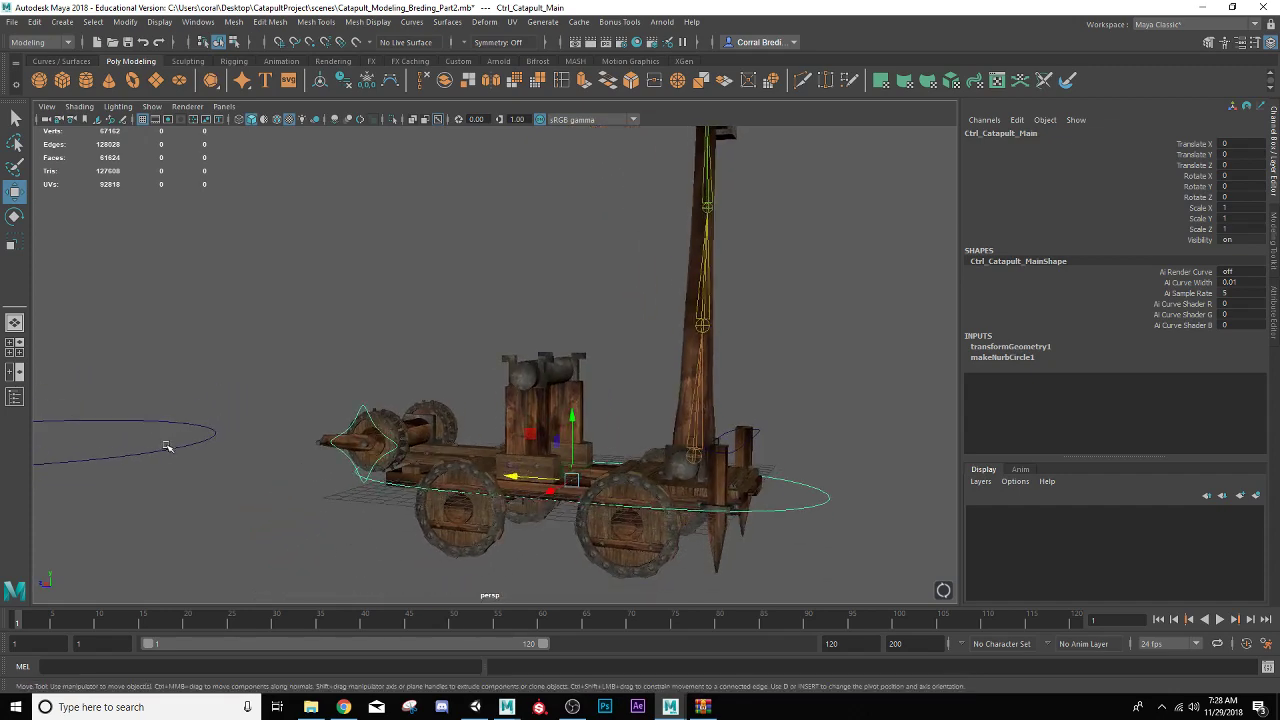
- Select the catapult arm mesh and examine how the joint chain runs through it
scroll(726, 401, up, 3)
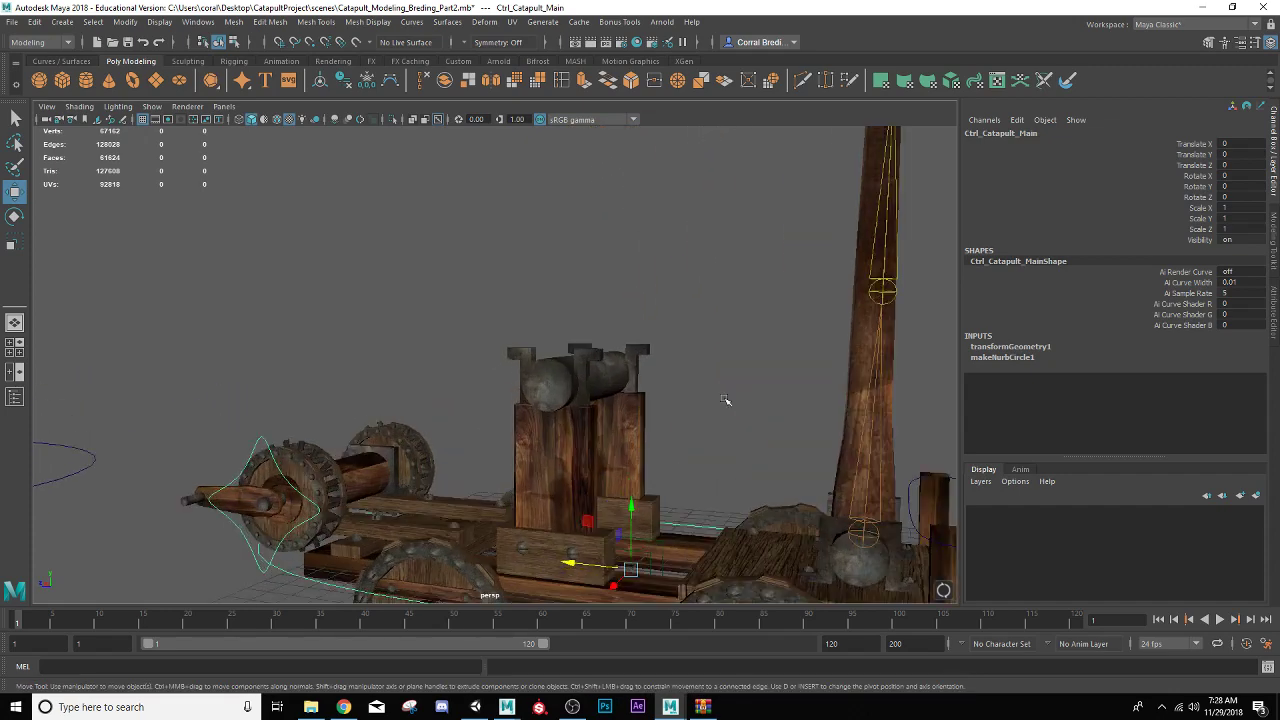
alt+drag(708, 377, 663, 375)
scroll(662, 377, down, 3)
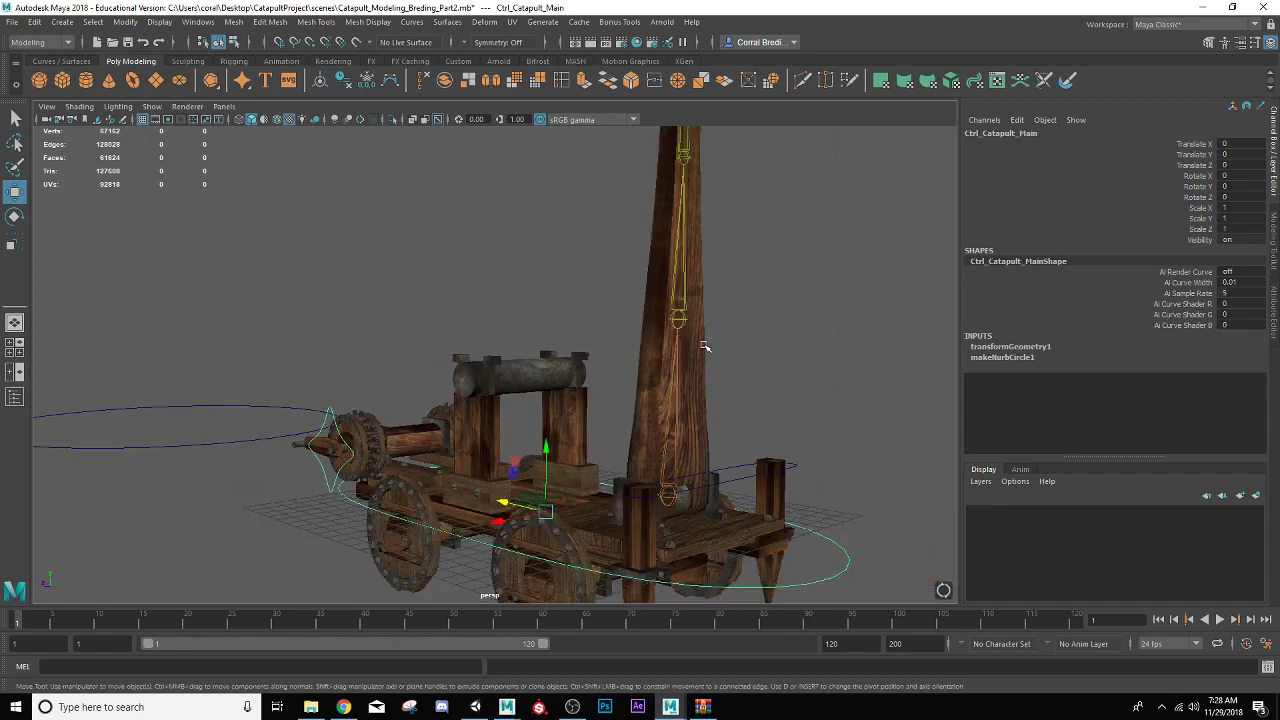
click(702, 361)
alt+middle_drag(687, 341, 651, 426)
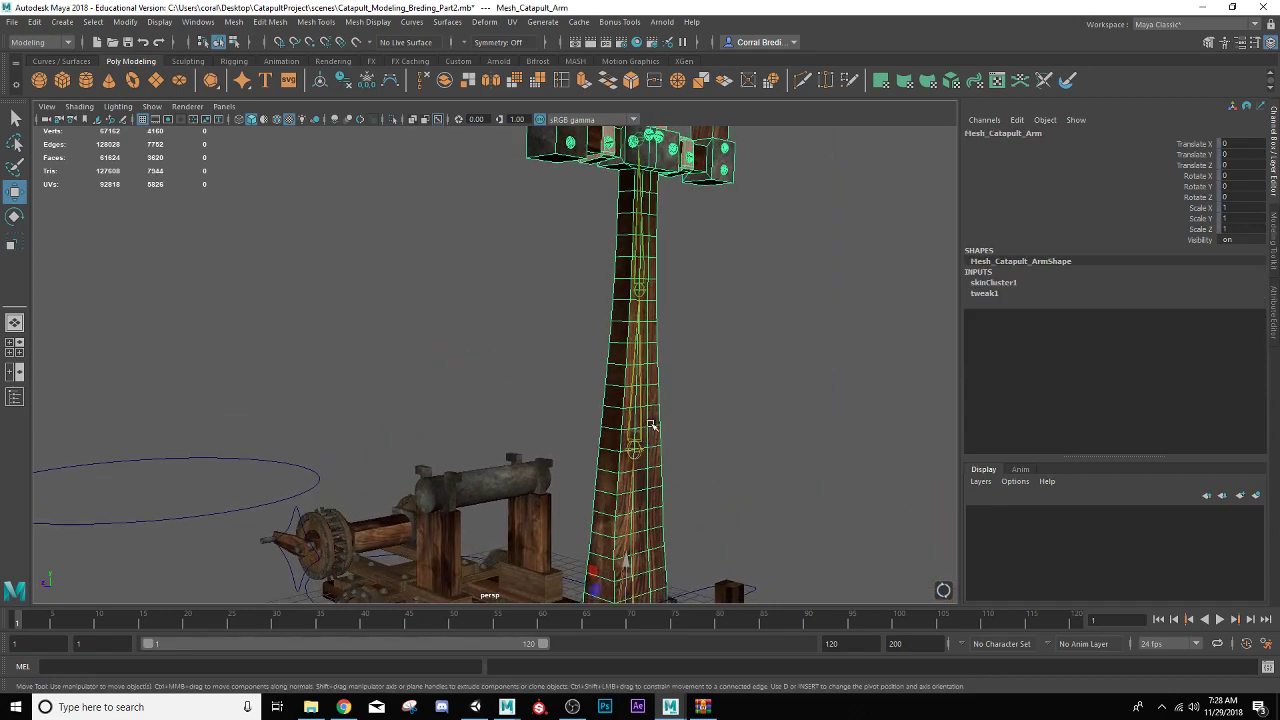
scroll(646, 255, up, 5)
scroll(646, 255, down, 5)
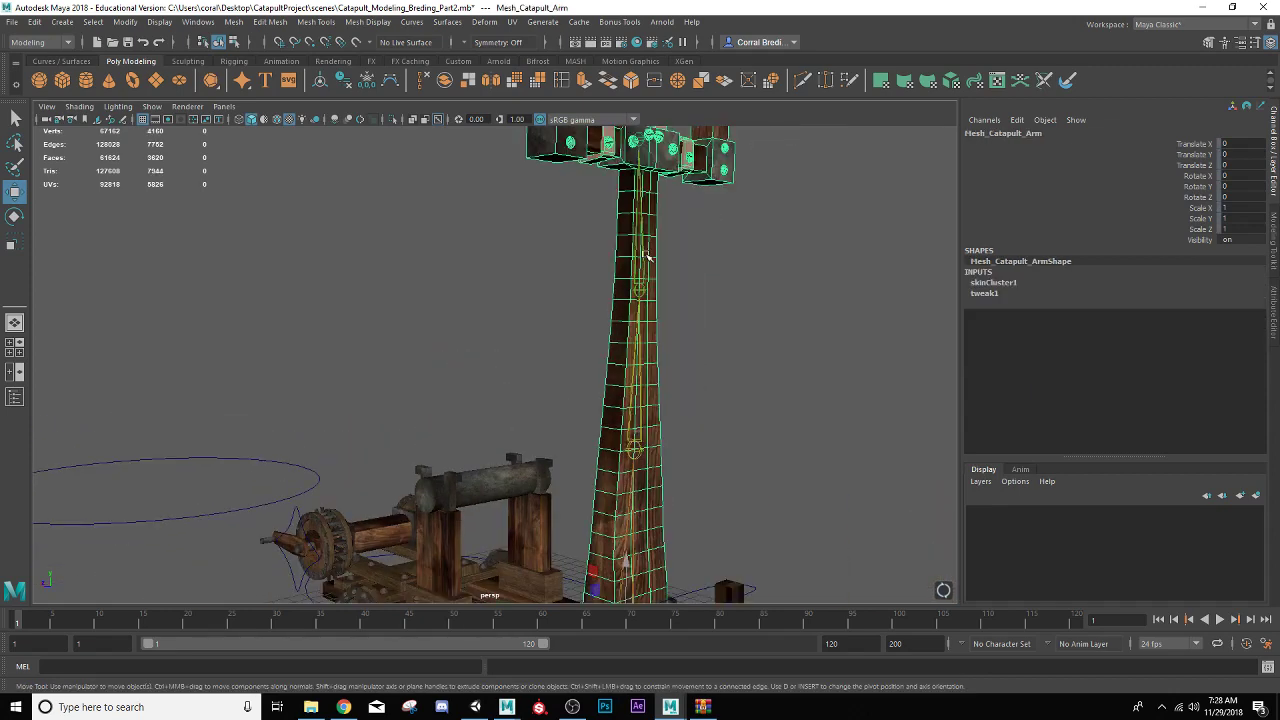
- Try rotating the arm's first spine joint about 15.5 degrees in Z, and undo the rotation
click(634, 447)
key(e)
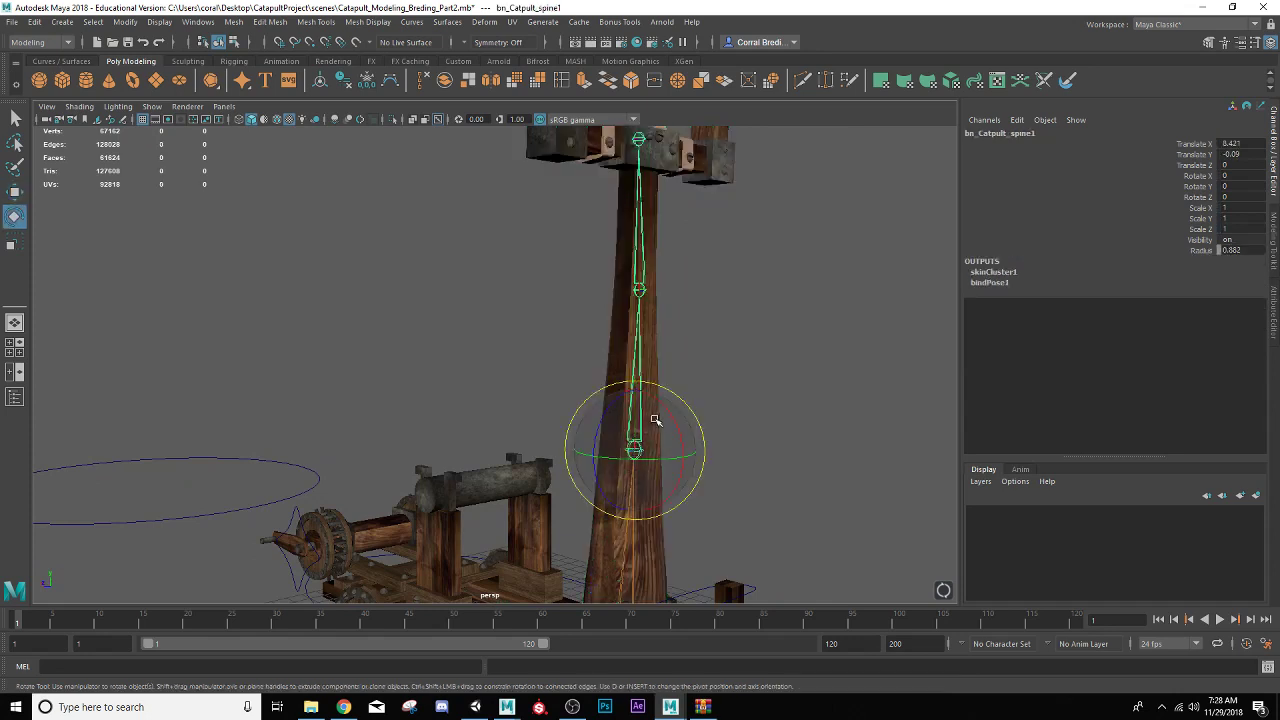
drag(654, 420, 665, 405)
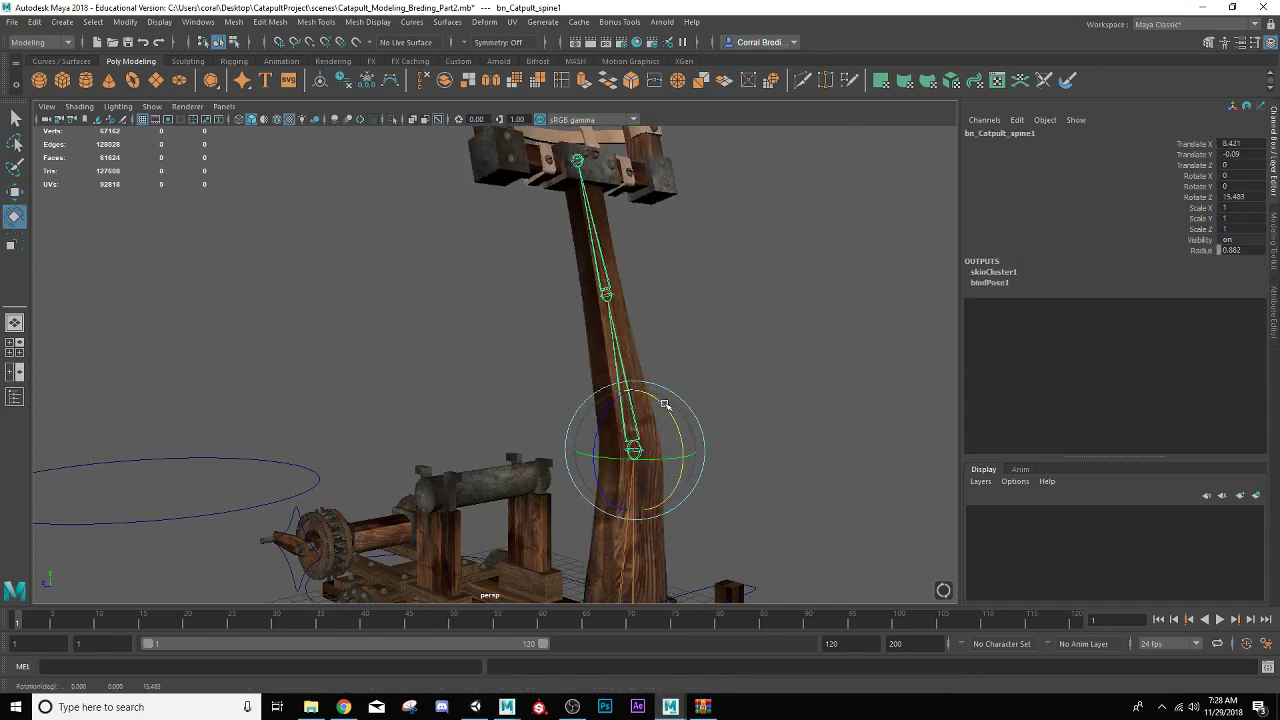
key(ctrl+z)
alt+middle_drag(649, 451, 653, 366)
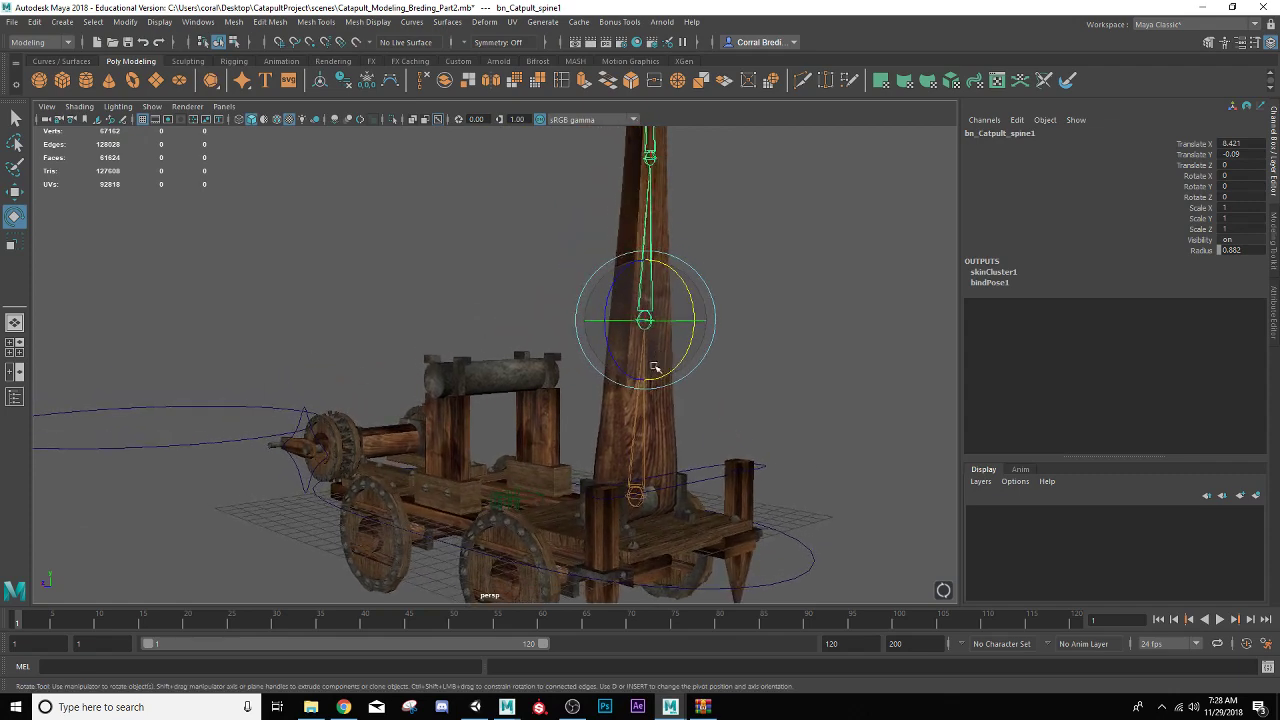
alt+drag(600, 429, 648, 343)
- Duplicate the spare NURBS circle beside the catapult and snap the copy onto the joint at the arm's base
click(520, 310)
click(206, 420)
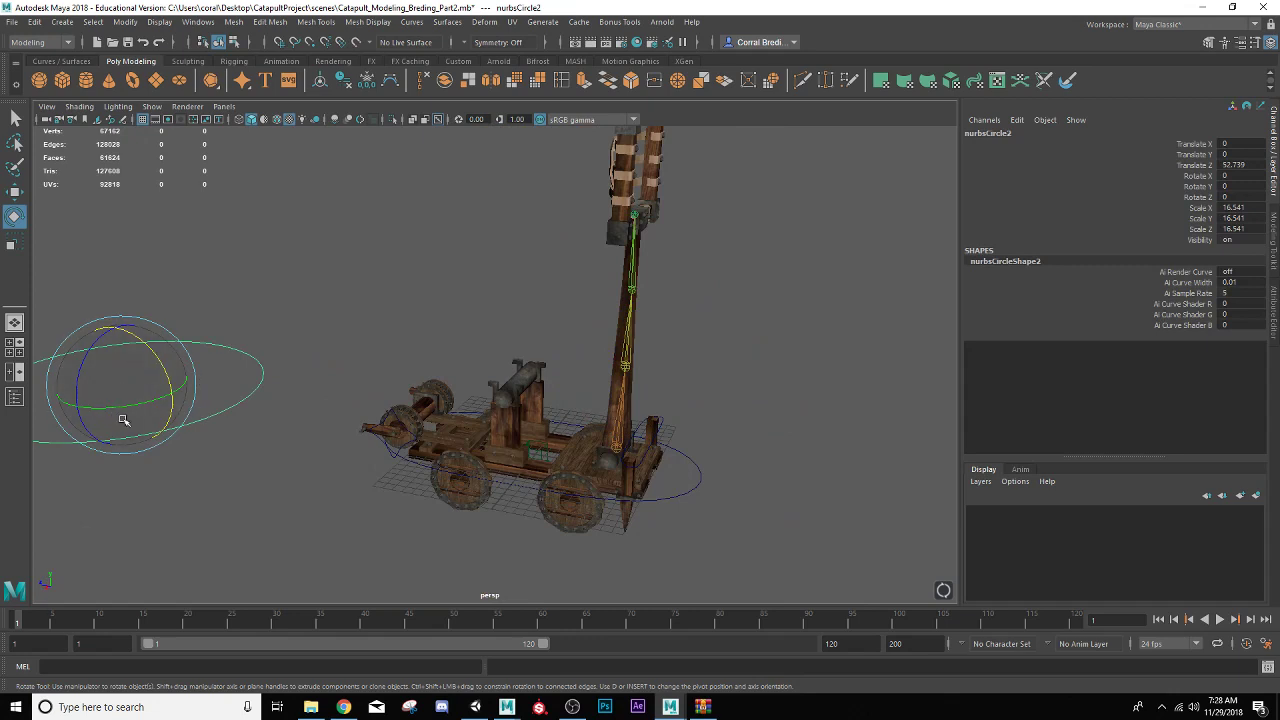
key(ctrl+d)
key(w)
drag(85, 378, 550, 482)
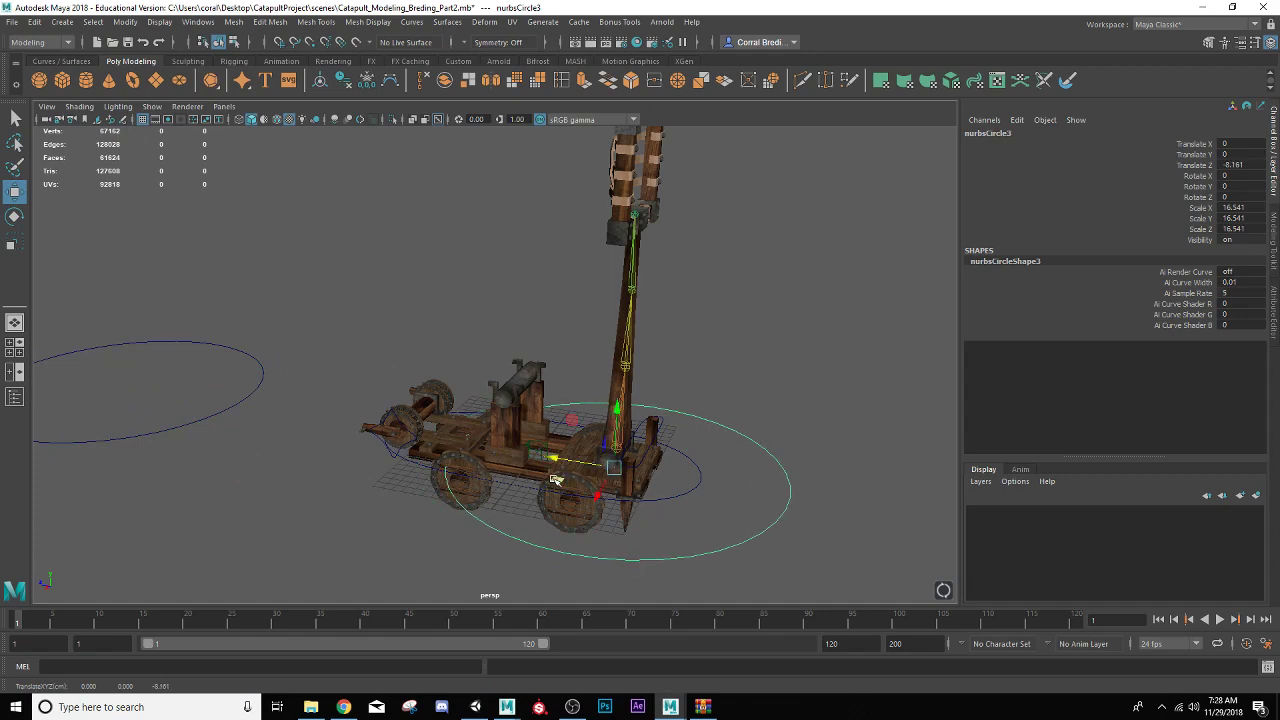
key(f)
scroll(506, 434, up, 5)
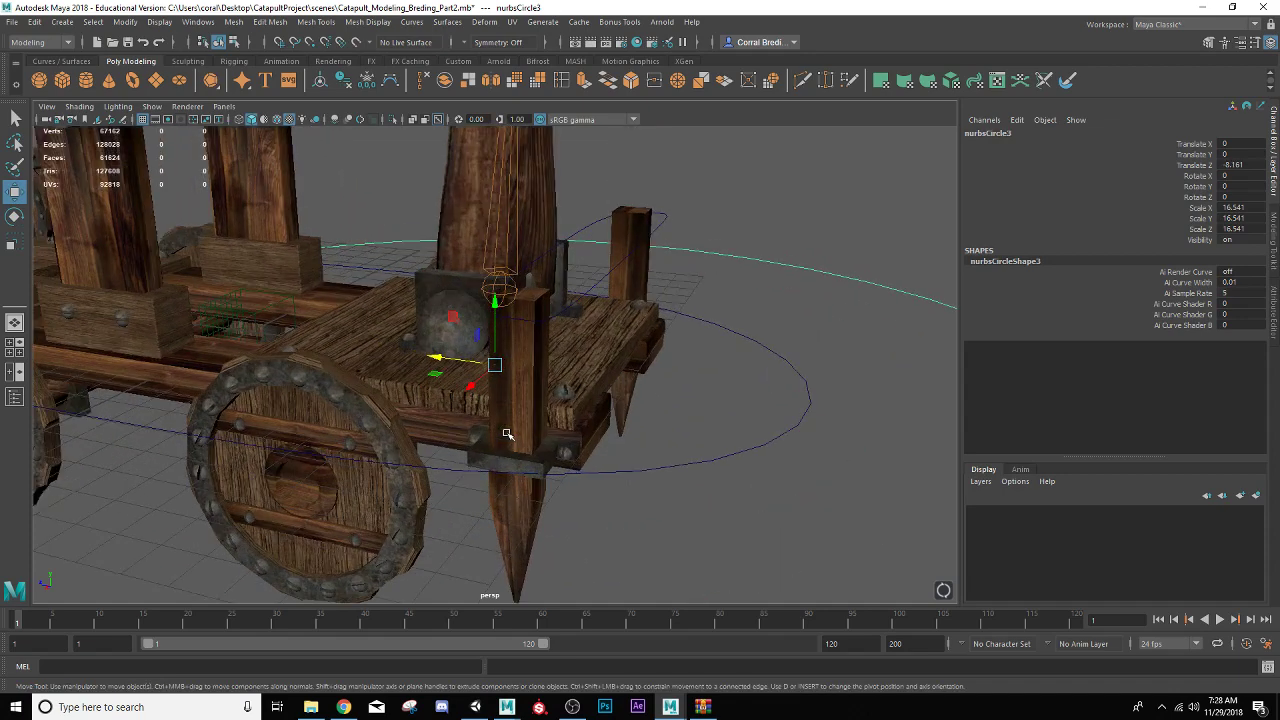
key(v)
drag(497, 368, 500, 298)
key(v)
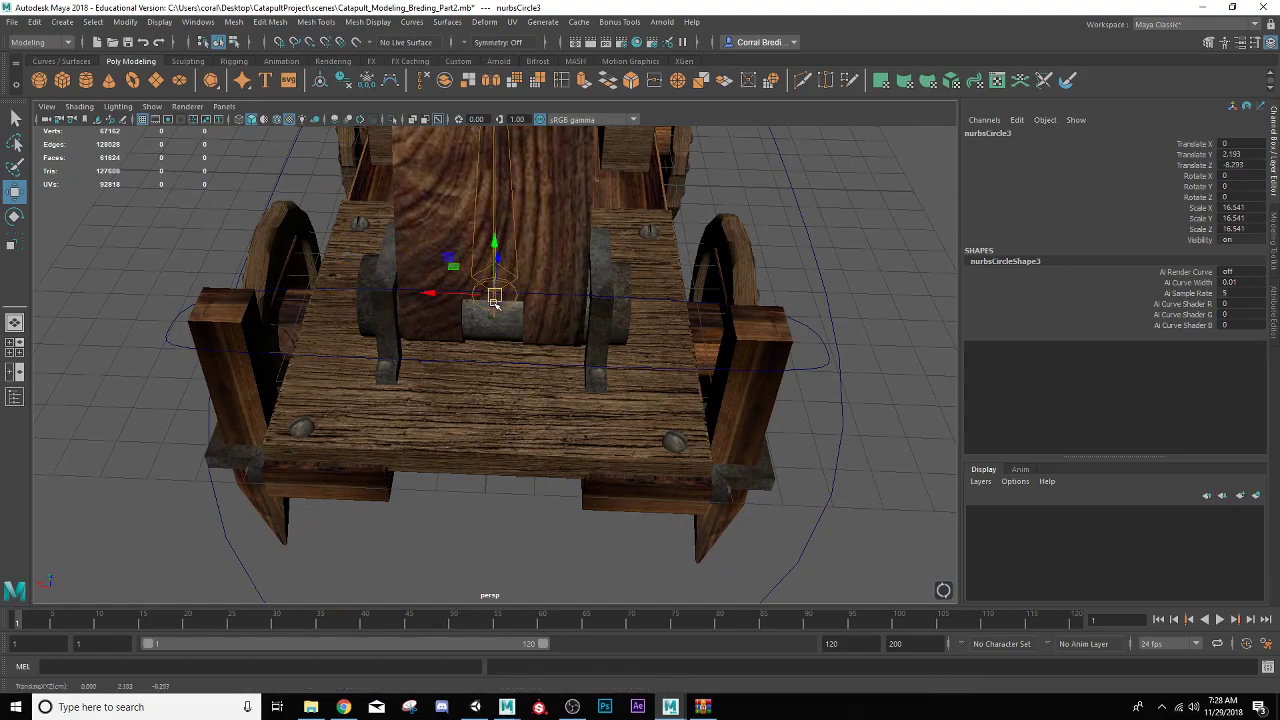
- Scale the duplicated circle down uniformly to about 3.34 so it fits closely around the arm's base
alt+drag(442, 335, 467, 318)
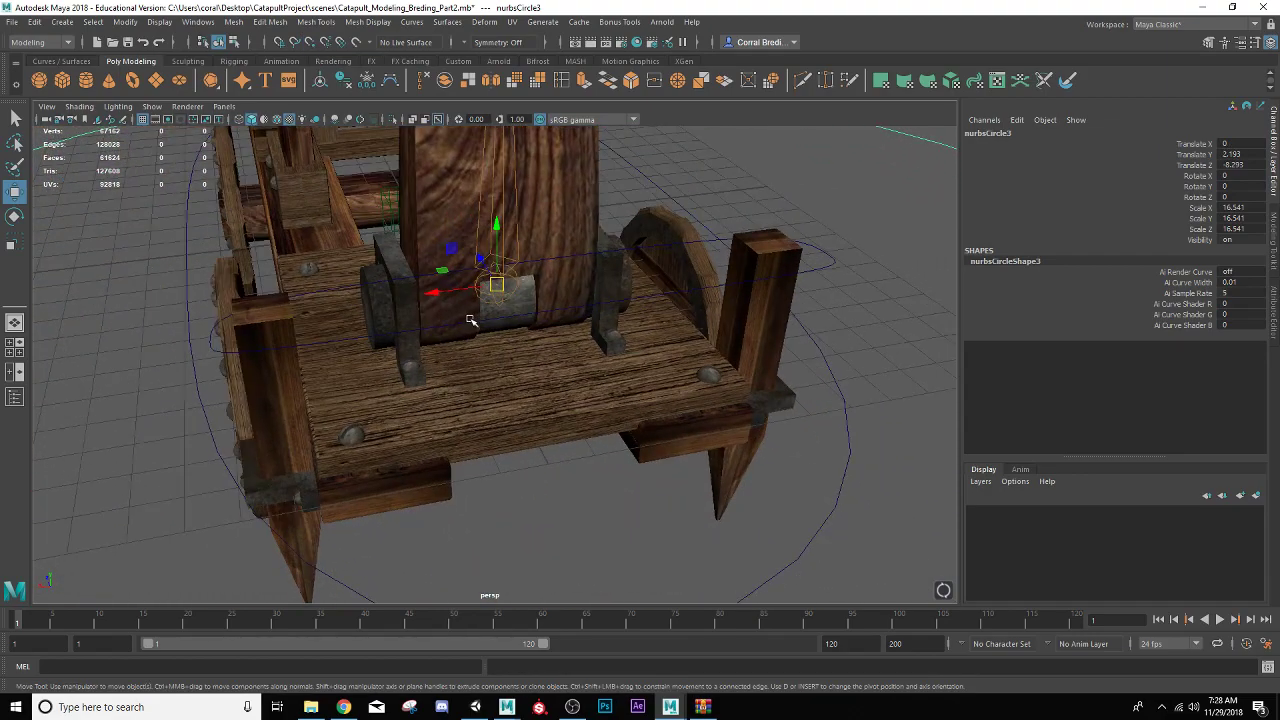
scroll(467, 318, up, 4)
scroll(467, 318, down, 7)
key(r)
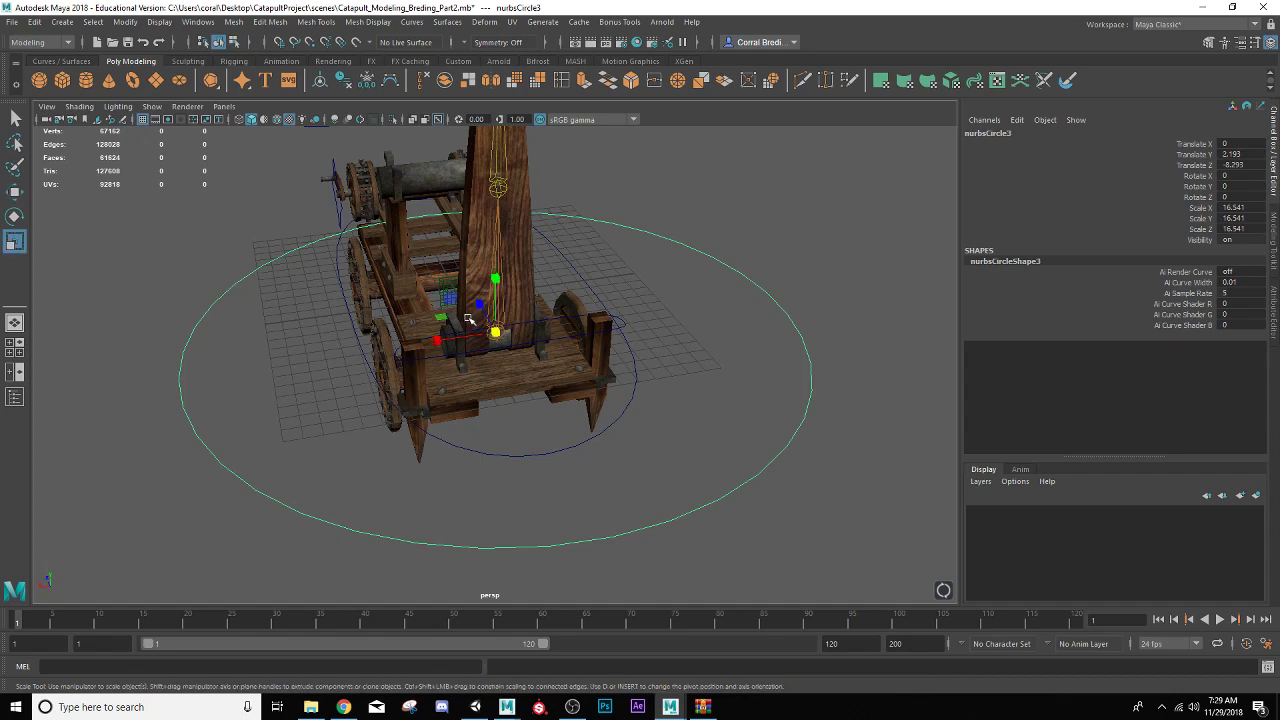
drag(497, 335, 116, 422)
alt+right_drag(289, 365, 394, 331)
alt+drag(394, 331, 584, 313)
scroll(584, 313, down, 6)
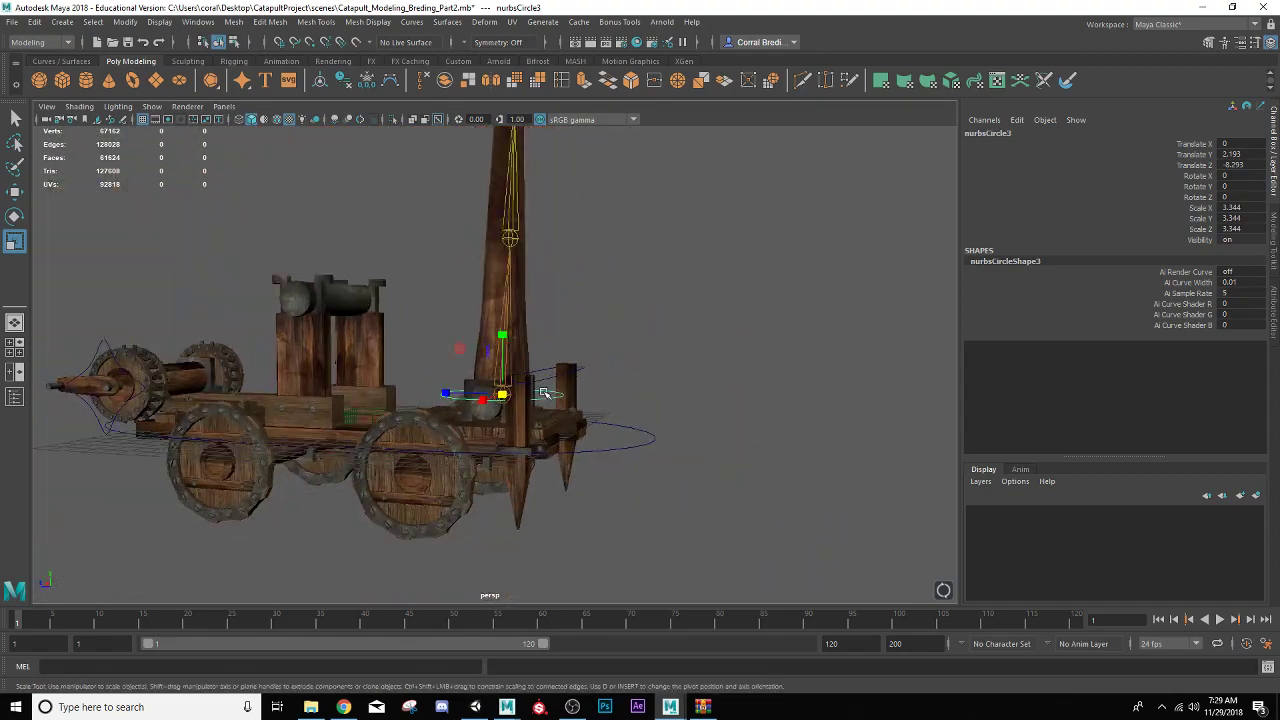
- Freeze the base circle's transformations and rename it Ctrl_Catapult_Arm
scroll(517, 263, up, 4)
alt+drag(517, 263, 539, 348)
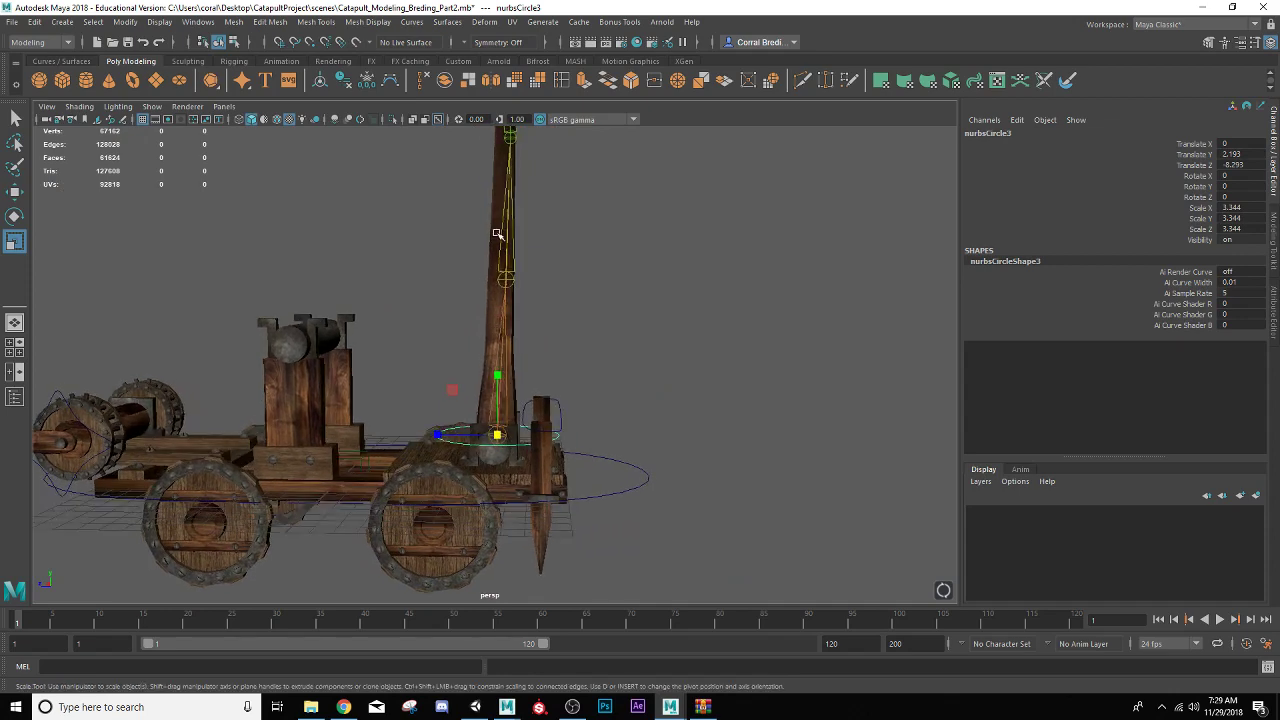
alt+drag(490, 236, 517, 449)
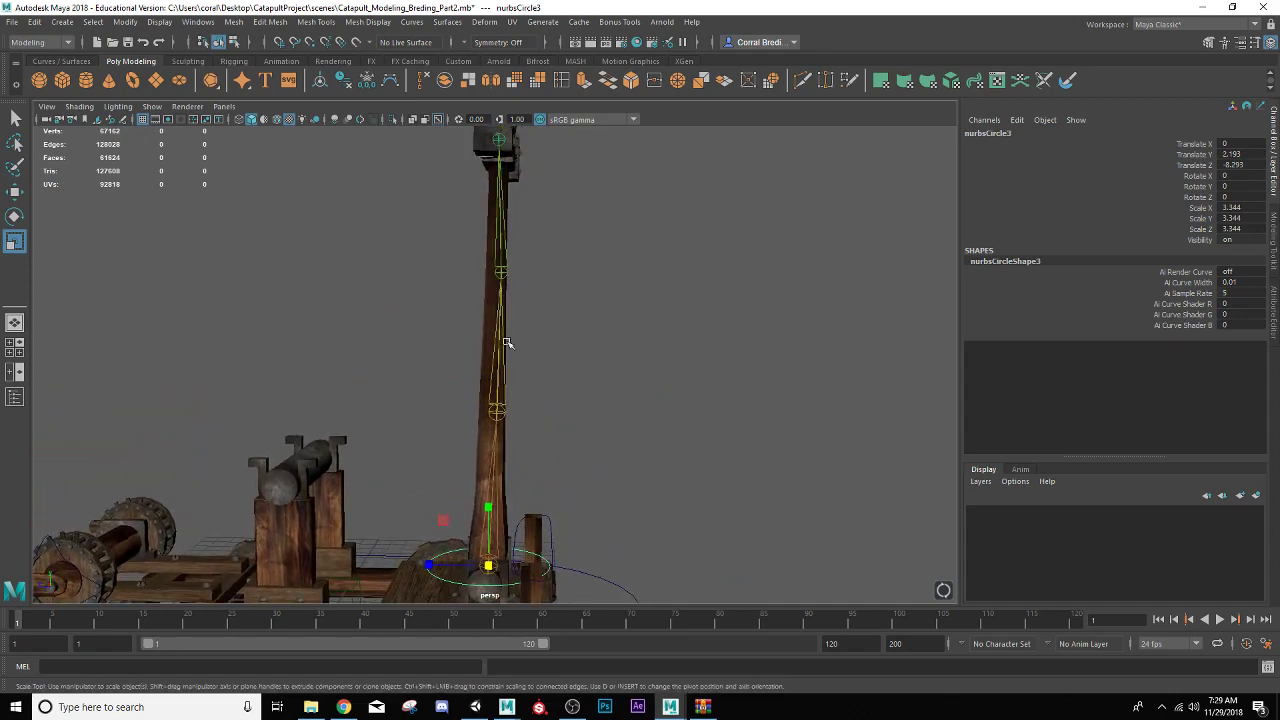
alt+drag(499, 174, 380, 343)
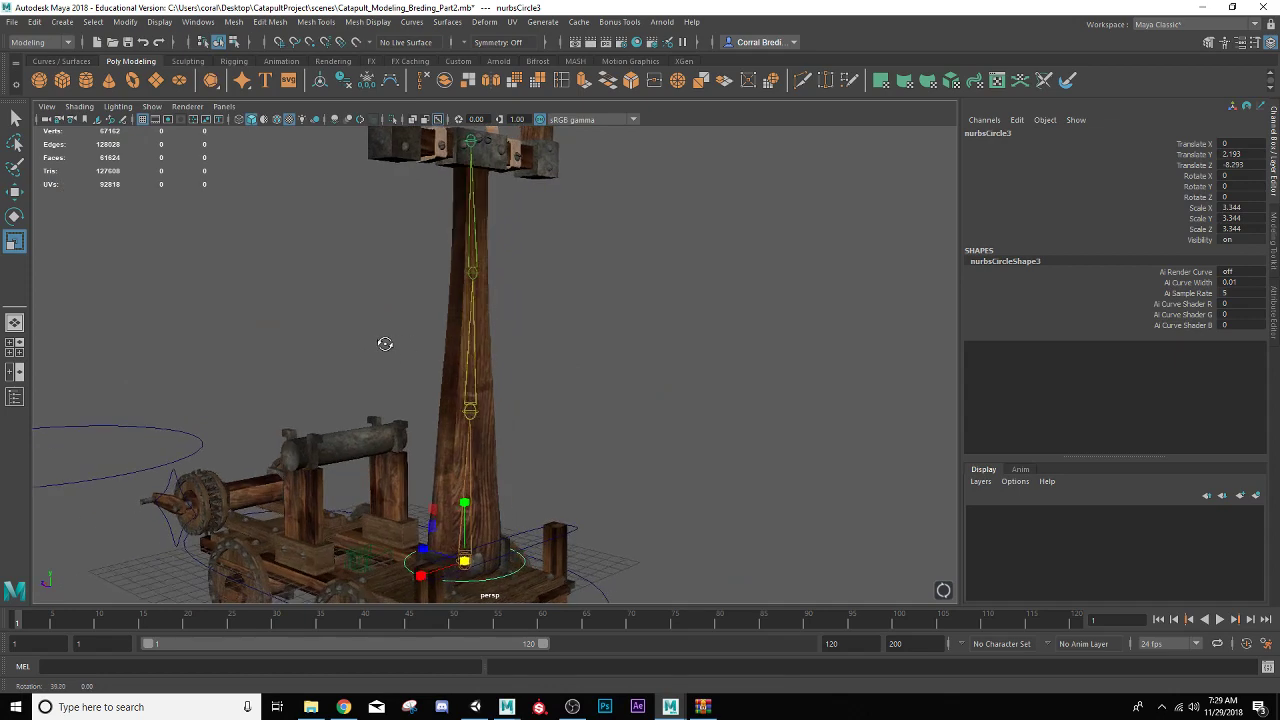
scroll(460, 470, up, 4)
alt+middle_drag(454, 457, 491, 300)
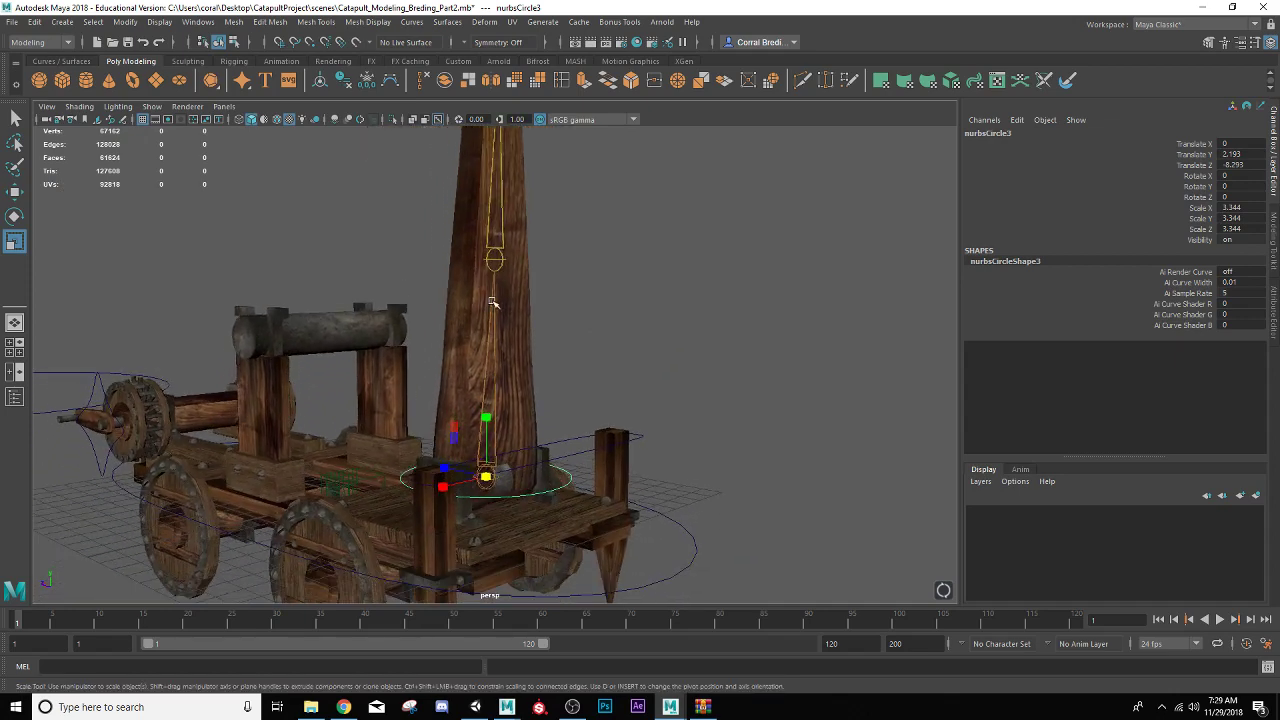
click(367, 81)
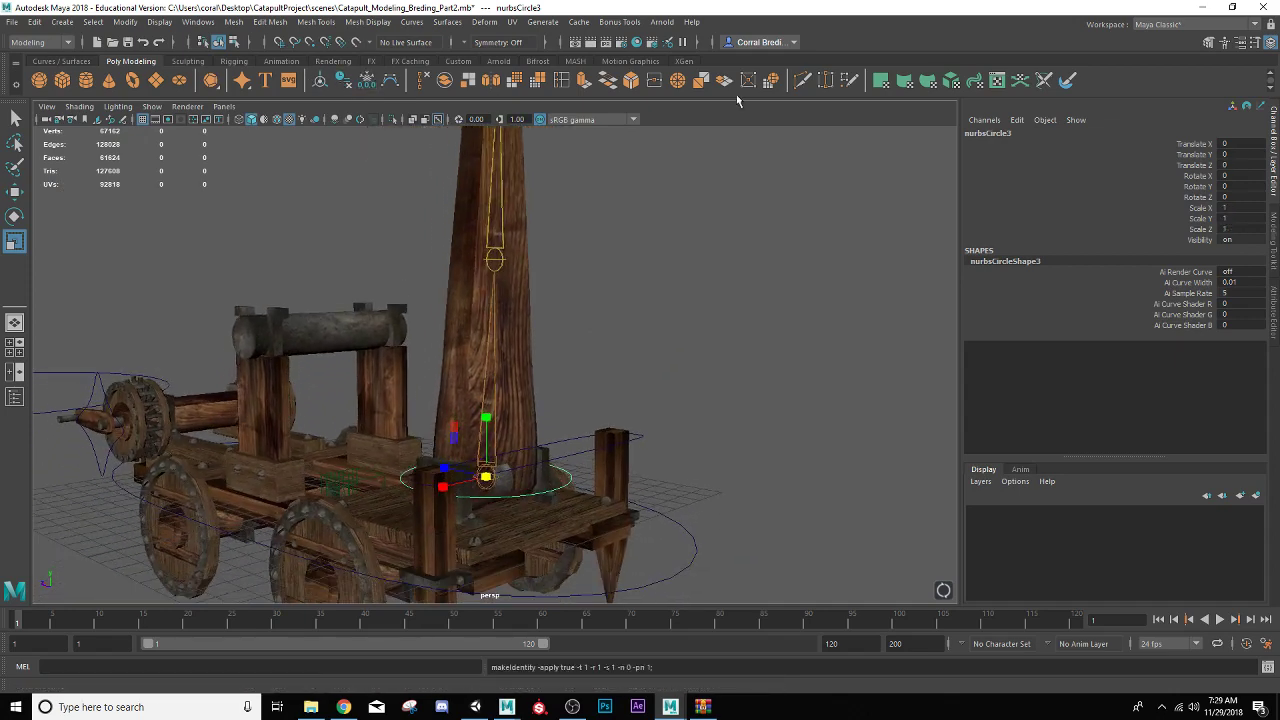
double_click(988, 133)
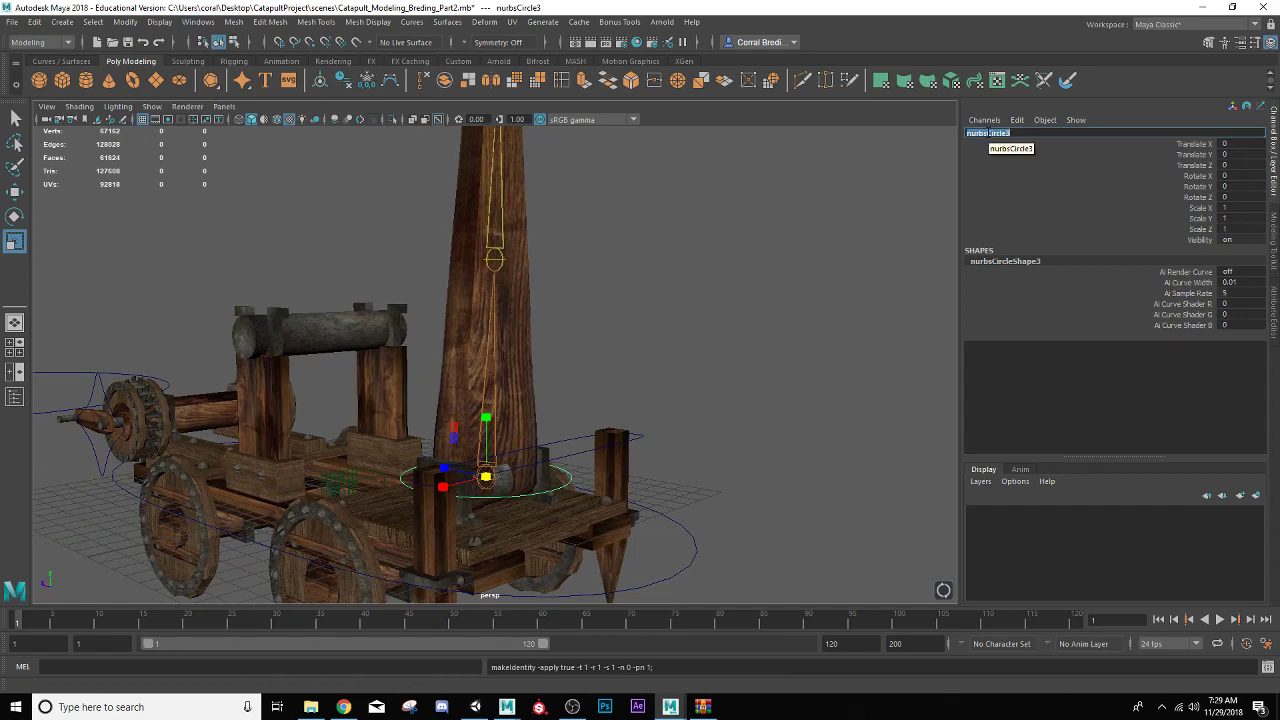
text(Catapult_Arm)
key(Return)
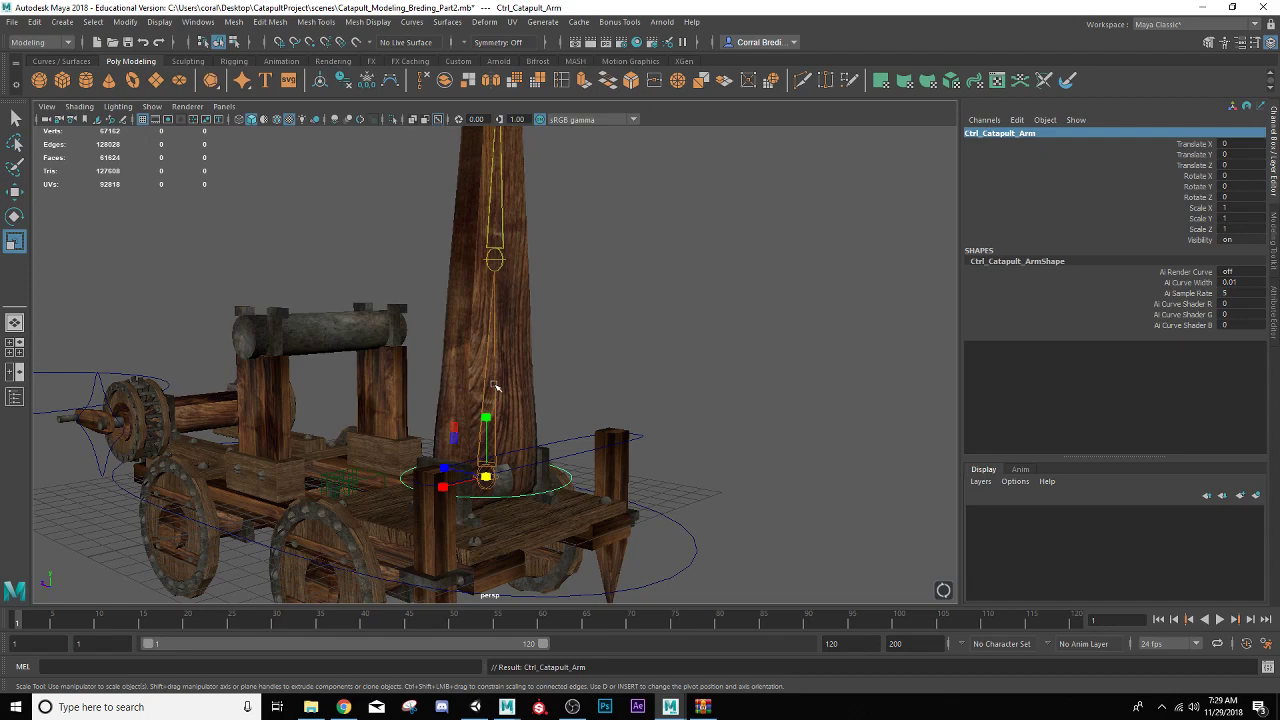
- Duplicate the arm control circle and snap the copy onto the next joint up, the first spine joint
key(ctrl+d)
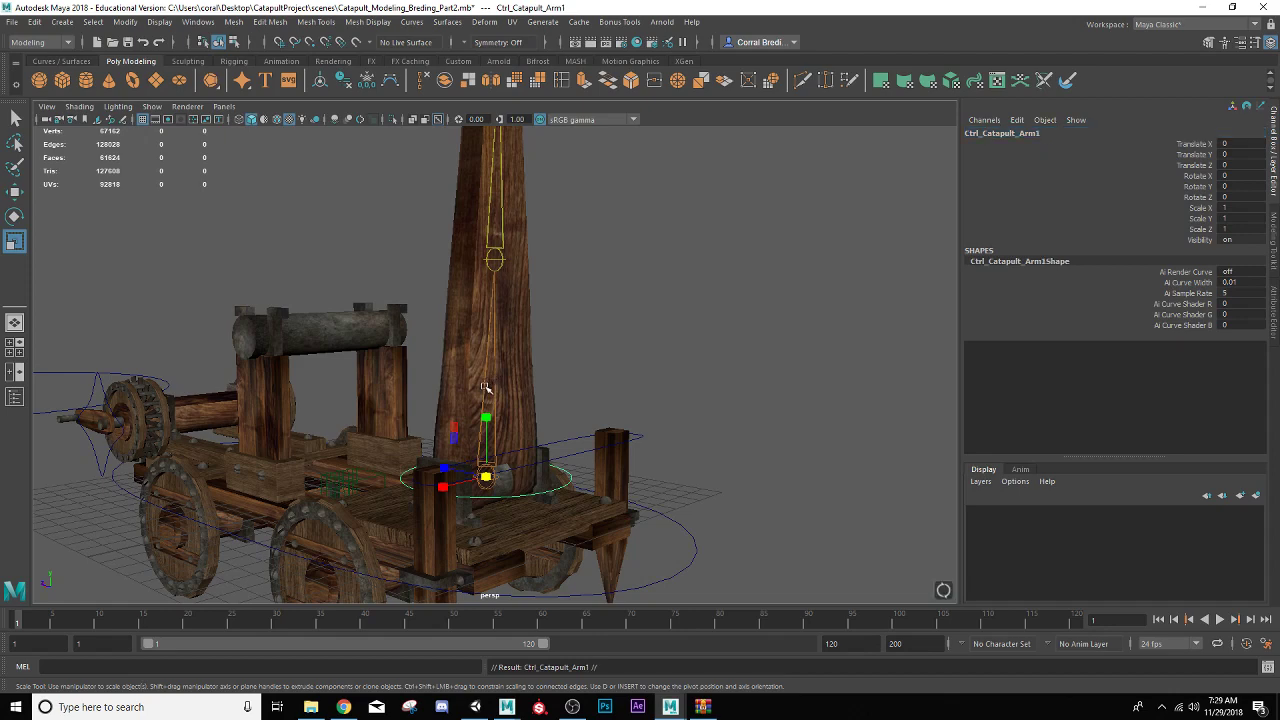
key(w)
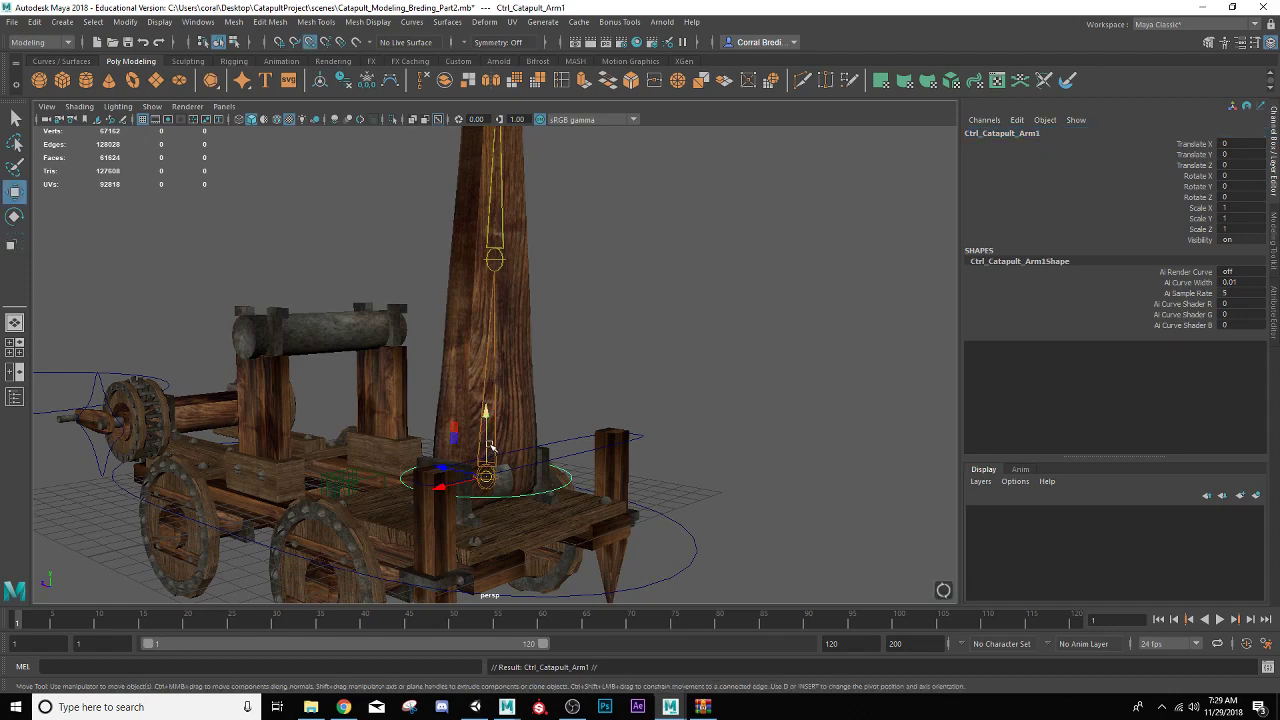
drag(486, 413, 491, 258)
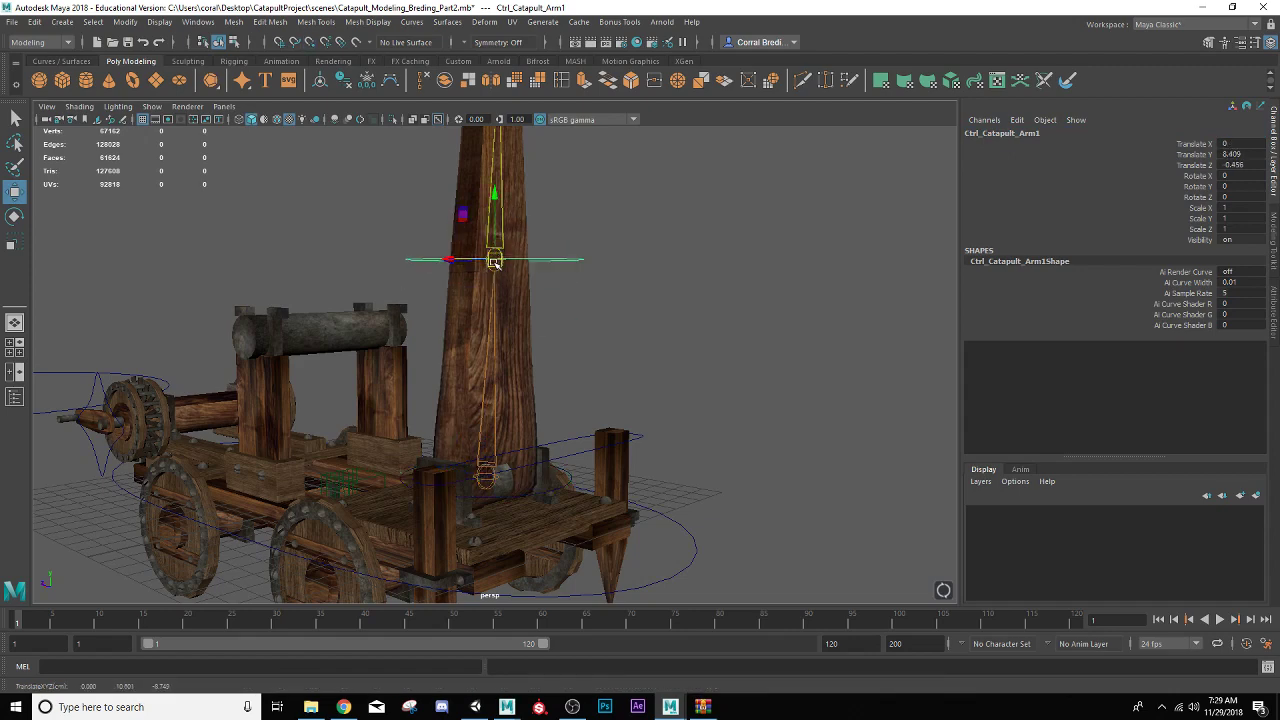
key(f)
alt+drag(543, 370, 519, 390)
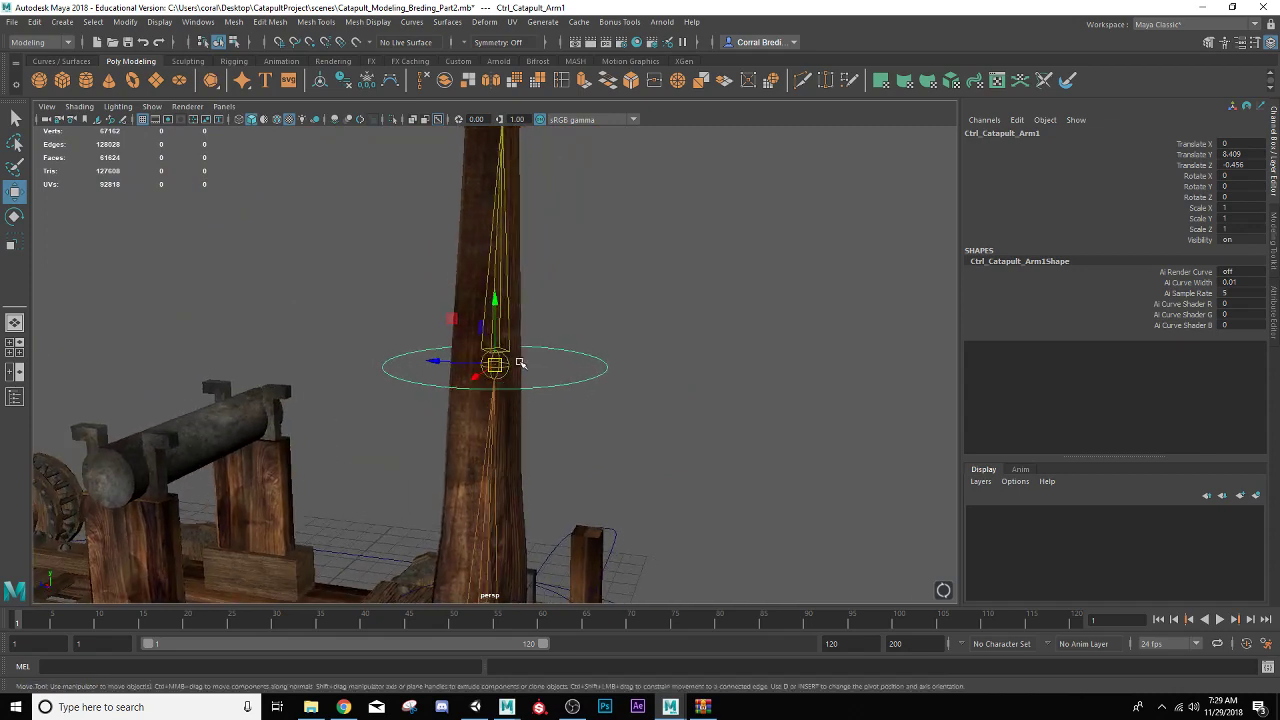
- Rename the circle at the first spine joint Ctrl_Catapult_Spine1
double_click(1033, 133)
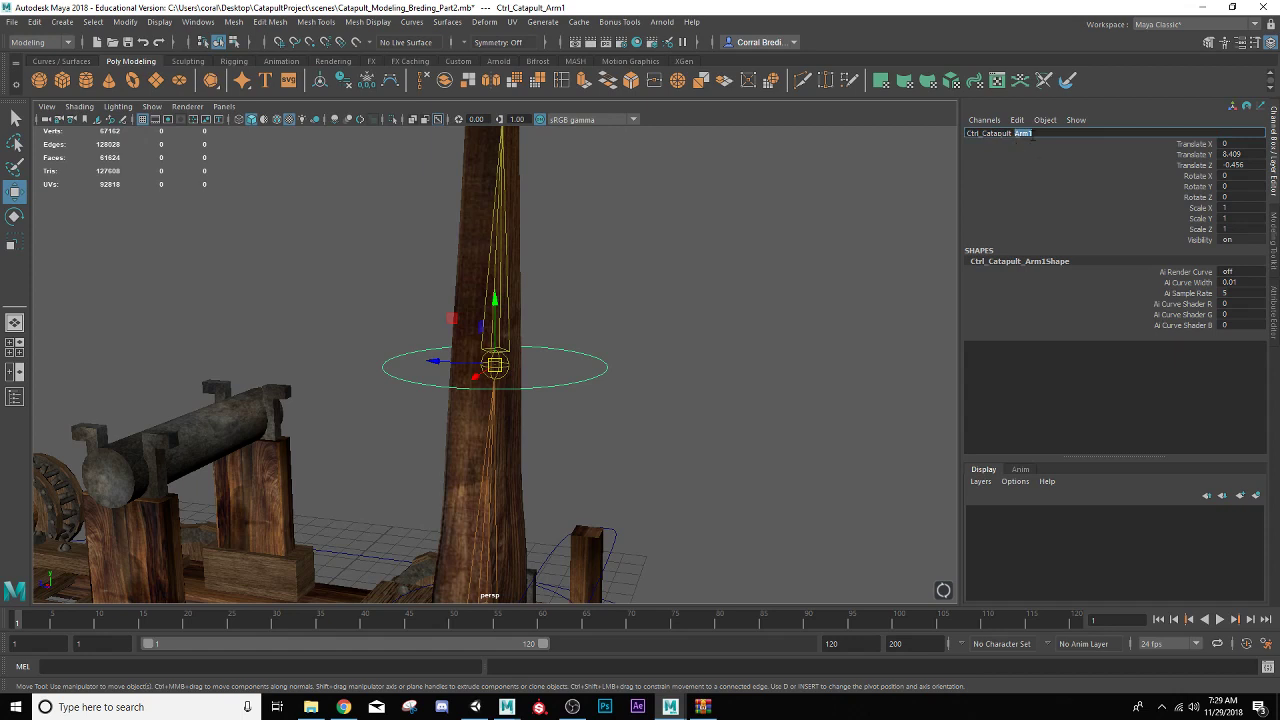
text(Spine)
key(Return)
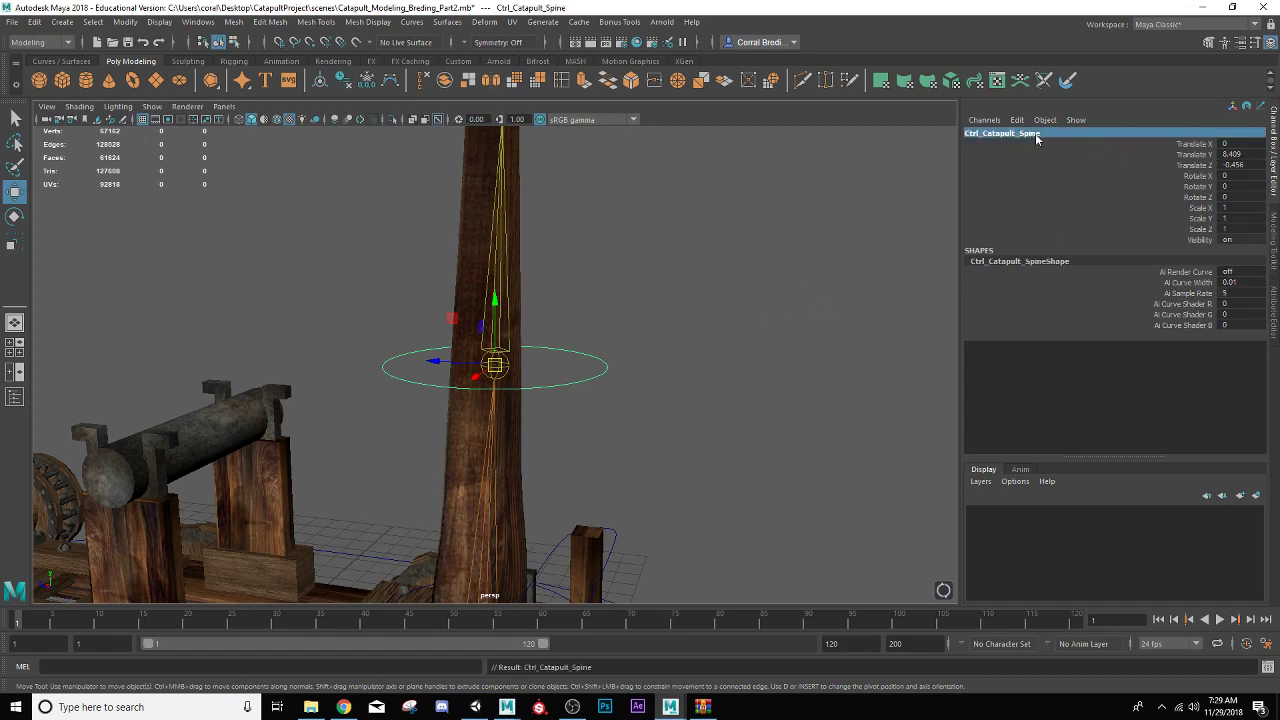
double_click(1036, 136)
click(1040, 133)
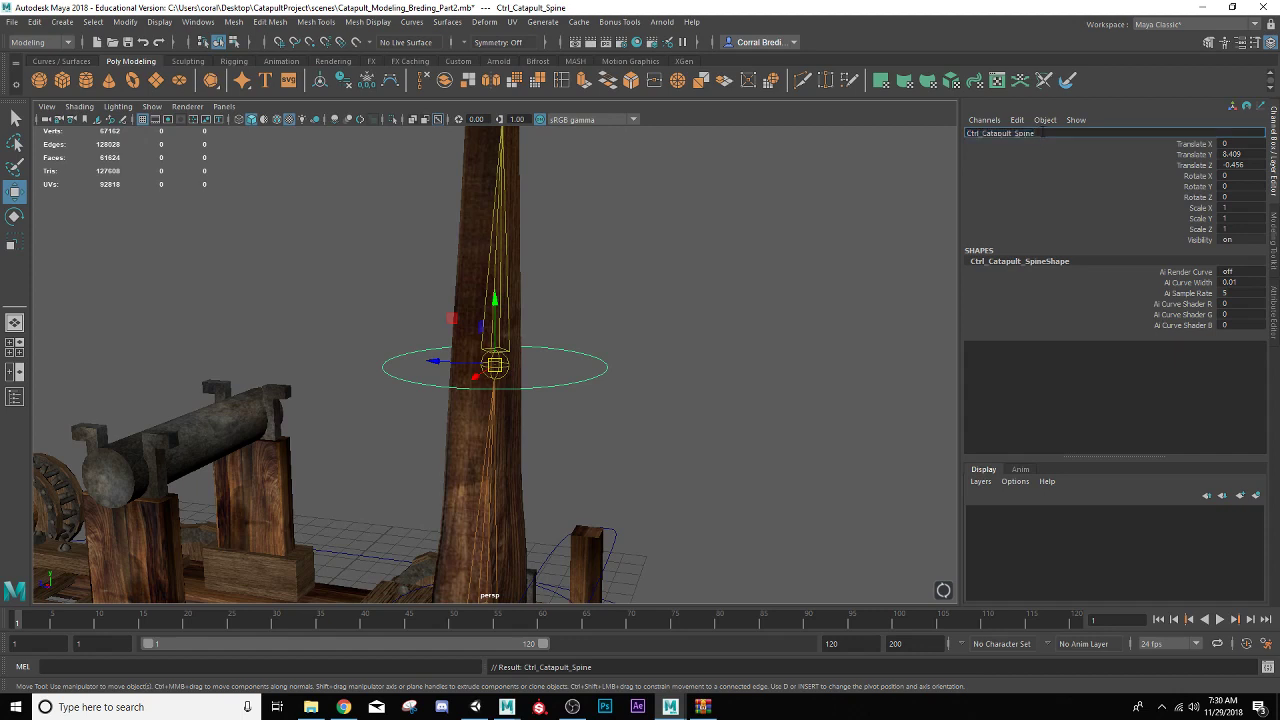
text(1)
key(Return)
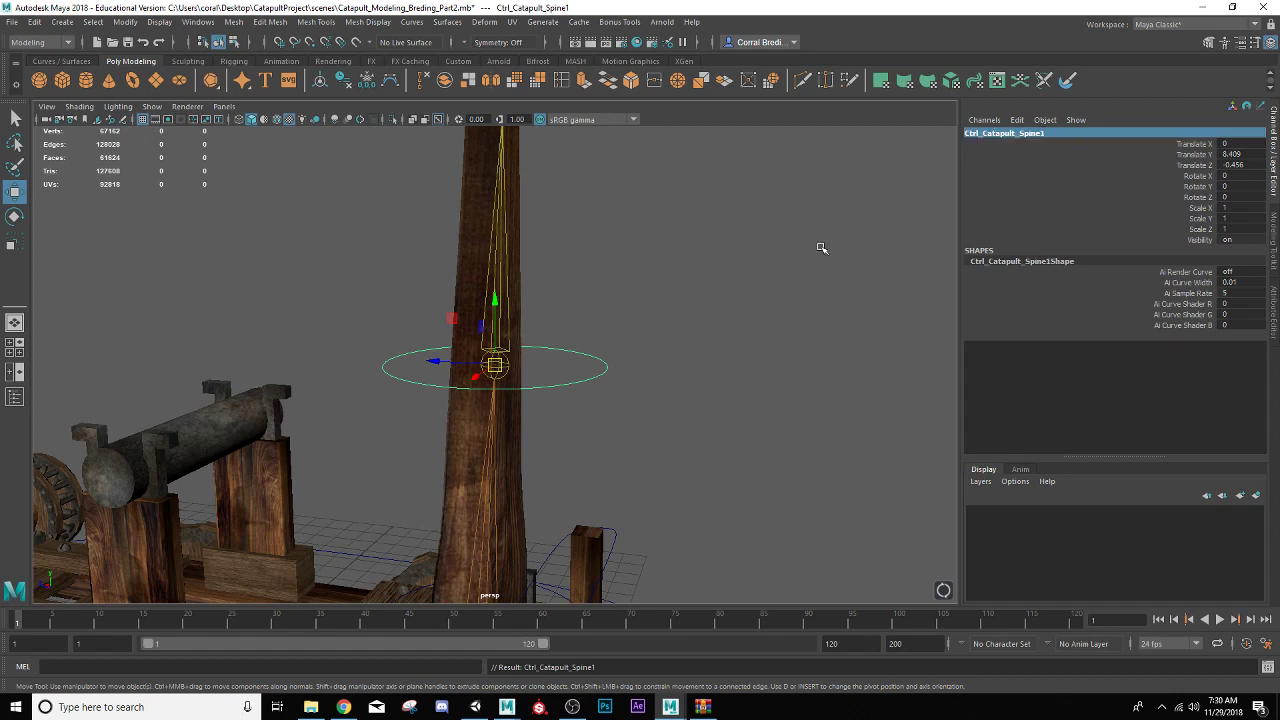
- Duplicate the Ctrl_Catapult_Spine1 circle and snap the copy onto the second spine joint
click(726, 288)
scroll(605, 385, up, 3)
scroll(610, 392, down, 3)
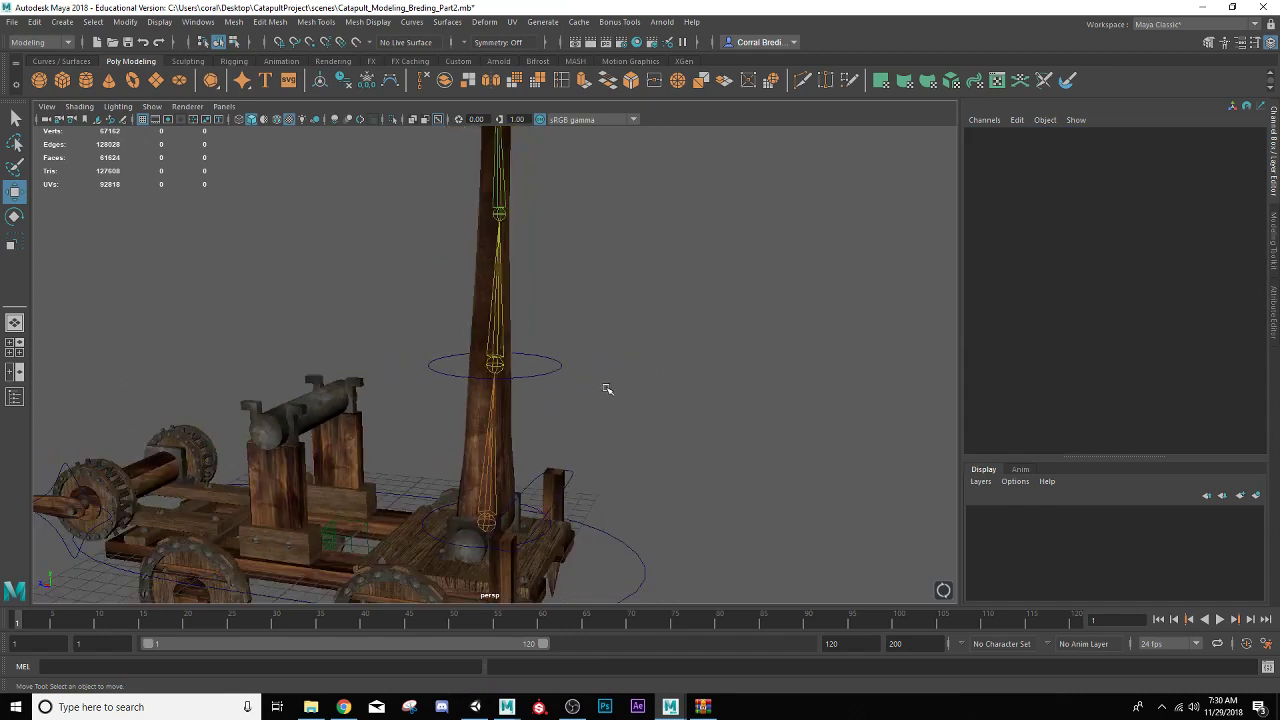
click(551, 370)
scroll(565, 395, up, 2)
key(ctrl+d)
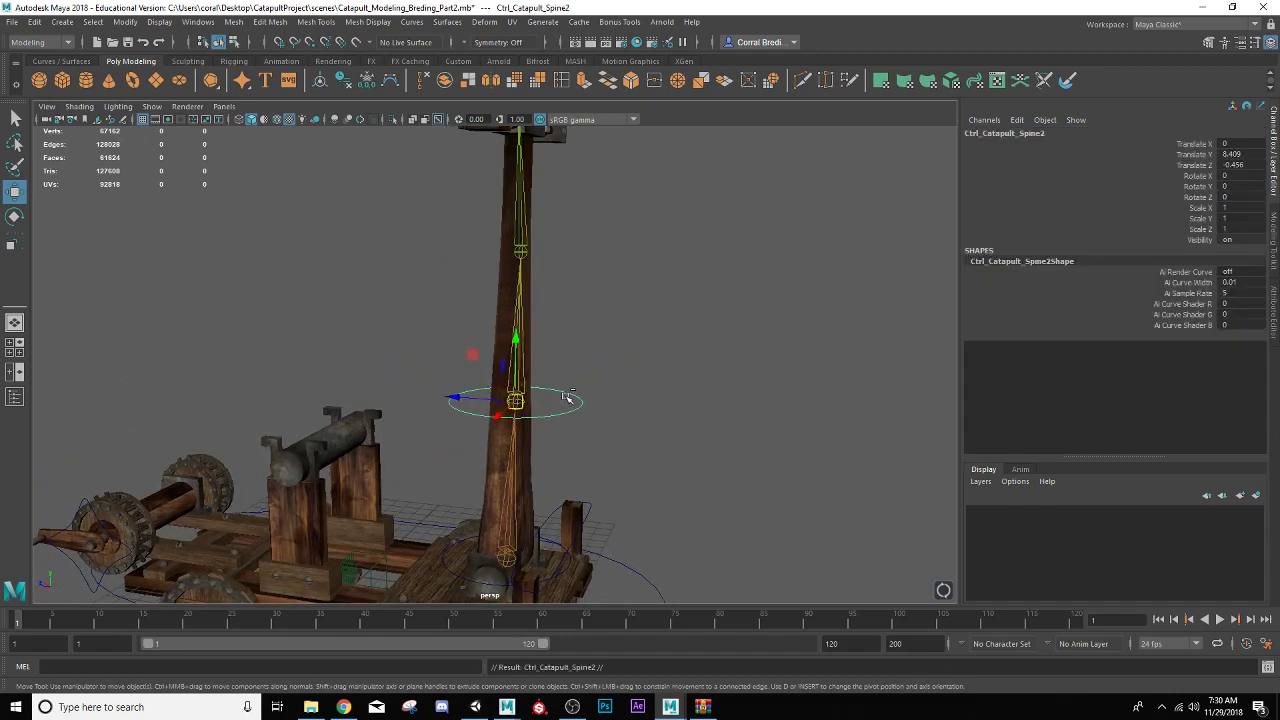
drag(516, 401, 432, 444)
scroll(526, 258, up, 6)
scroll(417, 460, down, 6)
- Duplicate the second spine control circle and snap the copy onto the joint at the top of the arm
key(ctrl+d)
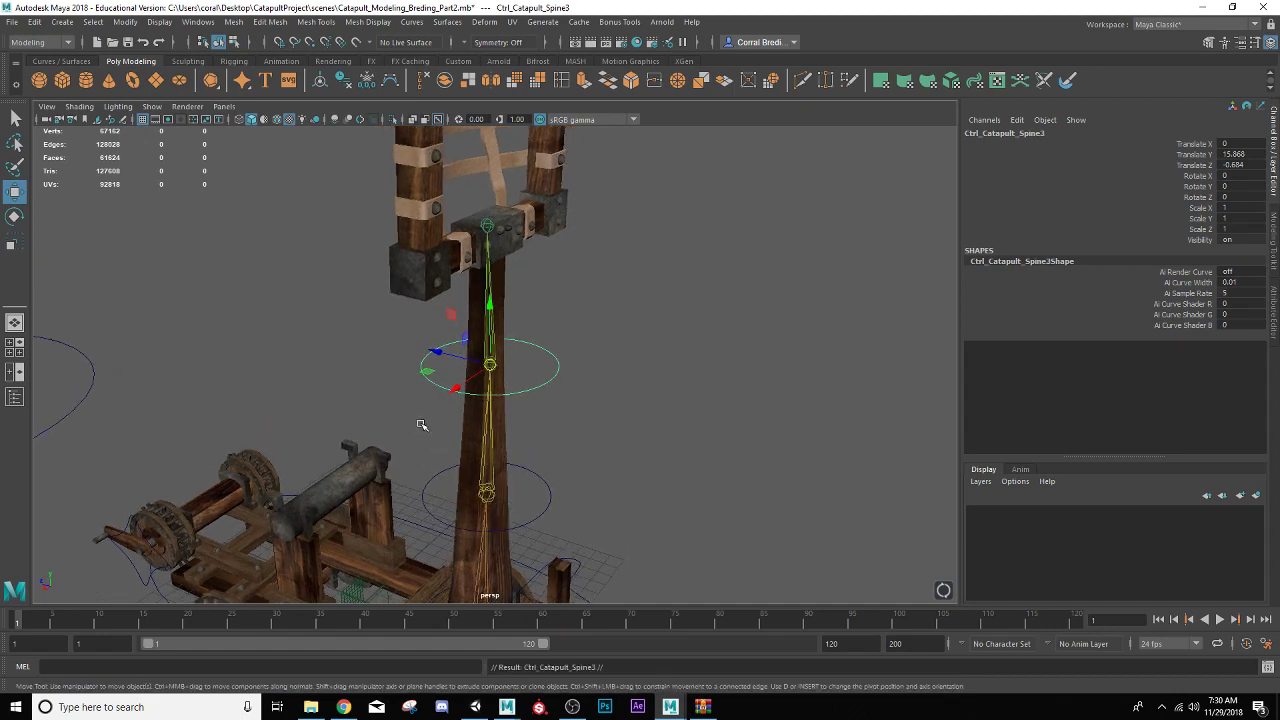
key(v)
drag(487, 364, 488, 225)
scroll(488, 224, up, 6)
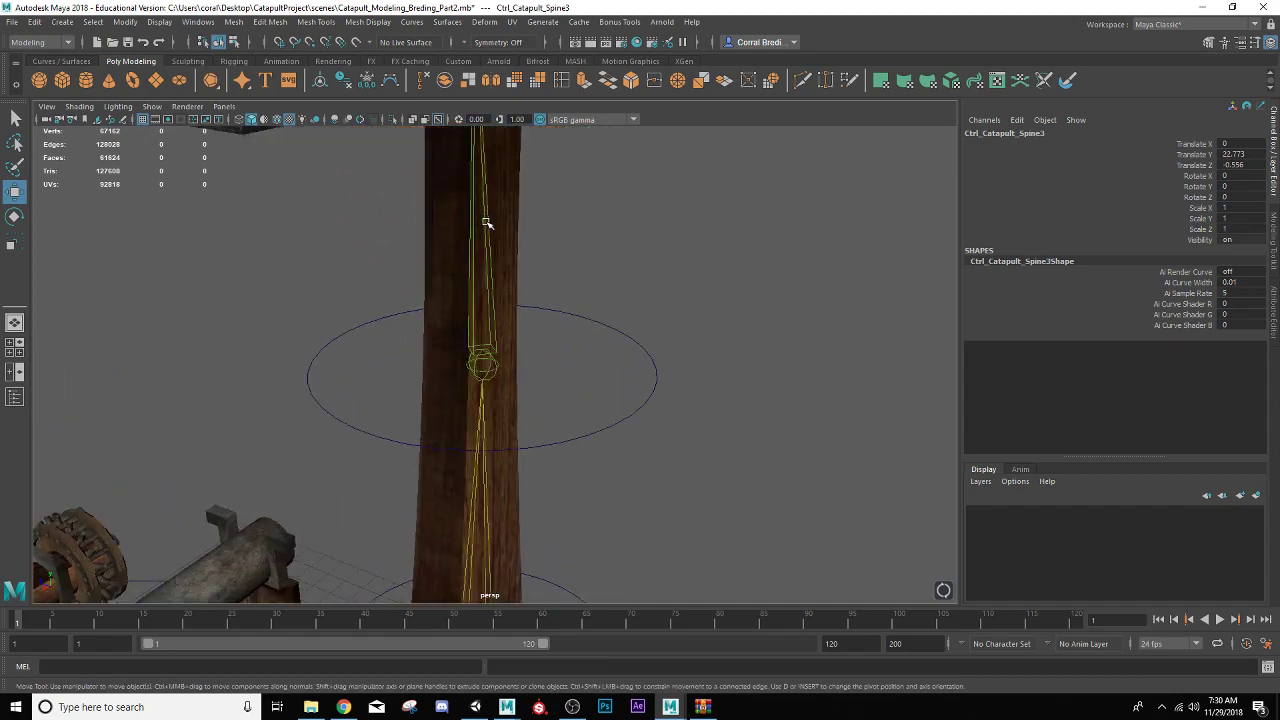
alt+middle_drag(488, 222, 520, 450)
mouse_move(520, 450)
alt+mouse_down()
mouse_move(471, 429)
mouse_move(517, 431)
alt+mouse_up()
- Clear the selection and check the placement of the control circles along the arm's joint chain
scroll(647, 437, down, 5)
scroll(647, 437, down, 4)
click(648, 437)
alt+drag(614, 478, 656, 405)
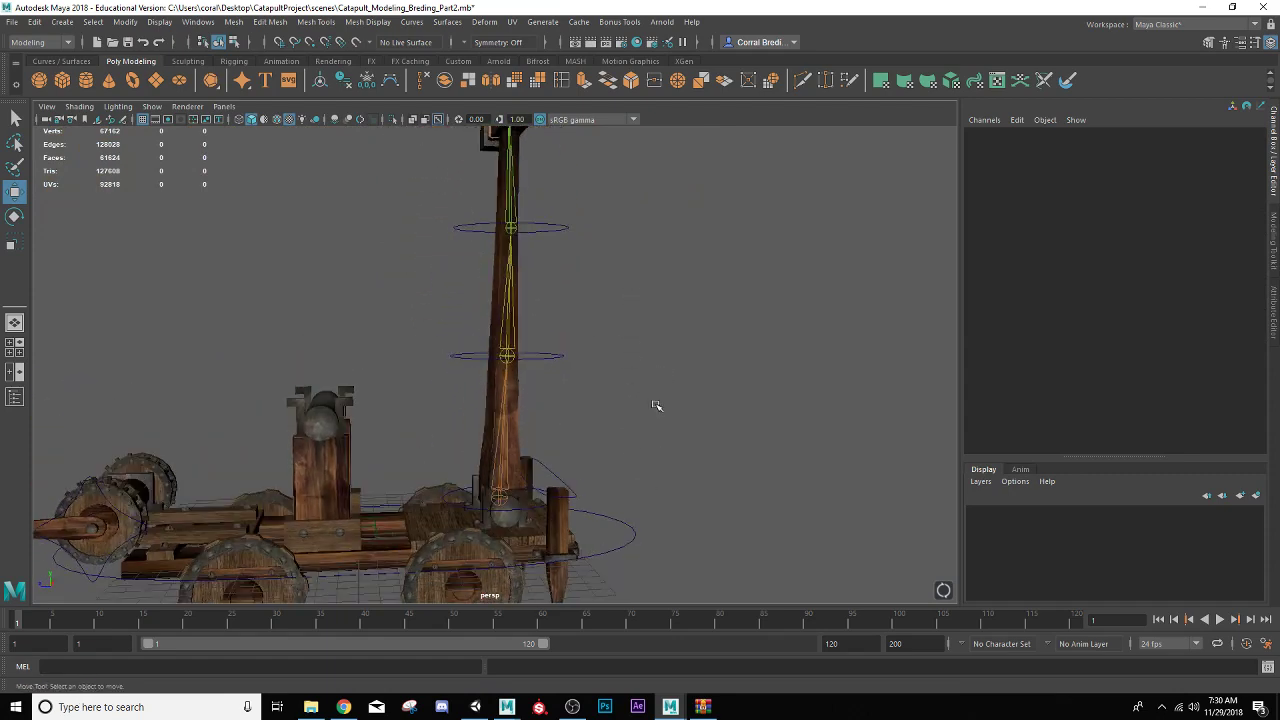
scroll(656, 405, up, 2)
alt+drag(679, 458, 617, 454)
scroll(620, 465, down, 6)
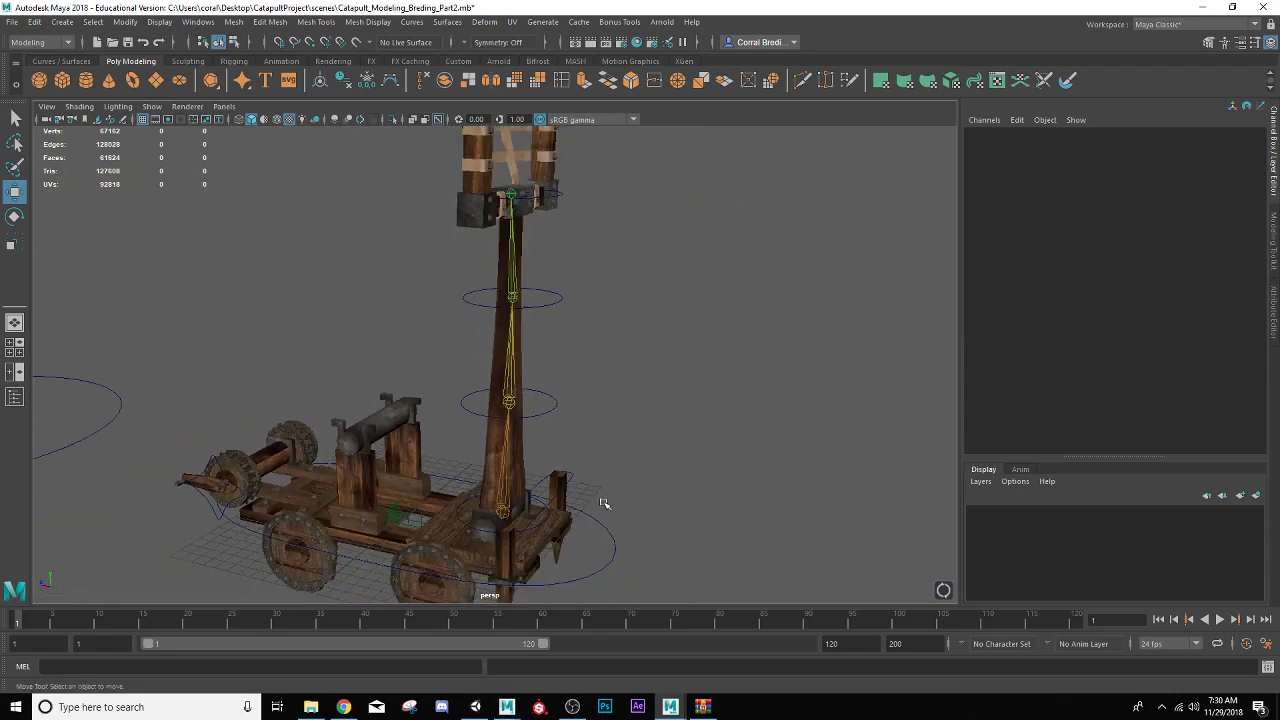
- Switch to the Rigging menu set and parent-constrain the arm's base joint to the Ctrl_Catapult_Arm circle
click(535, 527)
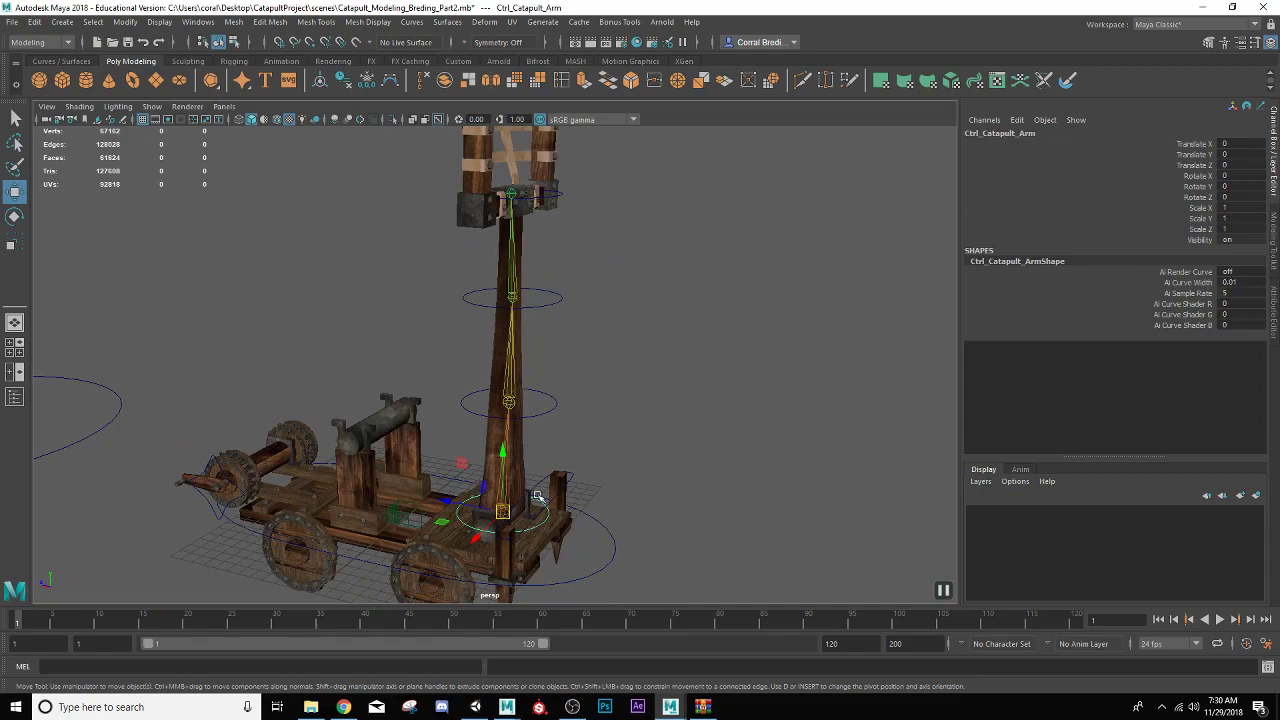
scroll(537, 495, up, 4)
scroll(521, 484, up, 2)
alt+middle_drag(503, 474, 380, 171)
scroll(381, 188, up, 4)
alt+drag(397, 281, 591, 321)
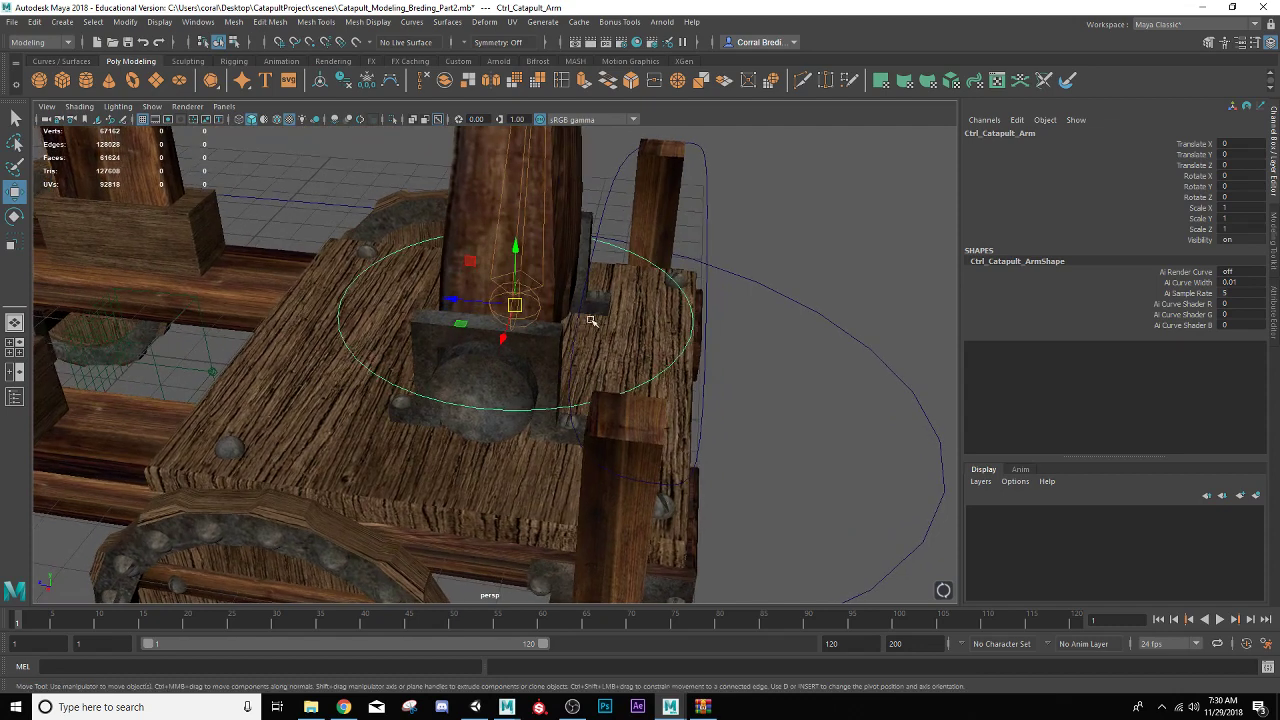
click(529, 317)
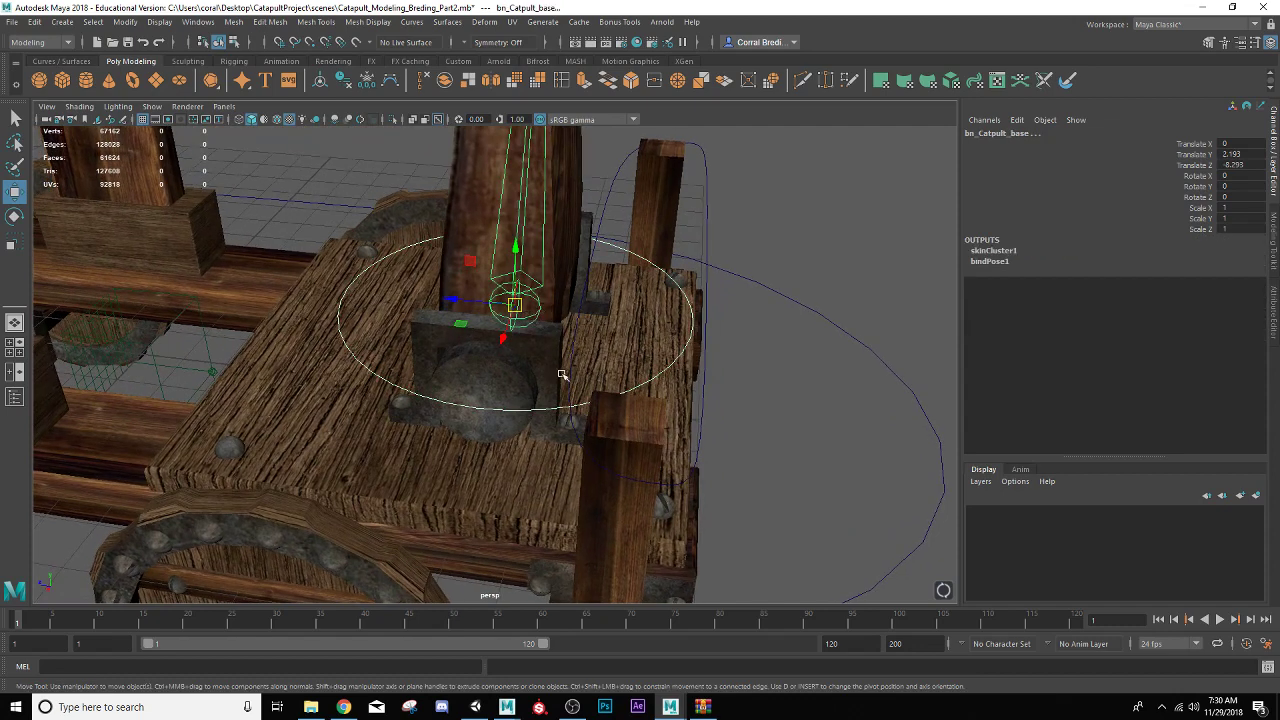
click(70, 43)
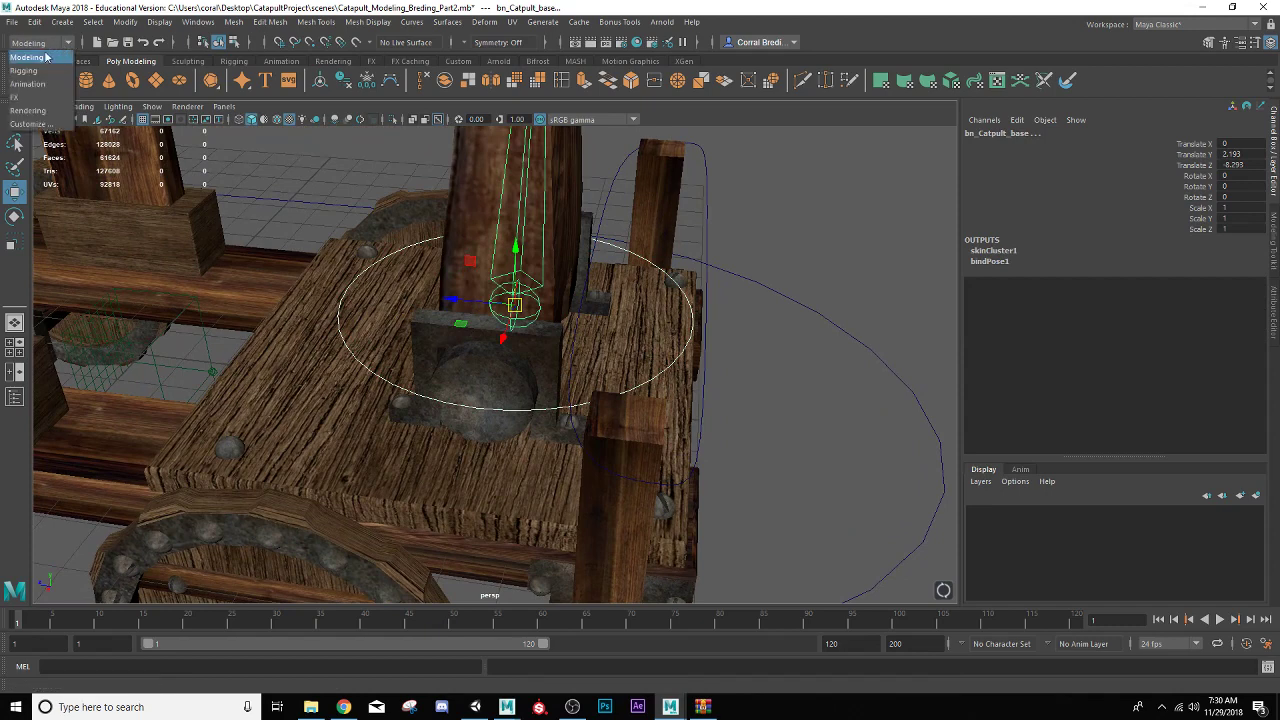
click(40, 70)
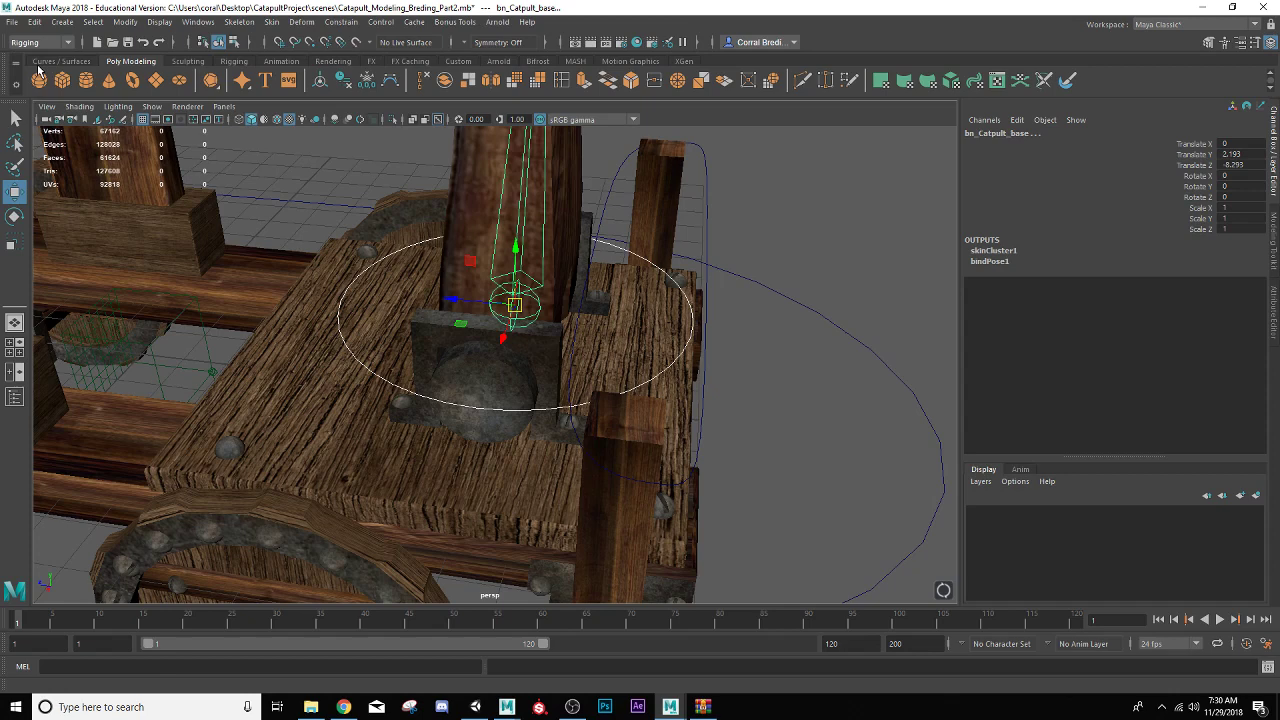
click(331, 22)
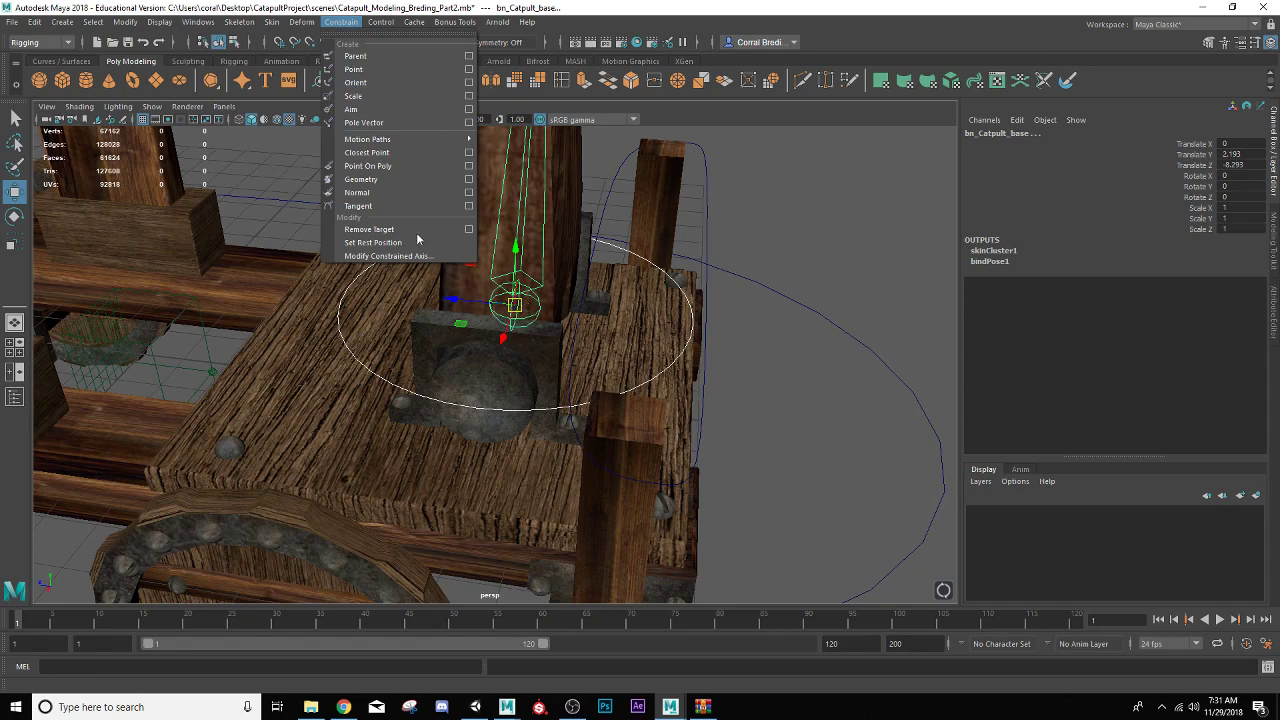
click(383, 55)
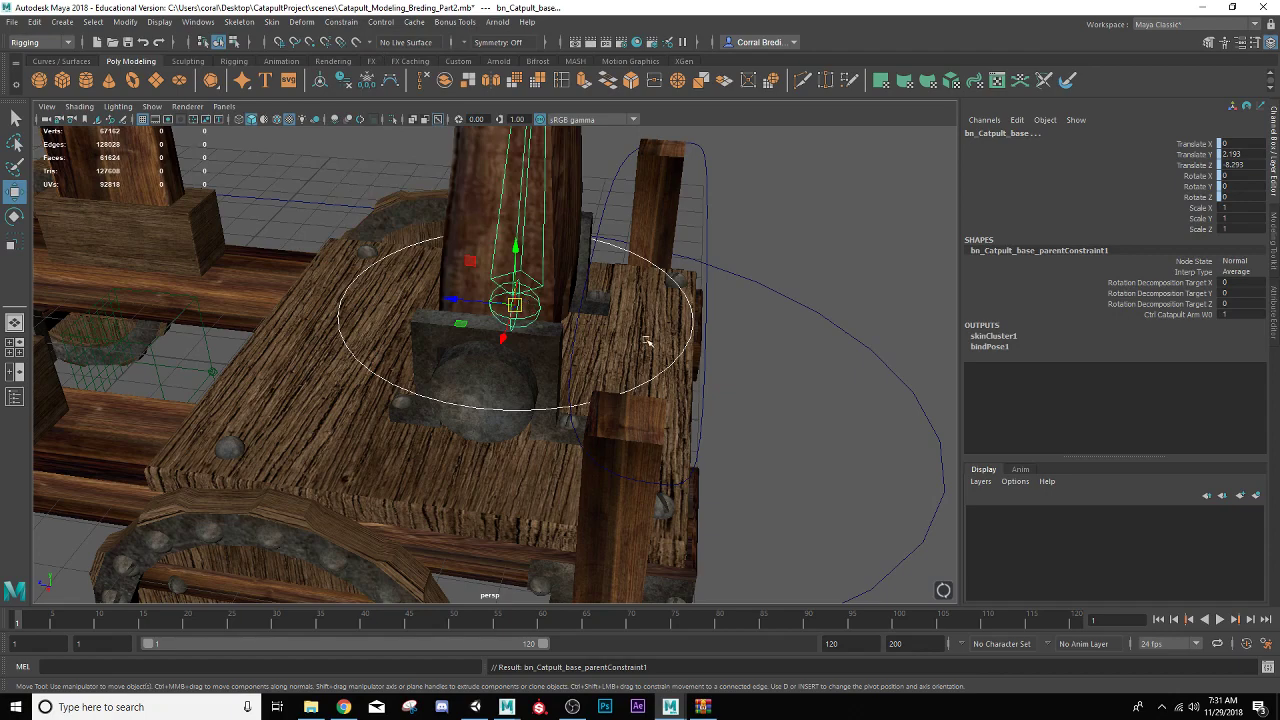
- Lock all translate, rotate and scale channels of the selected base joint and its arm control
alt+middle_drag(470, 188, 373, 391)
scroll(420, 352, down, 3)
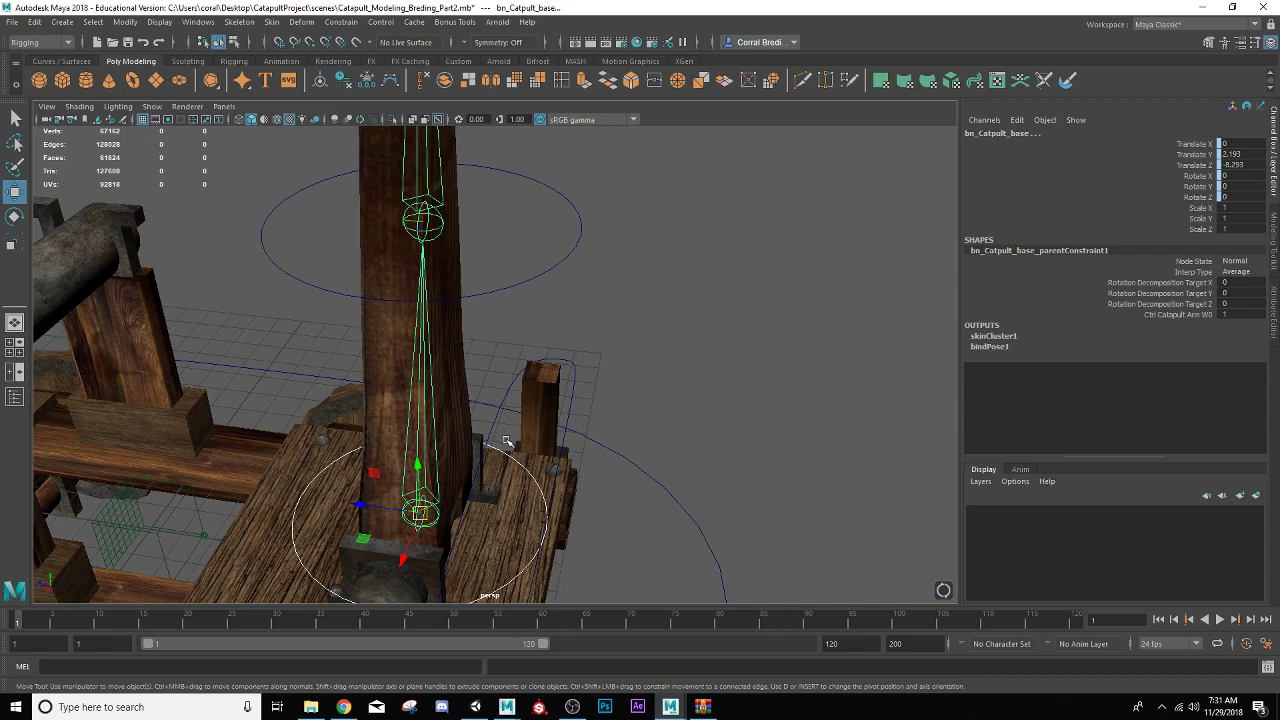
click(1191, 145)
shift+click(1200, 229)
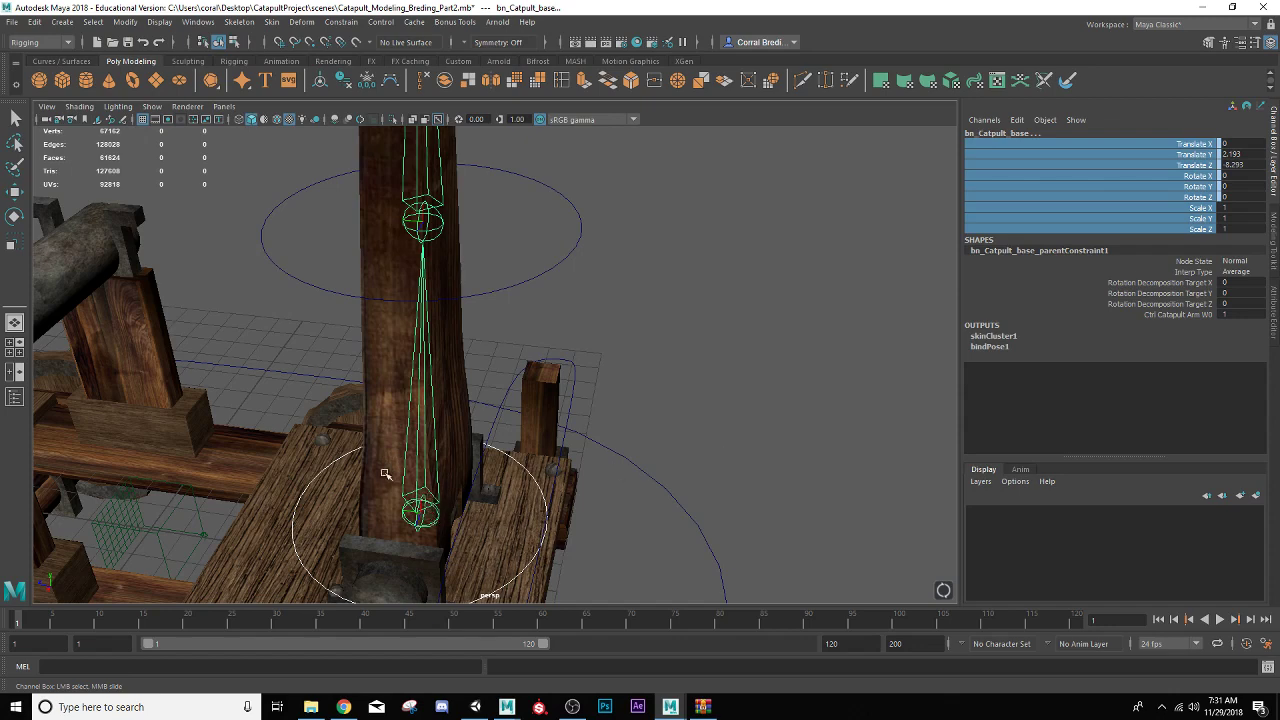
right_click(1107, 182)
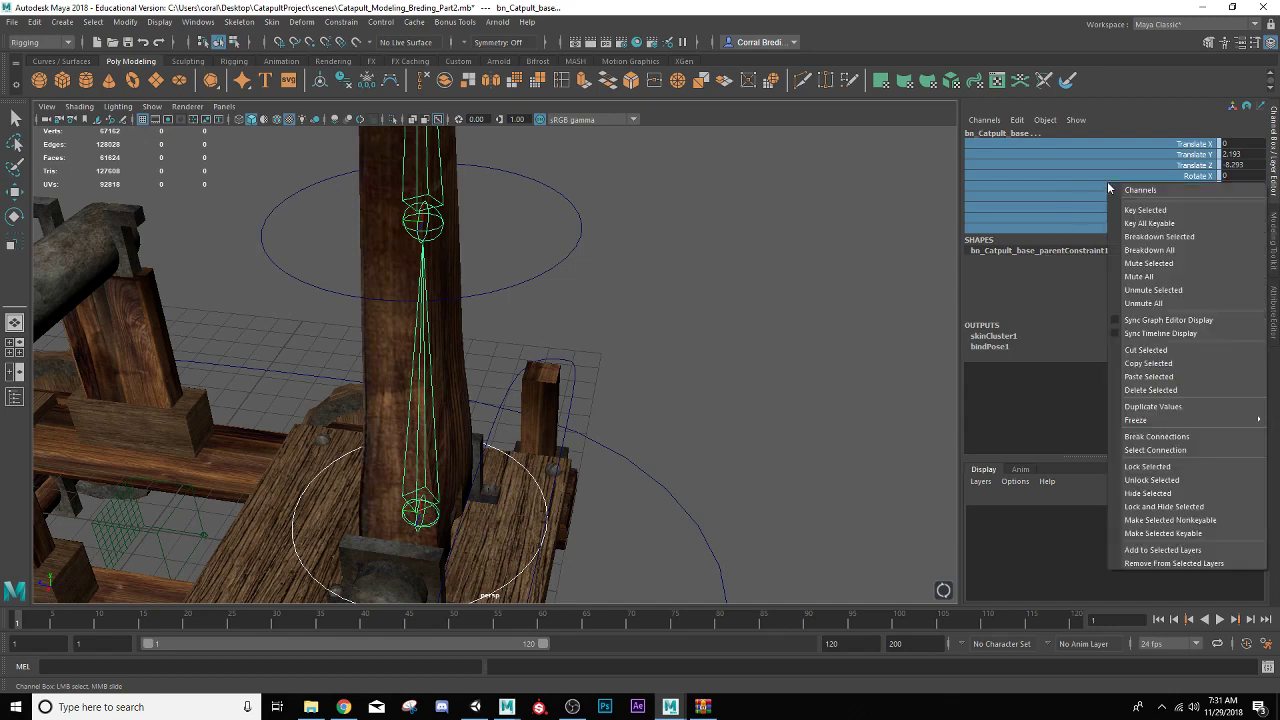
click(1155, 472)
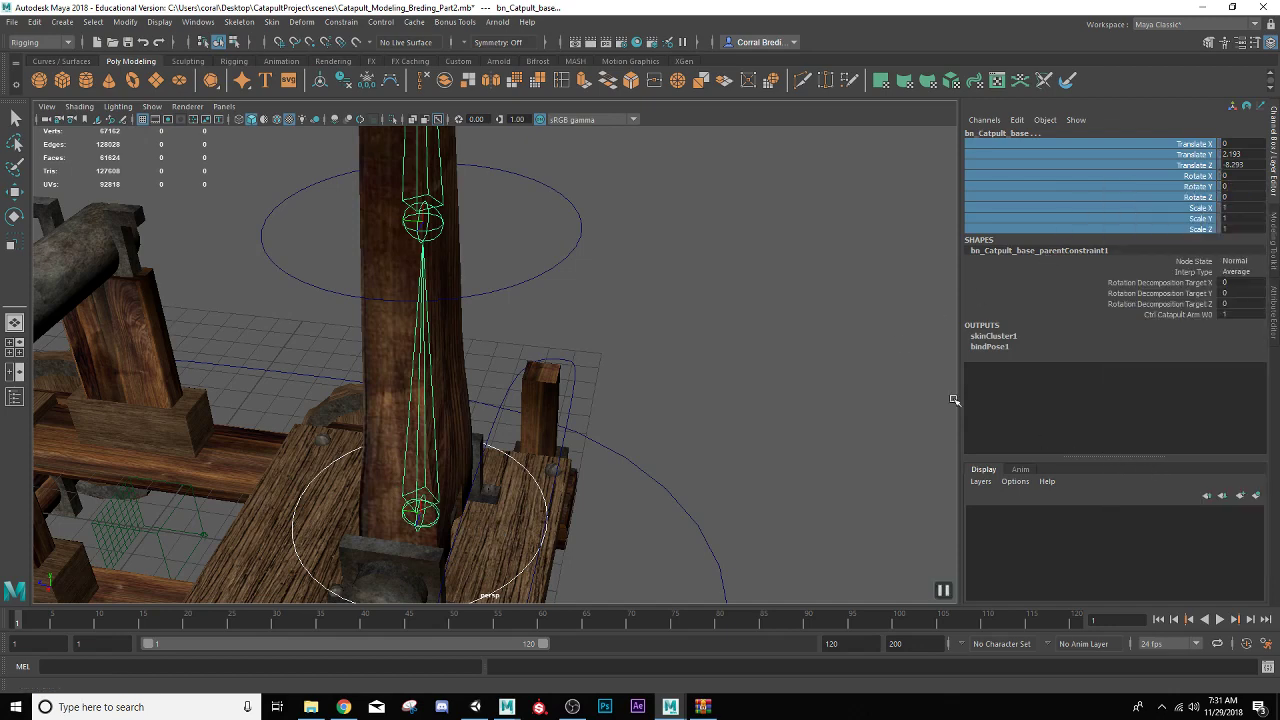
- Select only the Ctrl_Catapult_Arm circle and try to rotate it to test the constraint
click(545, 515)
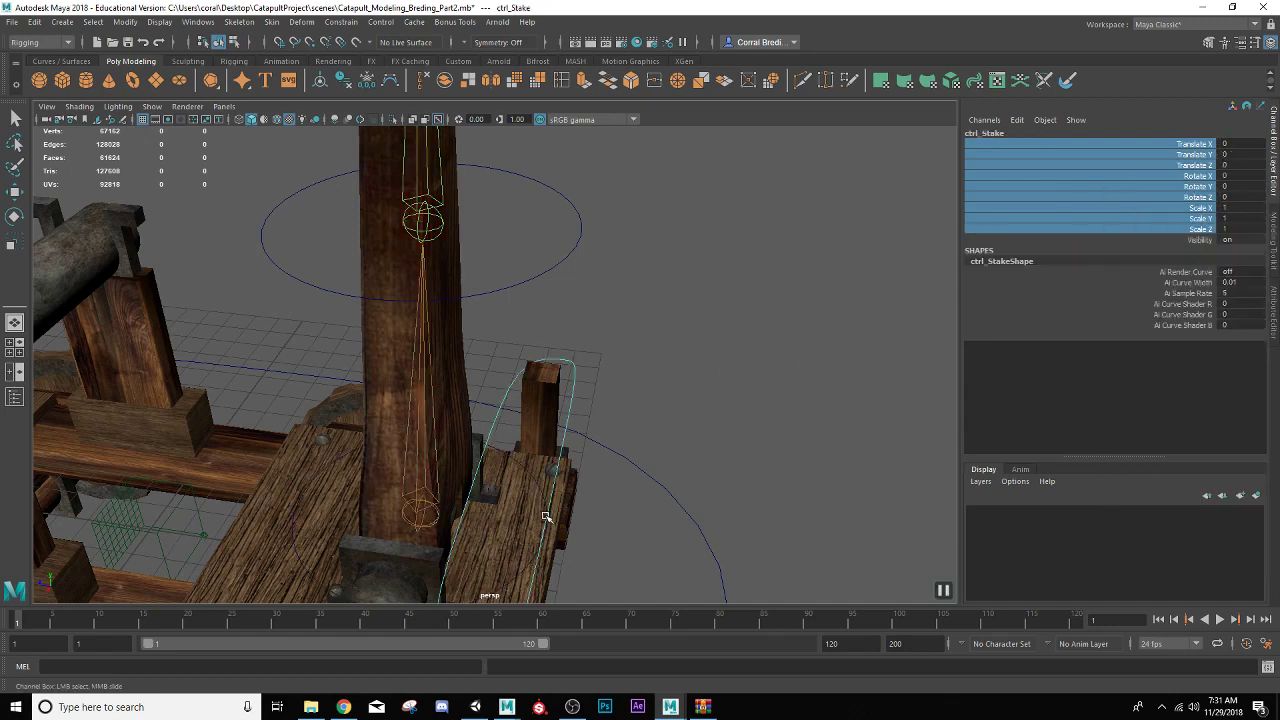
click(521, 460)
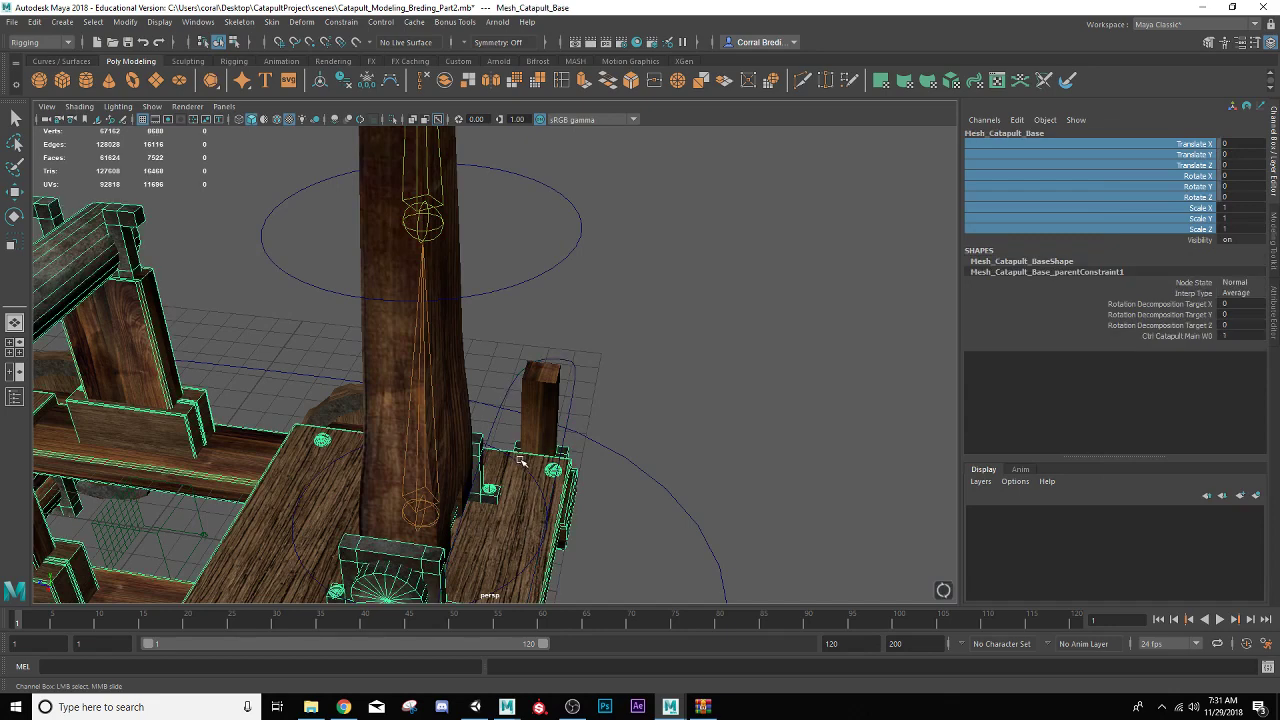
click(521, 465)
key(e)
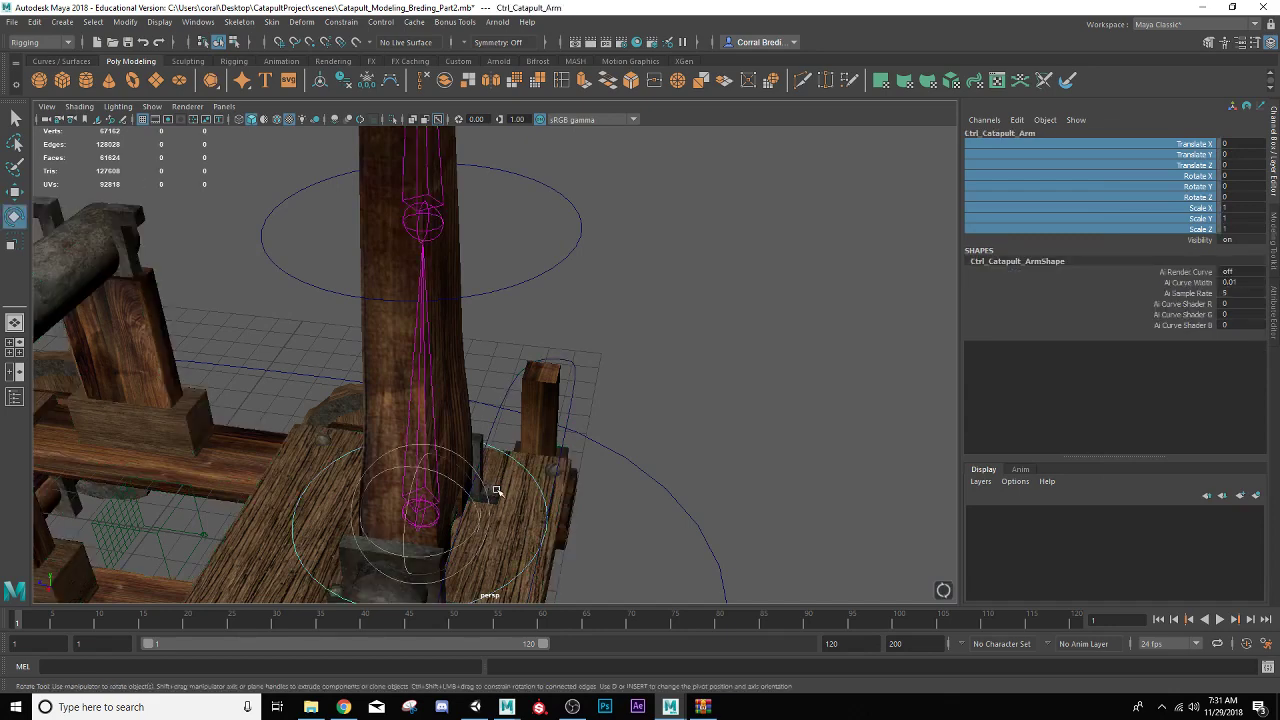
alt+drag(470, 495, 458, 428)
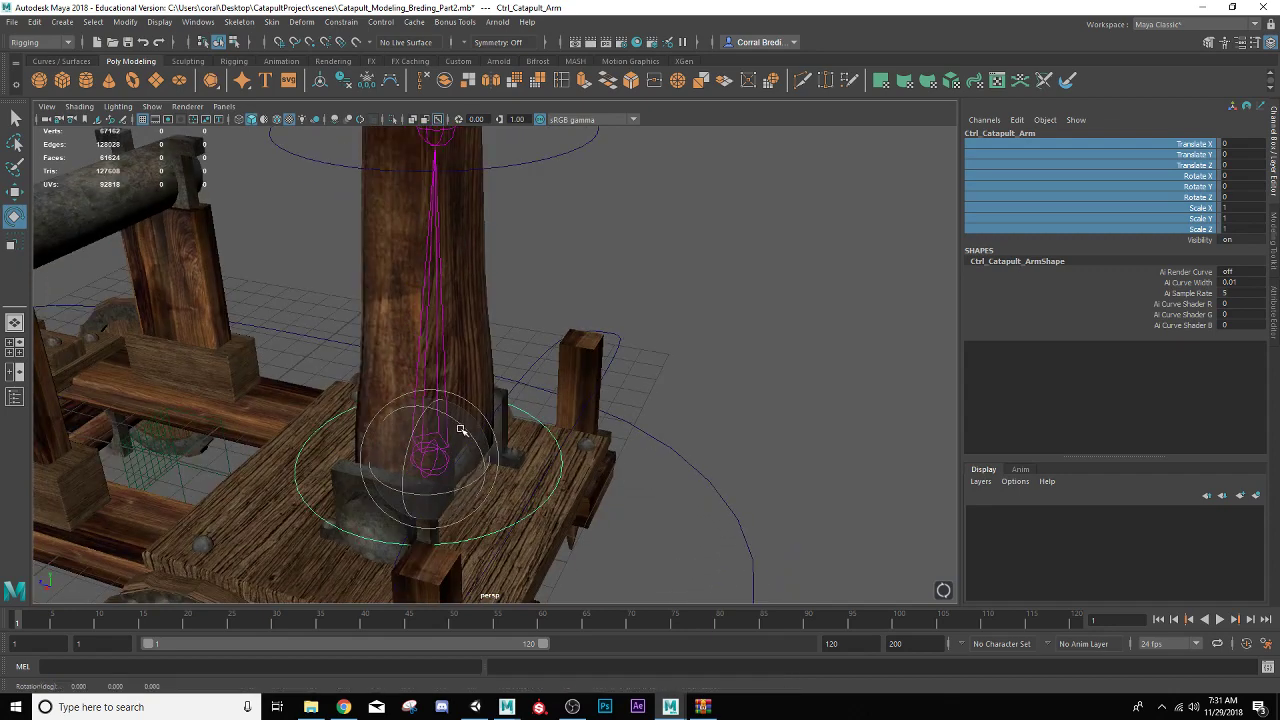
- Unlock the translate, rotate and scale channels of the Ctrl_Catapult_Arm circle, then clear the selection
click(566, 283)
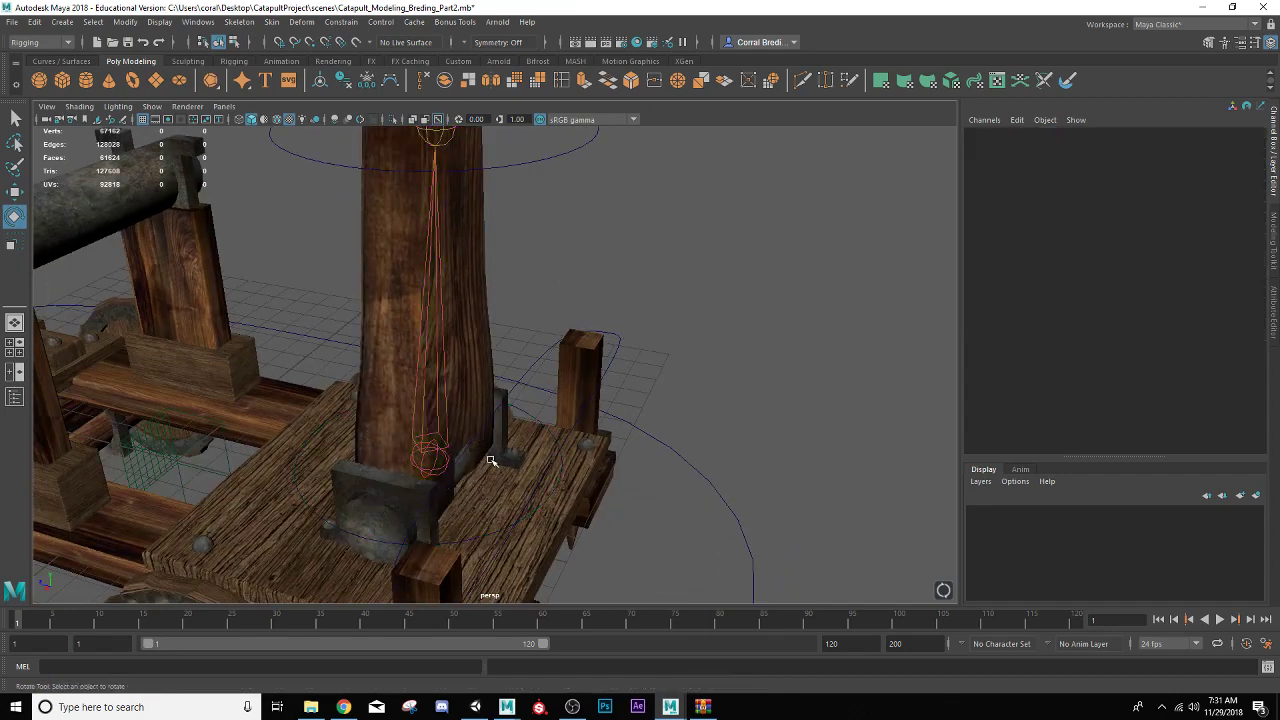
click(514, 500)
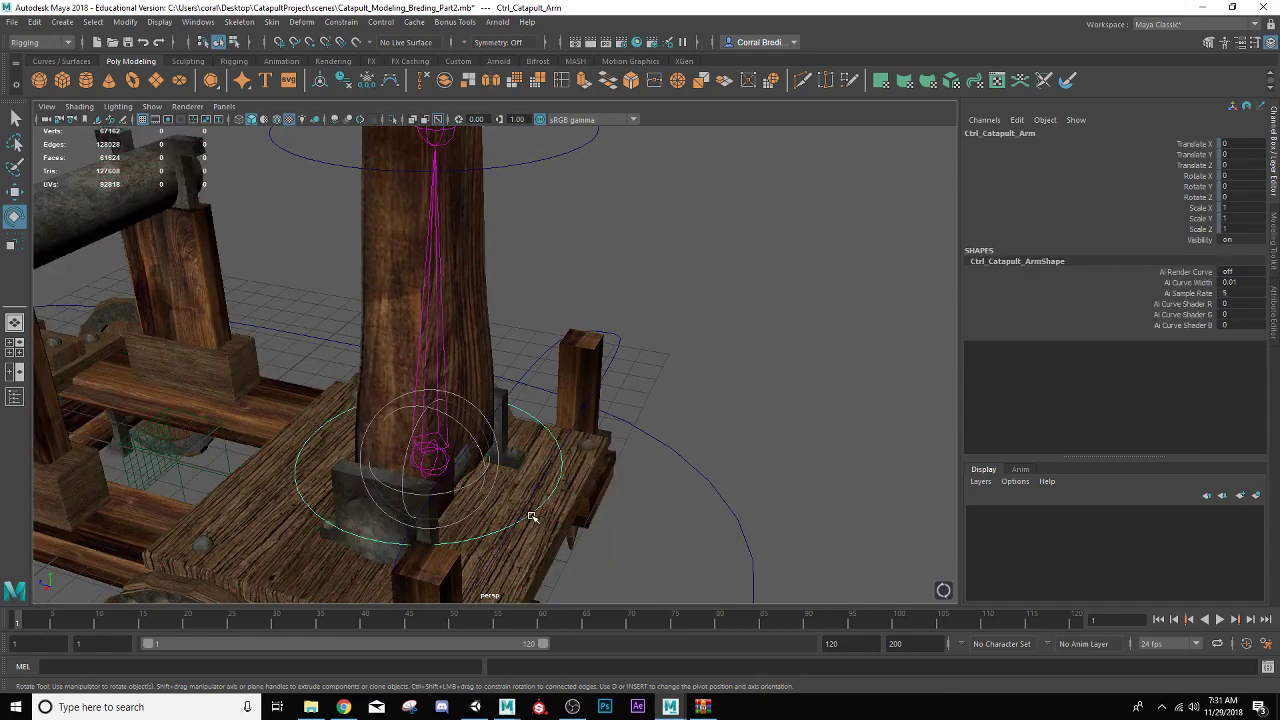
click(1200, 229)
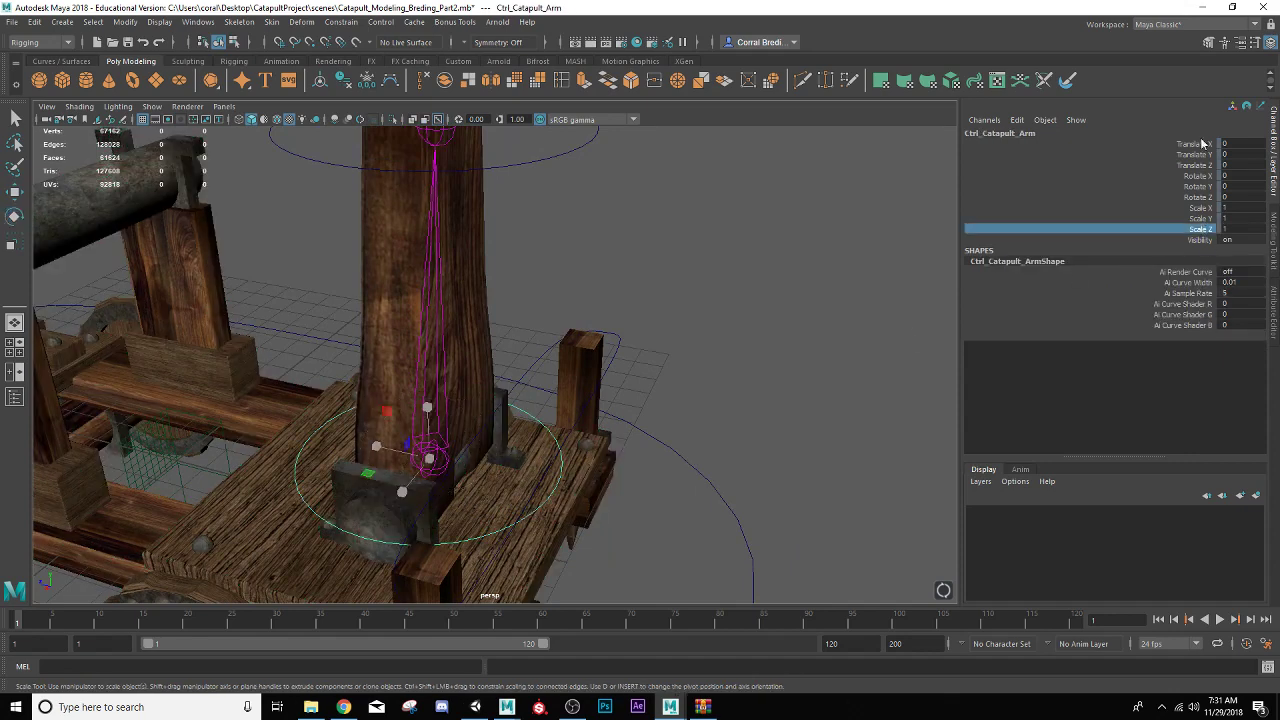
shift+click(1200, 147)
right_click(1200, 147)
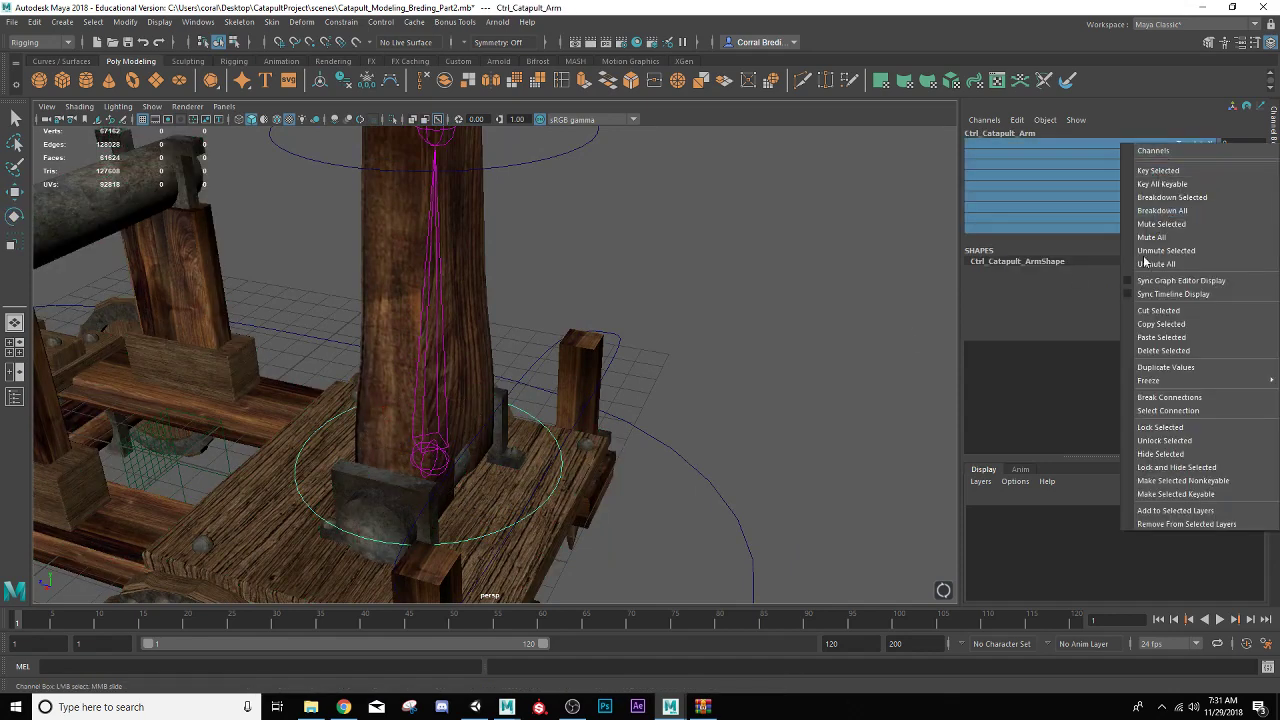
click(1181, 441)
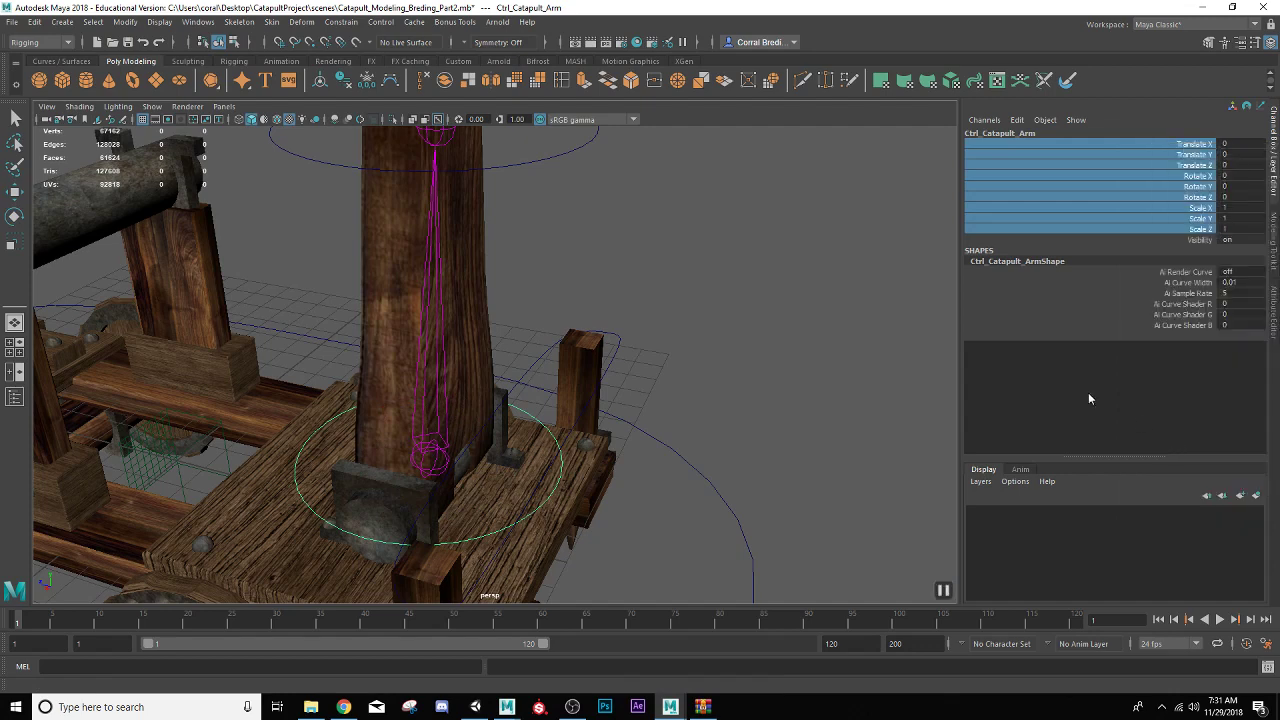
click(694, 310)
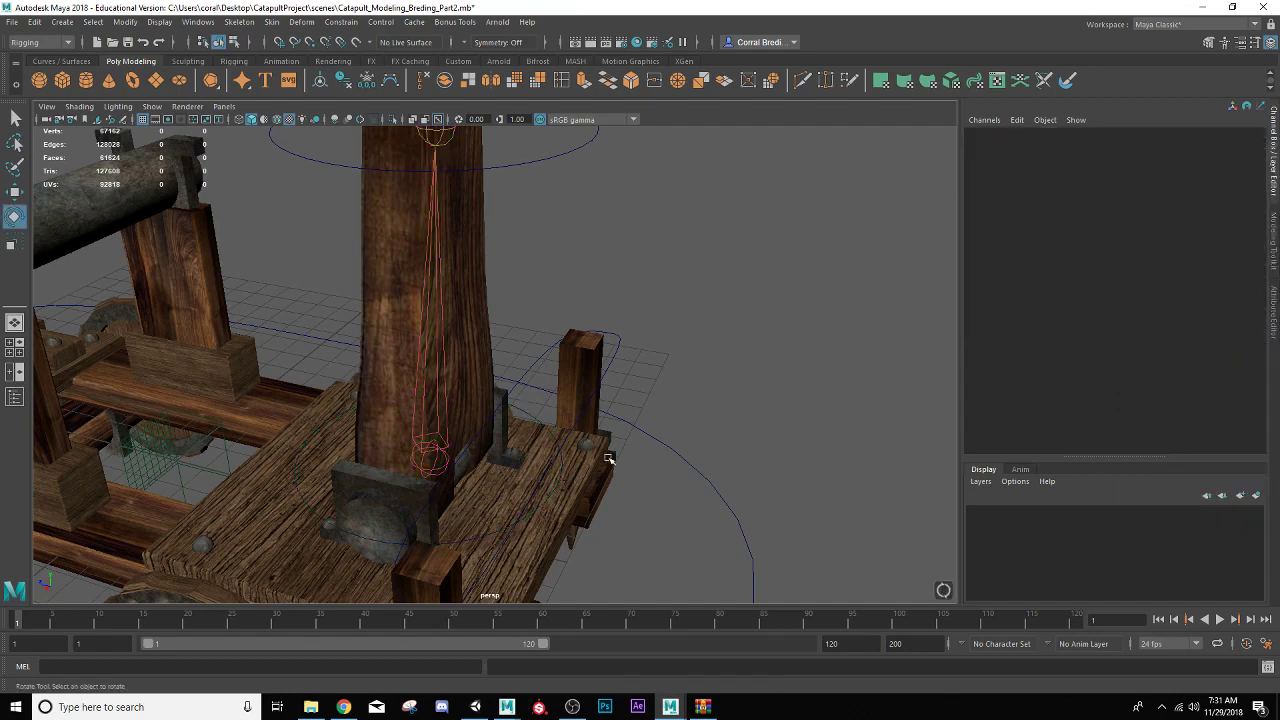
- Check the base joint's channels, test-rotate the Ctrl_Catapult_Arm circle and undo the rotation
click(432, 462)
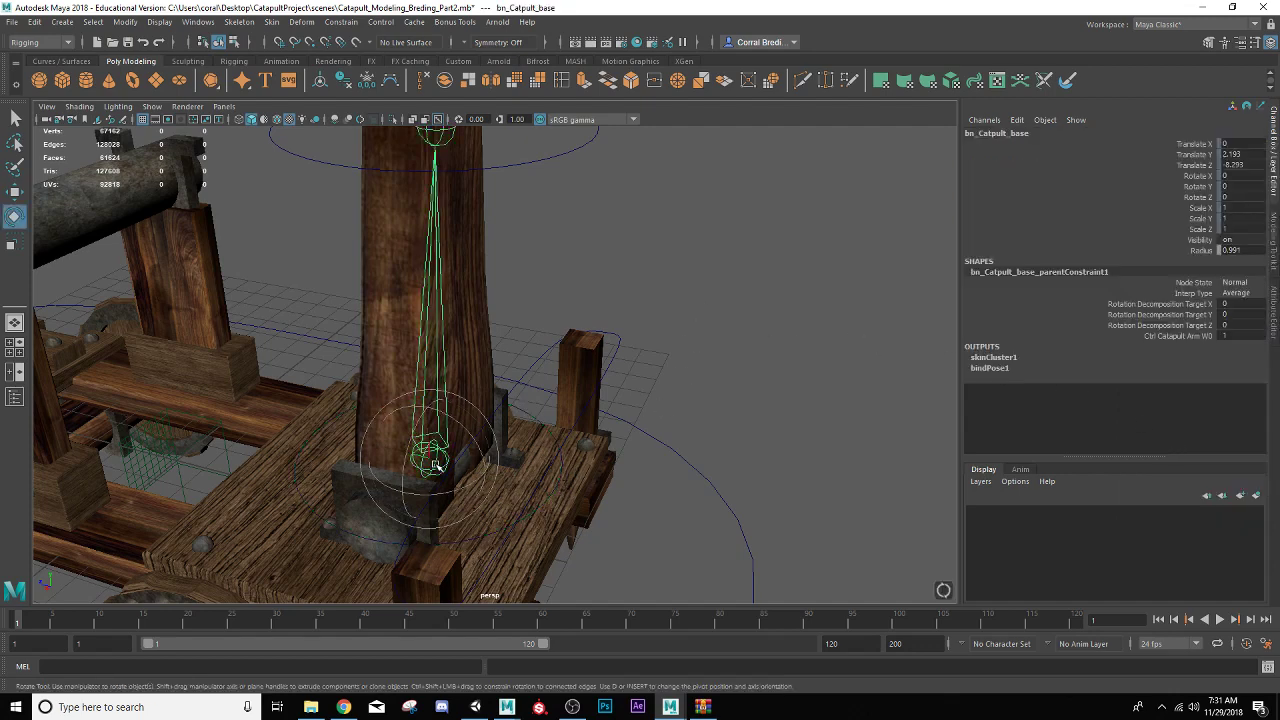
click(518, 516)
mouse_move(480, 444)
mouse_down()
mouse_move(455, 430)
mouse_move(484, 460)
mouse_up()
key(ctrl+z)
- Orient-constrain the first spine joint to Ctrl_Catapult_Spine1 on all axes with Maintain offset enabled
alt+middle_drag(438, 306, 435, 369)
scroll(434, 369, up, 2)
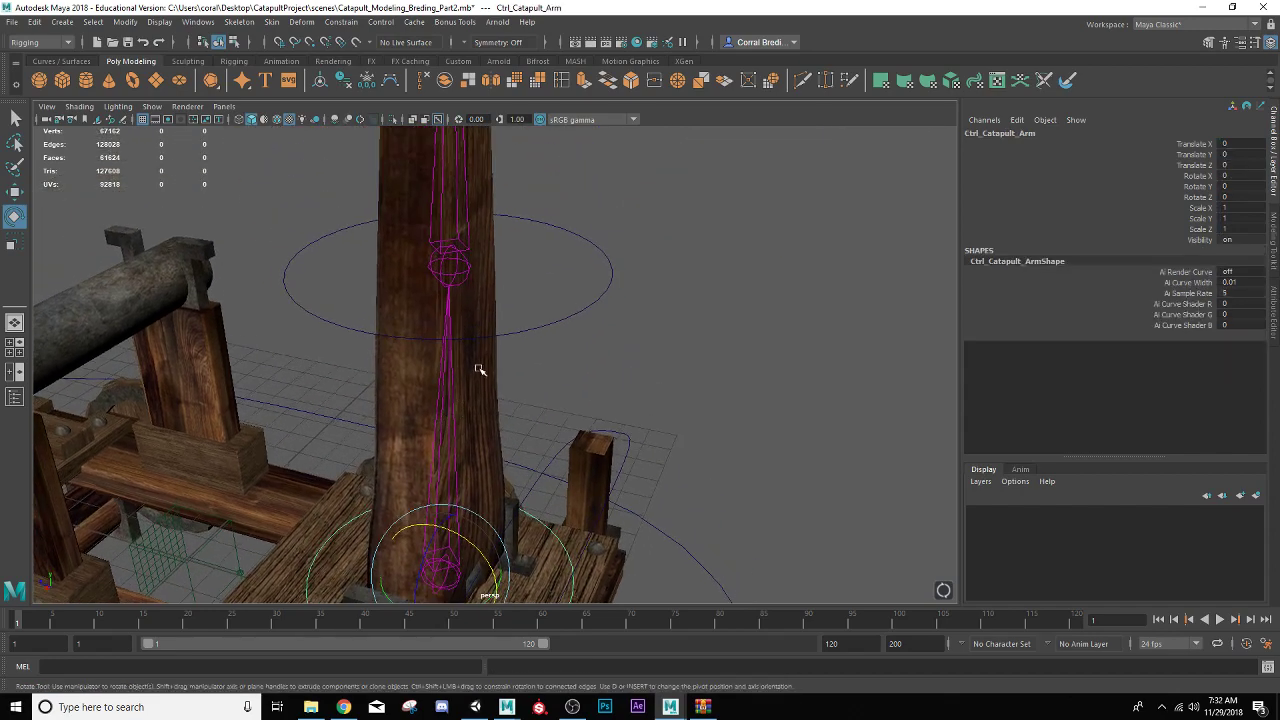
click(510, 336)
key(q)
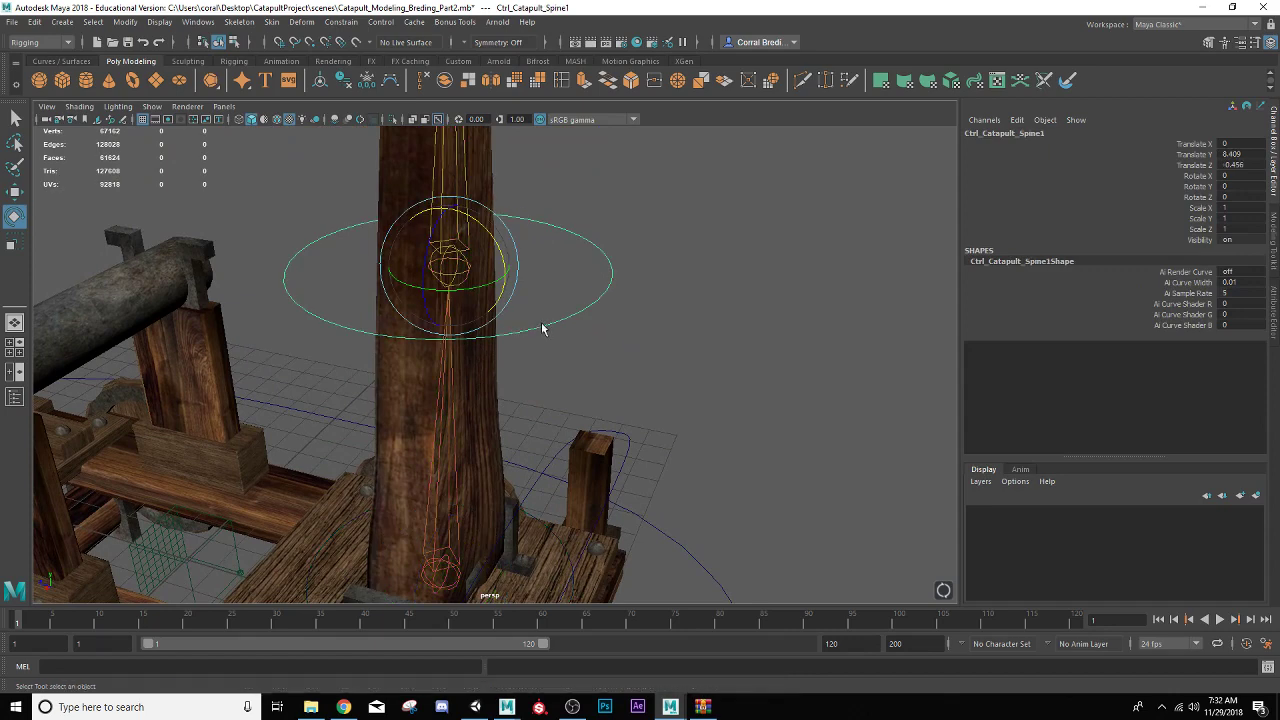
click(465, 277)
scroll(458, 296, up, 3)
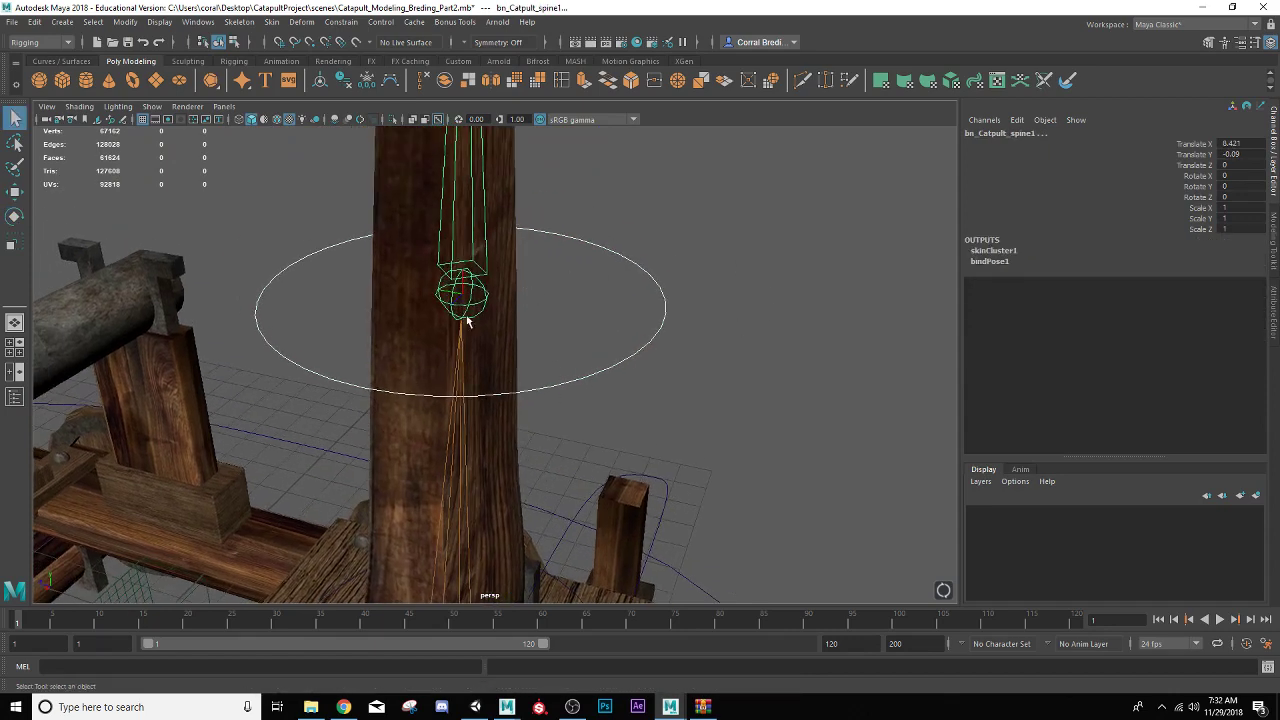
click(341, 22)
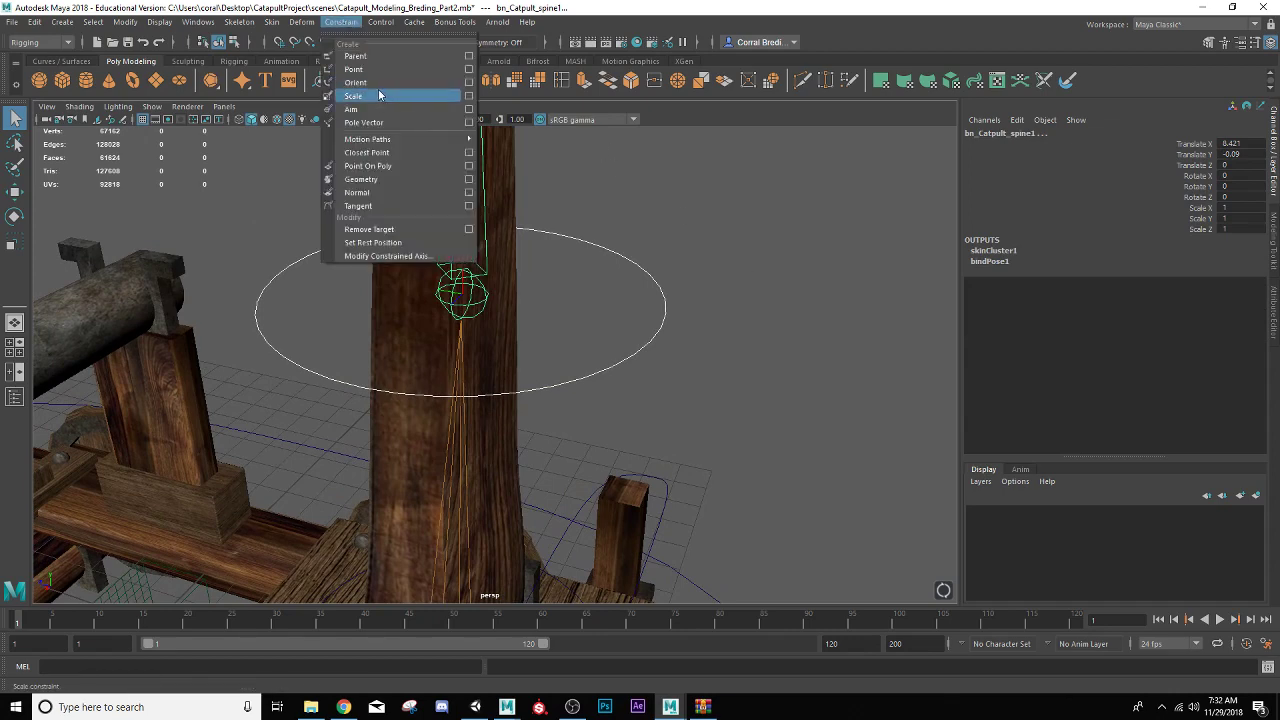
click(469, 82)
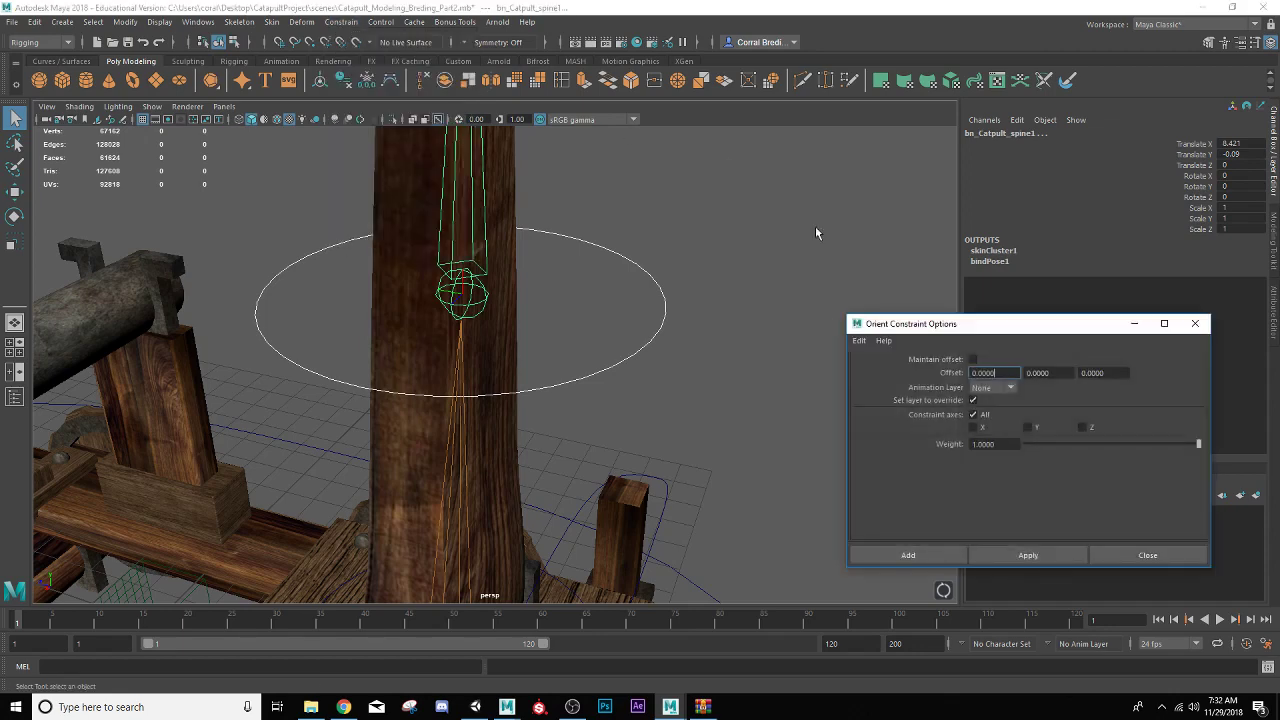
click(973, 360)
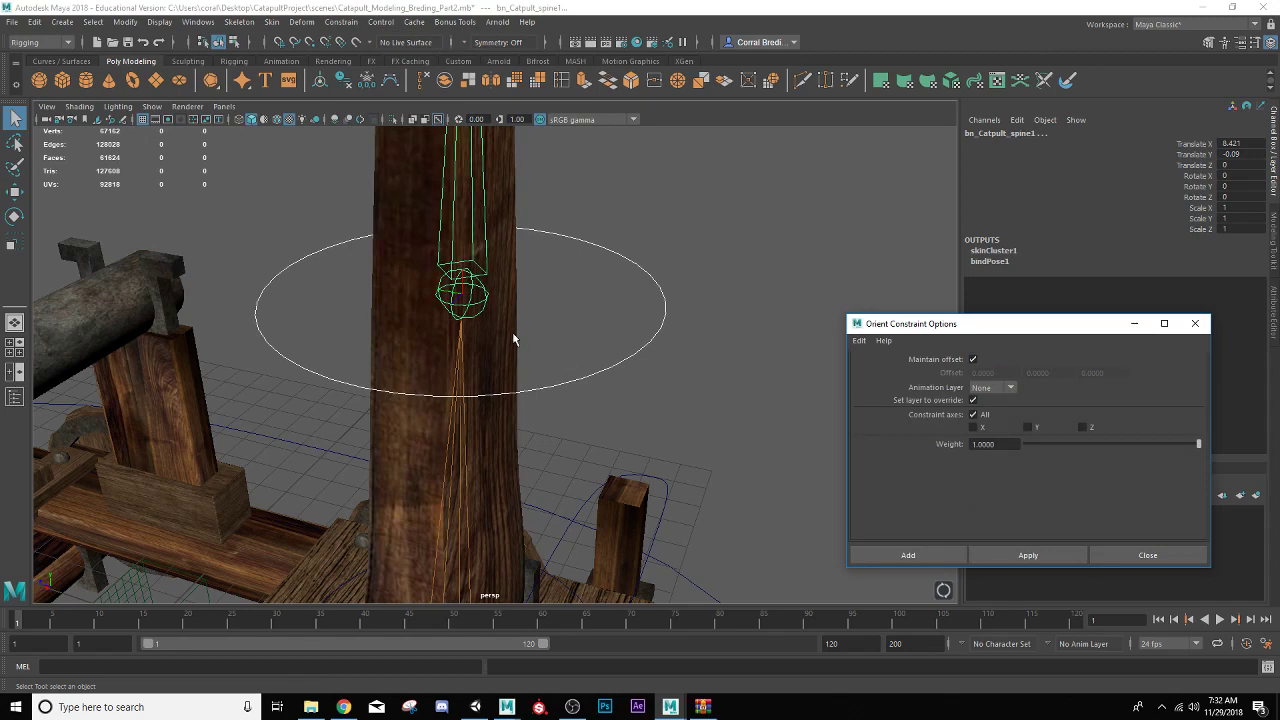
scroll(544, 347, down, 4)
alt+middle_drag(504, 309, 455, 394)
alt+drag(455, 395, 485, 368)
scroll(503, 372, up, 2)
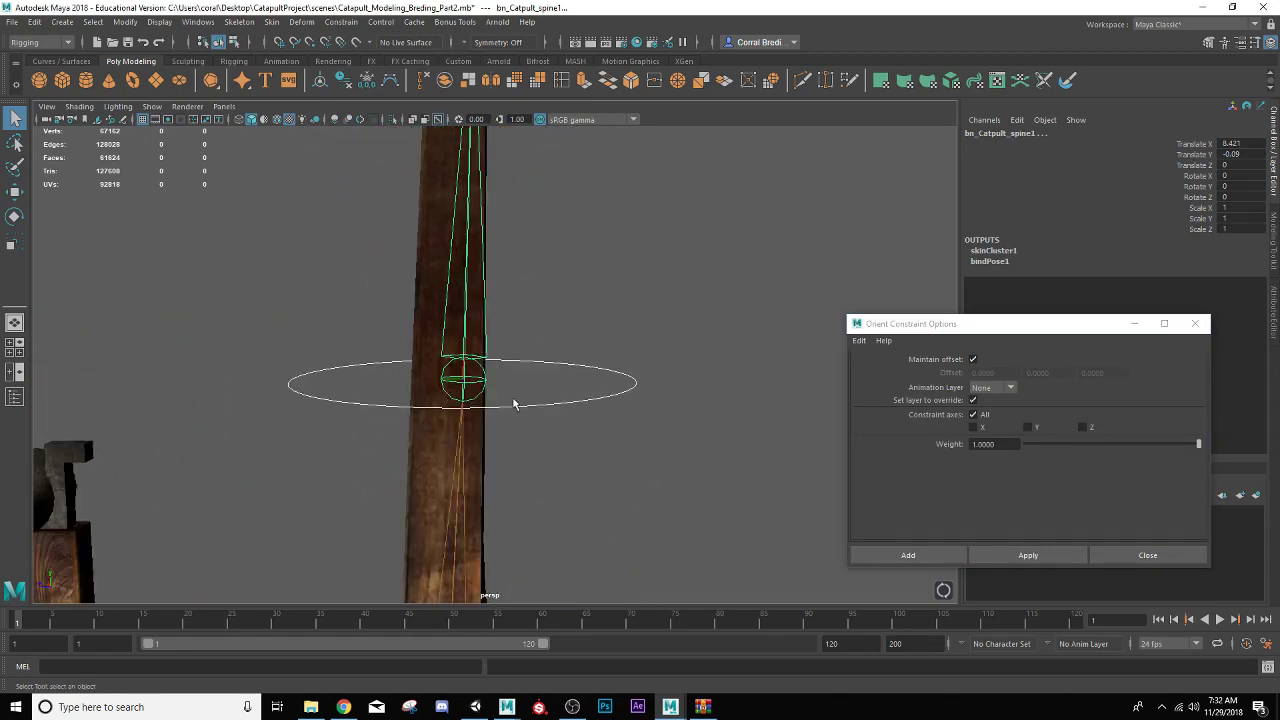
click(1005, 561)
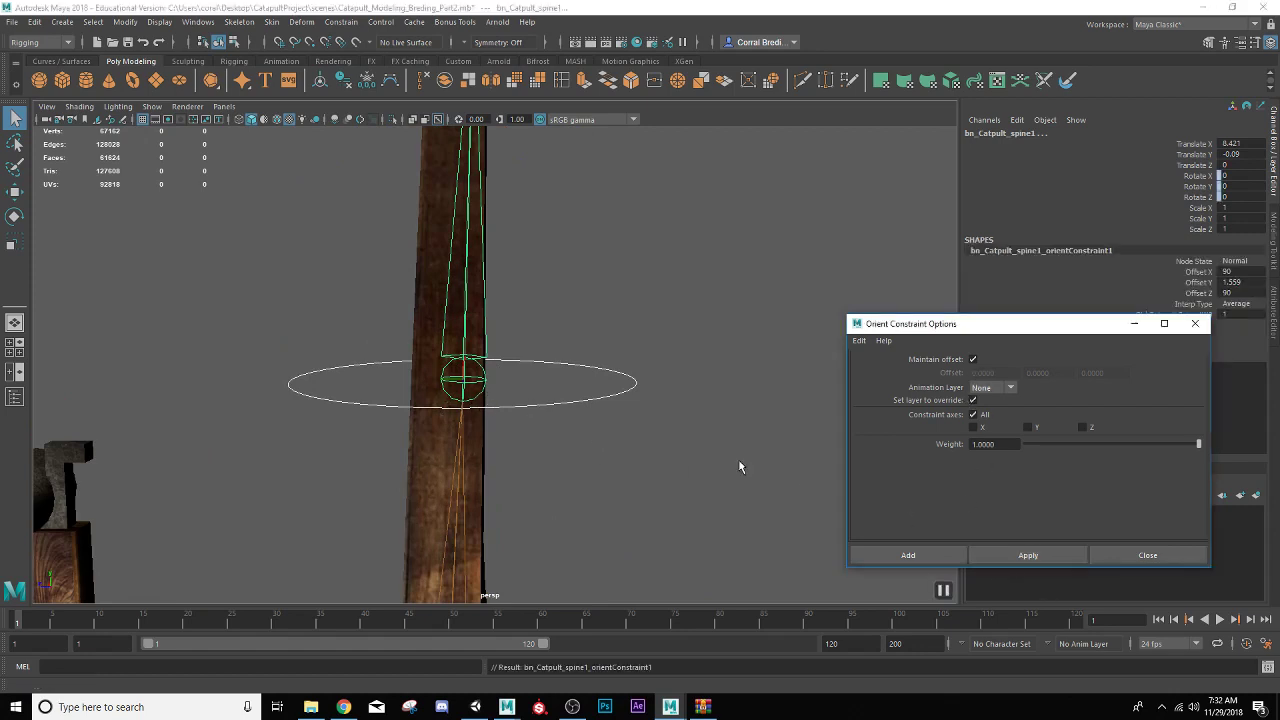
- Orient-constrain the second spine joint to the Ctrl_Catapult_Spine2 circle with the same options
alt+drag(330, 293, 349, 277)
alt+middle_drag(349, 277, 295, 516)
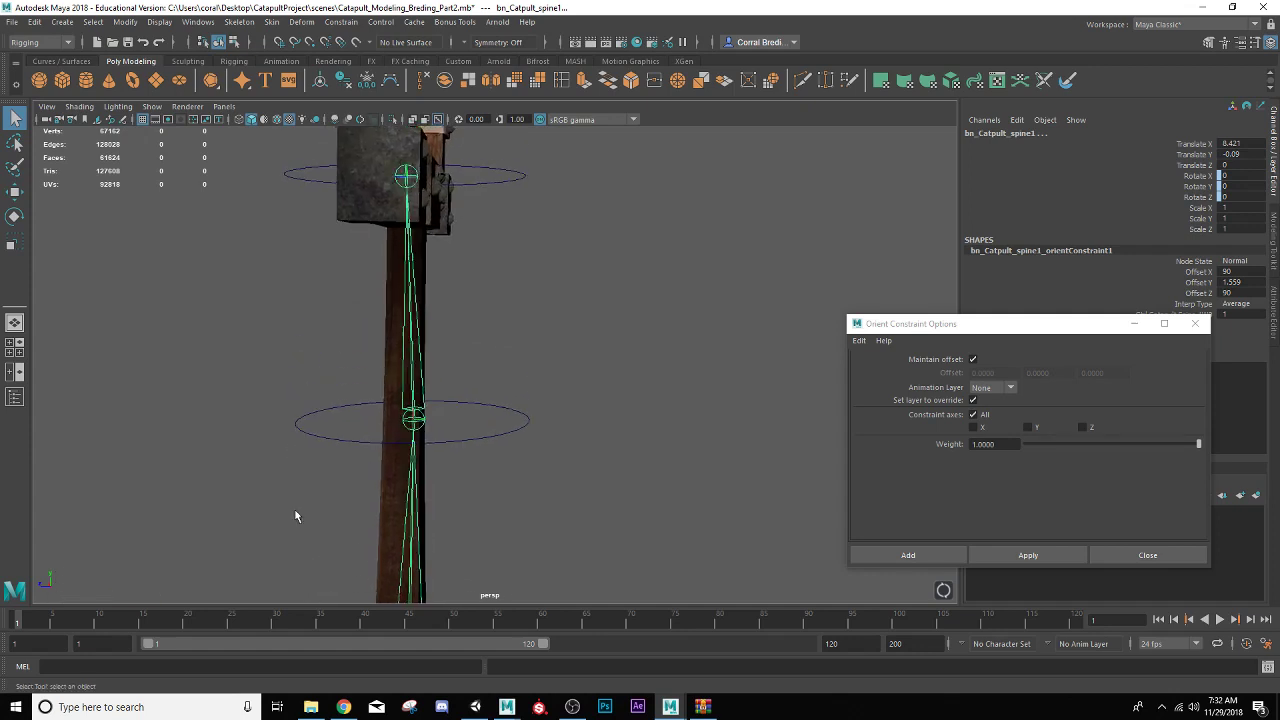
click(472, 439)
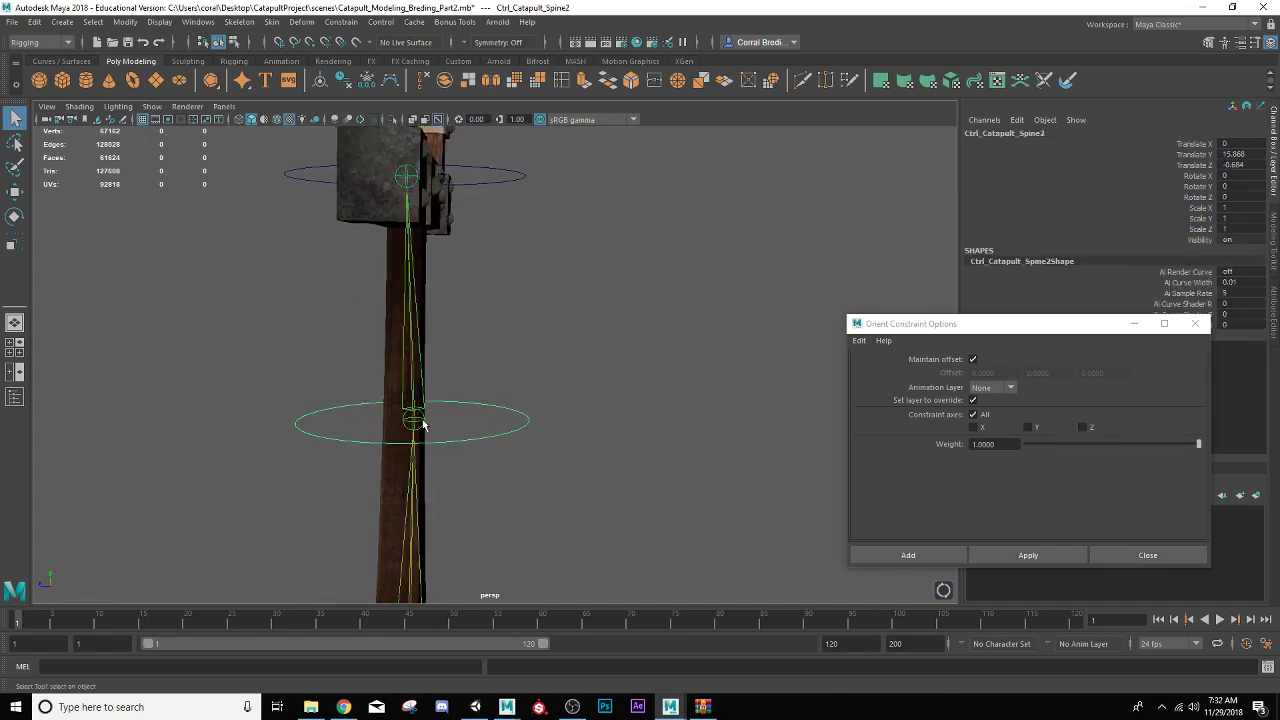
click(419, 424)
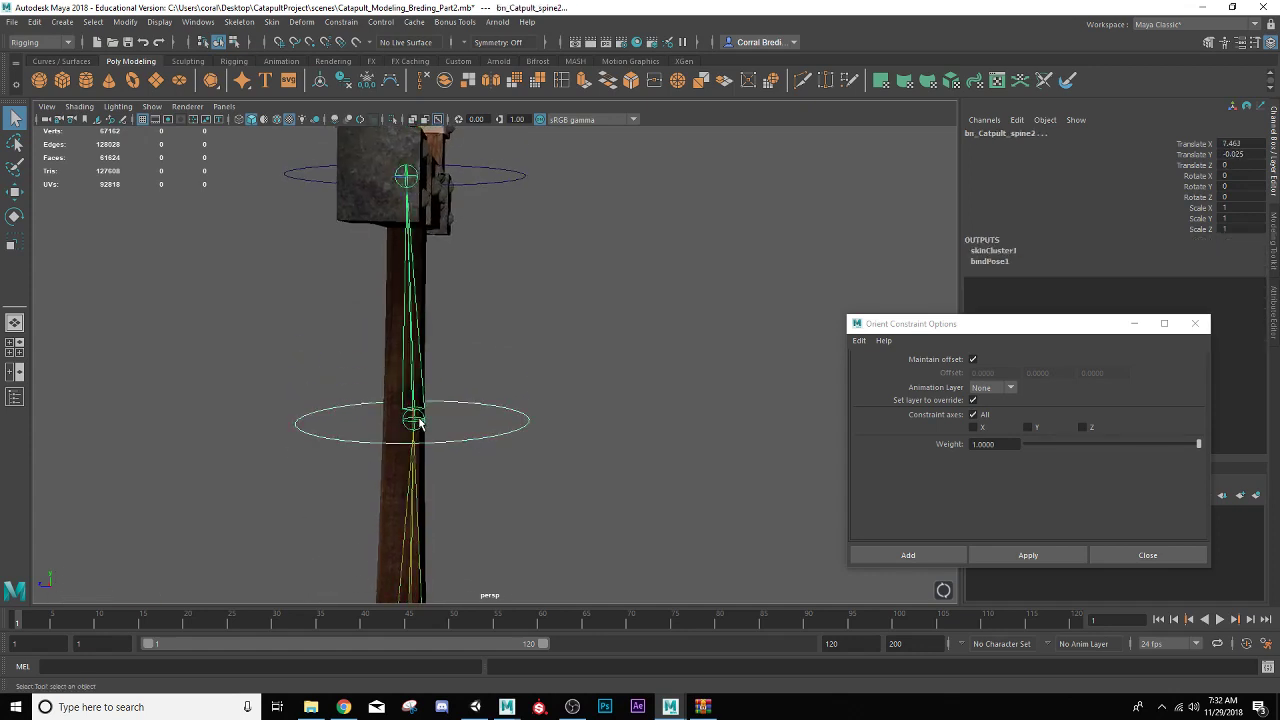
click(1028, 555)
- Orient-constrain the net joint to the Ctrl_Catapult_Spine3 circle on all axes with Maintain offset enabled, then close the constraint options
alt+middle_drag(472, 216, 524, 313)
click(538, 280)
alt+drag(457, 306, 471, 320)
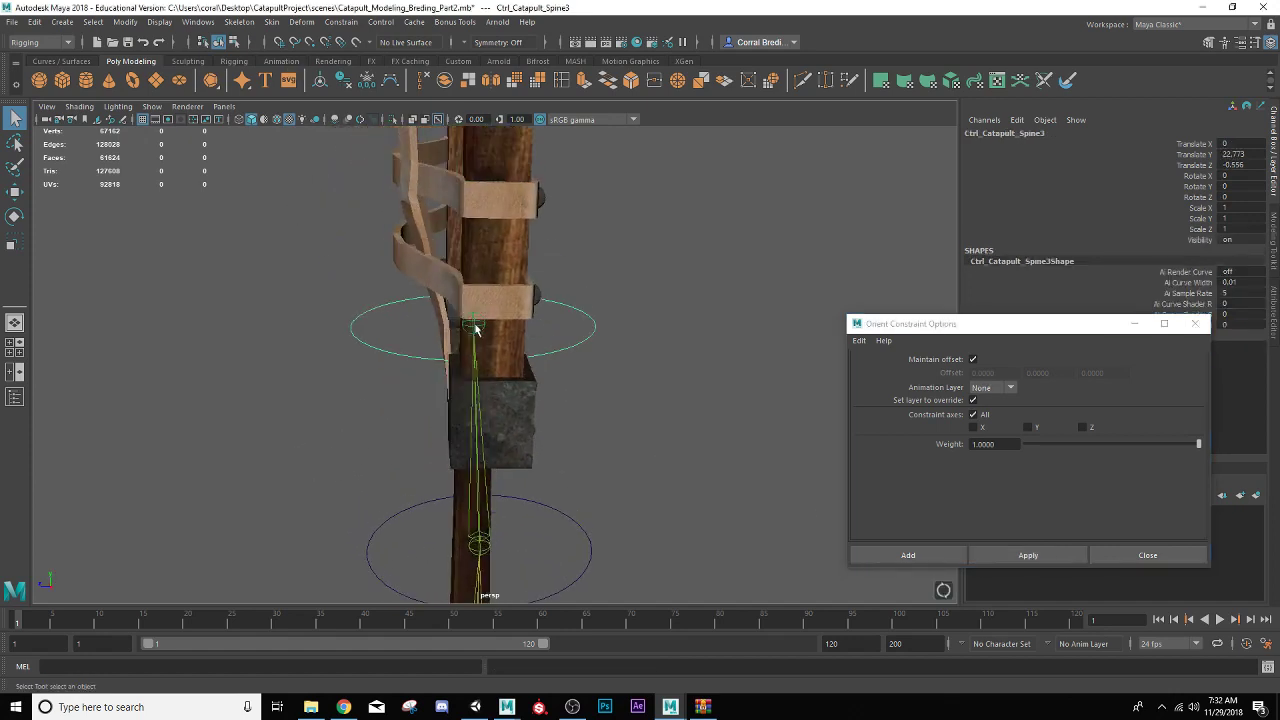
click(476, 326)
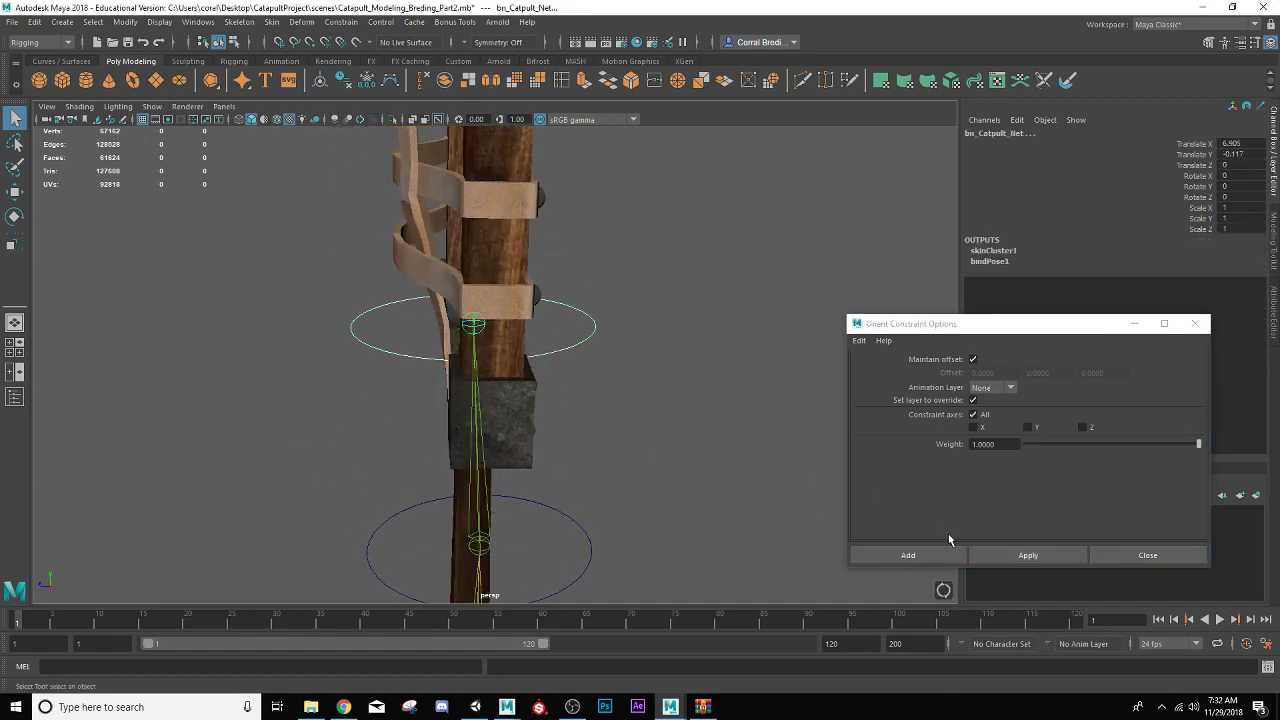
key(ctrl+z)
shift+click(477, 328)
click(1005, 556)
alt+drag(573, 449, 627, 289)
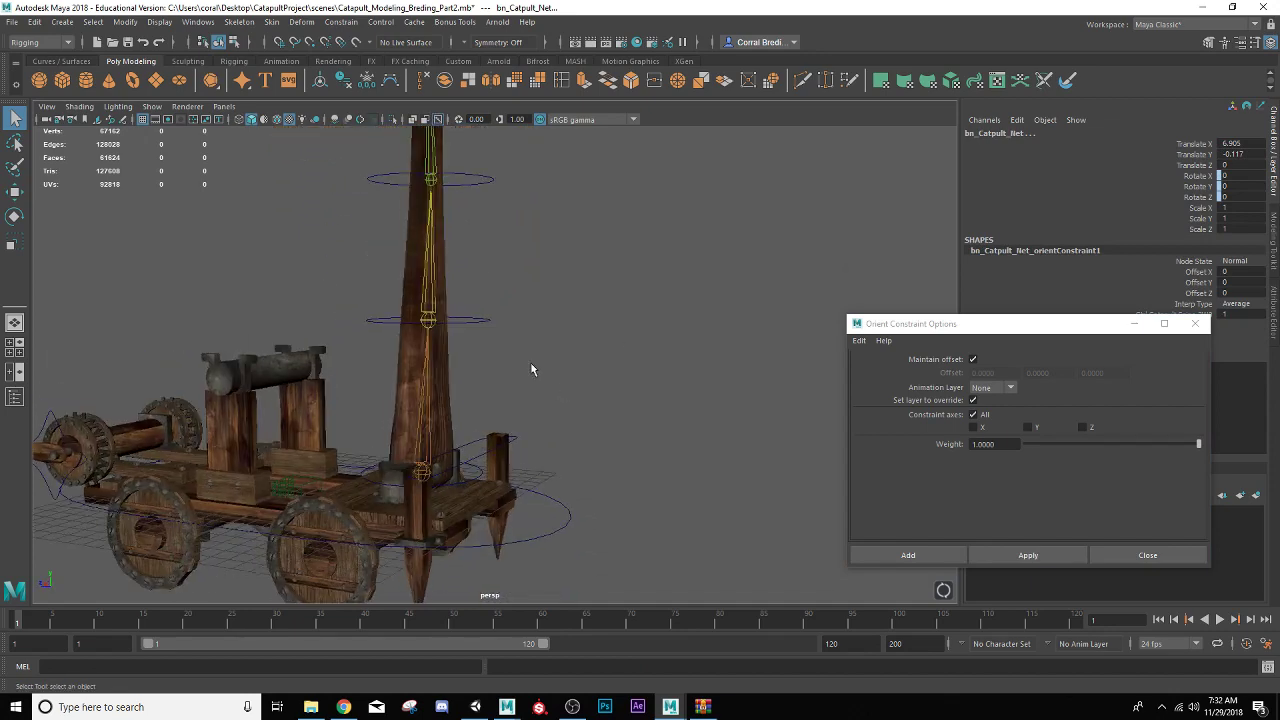
click(1195, 323)
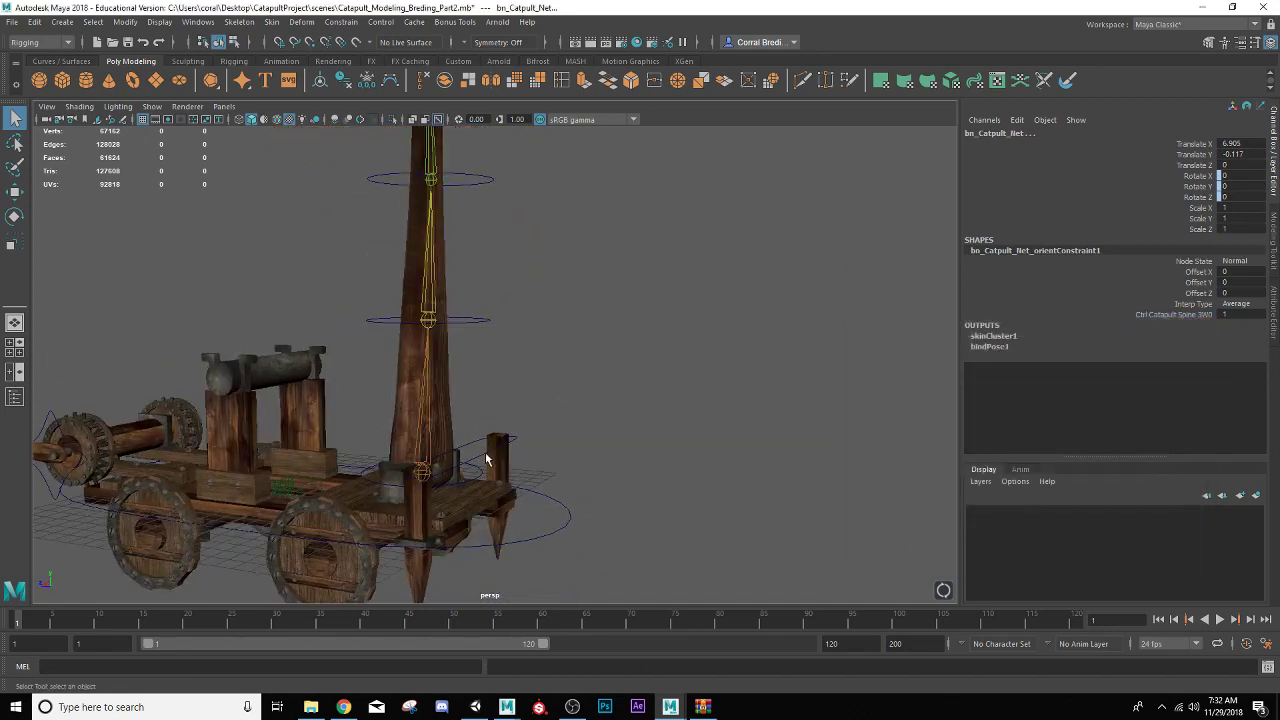
- Test-rotate the Ctrl_Catapult_Arm circle around X, first by about -51 degrees, and undo each rotation
click(472, 487)
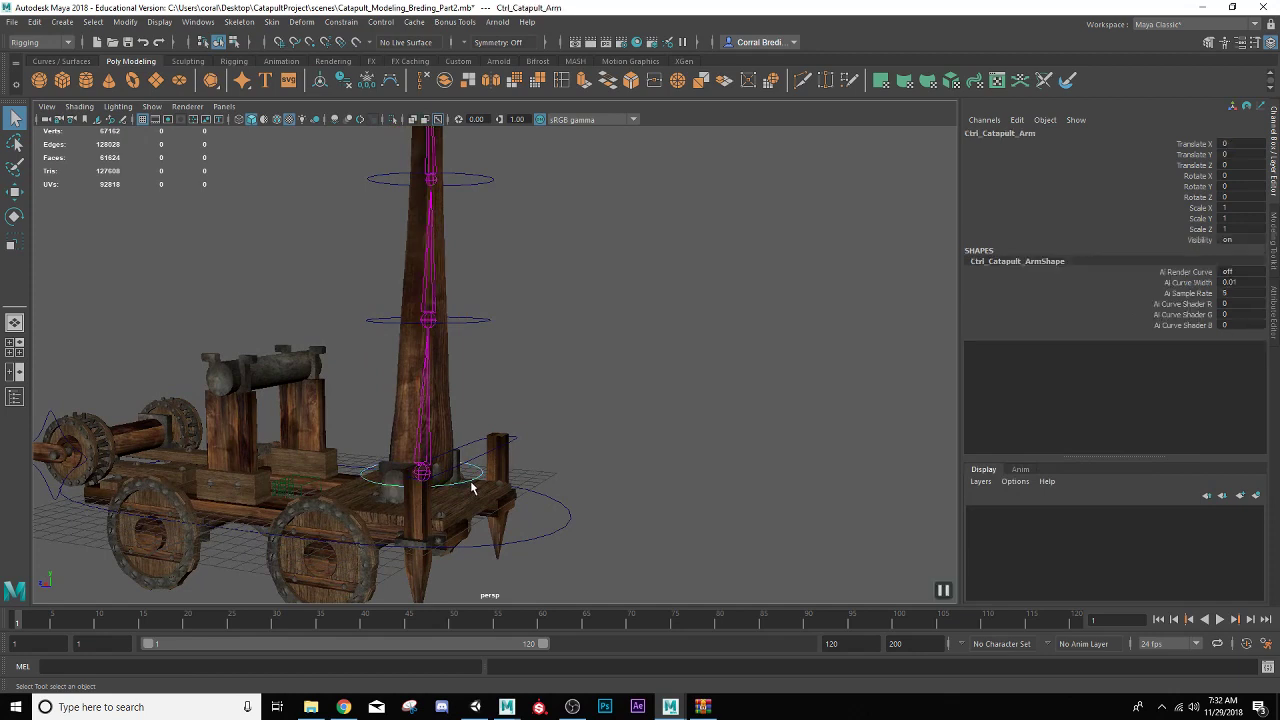
key(e)
drag(450, 447, 476, 468)
key(ctrl+z)
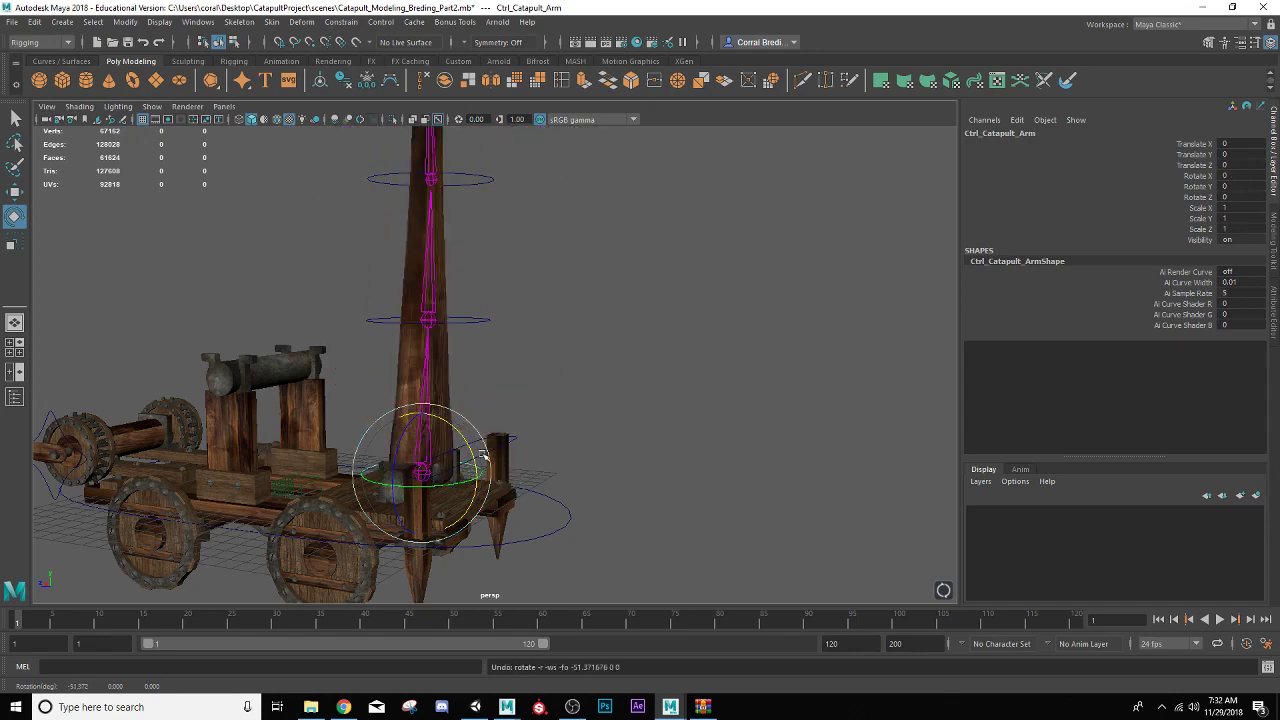
click(472, 320)
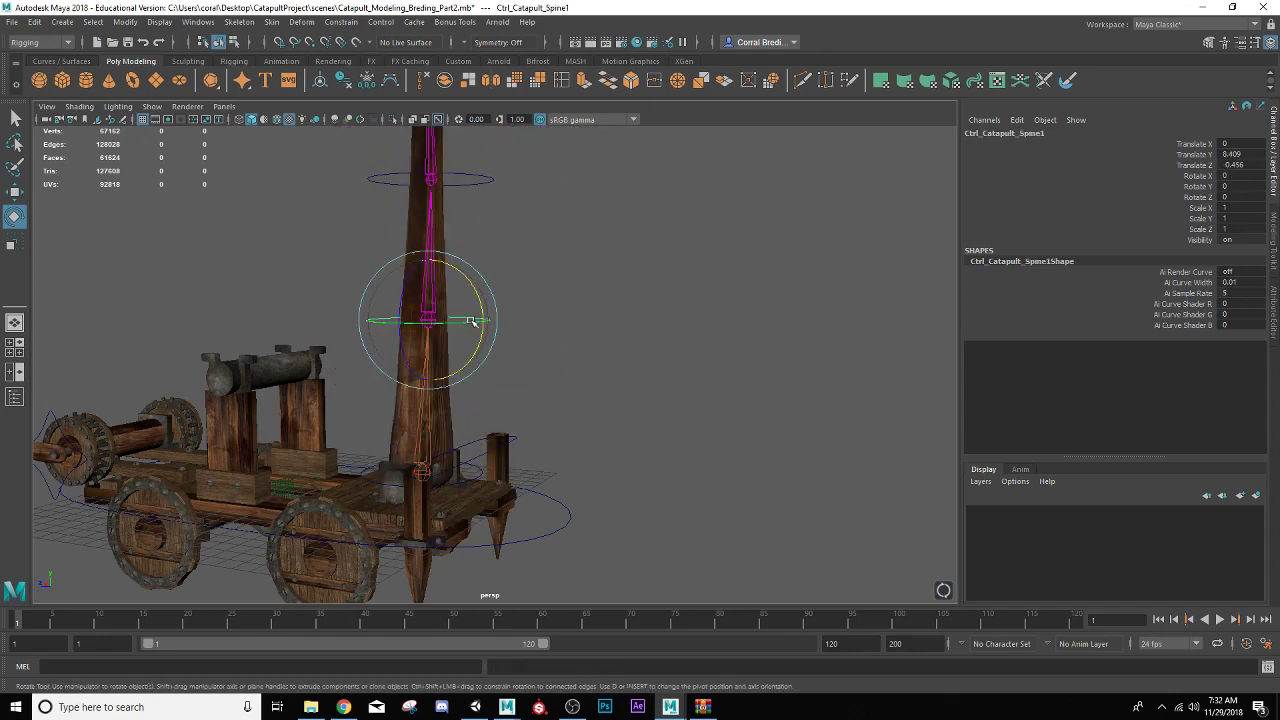
click(476, 478)
drag(465, 457, 520, 485)
key(ctrl+z)
- Parent the Ctrl_Catapult_Spine3 circle under the Ctrl_Catapult_Spine2 circle
alt+middle_drag(400, 350, 420, 560)
alt+middle_drag(381, 436, 372, 412)
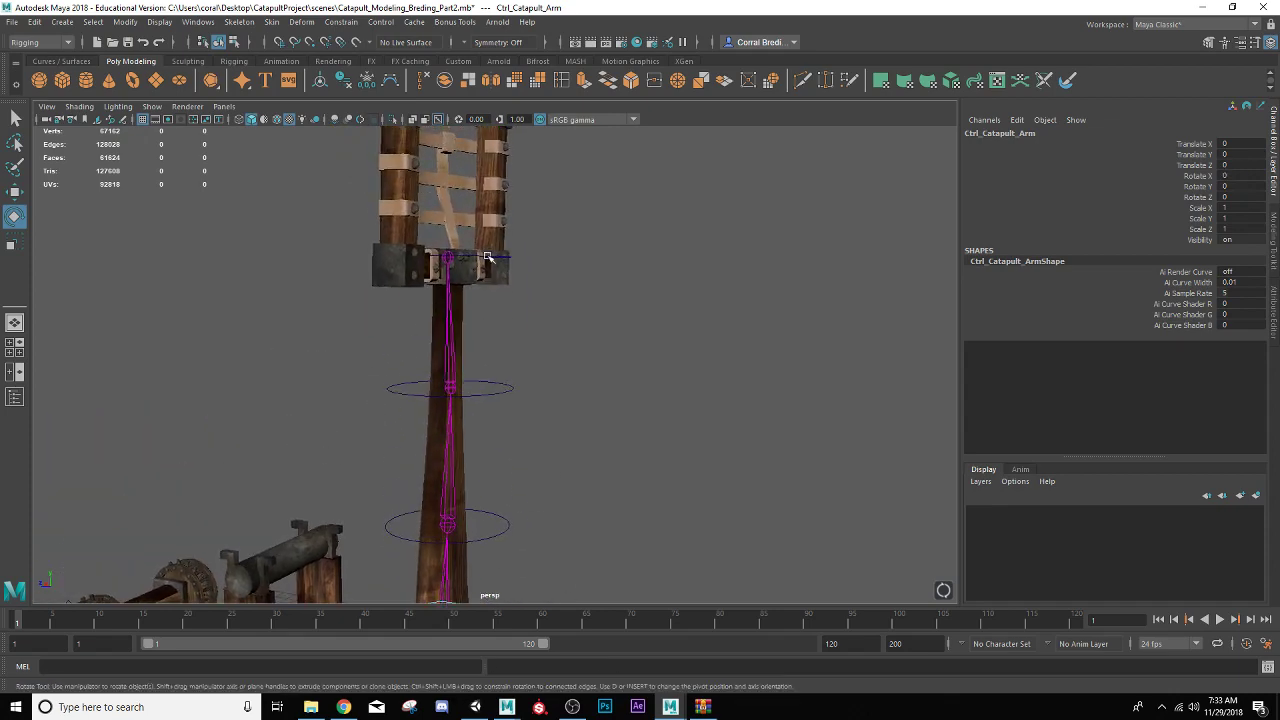
alt+middle_drag(523, 538, 521, 352)
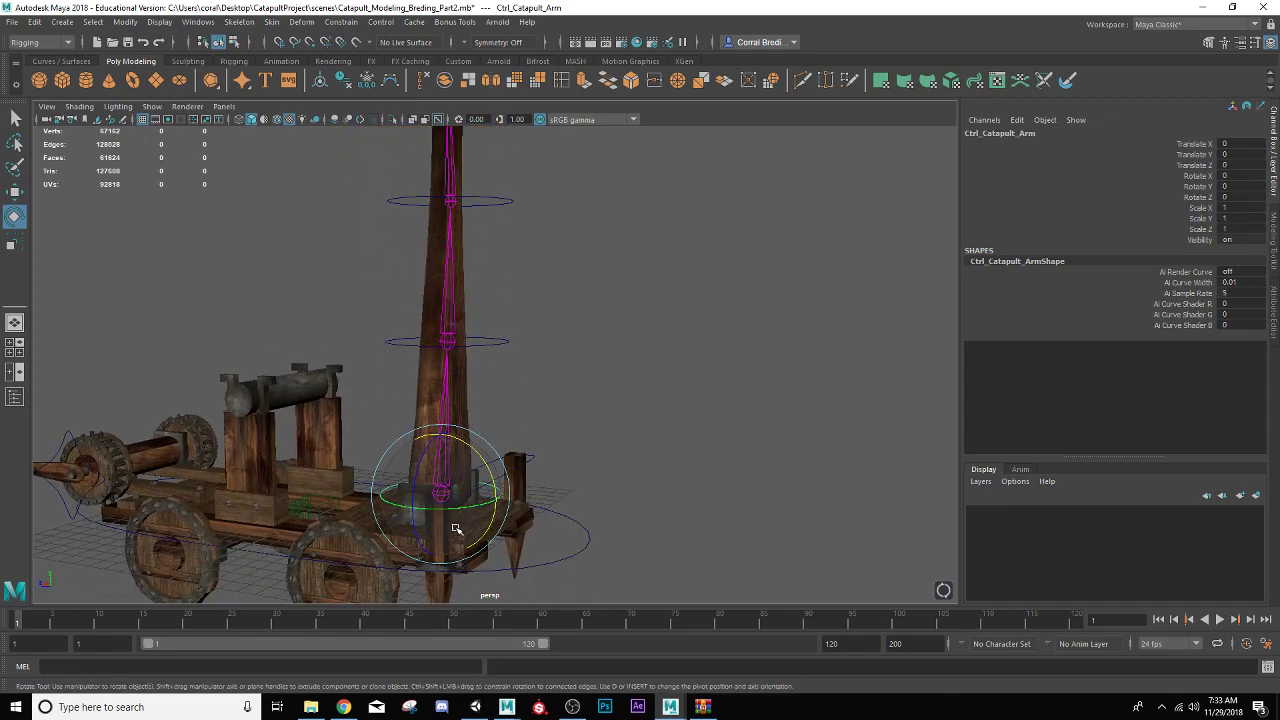
alt+middle_drag(438, 378, 418, 523)
alt+drag(418, 522, 415, 316)
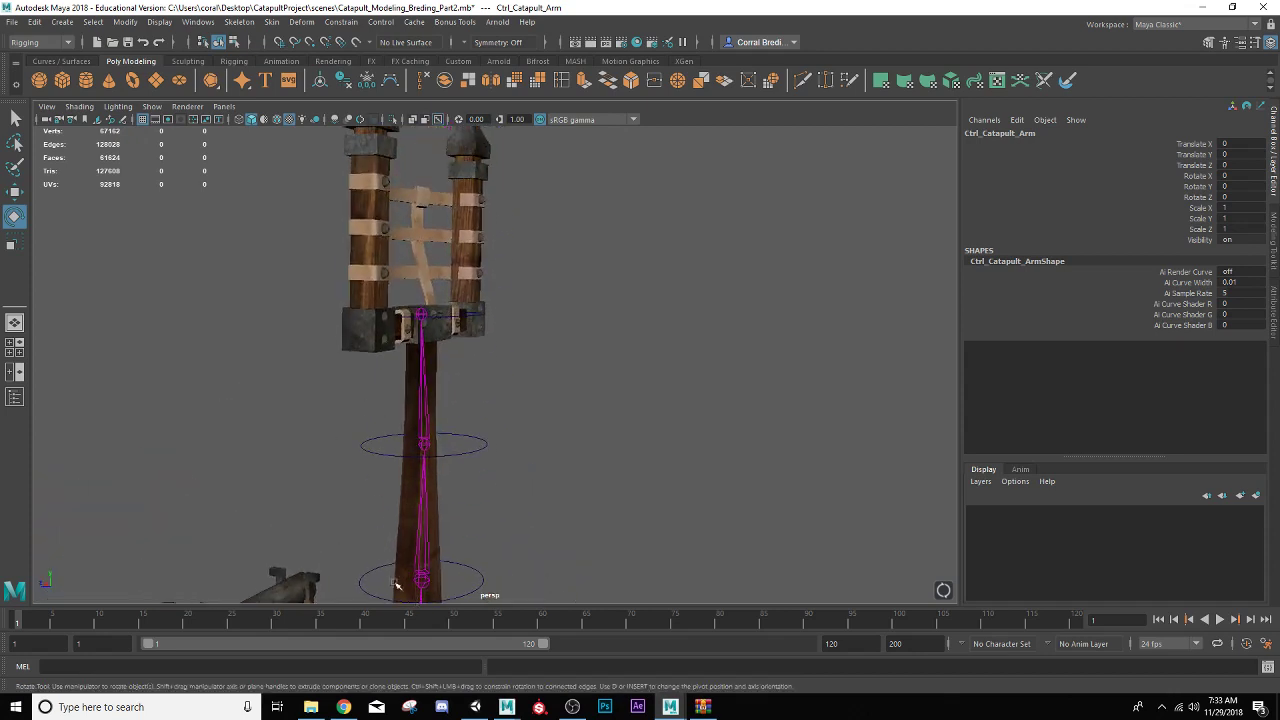
click(444, 318)
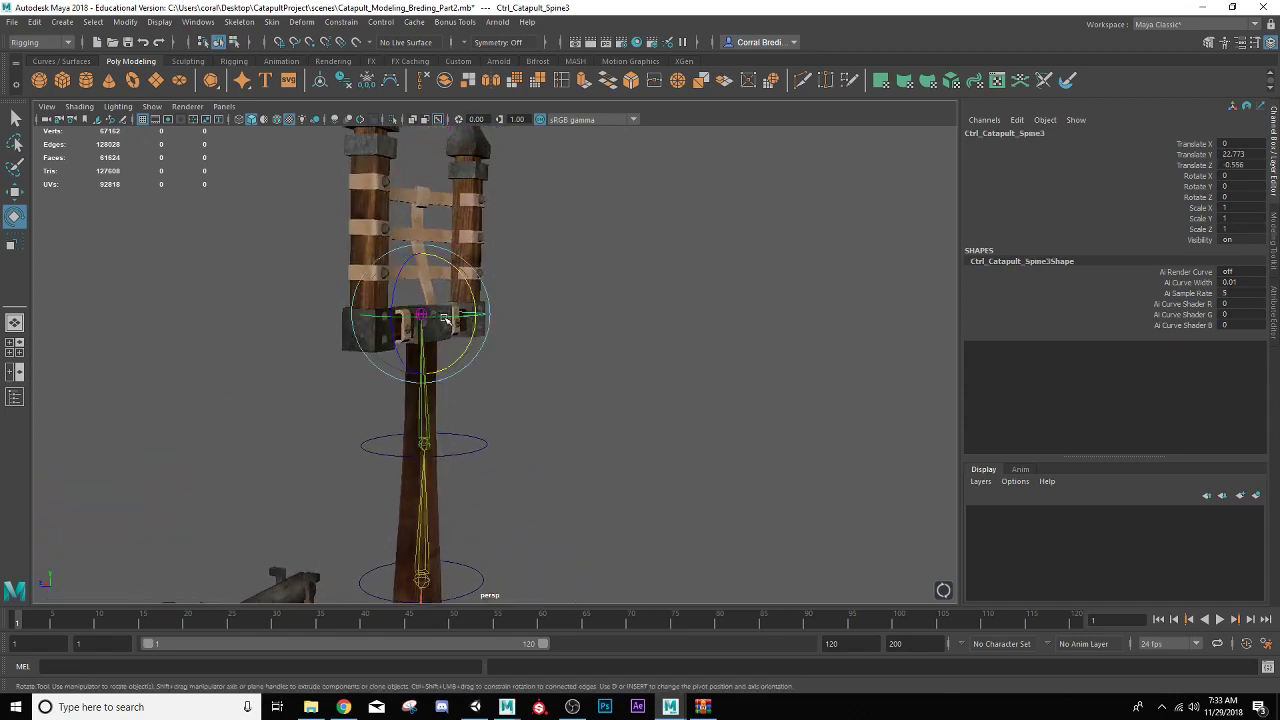
click(472, 450)
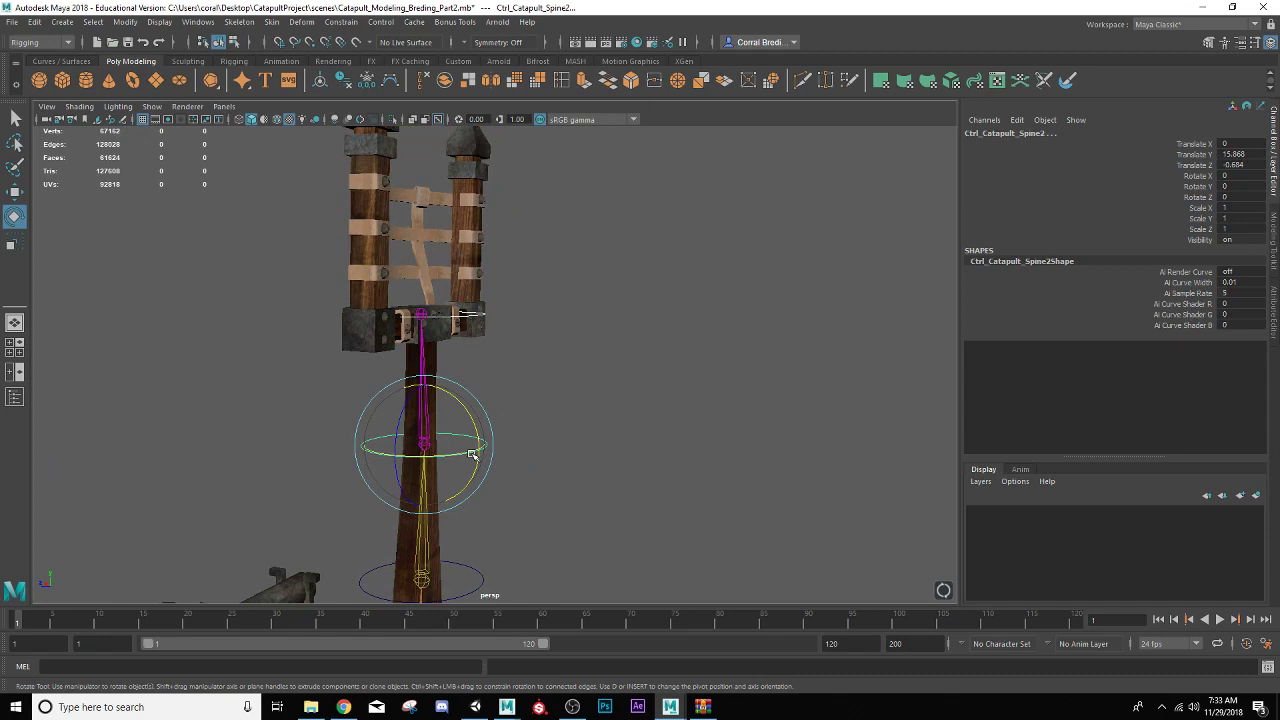
key(p)
- Parent the Ctrl_Catapult_Spine2 circle under the Ctrl_Catapult_Spine1 circle
click(471, 453)
alt+middle_drag(456, 449, 441, 325)
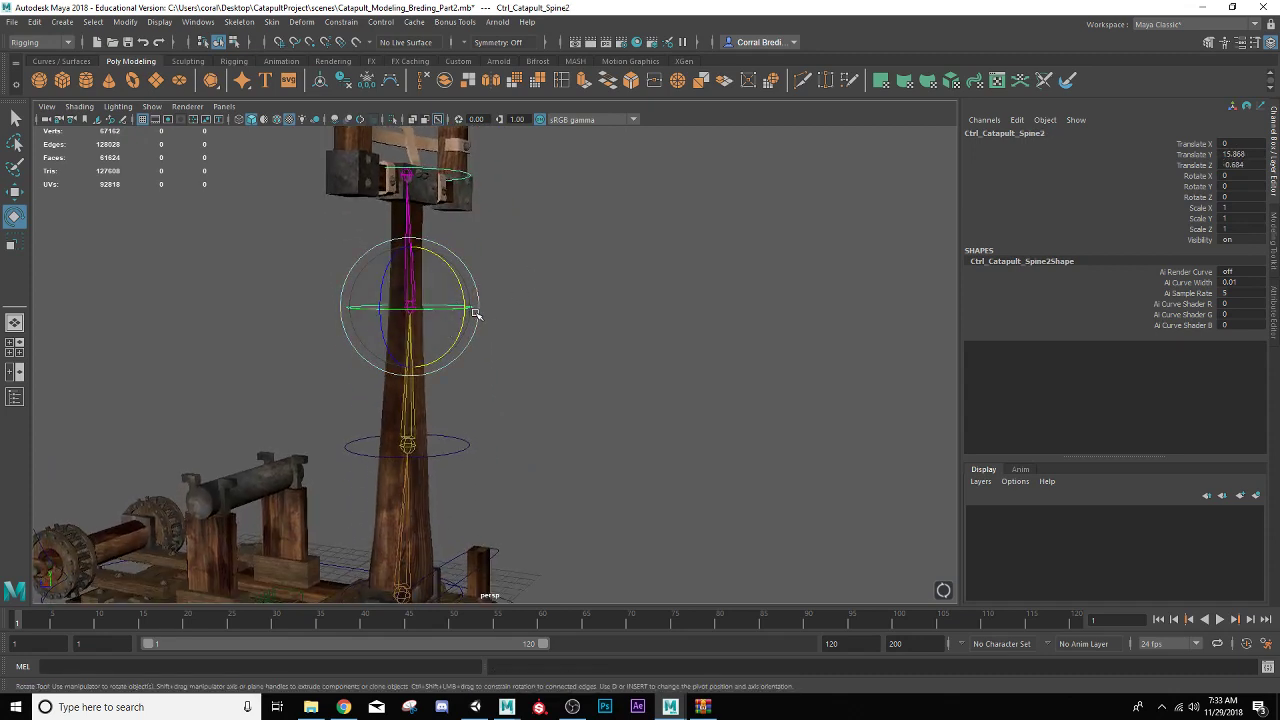
key(q)
scroll(426, 307, up, 4)
alt+drag(417, 308, 449, 344)
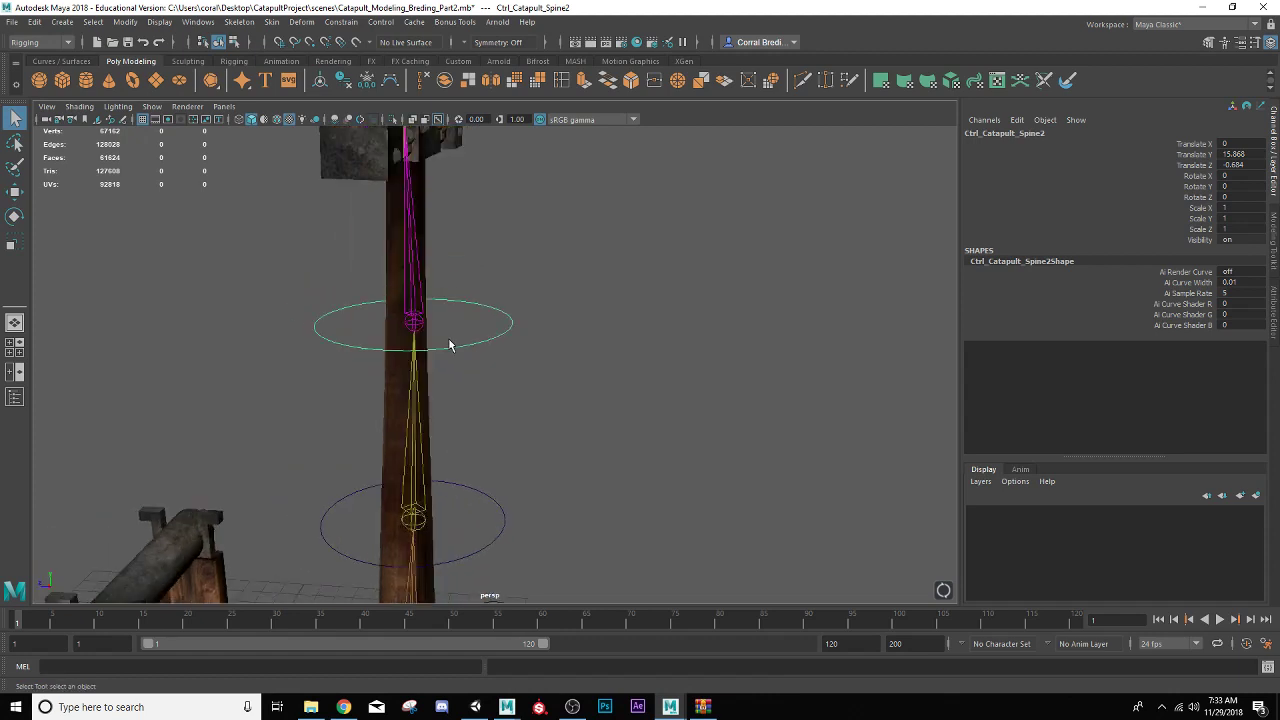
alt+drag(493, 430, 495, 492)
click(489, 489)
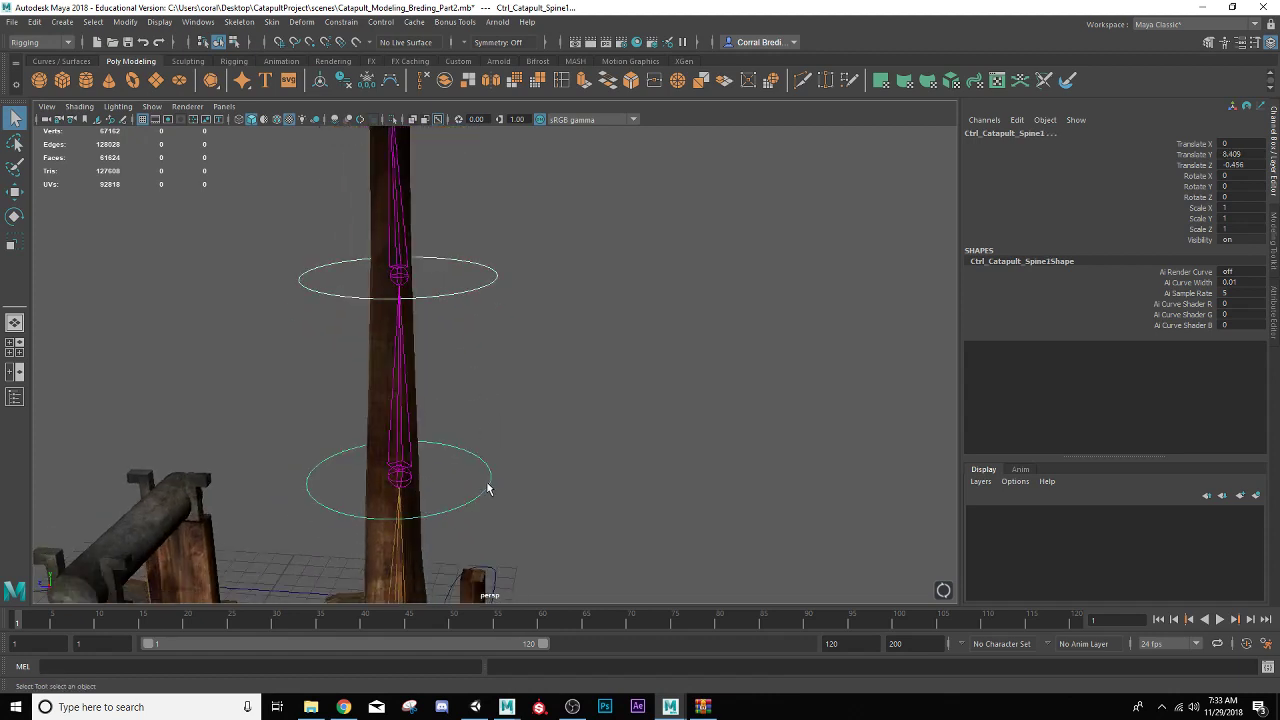
key(Down)
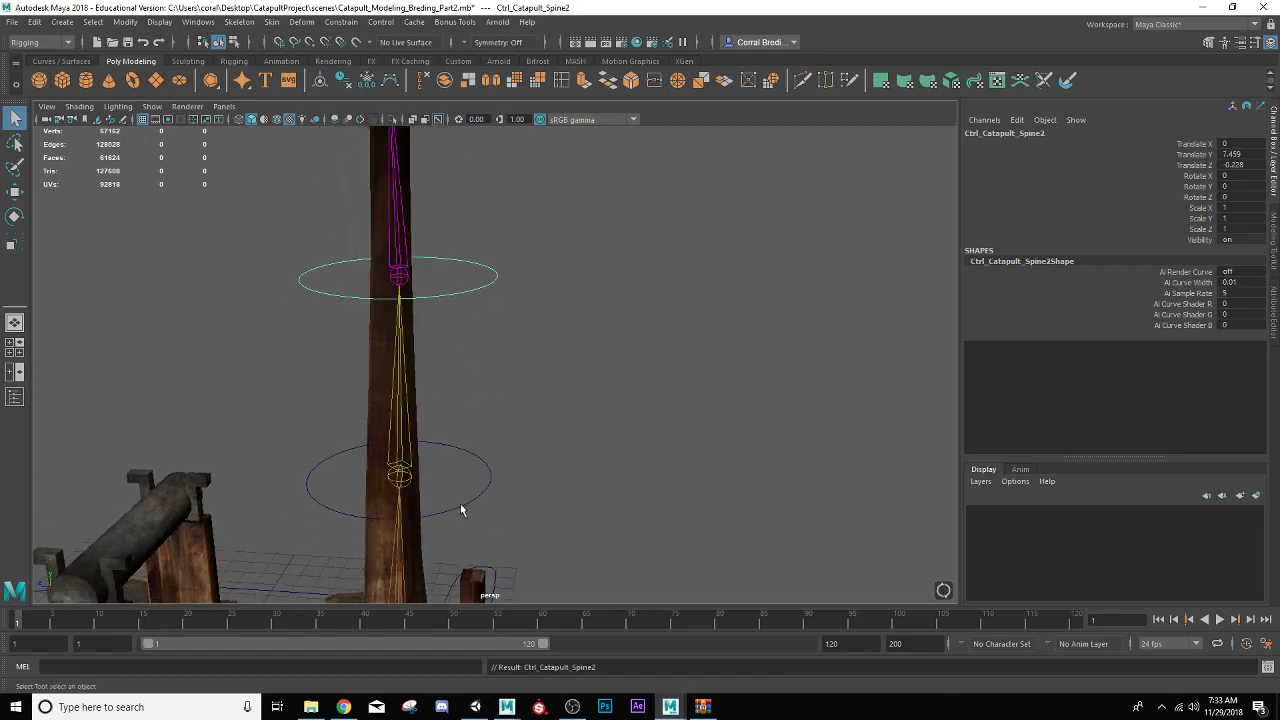
- Parent the Ctrl_Catapult_Spine1 circle under the Ctrl_Catapult_Arm circle at the arm's base
alt+drag(448, 470, 460, 407)
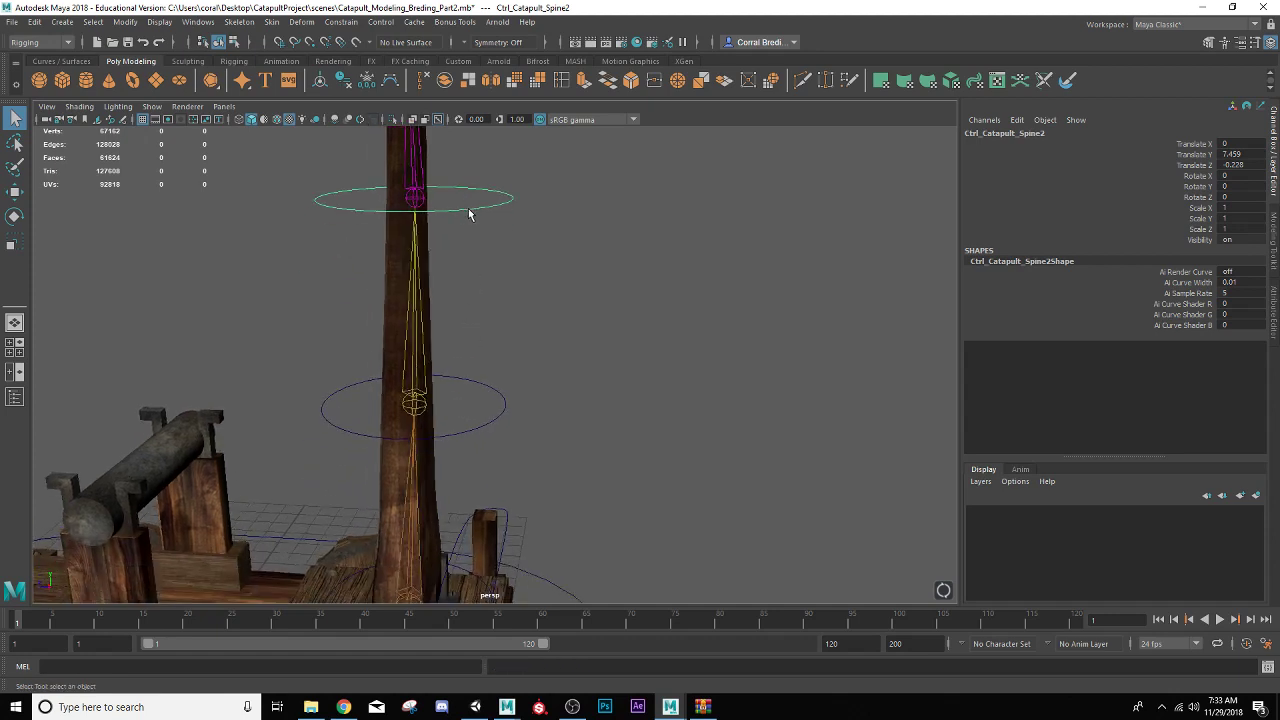
alt+drag(483, 426, 477, 424)
click(476, 421)
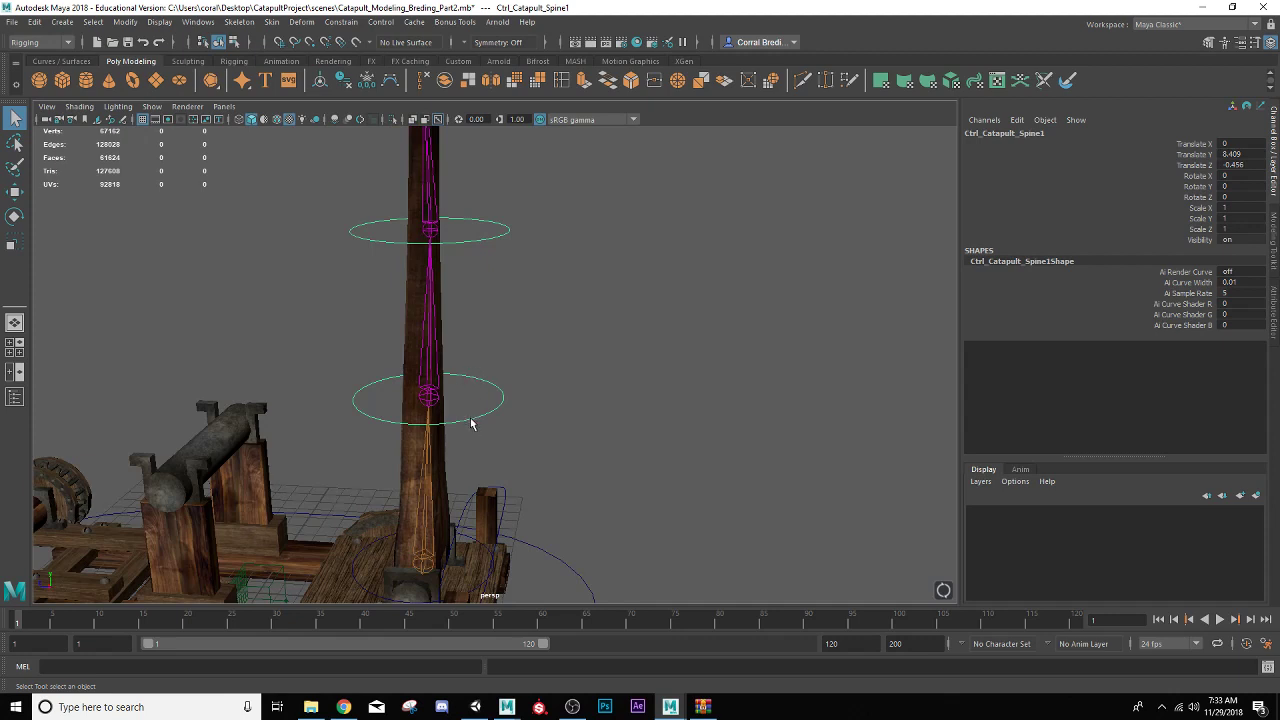
alt+drag(482, 482, 494, 408)
scroll(494, 408, up, 3)
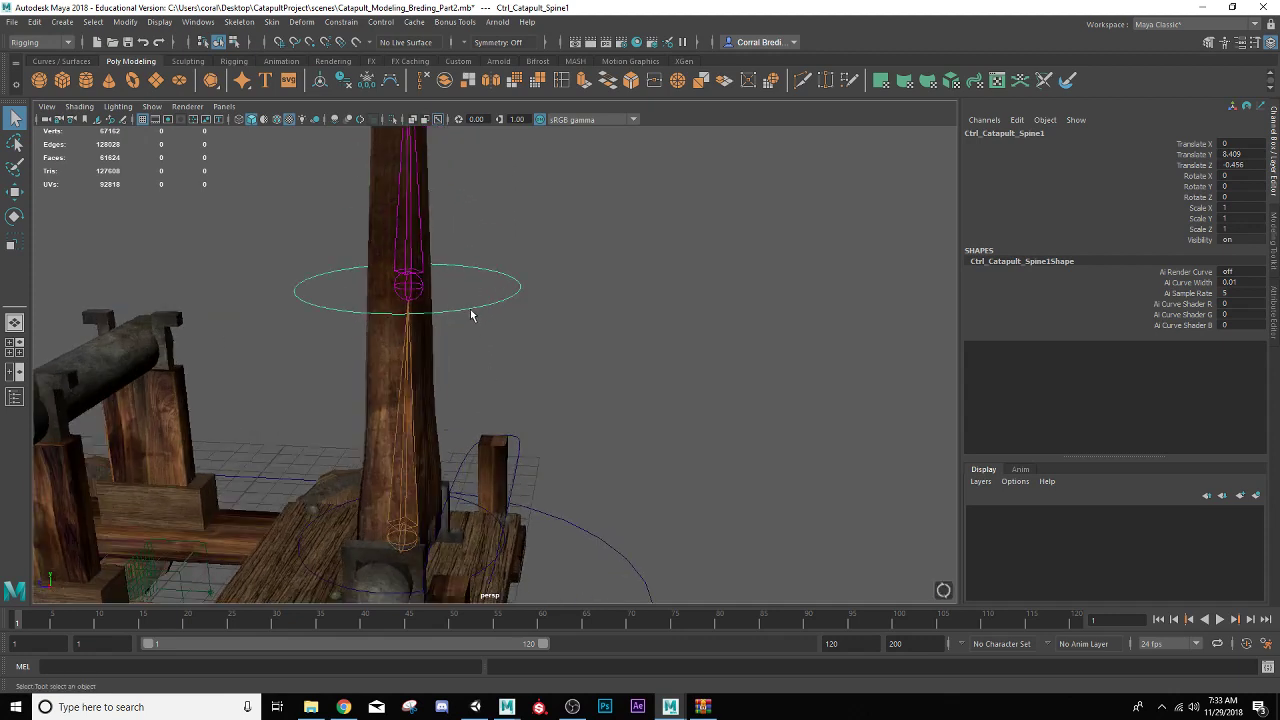
scroll(471, 316, down, 5)
scroll(472, 270, up, 3)
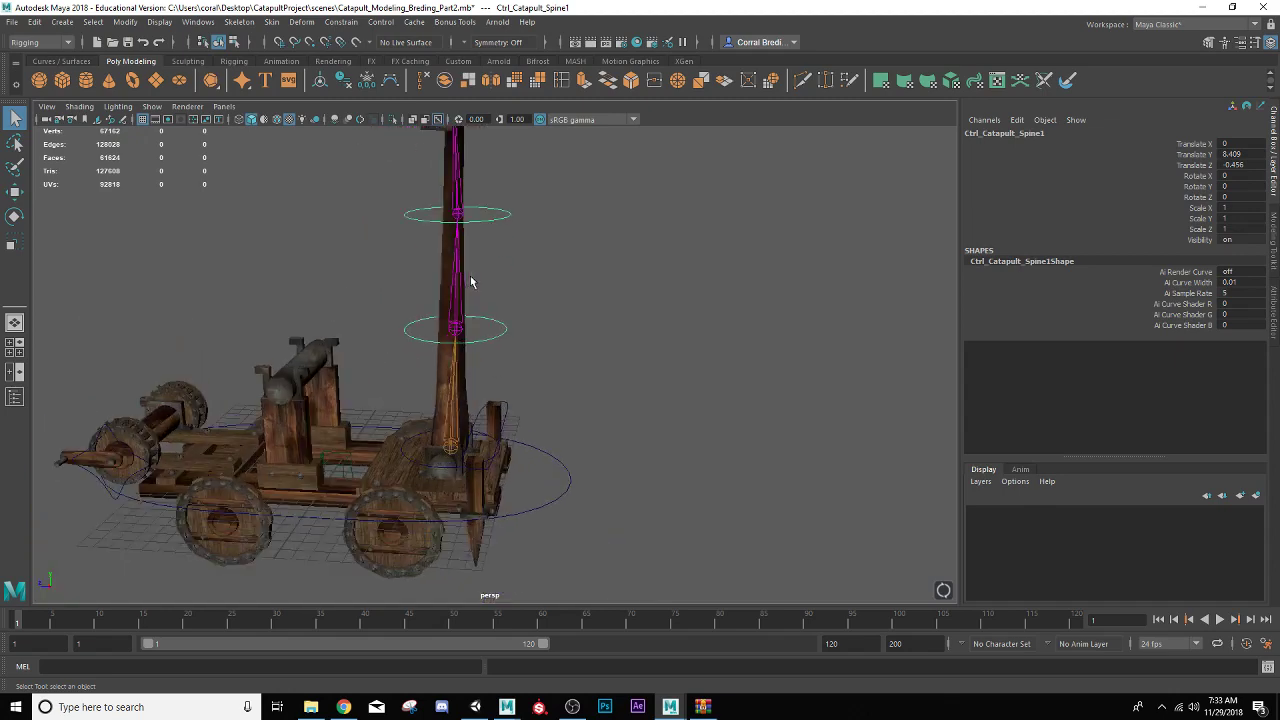
click(401, 486)
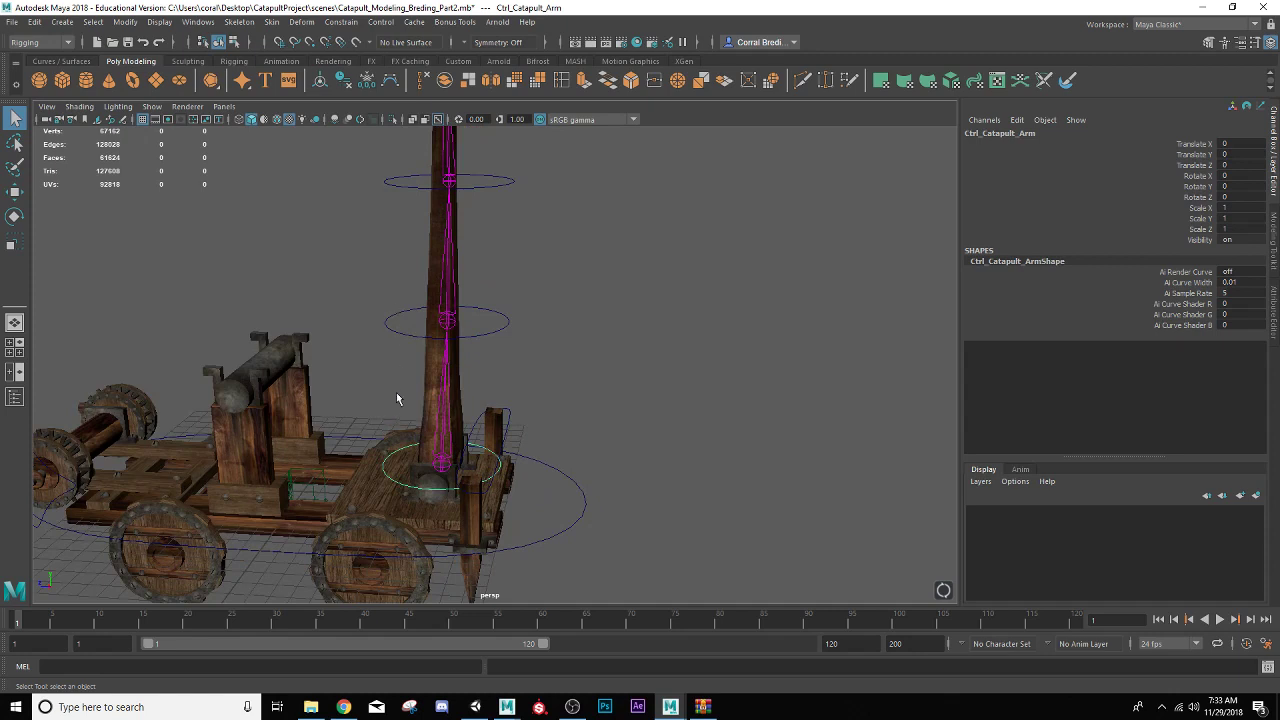
click(417, 337)
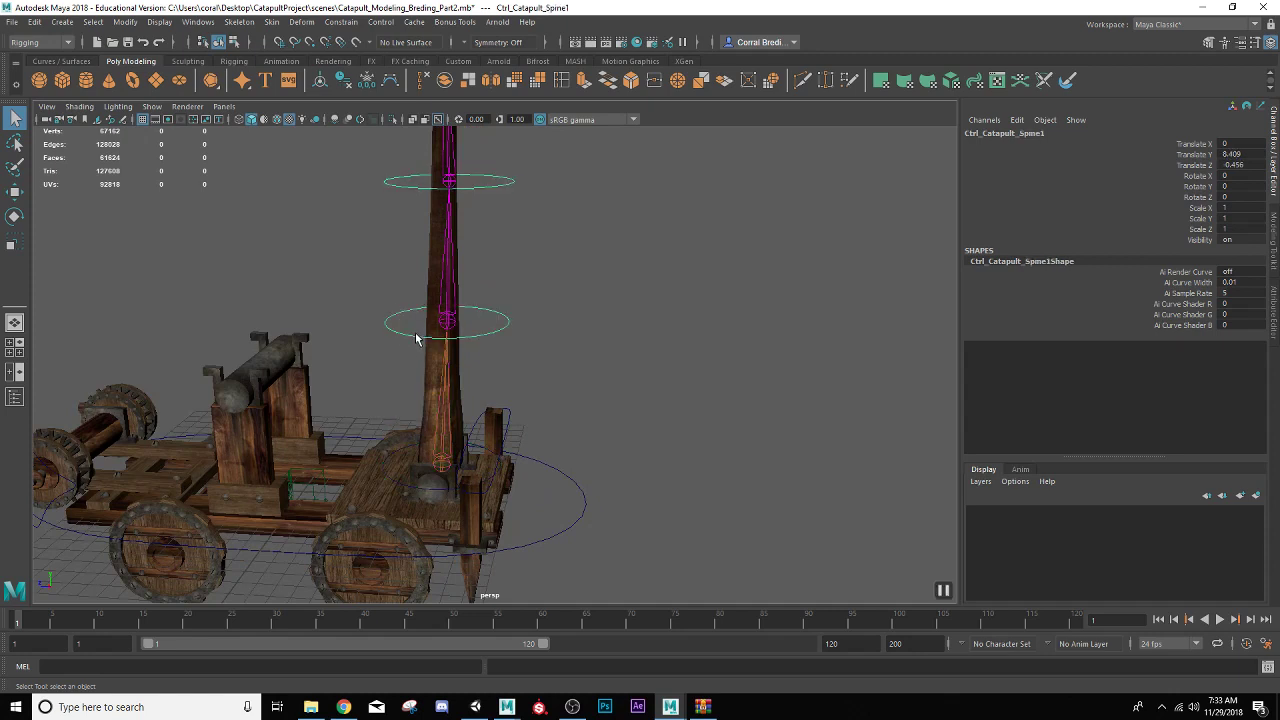
click(396, 485)
key(Down)
- Test-rotate the Ctrl_Catapult_Arm circle with its parented circles, undo the rotation and clear the selection
click(395, 484)
alt+drag(395, 485, 455, 483)
key(e)
key(ctrl+z)
click(491, 289)
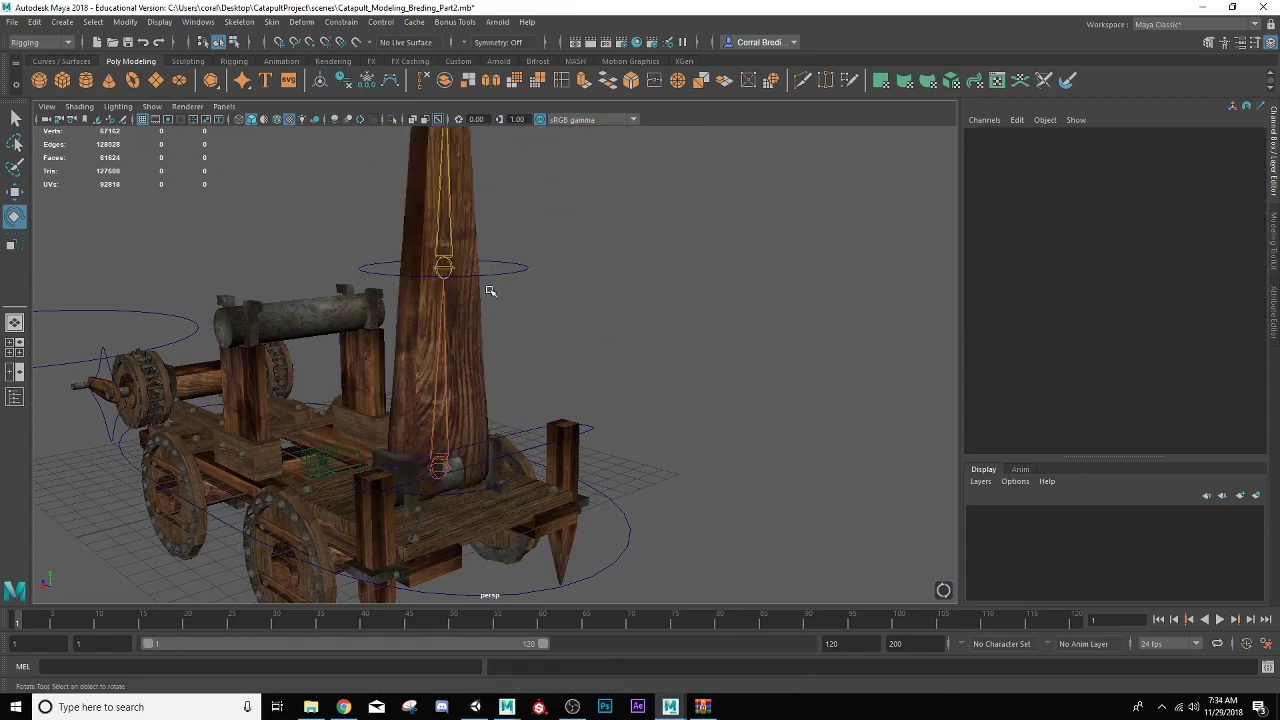
- Bend the arm by rotating the Spine1, Spine2 and Spine3 circles around X by about 6.2, 10.4 and 14.8 degrees
click(495, 275)
scroll(491, 277, up, 3)
scroll(489, 279, down, 5)
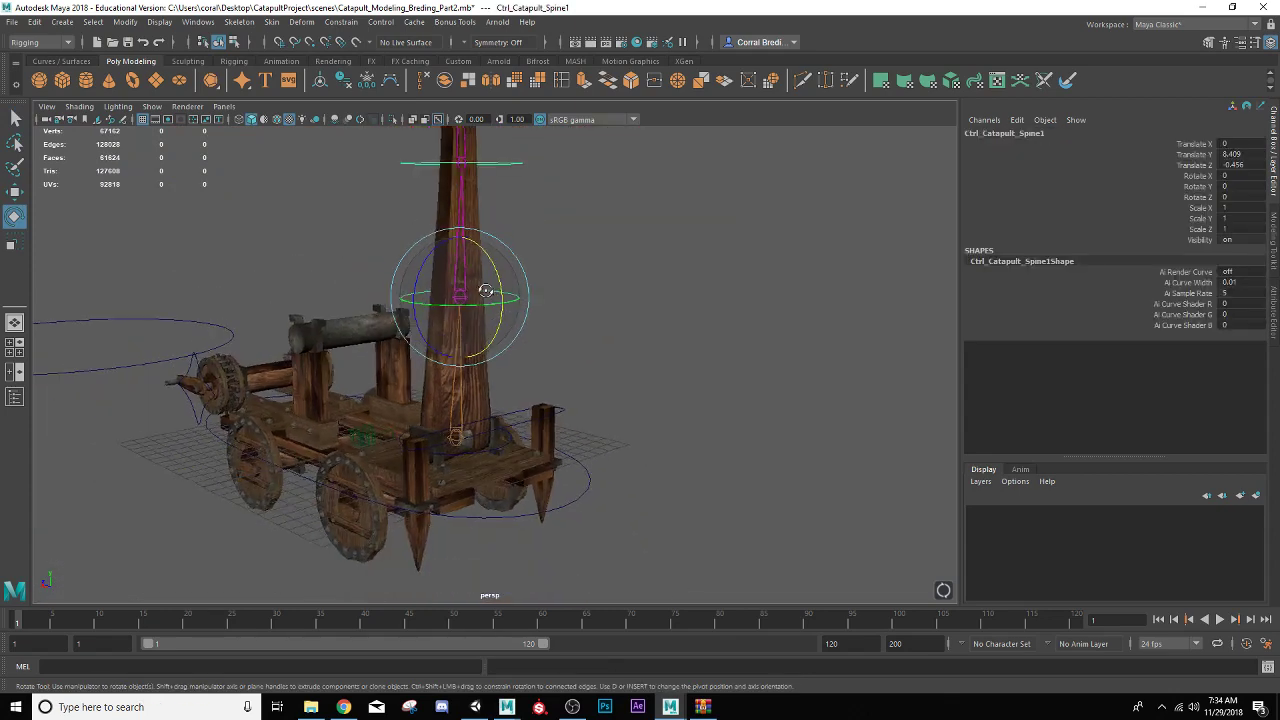
alt+drag(483, 289, 529, 269)
alt+middle_drag(529, 271, 577, 403)
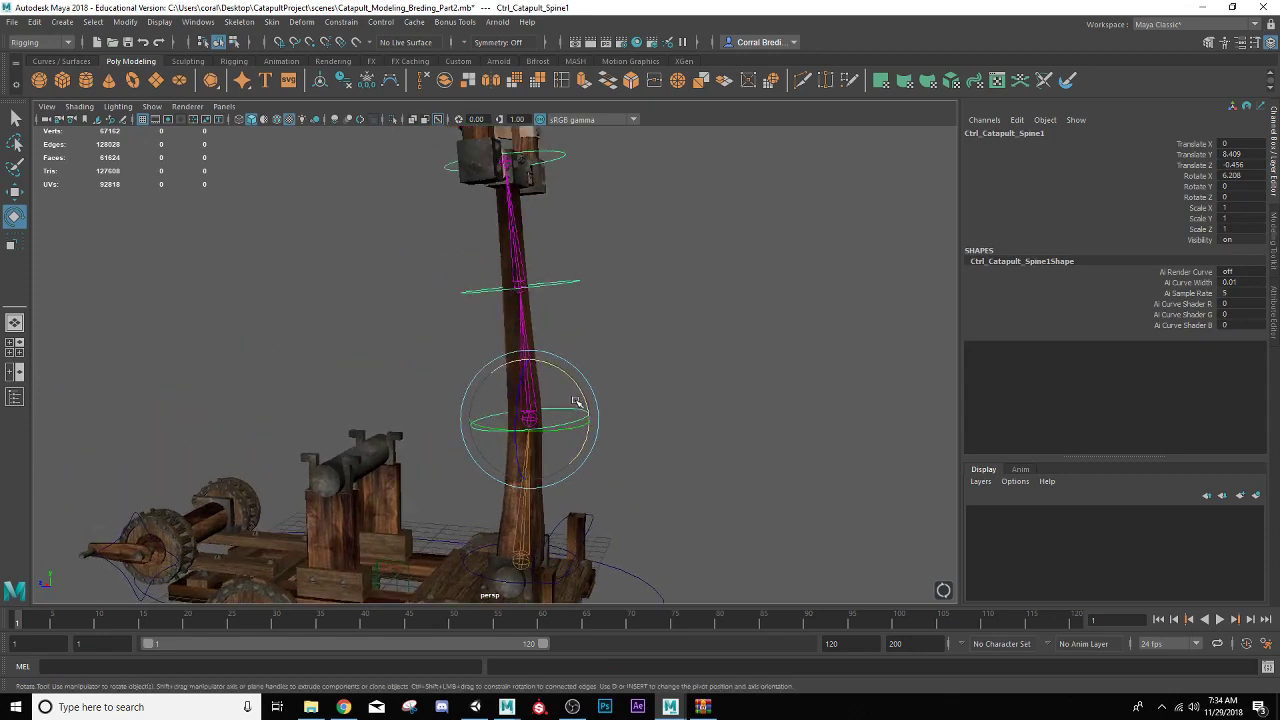
click(545, 288)
drag(572, 268, 560, 250)
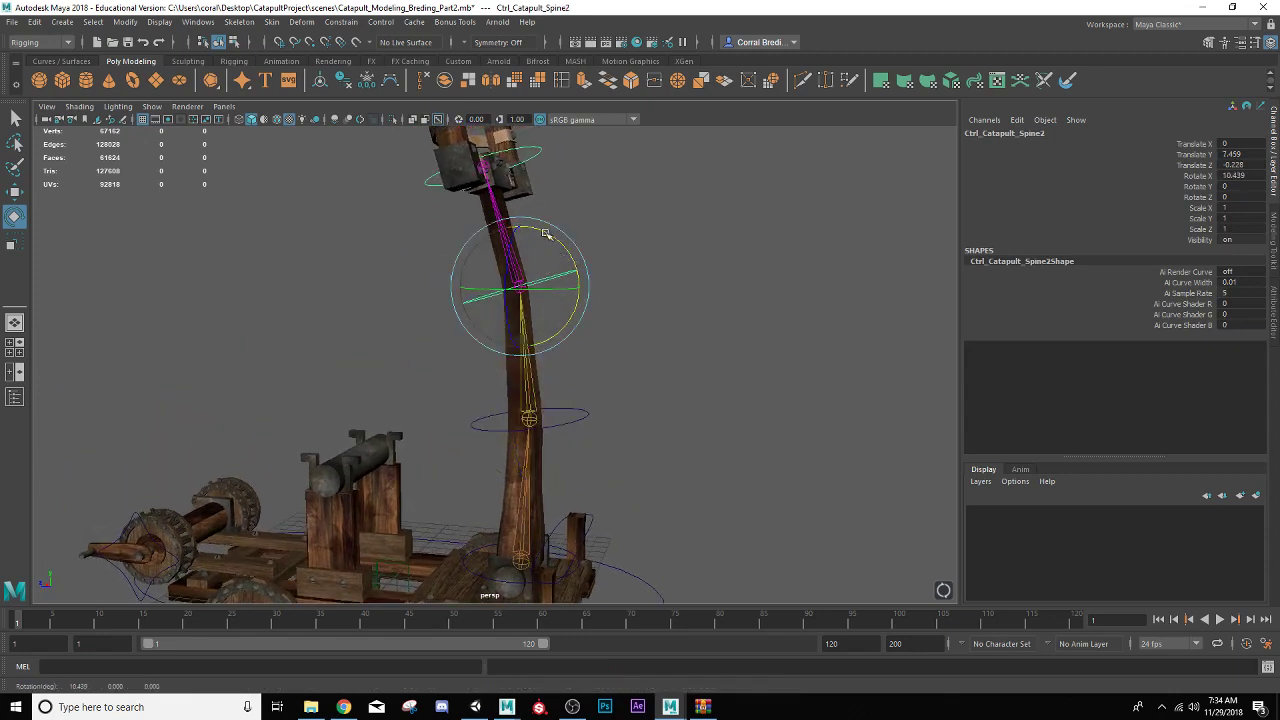
click(533, 152)
drag(539, 153, 520, 142)
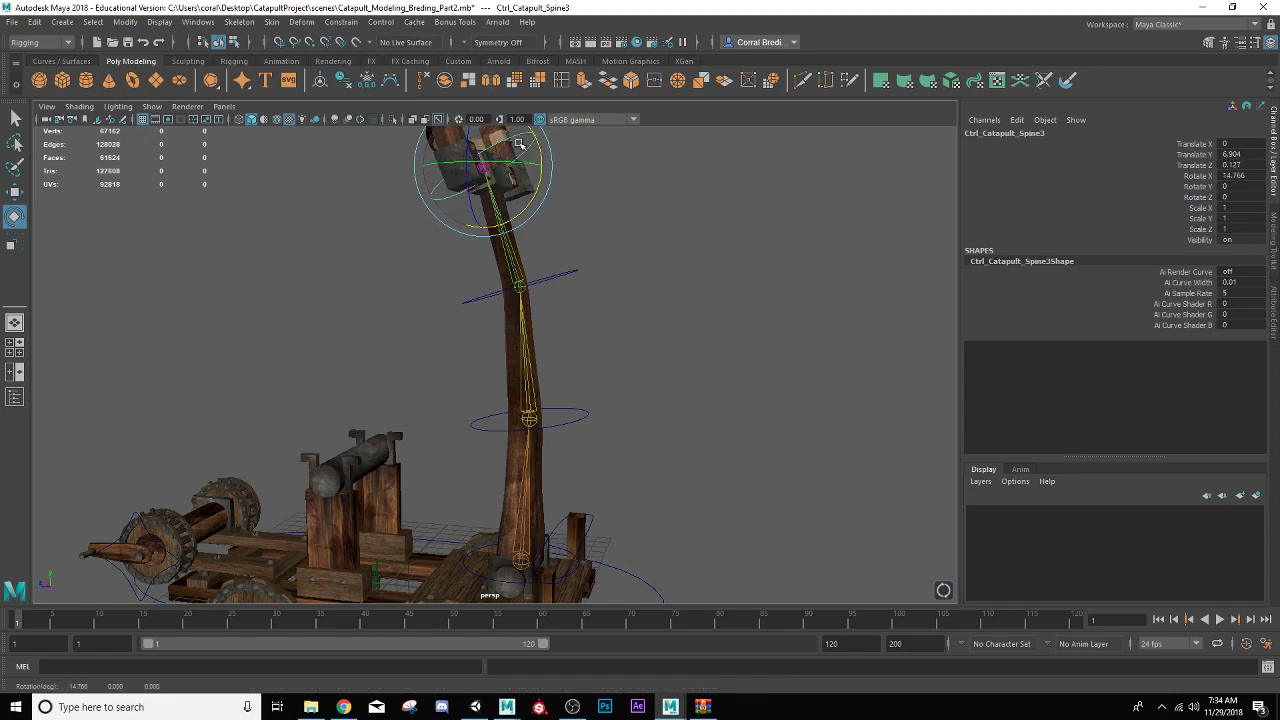
alt+drag(418, 316, 480, 310)
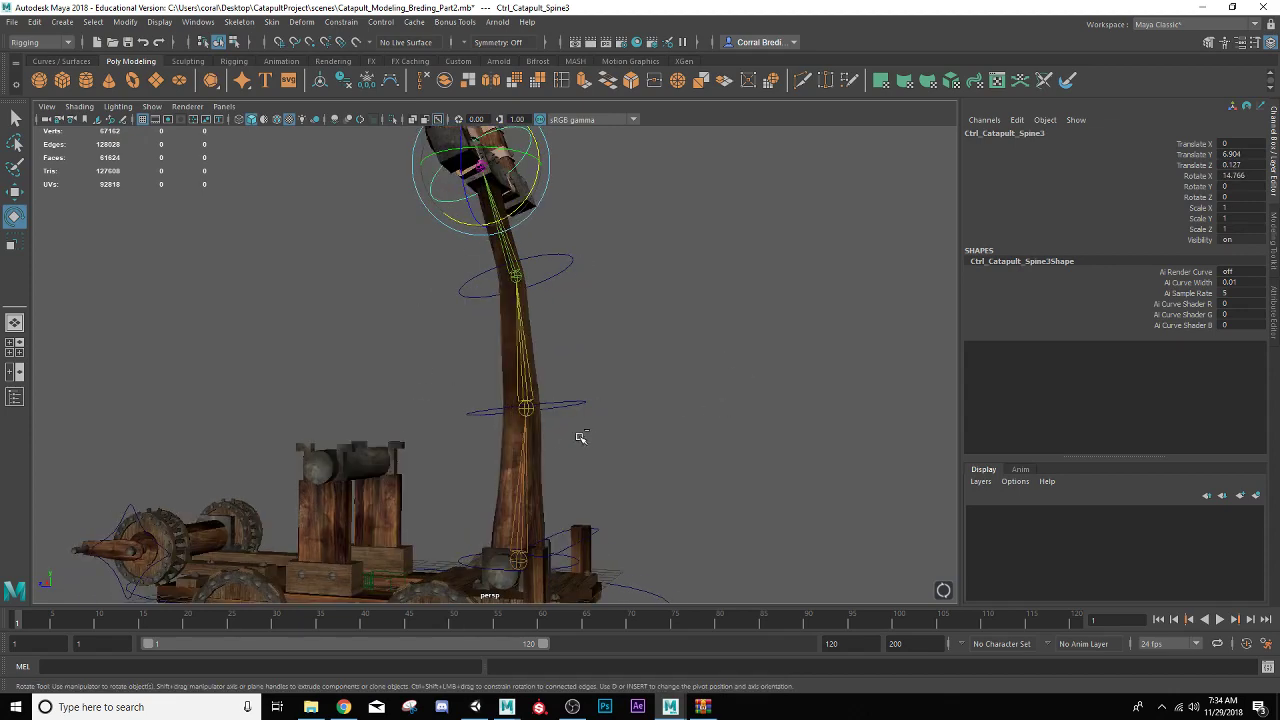
- Undo the test rotations of the three spine circles back to the straight arm with nothing selected
key(ctrl+z)
key(ctrl+z)
key(ctrl+z)
key(ctrl+z)
key(ctrl+z)
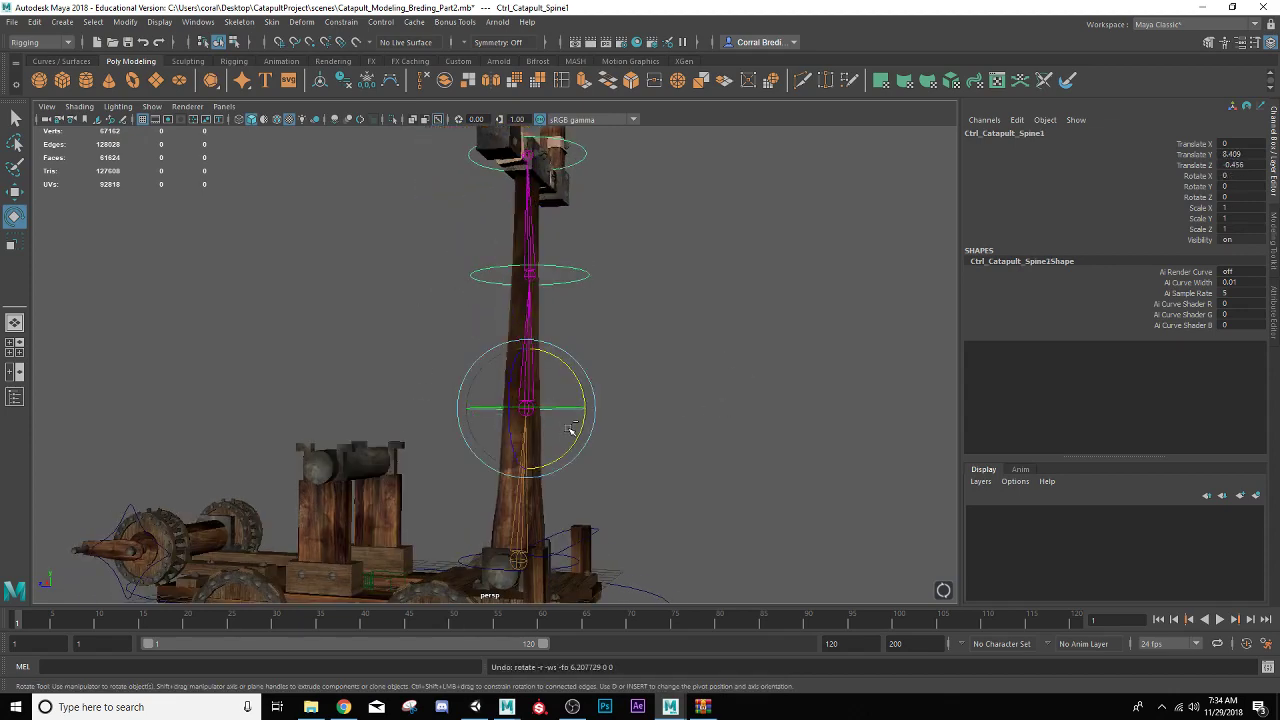
key(ctrl+z)
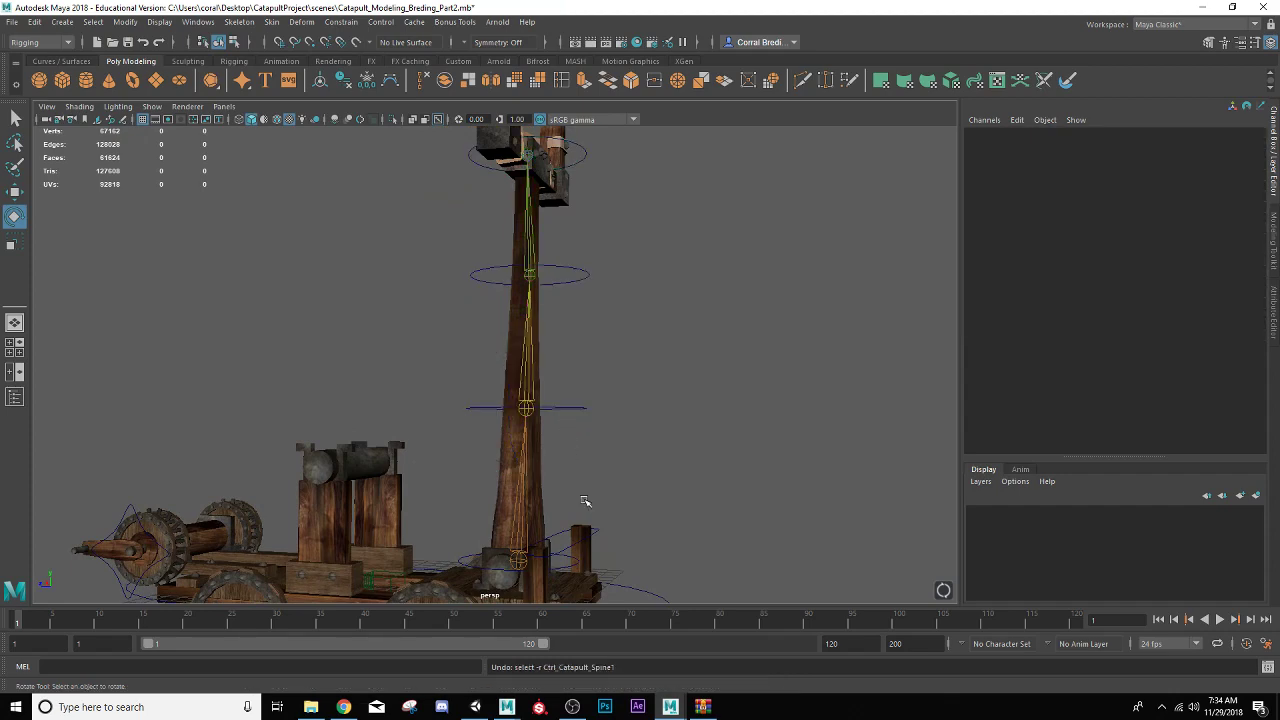
- Set Translate Y and Translate Z of the Ctrl_Catapult_Spine1 circle to 0
alt+drag(586, 503, 510, 490)
click(576, 572)
click(517, 328)
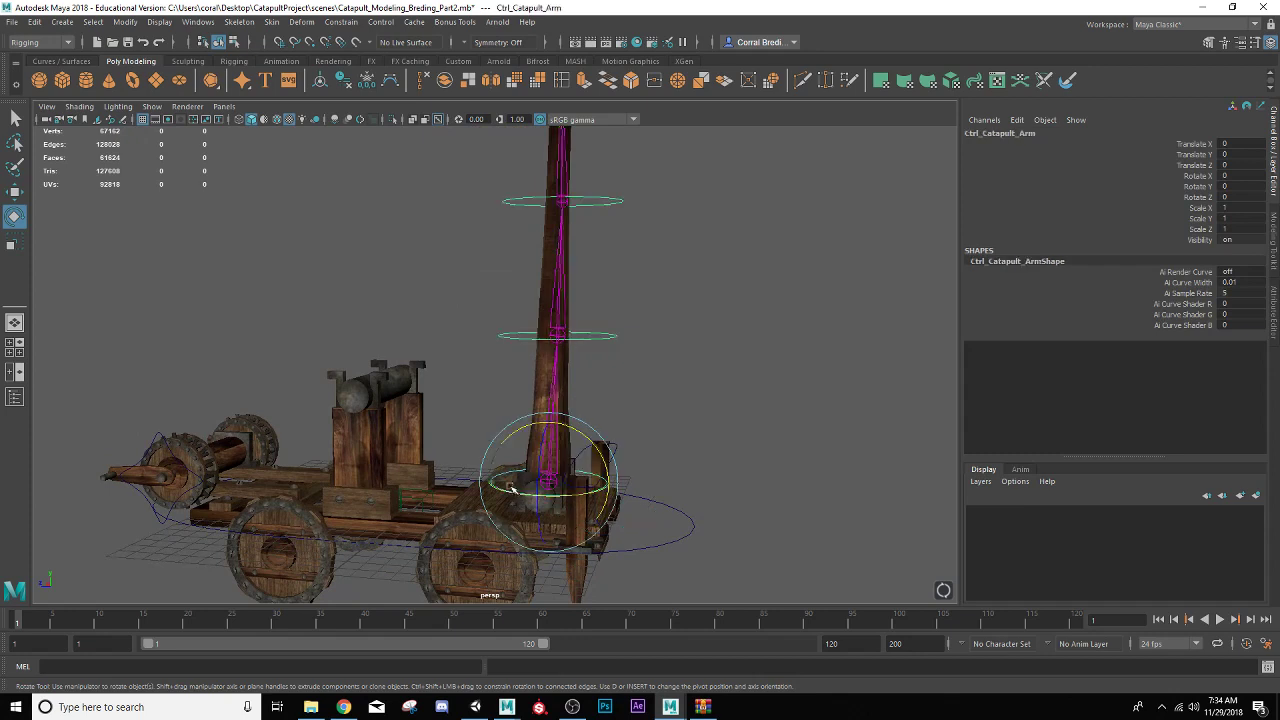
click(512, 336)
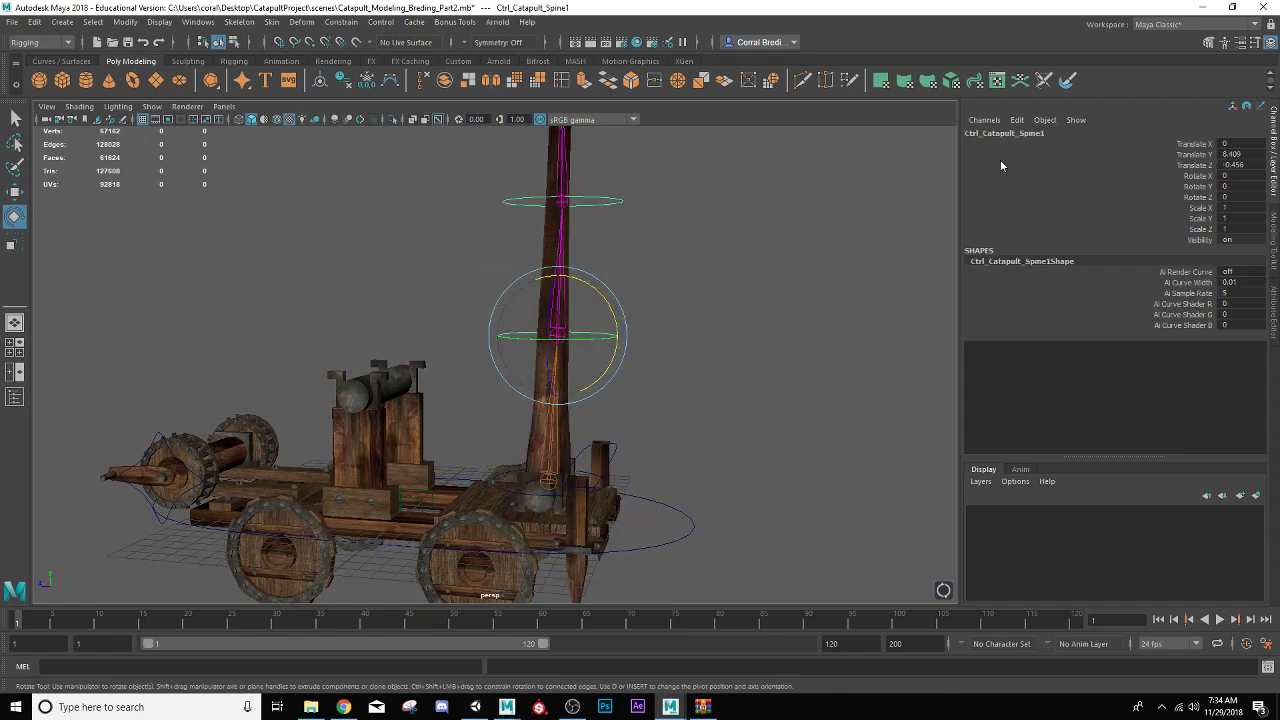
double_click(1230, 154)
text(0)
key(Tab)
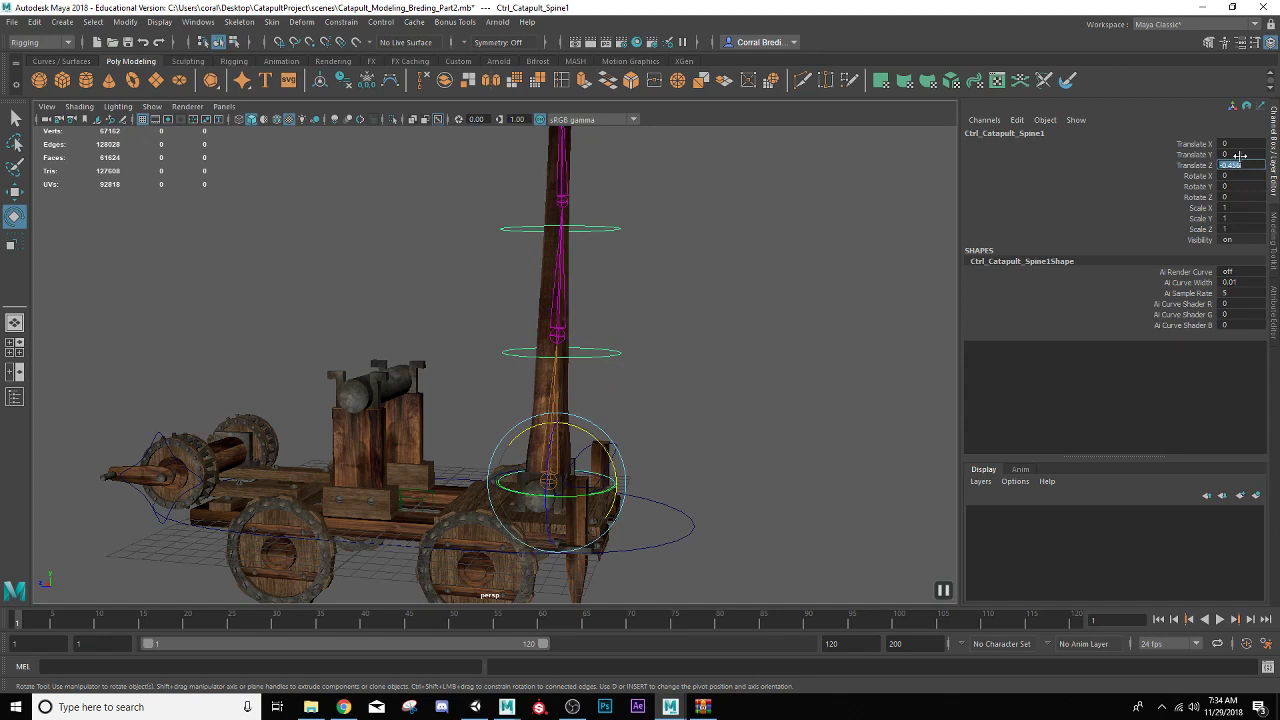
key(Tab)
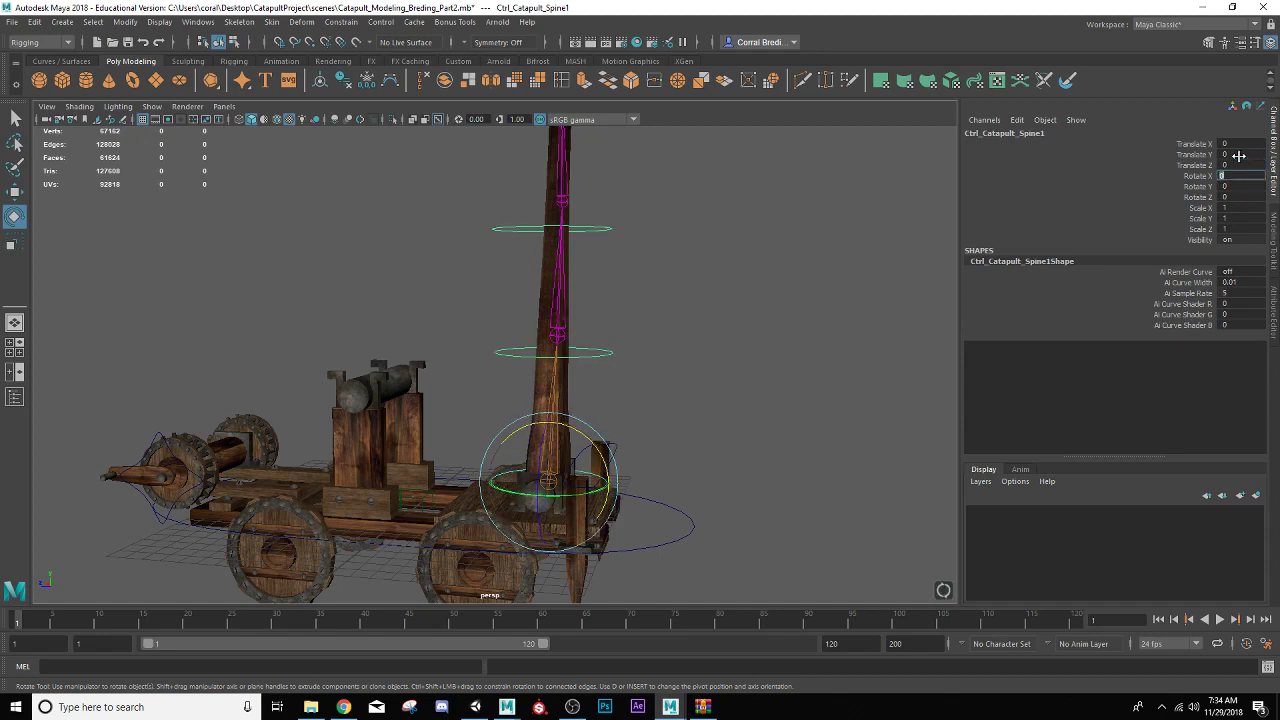
- Try setting Translate Y of the Ctrl_Catapult_Spine2 circle to 0 and undo the change
click(600, 354)
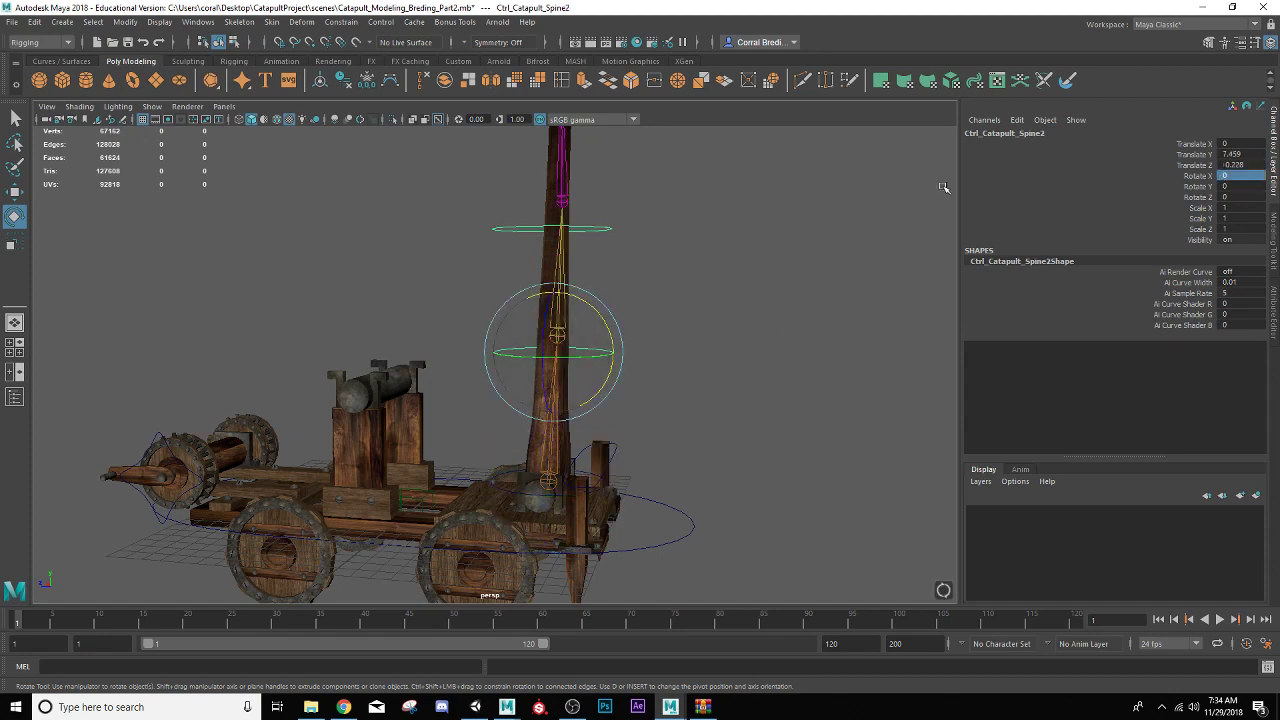
click(1240, 155)
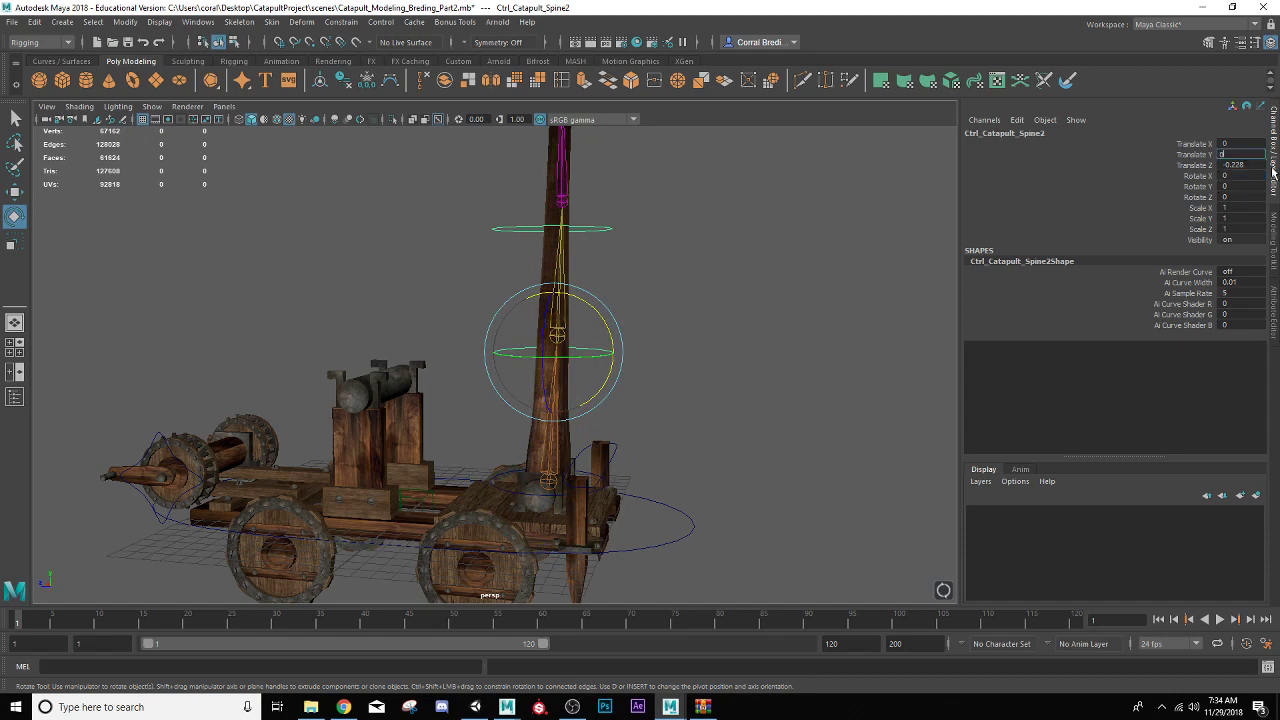
text(0)
key(Tab)
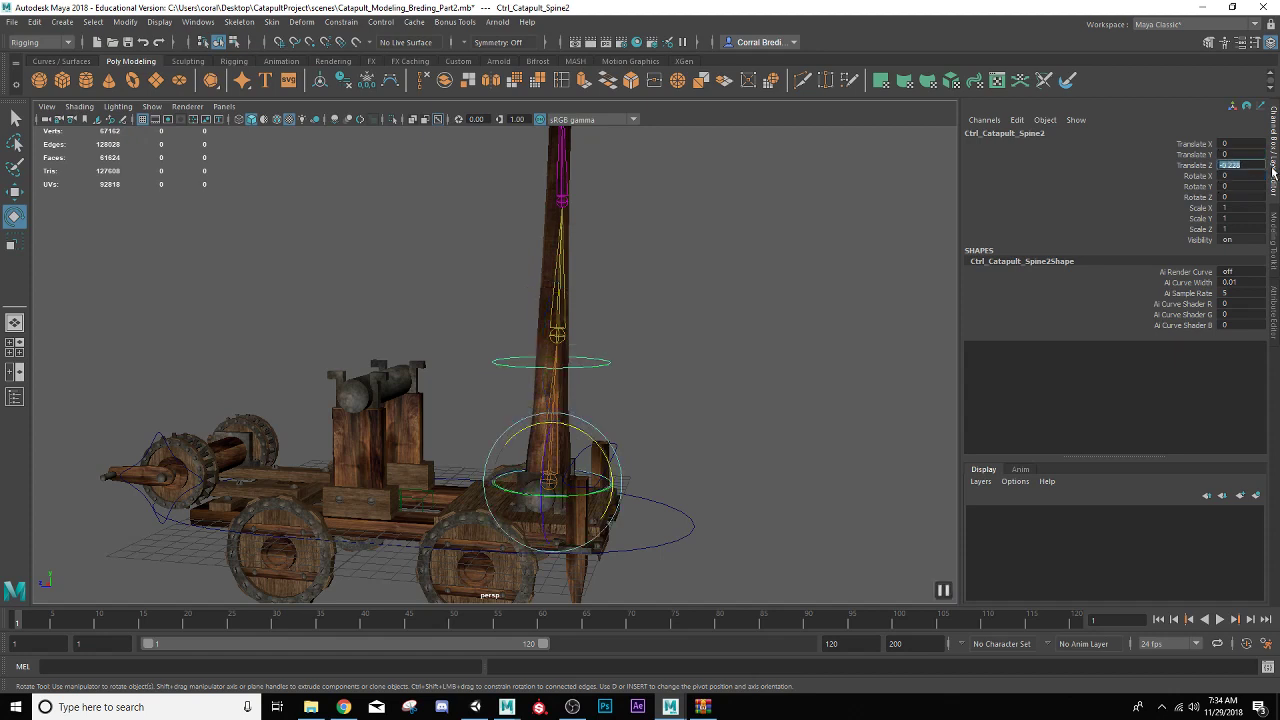
key(ctrl+z)
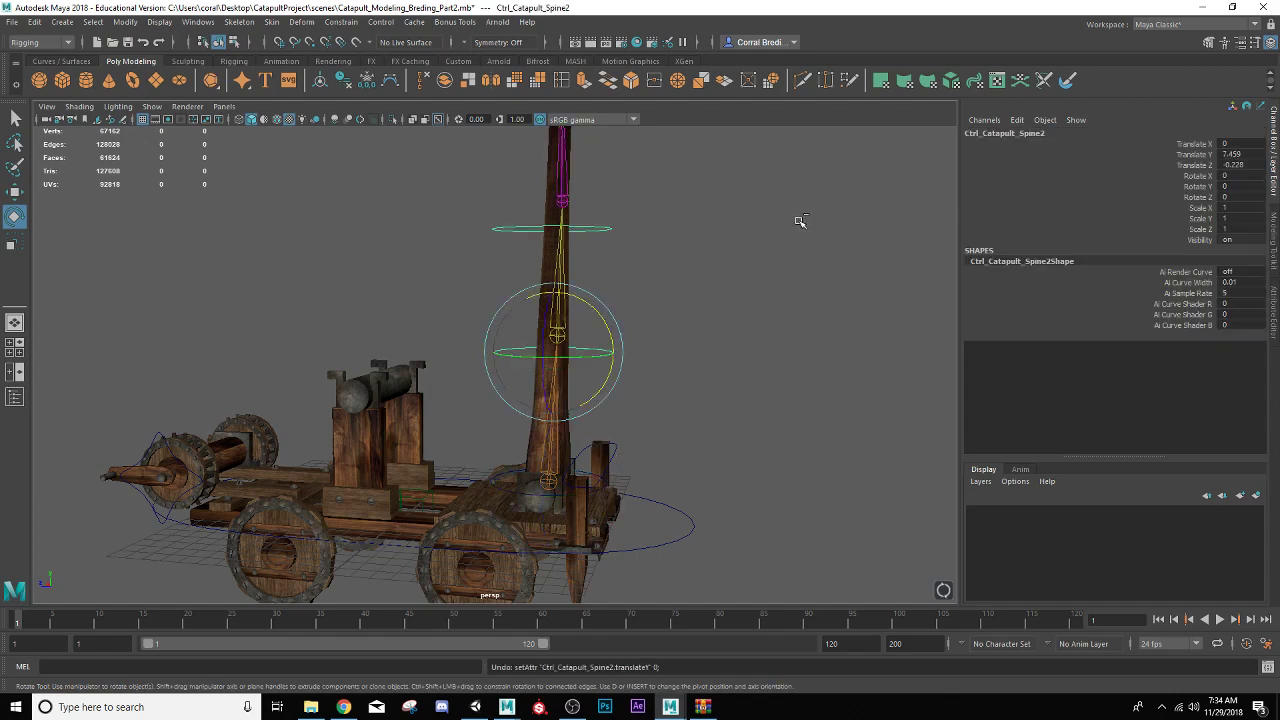
- Undo the zeroed Translate Y and Translate Z of the Ctrl_Catapult_Spine1 circle
alt+drag(679, 294, 753, 445)
click(697, 361)
key(ctrl+z)
key(ctrl+z)
key(ctrl+z)
- Compare the channel values and constraint of the arm's base joint with those of the Ctrl_Catapult_Arm circle
alt+middle_drag(740, 474, 729, 285)
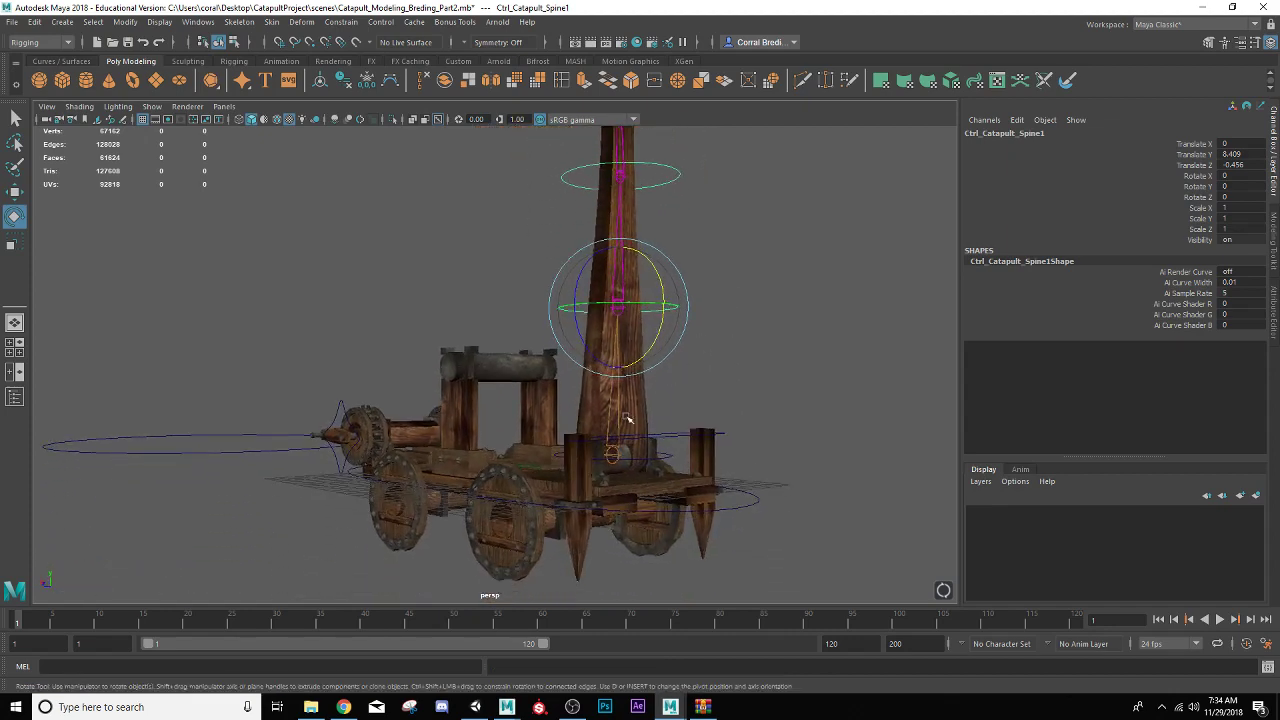
scroll(609, 445, up, 5)
alt+drag(613, 449, 588, 466)
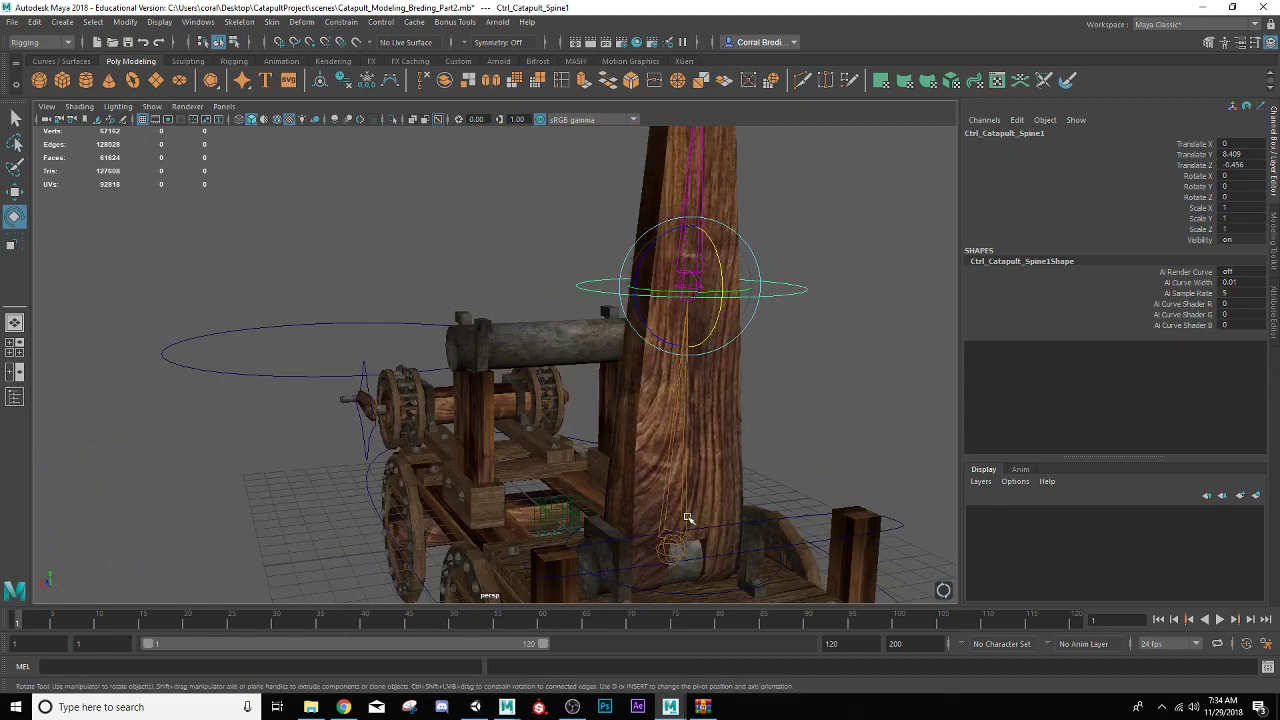
click(680, 519)
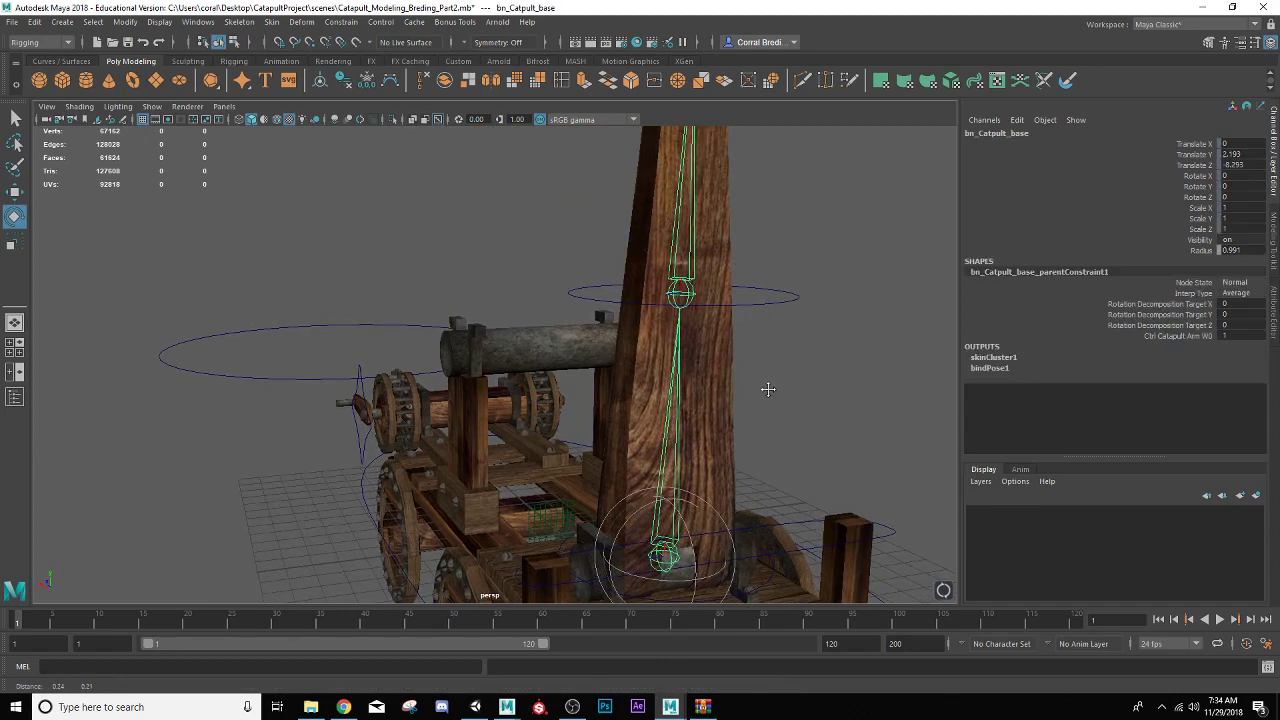
alt+drag(777, 386, 755, 381)
alt+drag(701, 463, 770, 530)
click(781, 545)
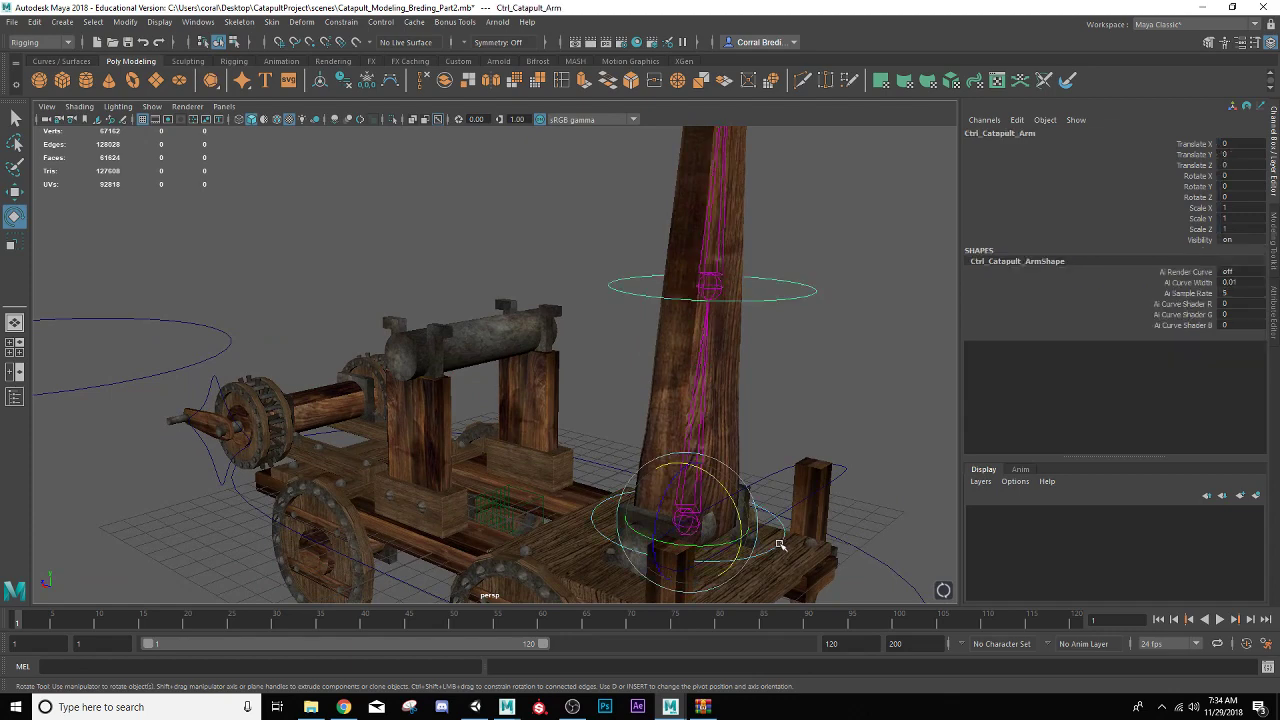
alt+drag(657, 509, 670, 507)
key(q)
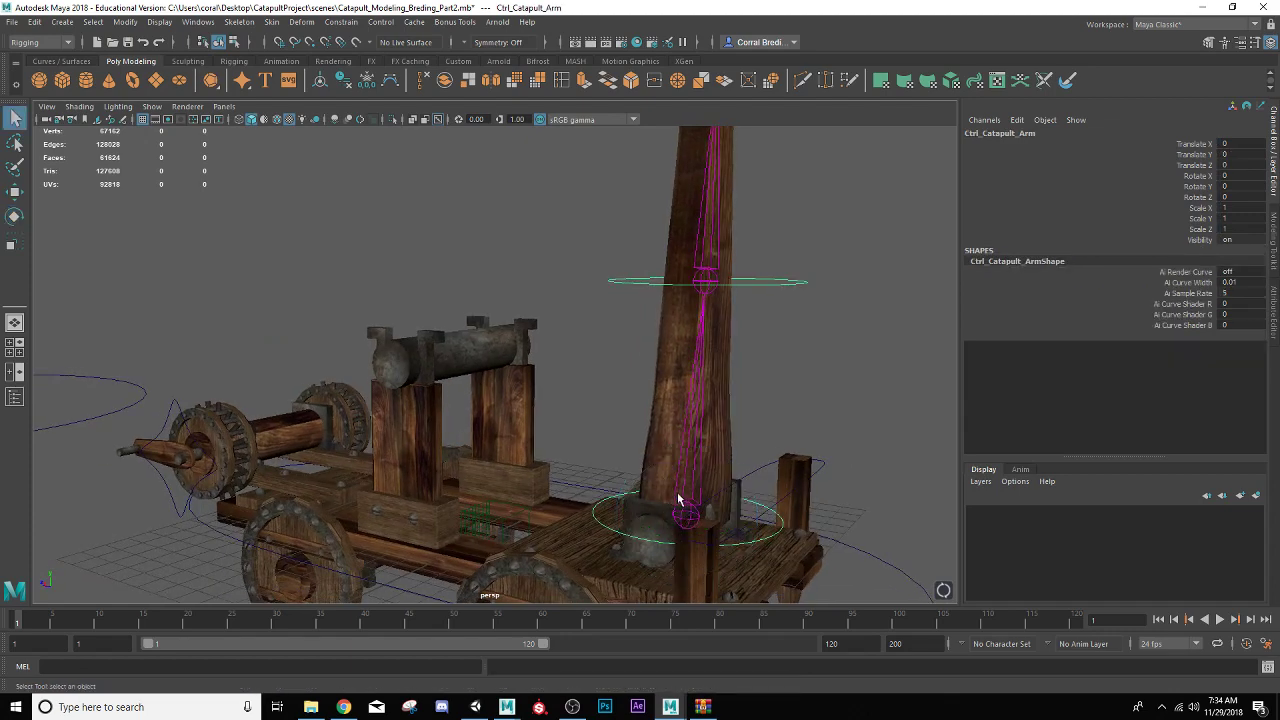
click(686, 516)
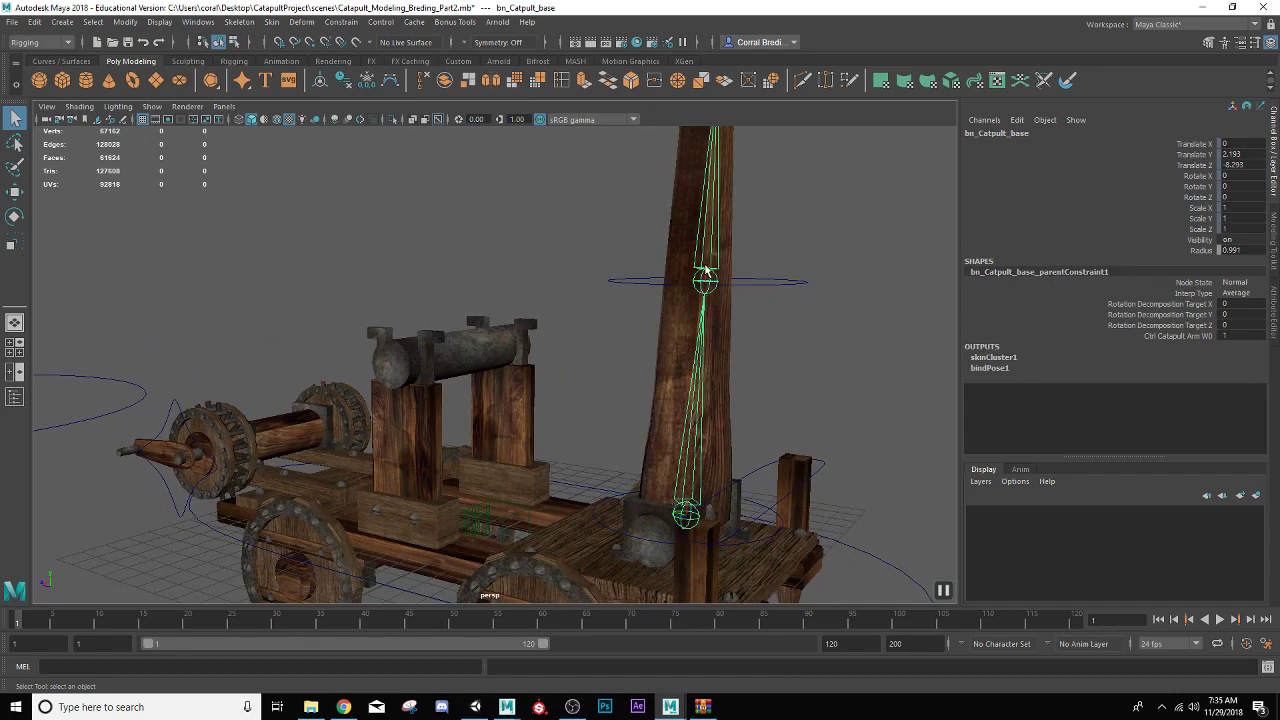
click(706, 271)
click(680, 504)
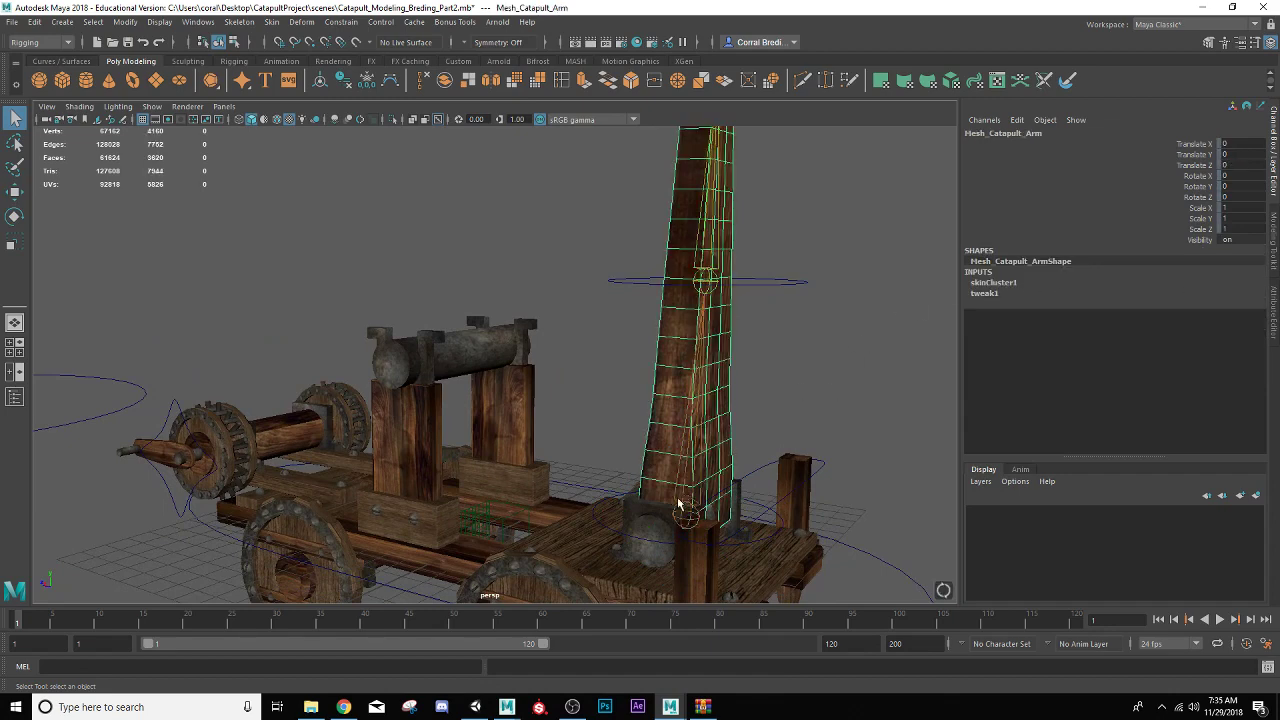
click(684, 503)
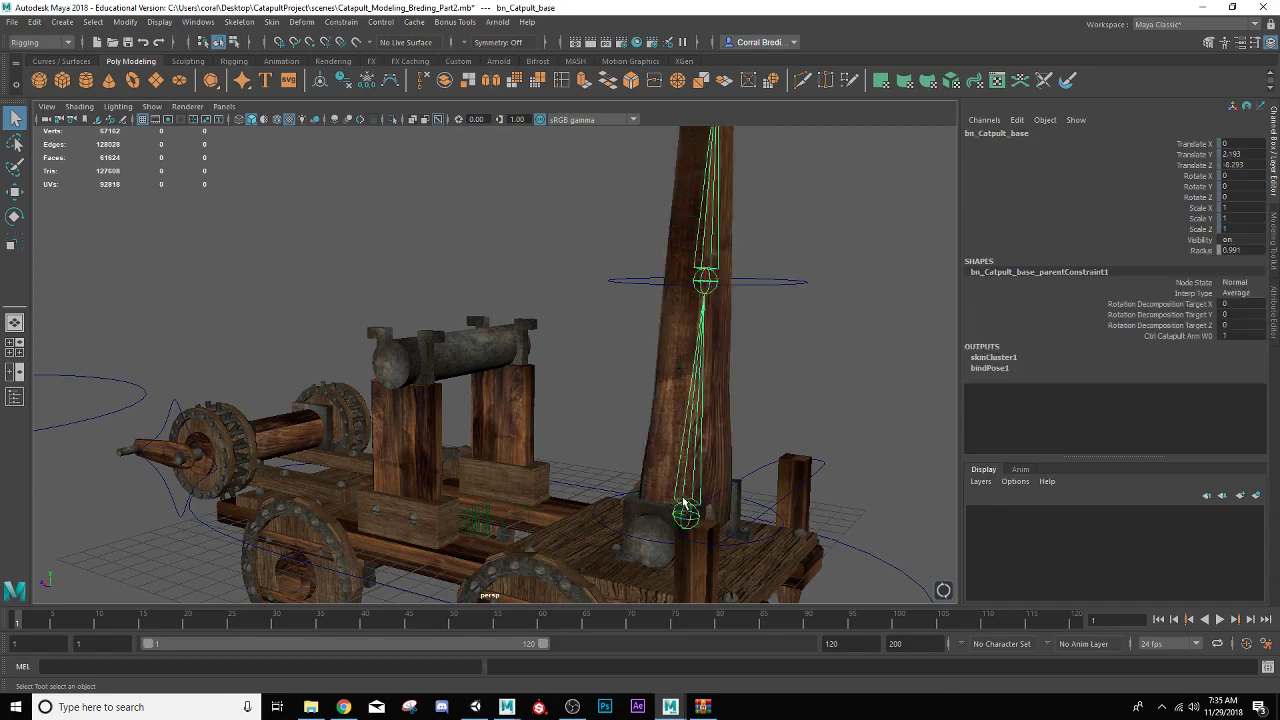
click(601, 530)
click(607, 527)
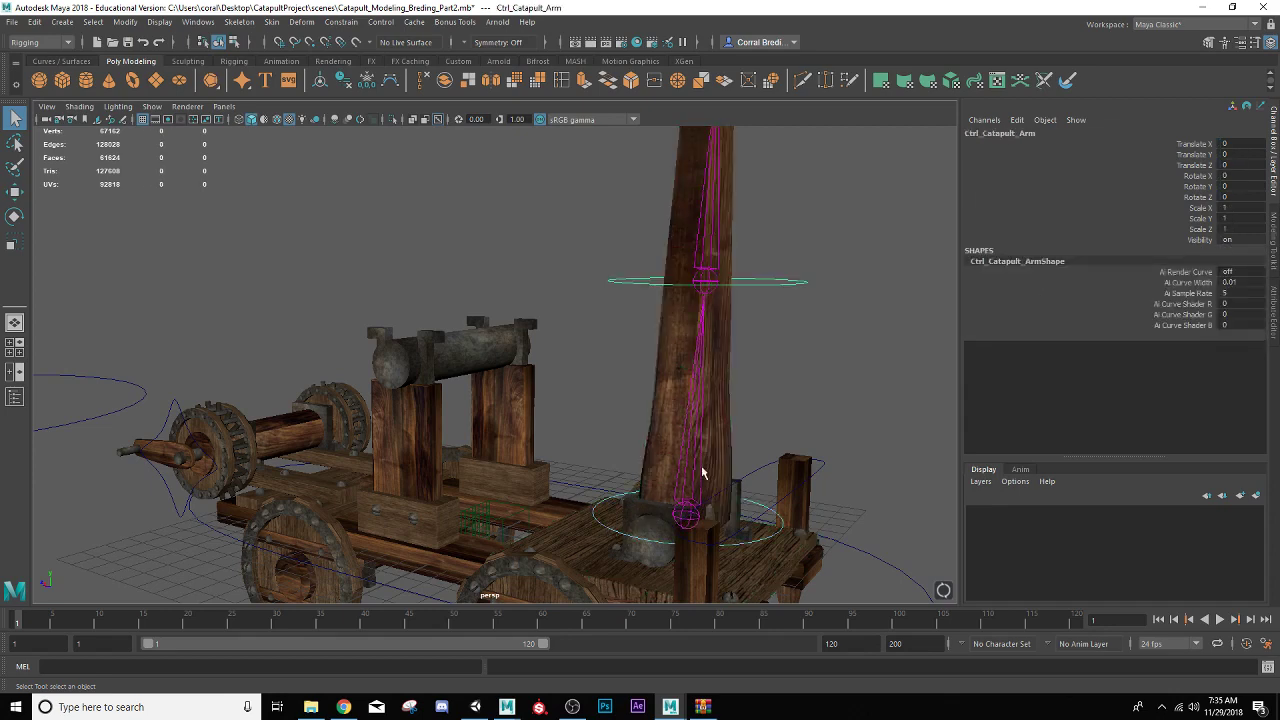
- Check the spine1 joint's orient constraint and freeze the transformations of the Ctrl_Catapult_Spine1 circle
click(647, 283)
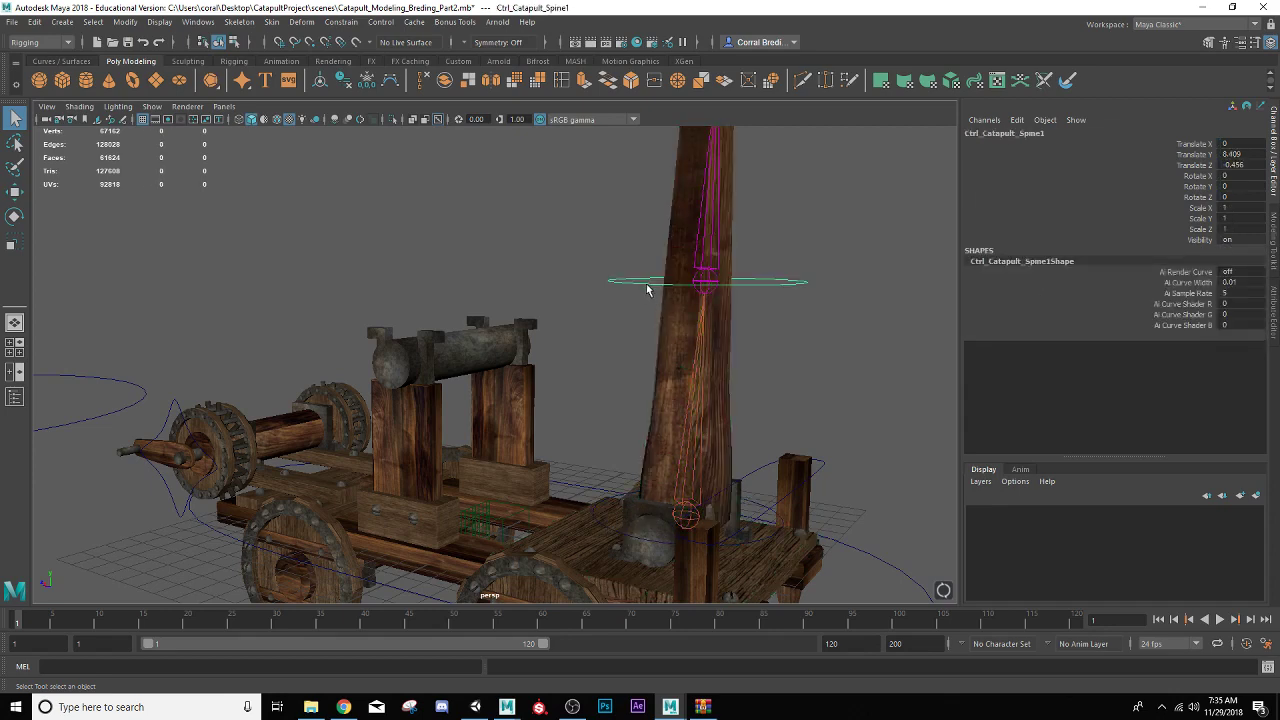
click(707, 273)
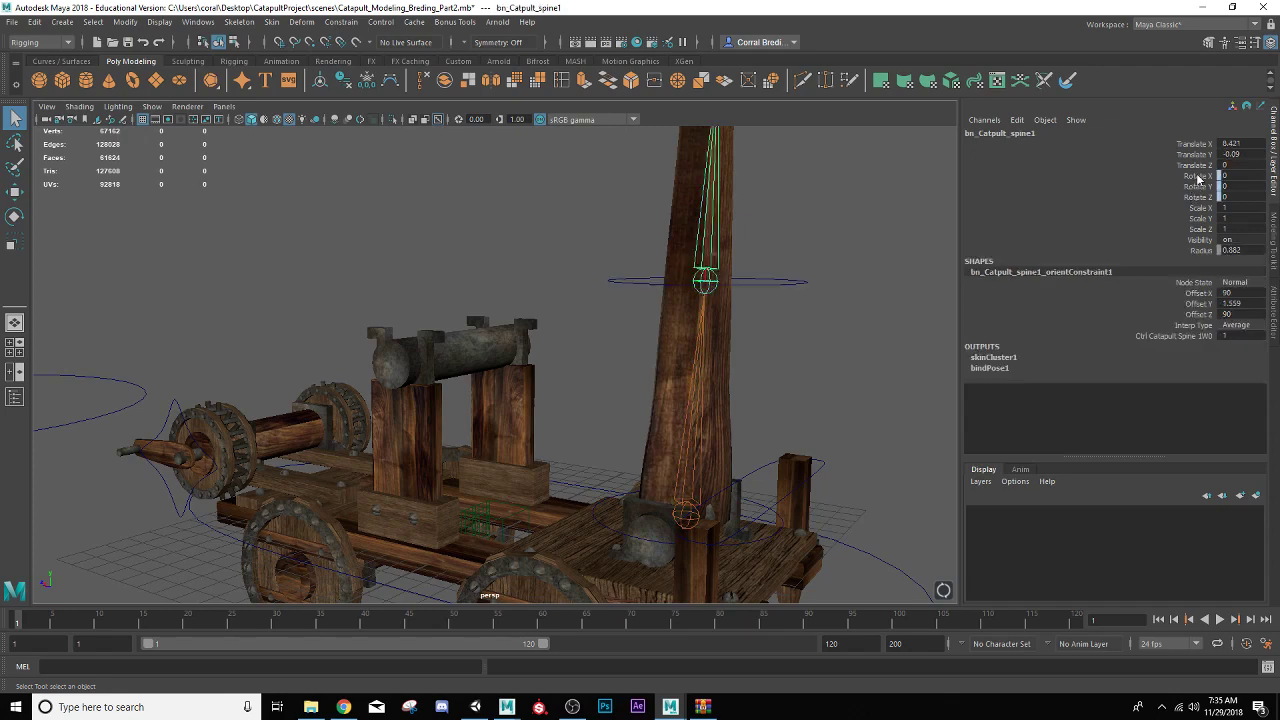
click(752, 283)
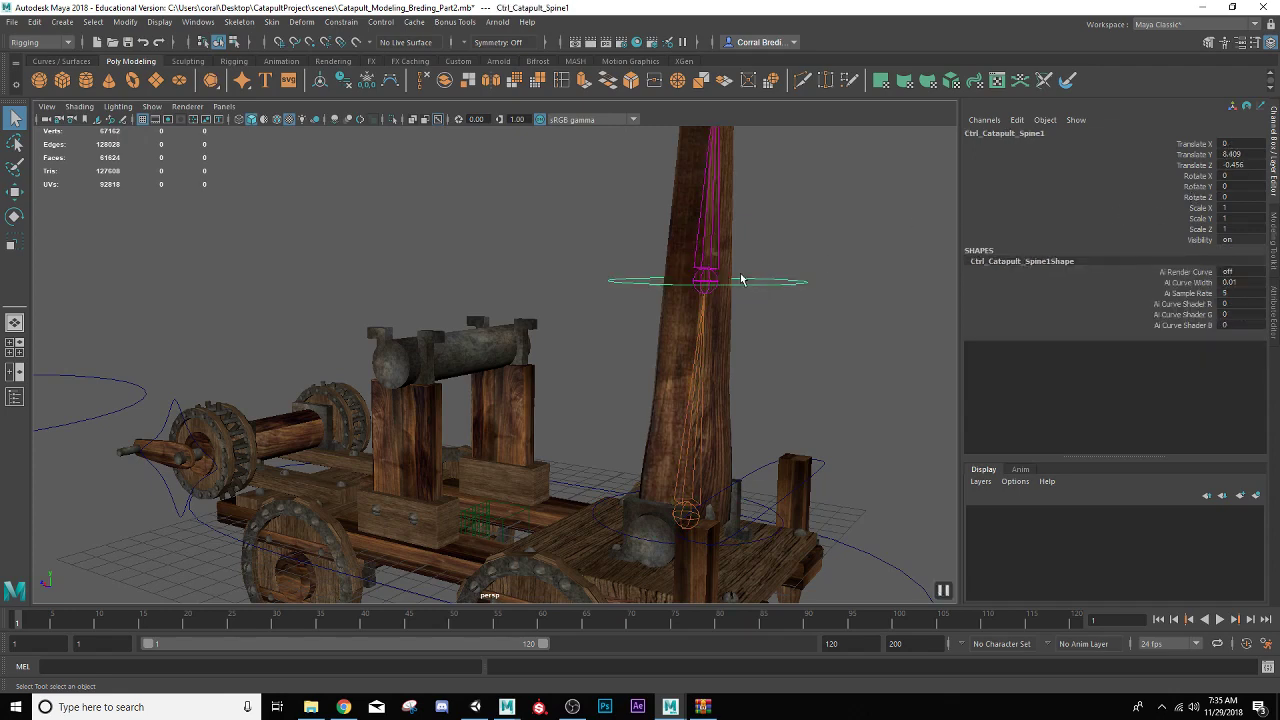
click(368, 80)
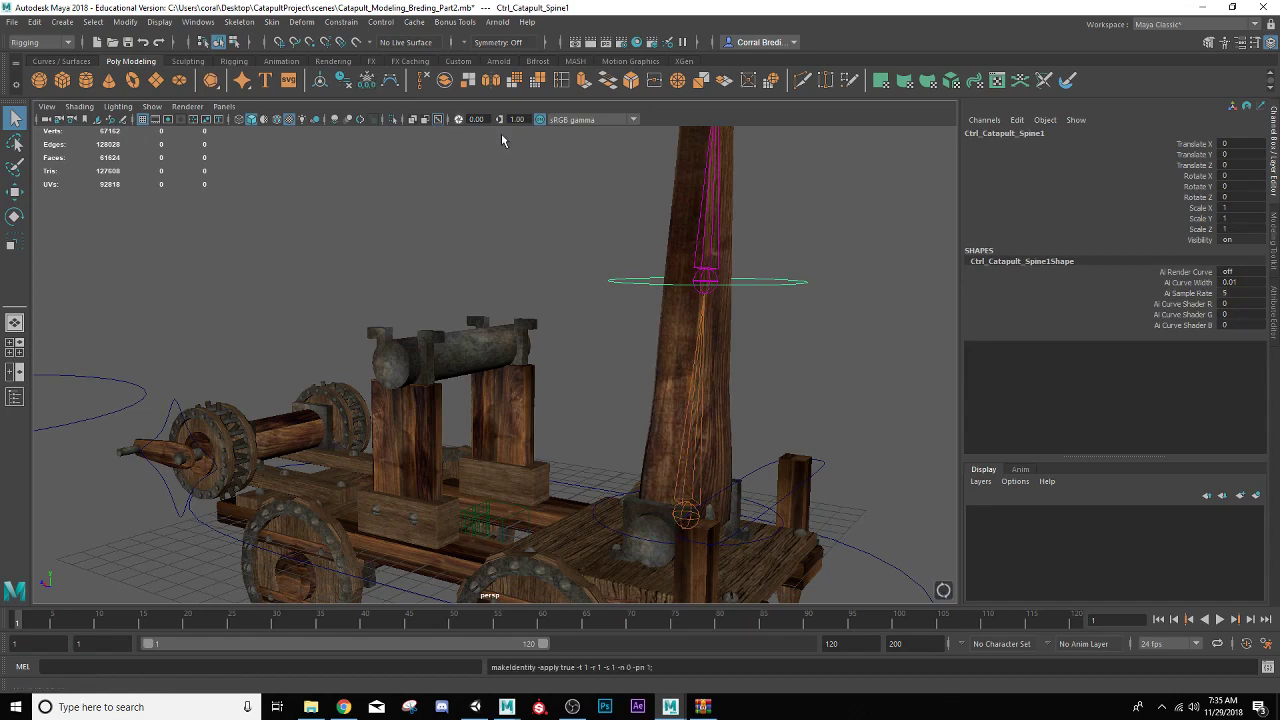
- Inspect the channel values of the Ctrl_Catapult_Spine2 and Ctrl_Catapult_Spine3 circles
alt+middle_drag(661, 312, 600, 447)
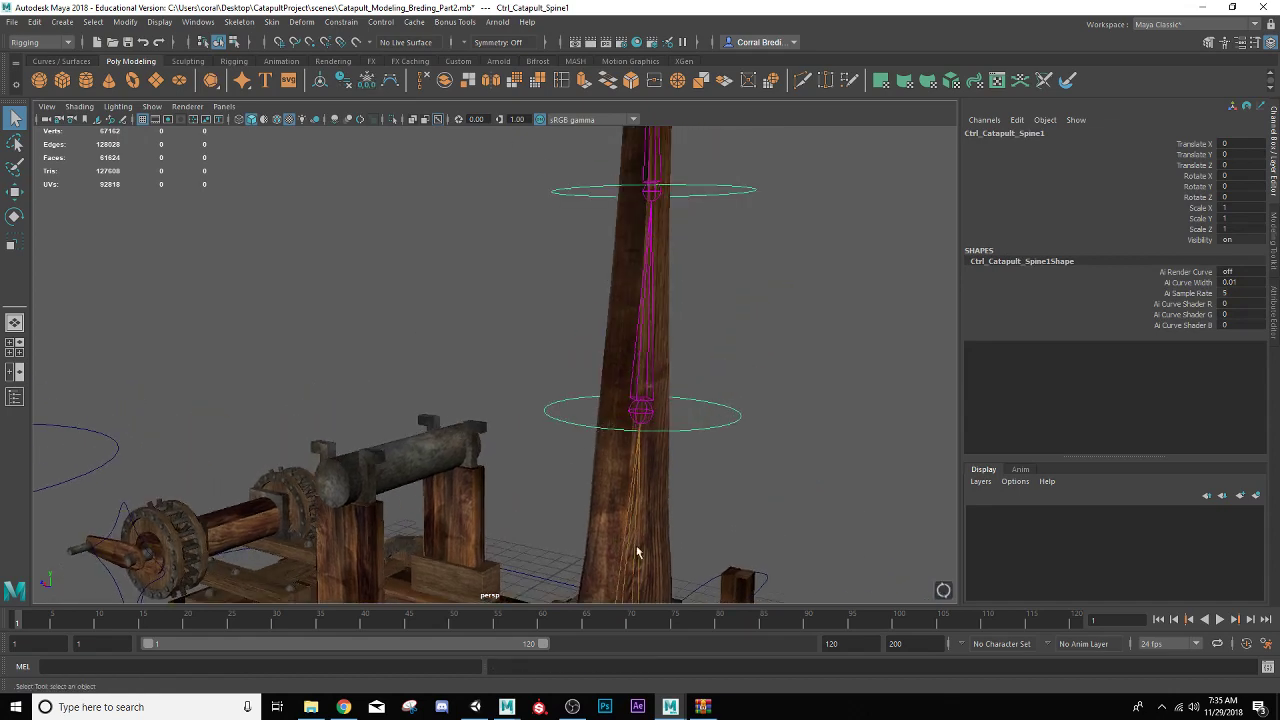
alt+drag(650, 368, 626, 374)
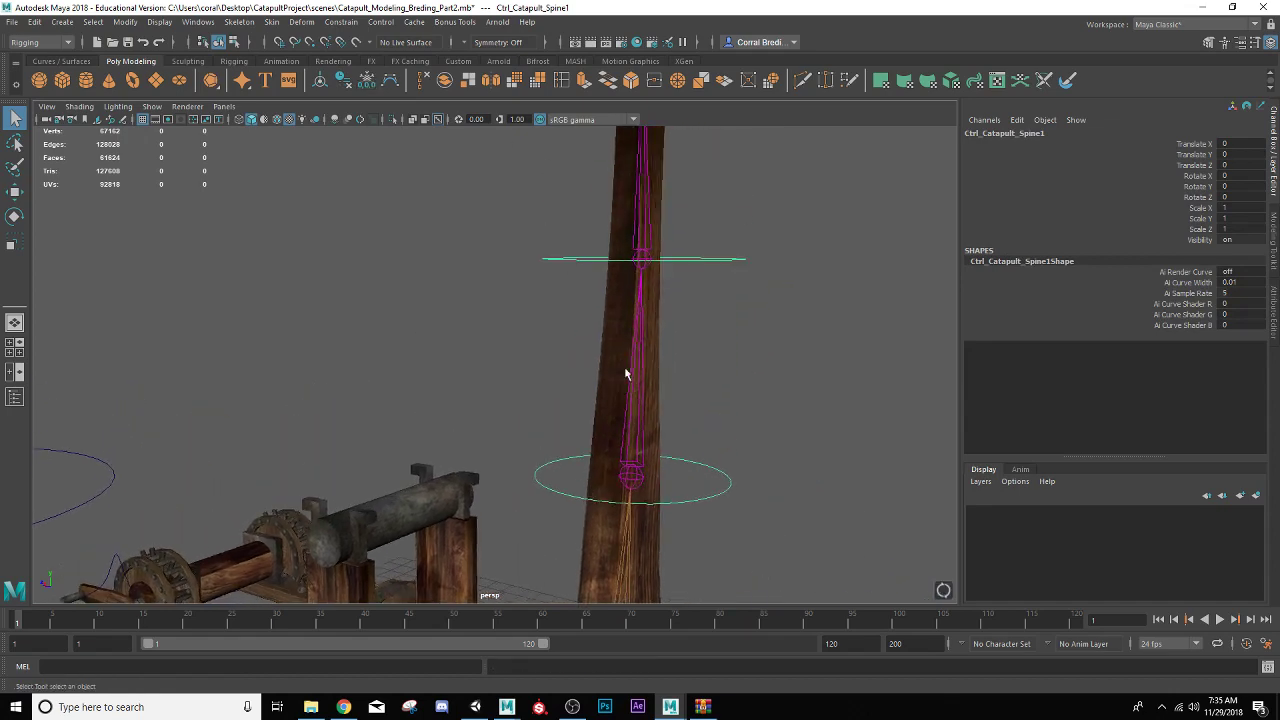
click(681, 262)
click(681, 258)
alt+drag(664, 283, 666, 296)
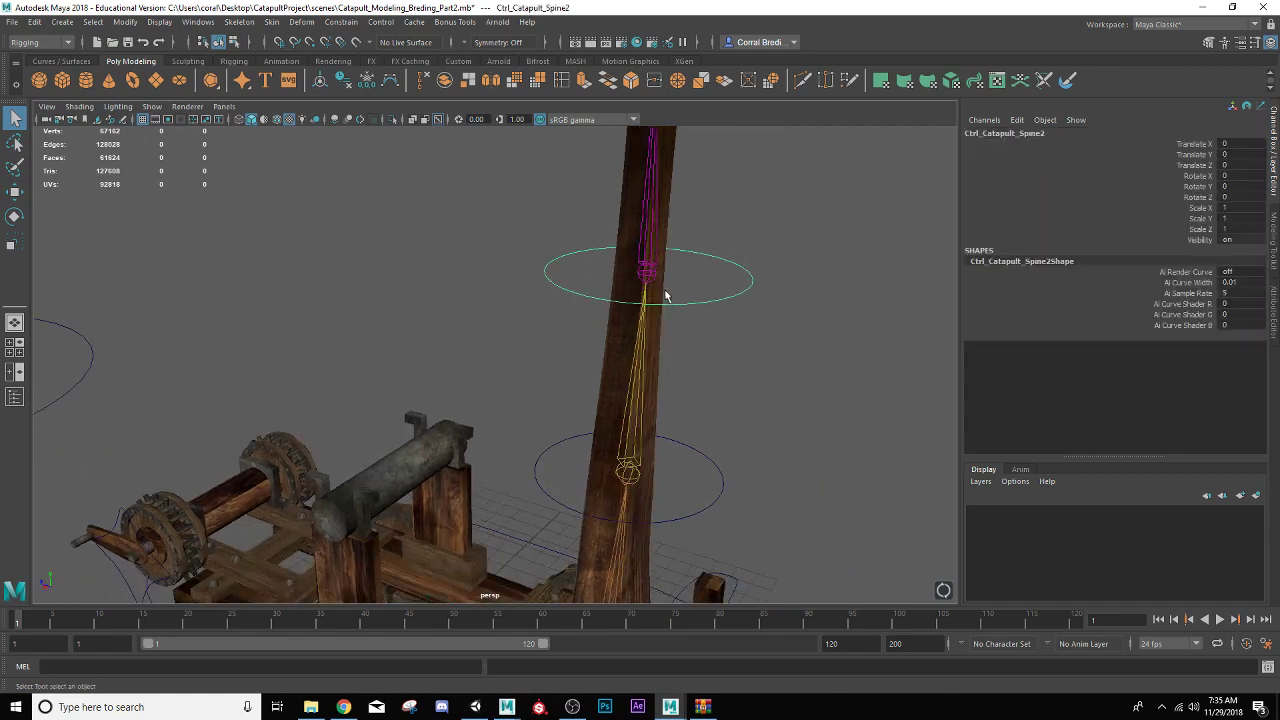
click(688, 303)
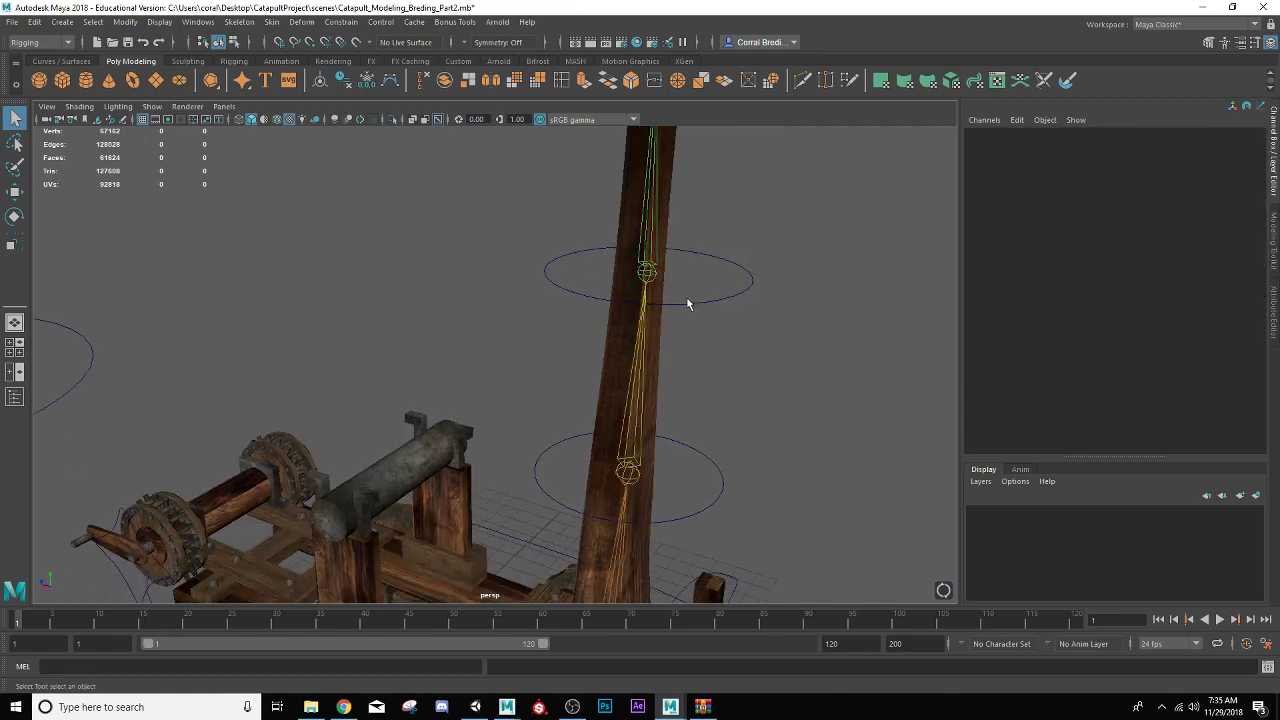
click(685, 303)
alt+drag(689, 271, 670, 234)
click(672, 220)
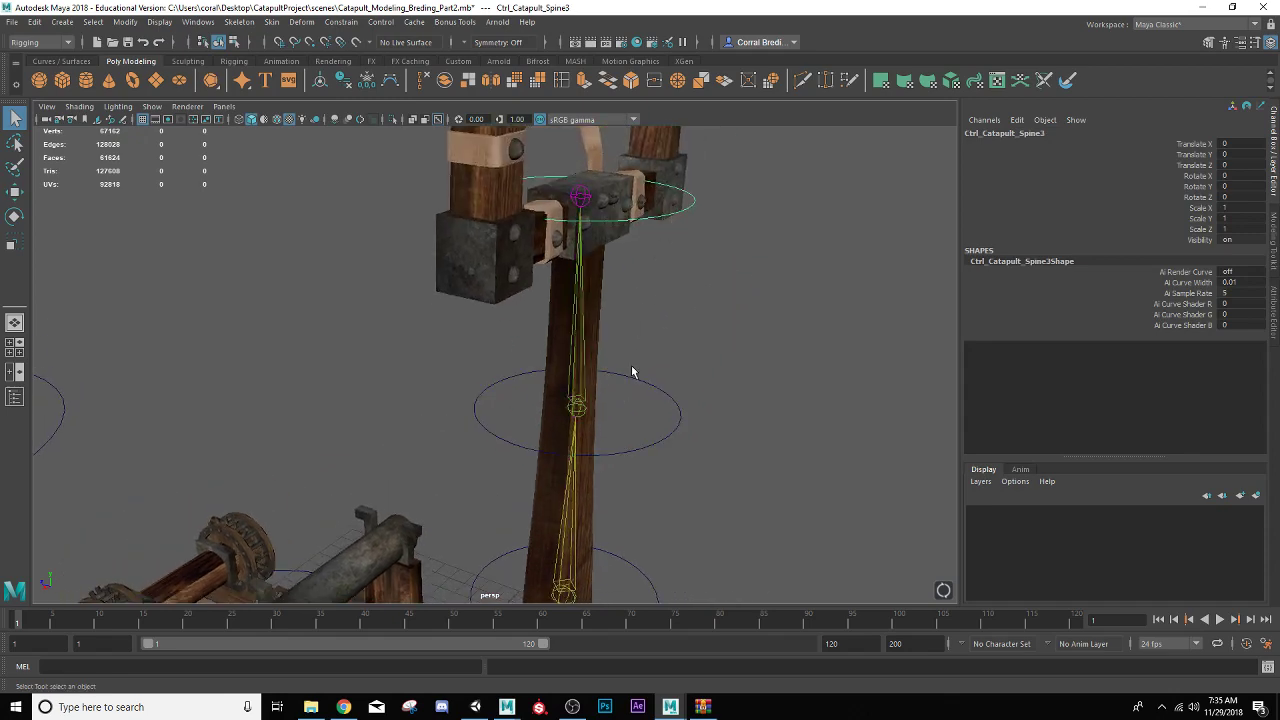
- Review the channel values of the spine1 joint, the Ctrl_Catapult_Spine1 circle and the Ctrl_Catapult_Arm circle
scroll(630, 370, down, 5)
alt+middle_drag(563, 410, 541, 208)
scroll(555, 276, down, 1)
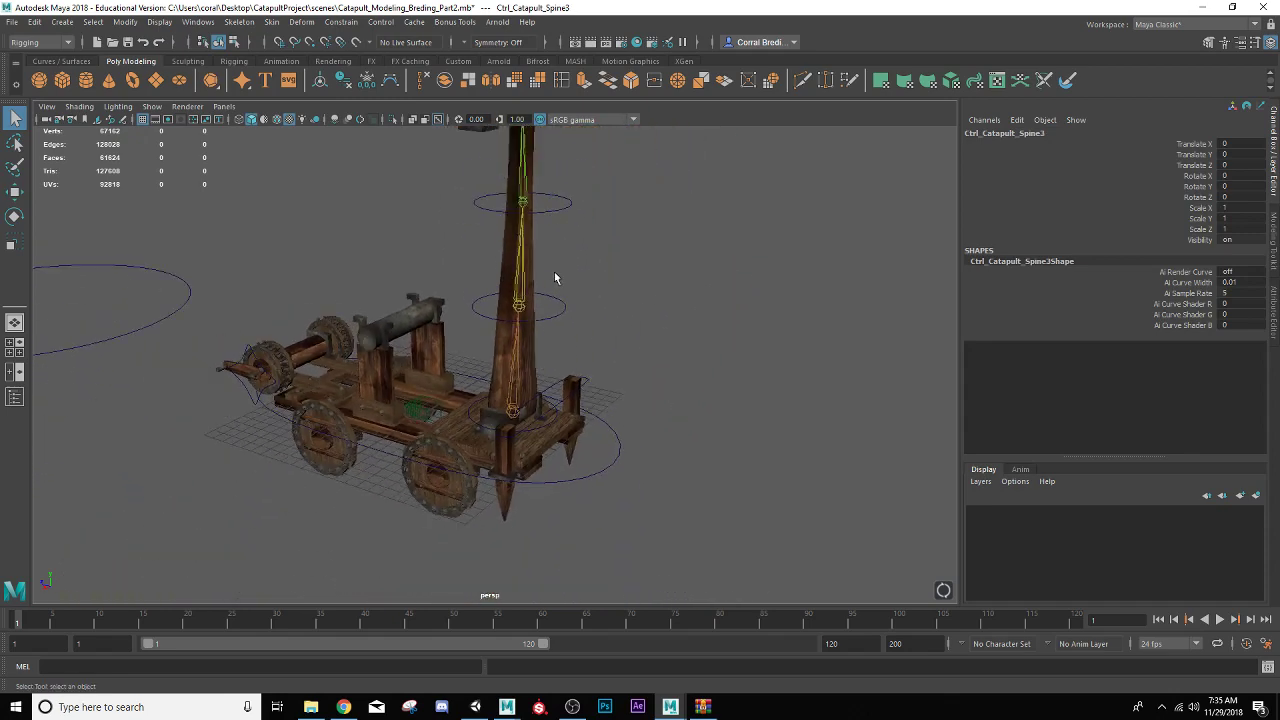
click(518, 308)
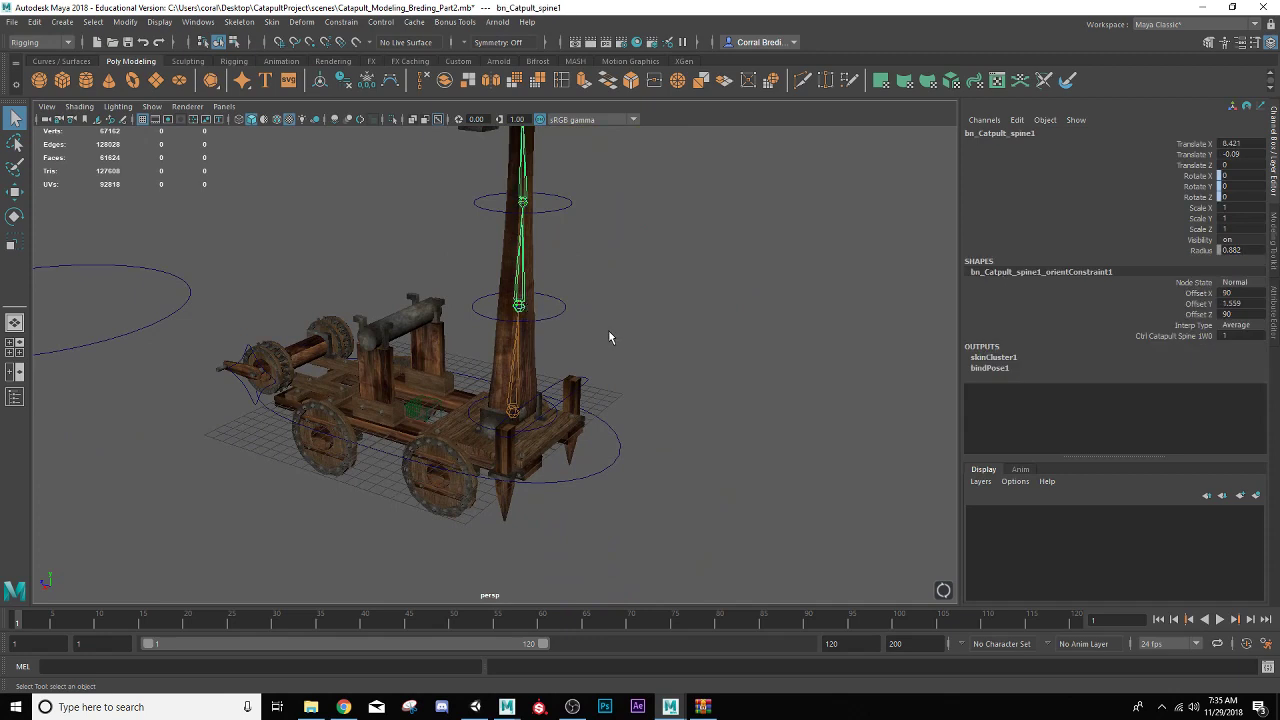
click(561, 320)
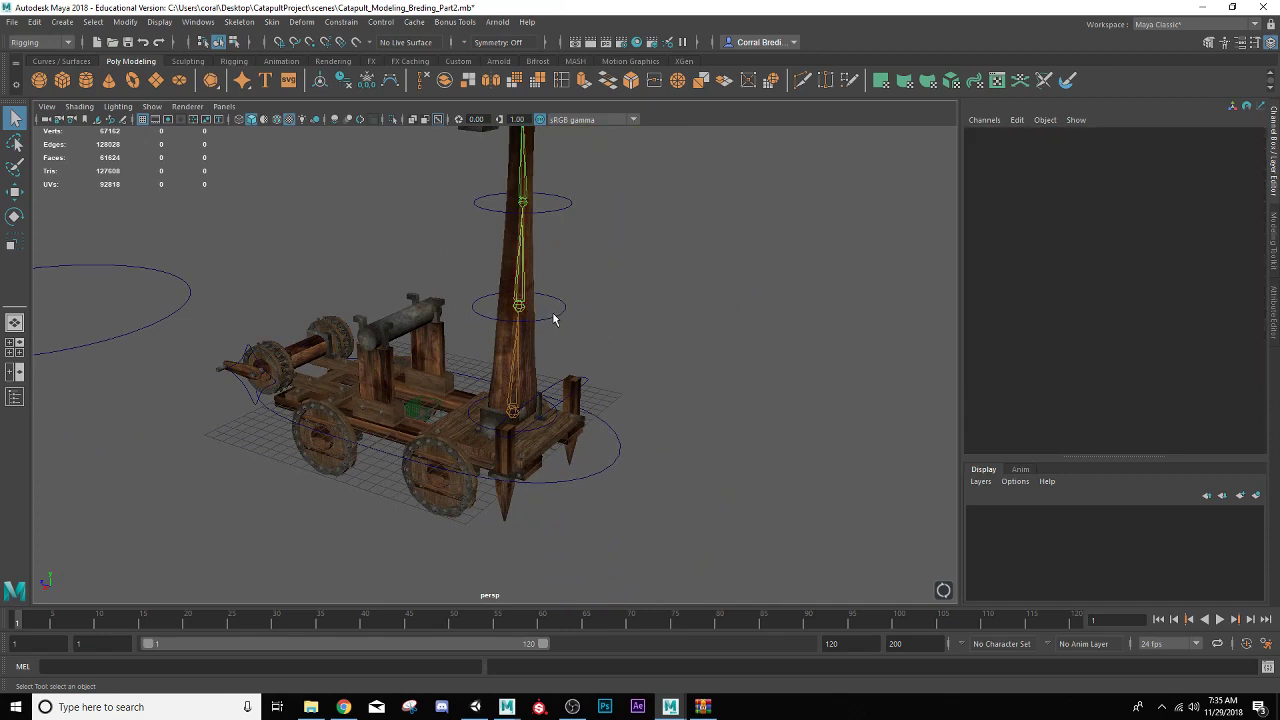
click(555, 318)
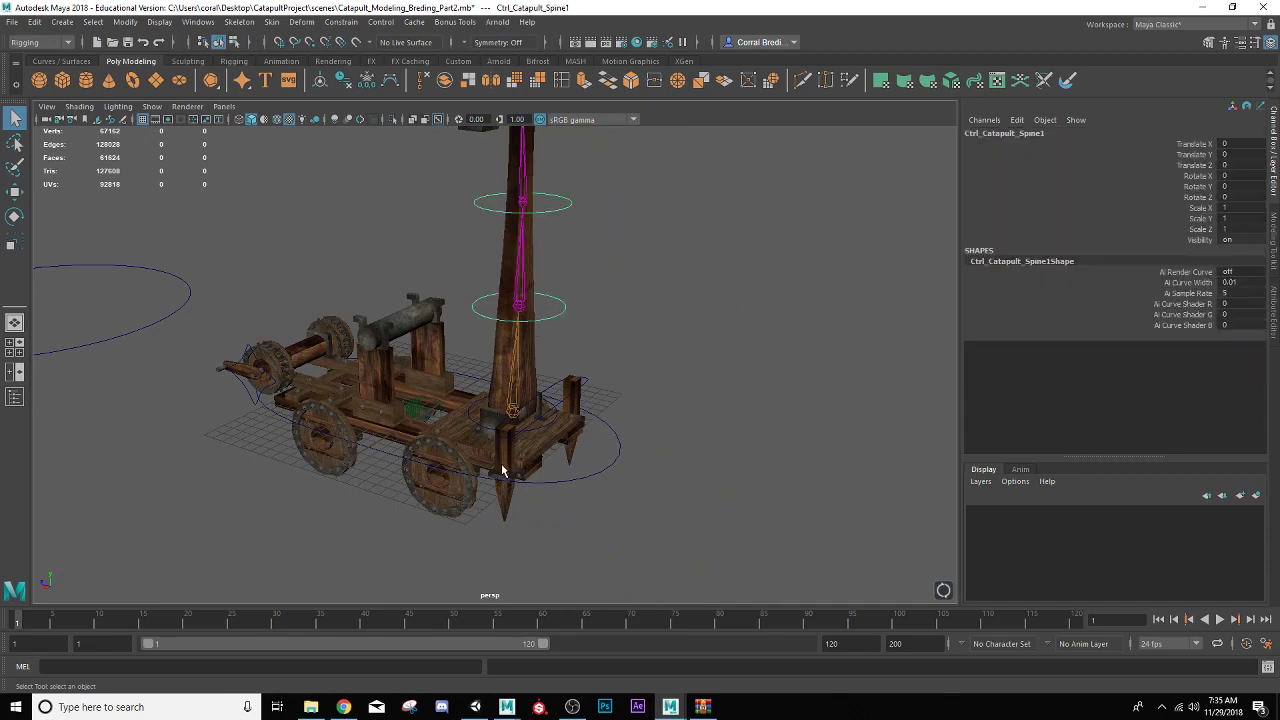
click(533, 433)
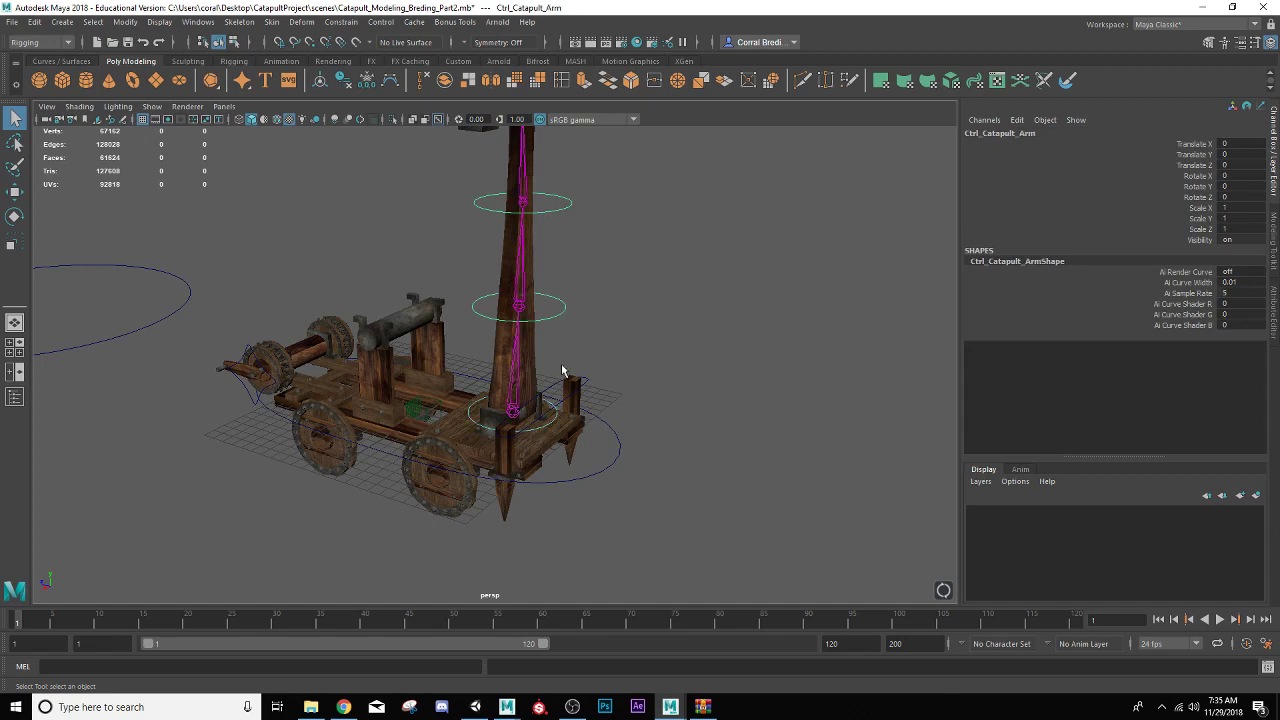
alt+drag(562, 371, 680, 378)
click(551, 321)
key(e)
click(680, 322)
- Test-move the Ctrl_Catapult_Main circle by about -1.1 along Z and undo the move
scroll(680, 378, up, 2)
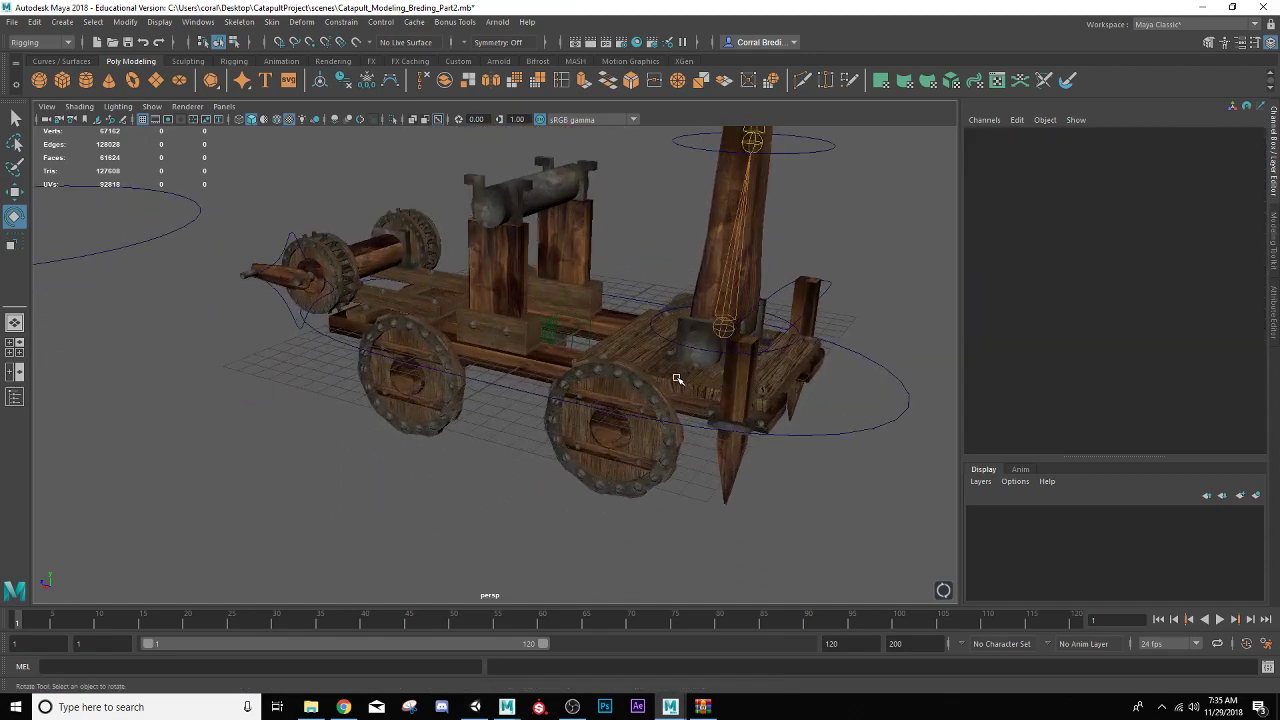
alt+drag(676, 452, 601, 382)
click(775, 362)
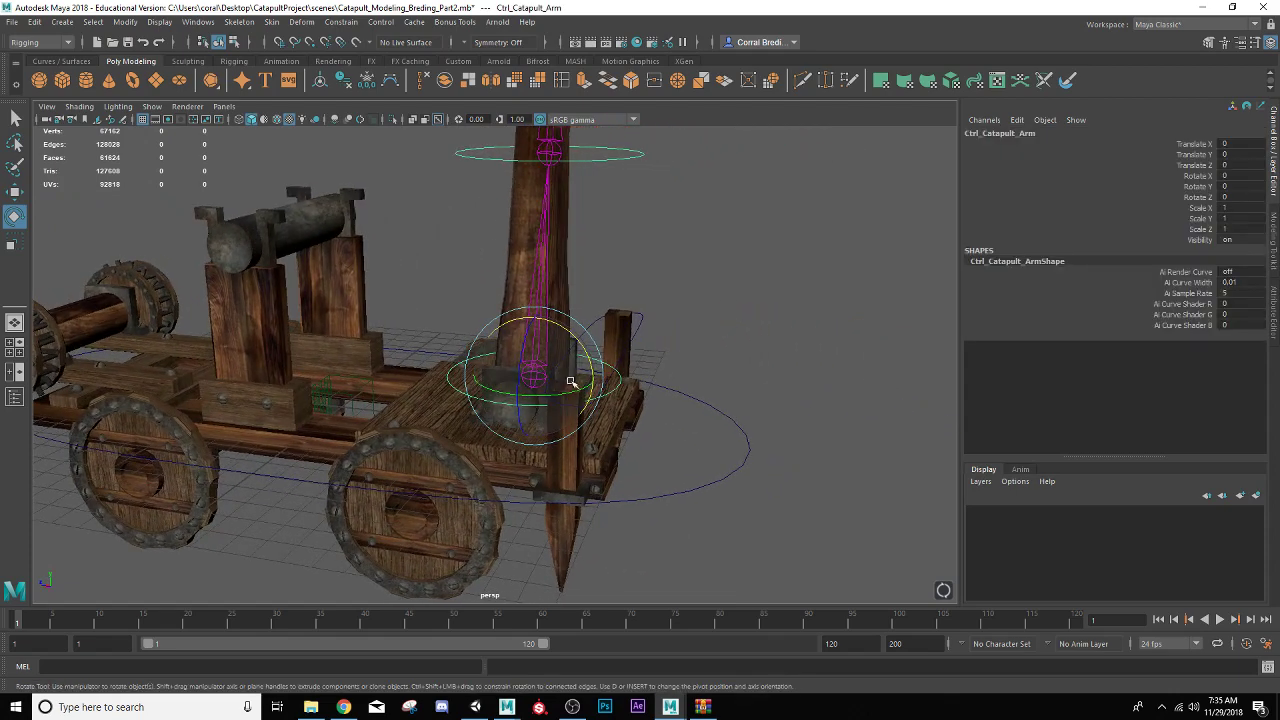
click(698, 489)
key(w)
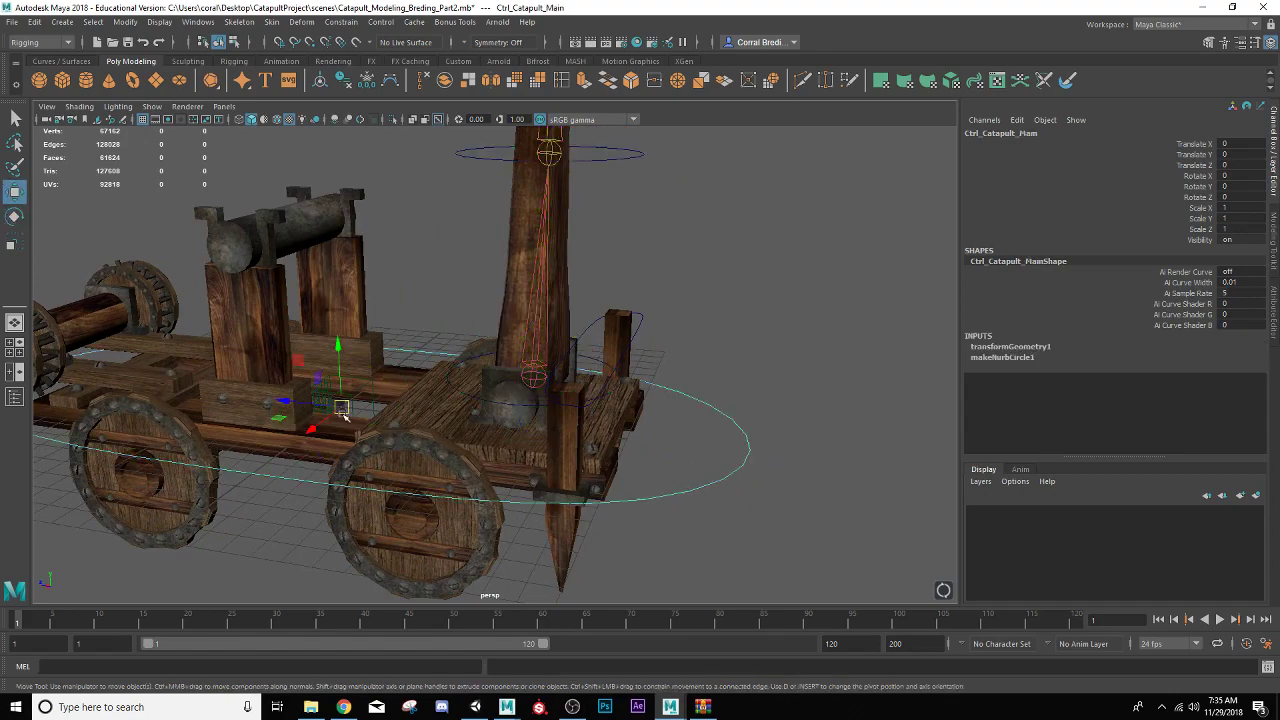
drag(290, 402, 332, 445)
key(ctrl+z)
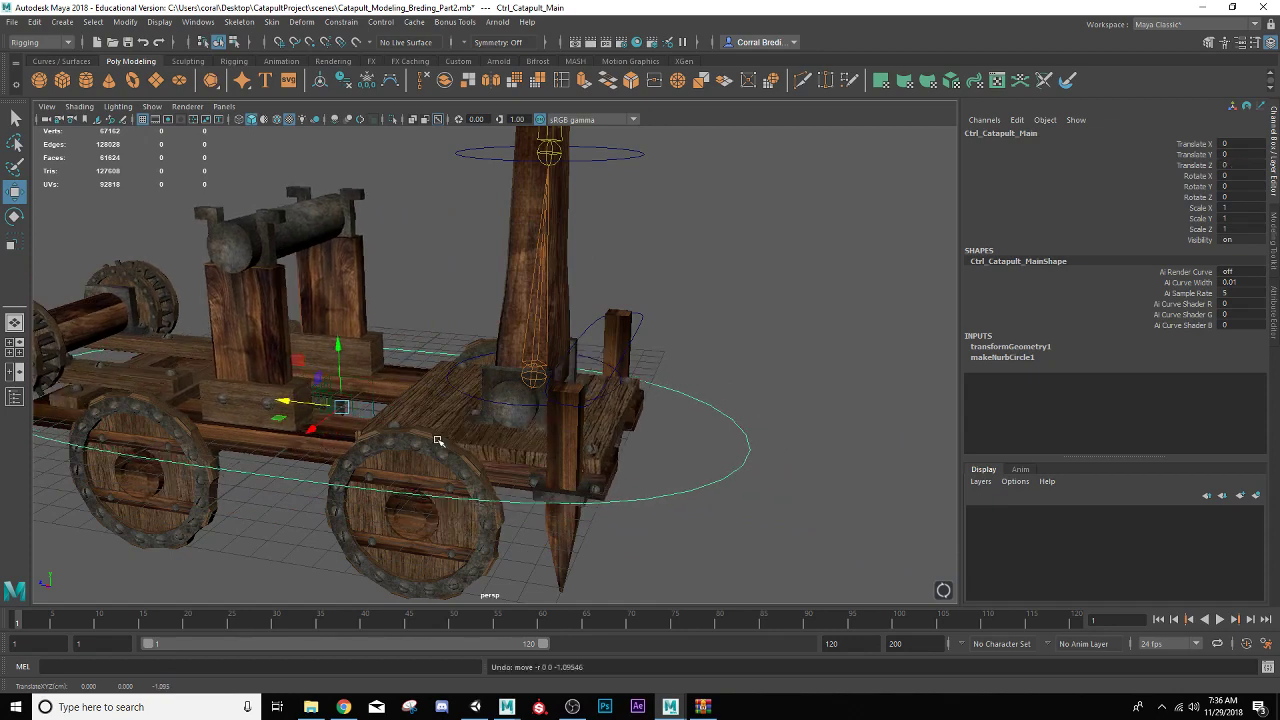
- Parent the Ctrl_Catapult_Arm circle to the Ctrl_Catapult_Main circle and select the main circle to check its hierarchy
click(455, 388)
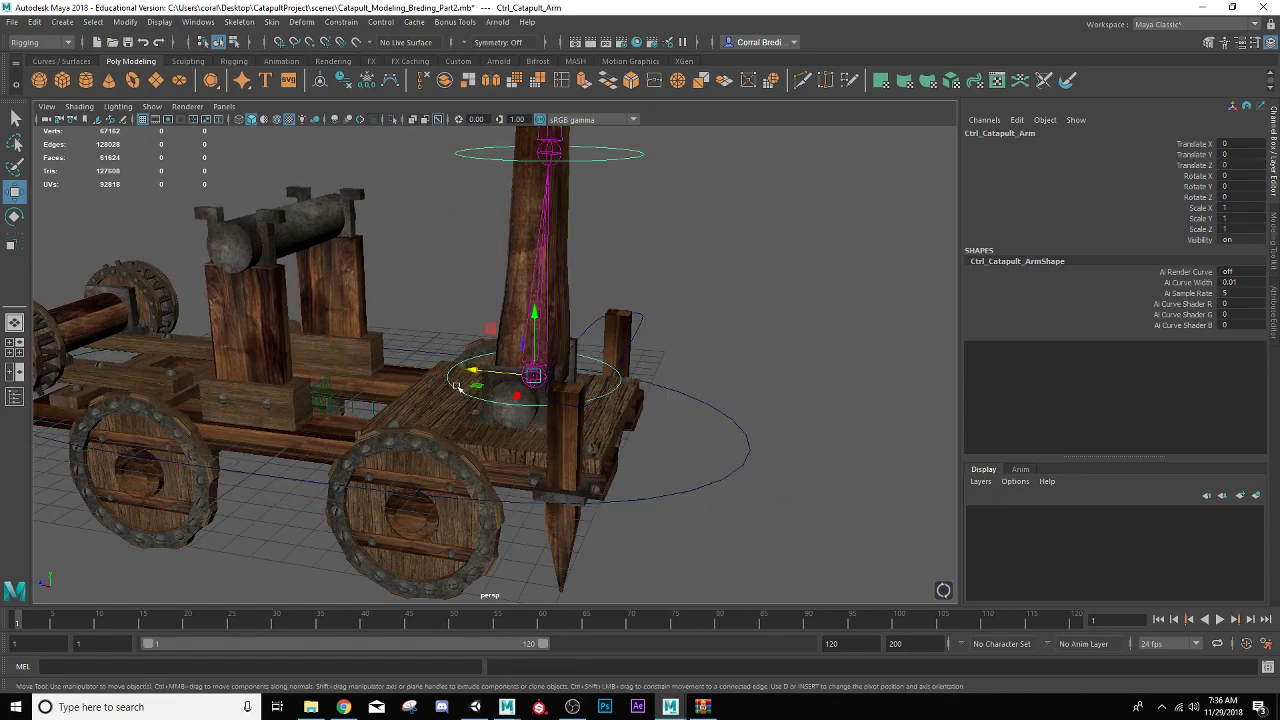
click(664, 496)
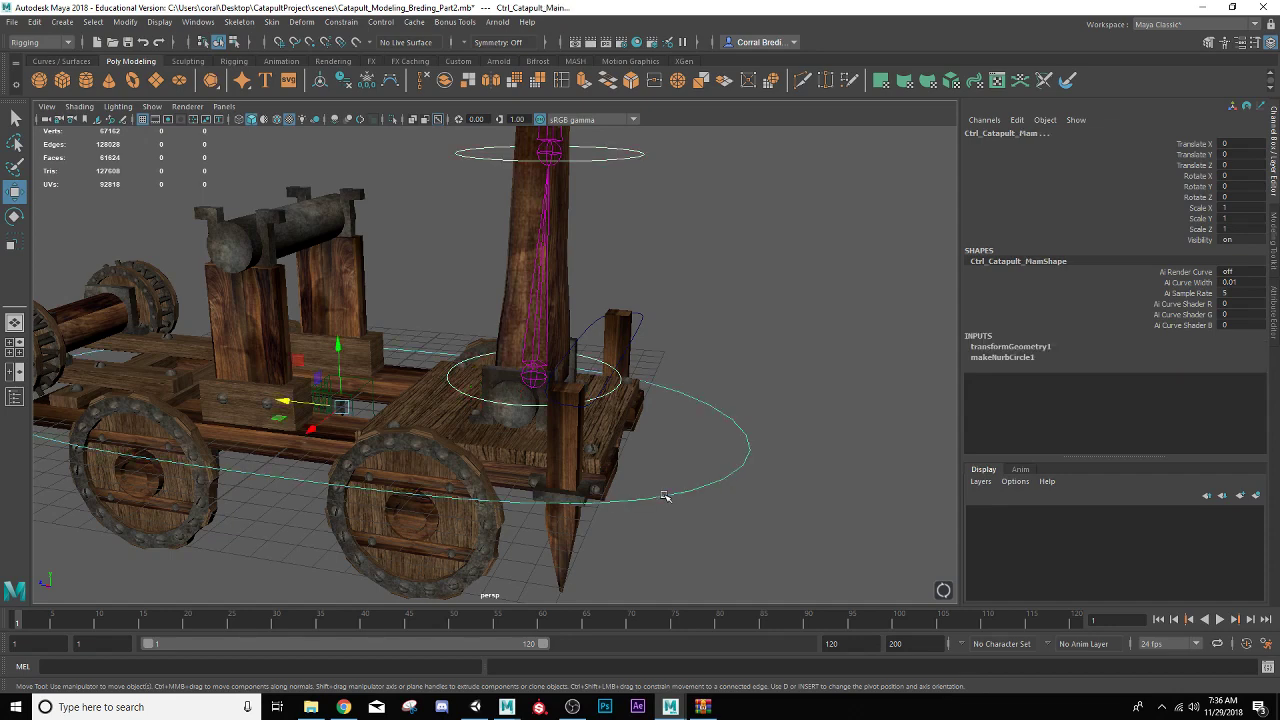
key(Down)
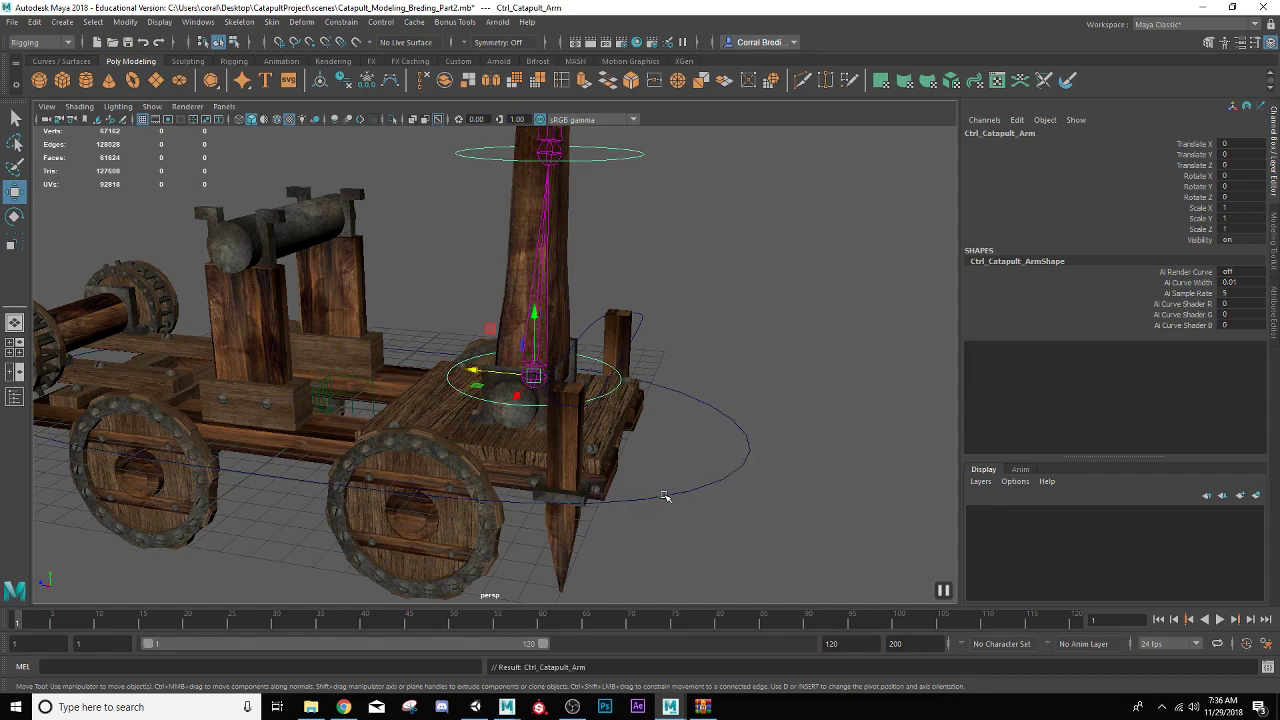
click(664, 496)
scroll(667, 499, down, 5)
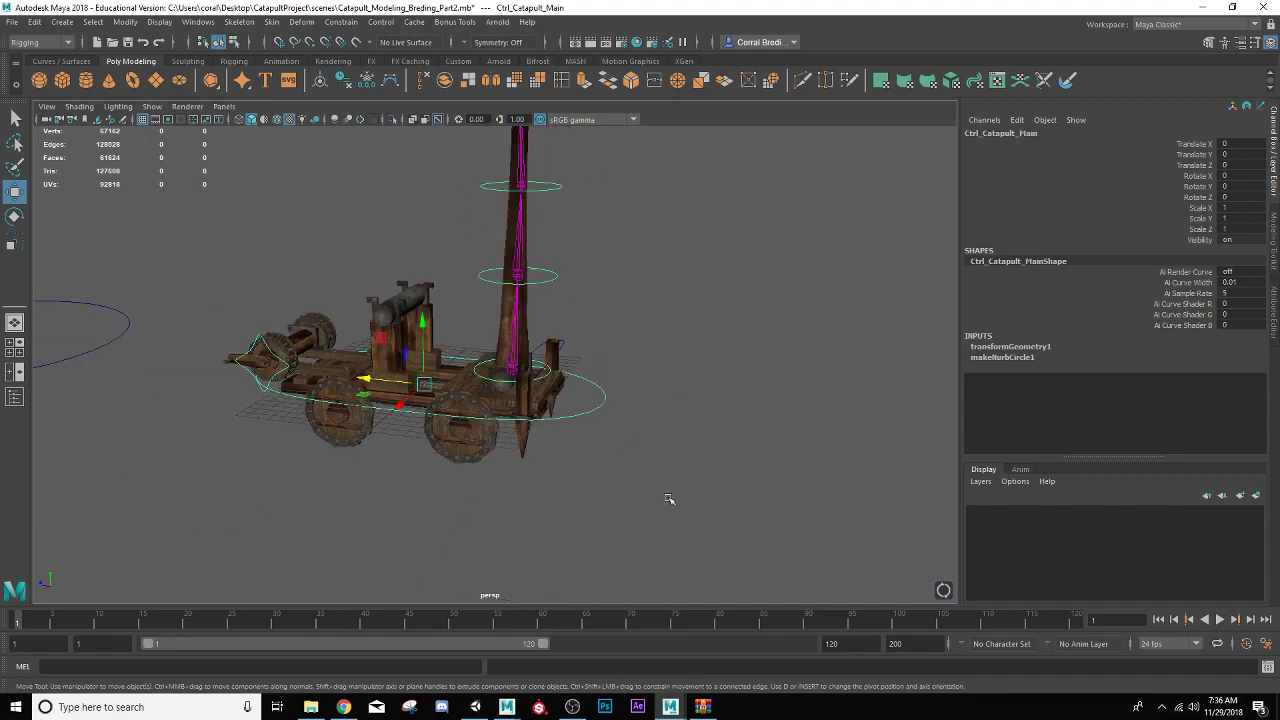
- Test-move the Ctrl_Catapult_Main circle by about -32 along Z, inspect the meshes left behind, and undo the move
scroll(468, 434, up, 2)
drag(343, 389, 854, 438)
click(507, 410)
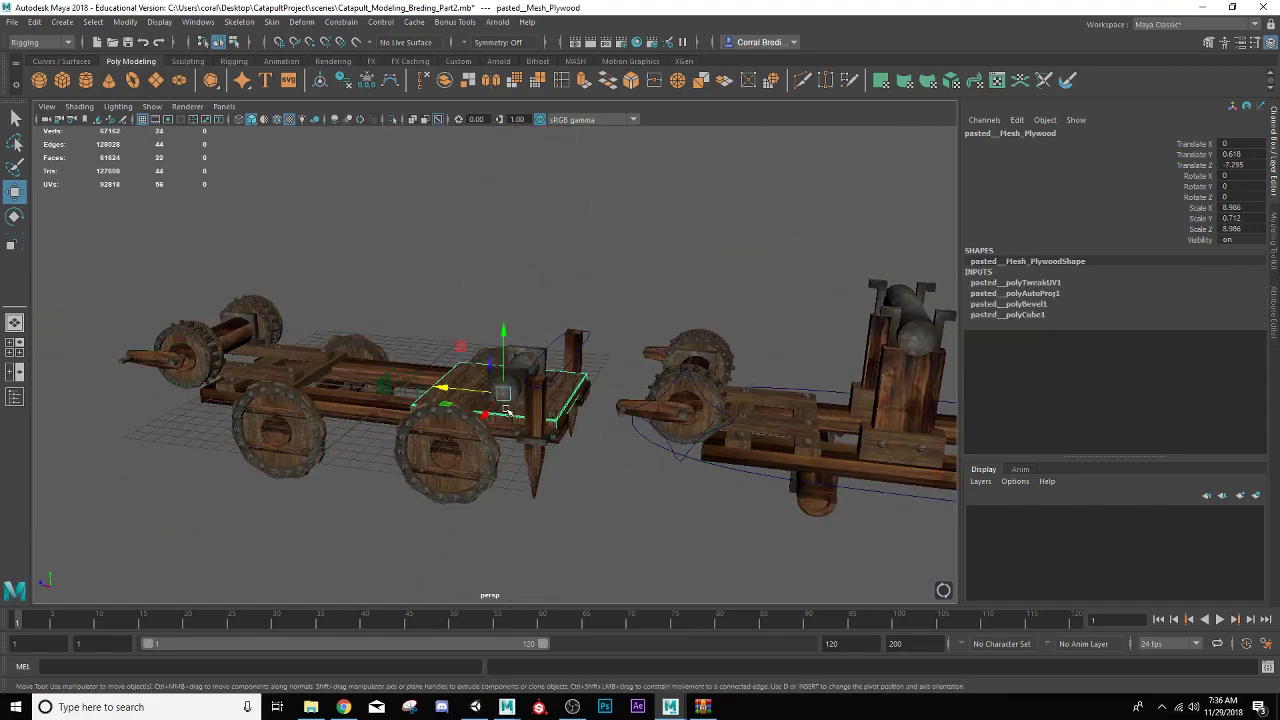
alt+drag(507, 410, 423, 391)
alt+middle_drag(423, 392, 538, 409)
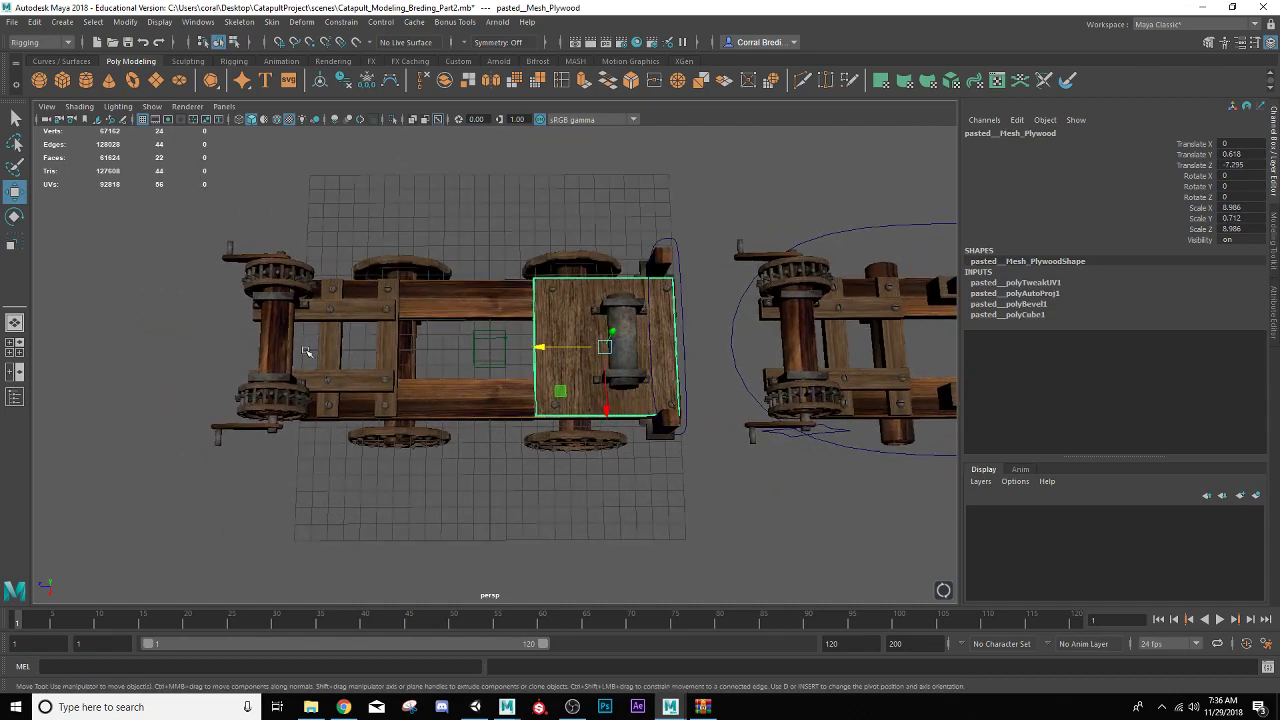
click(272, 361)
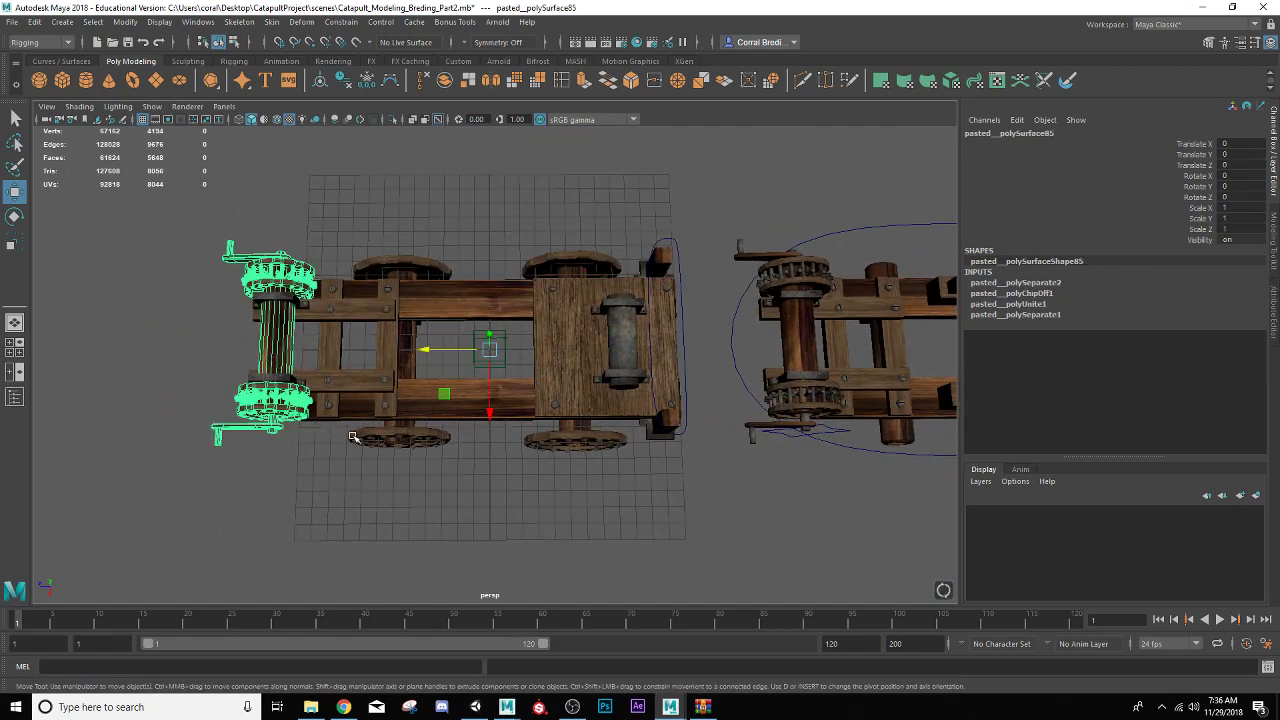
alt+drag(355, 437, 347, 411)
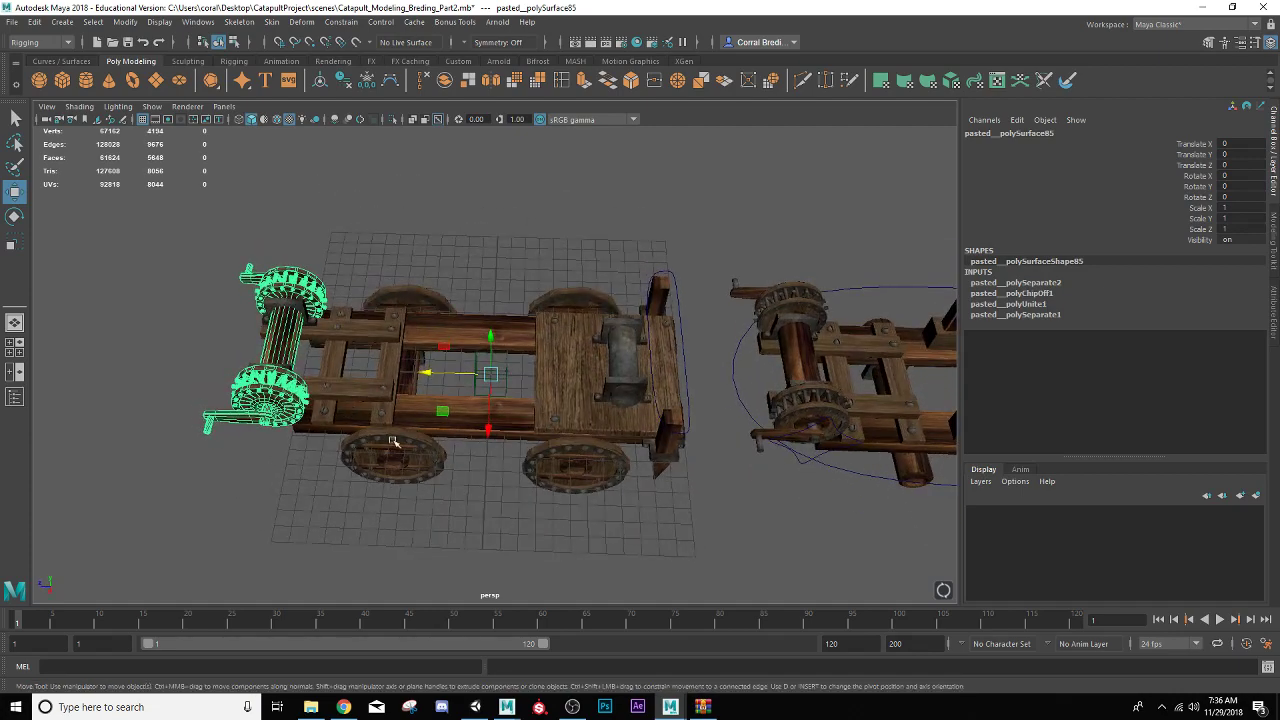
alt+drag(436, 410, 563, 404)
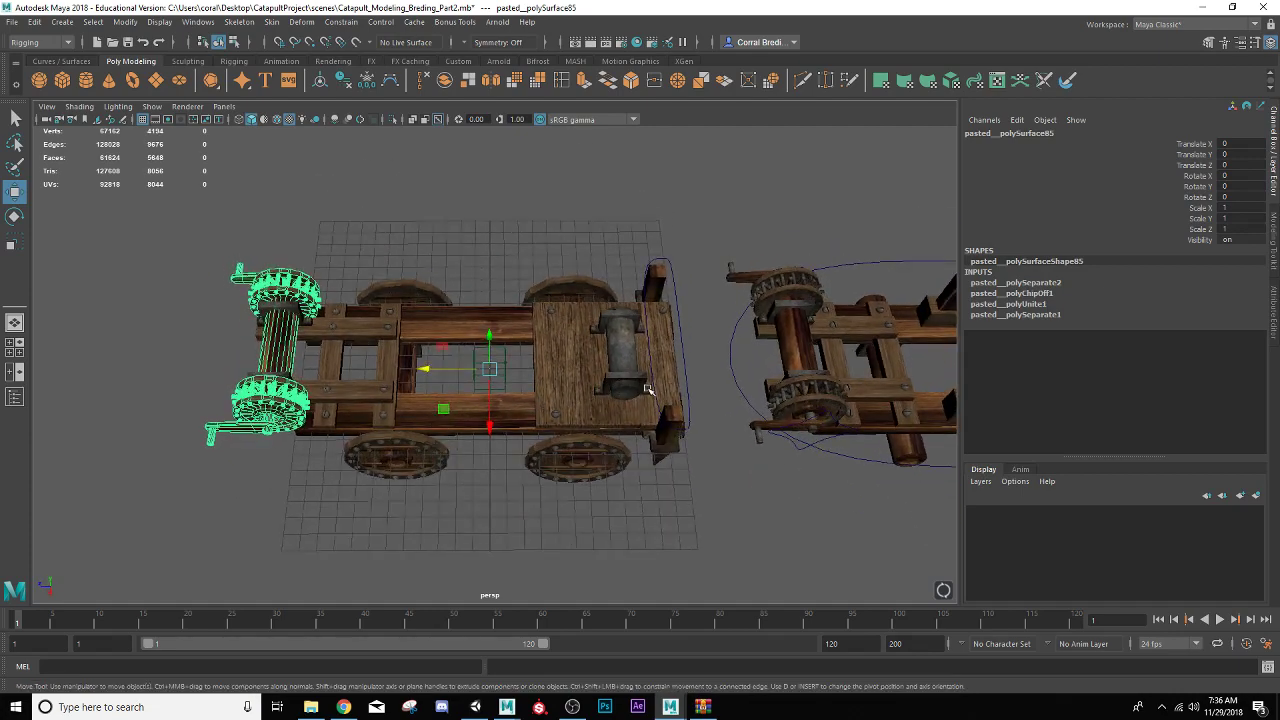
key(ctrl+z)
key(ctrl+z)
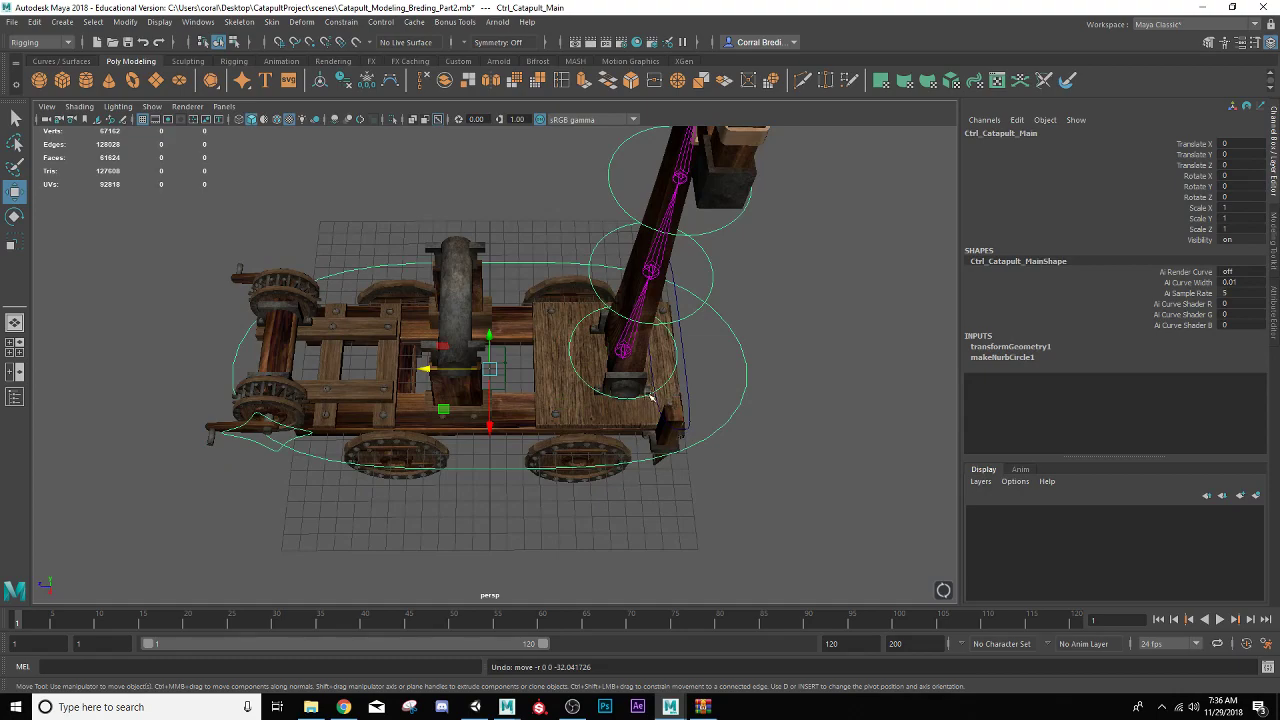
- Parent the ctrl_Stake curve to the Ctrl_Catapult_Main circle and select the main circle to check its hierarchy
scroll(651, 397, up, 6)
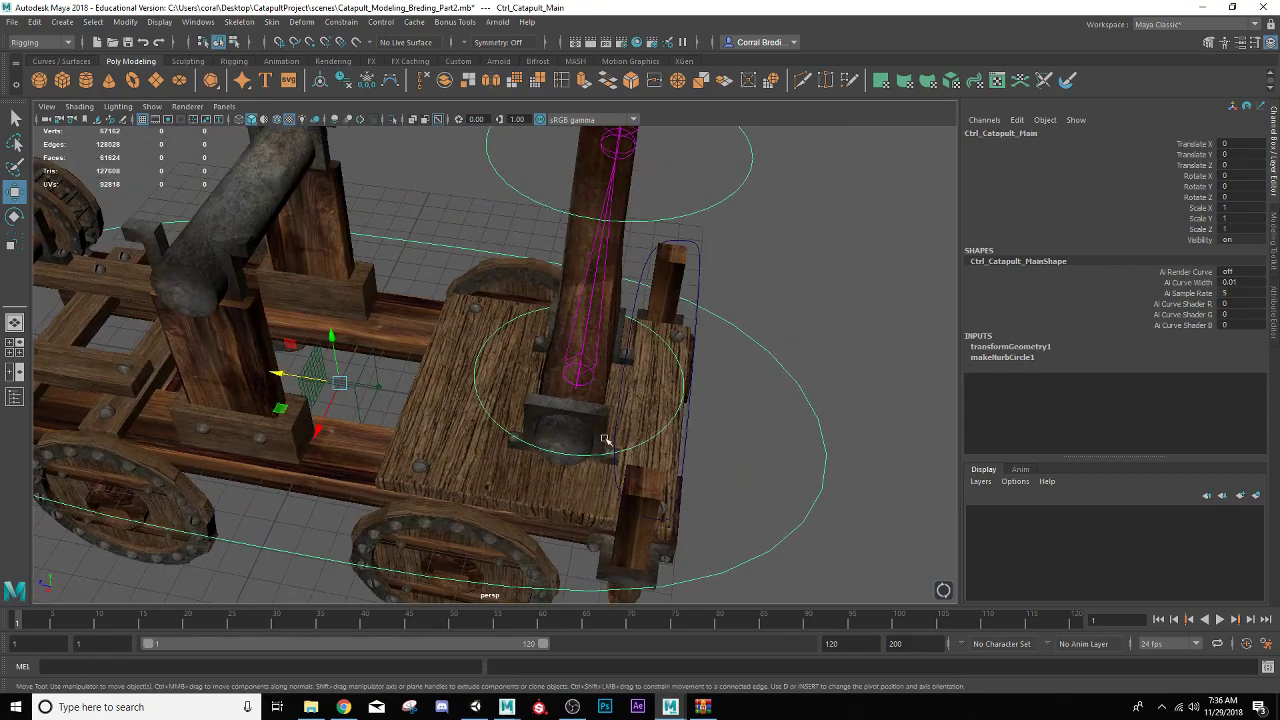
click(688, 436)
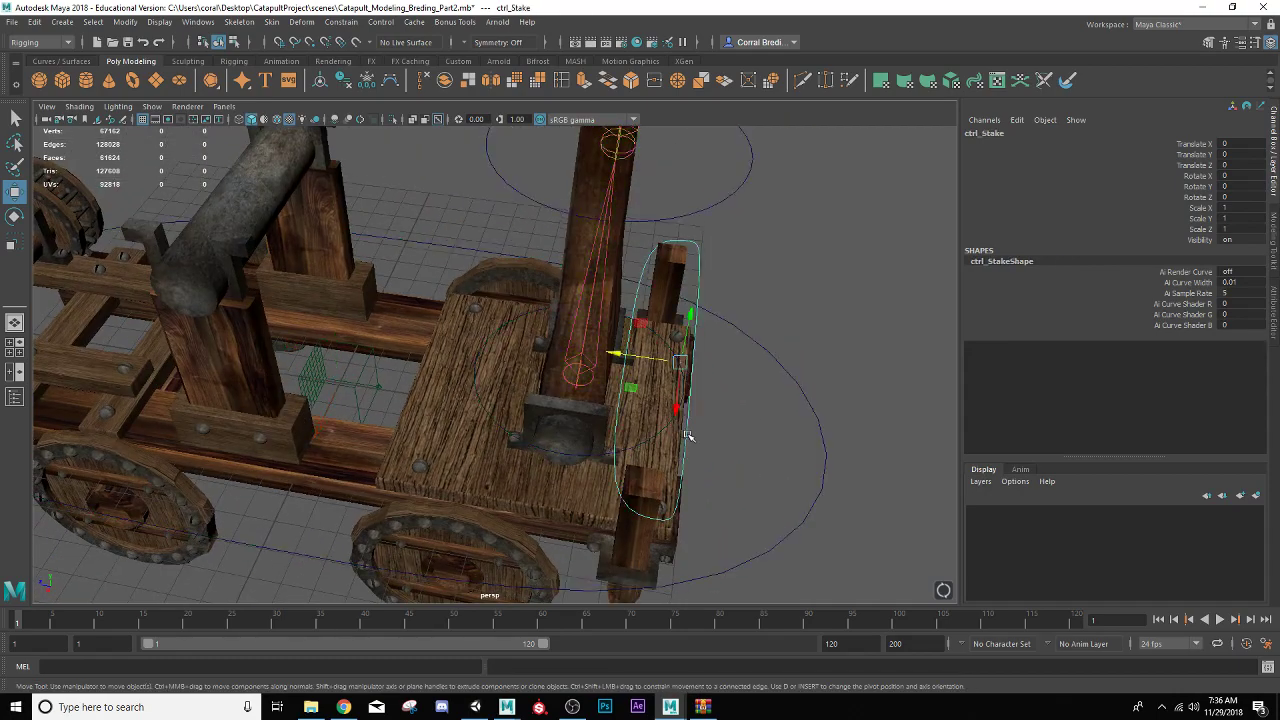
click(756, 557)
key(Down)
click(759, 556)
alt+right_drag(757, 551, 643, 435)
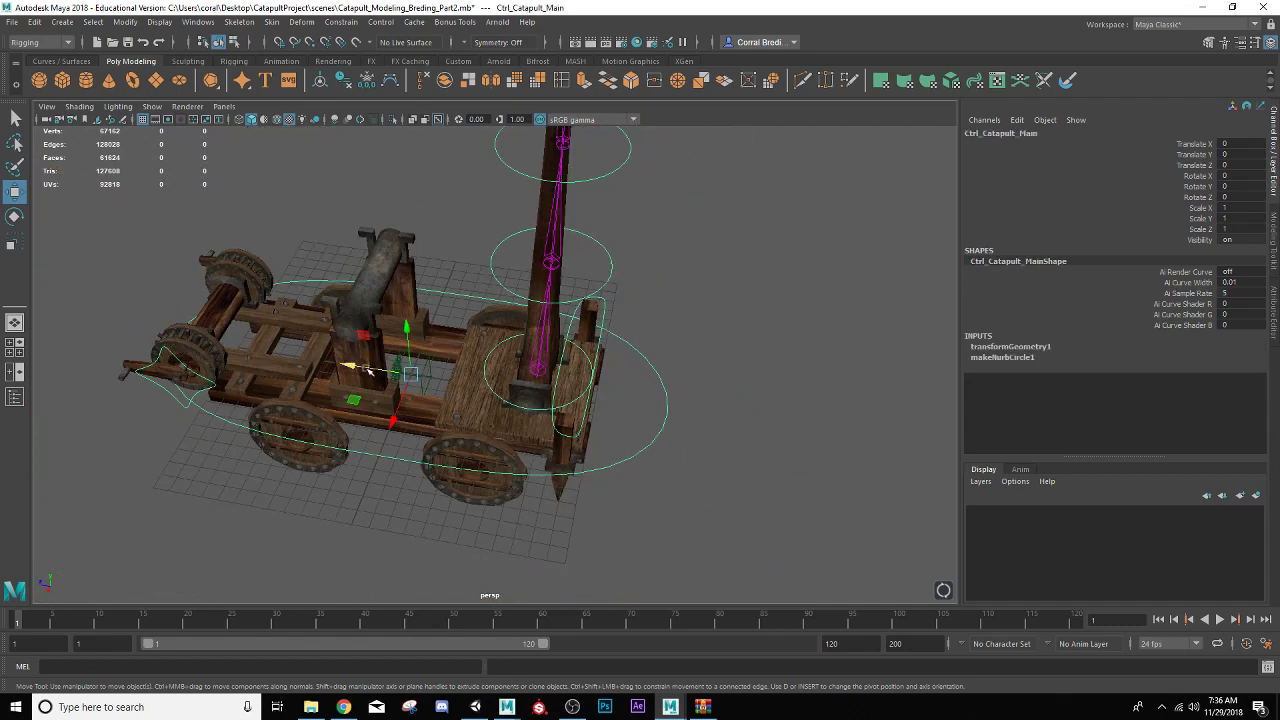
- Move the Ctrl_Catapult_Main circle about -30.9 along Z and pull the FL and RL wheels outward about 2.4 and 2.9 along X
drag(368, 370, 337, 435)
alt+middle_drag(309, 492, 486, 397)
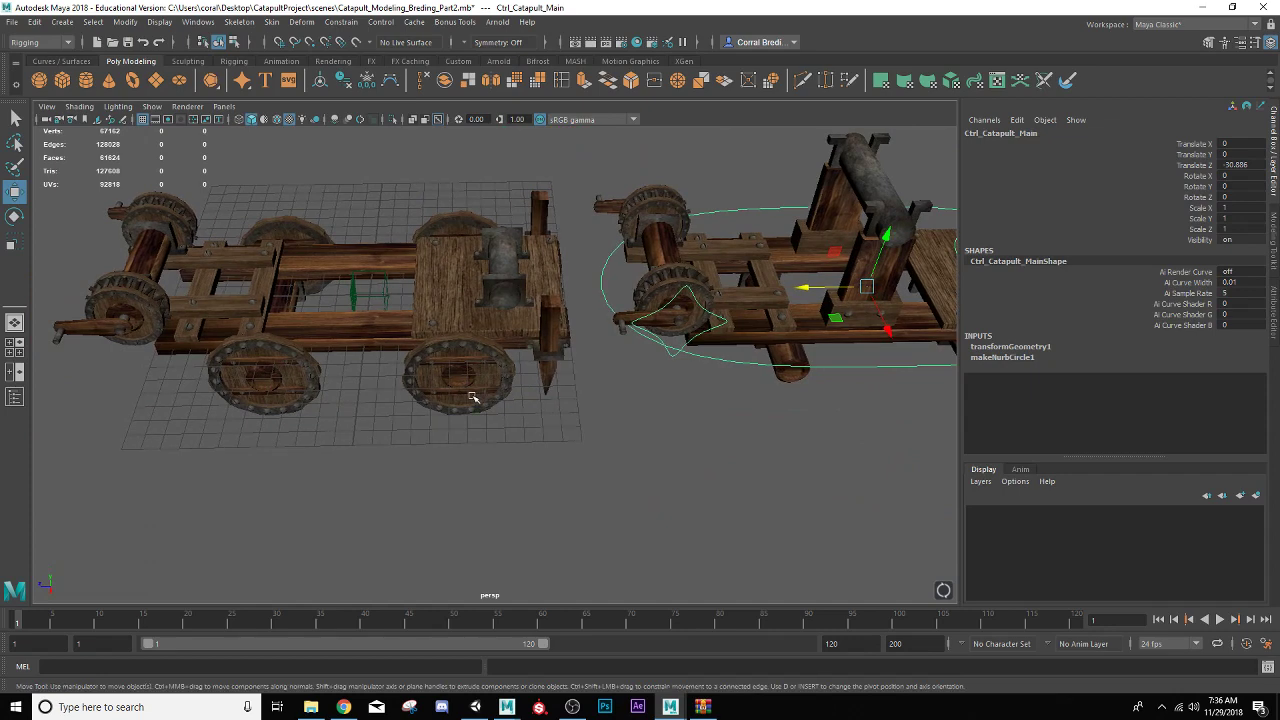
click(473, 398)
alt+drag(473, 398, 534, 471)
mouse_move(423, 434)
alt+mouse_down()
mouse_move(461, 465)
mouse_move(436, 436)
alt+mouse_up()
click(433, 443)
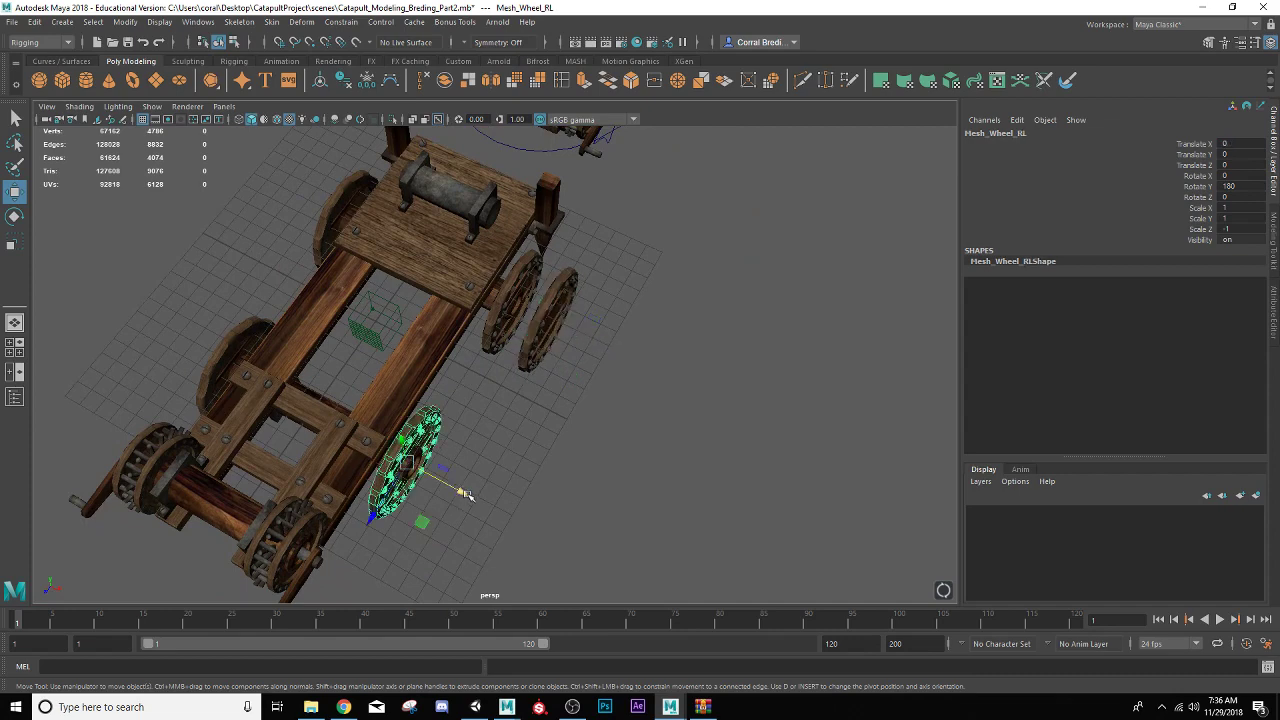
drag(466, 494, 583, 423)
- Pull the Mesh_Wheel_RR and Mesh_Wheel_FR wheels outward by about -3.7 and -4.3 along X
click(413, 385)
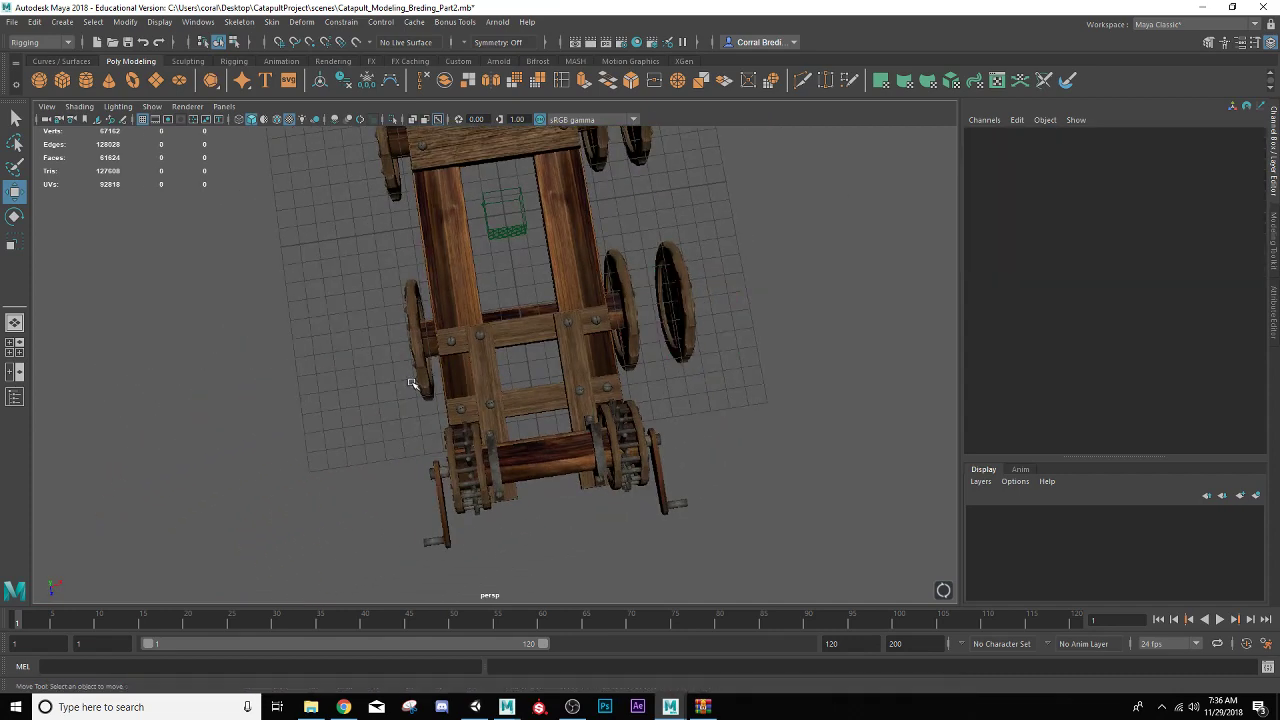
click(415, 383)
drag(479, 340, 402, 342)
alt+middle_drag(384, 202, 480, 336)
click(483, 311)
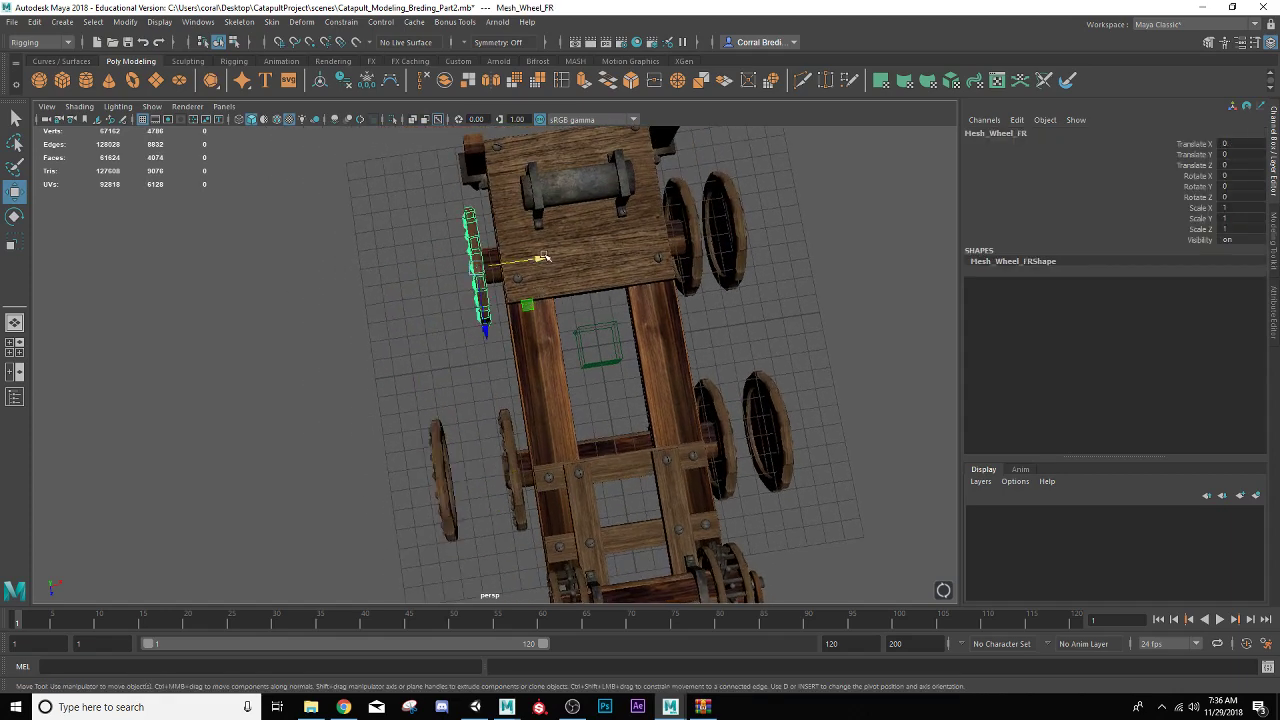
drag(541, 258, 545, 340)
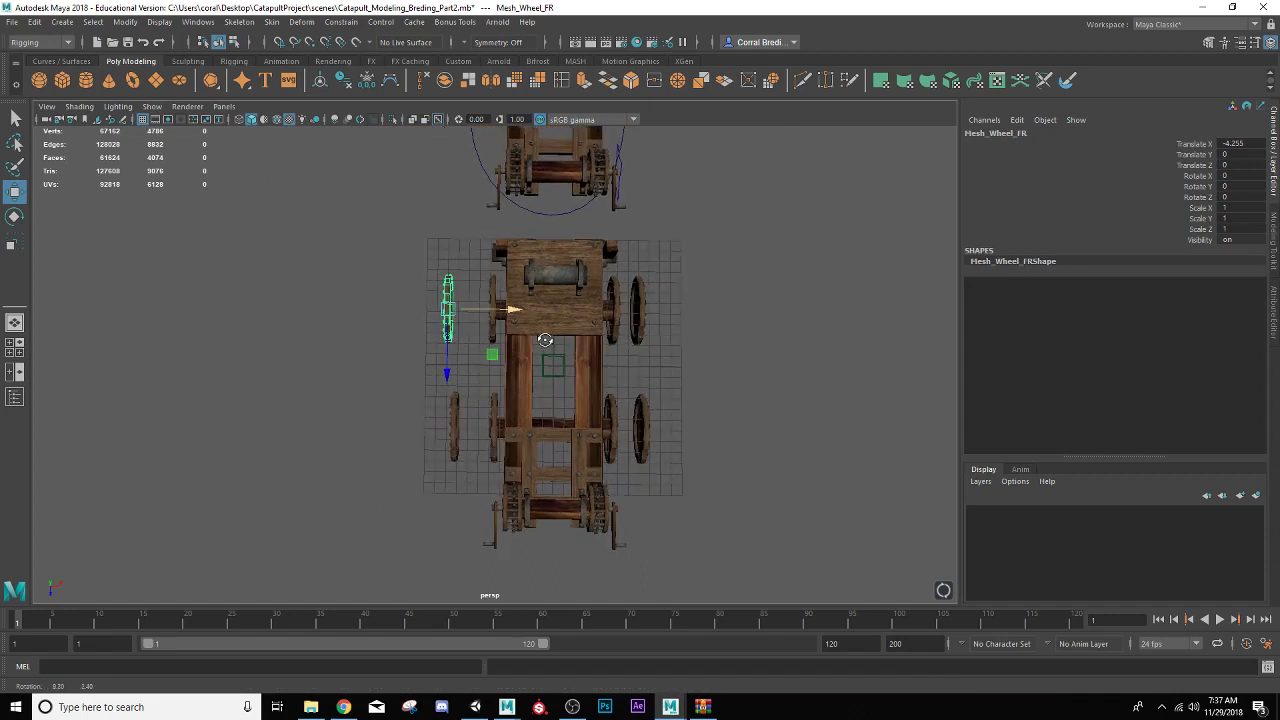
- Delete the duplicate catapult body between the separated wheels and reset the Ctrl_Catapult_Main circle's Translate Z to 0
drag(465, 236, 622, 548)
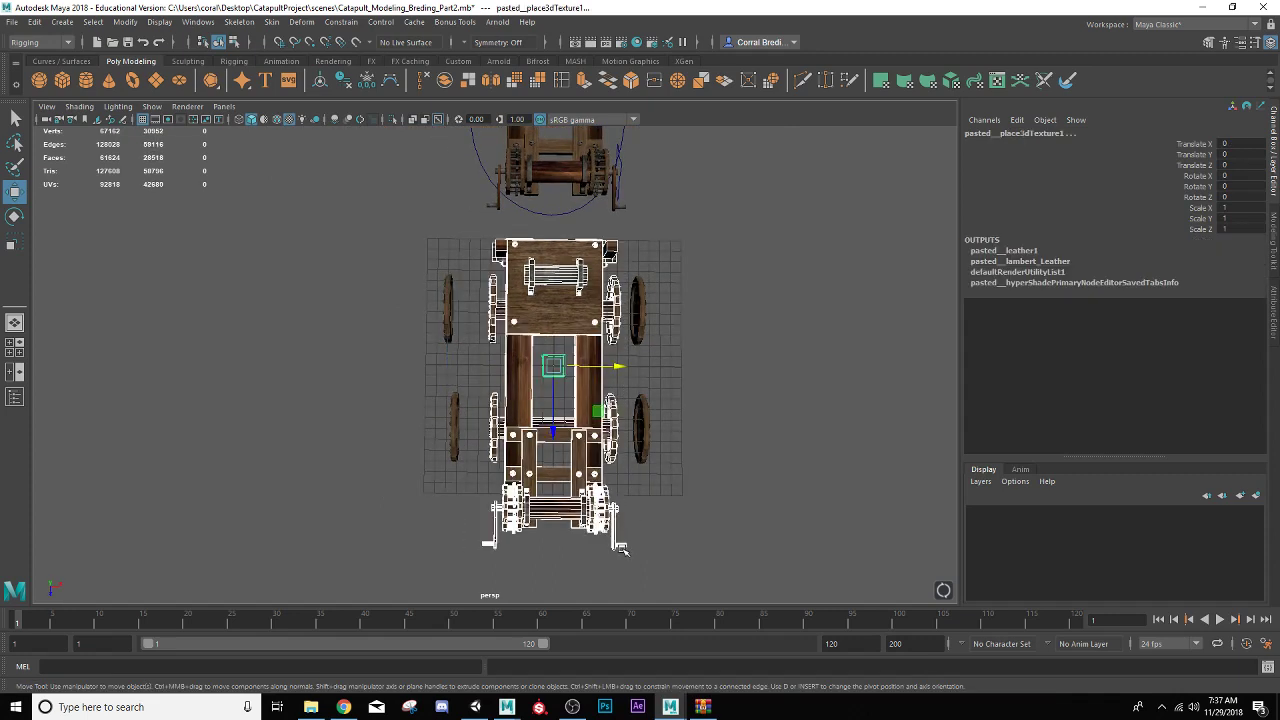
key(Delete)
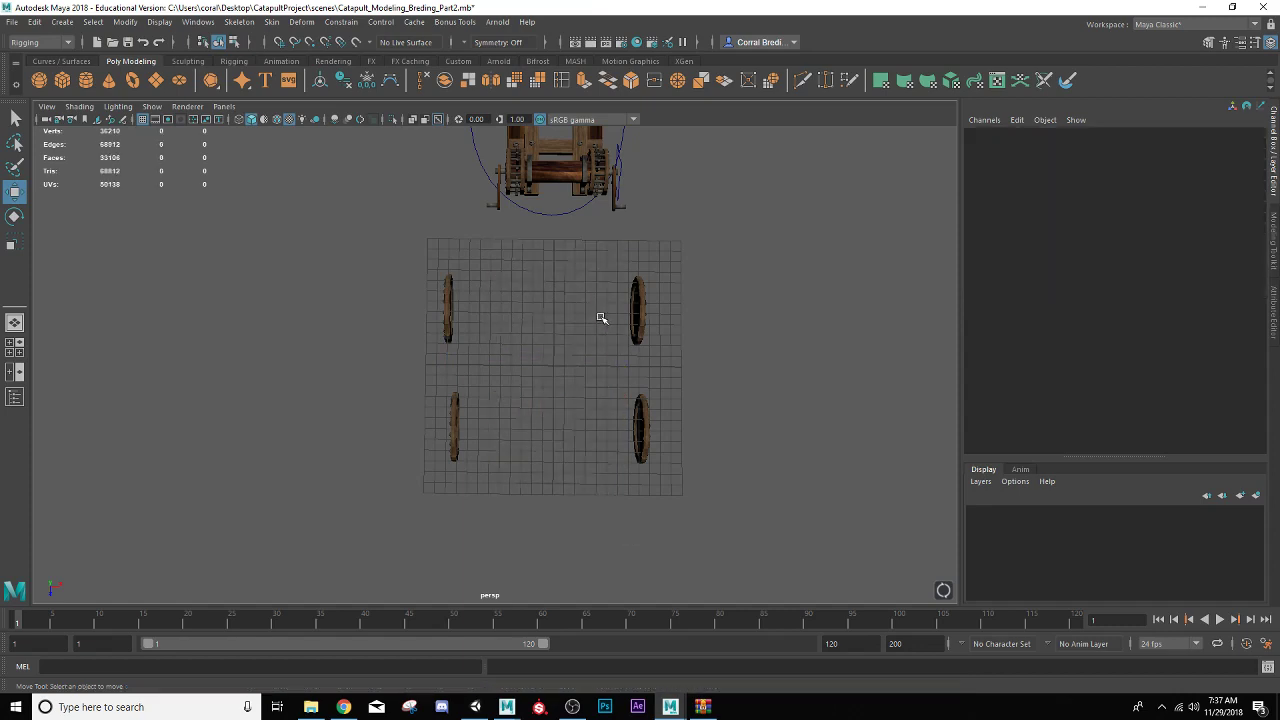
alt+drag(603, 314, 566, 323)
click(578, 245)
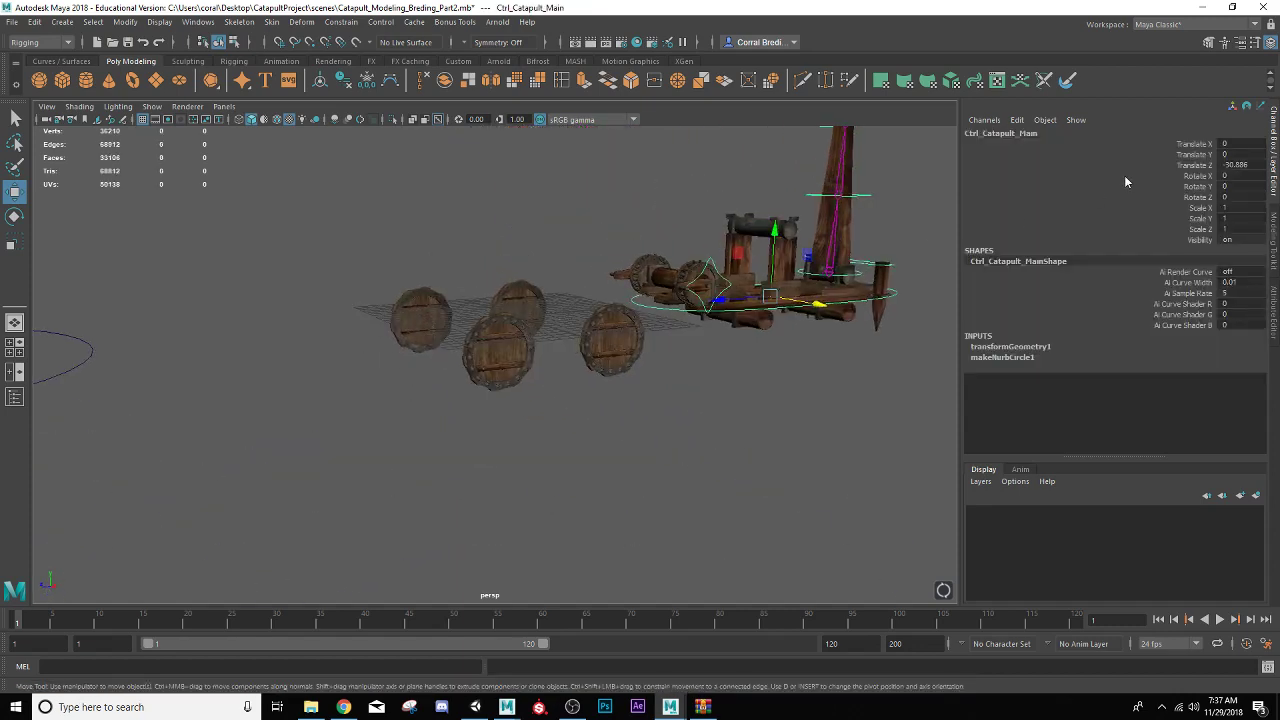
double_click(1238, 164)
text(0)
key(Return)
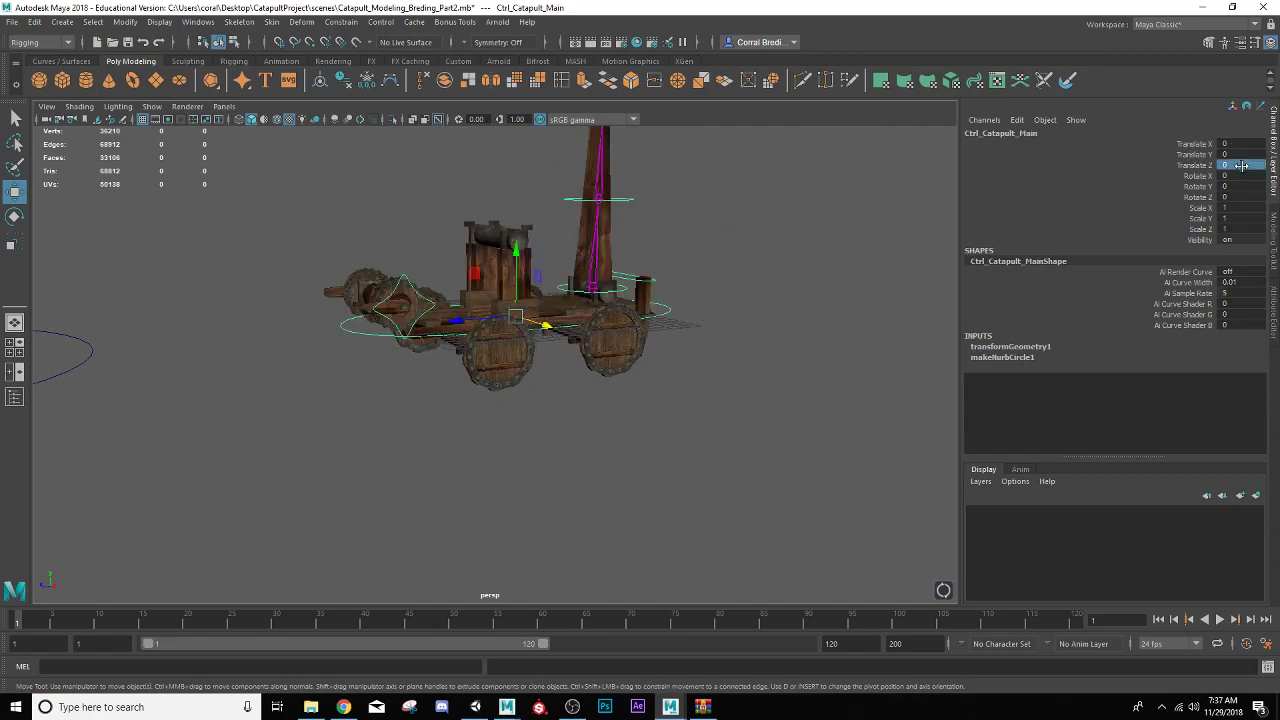
- Set Translate X to 0 for both the Mesh_Wheel_RL and Mesh_Wheel_FL wheels
scroll(446, 434, up, 6)
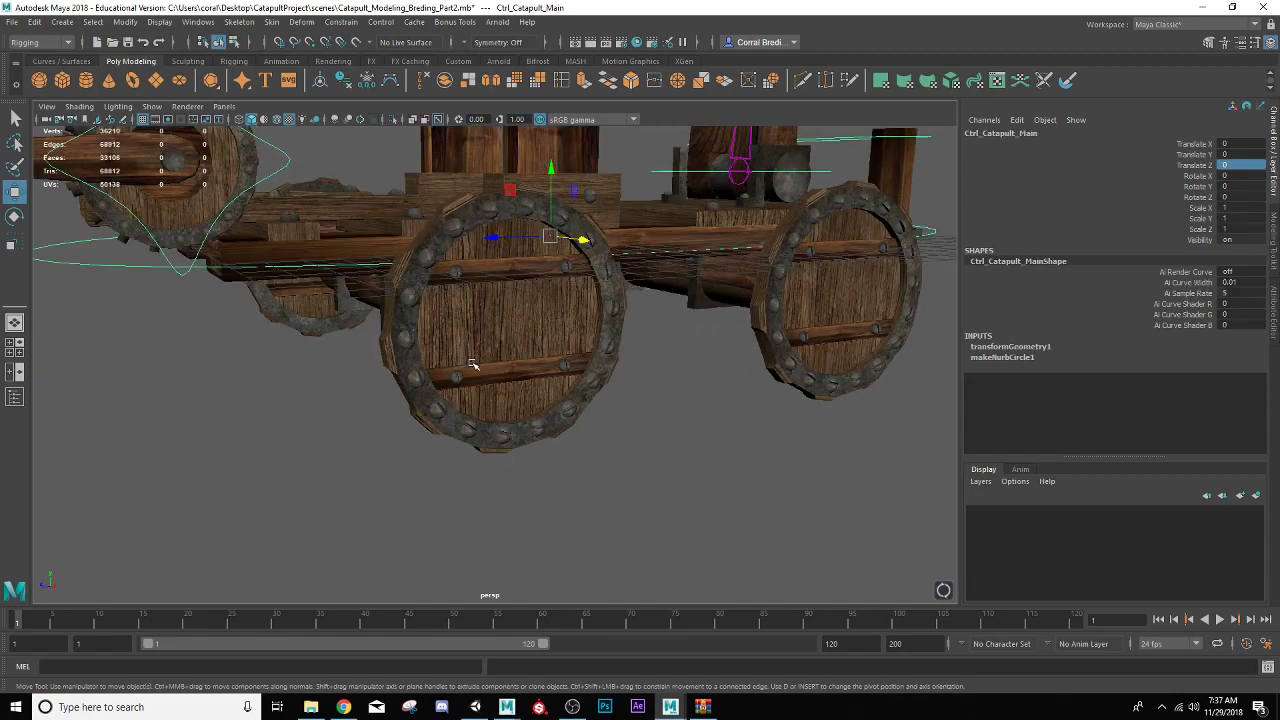
alt+drag(474, 366, 621, 416)
click(662, 429)
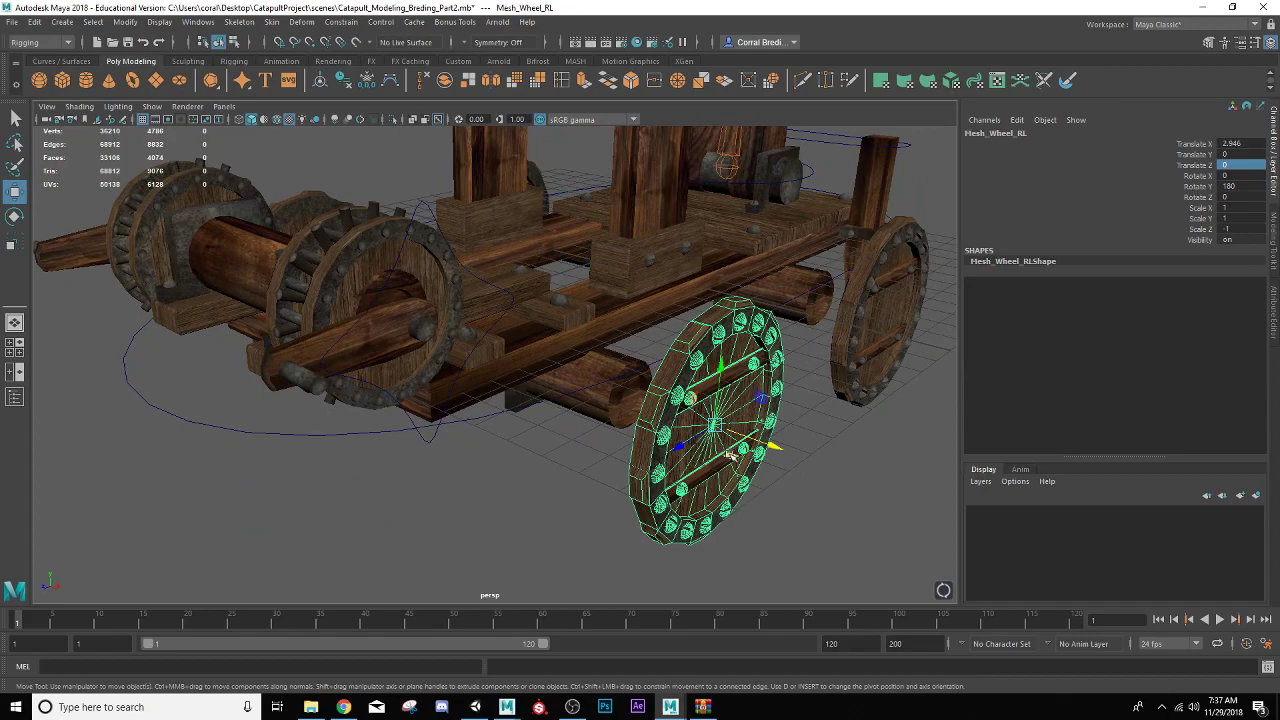
alt+drag(730, 456, 688, 419)
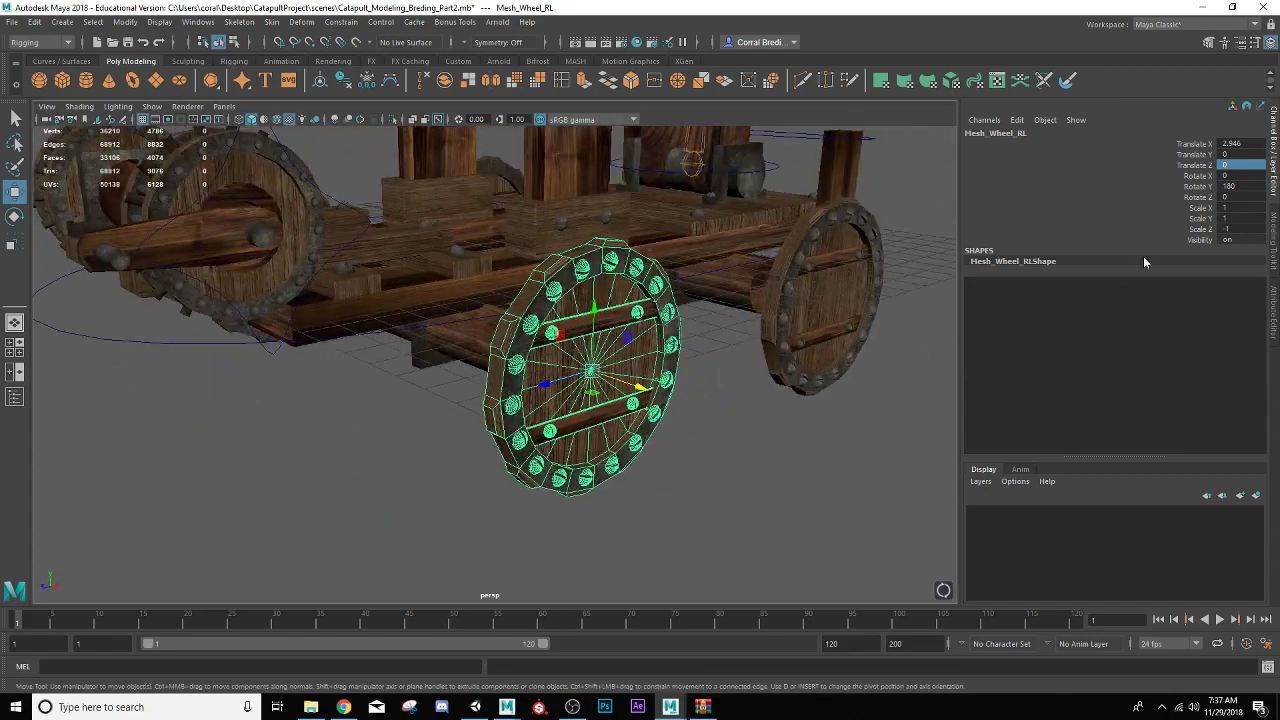
double_click(1253, 142)
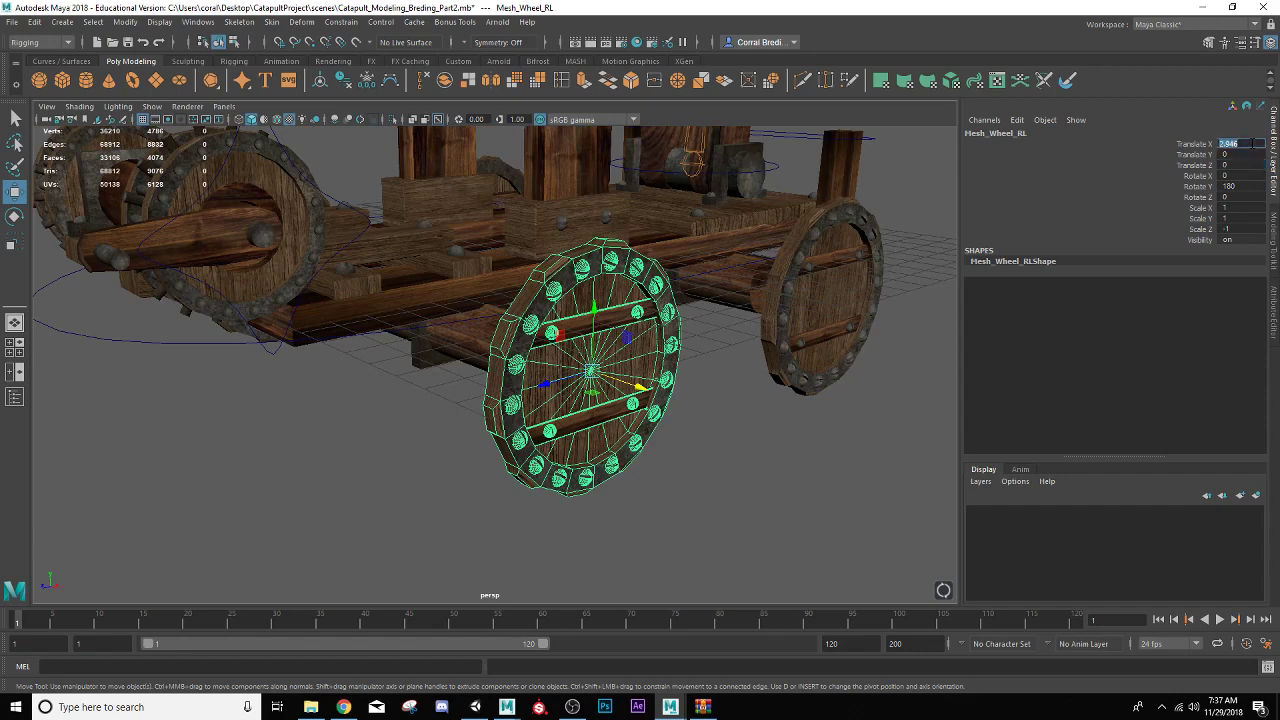
text(0)
key(Tab)
click(805, 338)
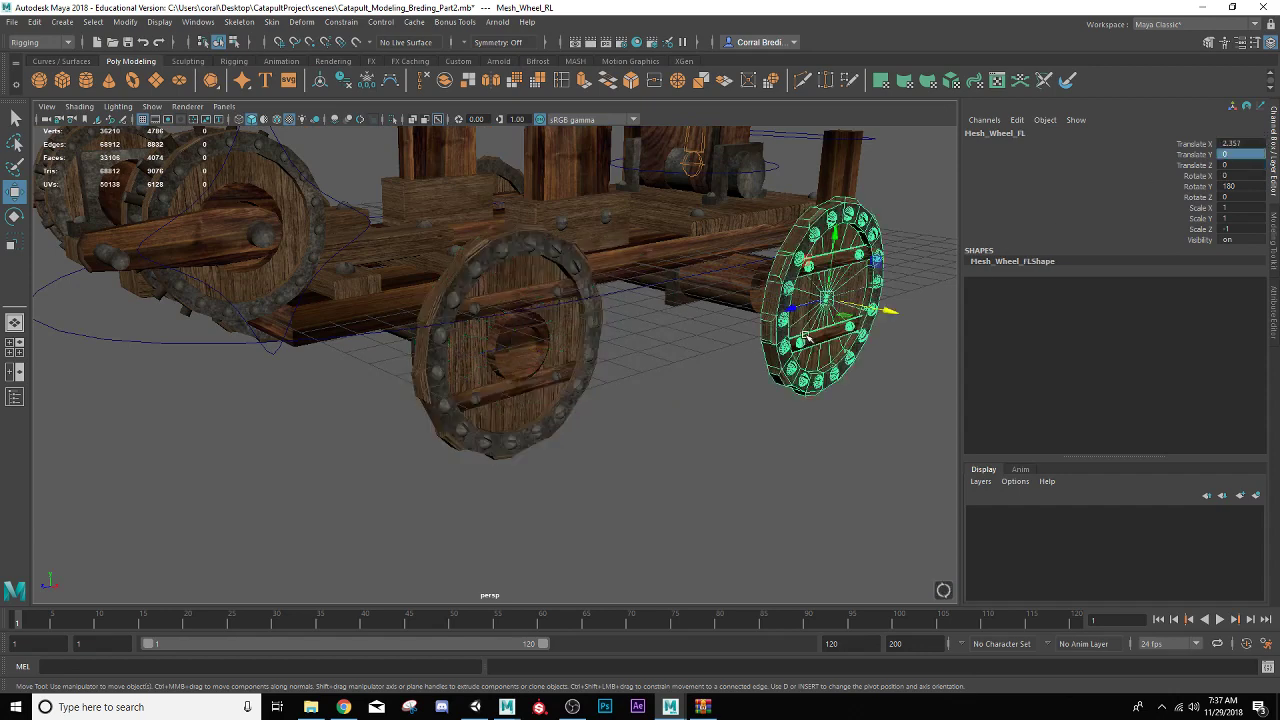
double_click(1248, 143)
text(0)
key(Tab)
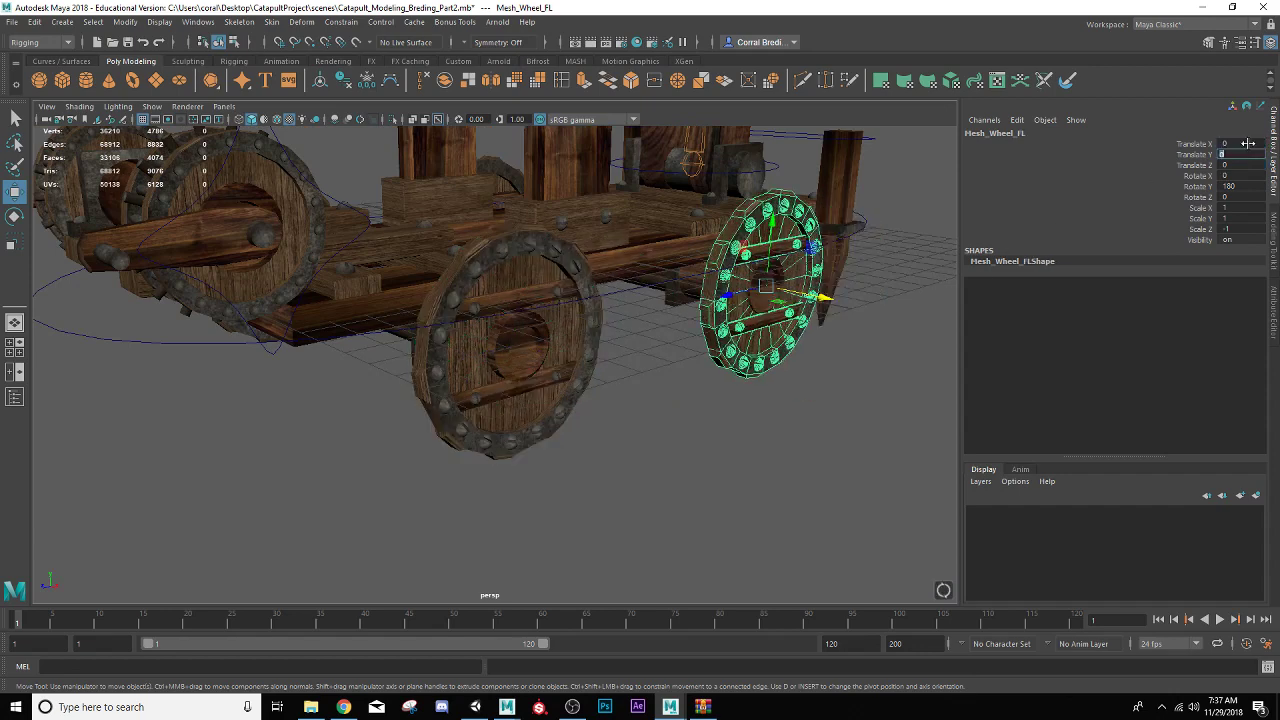
- Set Translate X to 0 for both the Mesh_Wheel_RR and Mesh_Wheel_FR wheels
alt+drag(362, 406, 499, 386)
click(499, 386)
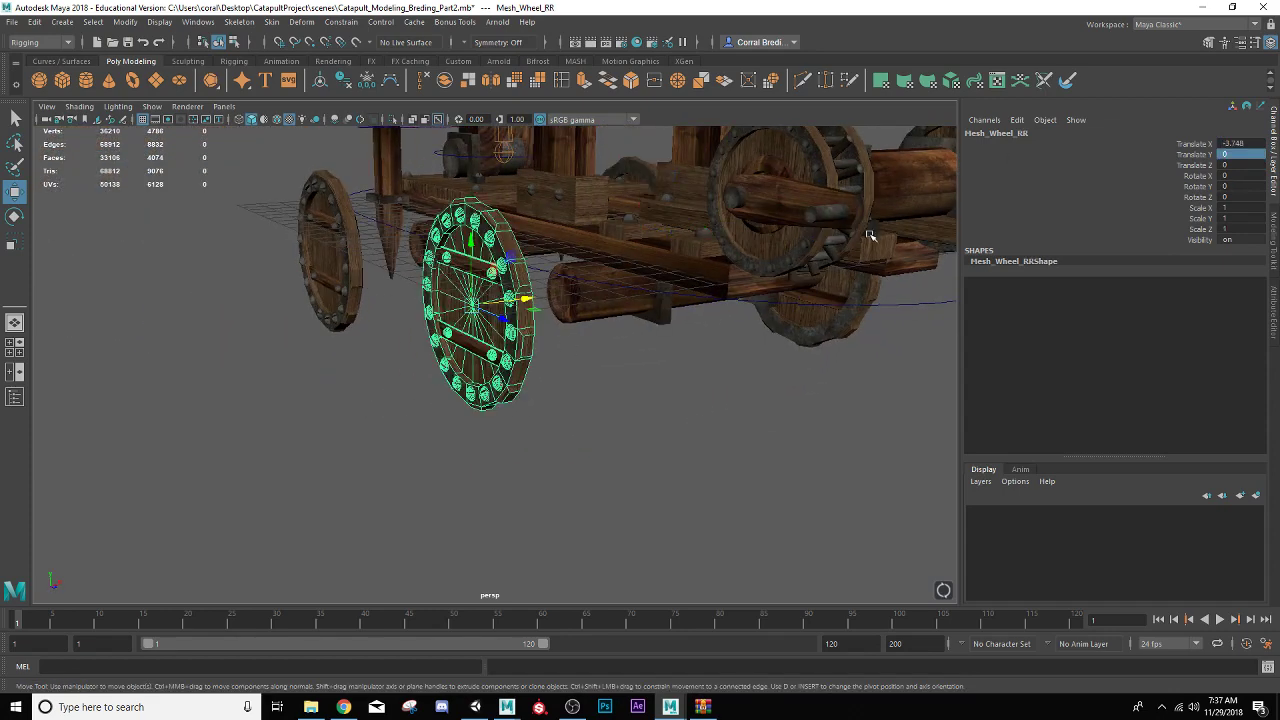
double_click(1253, 143)
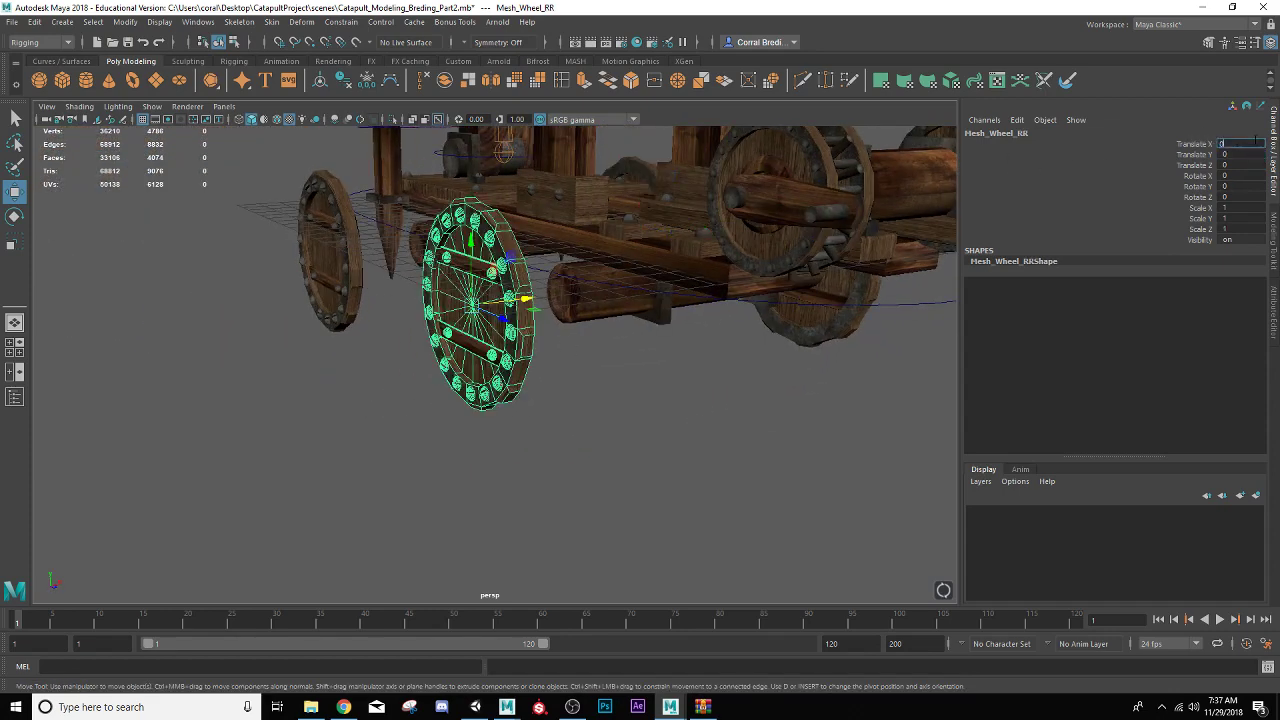
text(0)
key(Tab)
click(340, 311)
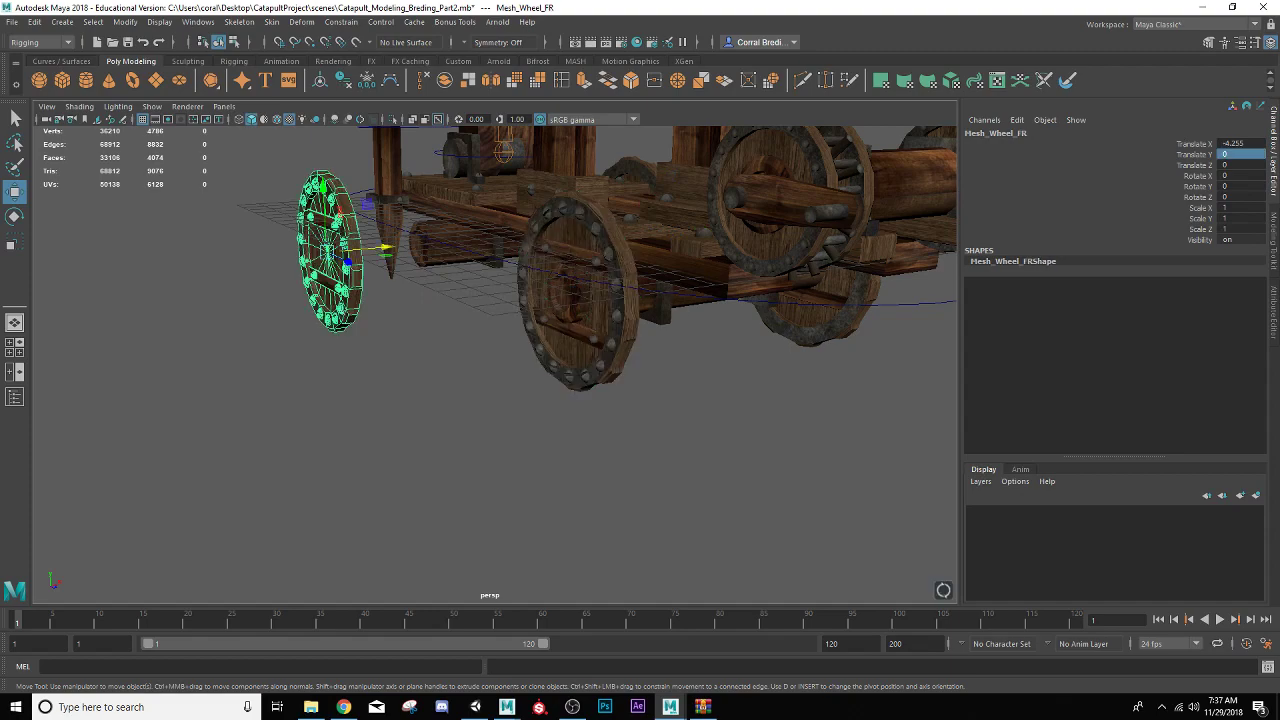
double_click(1236, 143)
text(0)
key(Tab)
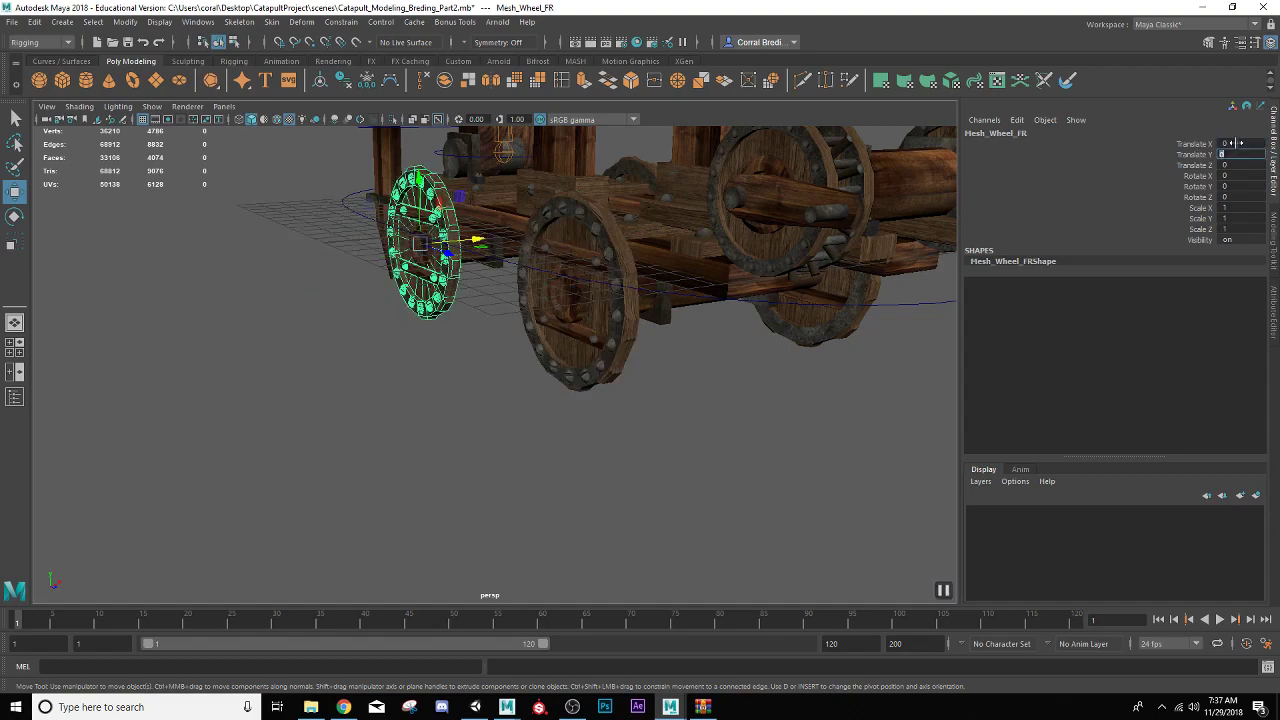
- Parent the four wheel meshes FR, RR, FL and RL to the Ctrl_Catapult_Main circle
alt+drag(597, 414, 557, 380)
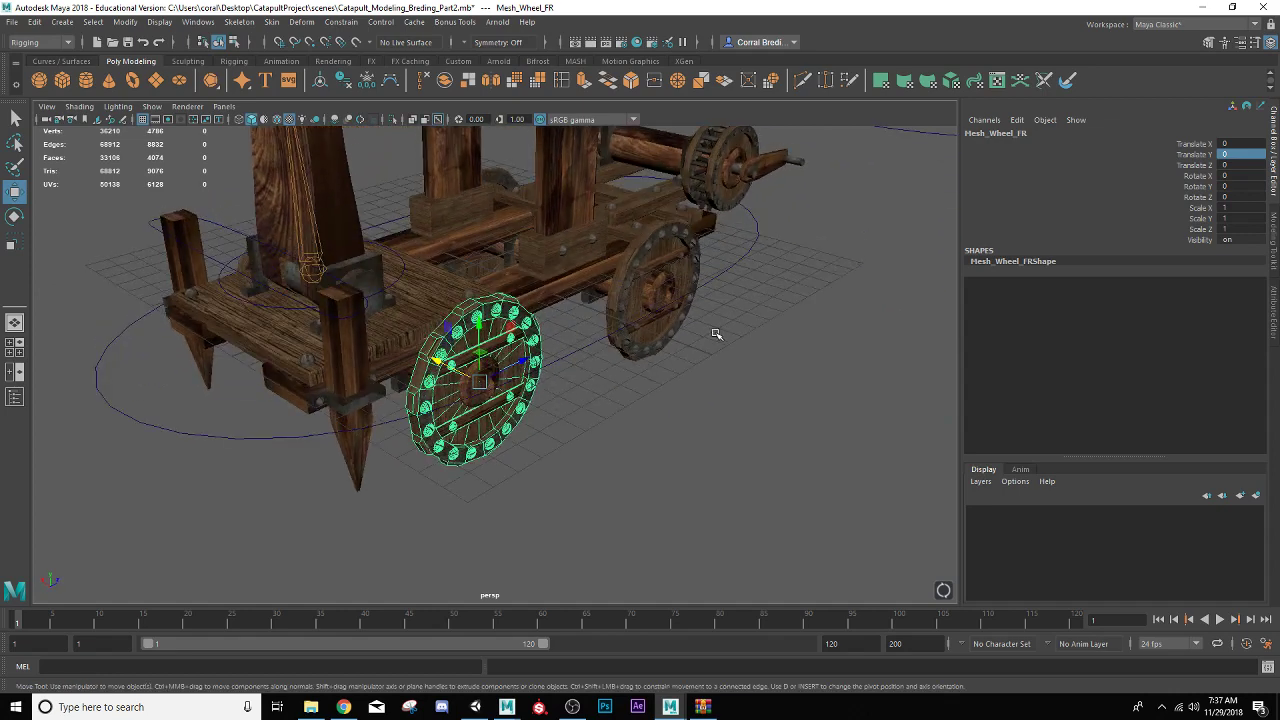
scroll(670, 414, down, 3)
scroll(585, 346, up, 4)
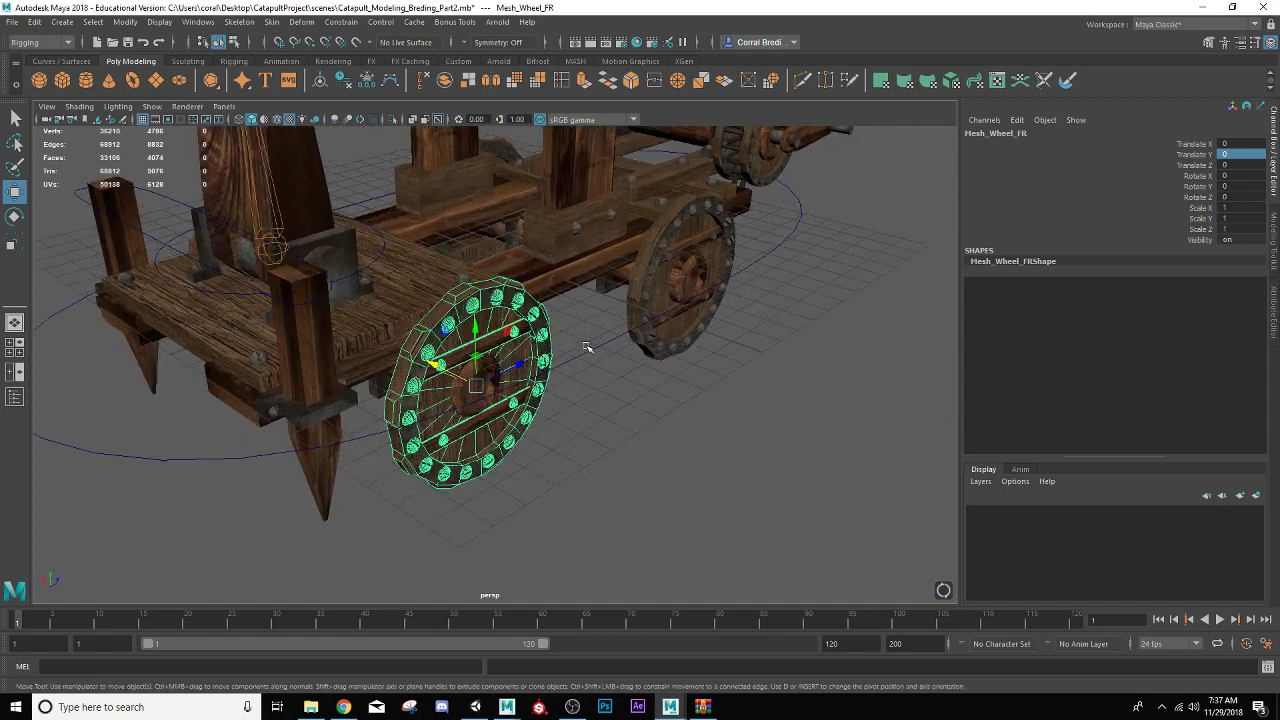
alt+drag(586, 380, 563, 371)
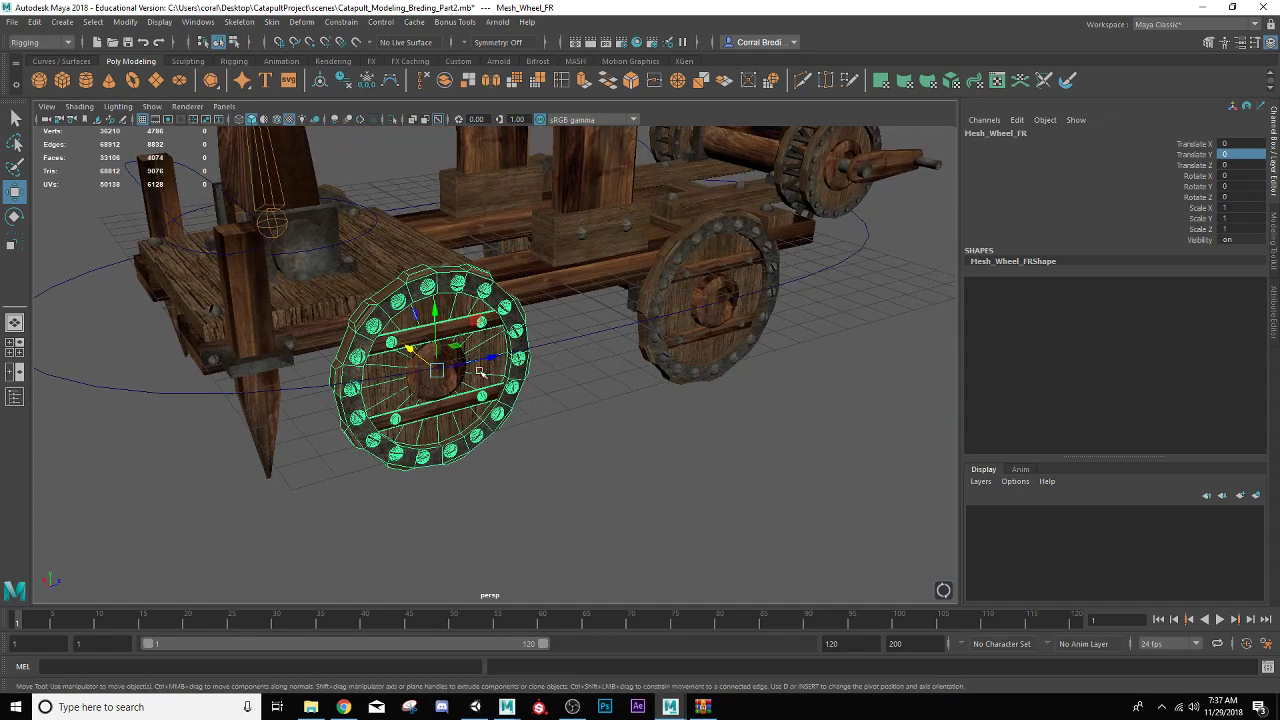
mouse_move(459, 358)
alt+mouse_down()
mouse_move(523, 374)
mouse_move(468, 377)
alt+mouse_up()
shift+click(645, 383)
alt+drag(563, 380, 583, 357)
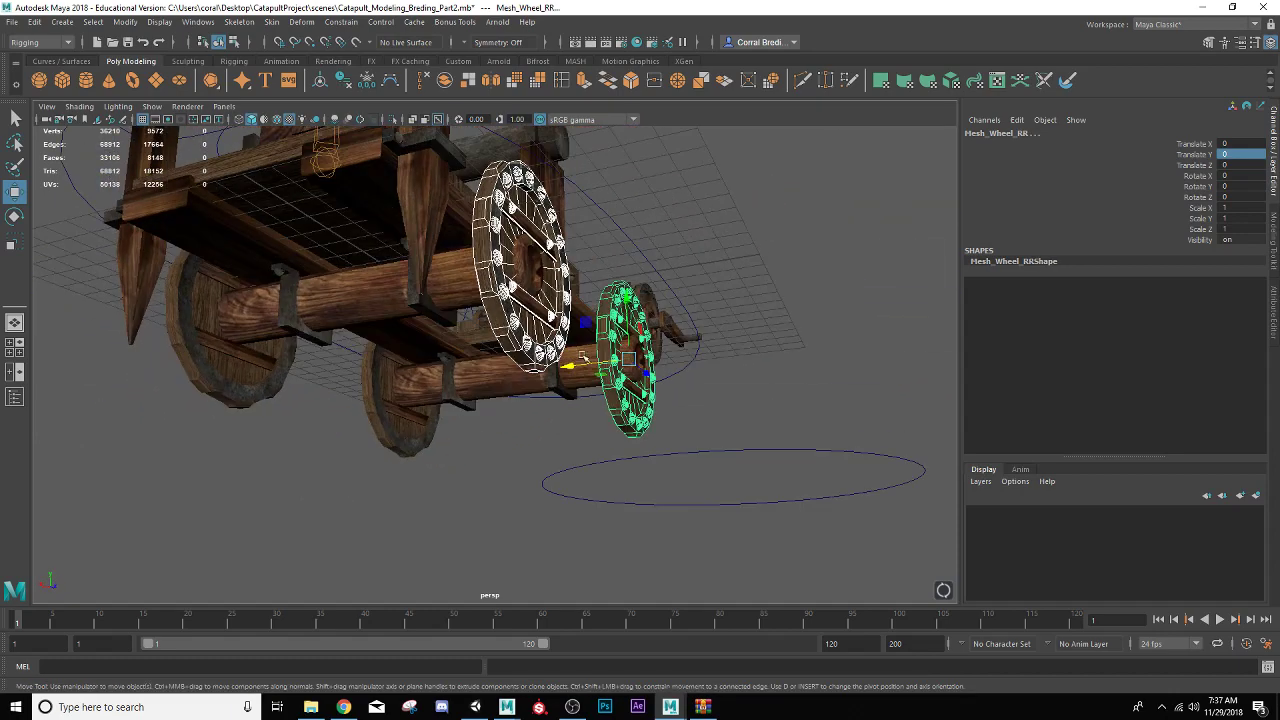
click(195, 381)
shift+click(412, 440)
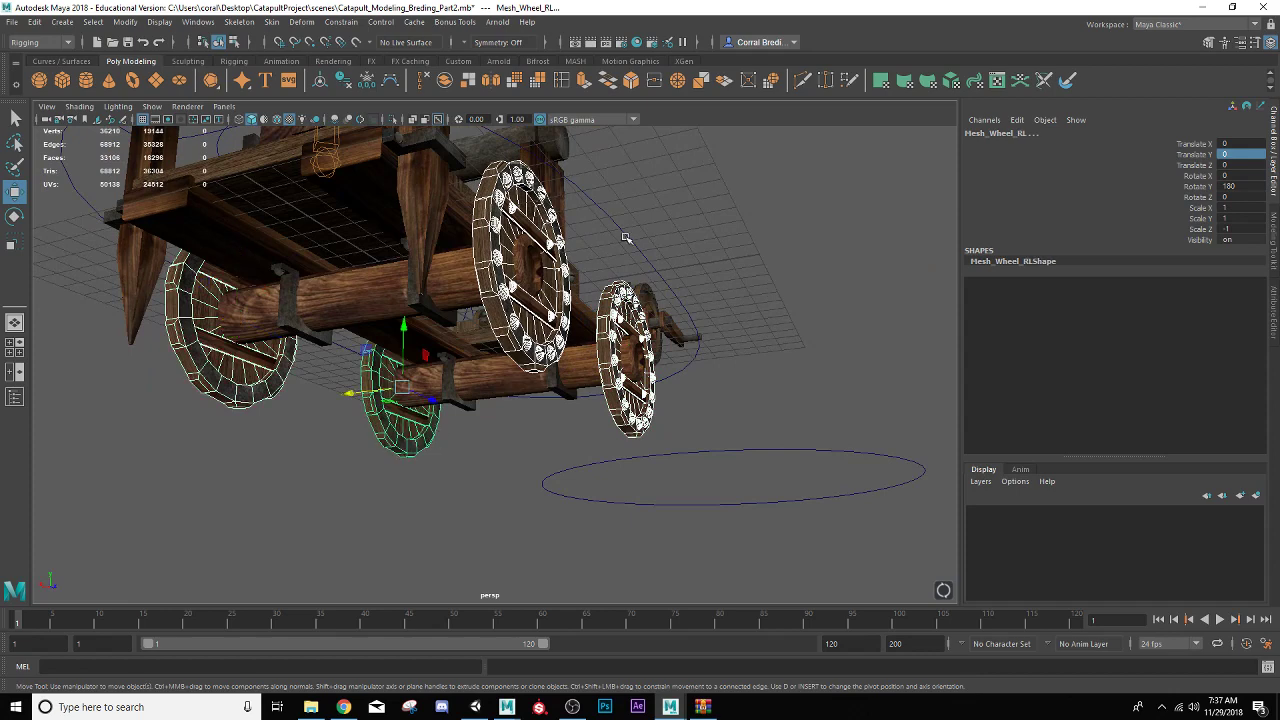
click(628, 240)
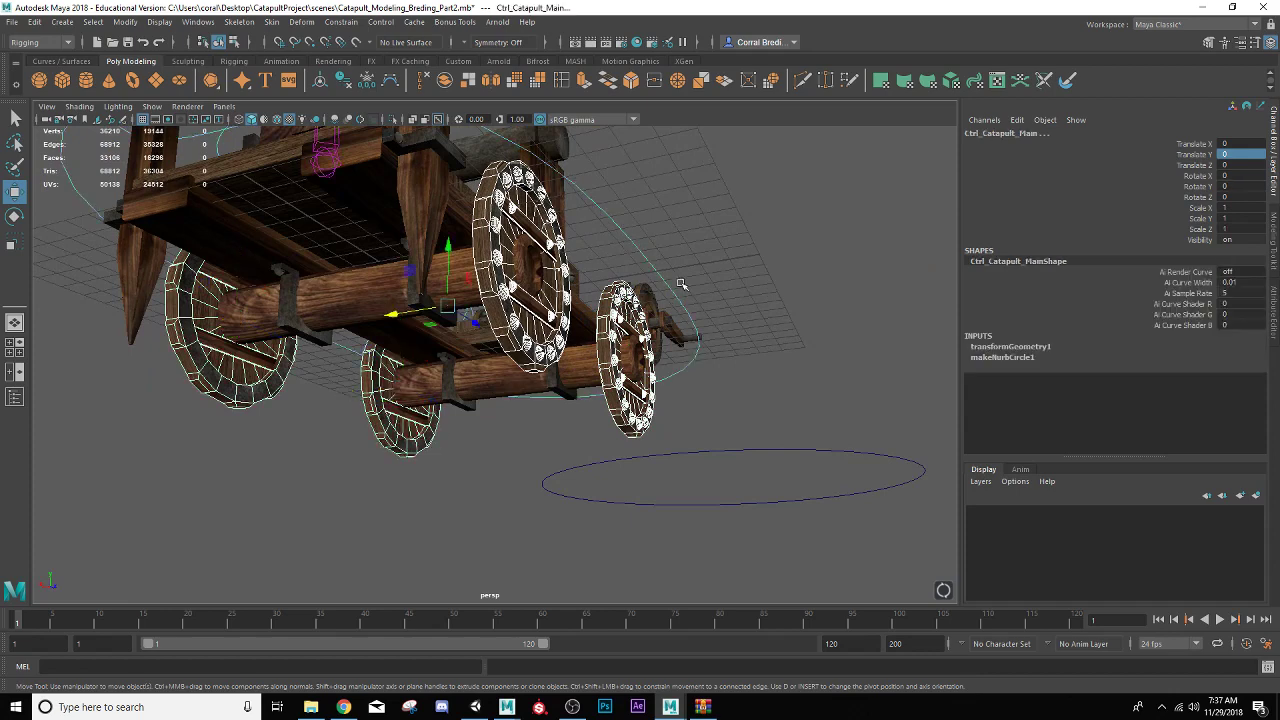
key(p)
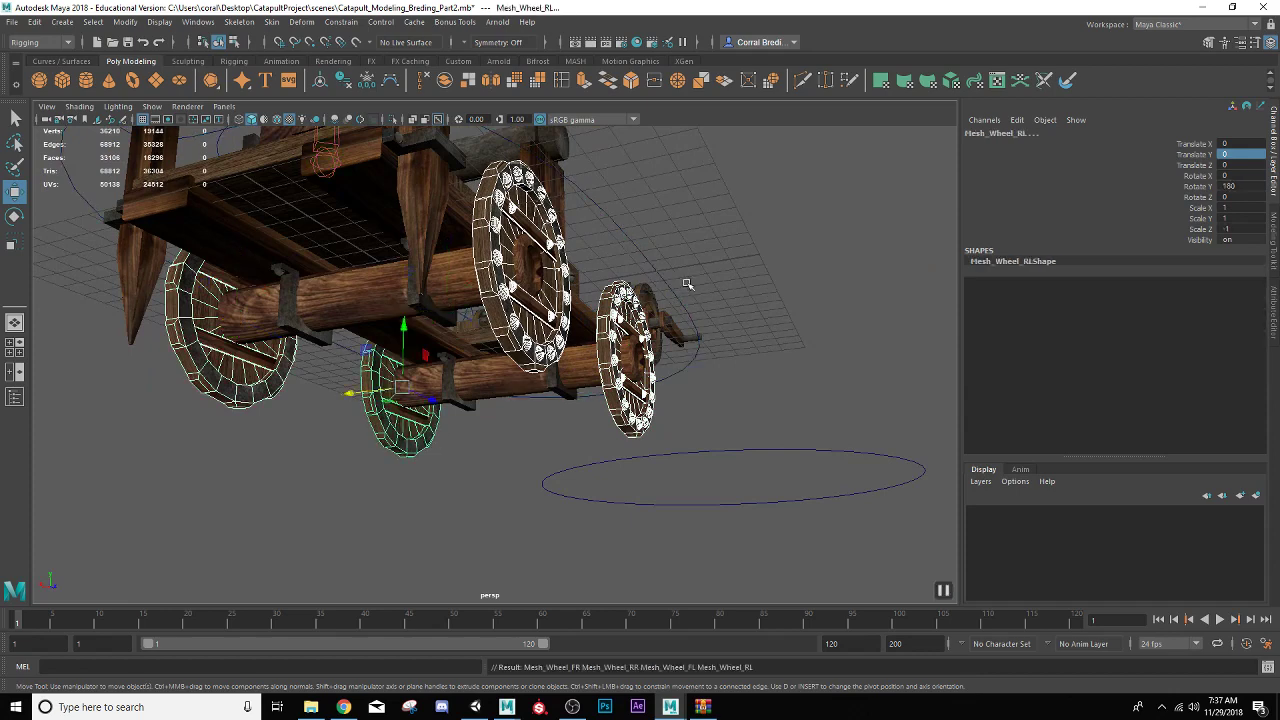
- Test-move the Ctrl_Catapult_Main circle along Z with its parented wheels and undo the moves
click(671, 286)
alt+drag(672, 334, 659, 294)
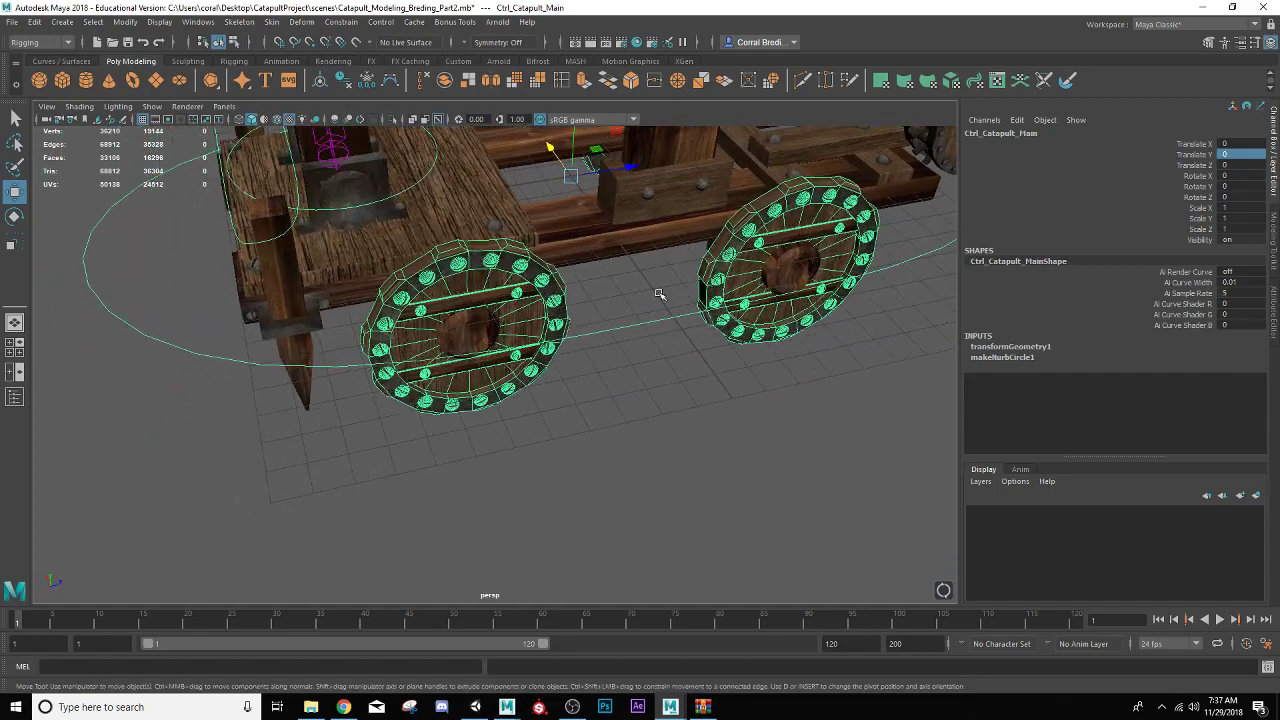
drag(630, 169, 648, 191)
key(ctrl+z)
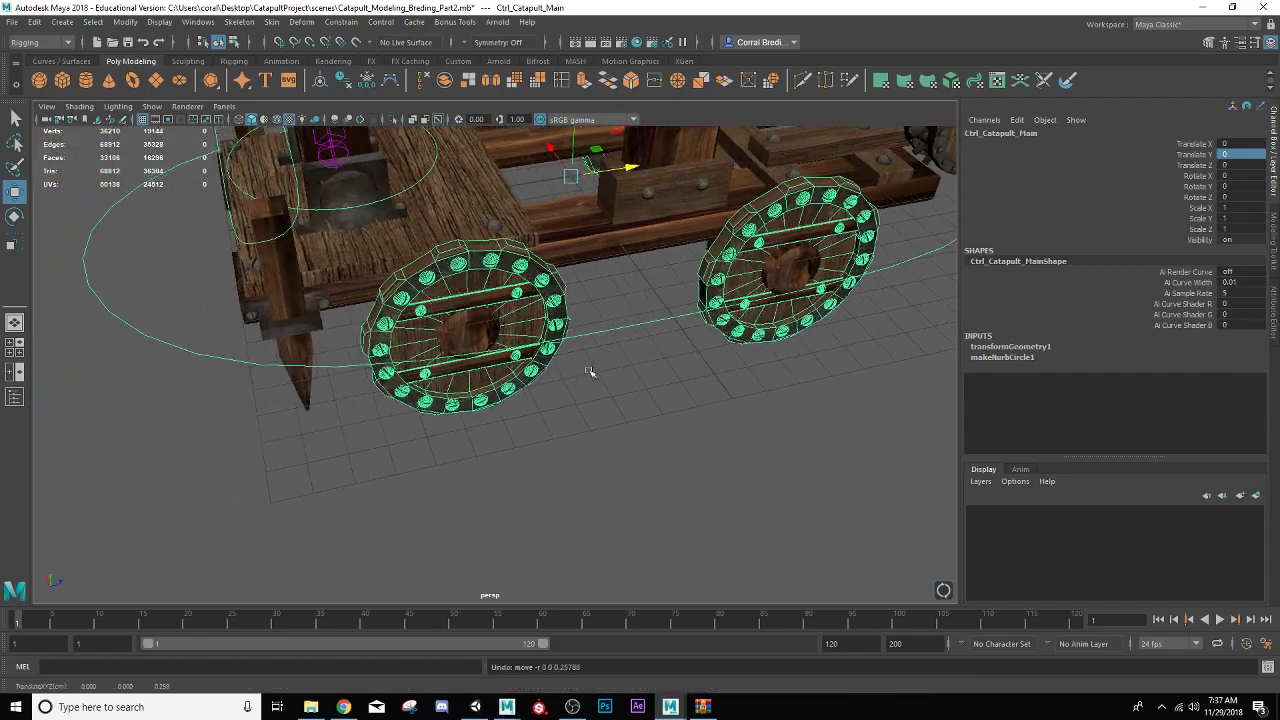
alt+drag(590, 371, 502, 334)
alt+drag(614, 286, 495, 265)
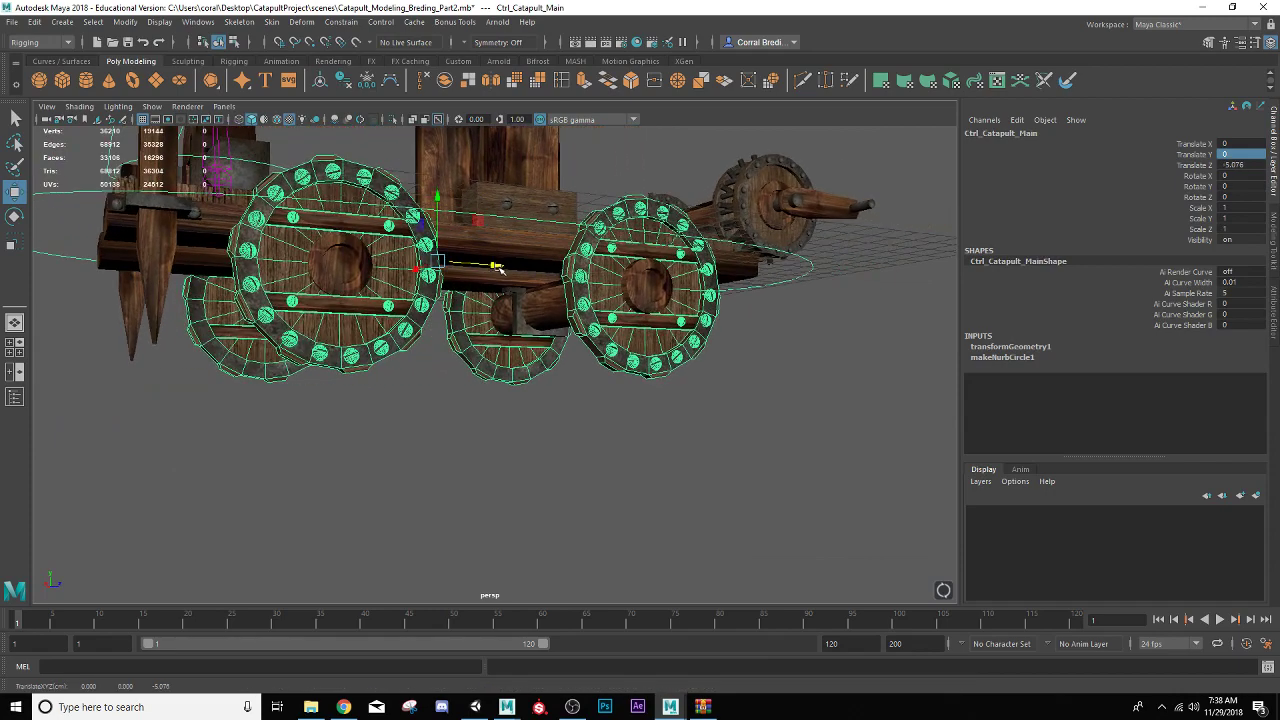
key(ctrl+z)
- Select the Mesh_Wheel_FR wheel and examine its shape and placement on the catapult
alt+drag(584, 342, 558, 357)
click(537, 361)
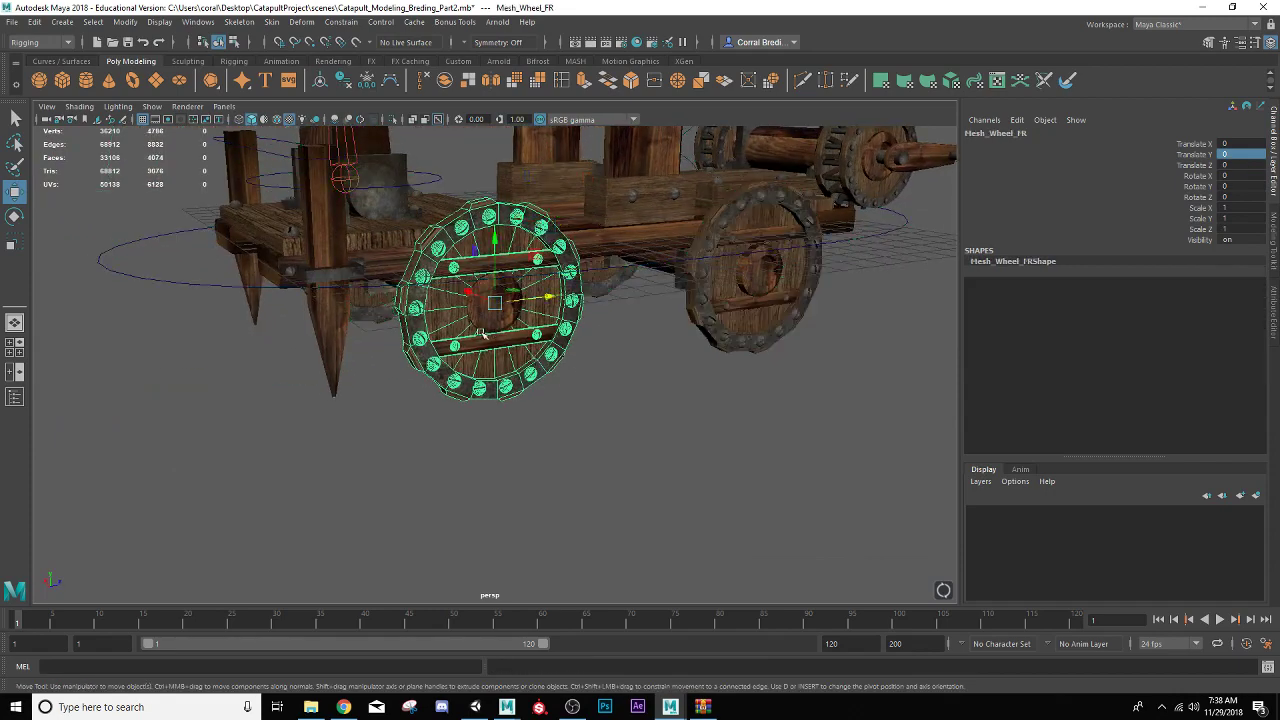
scroll(509, 333, up, 4)
alt+middle_drag(517, 331, 566, 366)
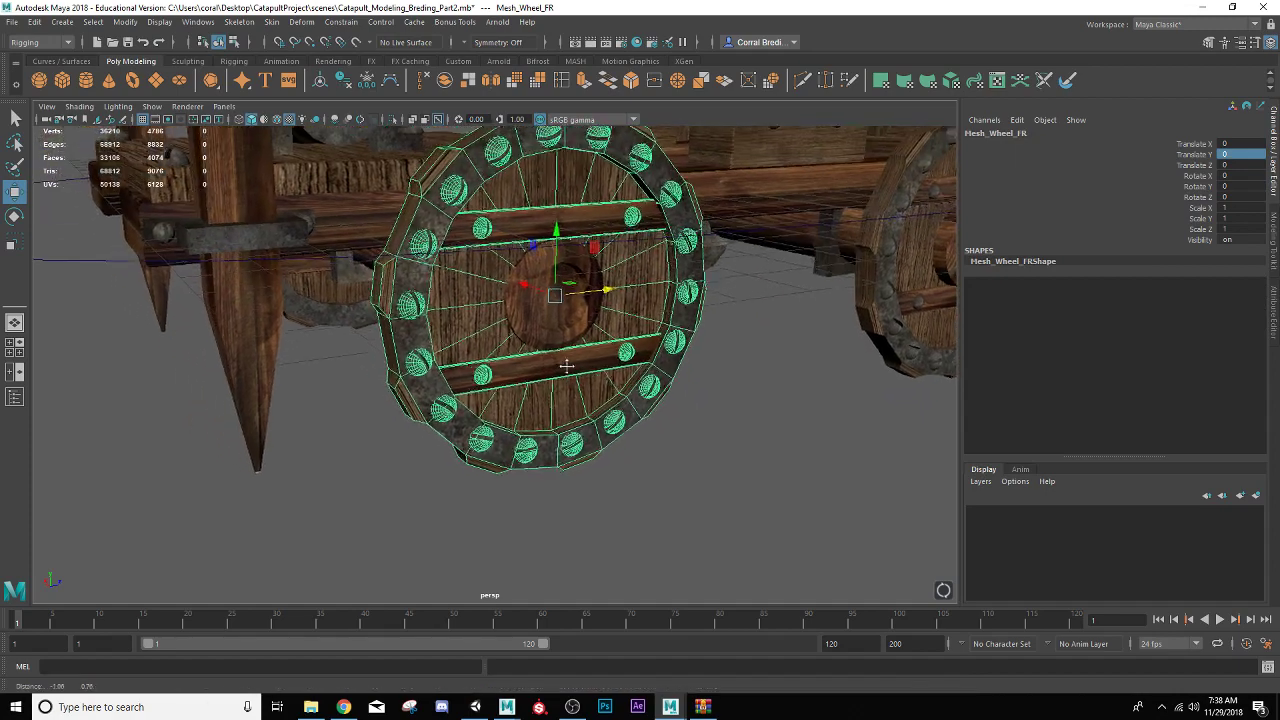
alt+drag(566, 366, 595, 343)
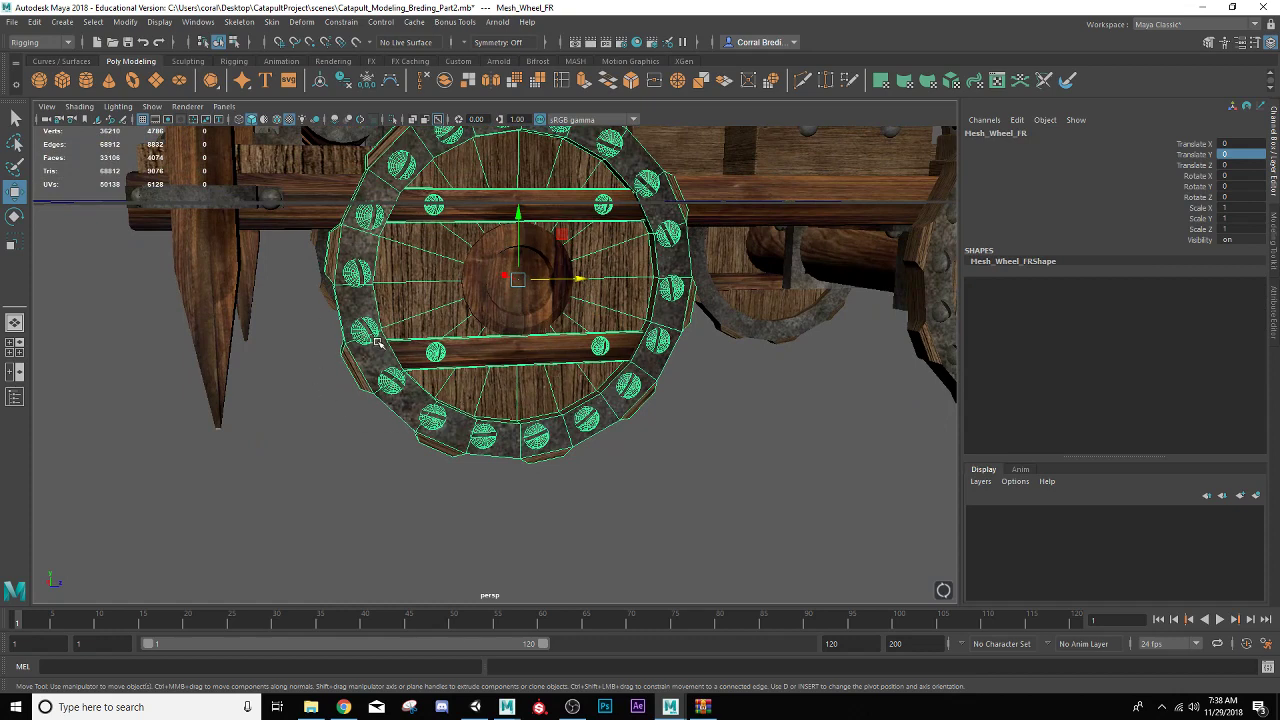
scroll(649, 517, down, 5)
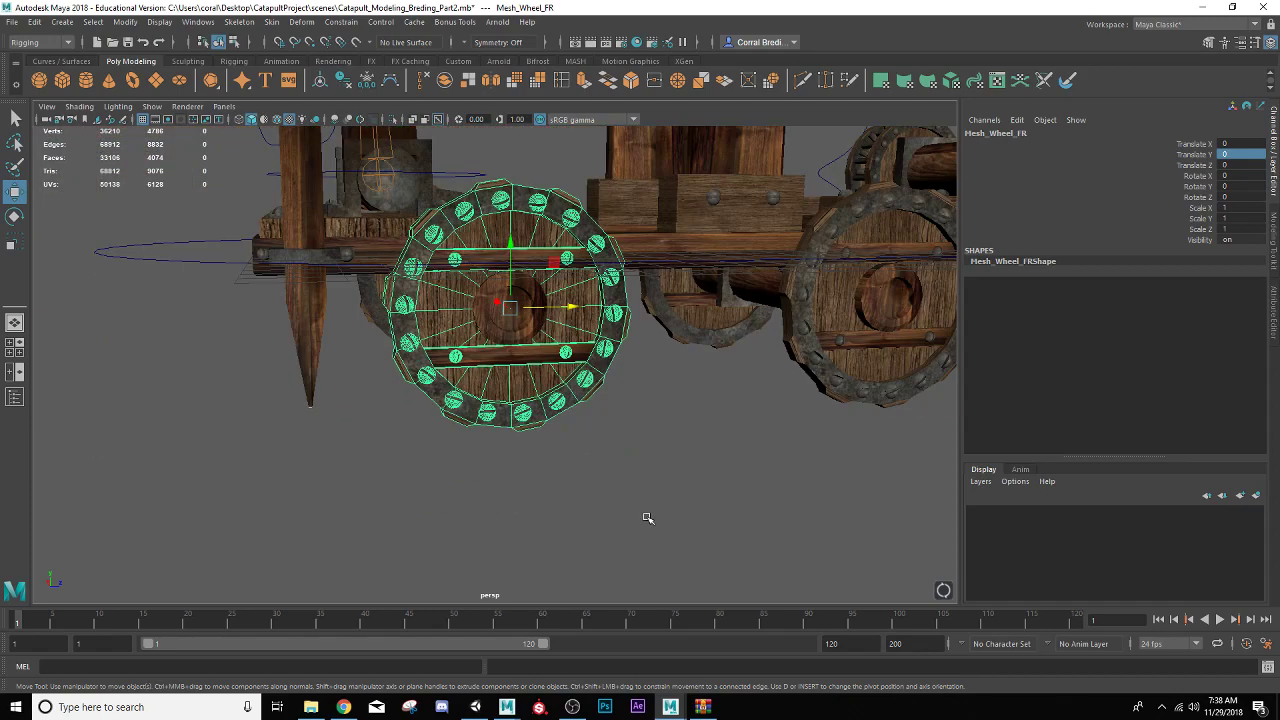
scroll(647, 517, down, 2)
mouse_move(656, 462)
alt+mouse_down()
mouse_move(632, 480)
mouse_move(671, 468)
mouse_move(717, 485)
mouse_move(675, 477)
alt+mouse_up()
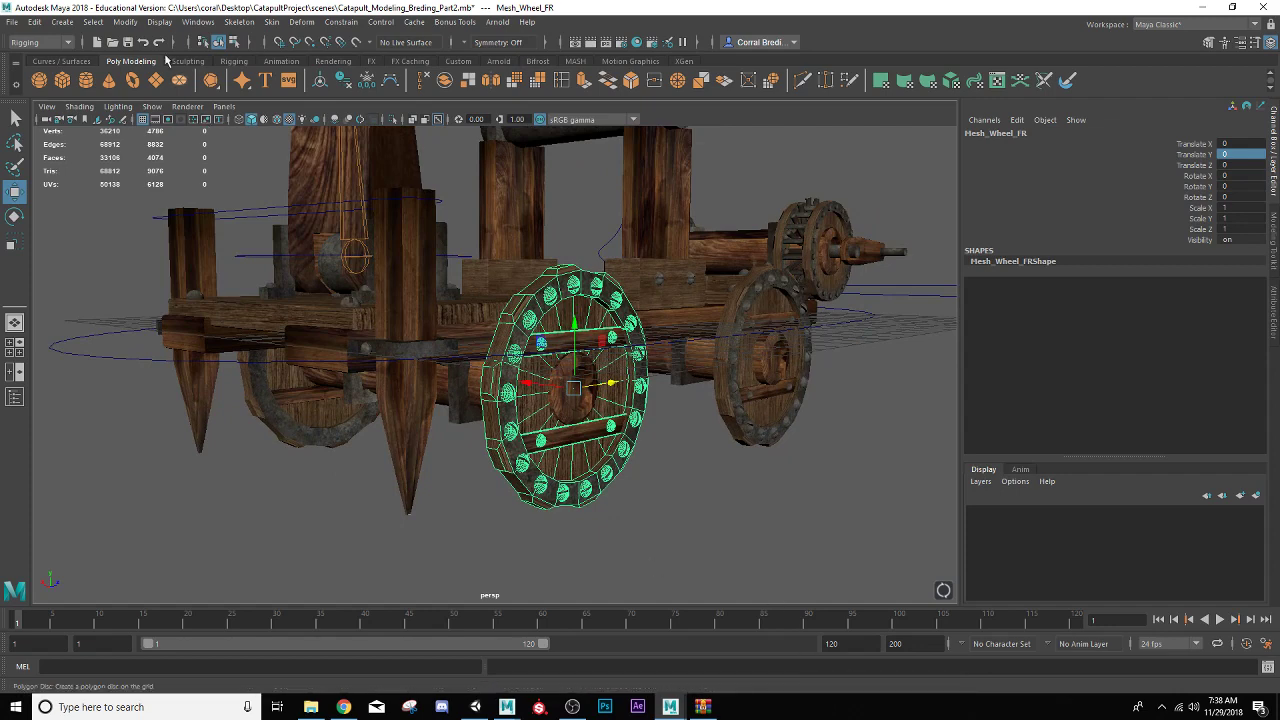
- Open the Expression Editor for the Mesh_Wheel_FR wheel and place it clear of the wheel and its transform values
click(185, 24)
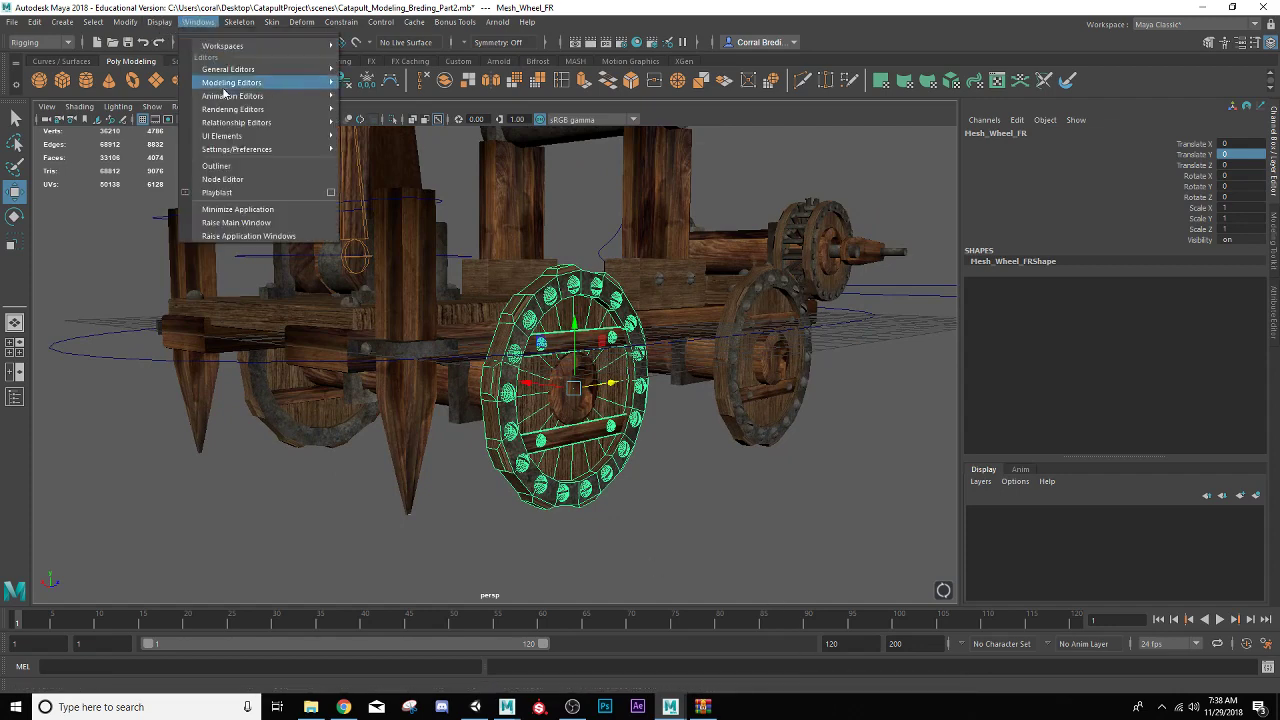
mouse_move(234, 123)
mouse_move(234, 96)
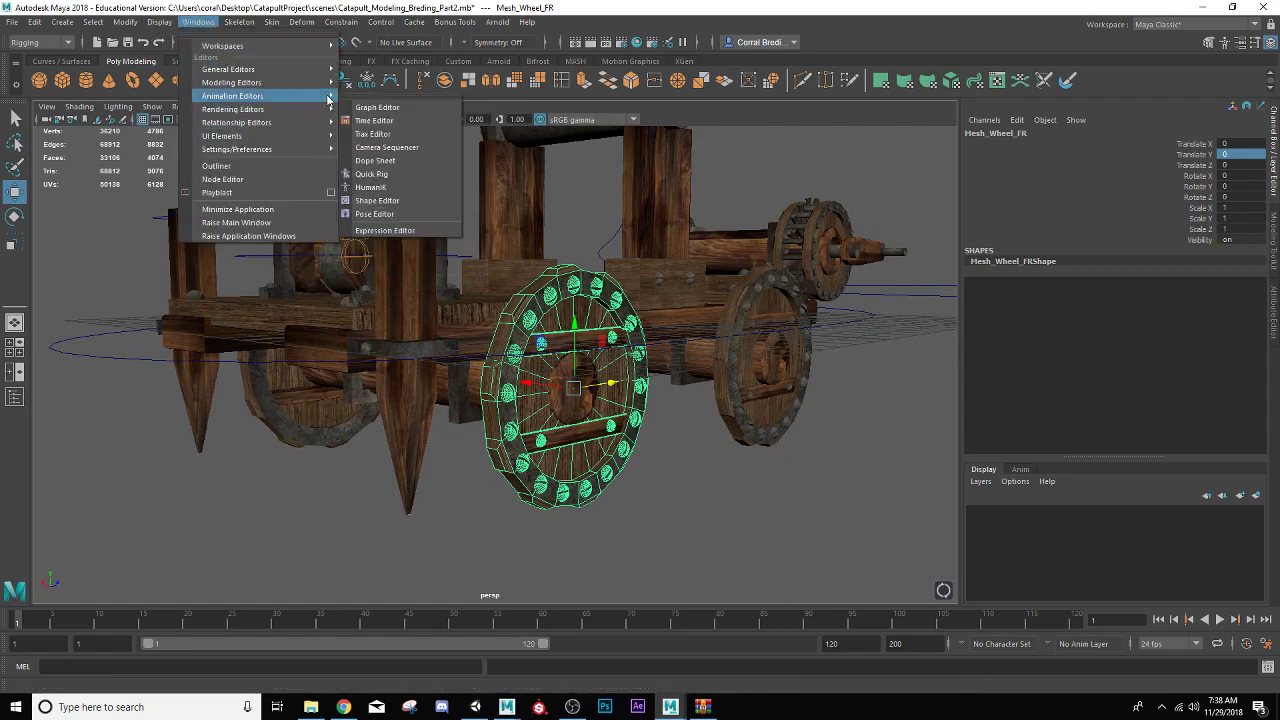
click(385, 231)
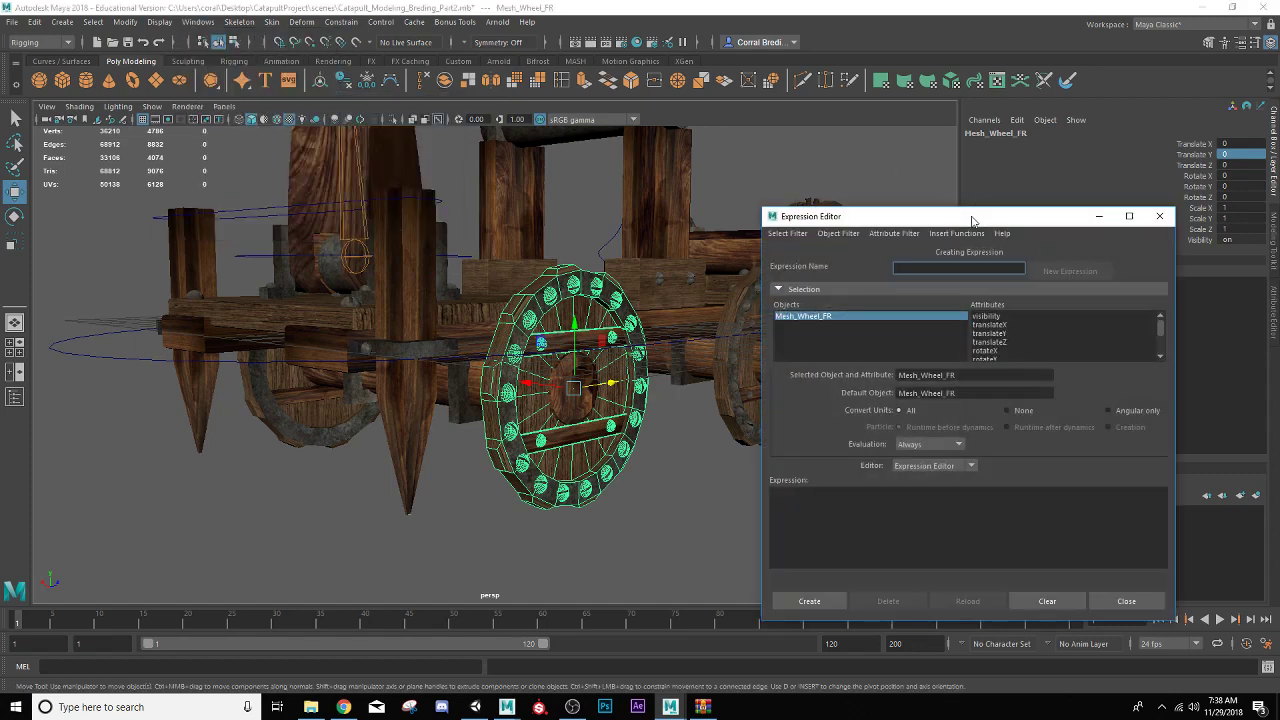
drag(972, 220, 1067, 303)
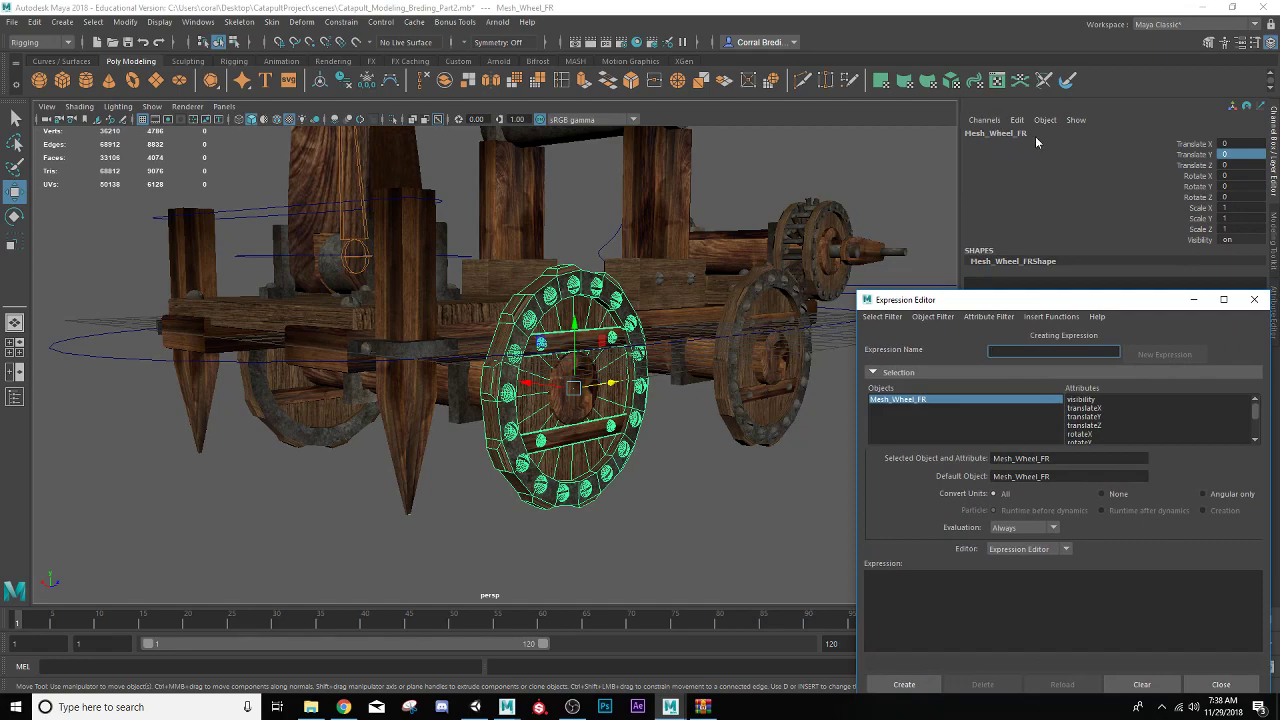
- Select the Ctrl_Catapult_Main circle and review its transform attributes alongside the wheels
alt+drag(667, 327, 645, 371)
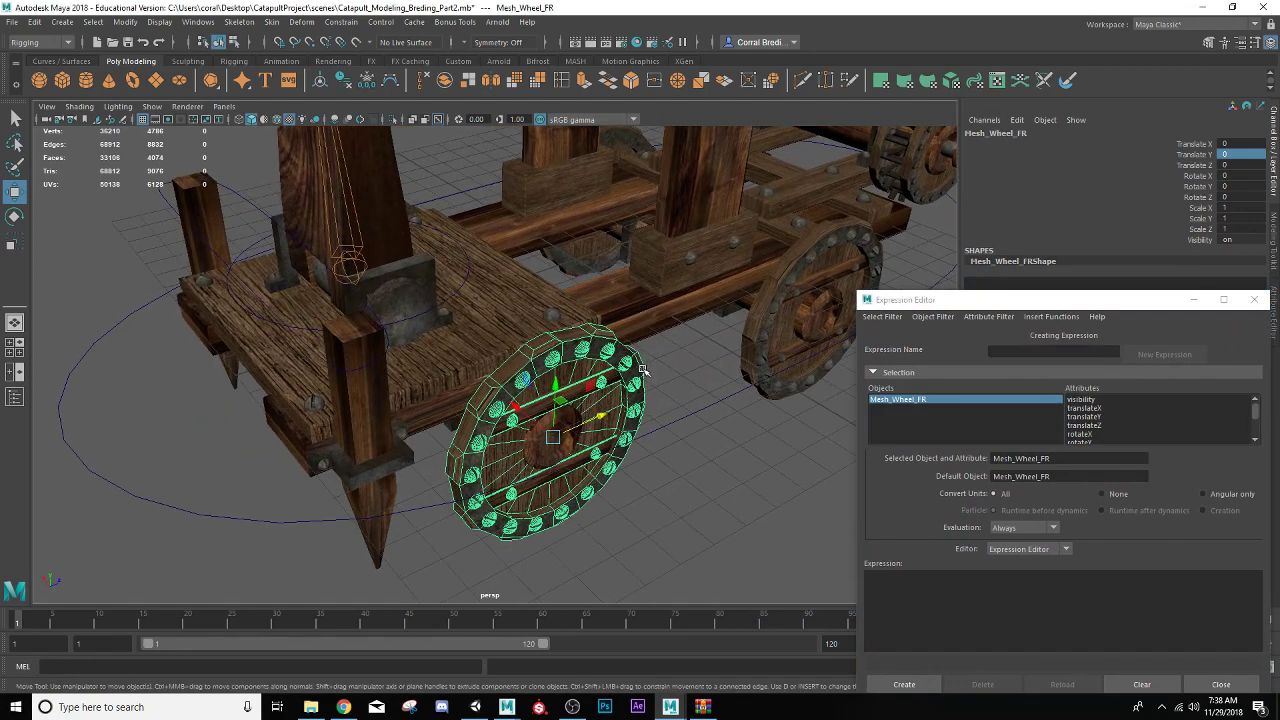
click(681, 416)
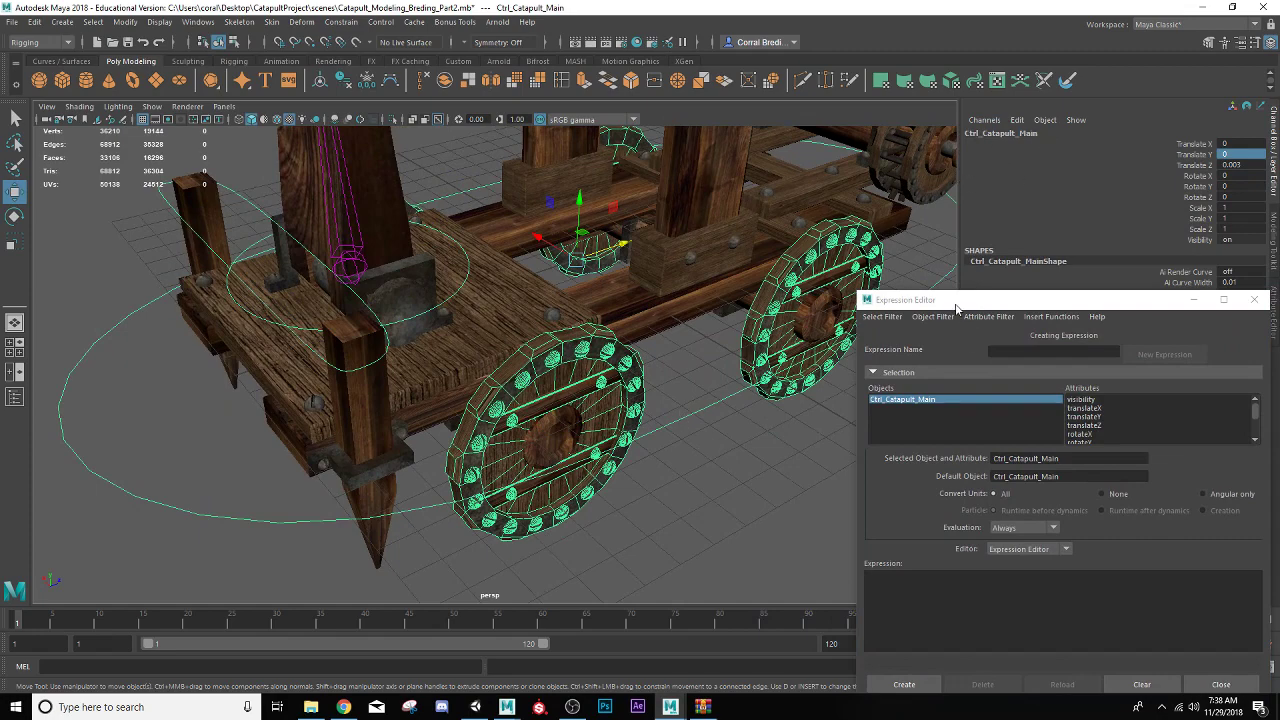
drag(957, 308, 951, 268)
alt+drag(653, 418, 638, 372)
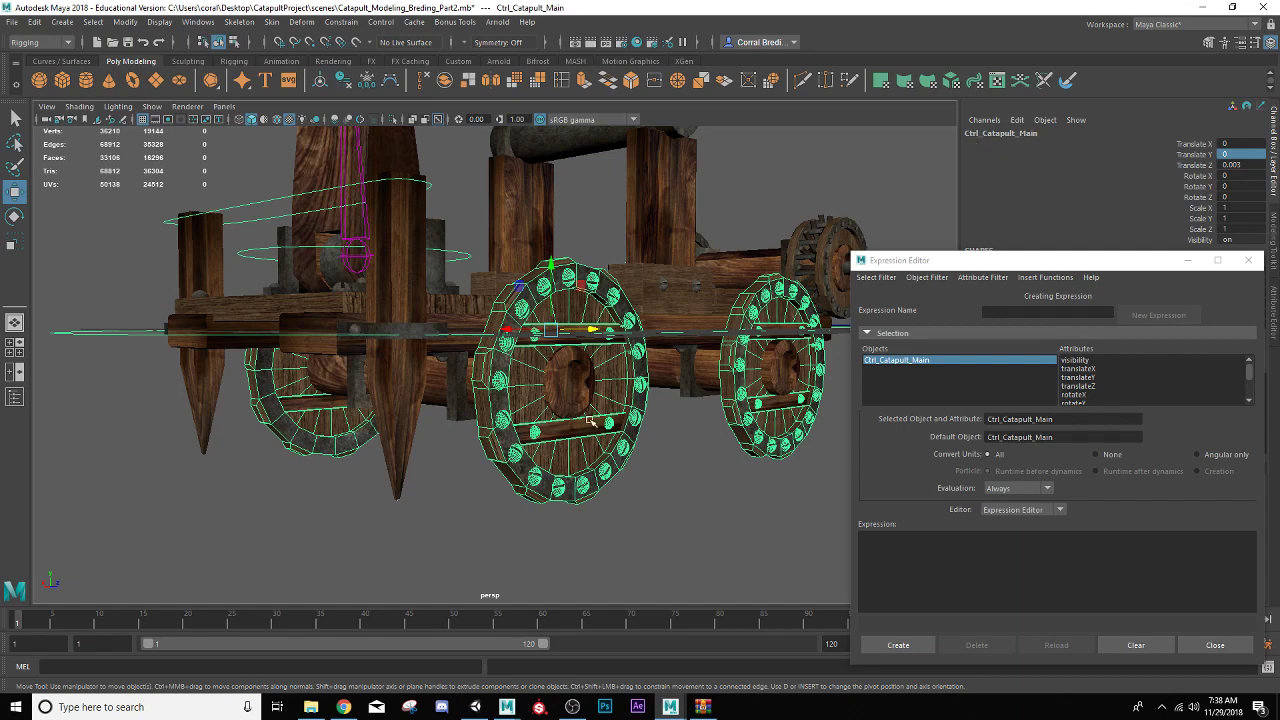
- Test-rotate the Mesh_Wheel_FR wheel about its X axis and undo the rotation
click(601, 467)
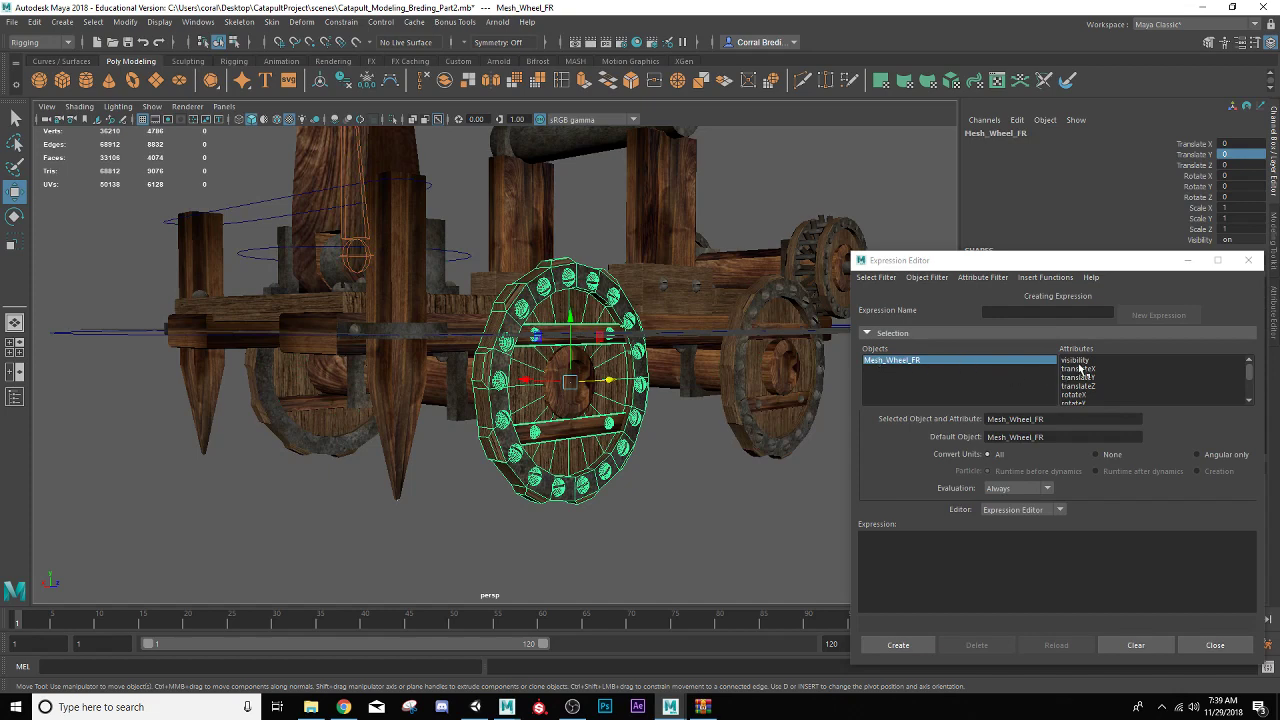
key(e)
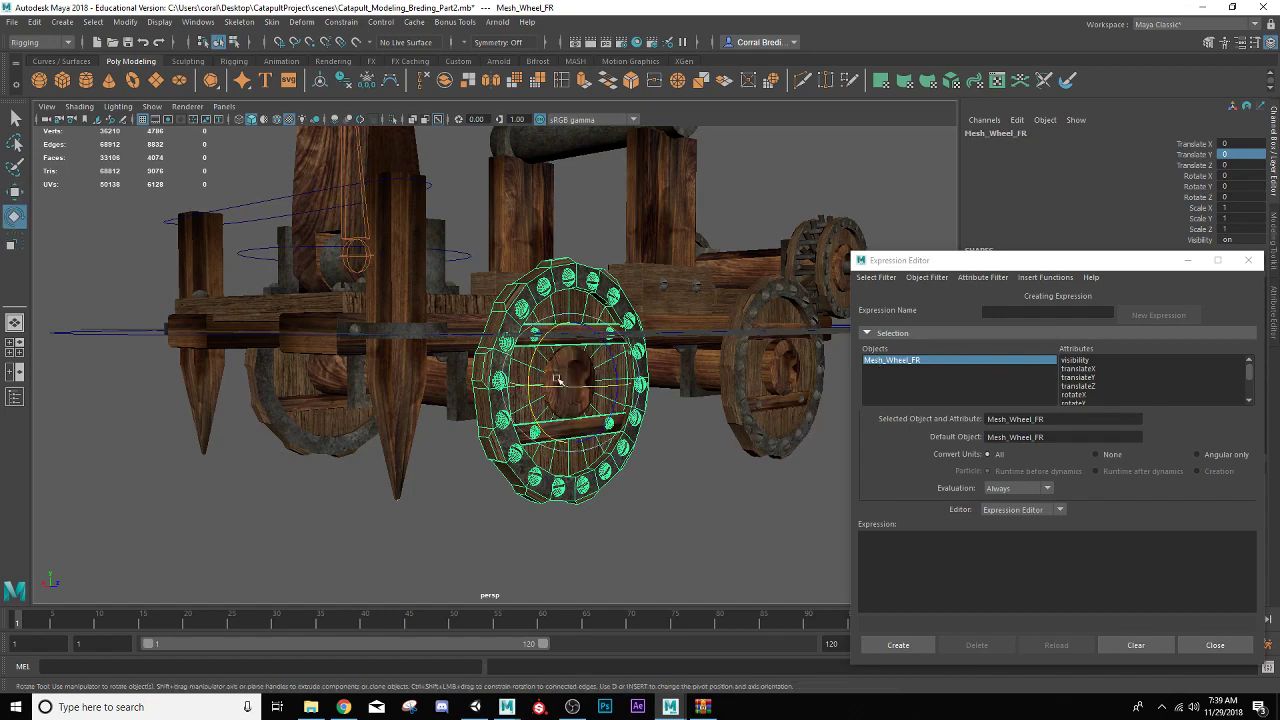
drag(558, 379, 535, 368)
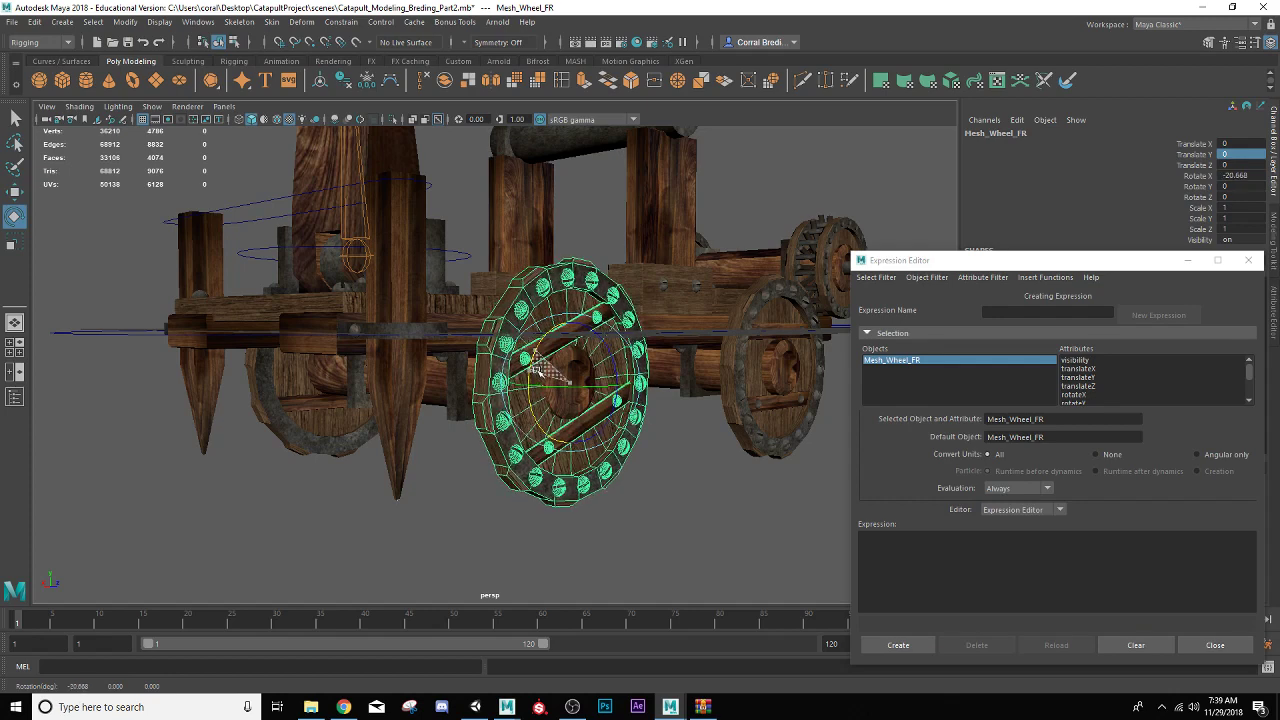
key(ctrl+z)
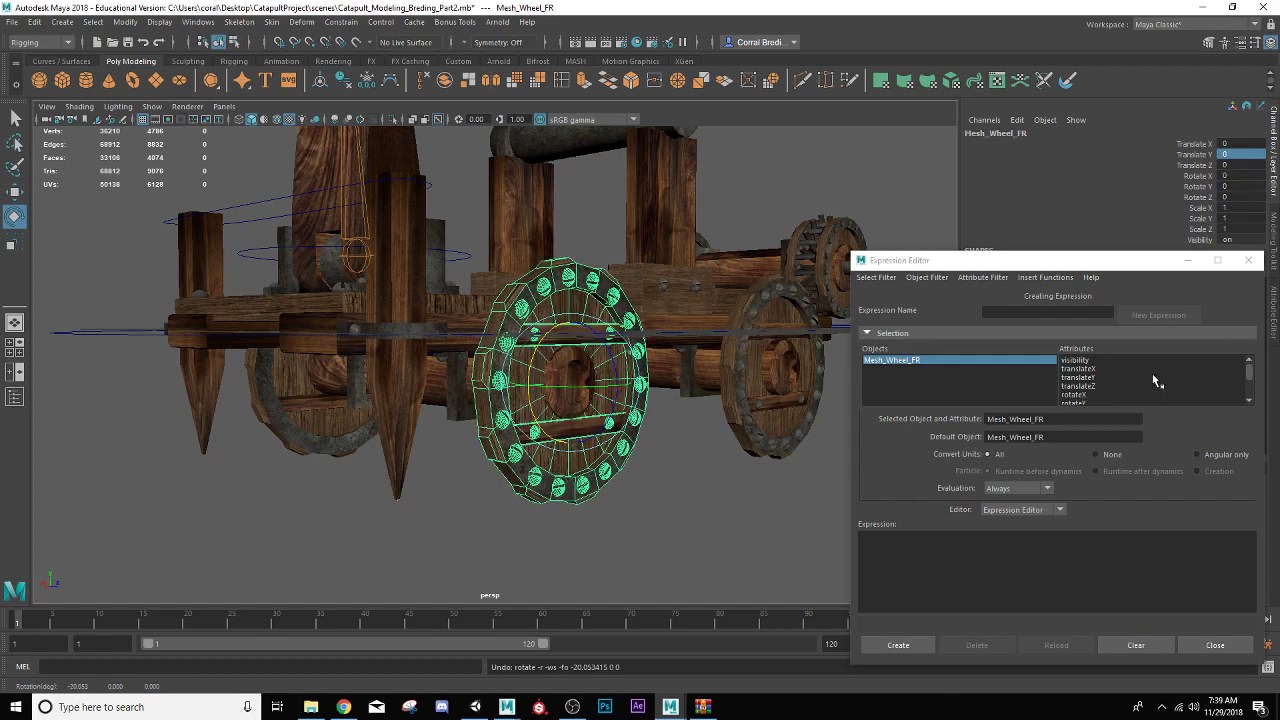
- Create the expression Mesh_Wheel_FR.rotateX=Ctrl_Catapult_Main.translateZ*100/3.14; for the Mesh_Wheel_FR wheel
click(1248, 377)
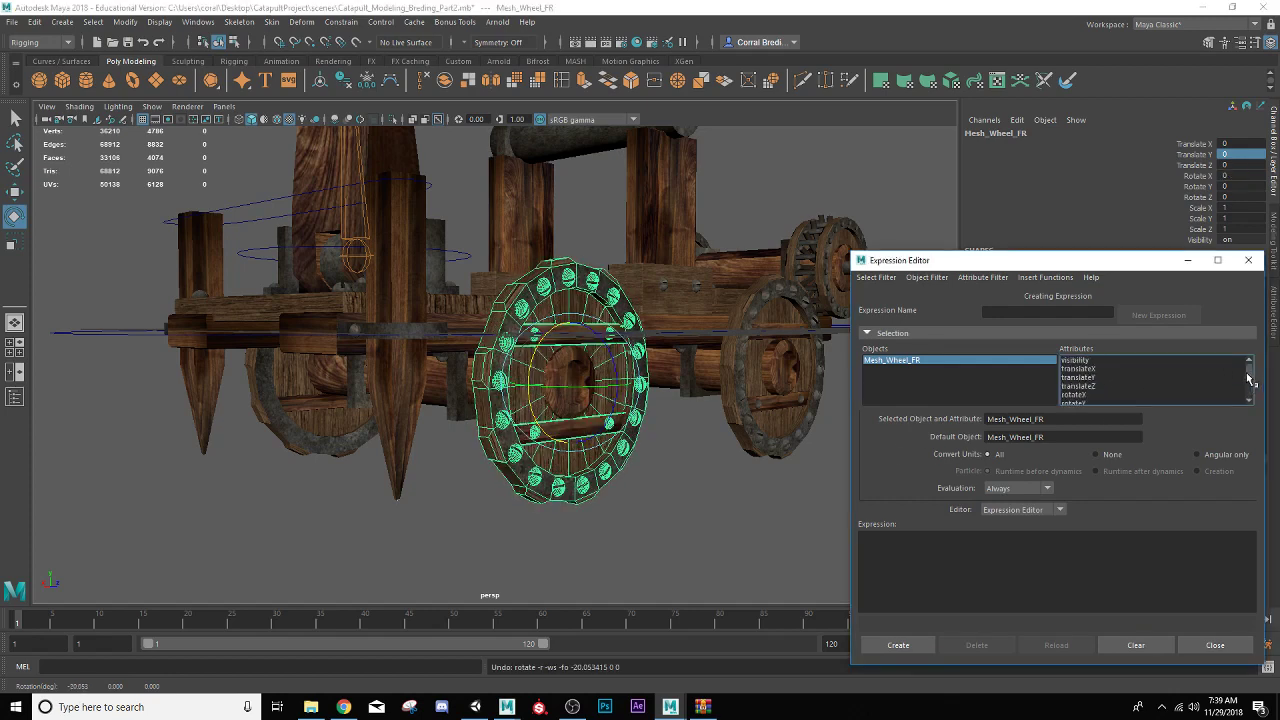
click(1085, 396)
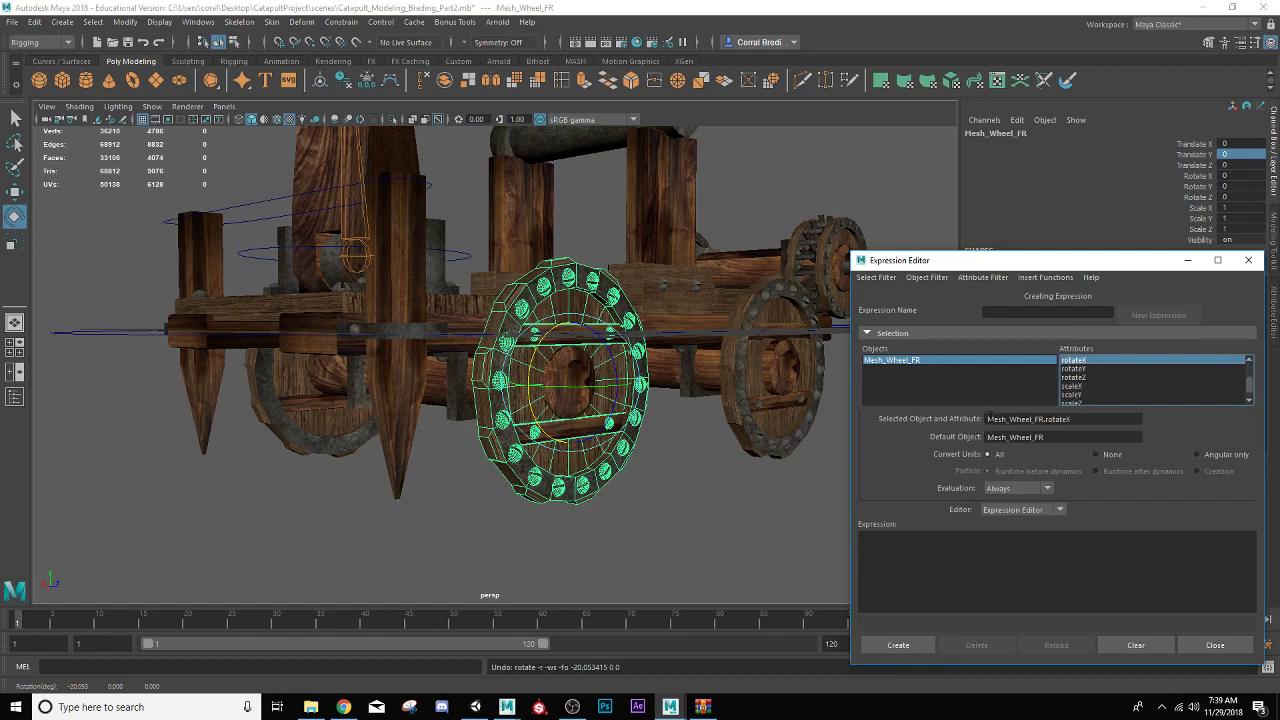
drag(1083, 418, 989, 419)
key(ctrl+c)
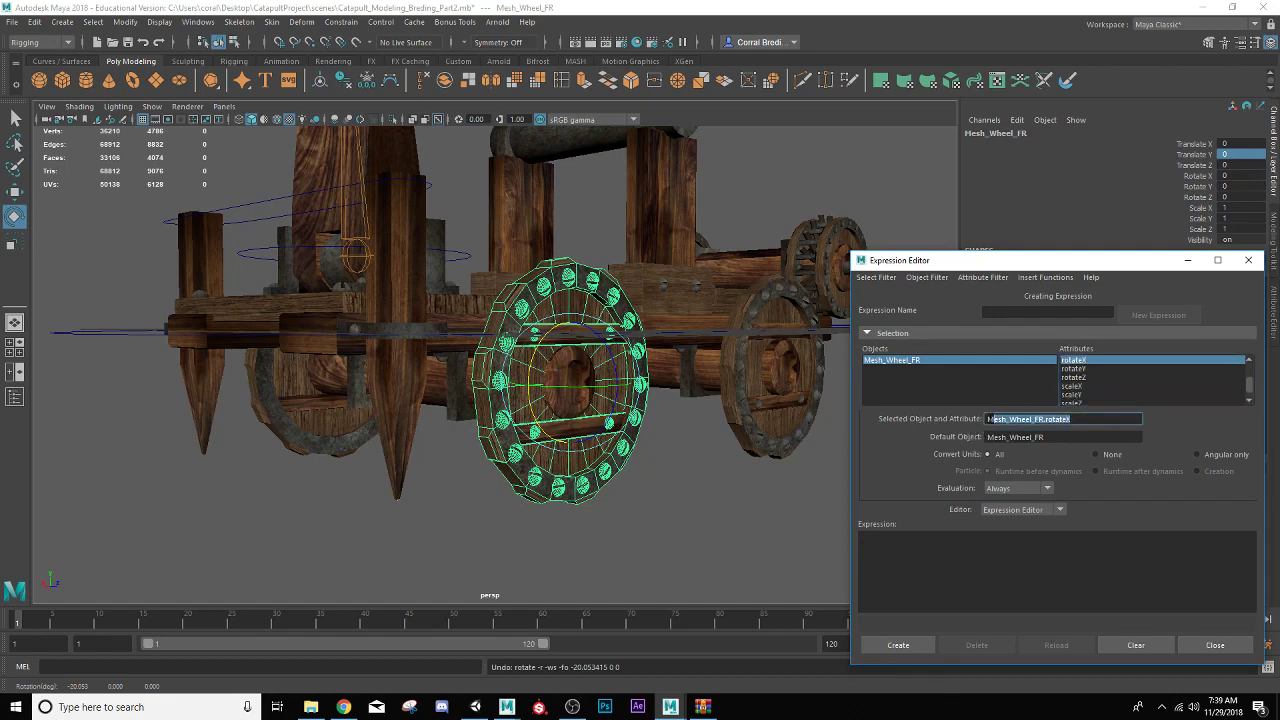
click(886, 543)
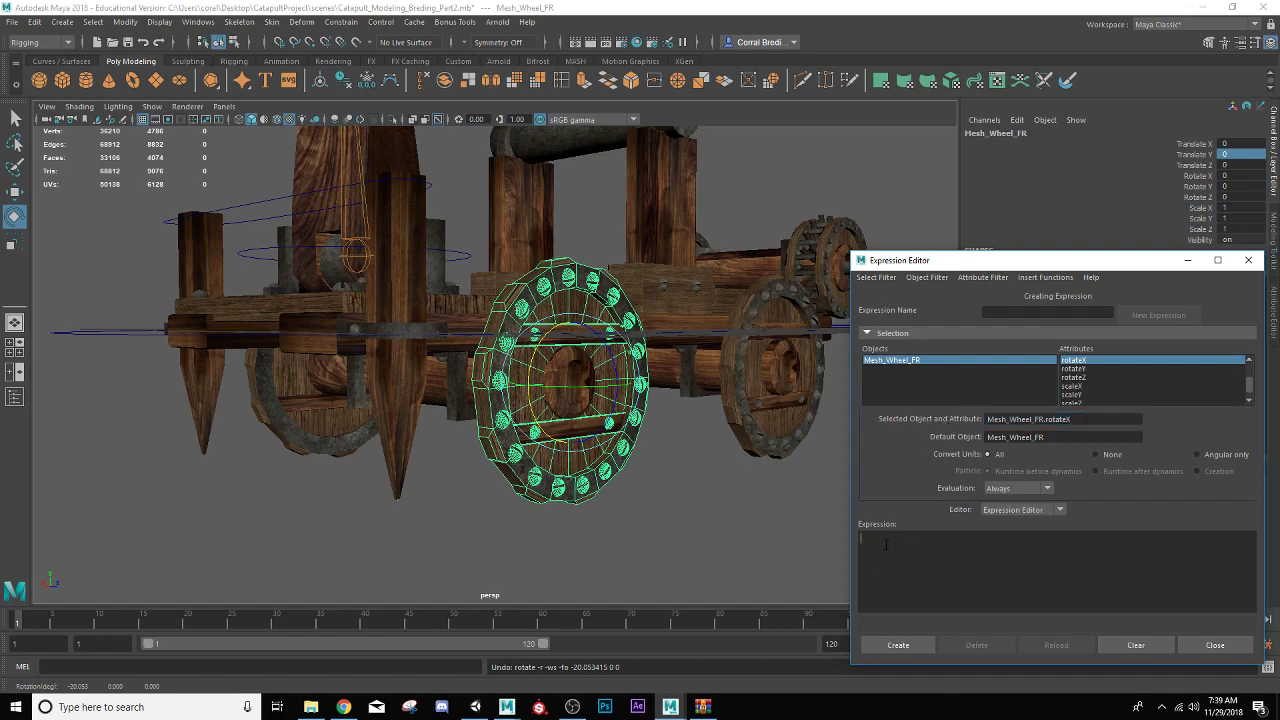
key(ctrl+v)
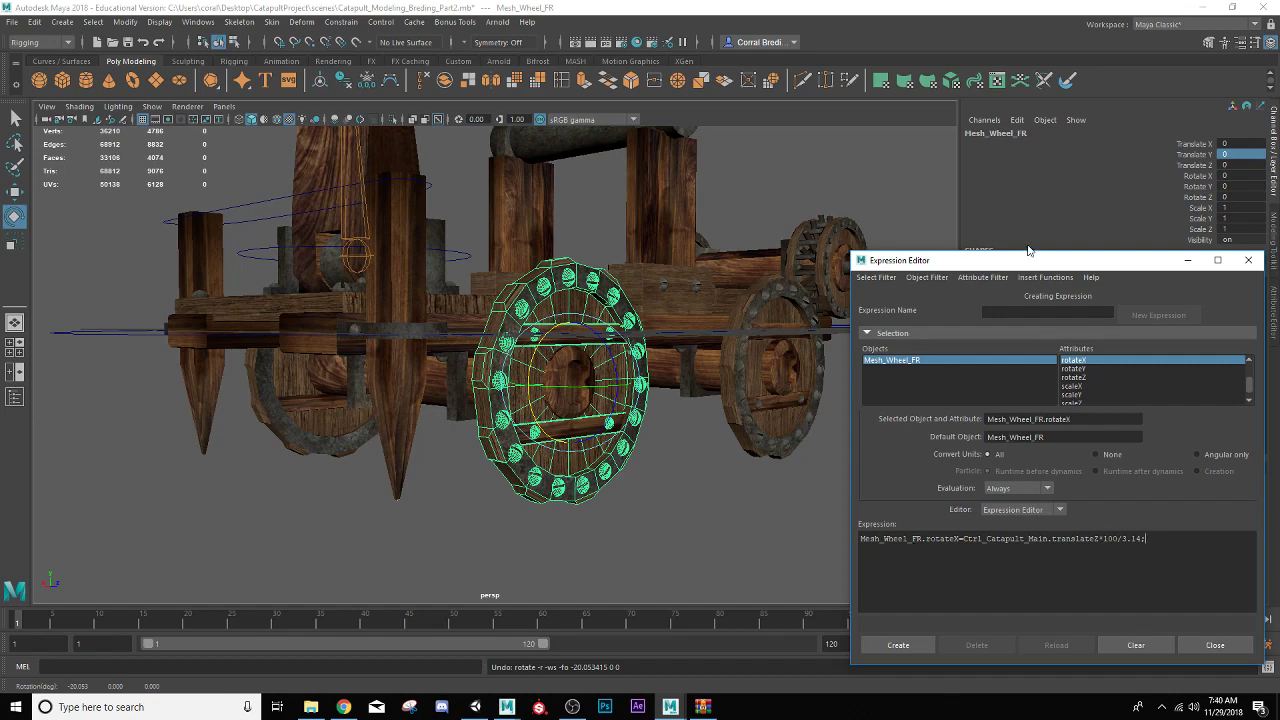
drag(1023, 266, 987, 344)
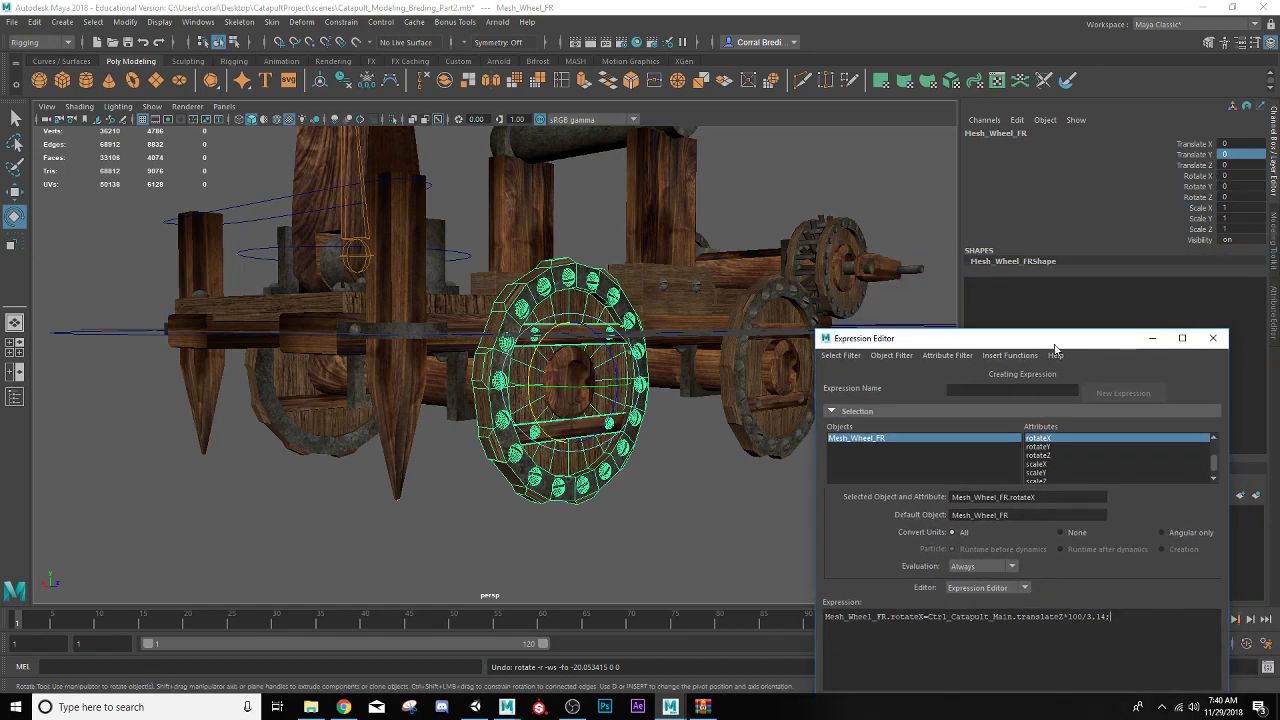
drag(1062, 340, 958, 146)
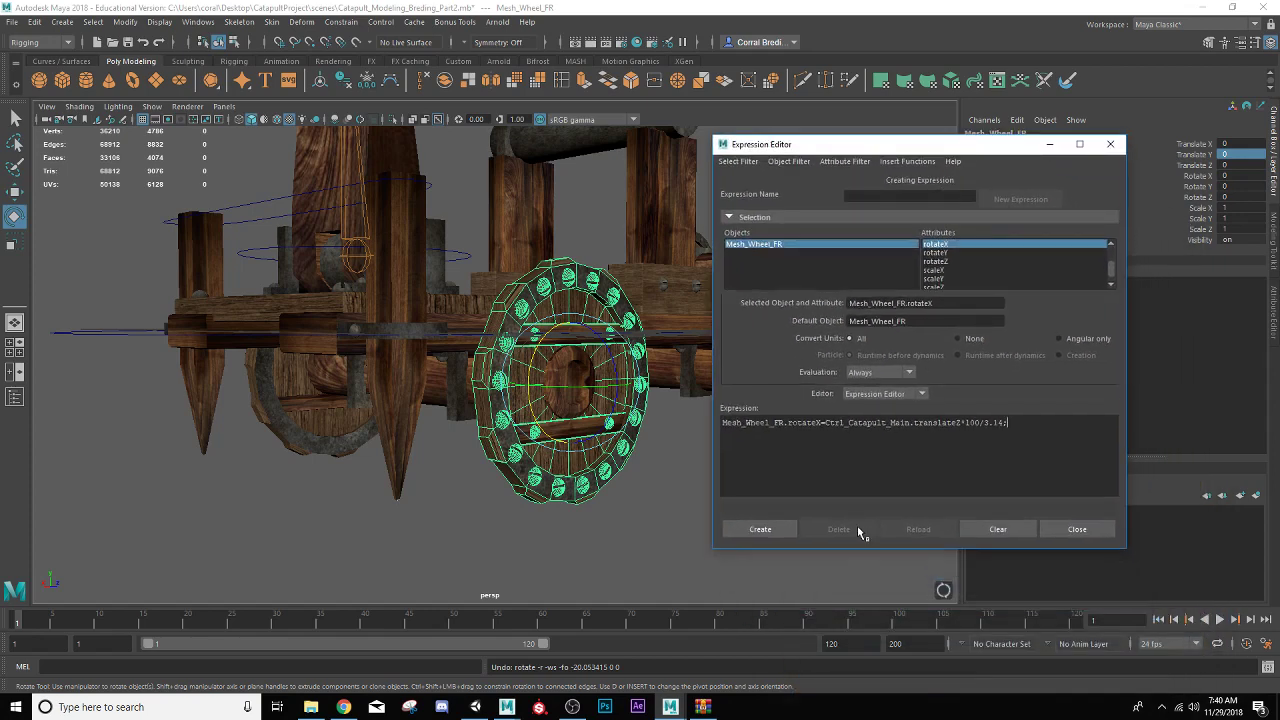
click(760, 529)
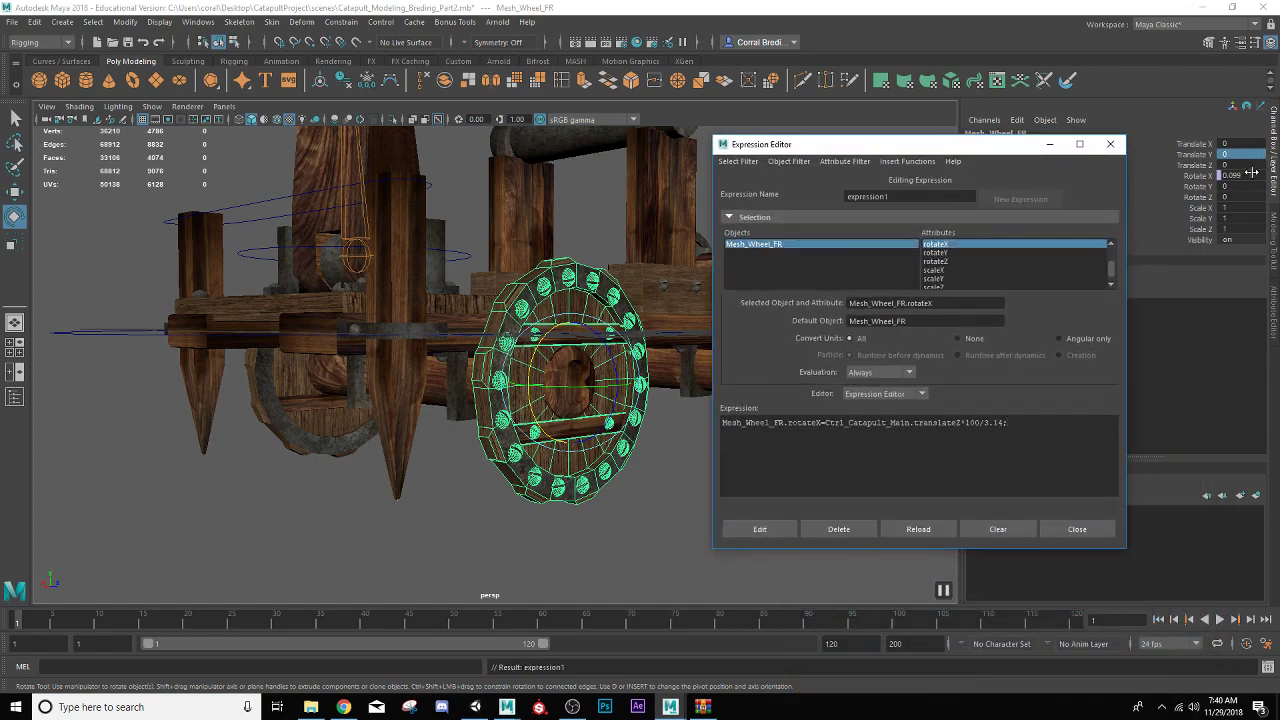
- Test the wheel expression by moving the Ctrl_Catapult_Main circle along Z, and undo the move
drag(934, 148, 1087, 256)
alt+drag(779, 383, 638, 378)
click(651, 381)
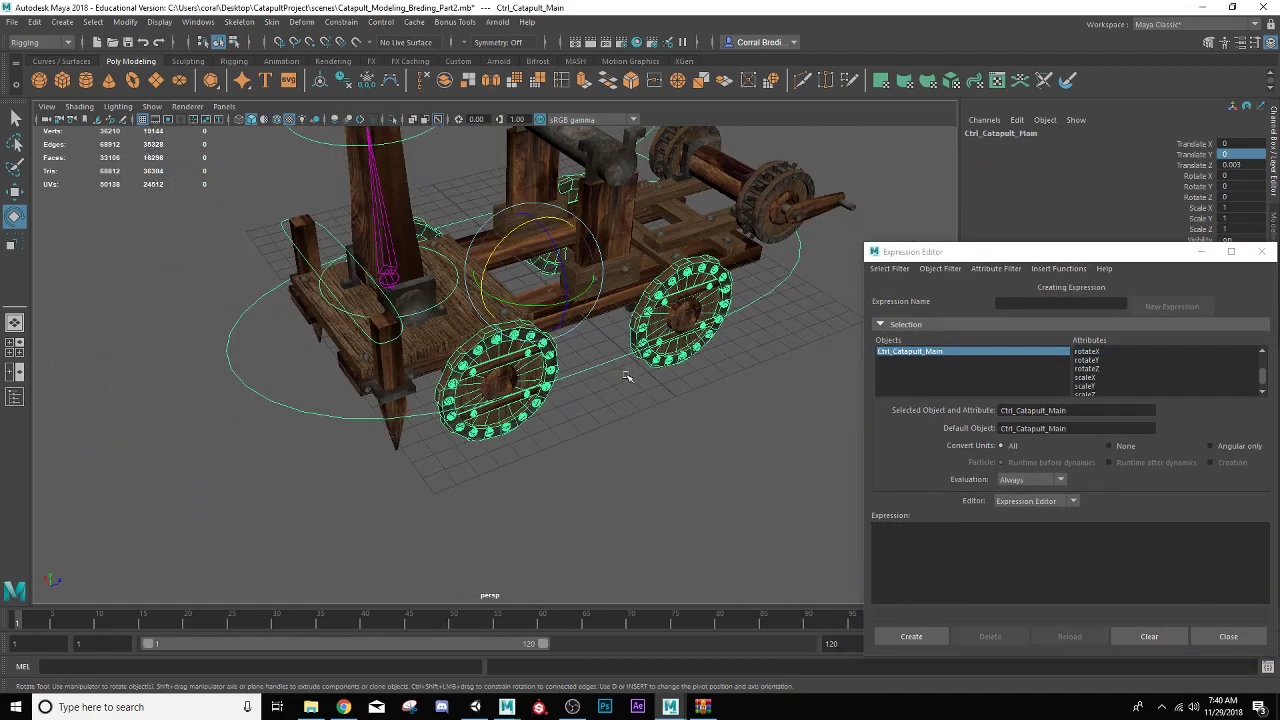
key(w)
drag(588, 258, 548, 274)
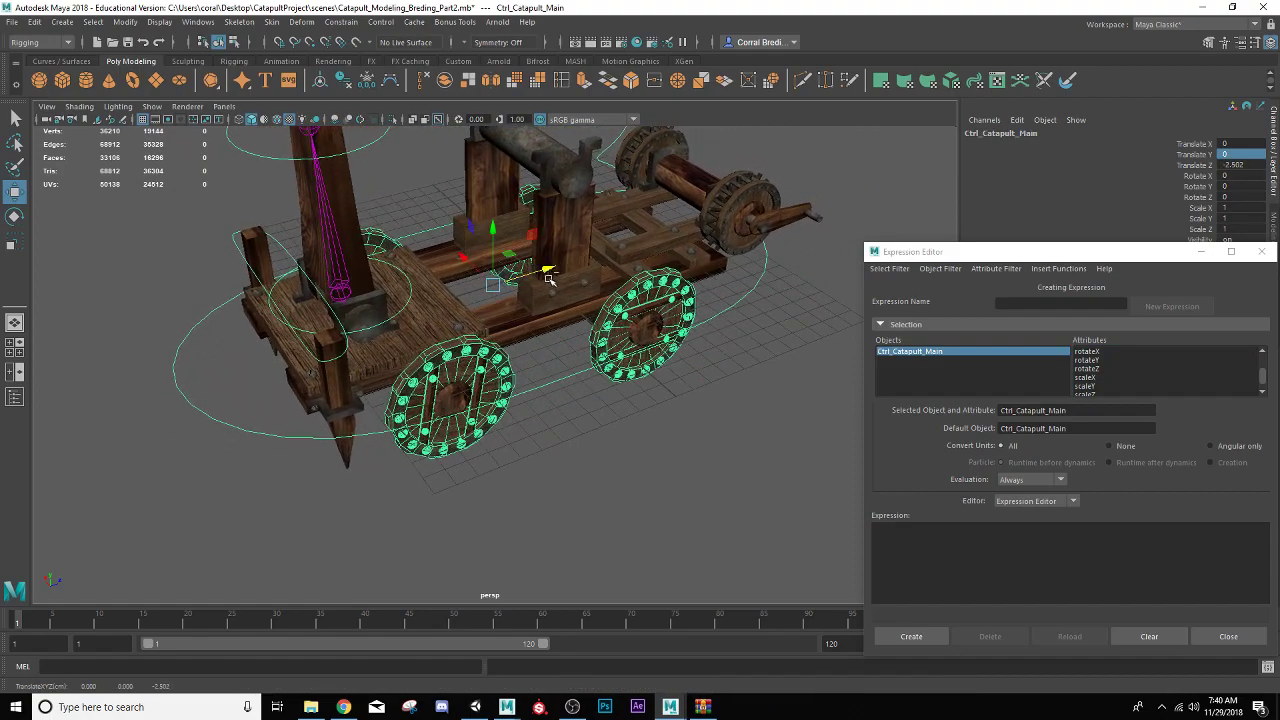
key(ctrl+z)
- Load the rotateX expression of the Mesh_Wheel_FR wheel and copy its full text
scroll(594, 354, up, 3)
alt+middle_drag(574, 350, 465, 417)
alt+drag(463, 418, 516, 366)
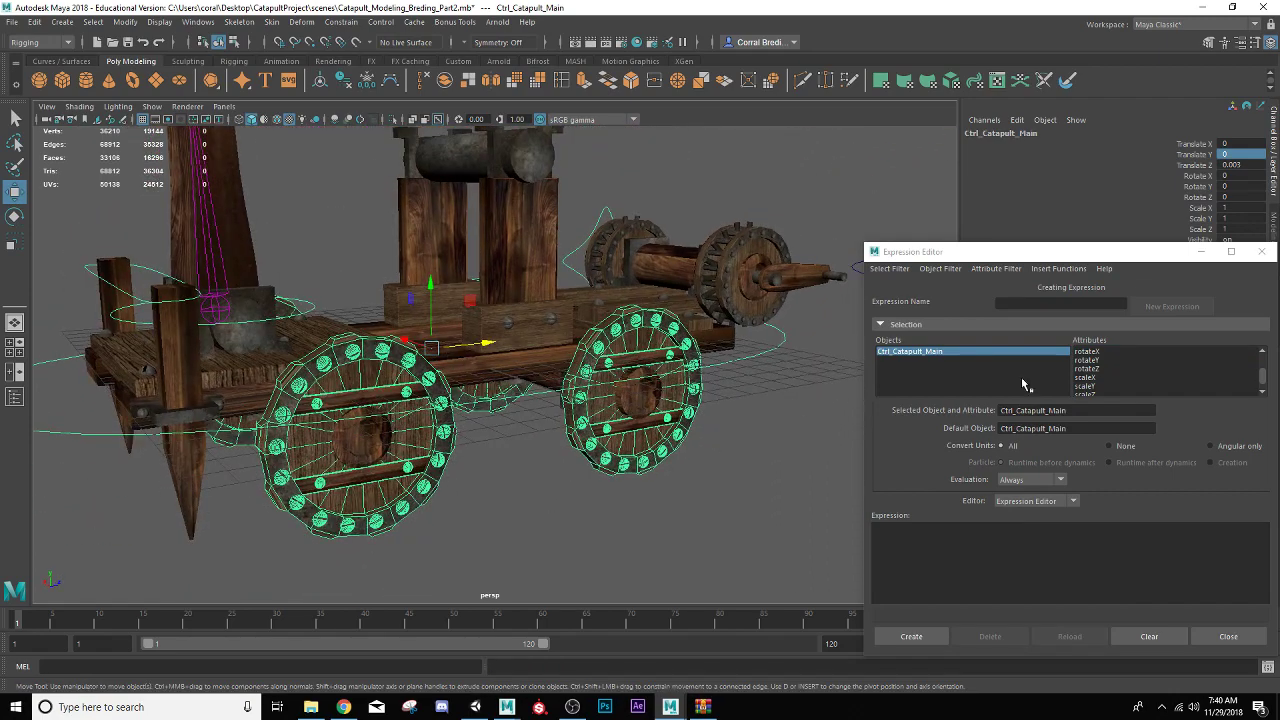
click(1100, 352)
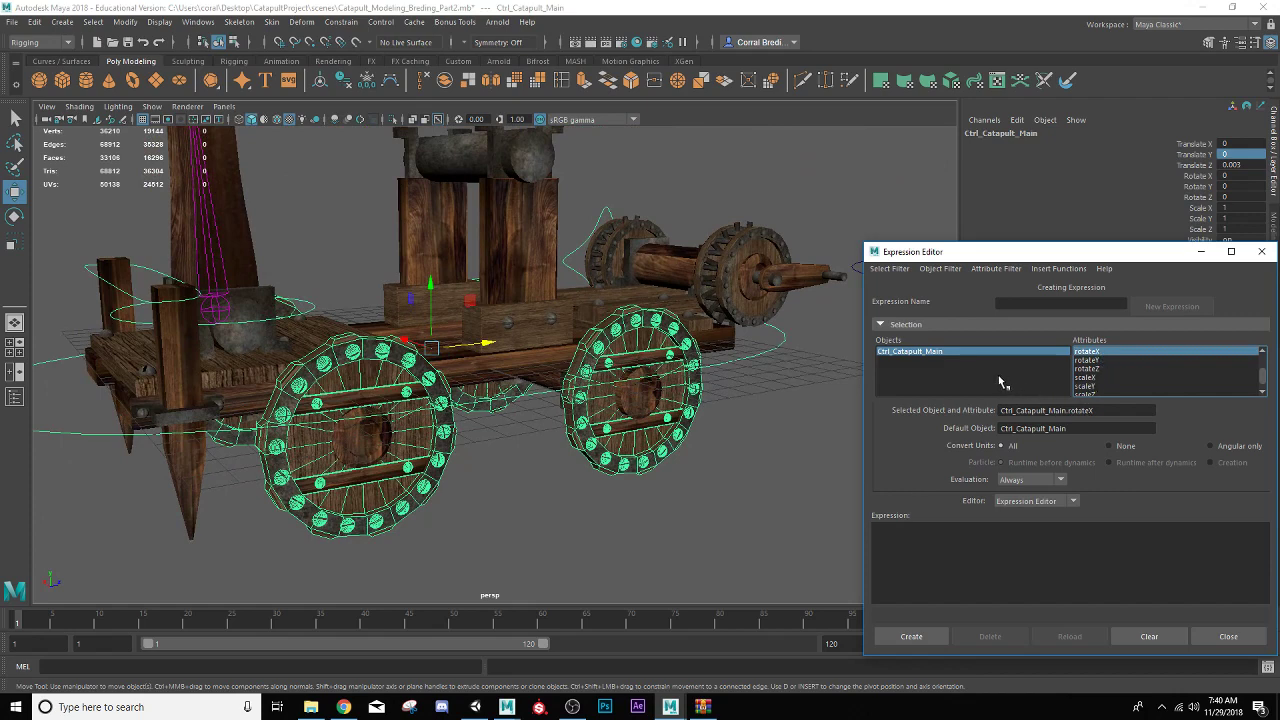
click(422, 484)
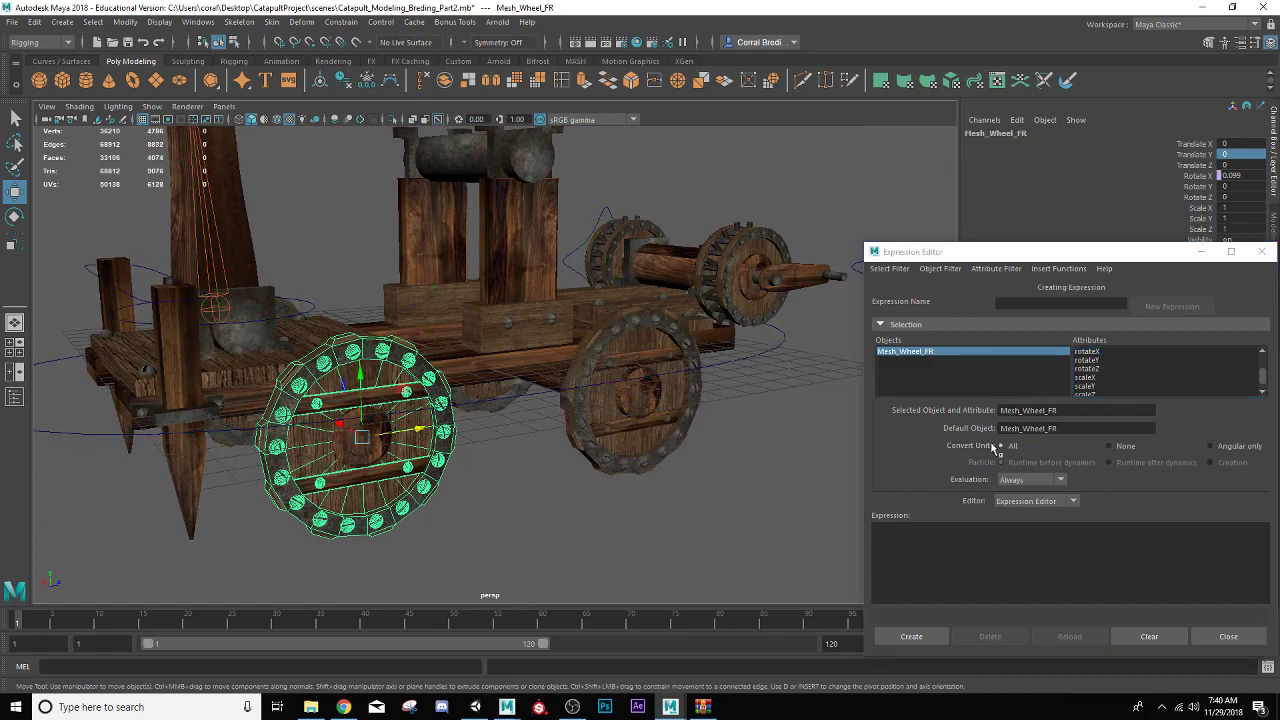
click(1096, 353)
drag(1167, 537, 854, 536)
drag(1168, 531, 967, 522)
key(ctrl+c)
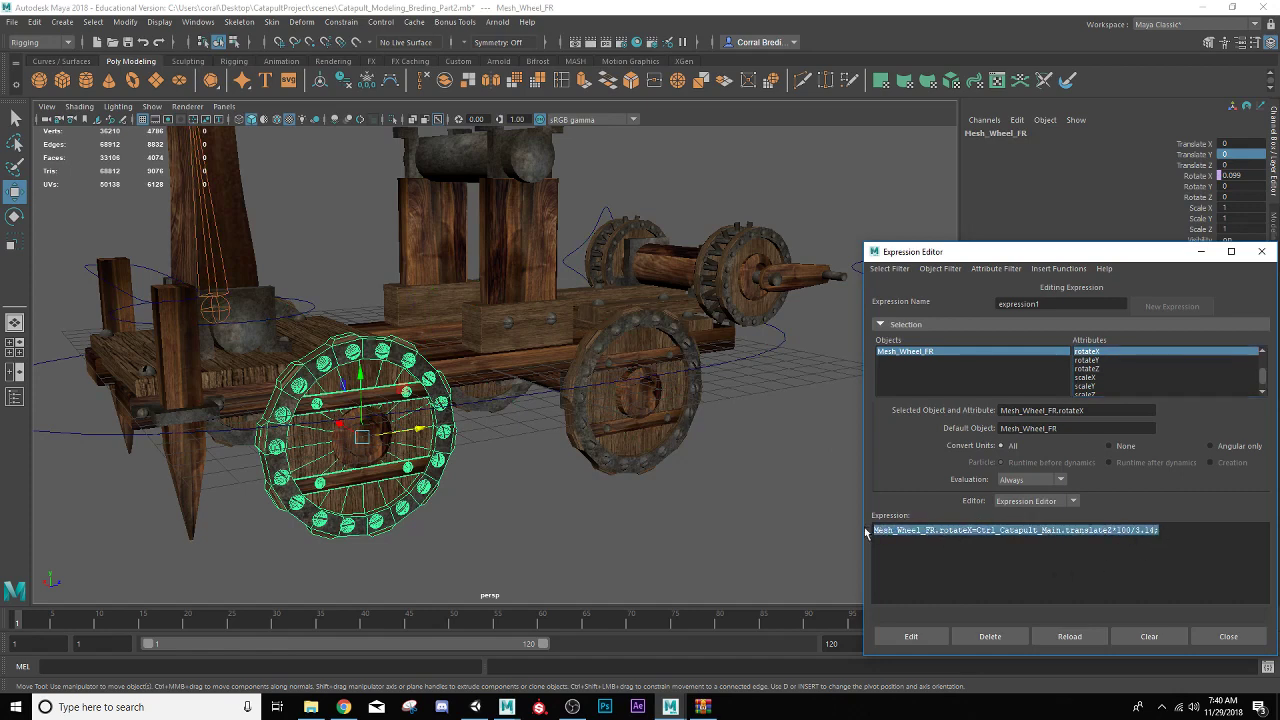
- Start a rotateX expression for the Mesh_Wheel_RR wheel with the copied text Mesh_Wheel_FR.rotateX=Ctrl_Catapult_Main.translateZ*100/3.14;
click(659, 456)
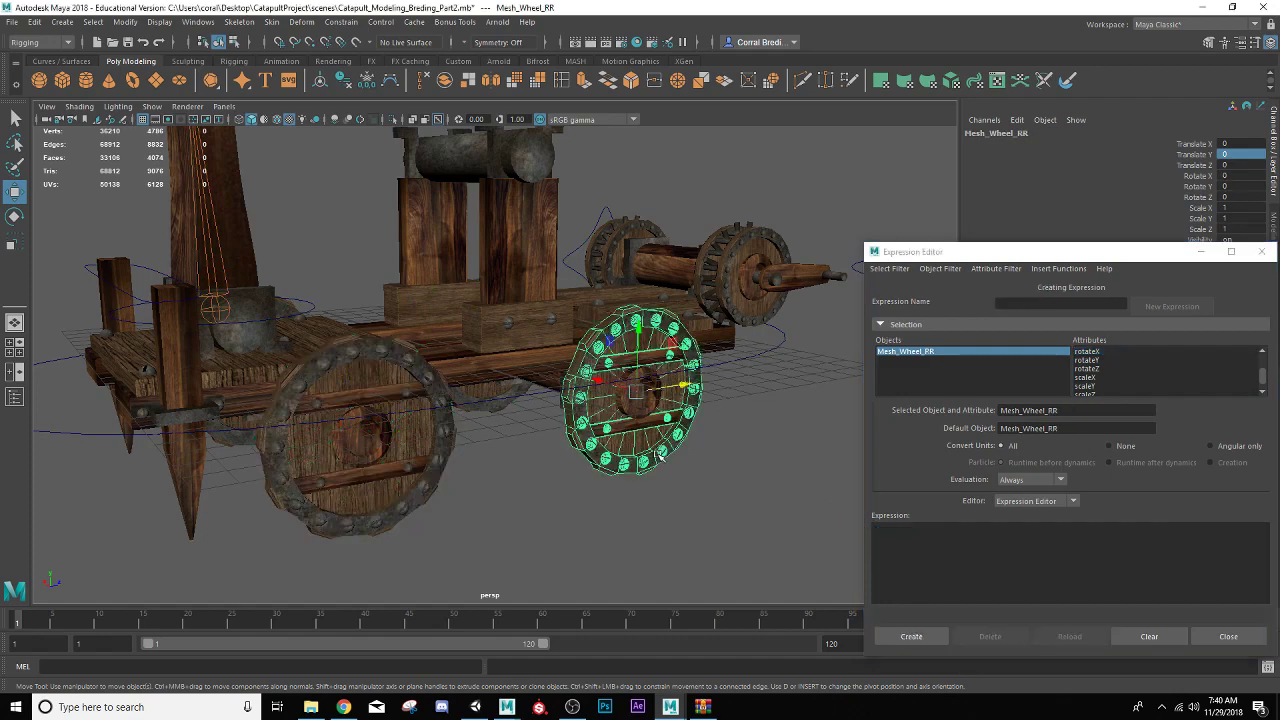
click(995, 537)
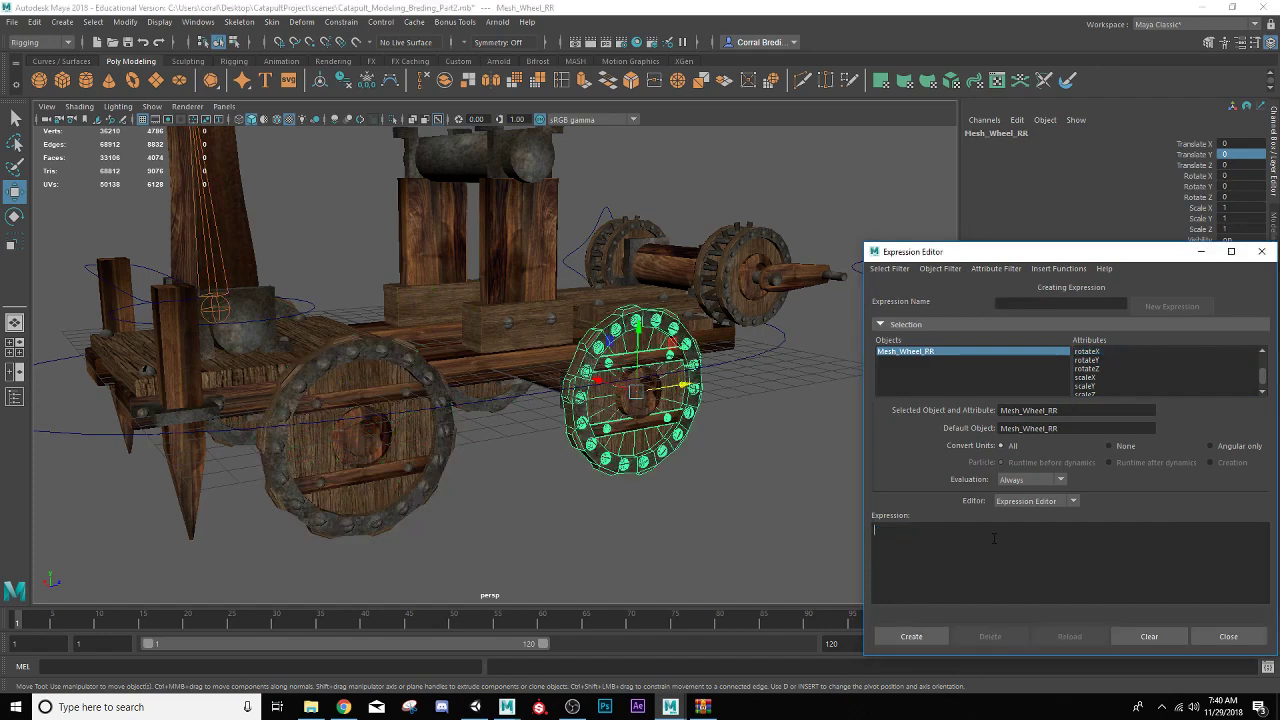
key(ctrl+v)
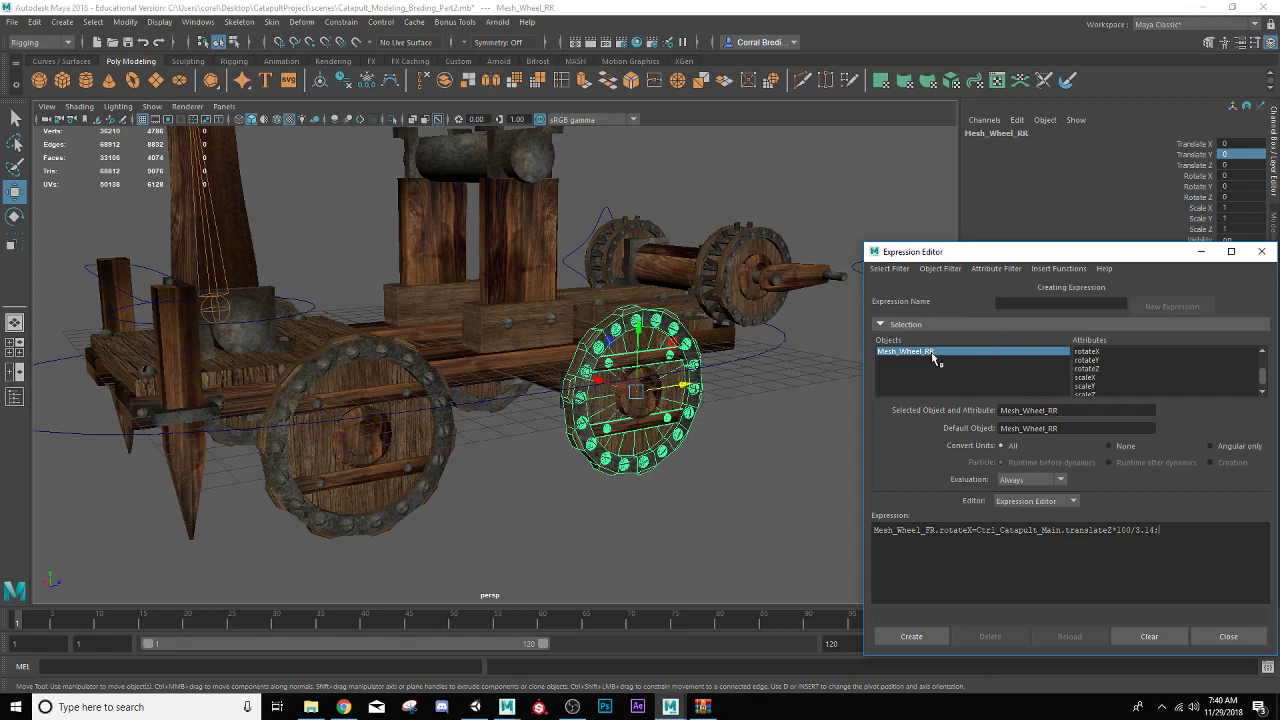
click(1090, 352)
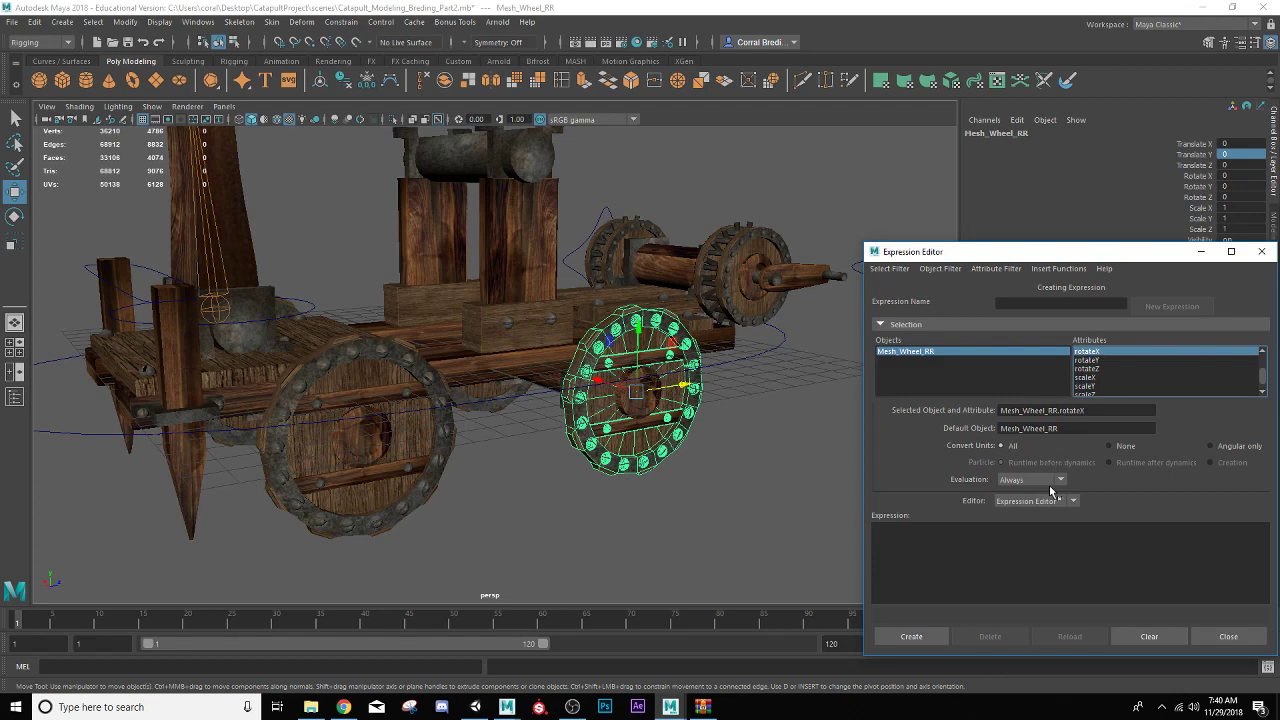
click(976, 539)
text(Mesh_Wheel_RR.rotateX=Ctrl_Catapult_Main.translateZ*100/3.14;)
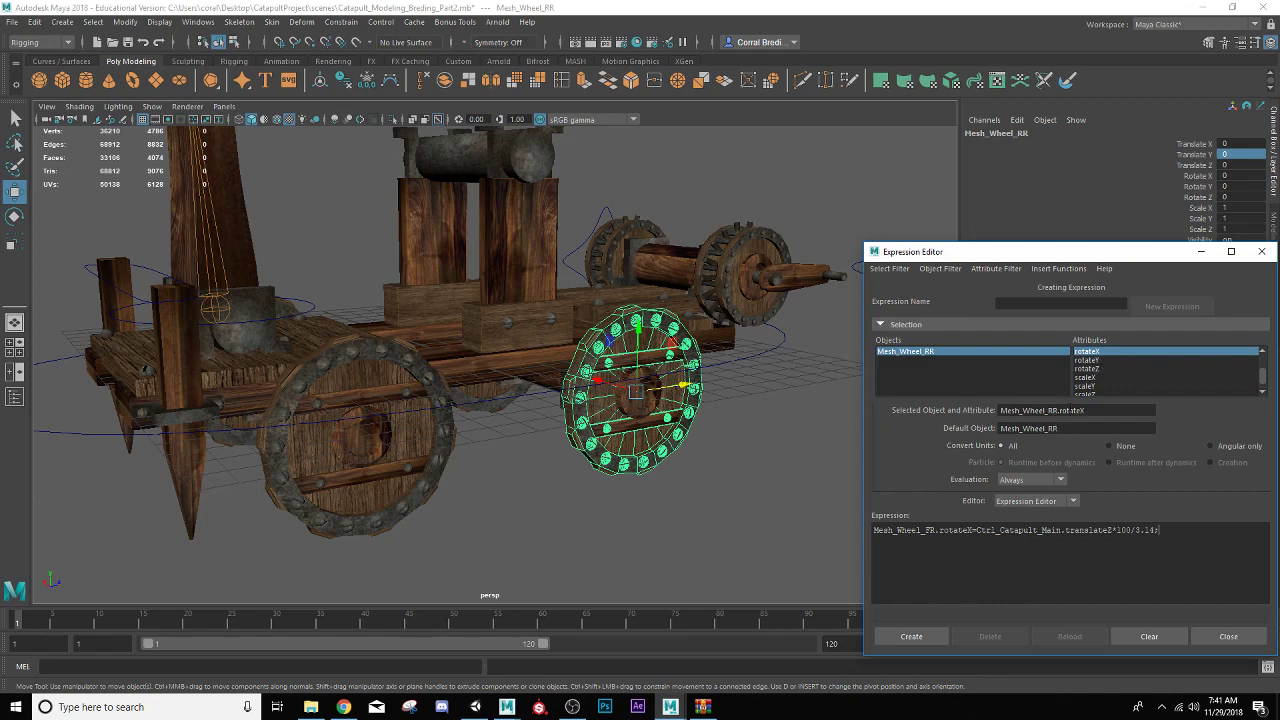
- Replace the expression's target with Mesh_Wheel_RR.rotateX and create the expression
drag(1090, 410, 998, 411)
key(ctrl+c)
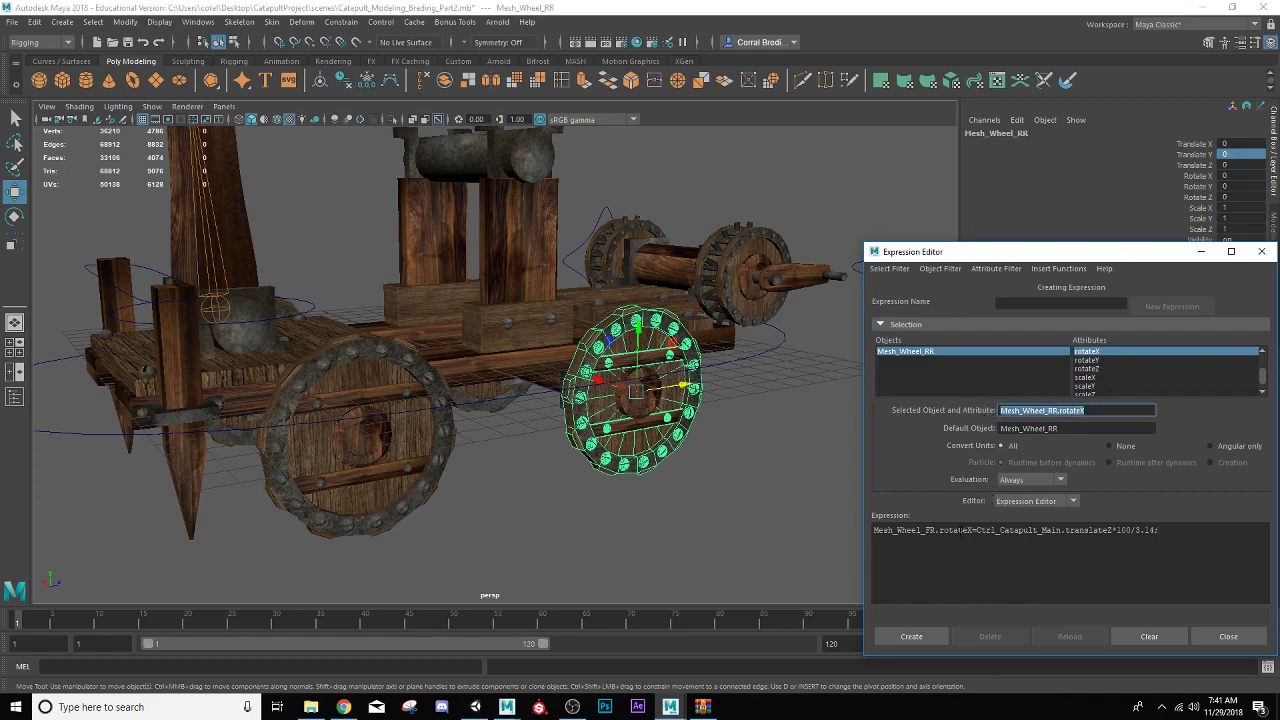
drag(973, 530, 870, 537)
key(ctrl+v)
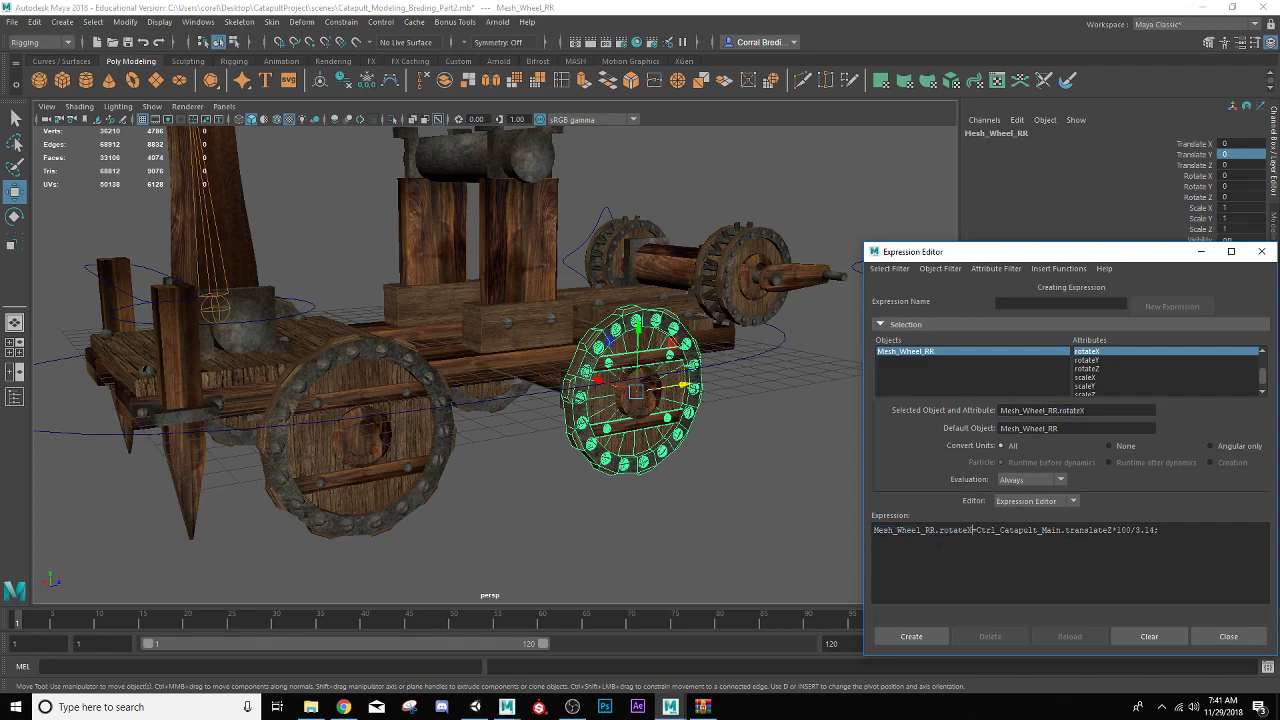
click(934, 640)
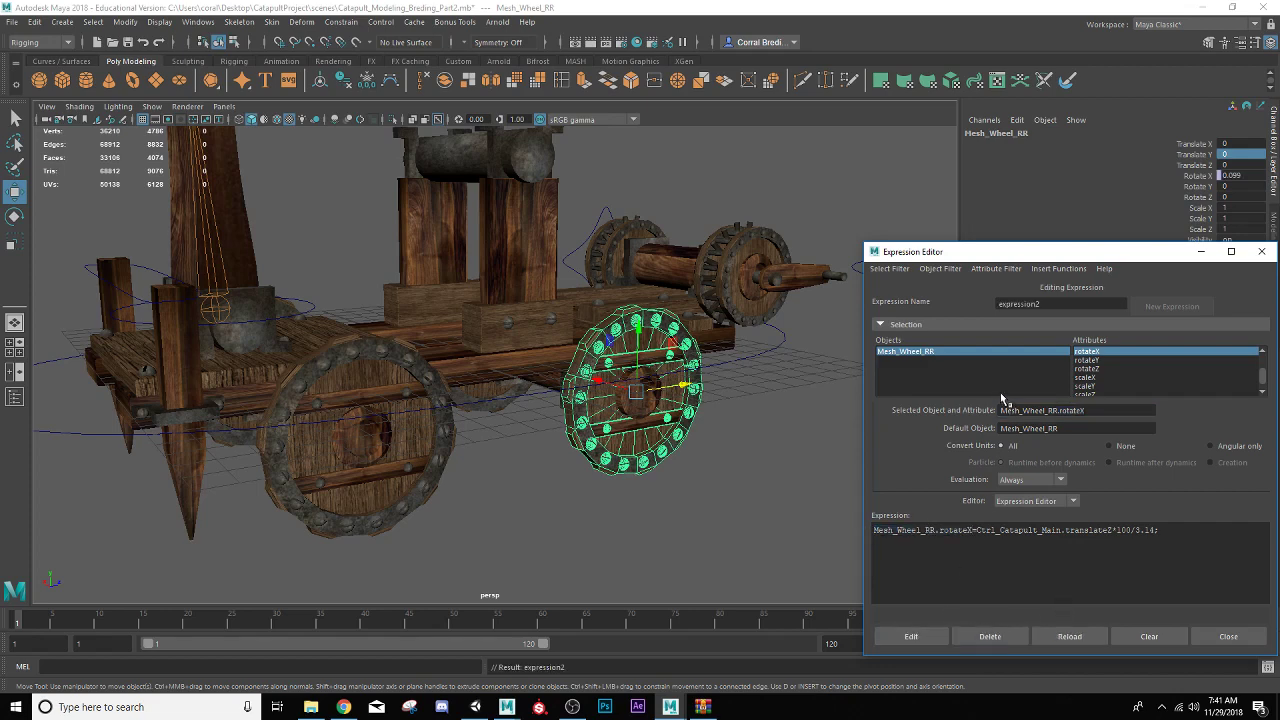
- Test both wheel expressions by moving the Ctrl_Catapult_Main circle backward along Z, and undo the move
click(740, 366)
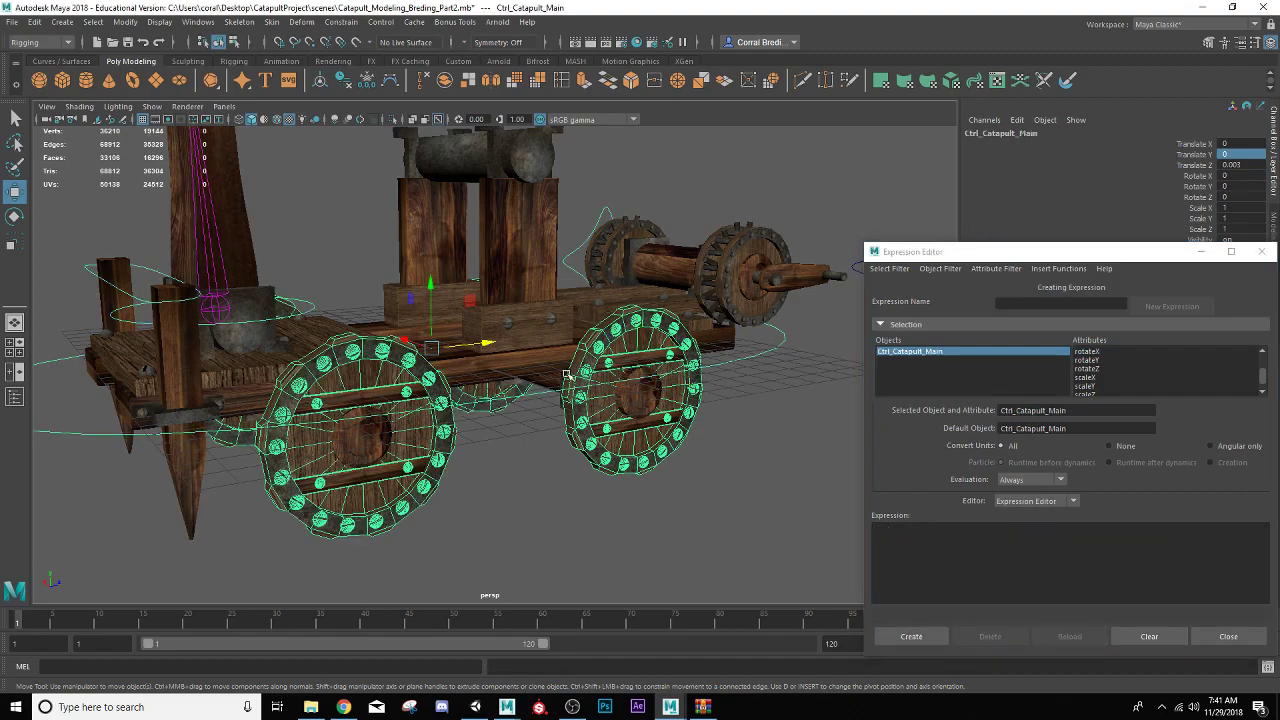
drag(486, 344, 422, 352)
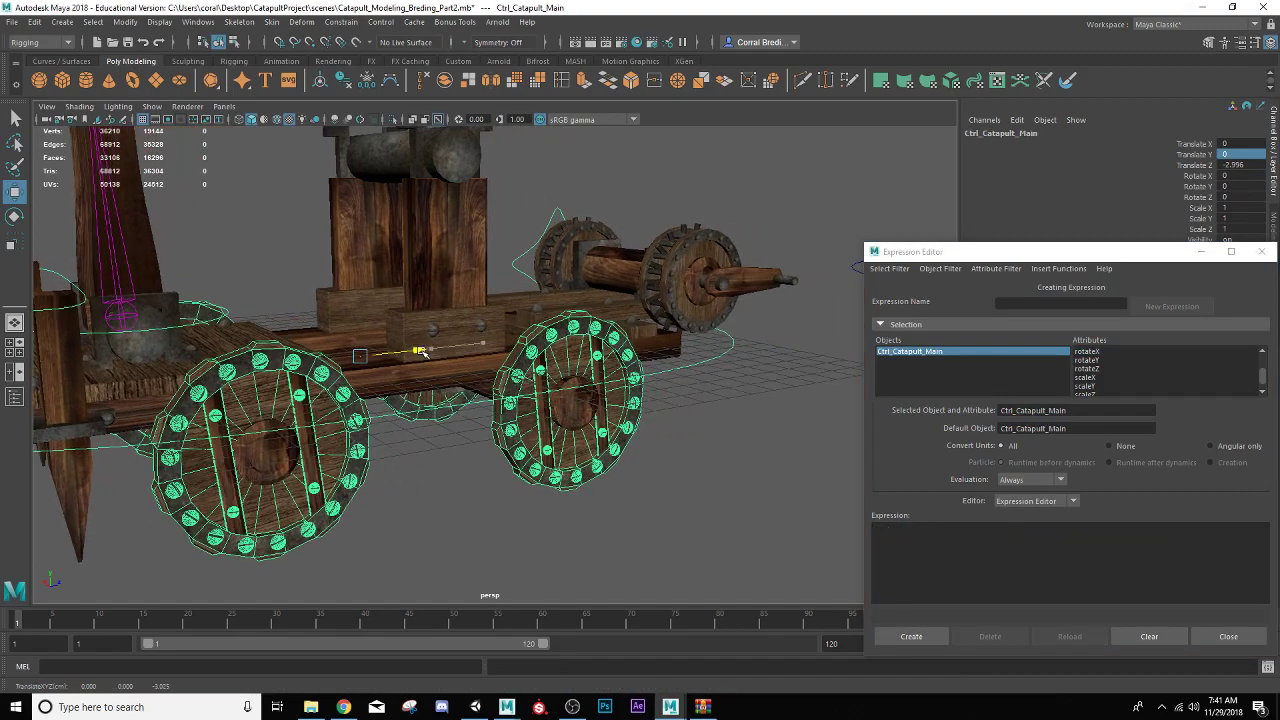
key(z)
key(z)
key(z)
key(z)
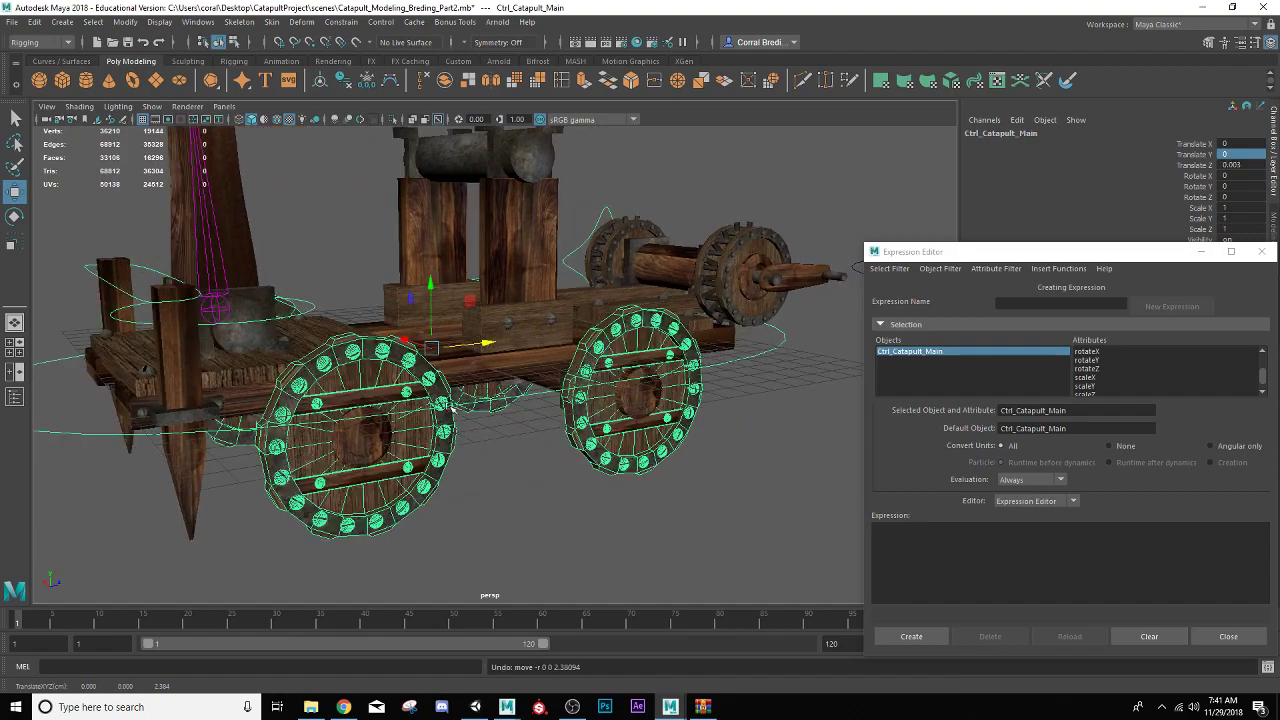
alt+drag(450, 406, 540, 450)
alt+middle_drag(540, 450, 602, 384)
scroll(602, 384, up, 3)
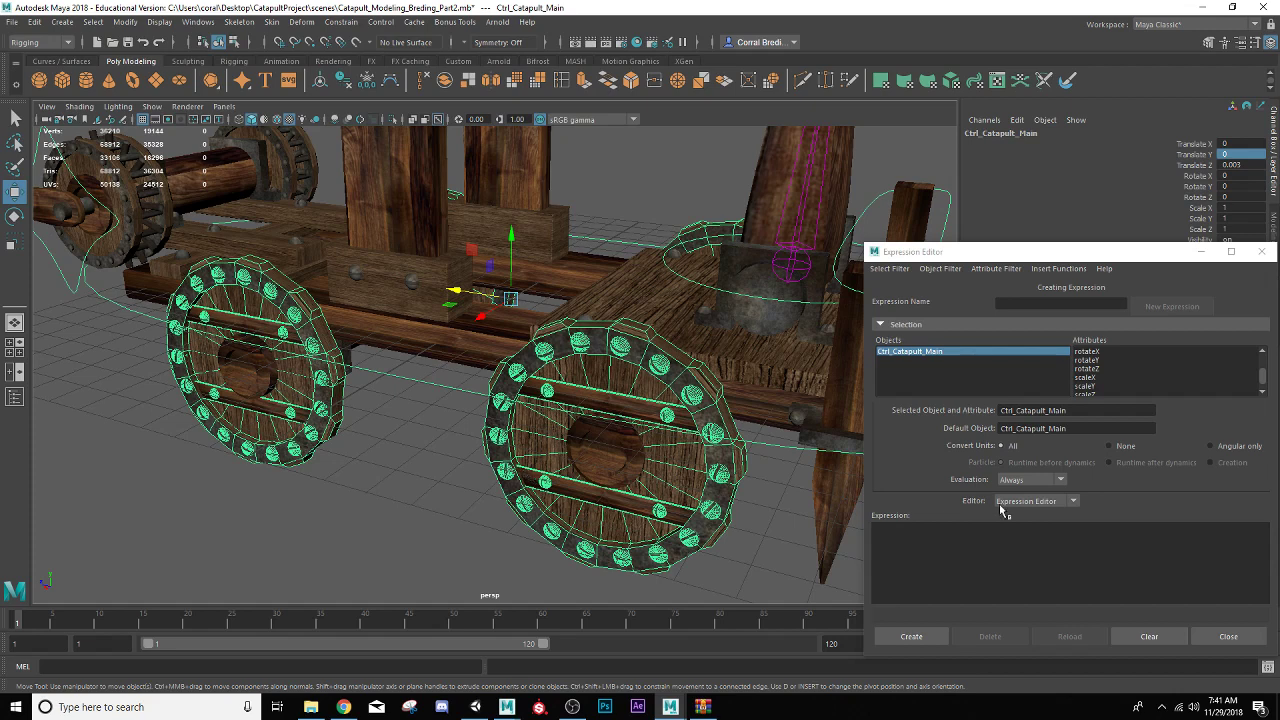
click(558, 457)
click(1088, 352)
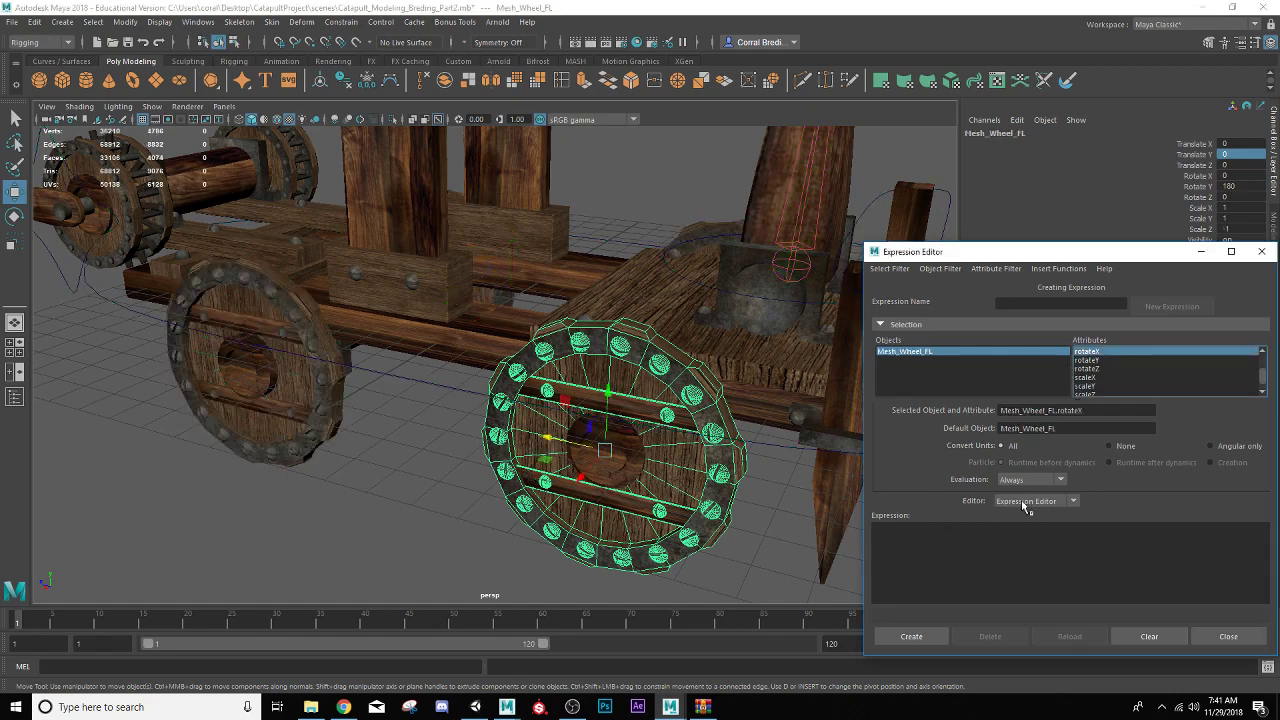
click(932, 541)
key(ctrl+v)
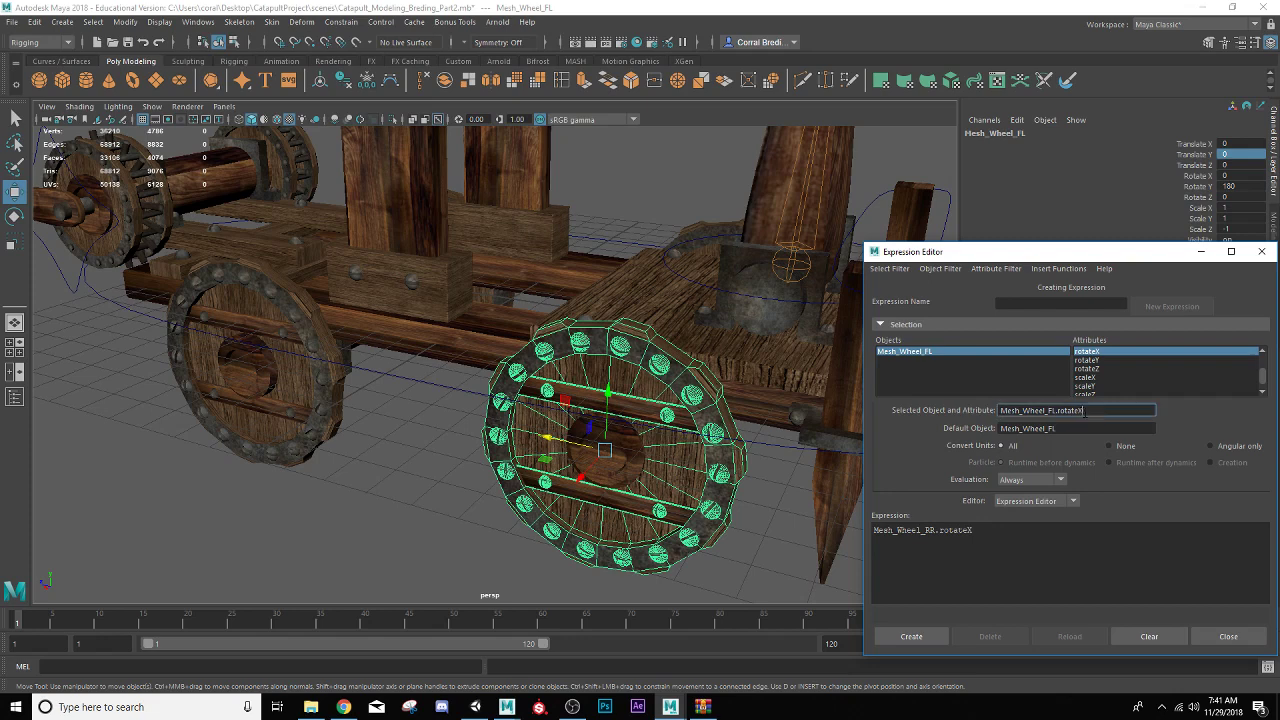
drag(1085, 410, 1002, 410)
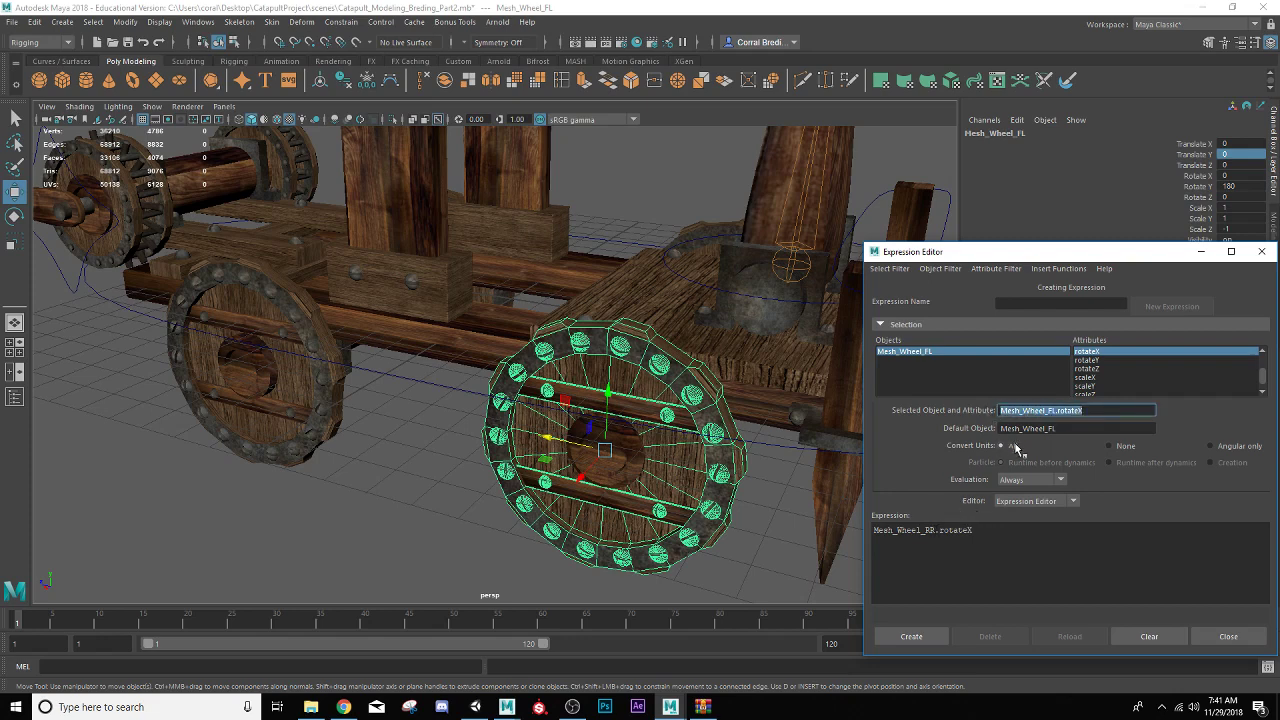
- Load the rotateX expression of the Mesh_Wheel_FR wheel again and copy its full text
alt+drag(773, 403, 617, 425)
click(456, 450)
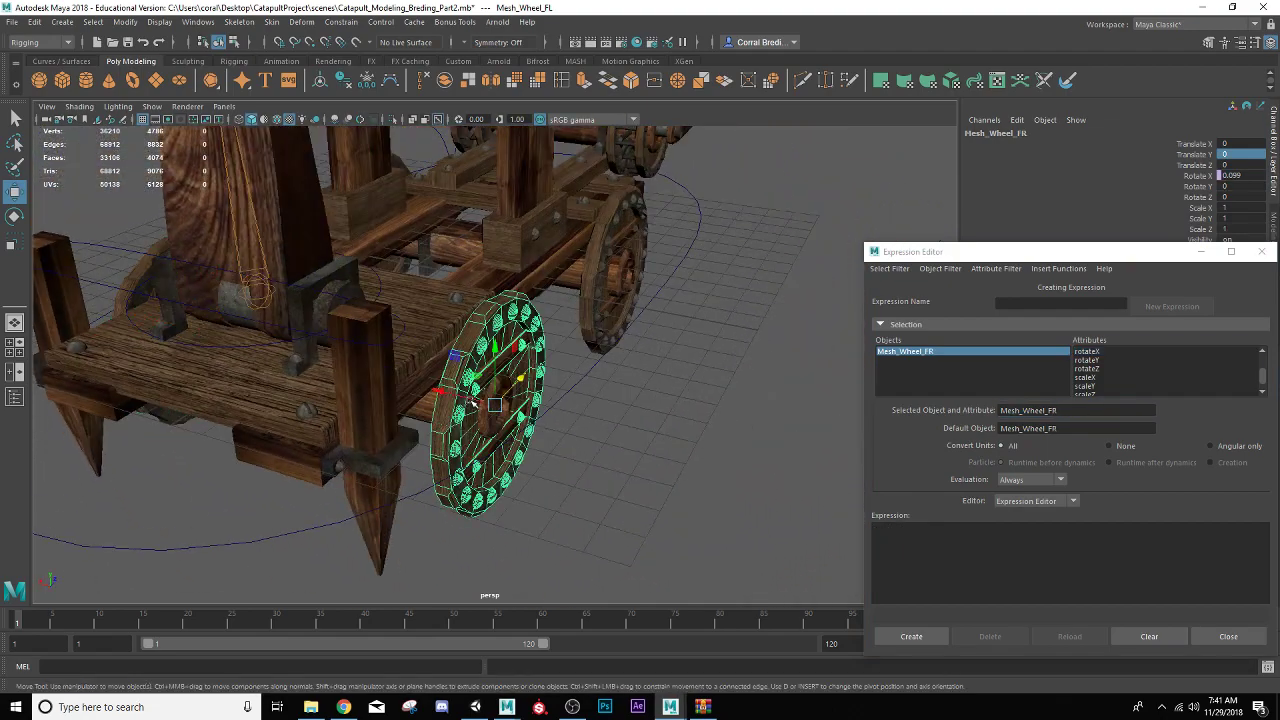
click(1105, 351)
drag(1182, 533, 932, 513)
key(ctrl+c)
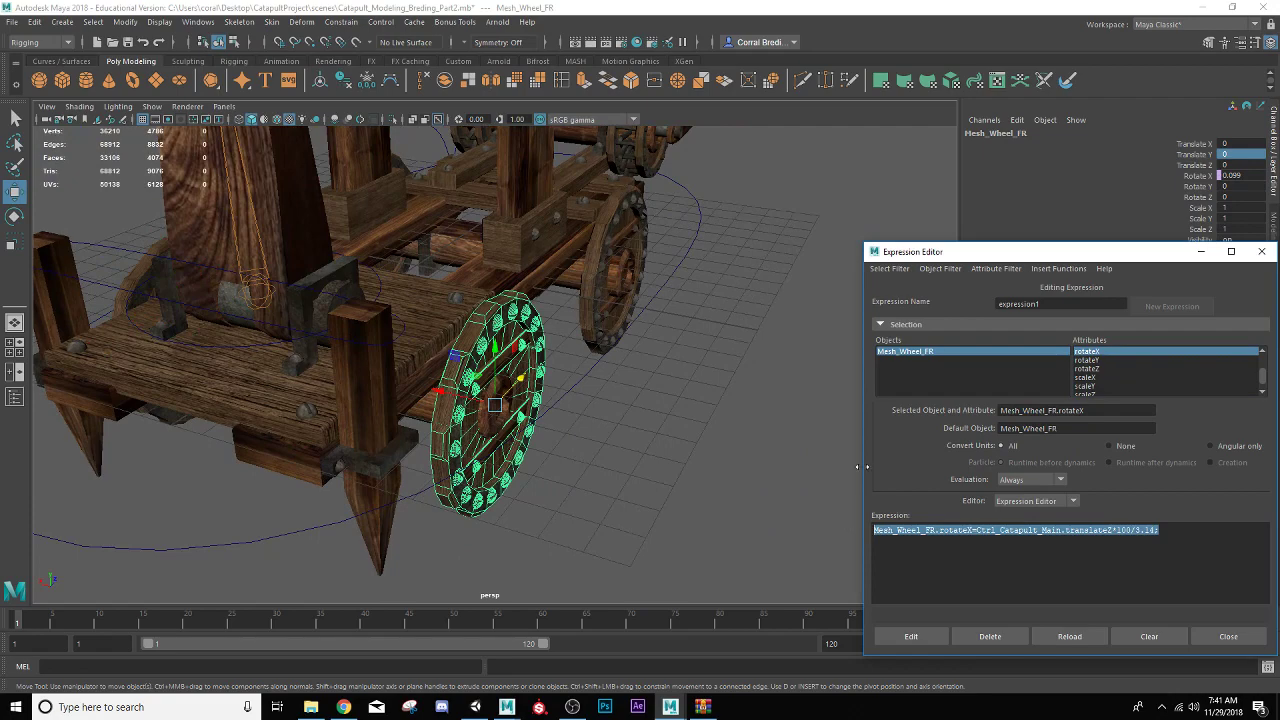
- Paste the copied Mesh_Wheel_FR expression into a new rotateX expression for the Mesh_Wheel_FL wheel
alt+drag(395, 456, 520, 488)
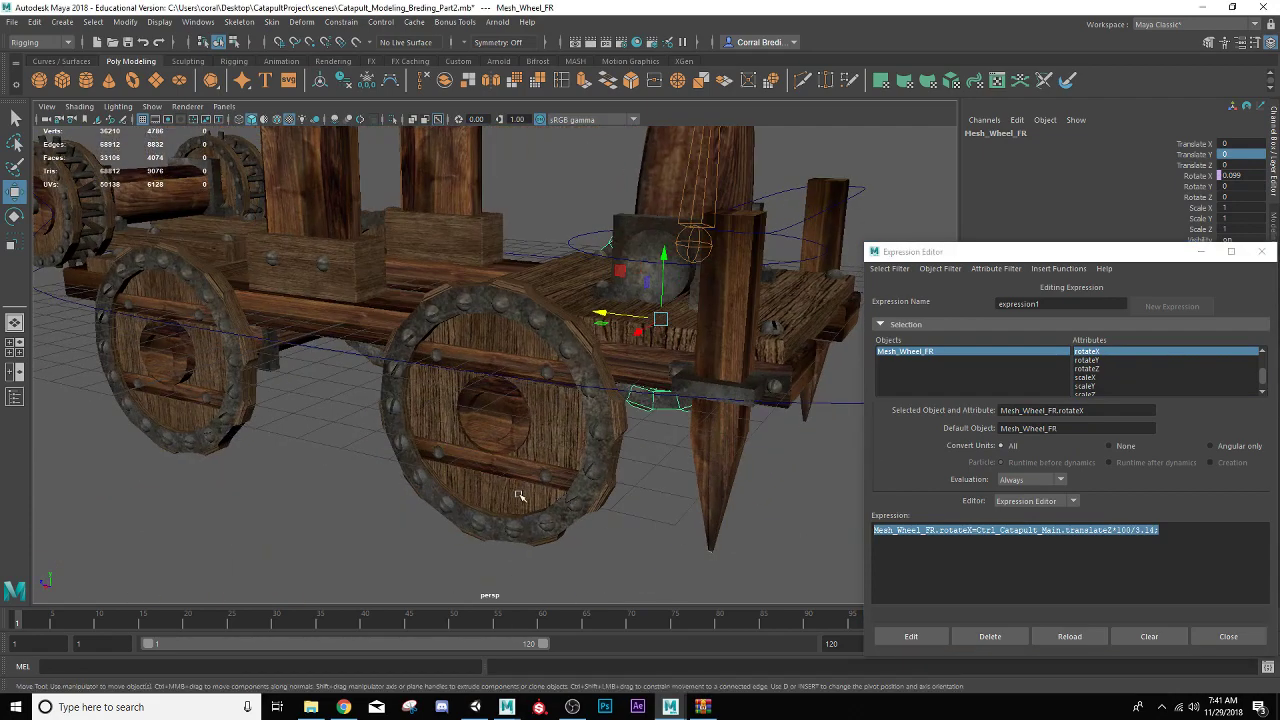
click(518, 496)
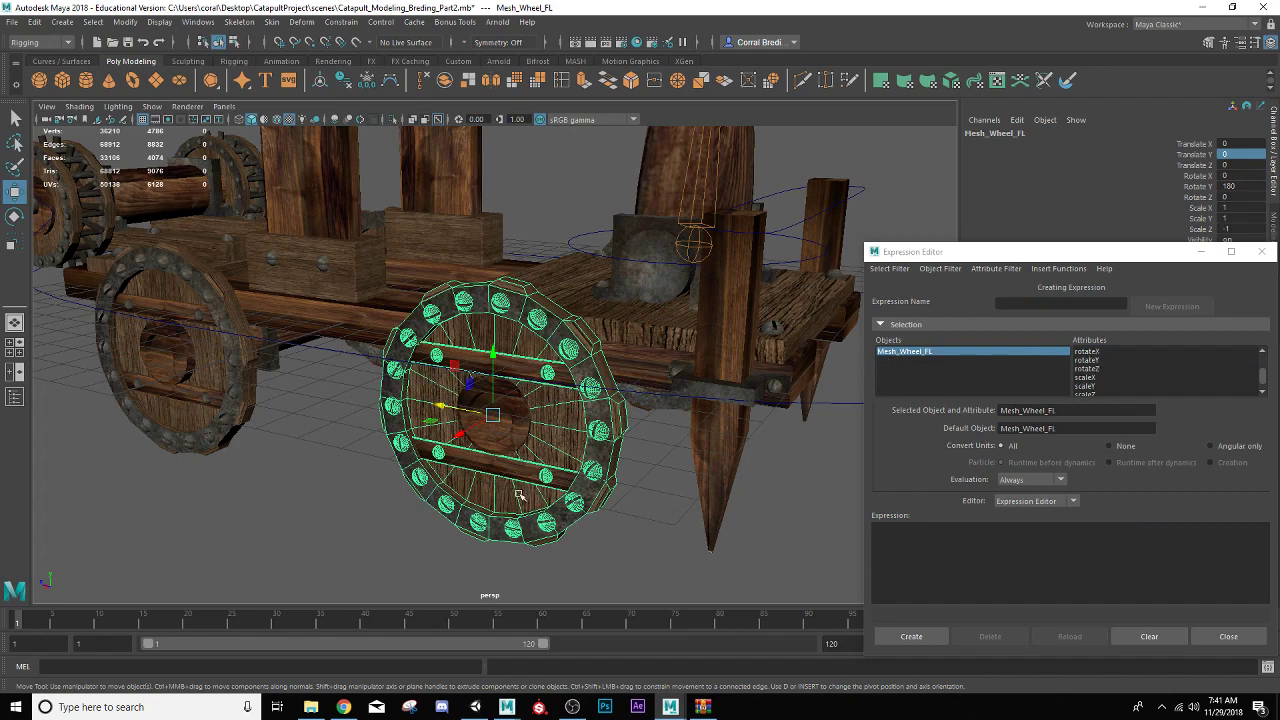
click(1088, 351)
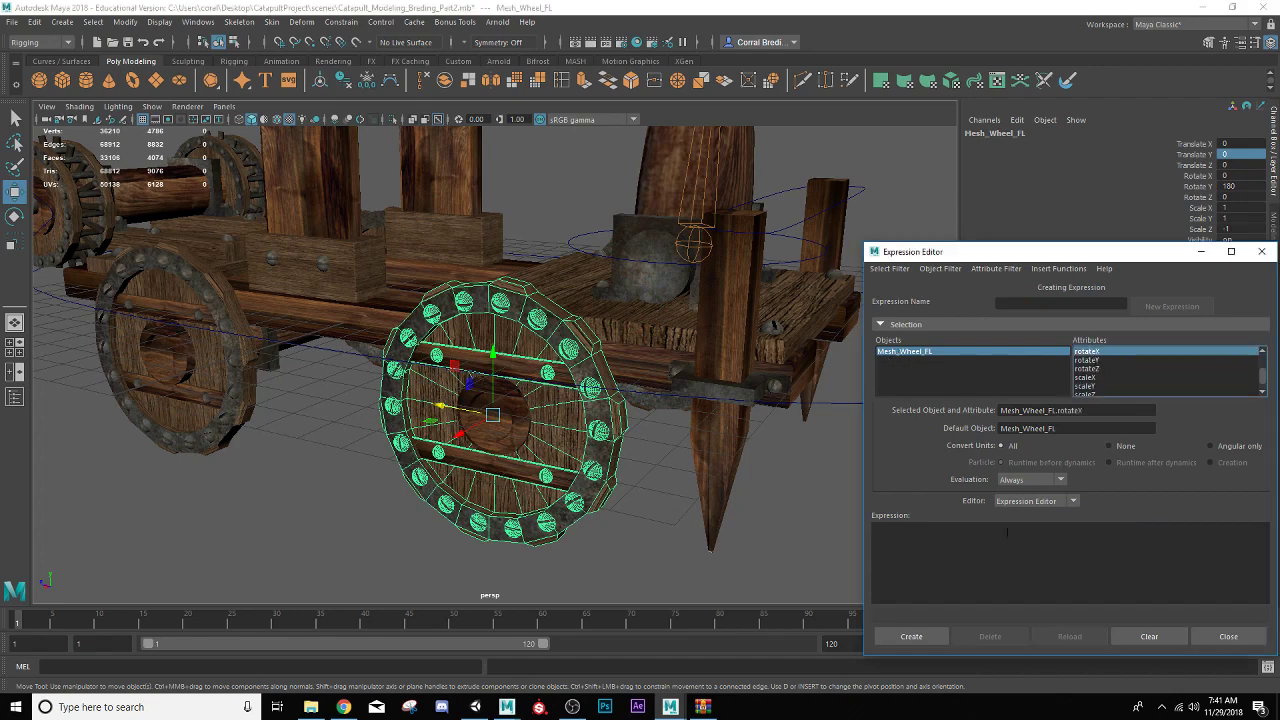
click(980, 553)
key(ctrl+v)
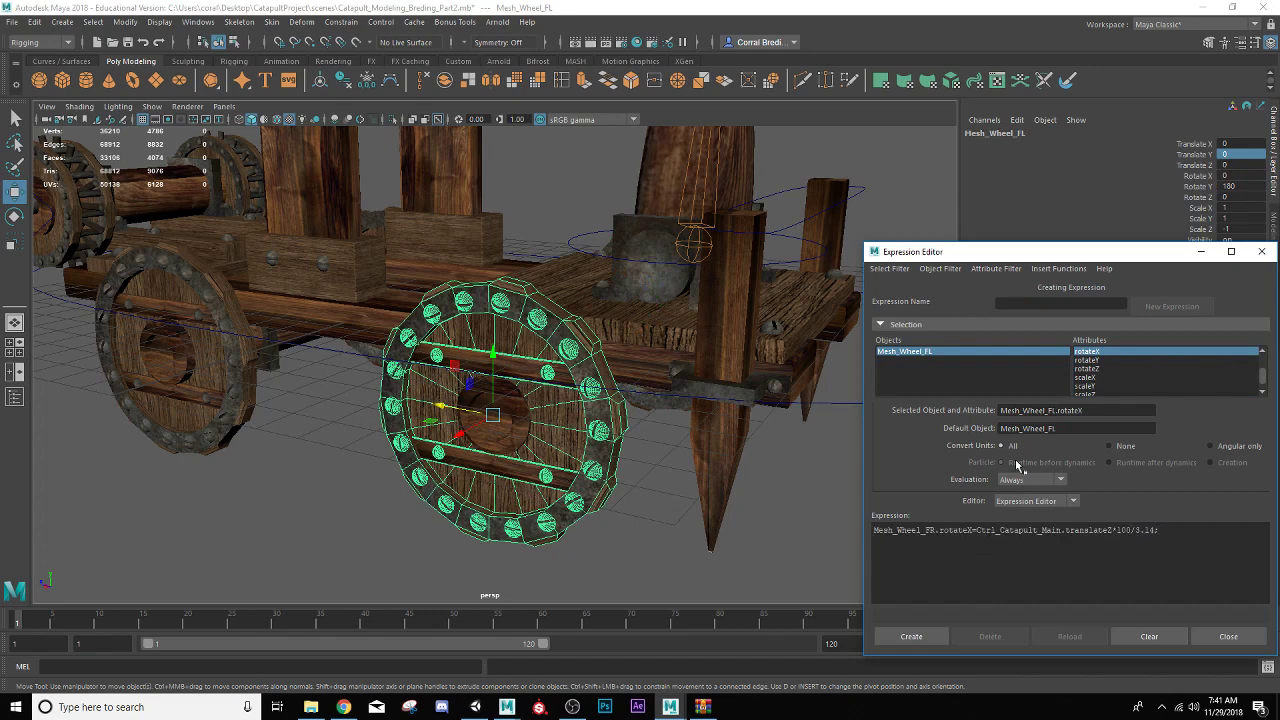
- Retarget the pasted expression to the front-left wheel and create it as Mesh_Wheel_FL.rotateX=Ctrl_Catapult_Main.translateZ*100/3.14;
drag(1084, 411, 1019, 411)
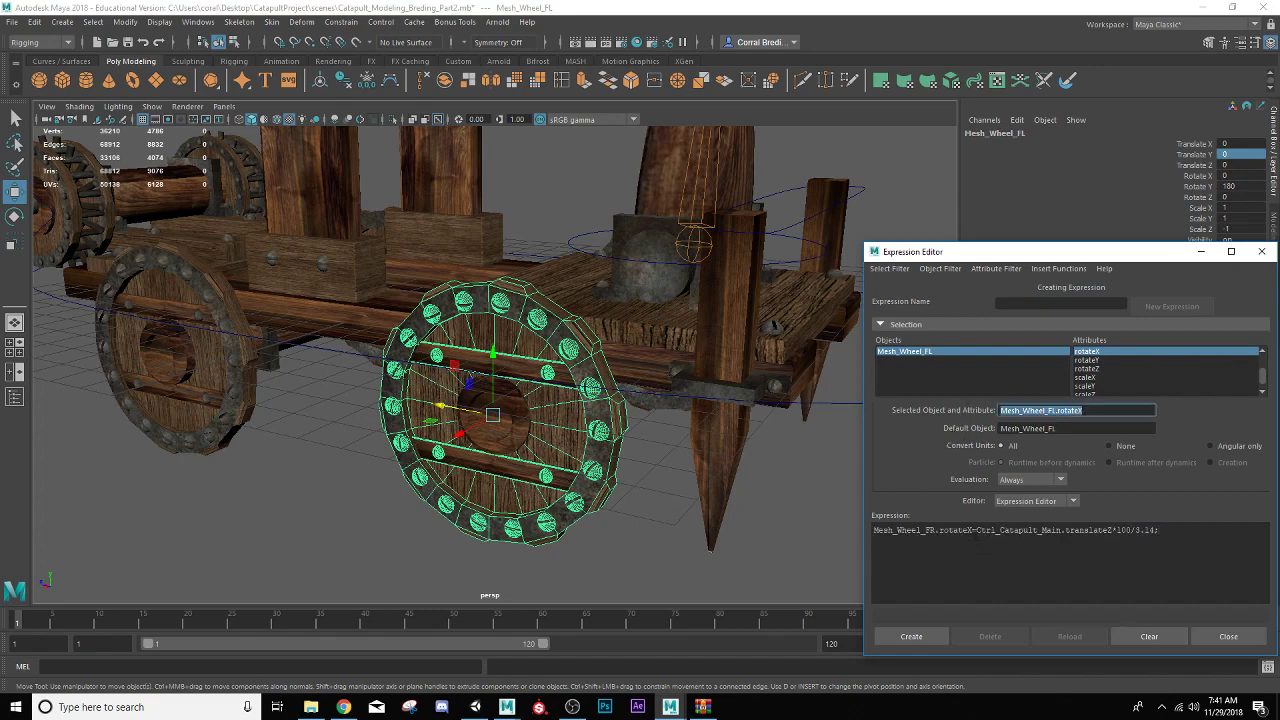
drag(974, 531, 873, 530)
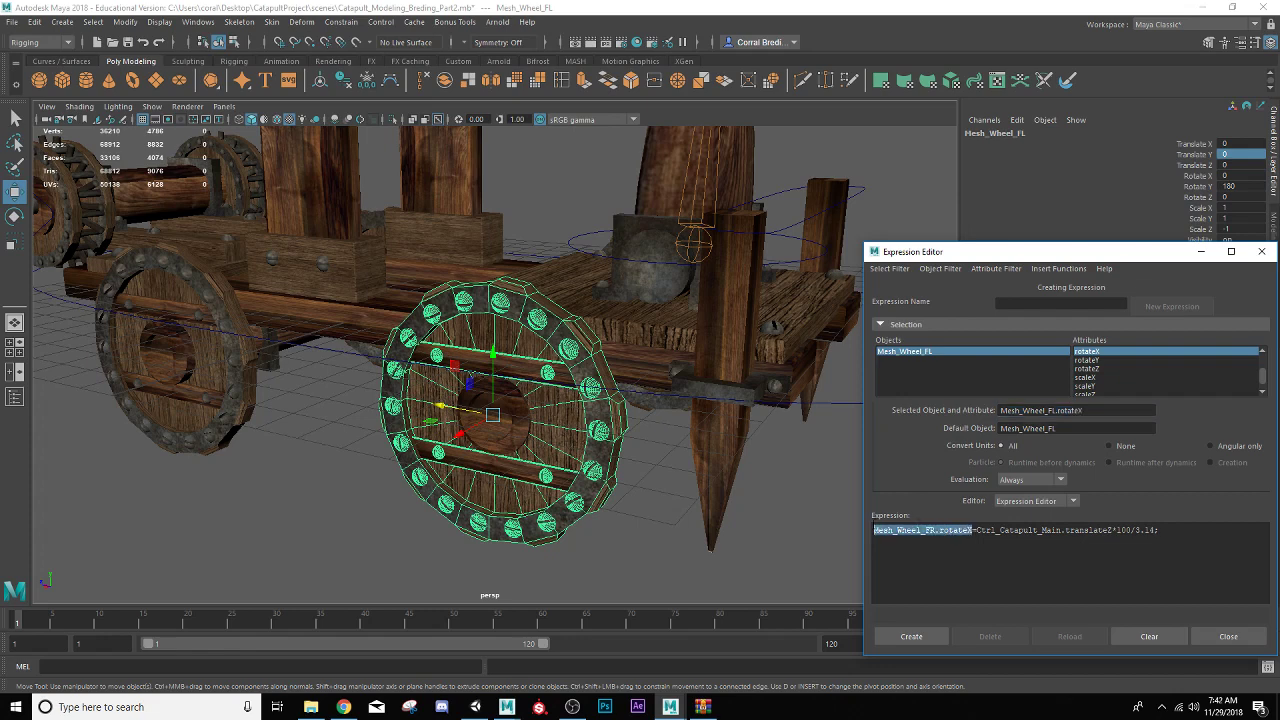
text(Mesh_Wheel_FL.rotateX)
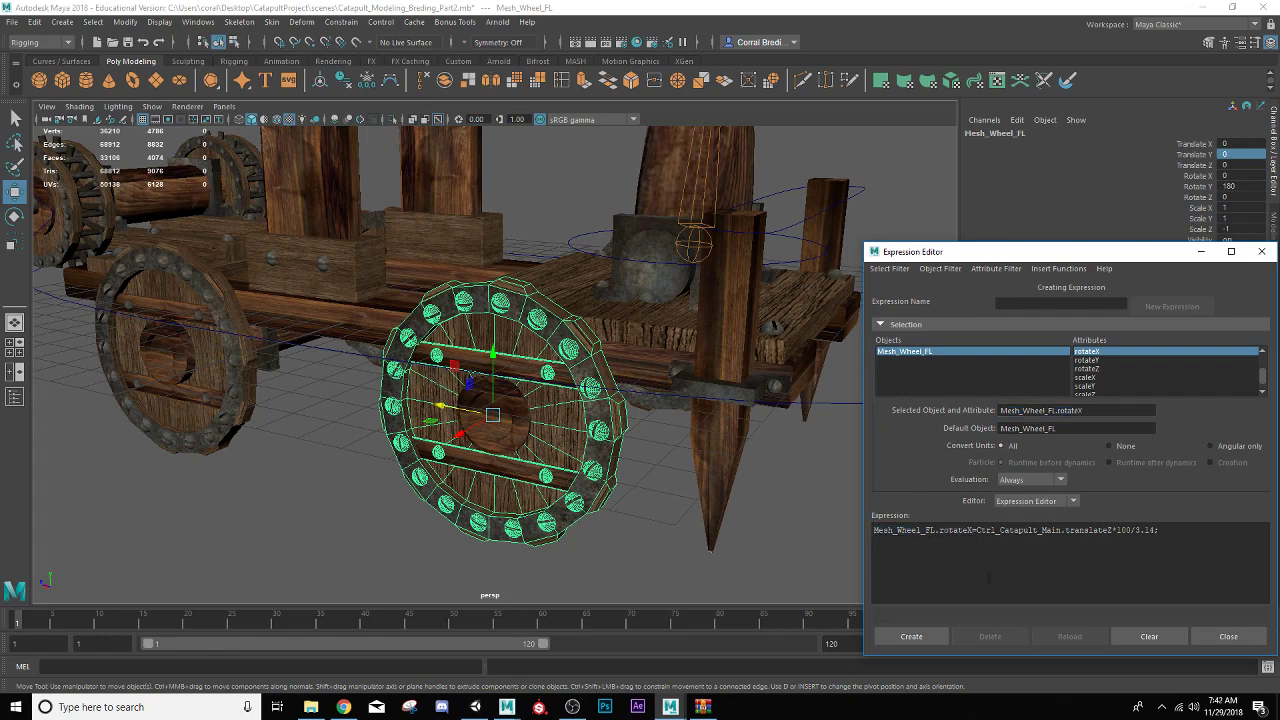
click(912, 636)
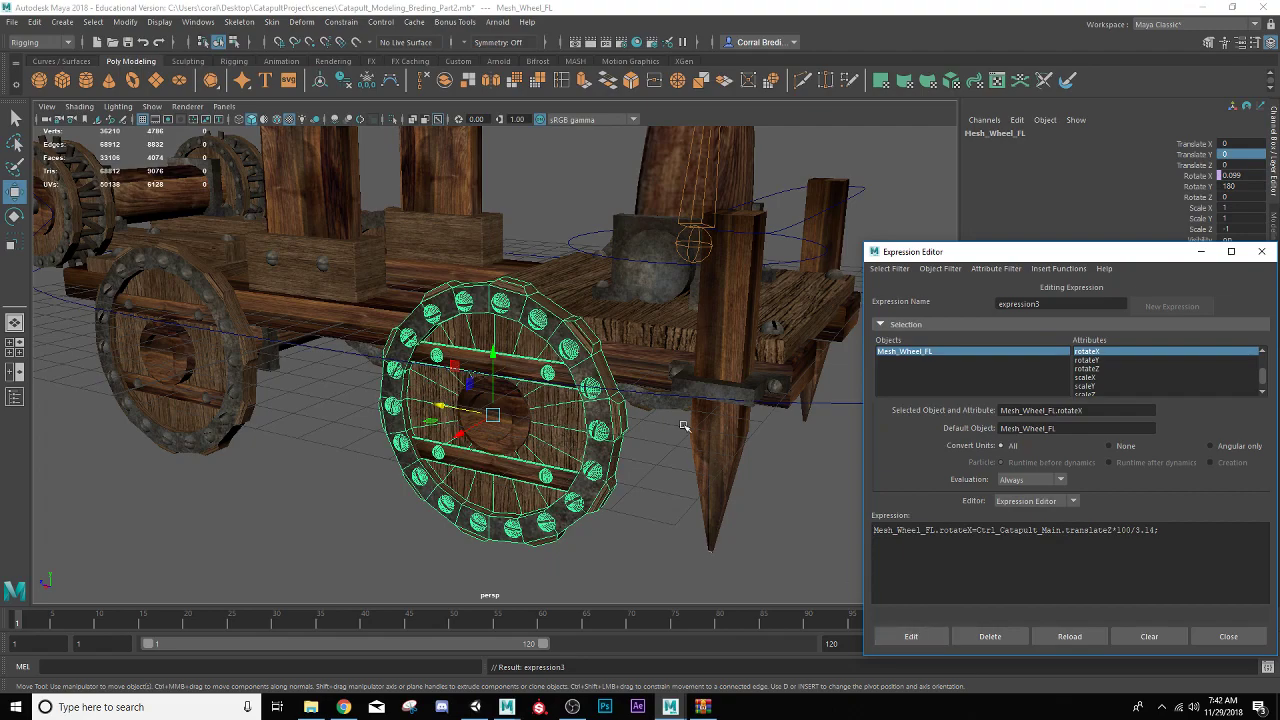
- Test the front-left wheel's rotation by moving Ctrl_Catapult_Main along Z, and undo the move
click(643, 400)
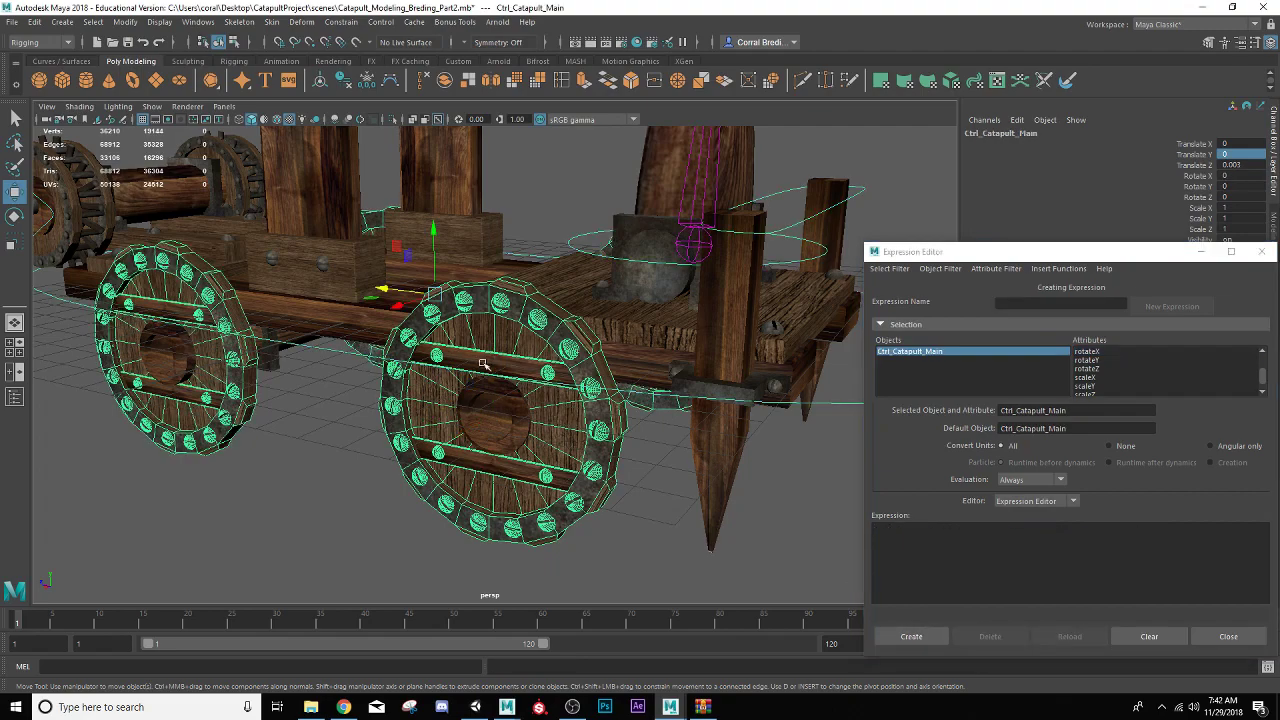
drag(387, 291, 470, 300)
key(ctrl+z)
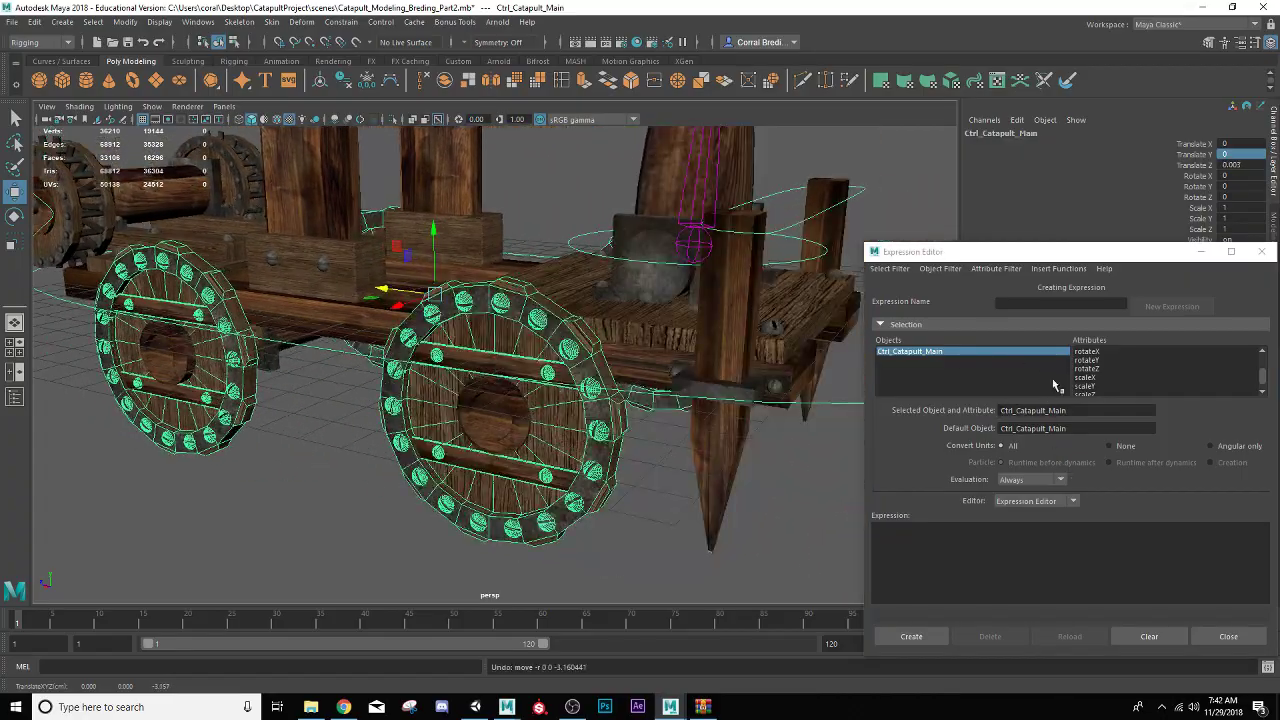
- Reverse the front-left wheel's spin by changing the multiplier in its rotateX expression to -100
click(585, 492)
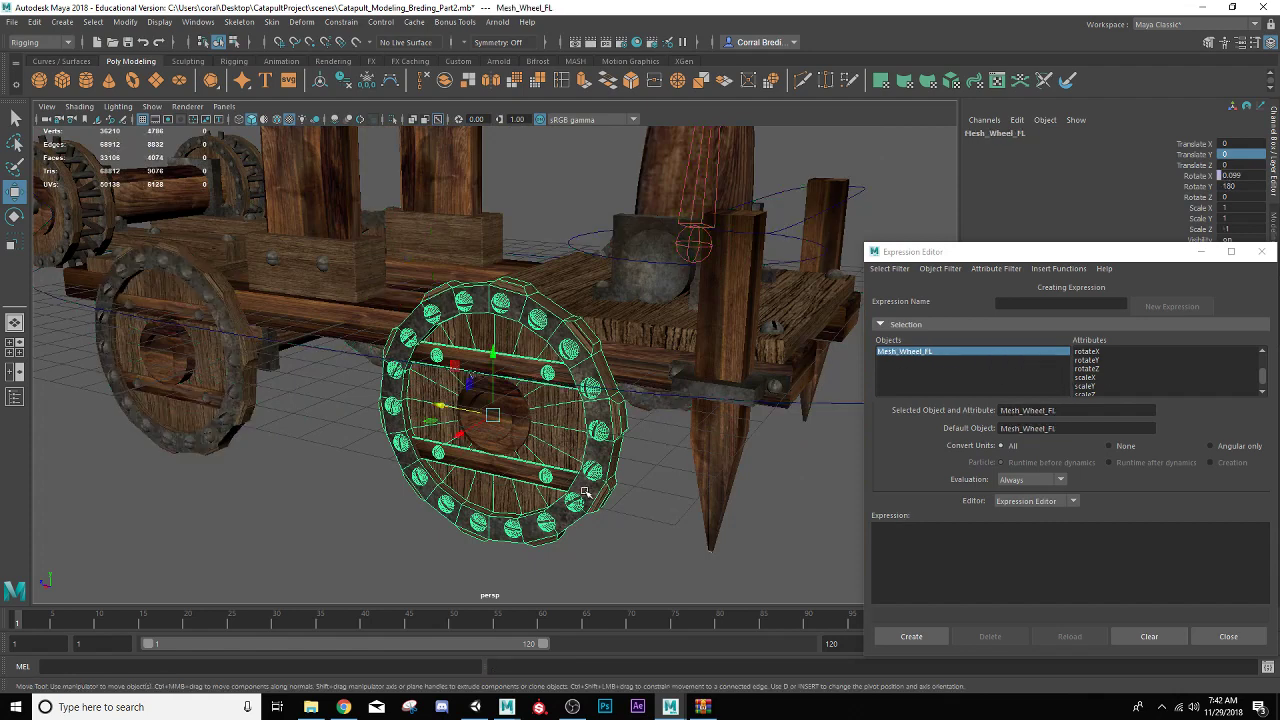
click(1086, 354)
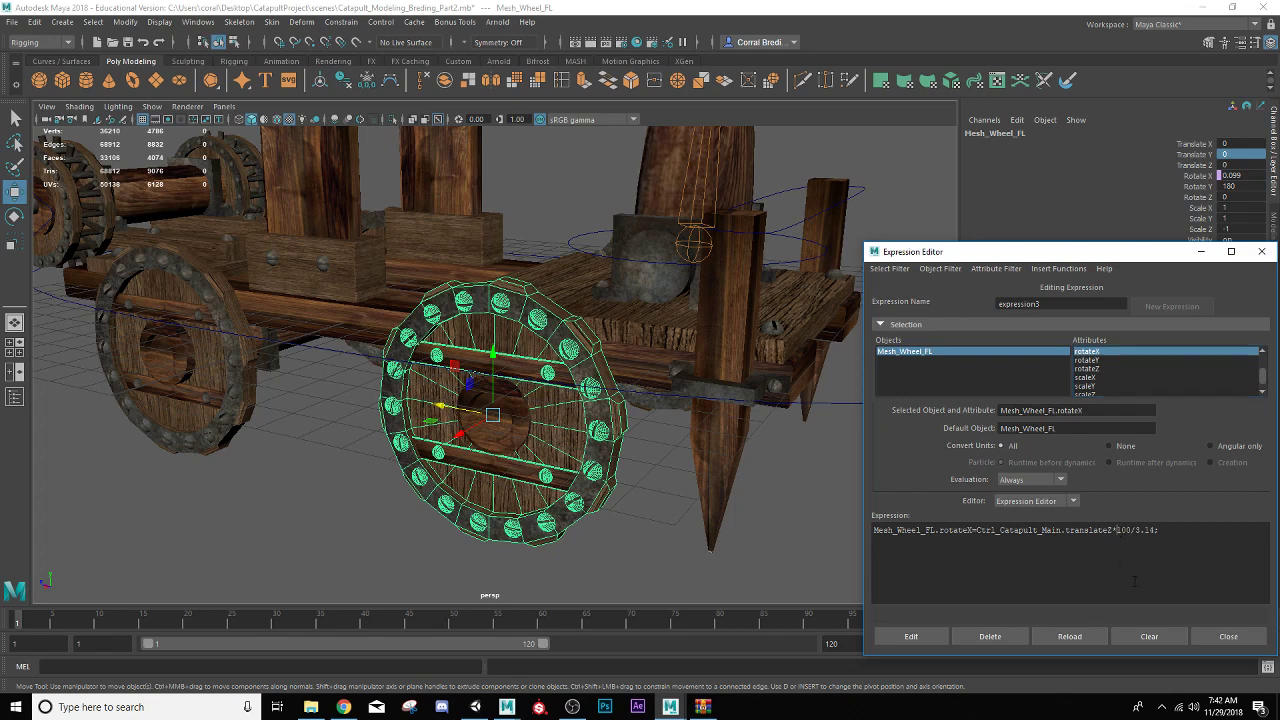
text(-)
click(912, 637)
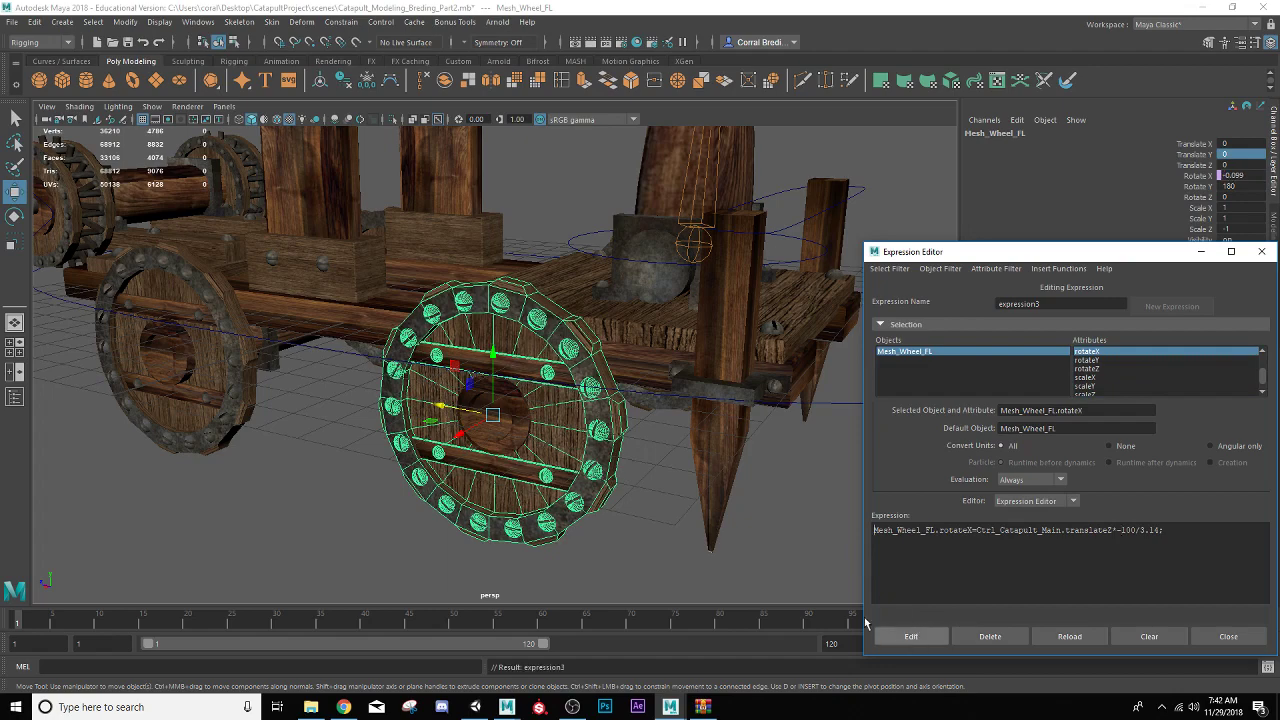
- Test the reversed front-left wheel rotation by moving Ctrl_Catapult_Main along Z, and undo the move
click(626, 391)
drag(386, 285, 493, 337)
key(ctrl+z)
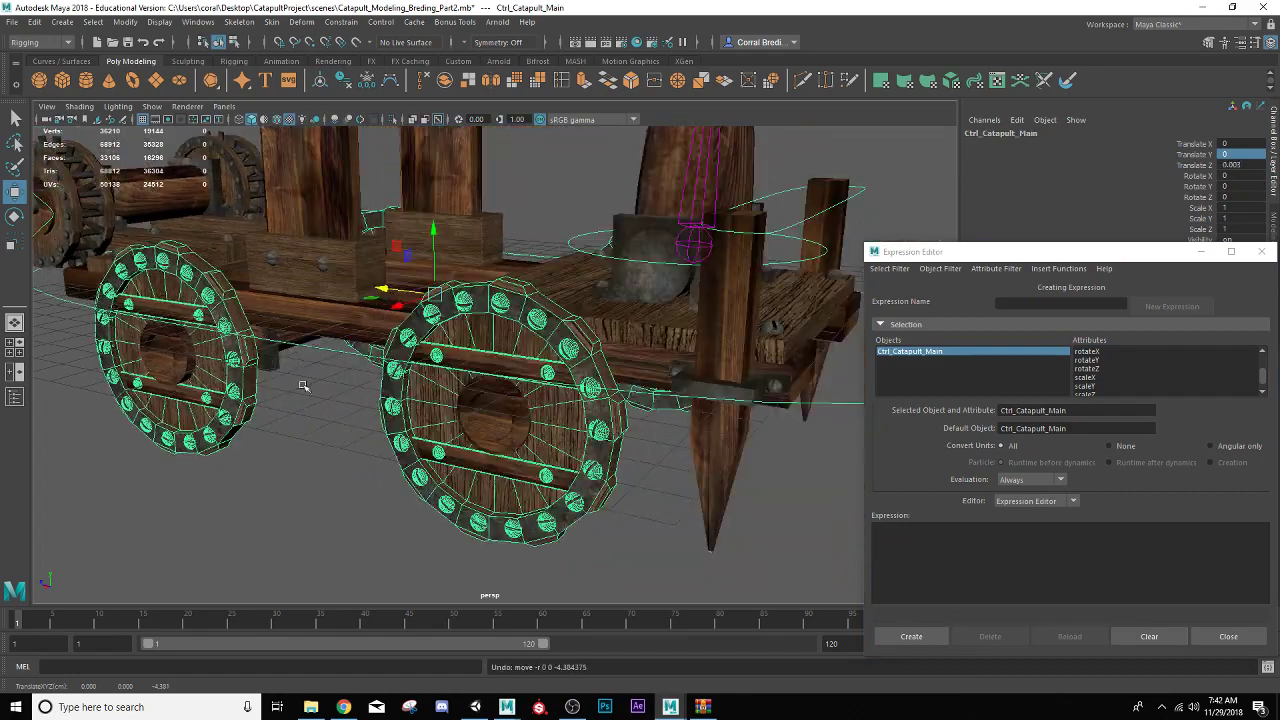
- Copy the whole rotateX expression of Mesh_Wheel_FL into a new rotateX expression for the rear-left wheel, Mesh_Wheel_RL
alt+drag(224, 410, 247, 421)
alt+middle_drag(247, 421, 470, 420)
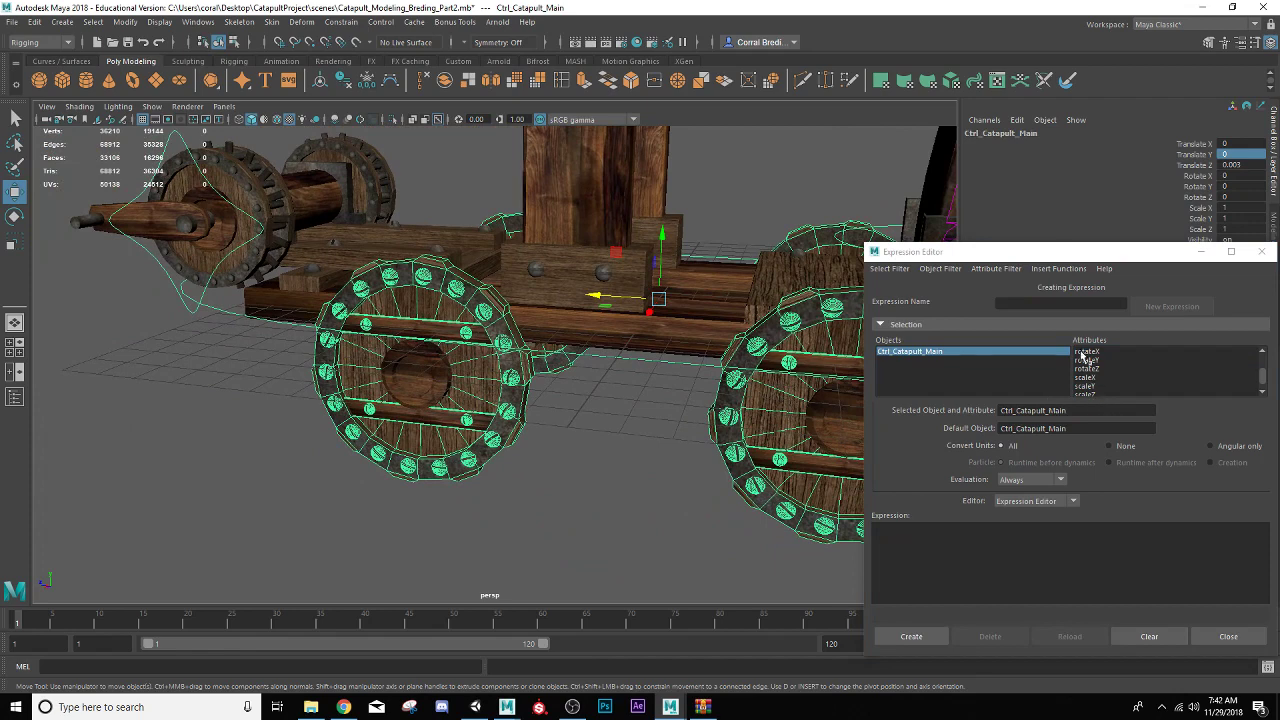
click(784, 482)
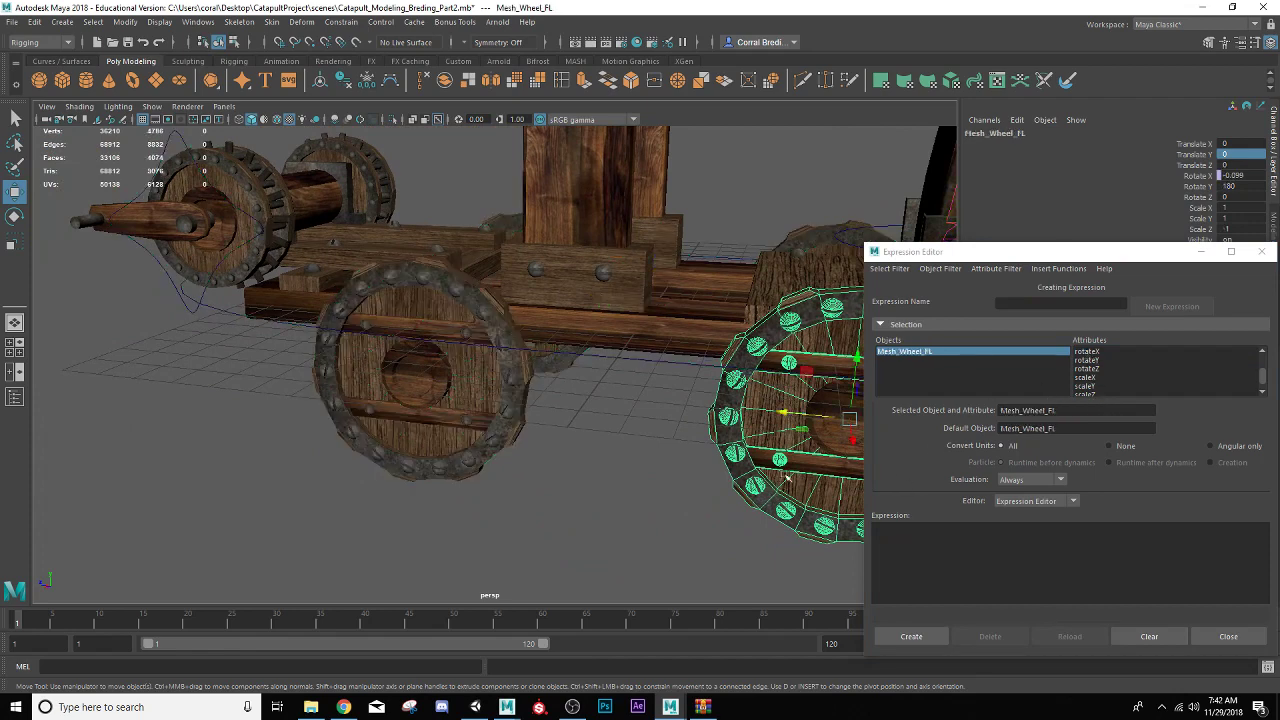
click(1087, 352)
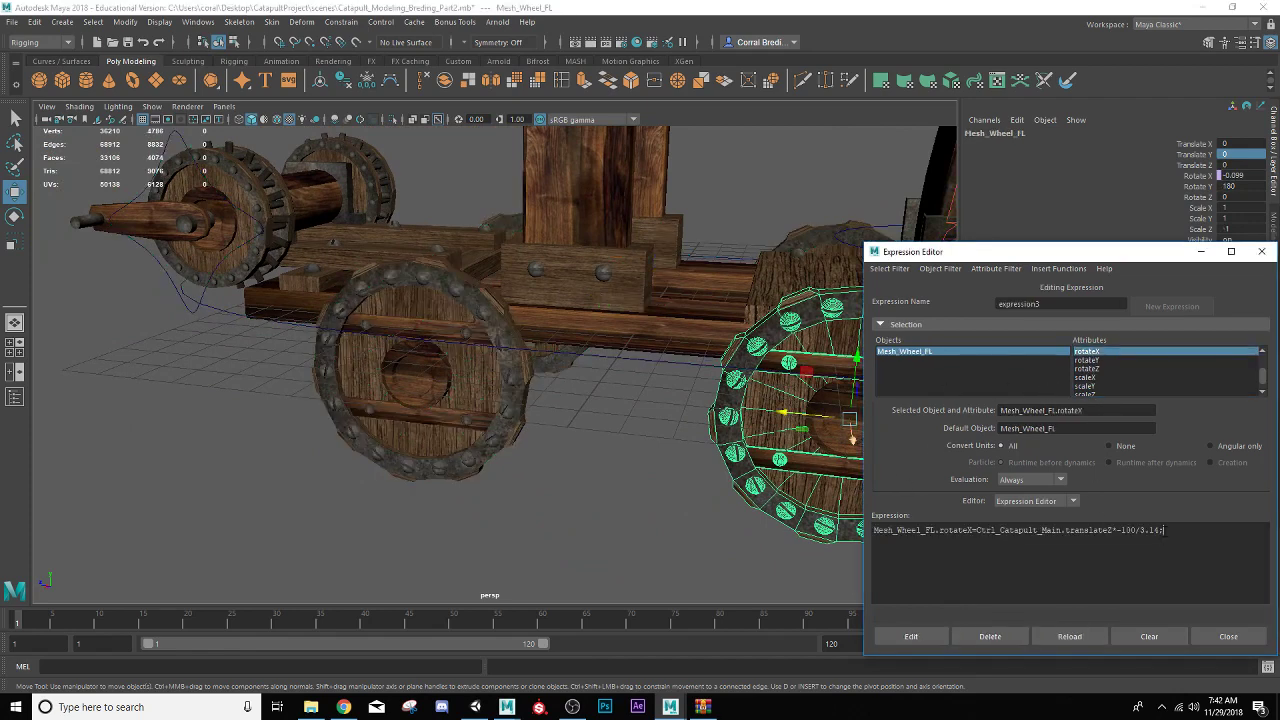
drag(1165, 531, 986, 523)
key(ctrl+c)
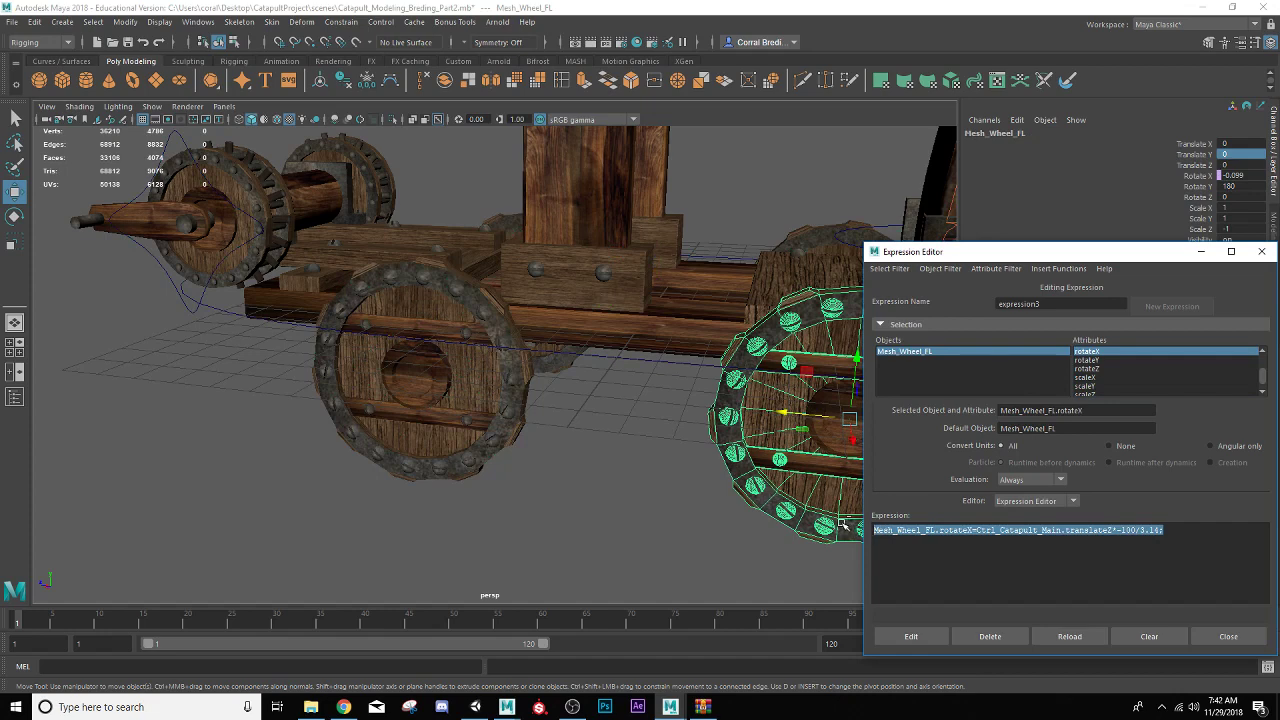
click(470, 422)
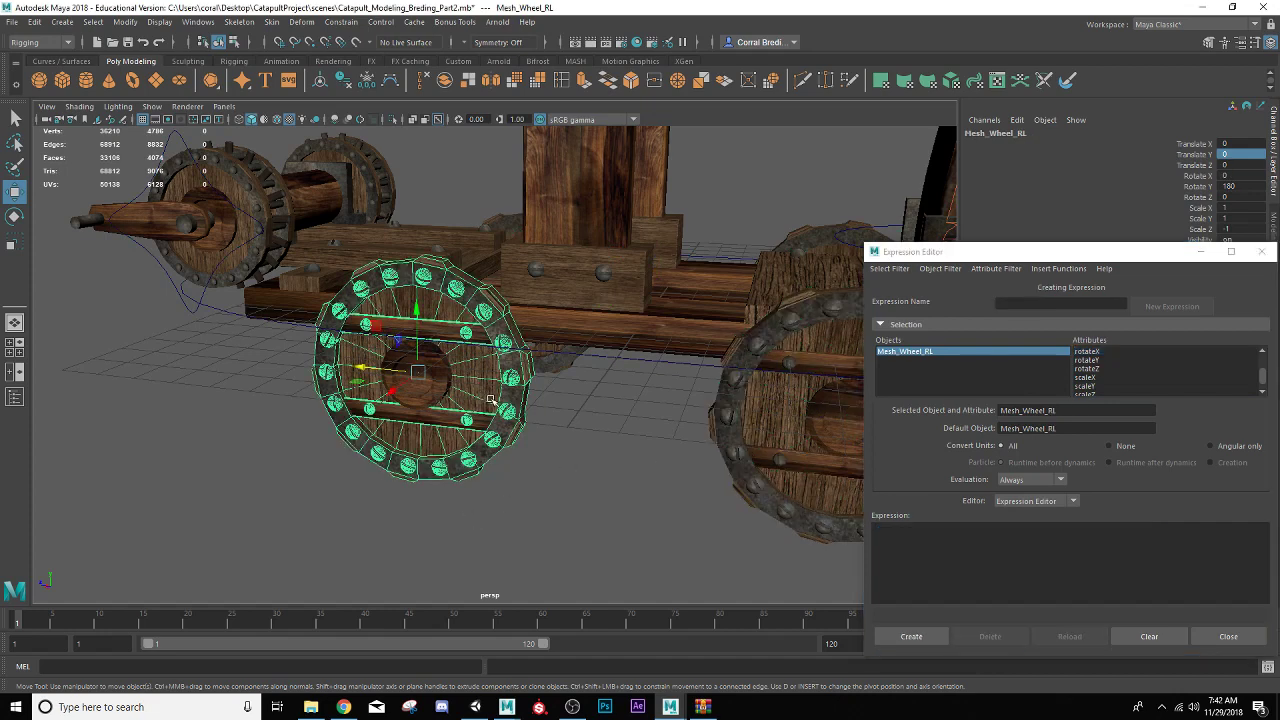
click(1087, 352)
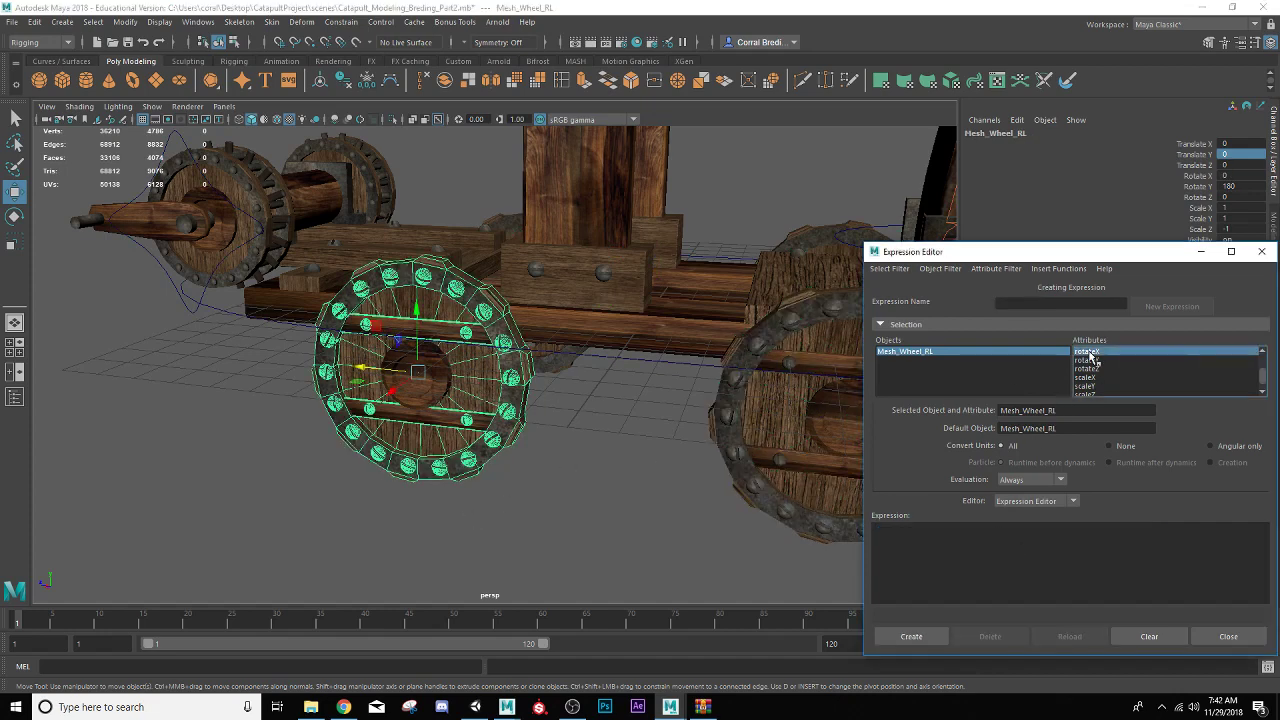
click(896, 541)
key(ctrl+v)
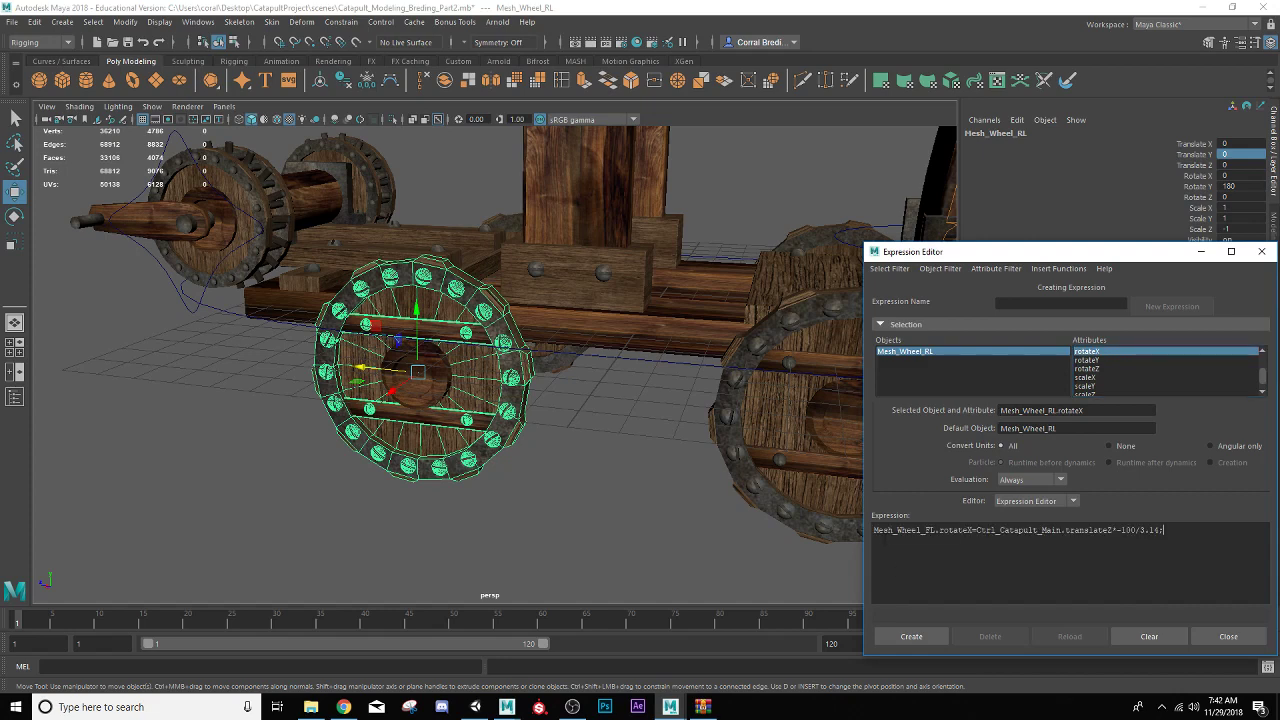
- Replace the expression's target with Mesh_Wheel_RL.rotateX, create the expression, and close the Expression Editor
drag(1094, 412, 1000, 411)
key(ctrl+c)
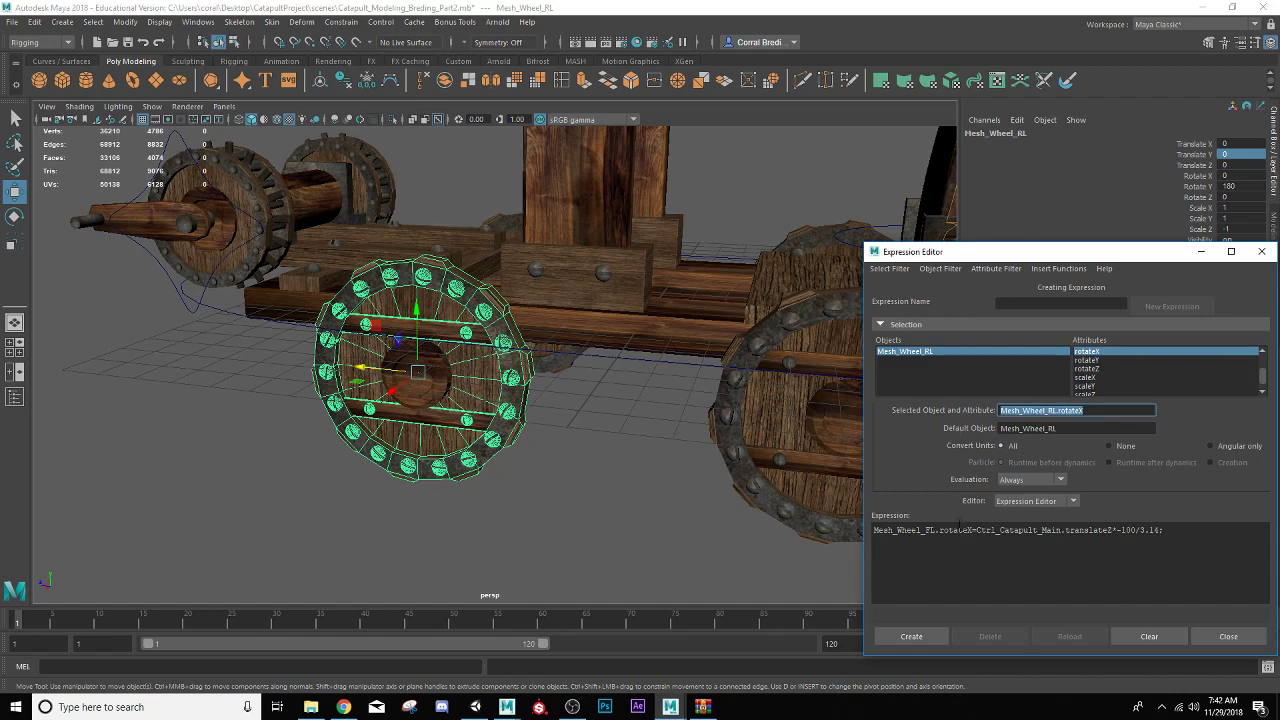
drag(972, 530, 874, 530)
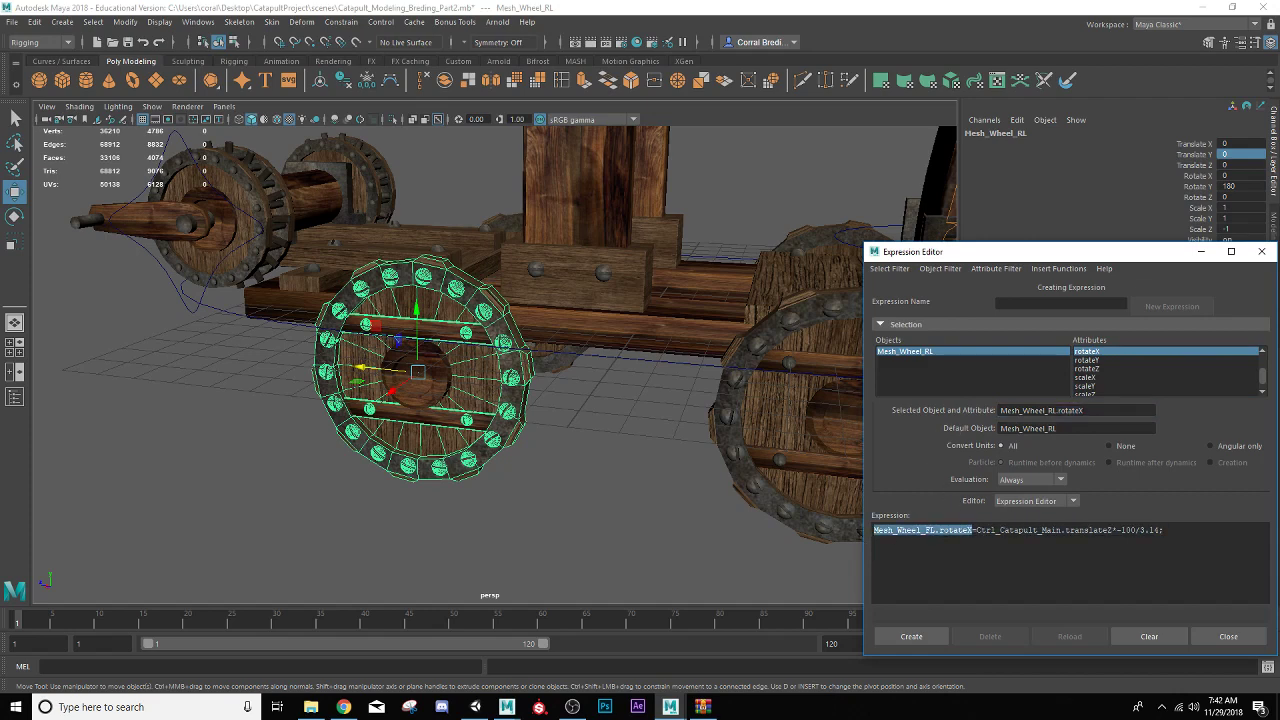
key(ctrl+v)
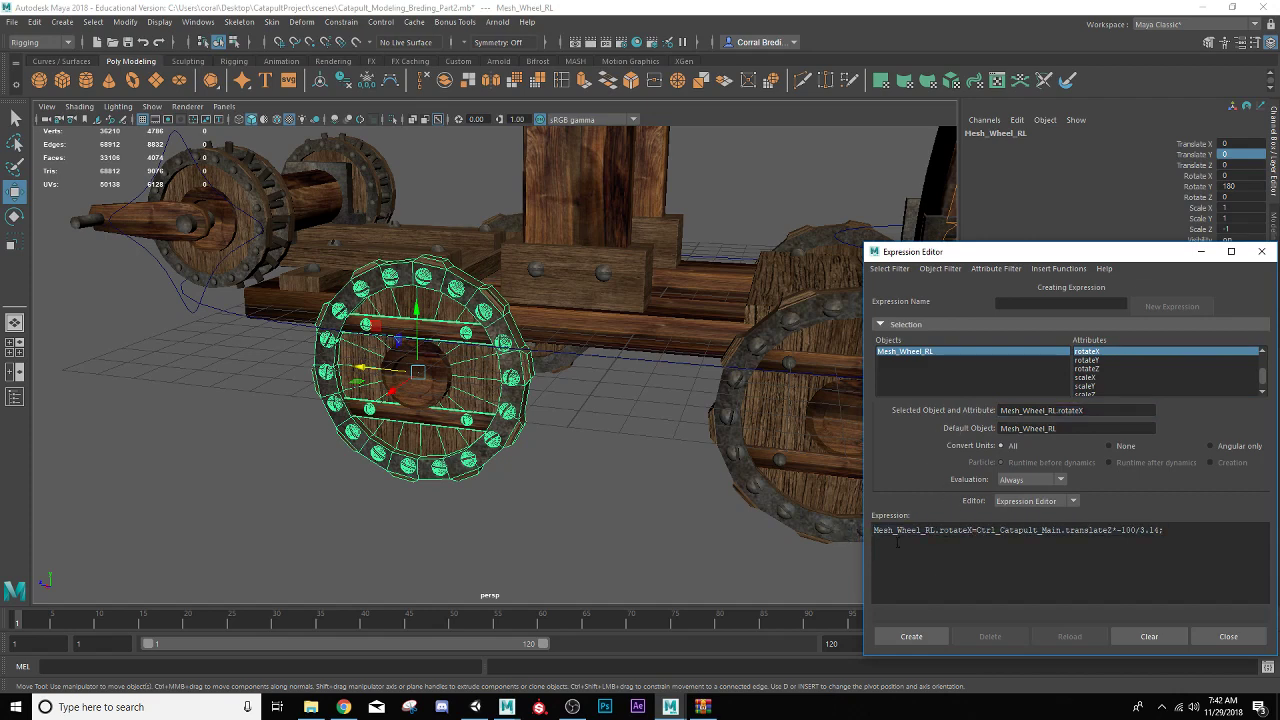
click(936, 632)
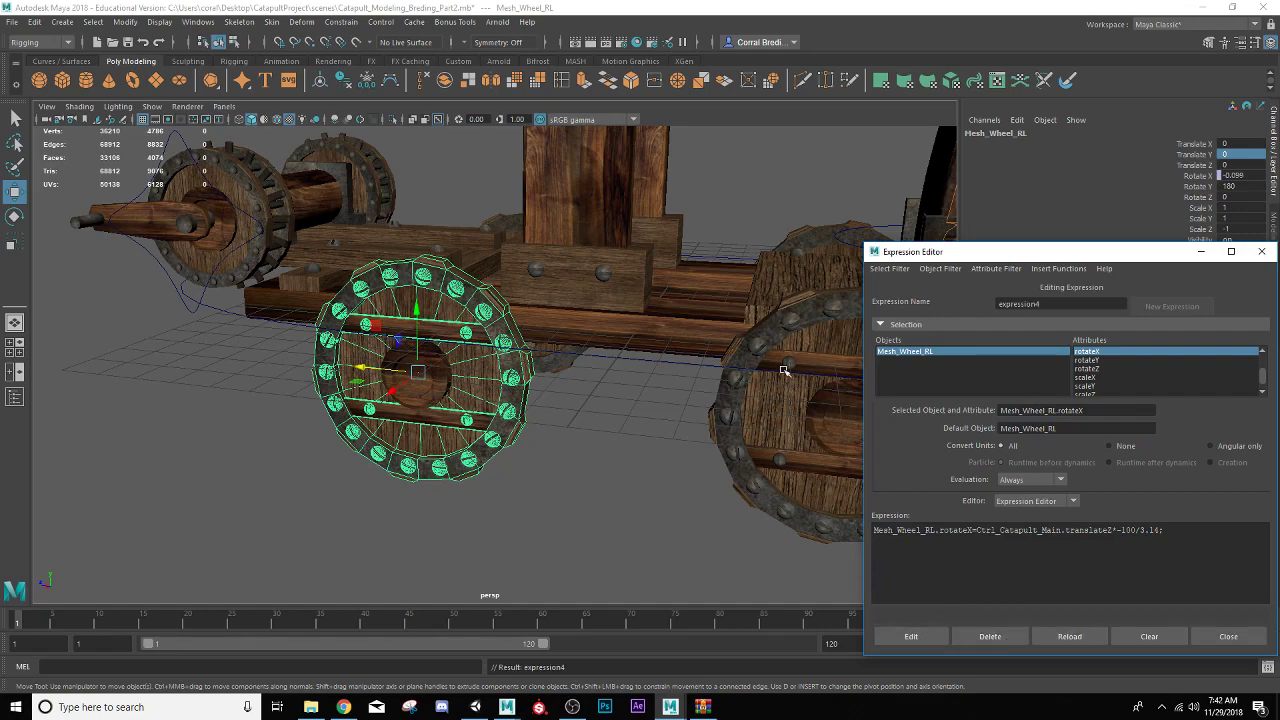
click(1262, 251)
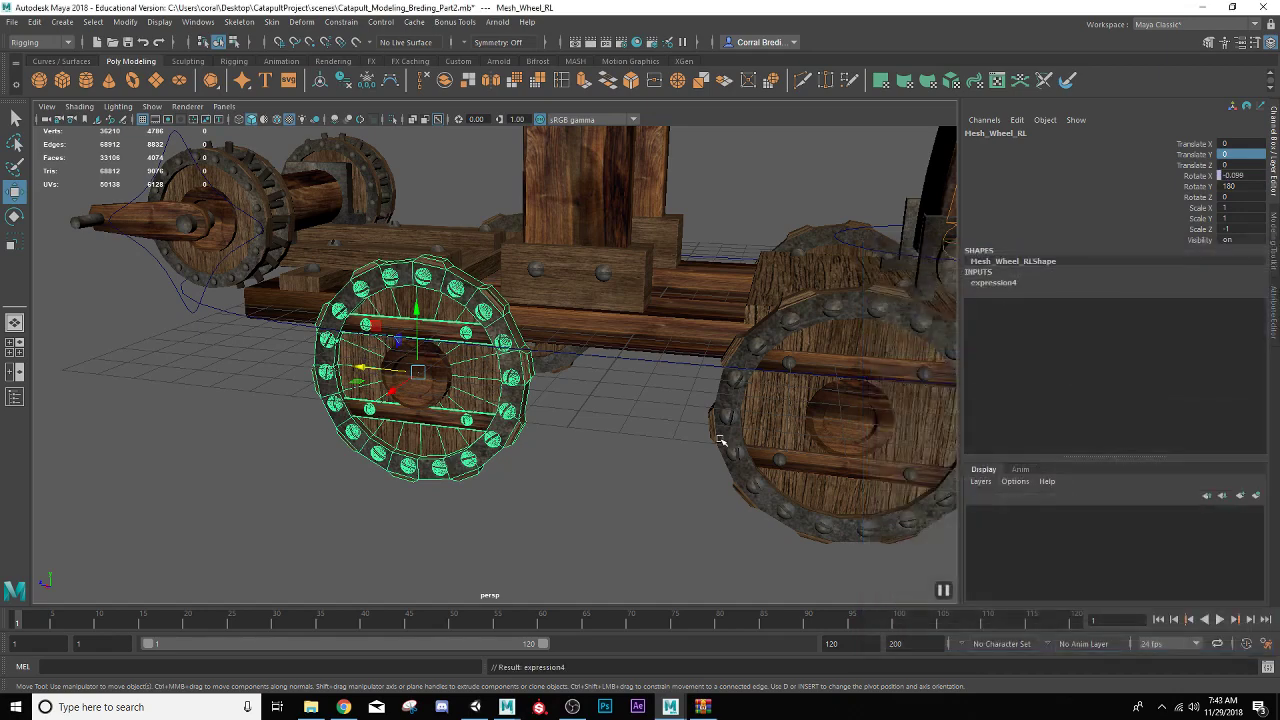
- Test both left wheels by moving Ctrl_Catapult_Main along Z, and undo the move
scroll(719, 440, up, 3)
scroll(719, 440, down, 4)
alt+drag(719, 440, 821, 431)
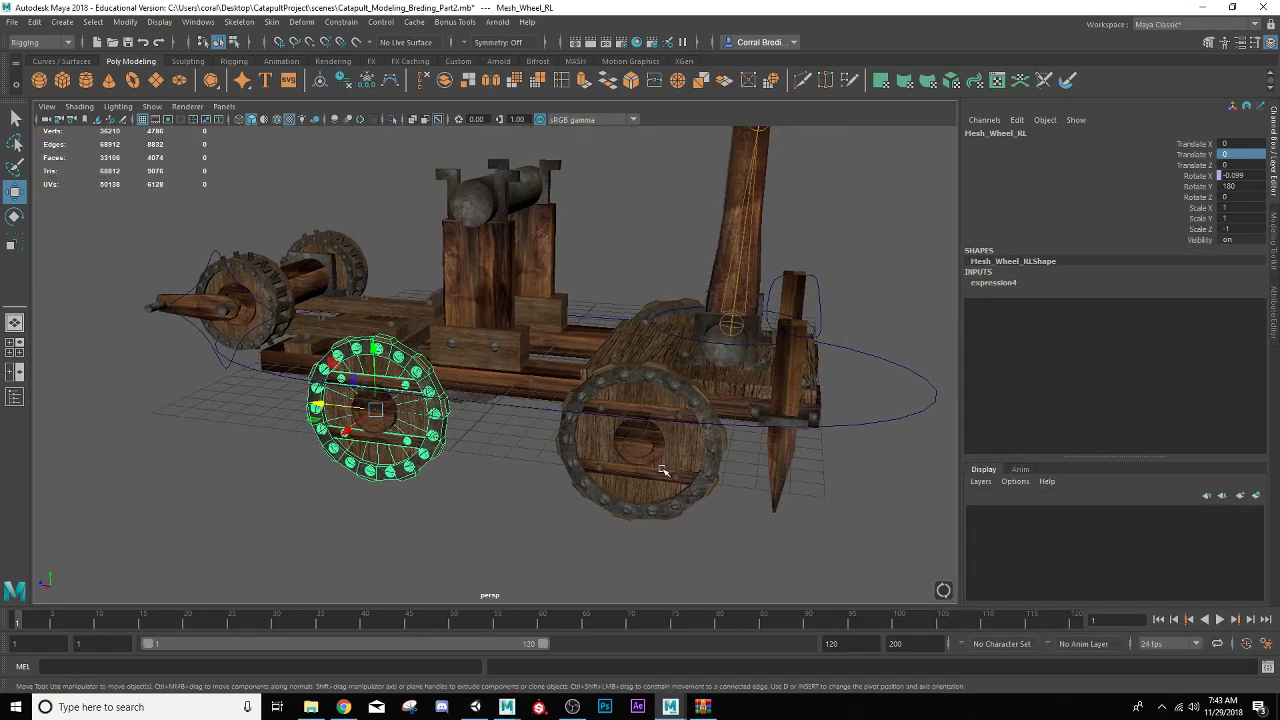
click(855, 427)
drag(507, 353, 424, 351)
key(ctrl+z)
scroll(500, 400, down, 3)
scroll(517, 440, up, 3)
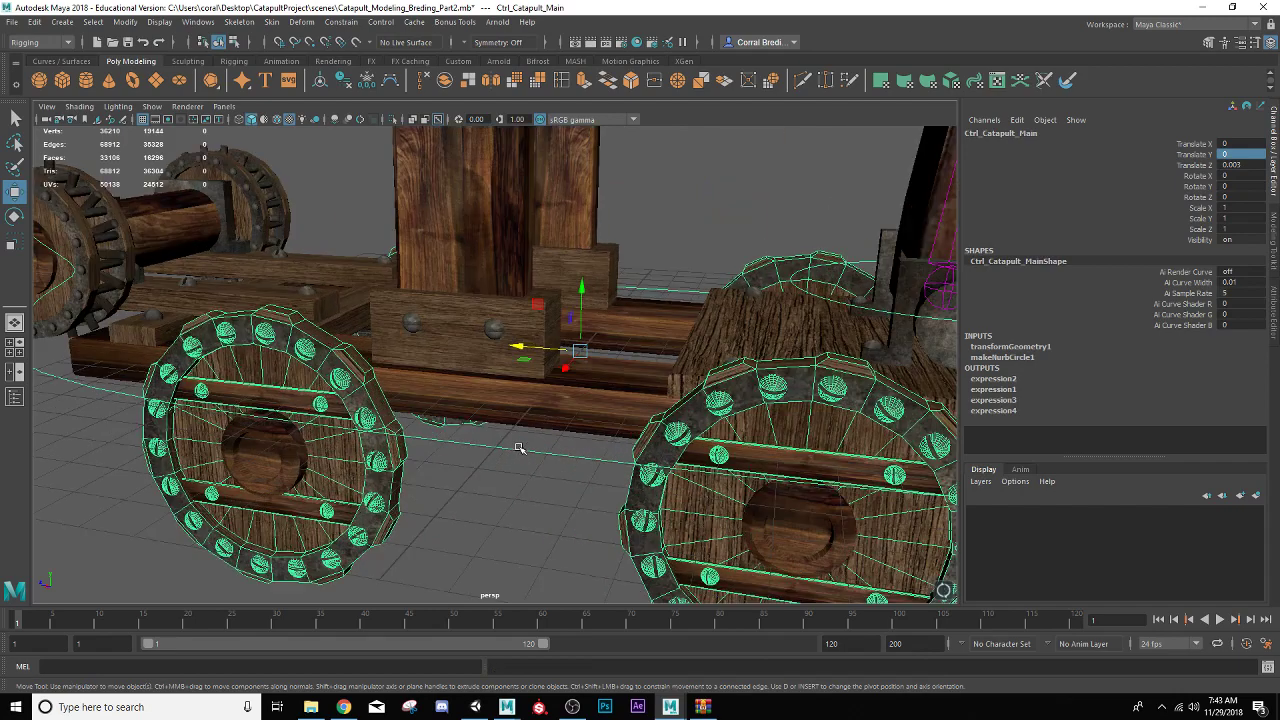
- Delete the stray circle curve lying apart from the catapult
scroll(517, 448, down, 5)
alt+middle_drag(549, 421, 559, 556)
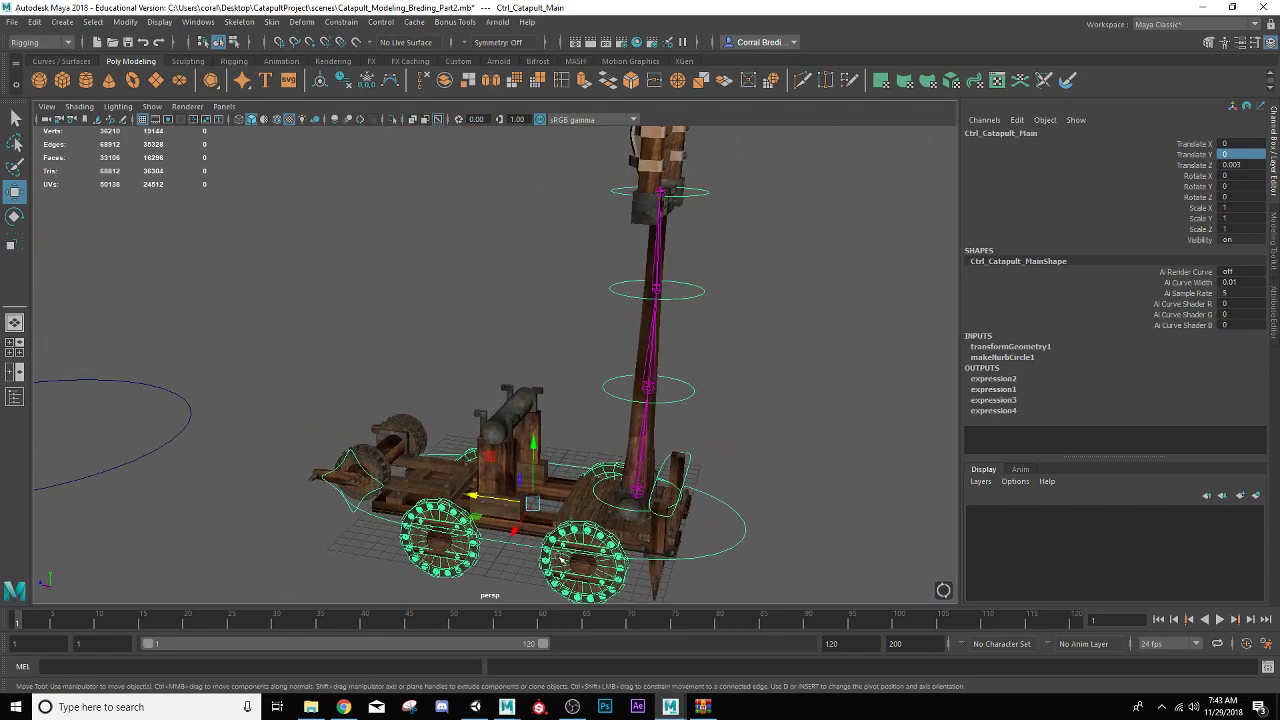
scroll(559, 556, down, 4)
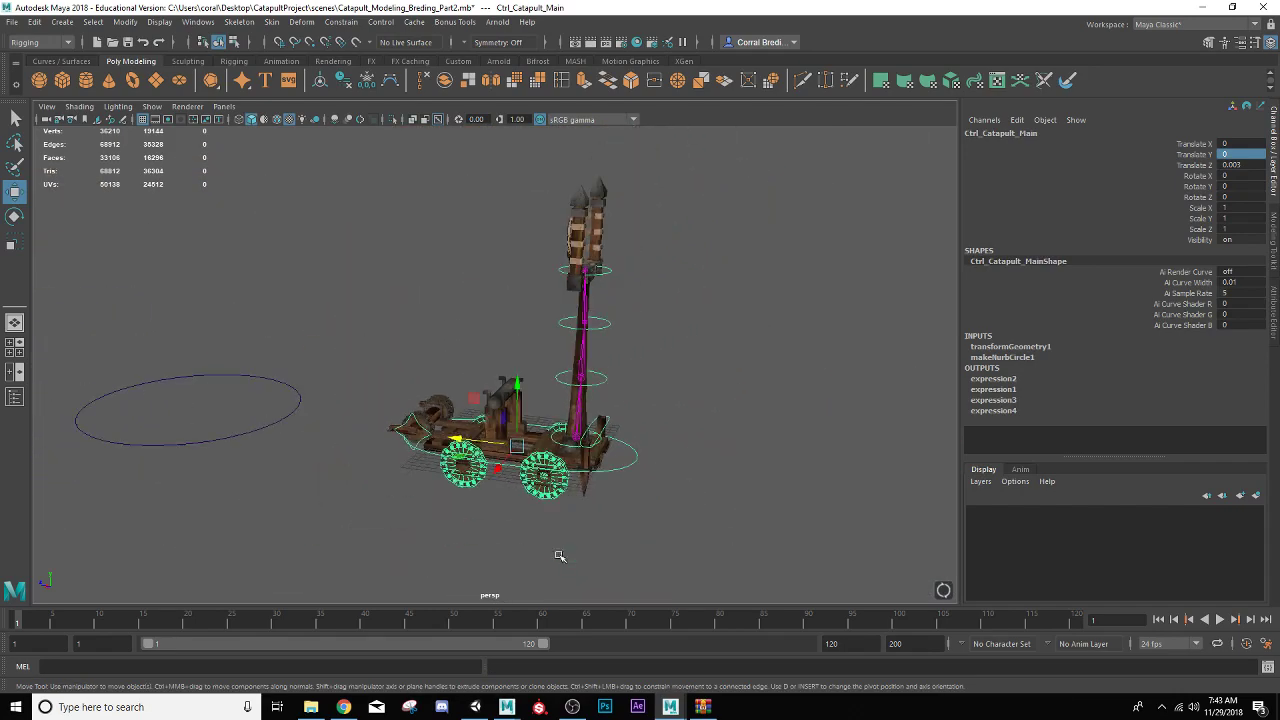
scroll(559, 556, up, 3)
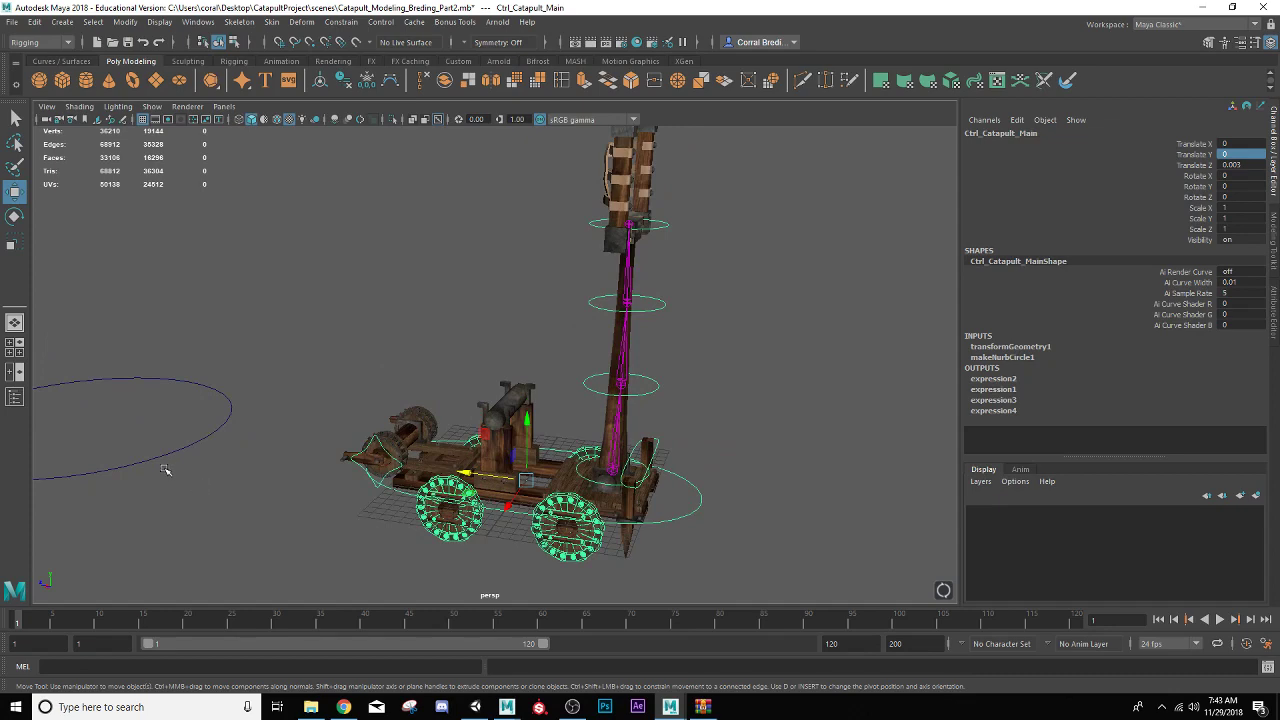
alt+drag(55, 410, 256, 389)
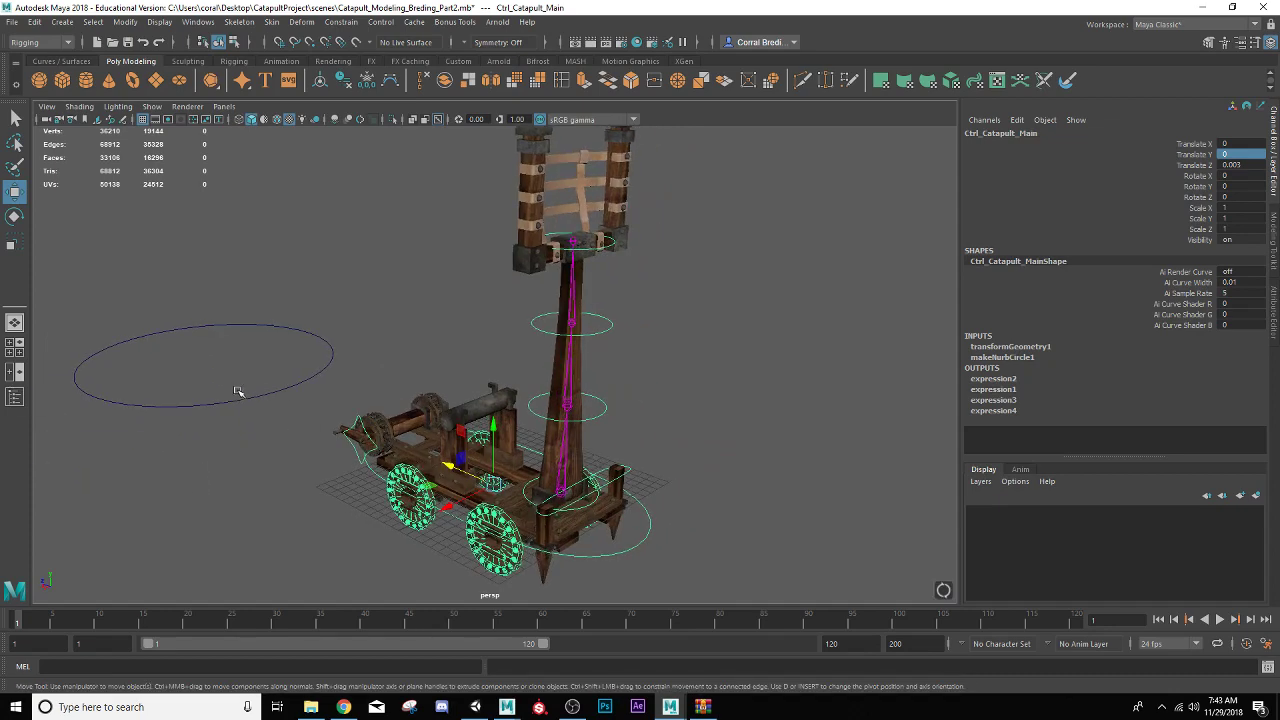
click(243, 401)
key(Delete)
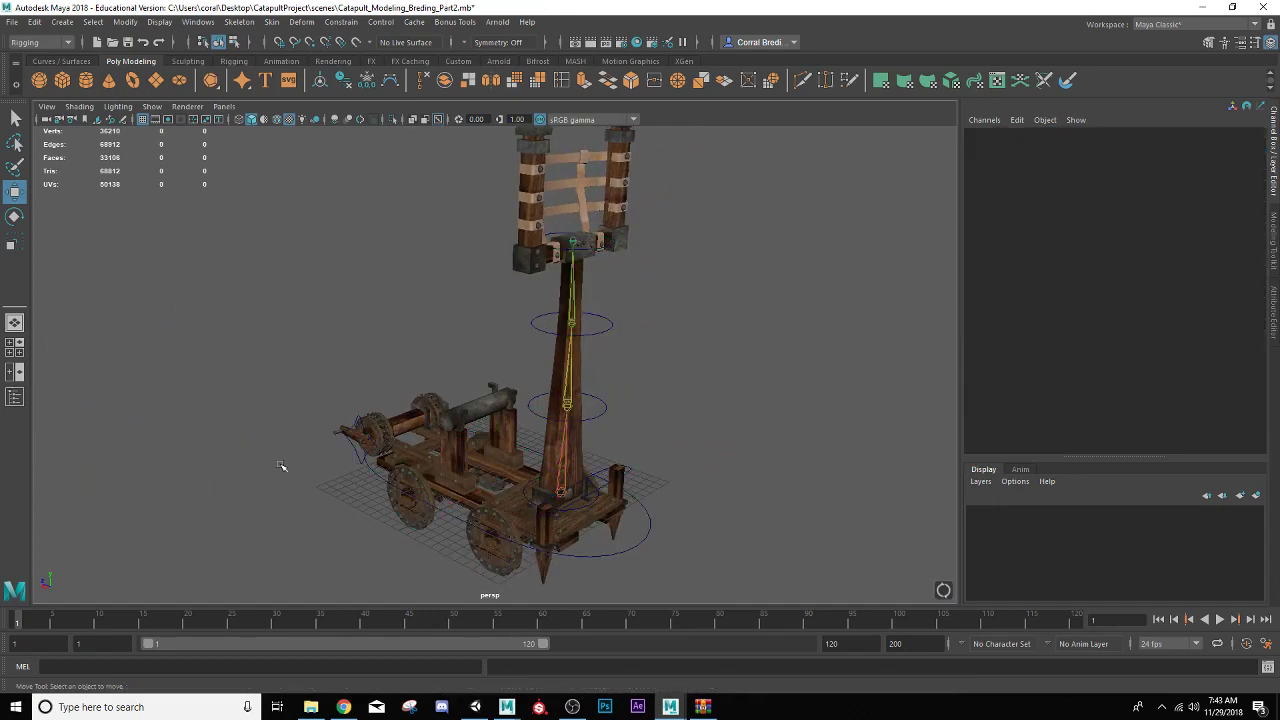
- Add a polygon ground plane scaled uniformly to about 285.5 and lower it to about -4.2 in Y beneath the wheels
alt+middle_drag(386, 507, 337, 432)
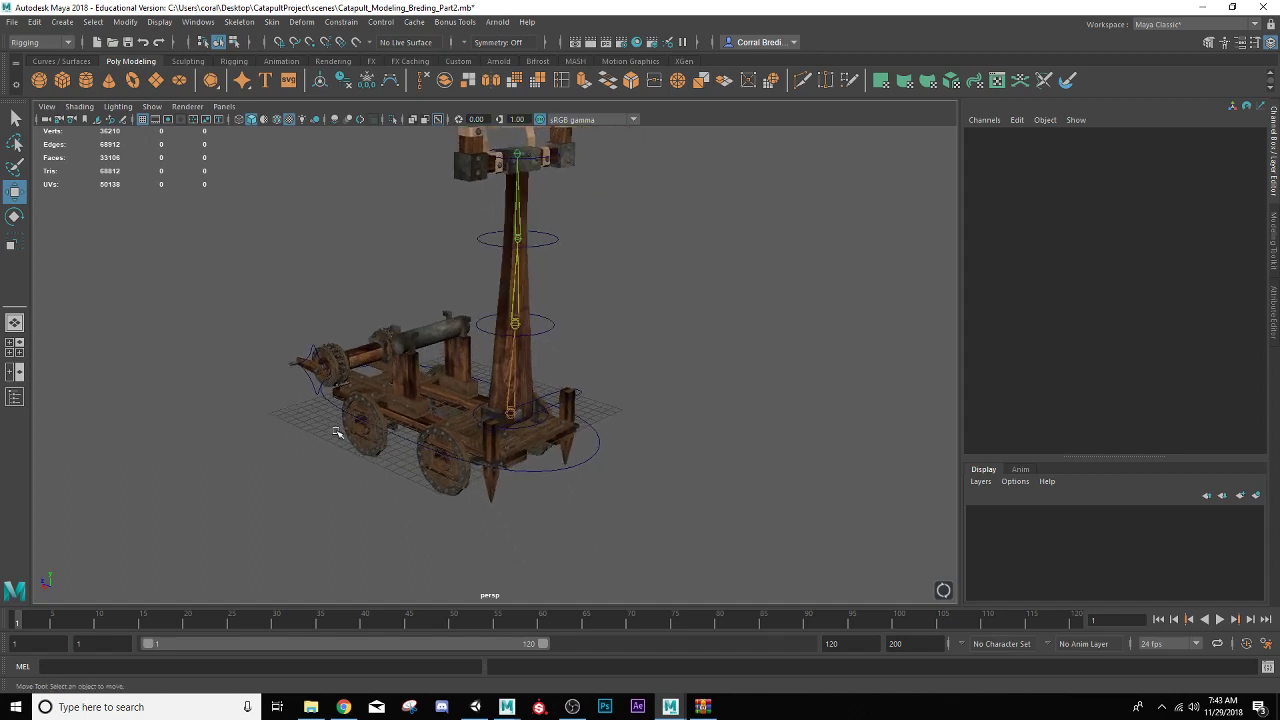
mouse_move(396, 376)
alt+mouse_down()
mouse_move(307, 416)
mouse_move(418, 367)
alt+mouse_up()
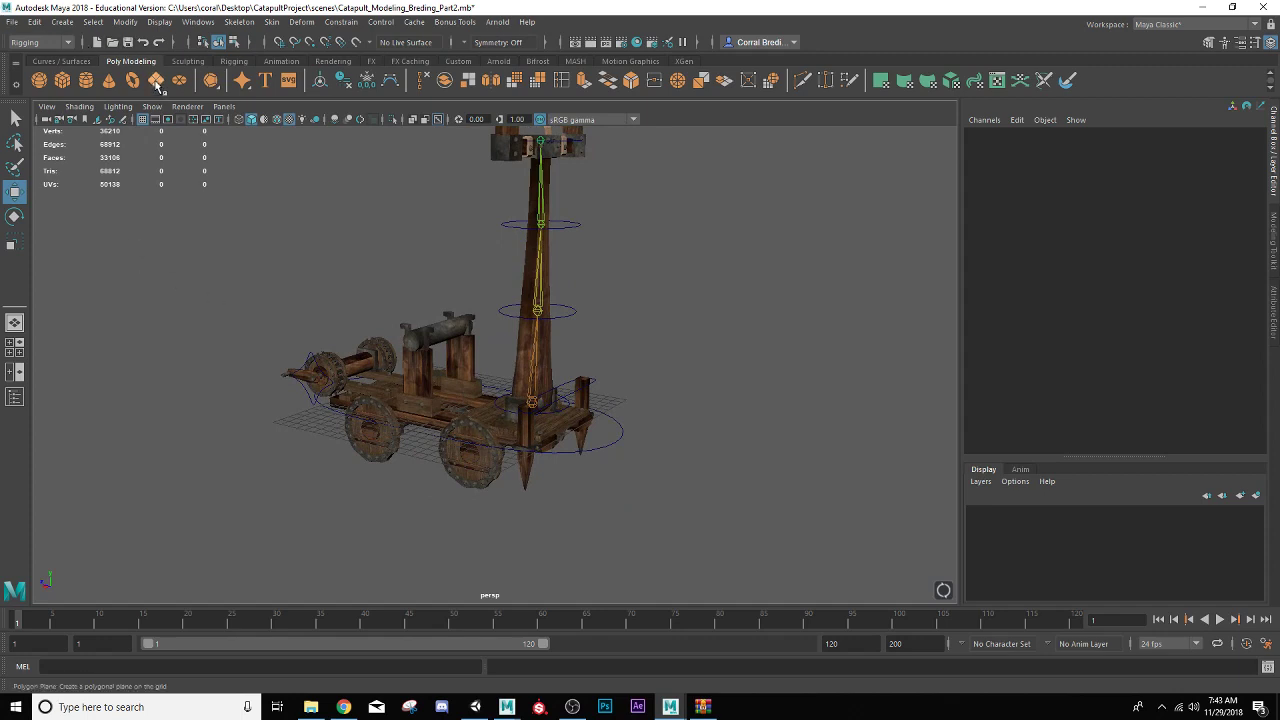
click(157, 80)
key(r)
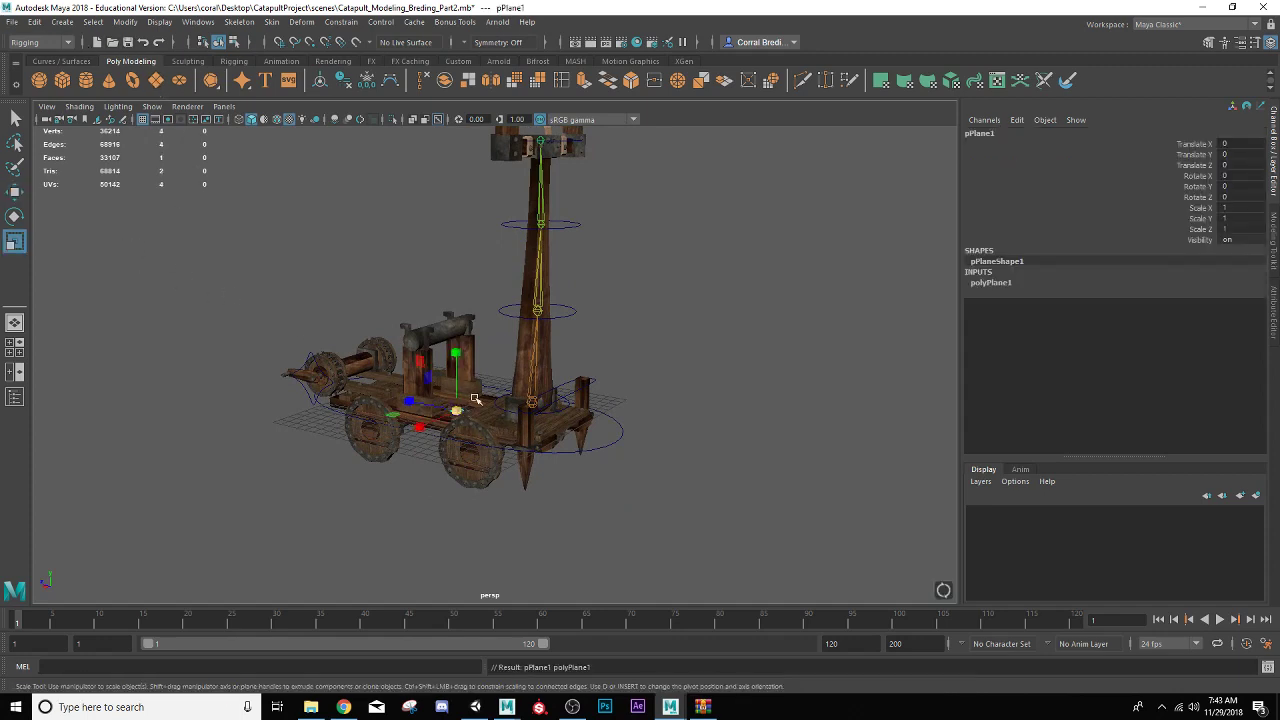
drag(458, 410, 795, 417)
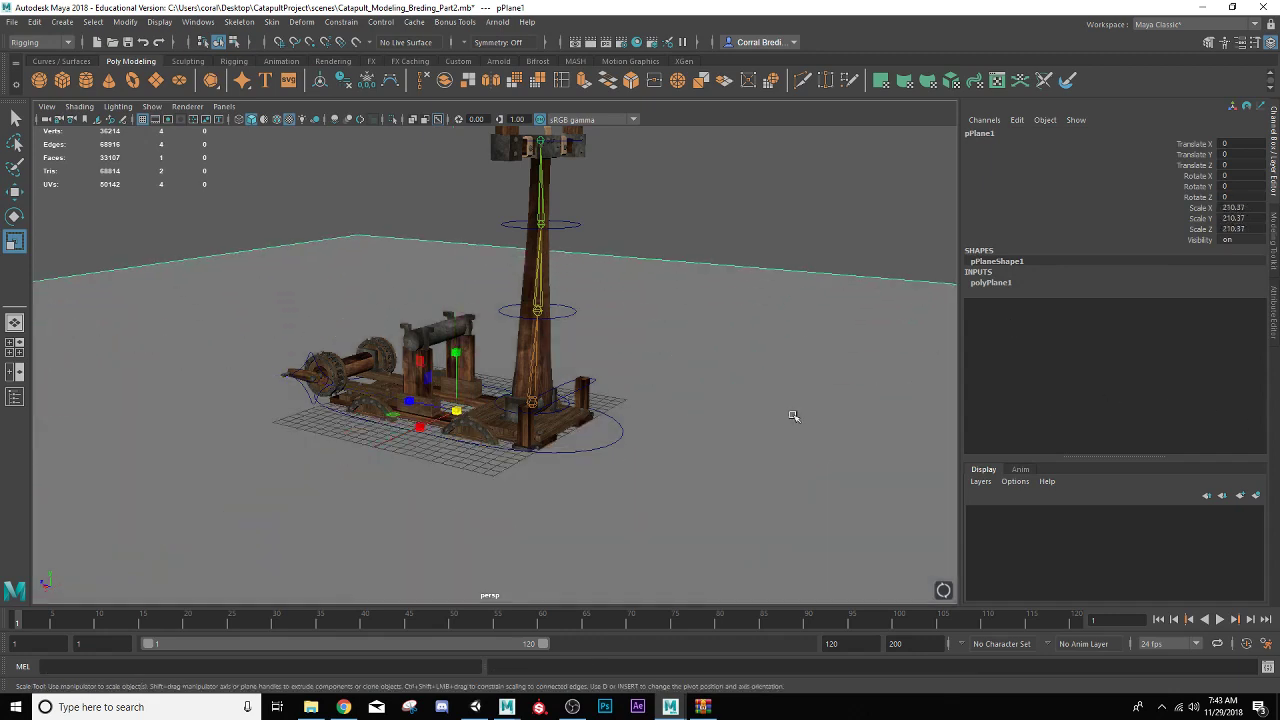
drag(456, 410, 800, 337)
scroll(543, 340, down, 5)
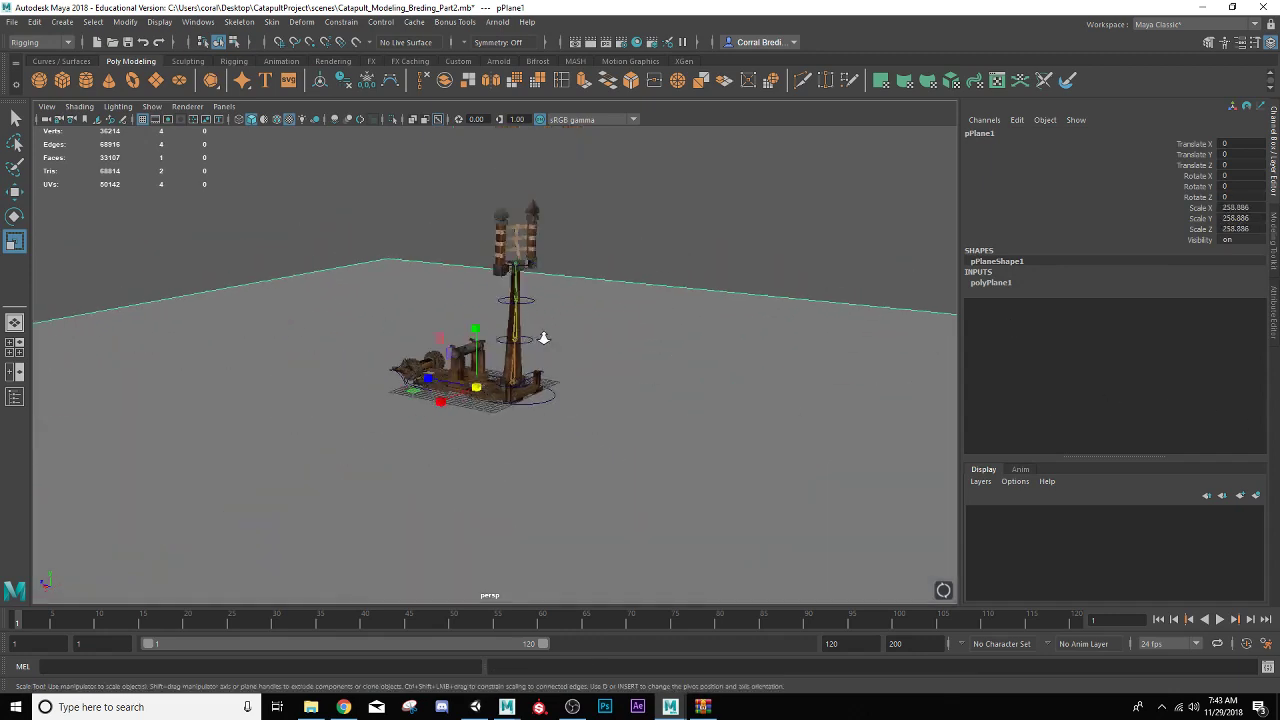
drag(485, 383, 557, 354)
key(w)
drag(479, 317, 478, 333)
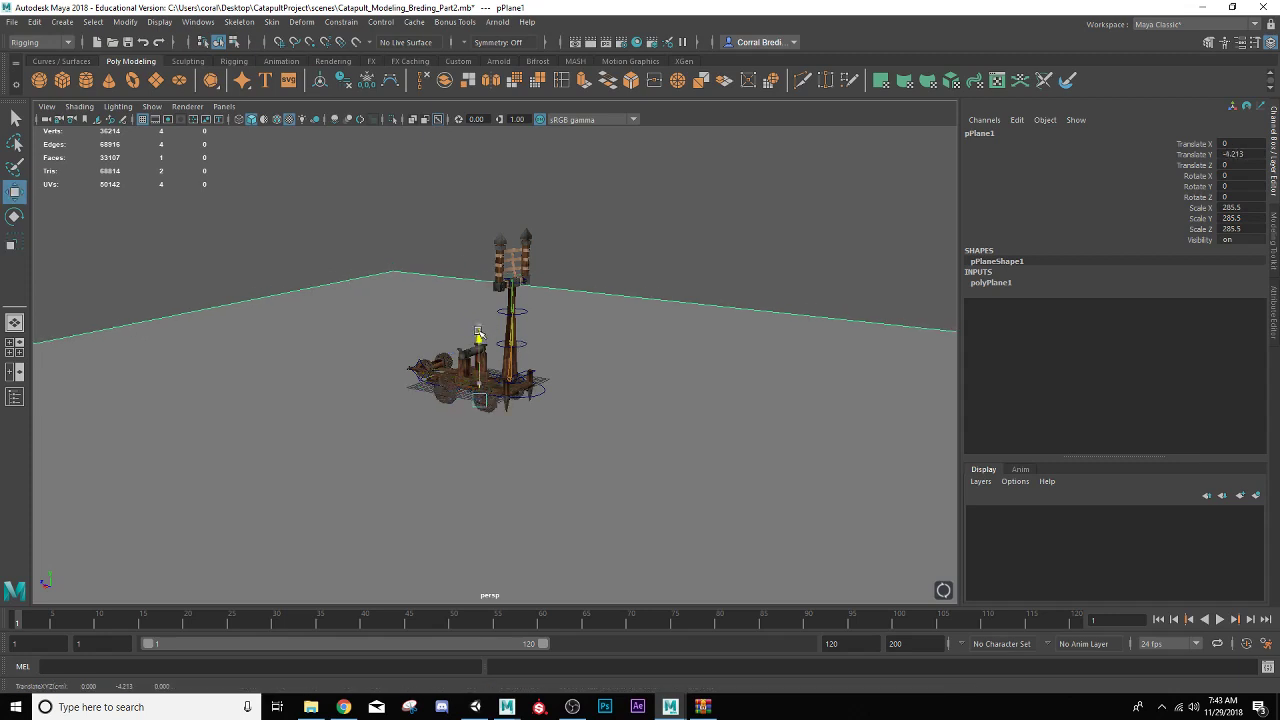
- Enlarge the ground plane uniformly to a scale of about 314.3 and shift it to about -2.5 in Z
key(f)
scroll(481, 340, up, 10)
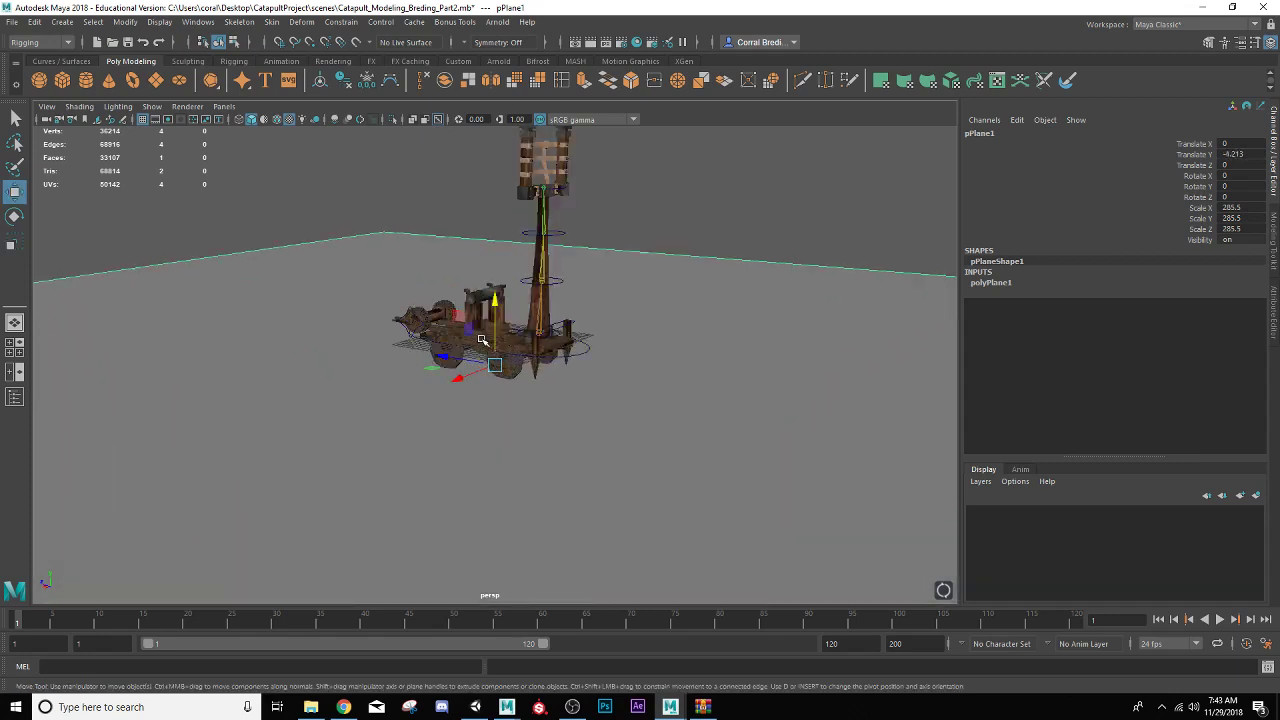
alt+drag(428, 376, 706, 306)
key(r)
click(868, 164)
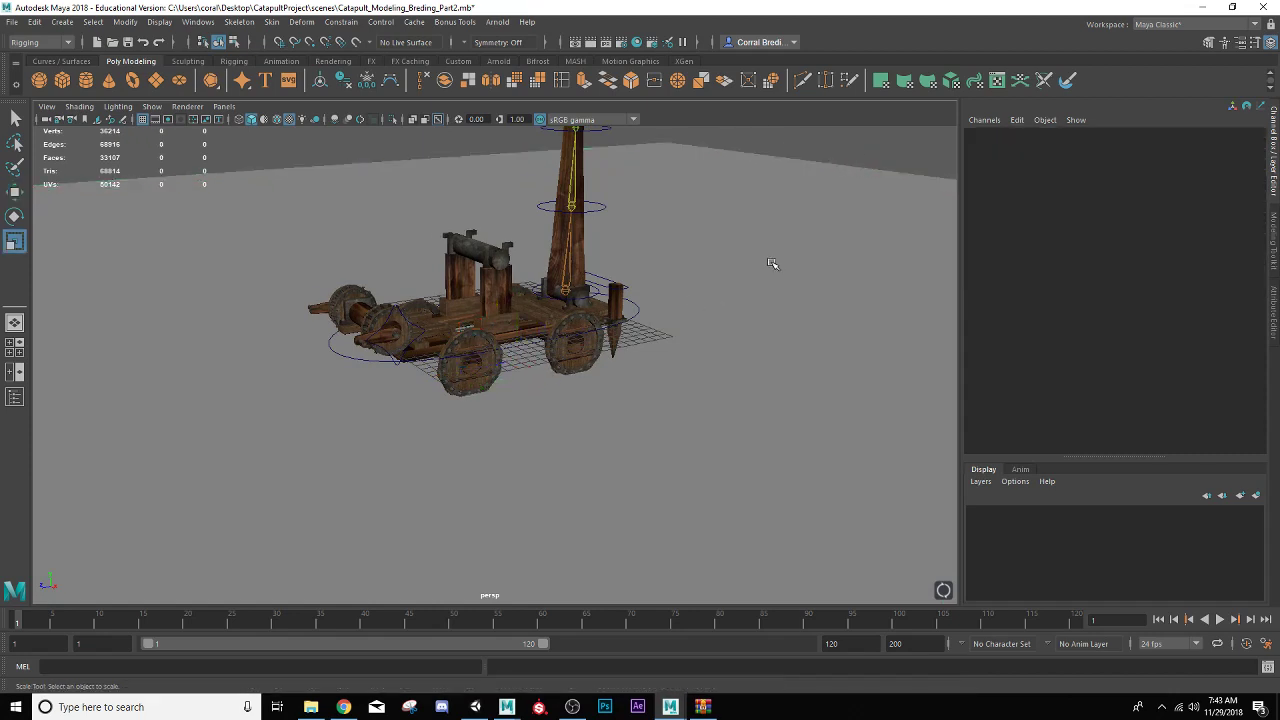
- Lower the ground plane to about -4.4 in Y so it sits just beneath the catapult's wheels
alt+drag(771, 263, 737, 286)
click(691, 371)
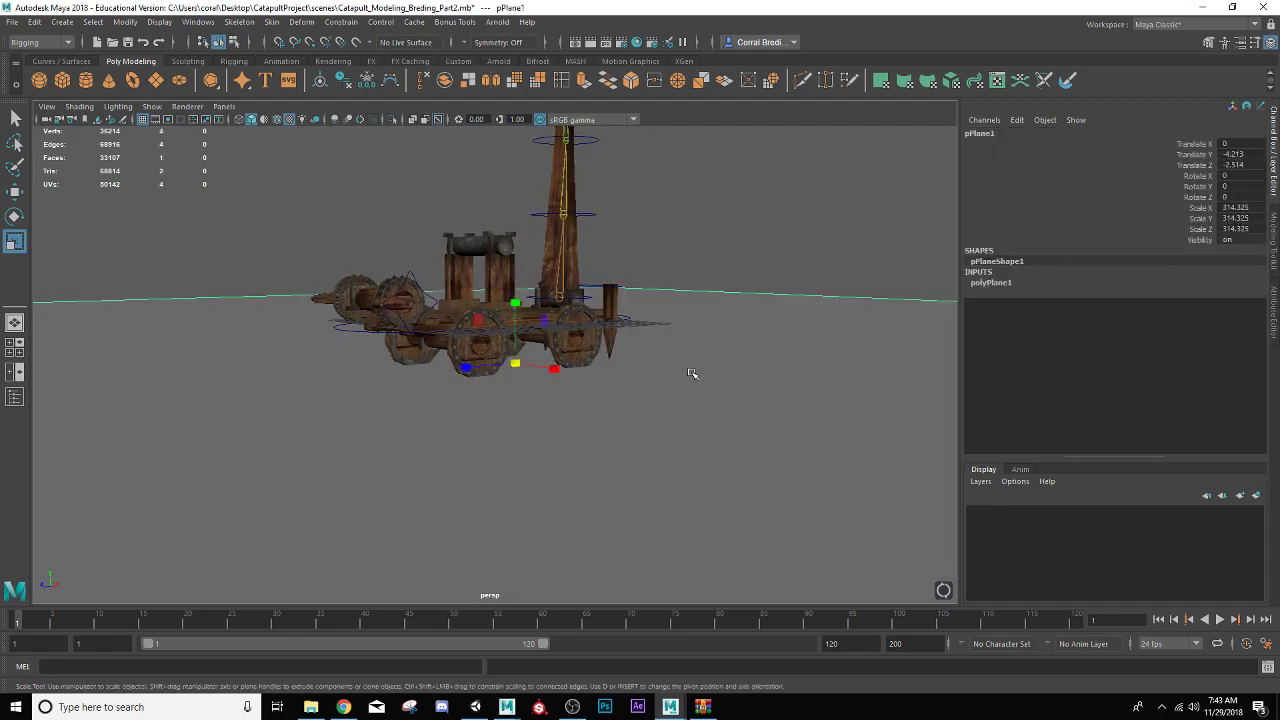
key(w)
drag(517, 303, 521, 304)
click(662, 253)
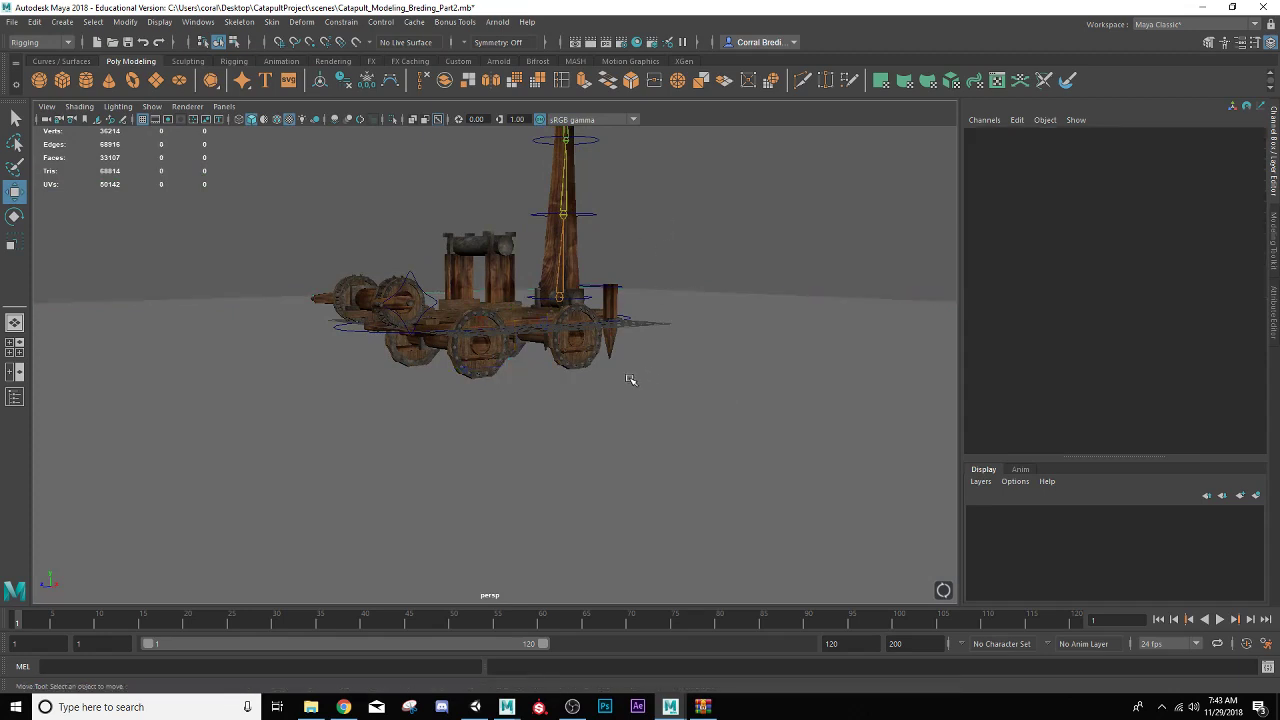
scroll(630, 379, up, 3)
alt+middle_drag(596, 375, 450, 407)
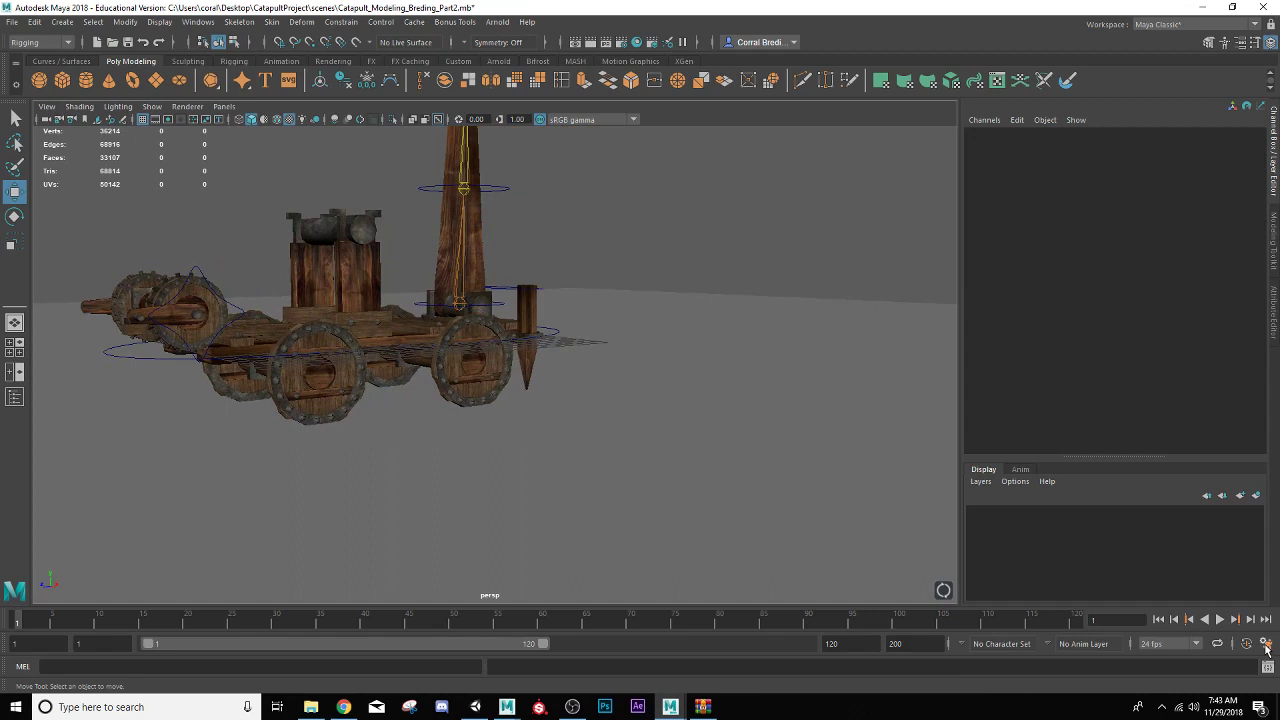
- Open the Time Slider preferences and set the playback speed to Play every frame
click(1265, 645)
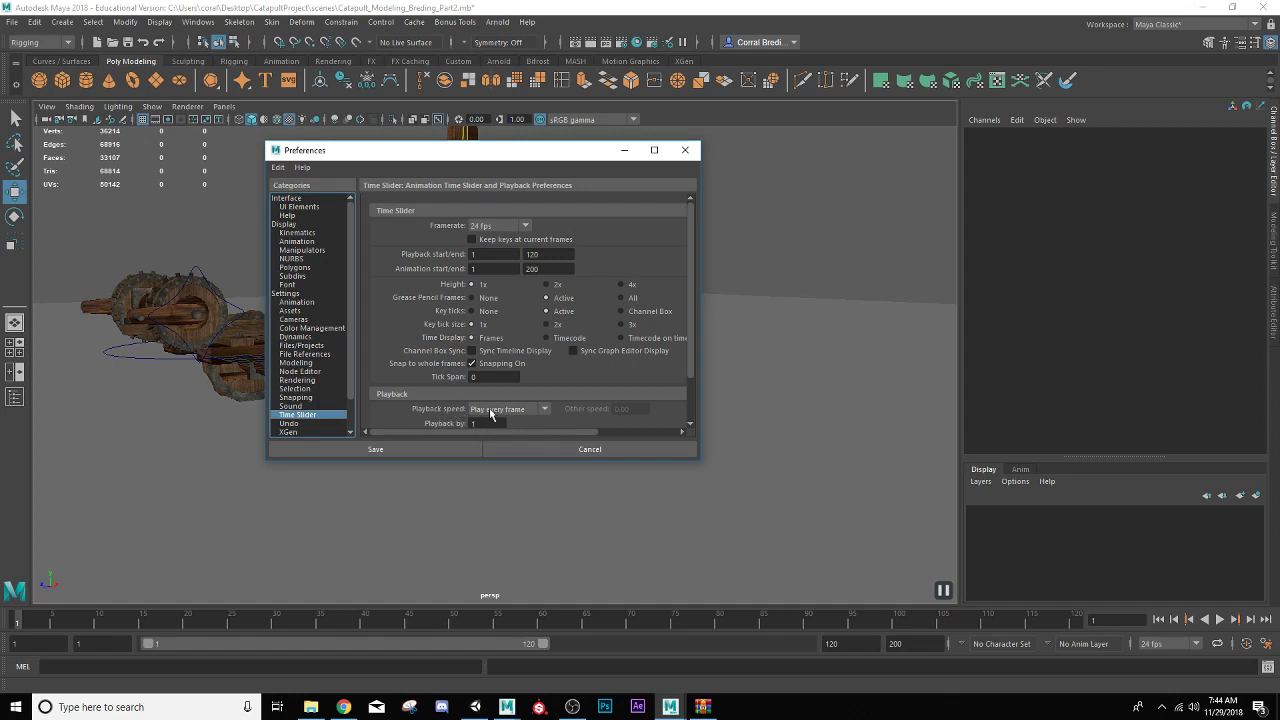
drag(674, 460, 674, 563)
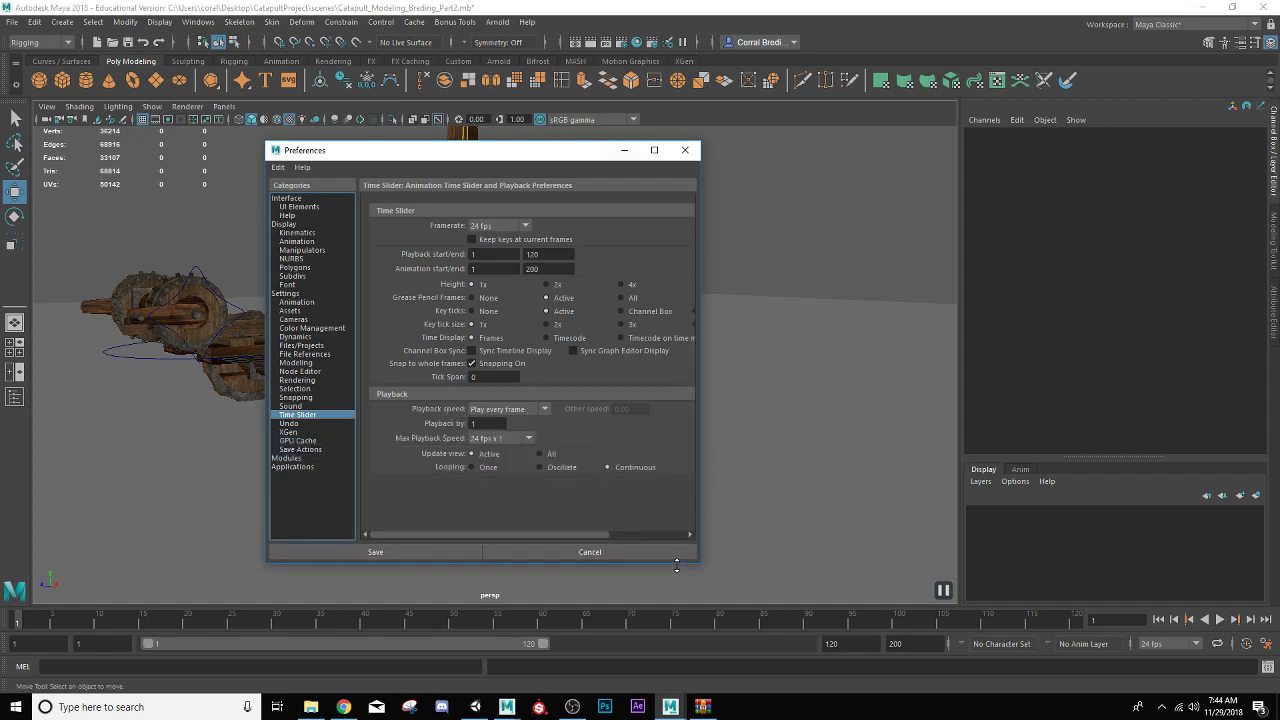
click(546, 411)
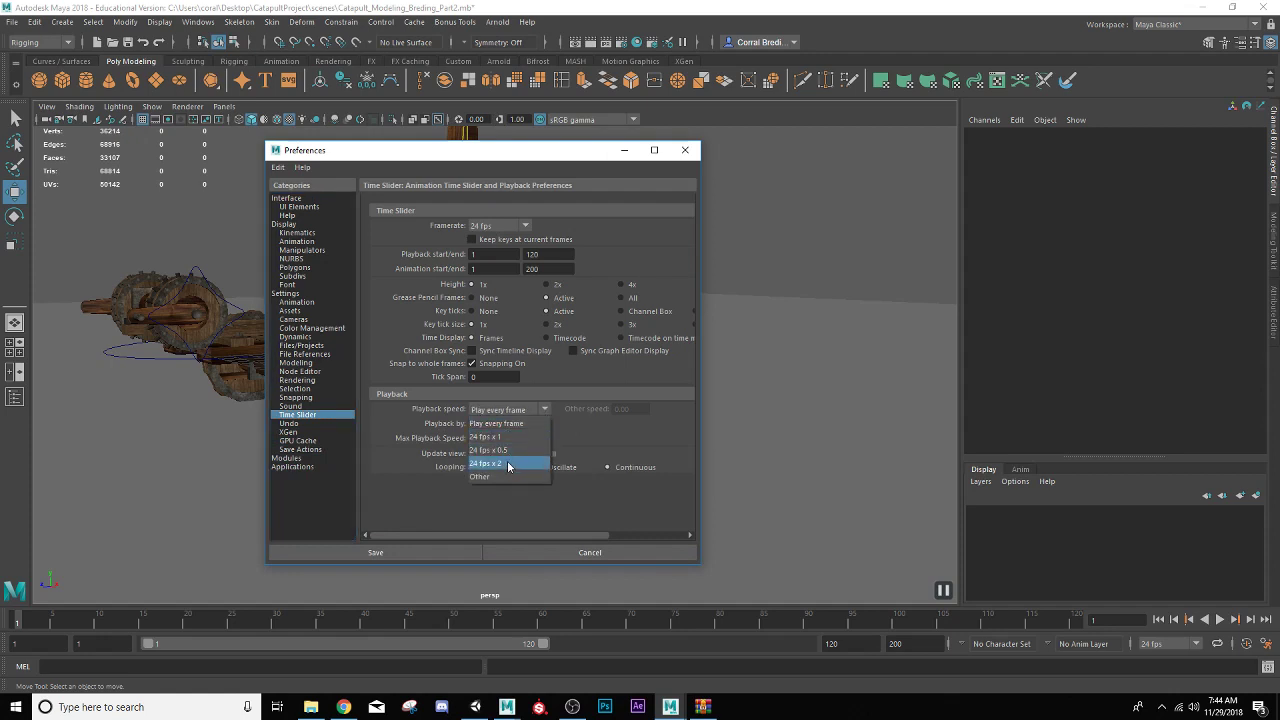
click(497, 423)
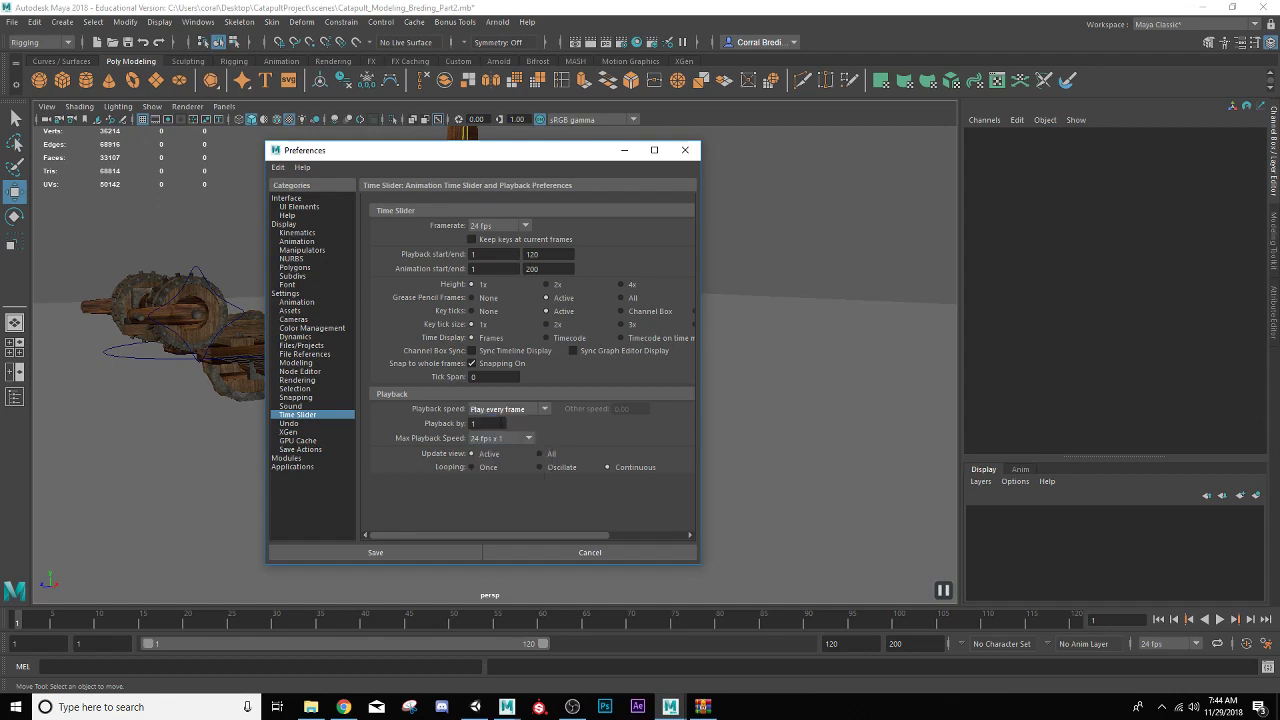
- Set the max playback speed to 24 fps x 1, keep the framerate at 24 fps, and save the preferences
click(524, 439)
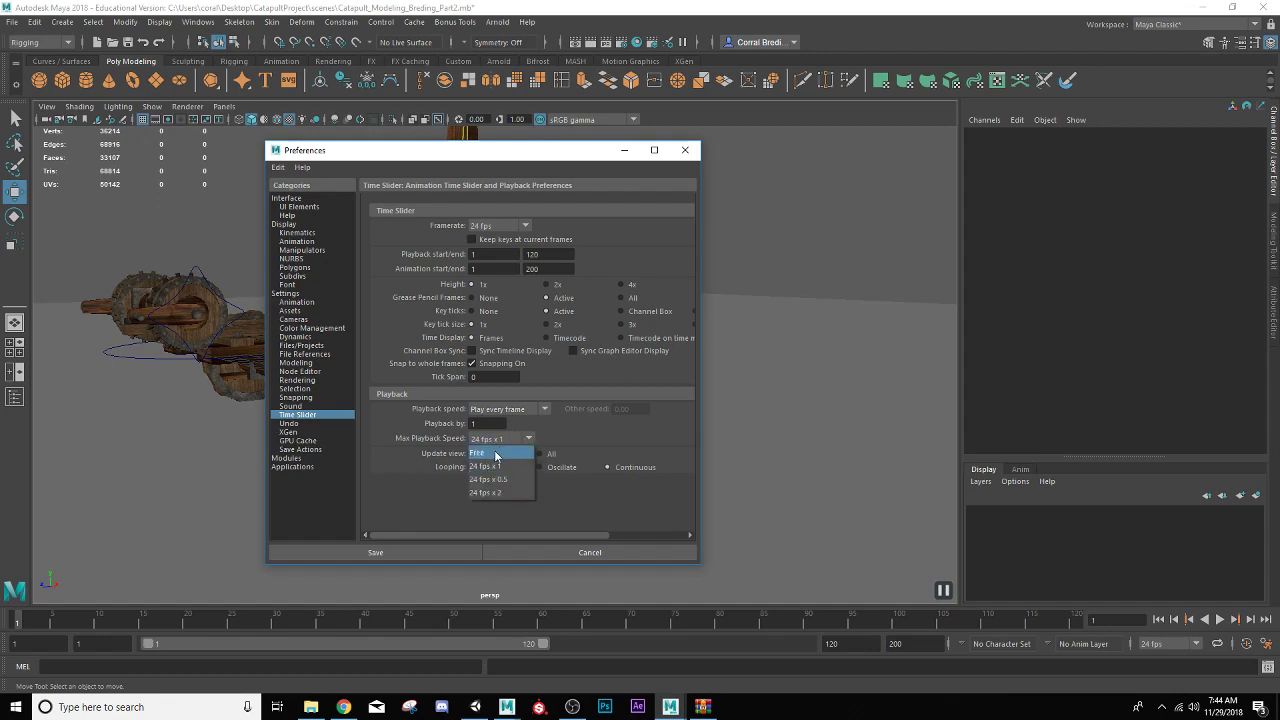
click(492, 466)
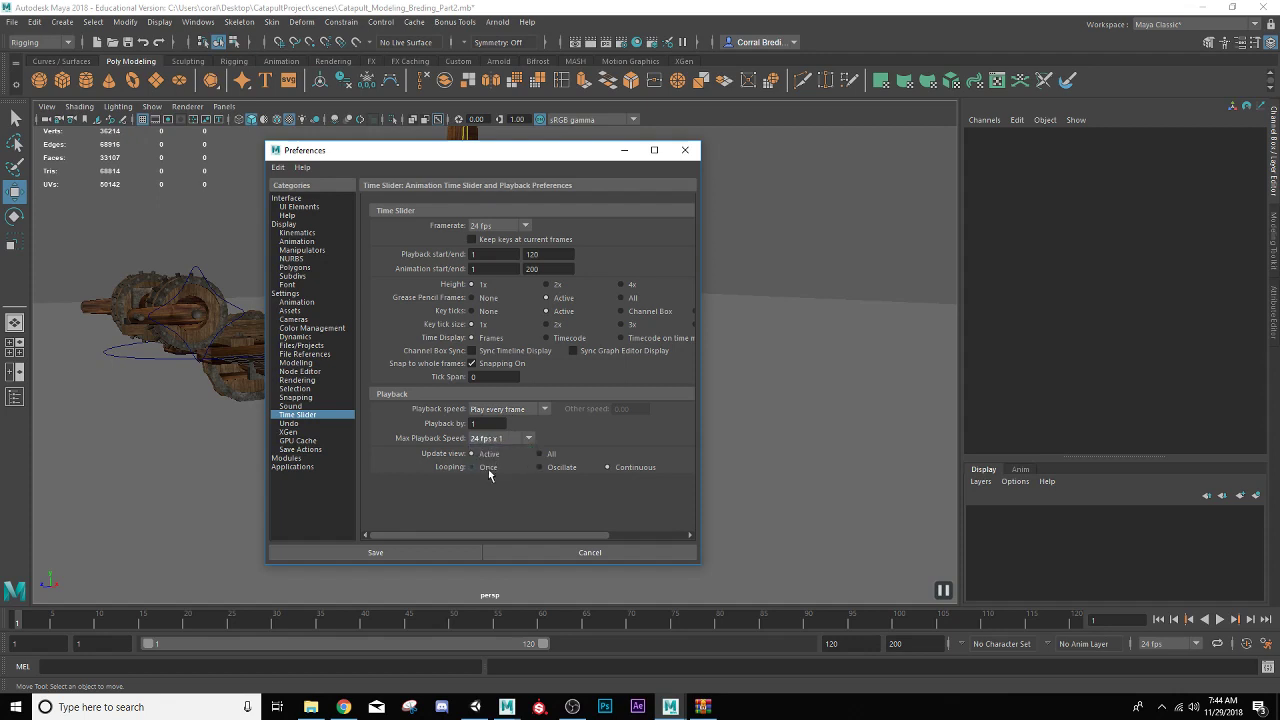
click(516, 225)
click(506, 360)
click(428, 549)
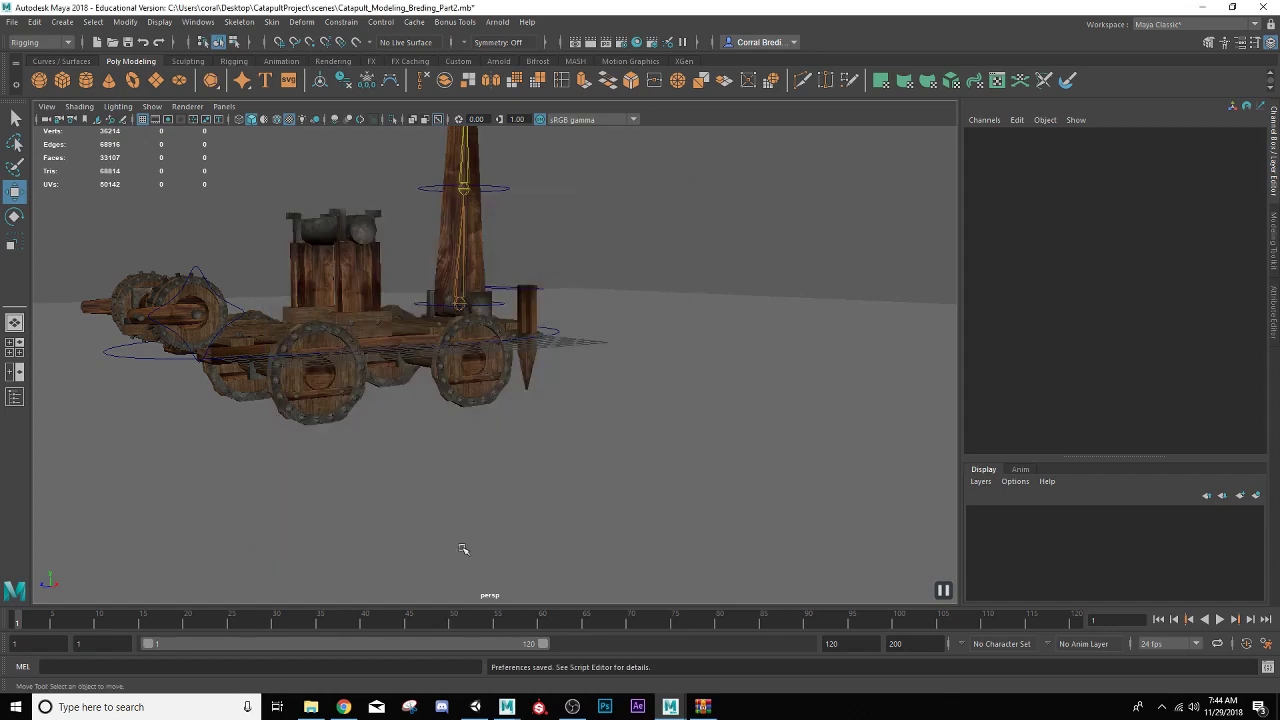
- Switch to the FX toolset and make the ground plane an nCloth passive collider
alt+drag(486, 343, 551, 345)
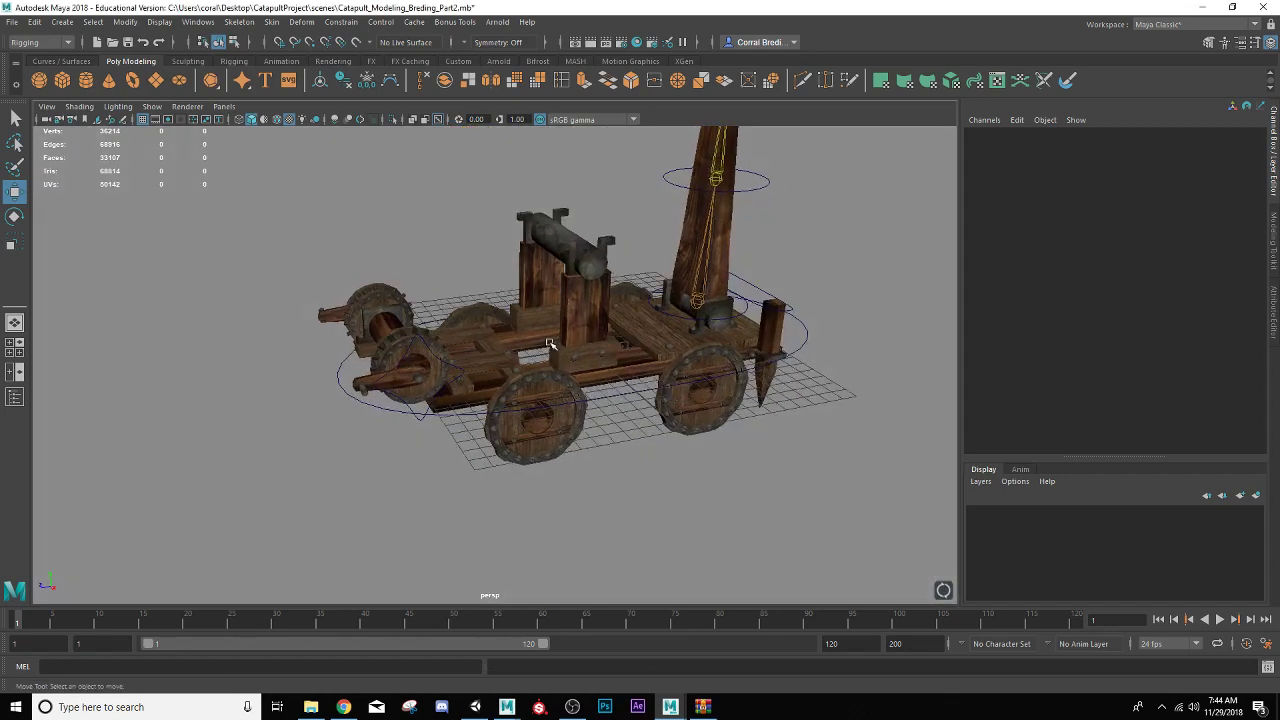
click(49, 44)
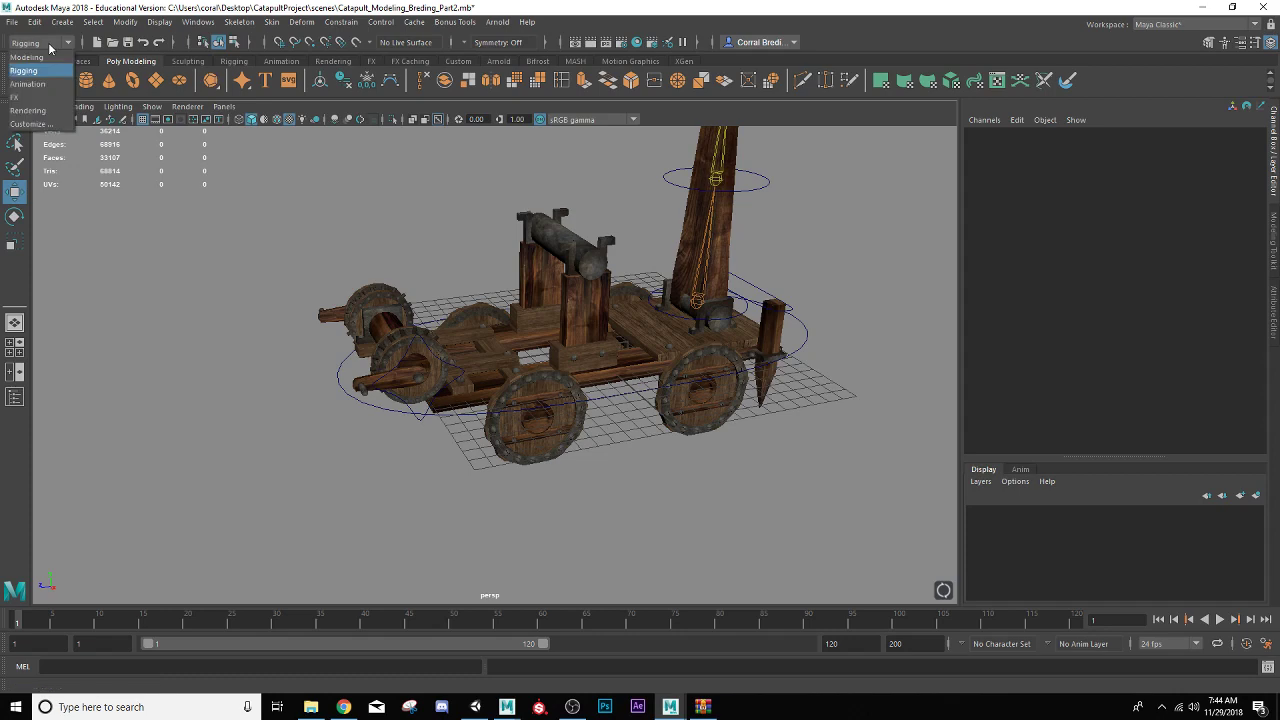
click(30, 97)
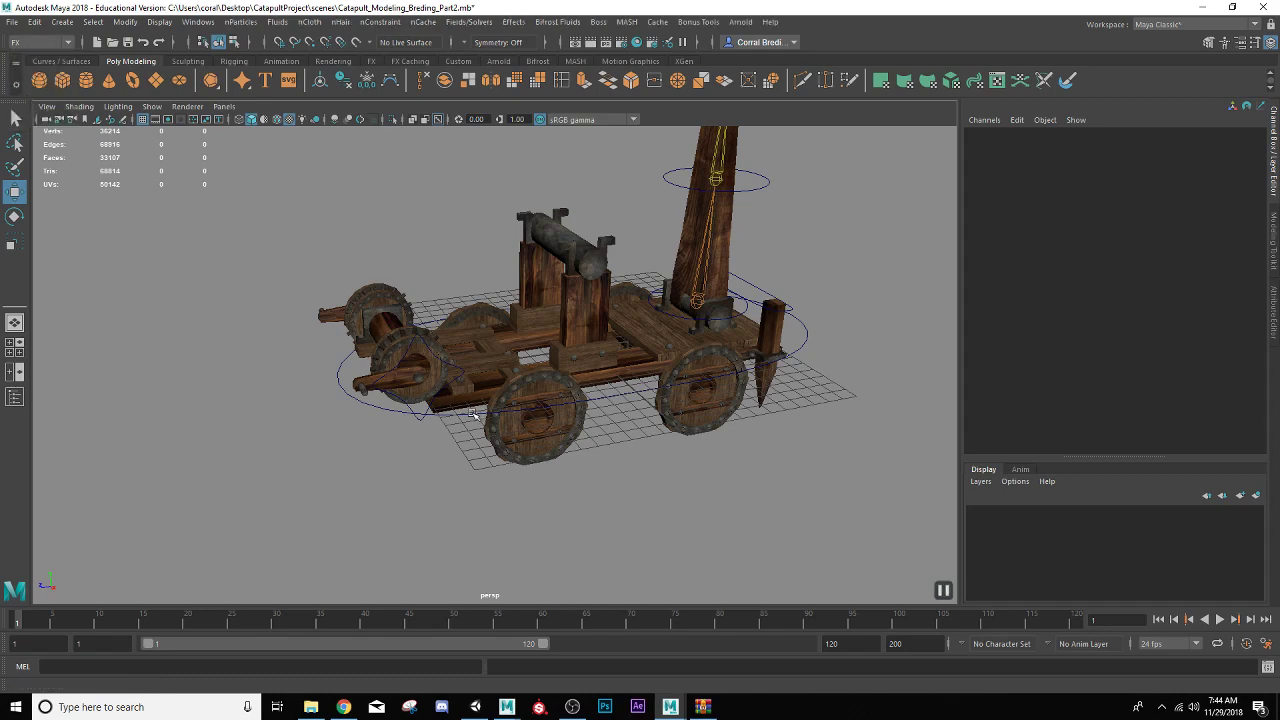
mouse_move(470, 412)
alt+mouse_down()
mouse_move(449, 384)
mouse_move(480, 398)
alt+mouse_up()
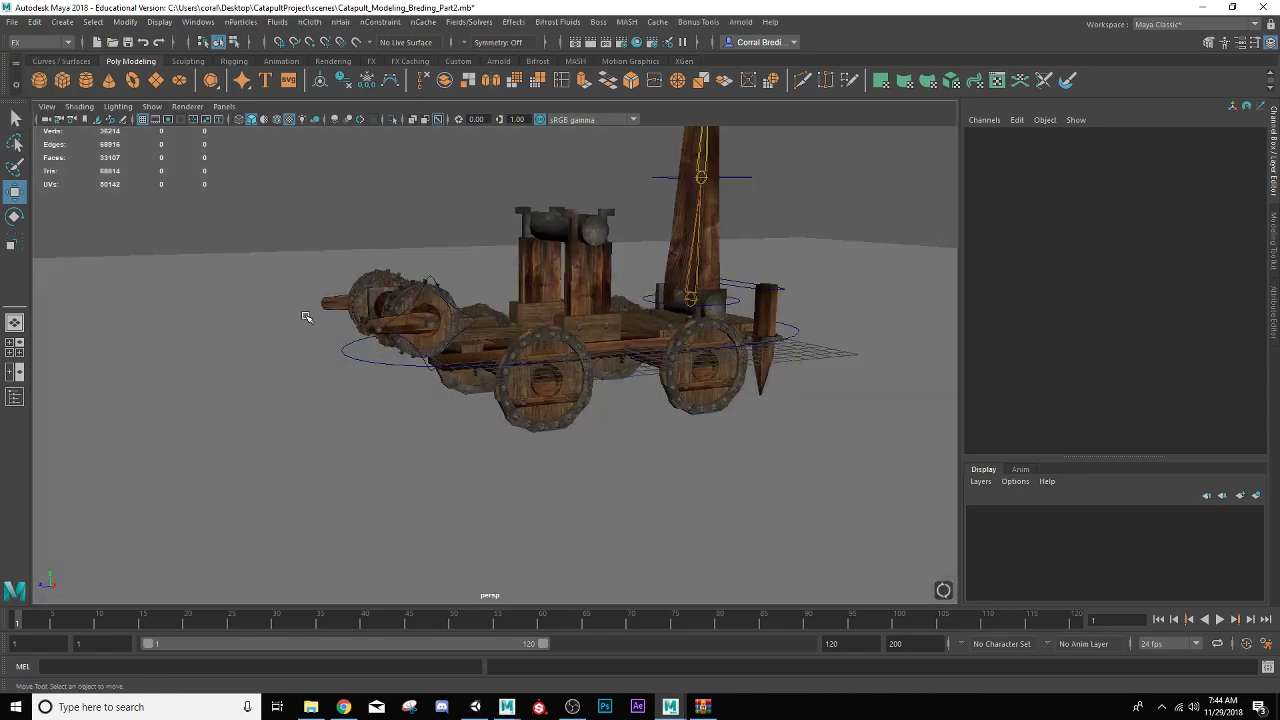
click(298, 370)
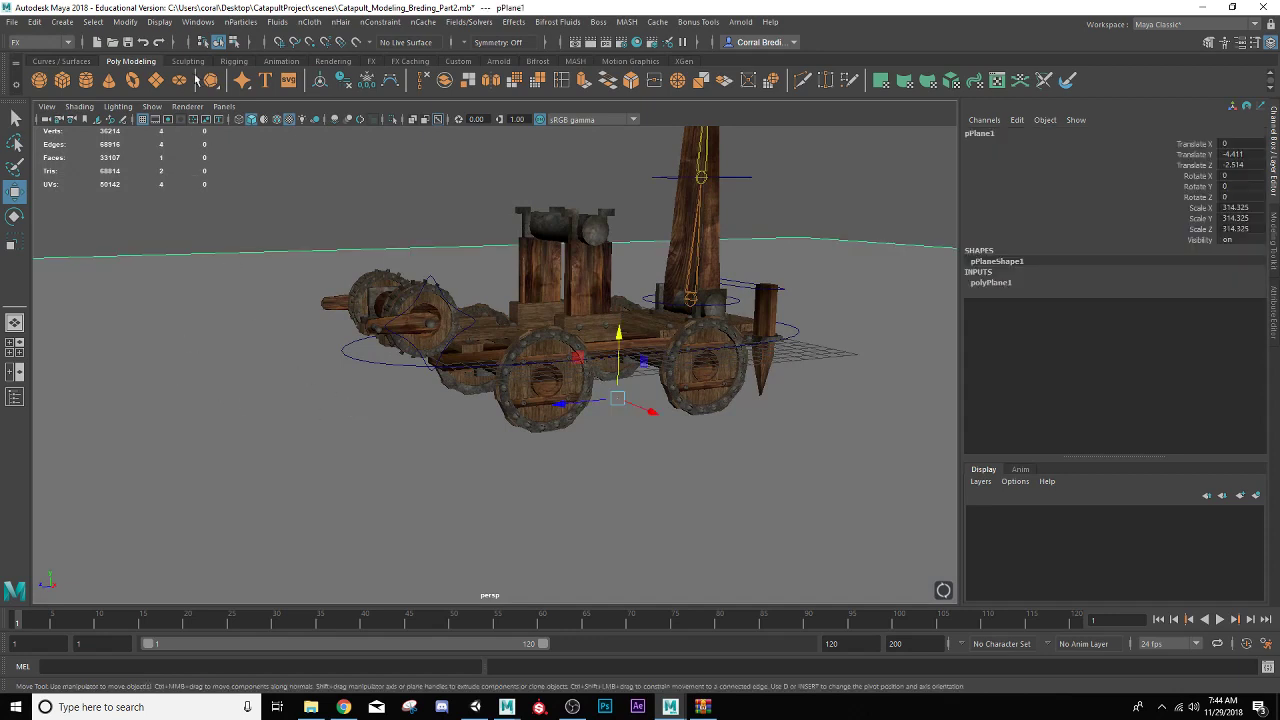
click(312, 25)
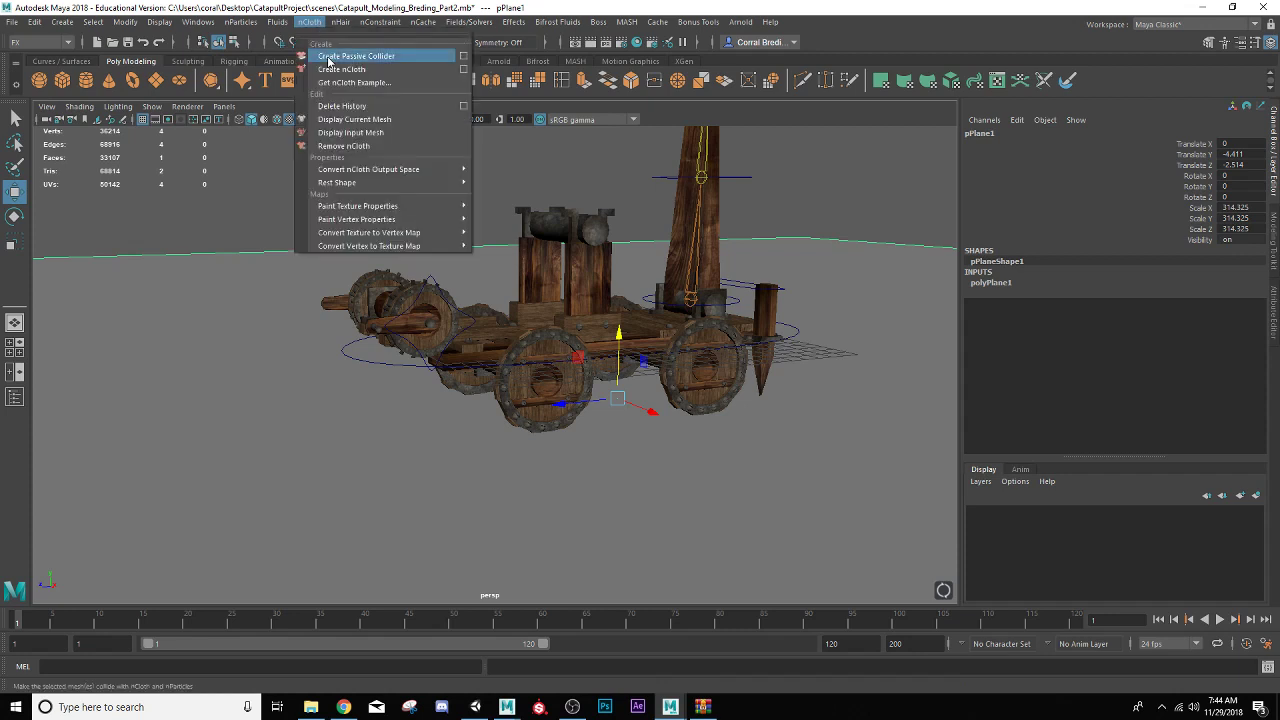
click(328, 57)
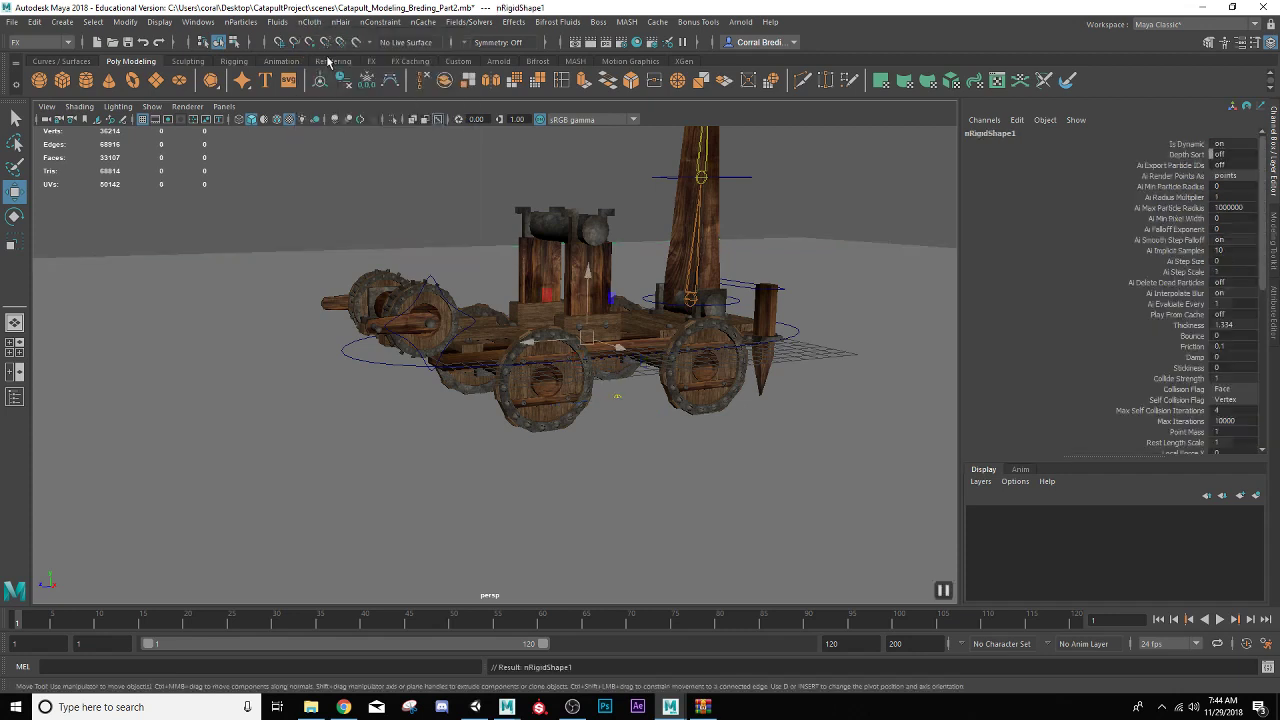
- Open the ground plane's nRigidShape1 attributes and set its Solver Display to Collision Thickness
scroll(600, 413, down, 3)
alt+drag(603, 417, 512, 416)
alt+drag(527, 409, 520, 404)
click(612, 404)
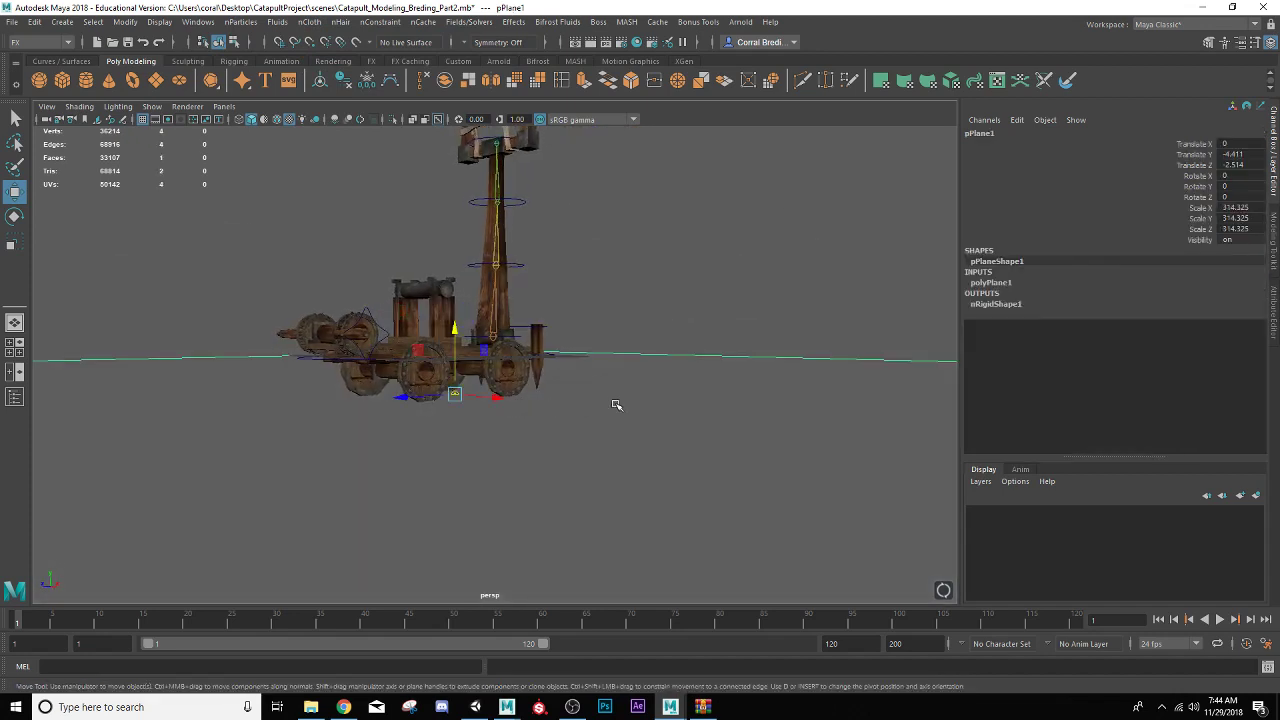
alt+drag(625, 387, 663, 399)
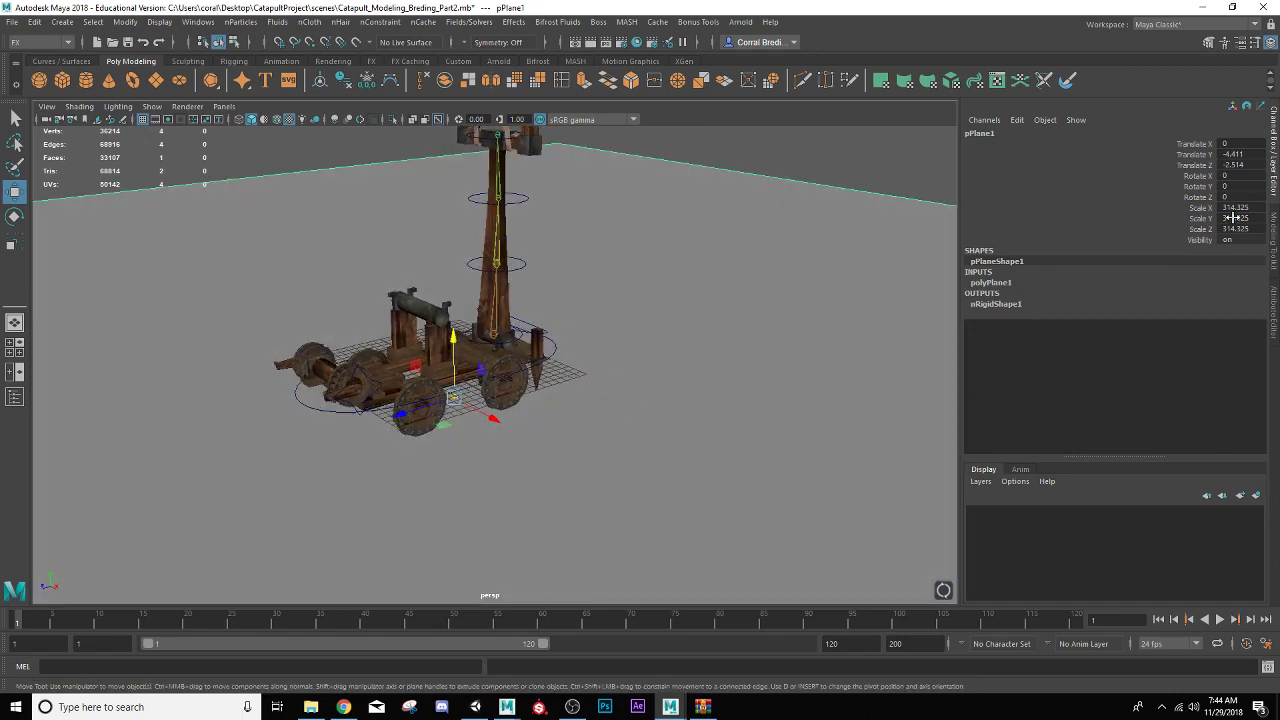
click(1273, 303)
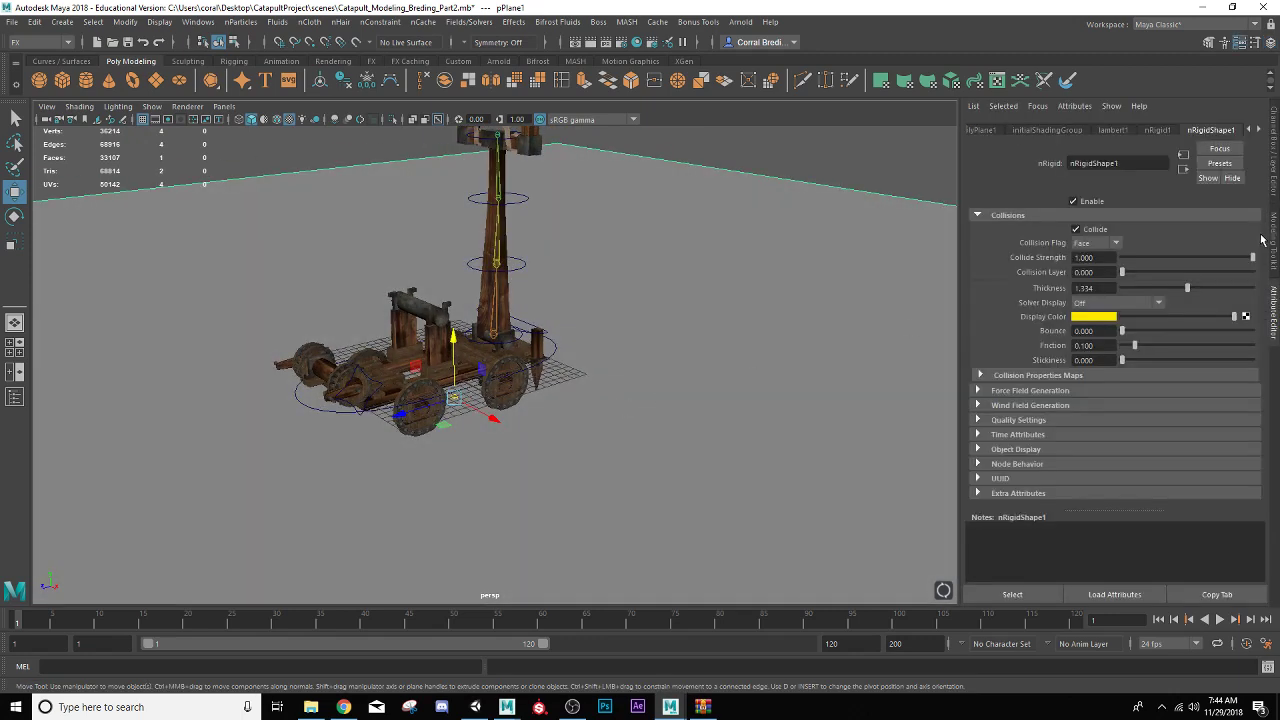
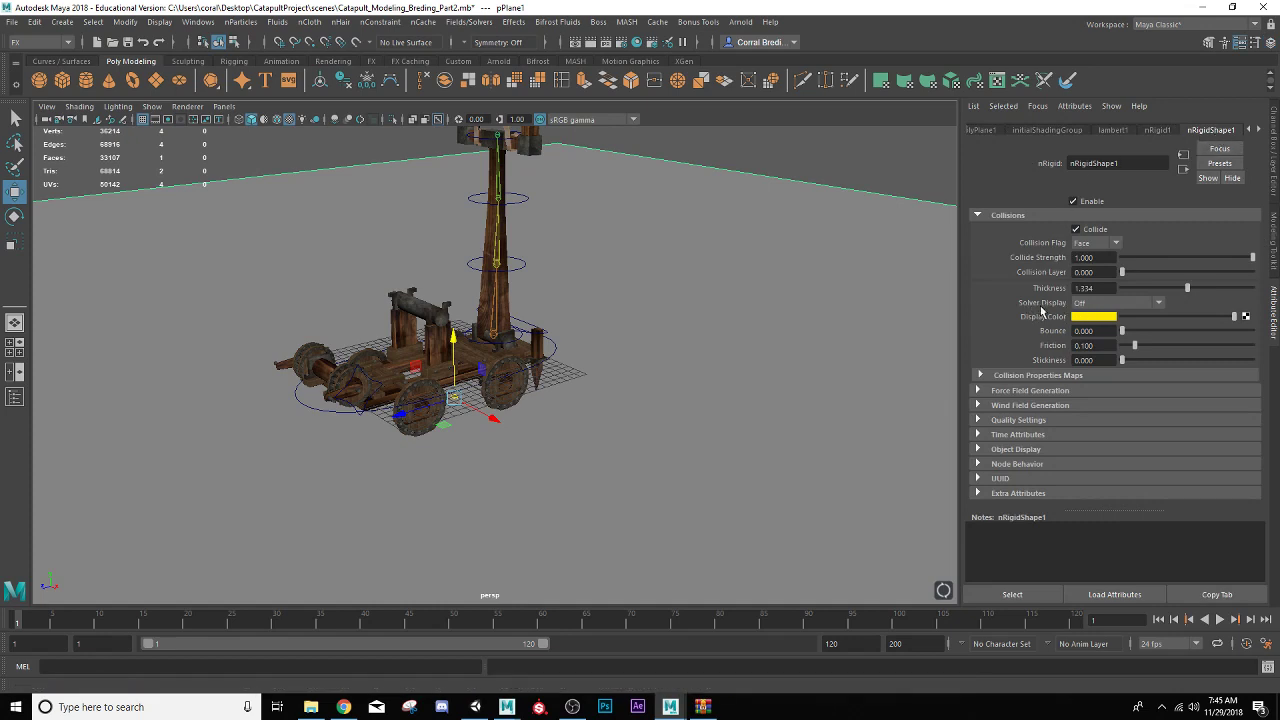
click(1156, 304)
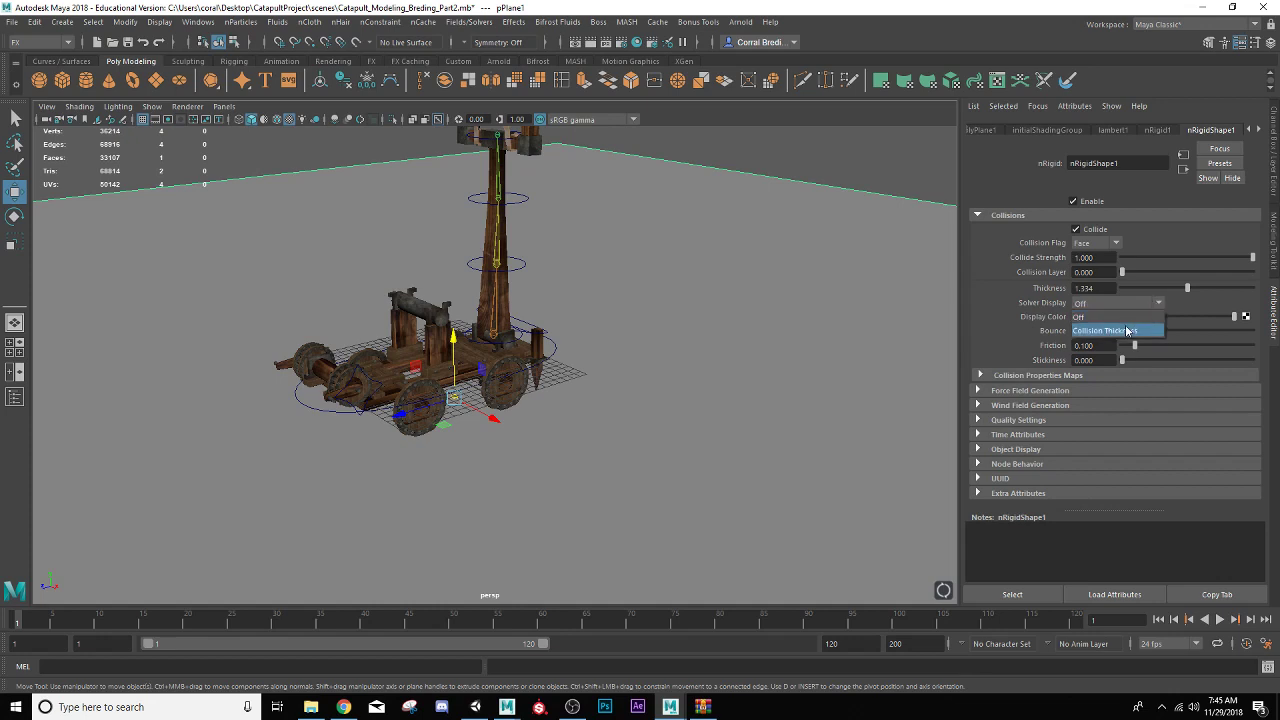
click(1126, 330)
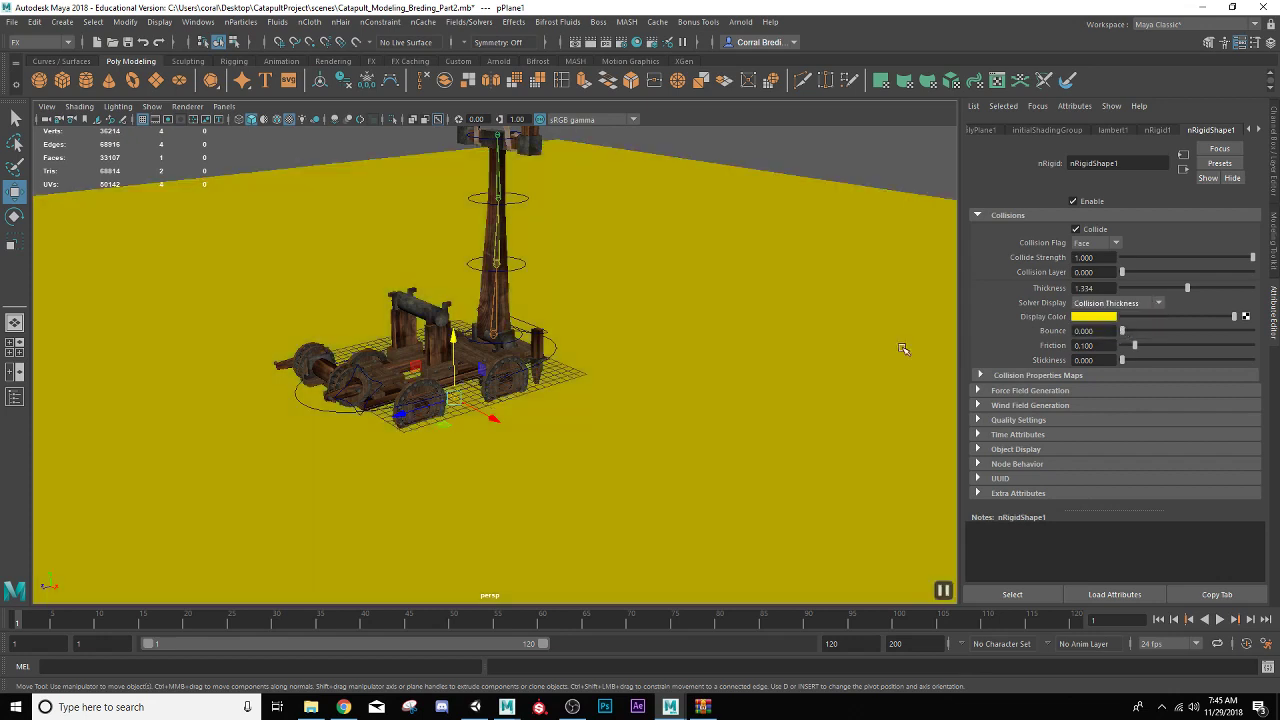
- Reduce the ground plane's collision thickness to about 0.014 and check the collision surface against the wheels
alt+drag(903, 349, 650, 345)
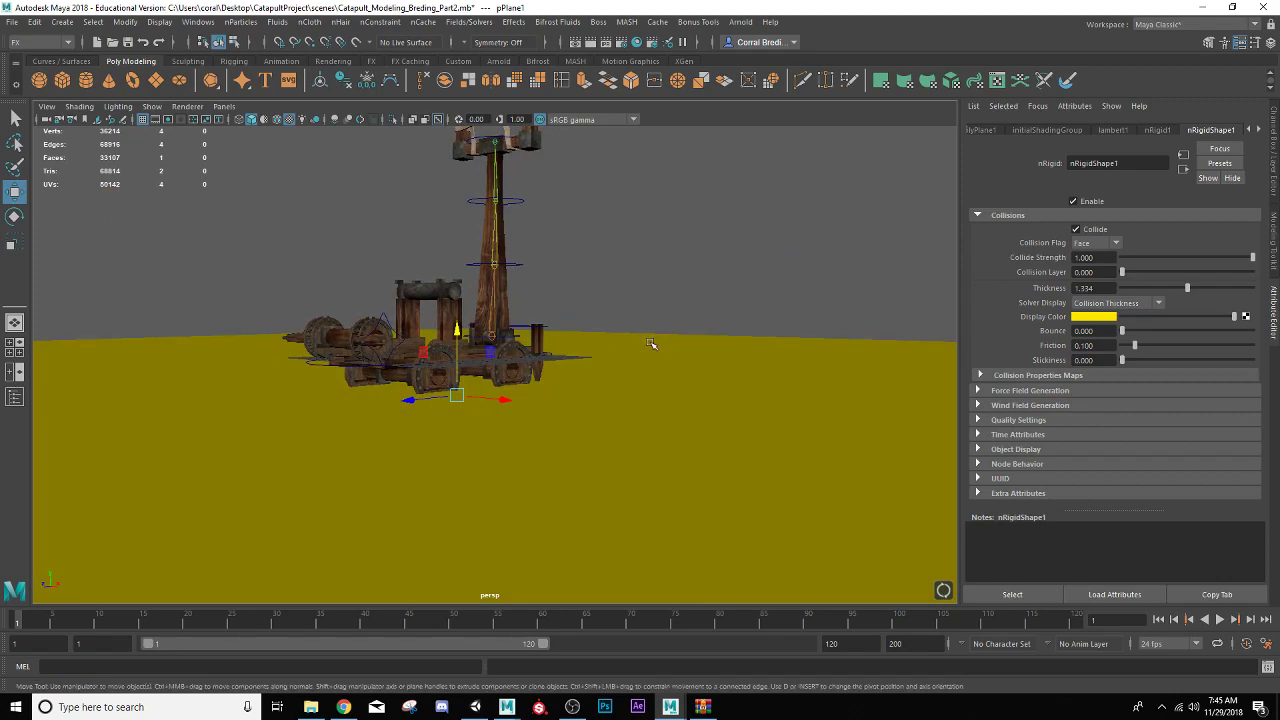
scroll(650, 345, up, 8)
mouse_move(597, 401)
alt+mouse_down()
mouse_move(603, 384)
mouse_move(586, 405)
alt+mouse_up()
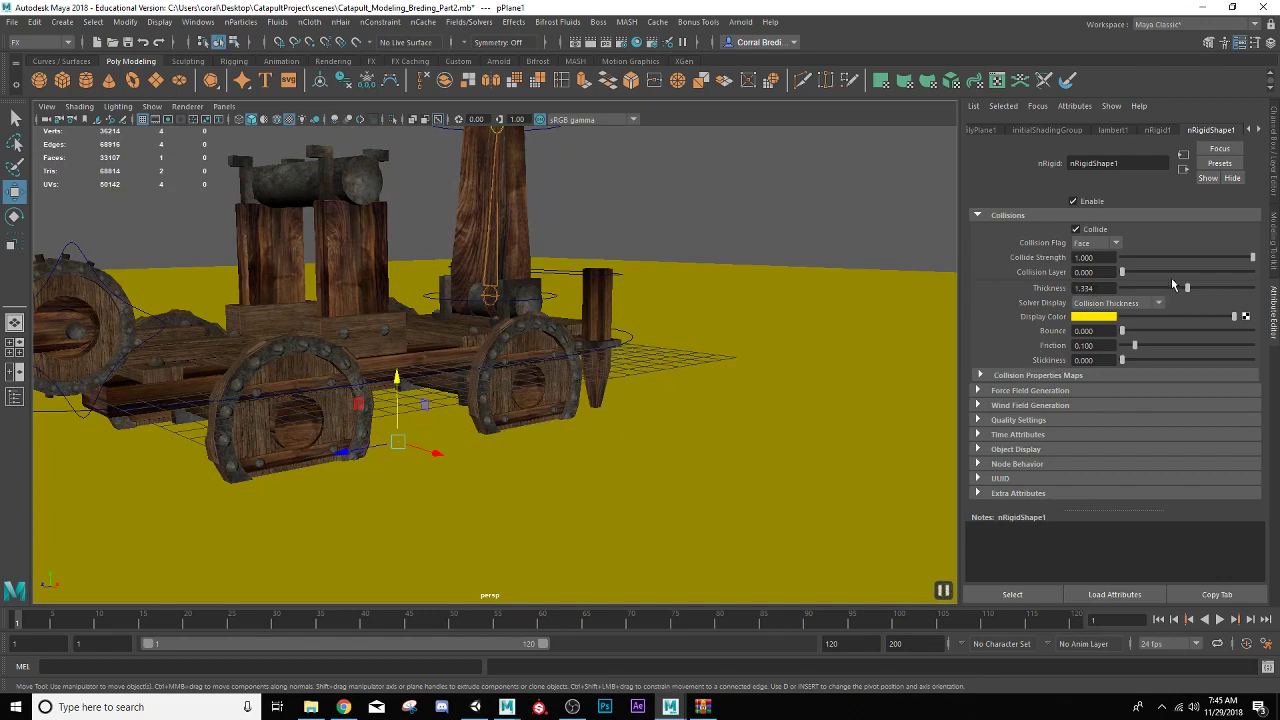
drag(1189, 290, 1122, 297)
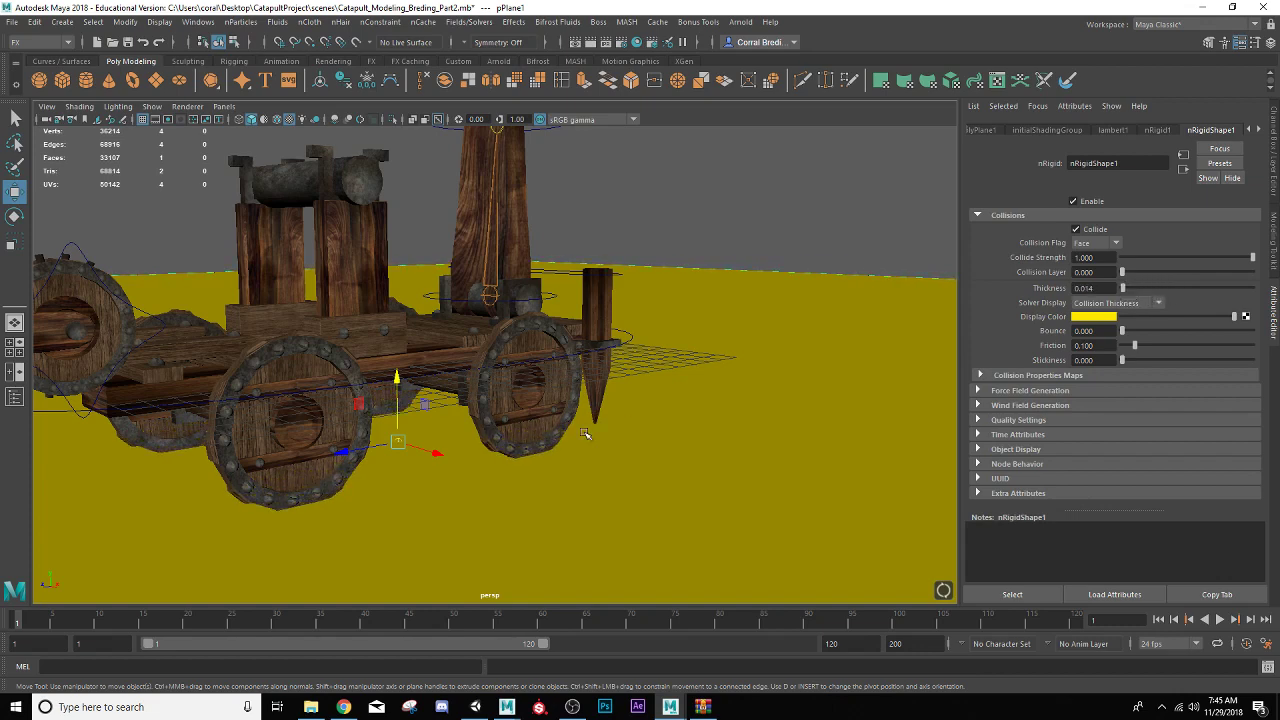
alt+drag(585, 433, 391, 461)
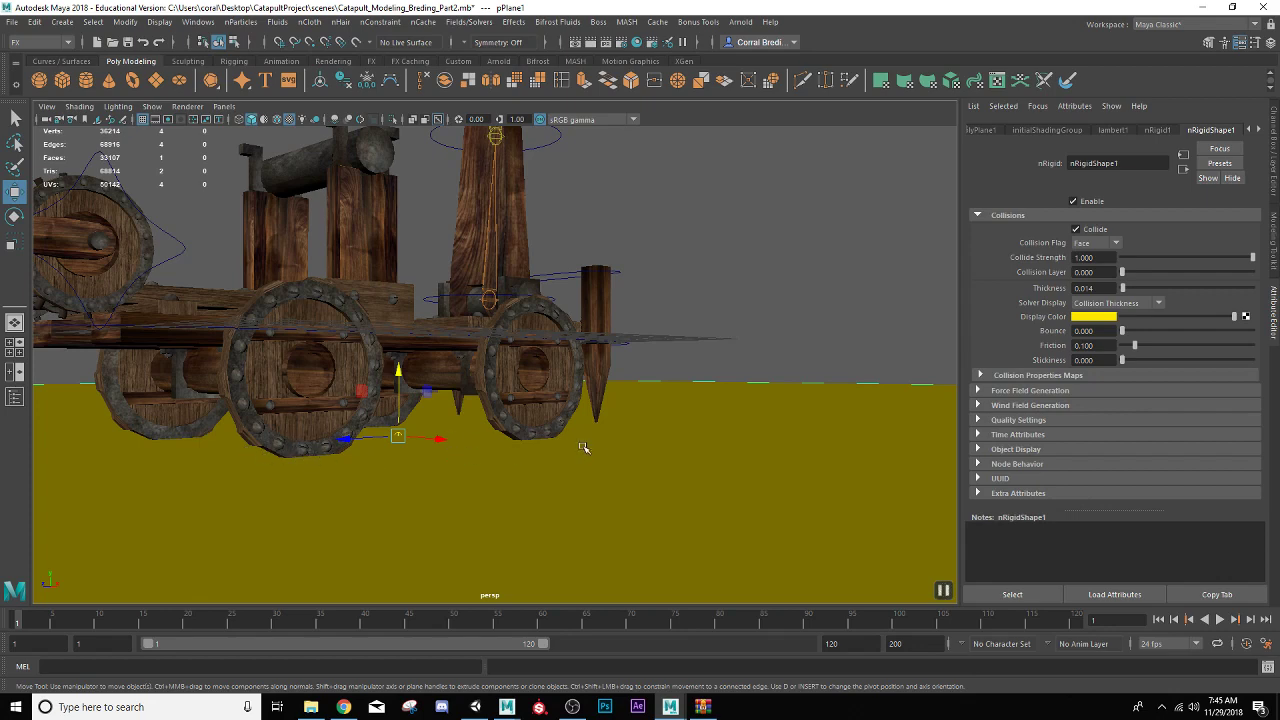
alt+drag(555, 418, 600, 387)
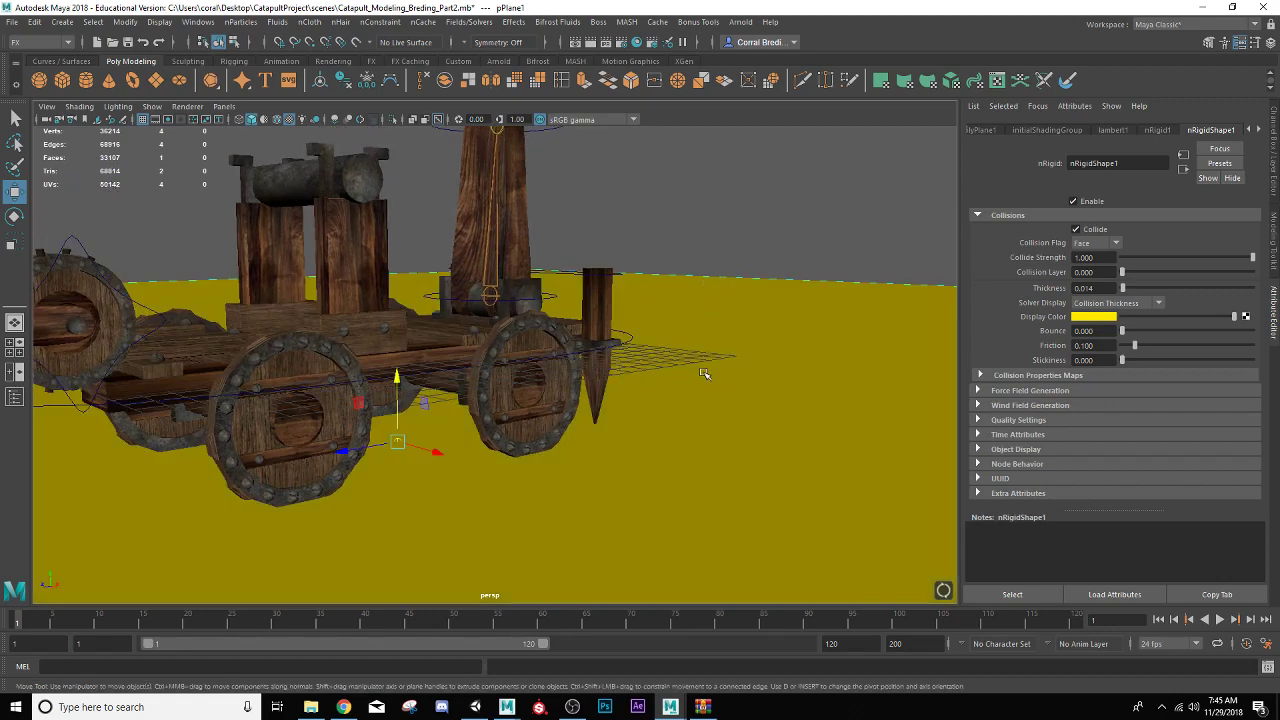
alt+drag(749, 464, 728, 451)
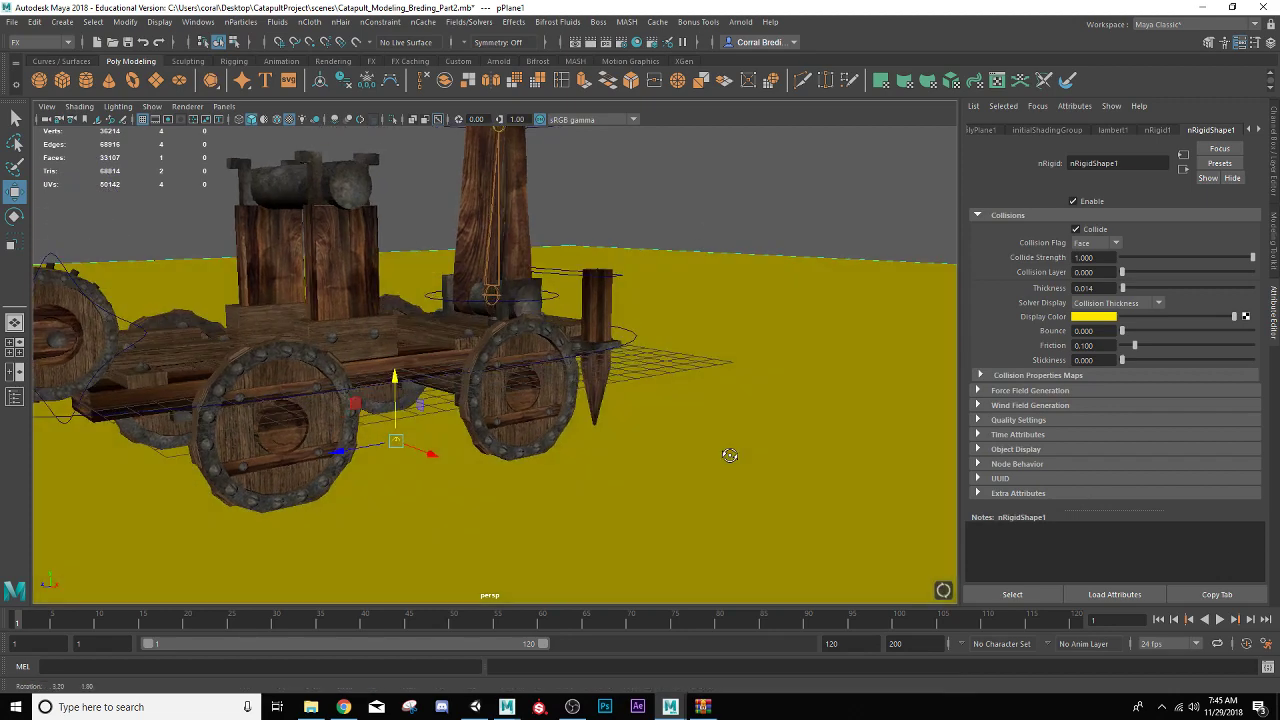
alt+drag(704, 370, 711, 358)
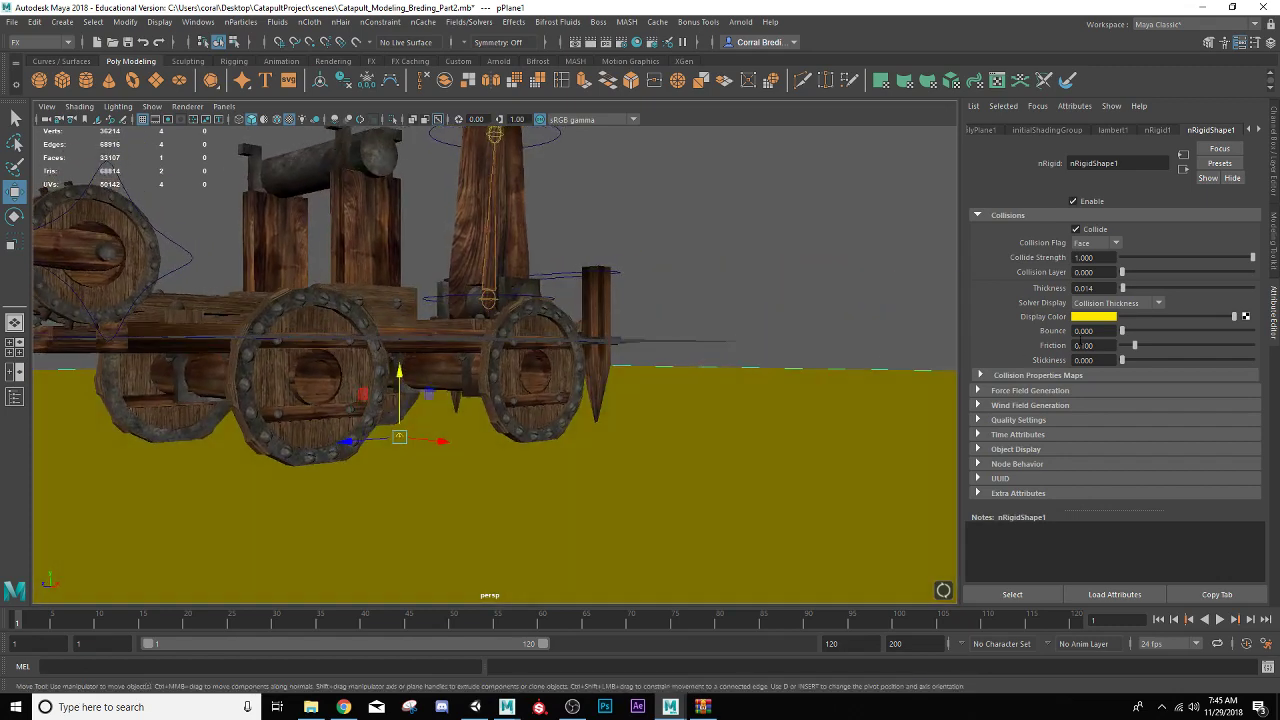
- Turn the ground plane's Solver Display off and deselect the plane
click(1157, 305)
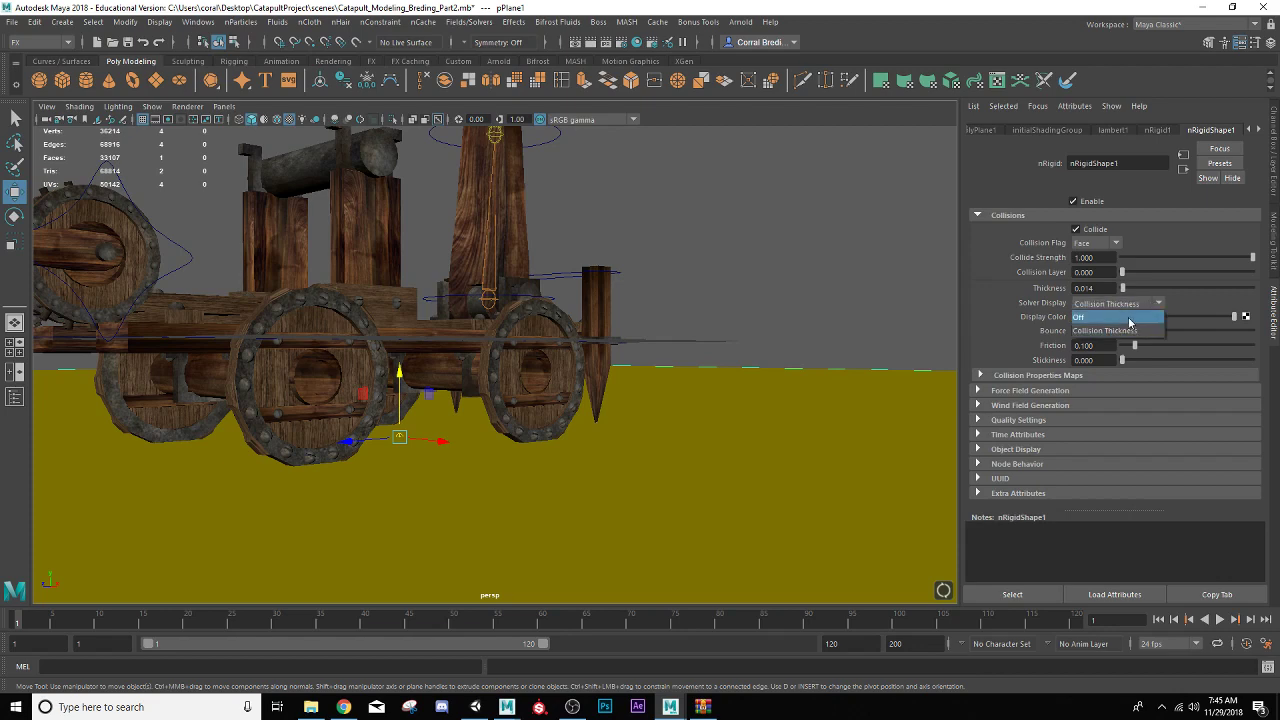
click(1130, 318)
click(860, 284)
alt+drag(857, 282, 638, 380)
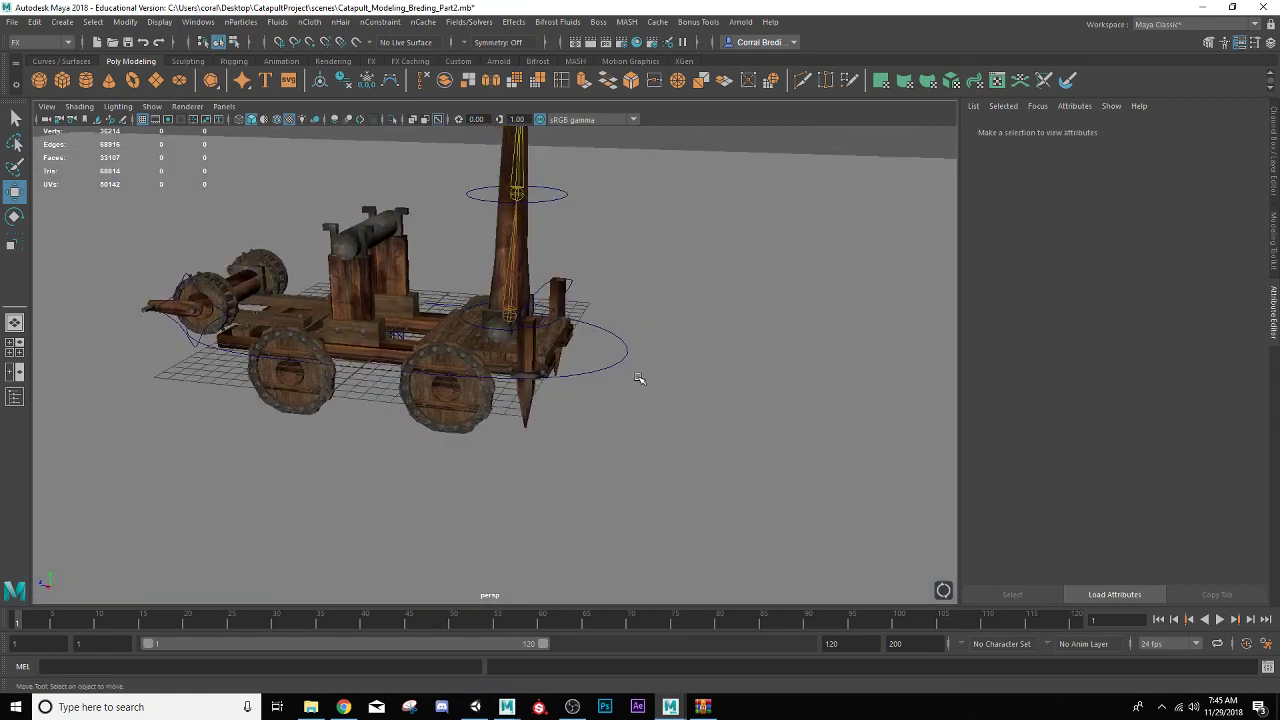
scroll(636, 392, down, 5)
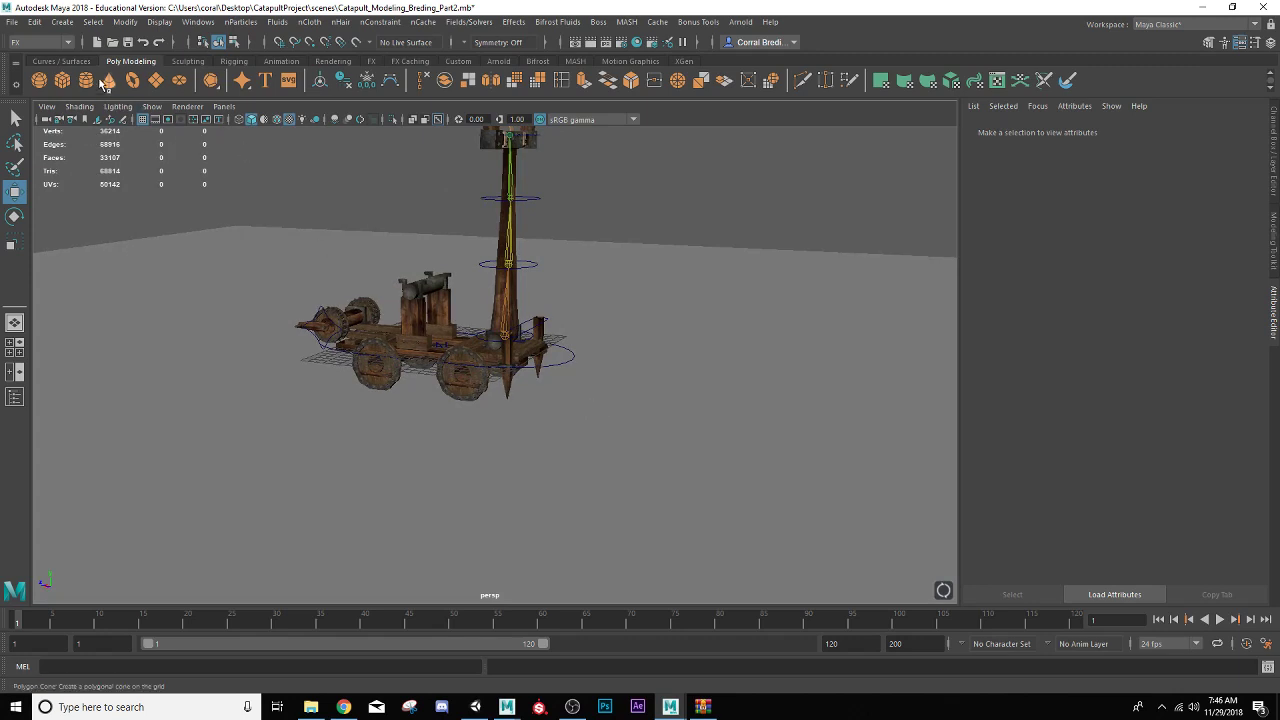
- Create a polygon sphere and move it to about Translate Y 9.422 and Translate Z -27.376, beside the catapult above the ground
click(40, 80)
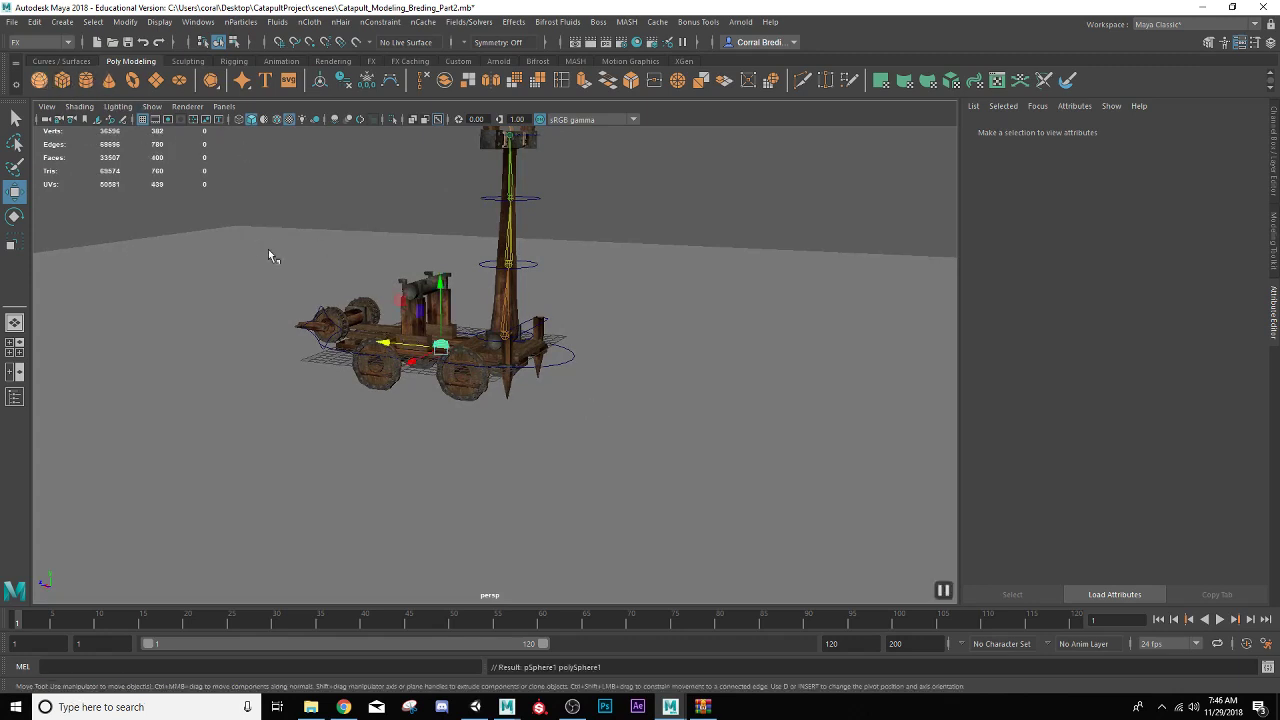
drag(525, 357, 591, 394)
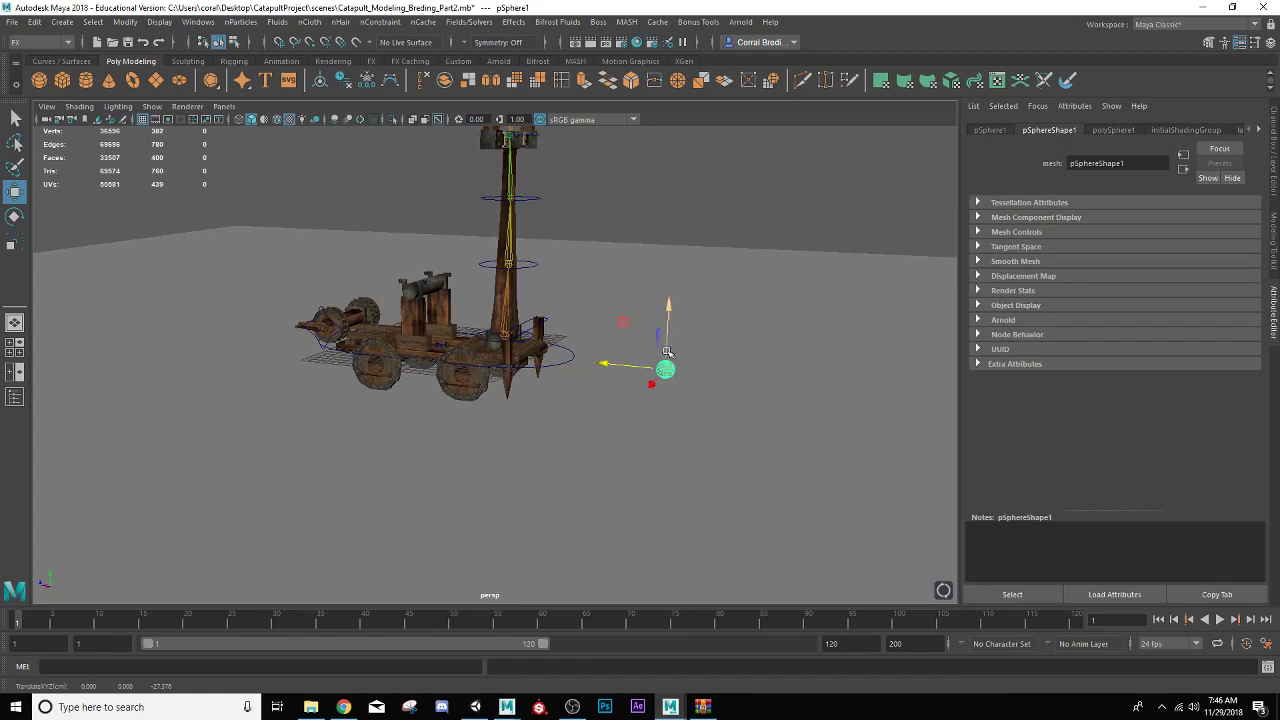
drag(667, 332, 675, 248)
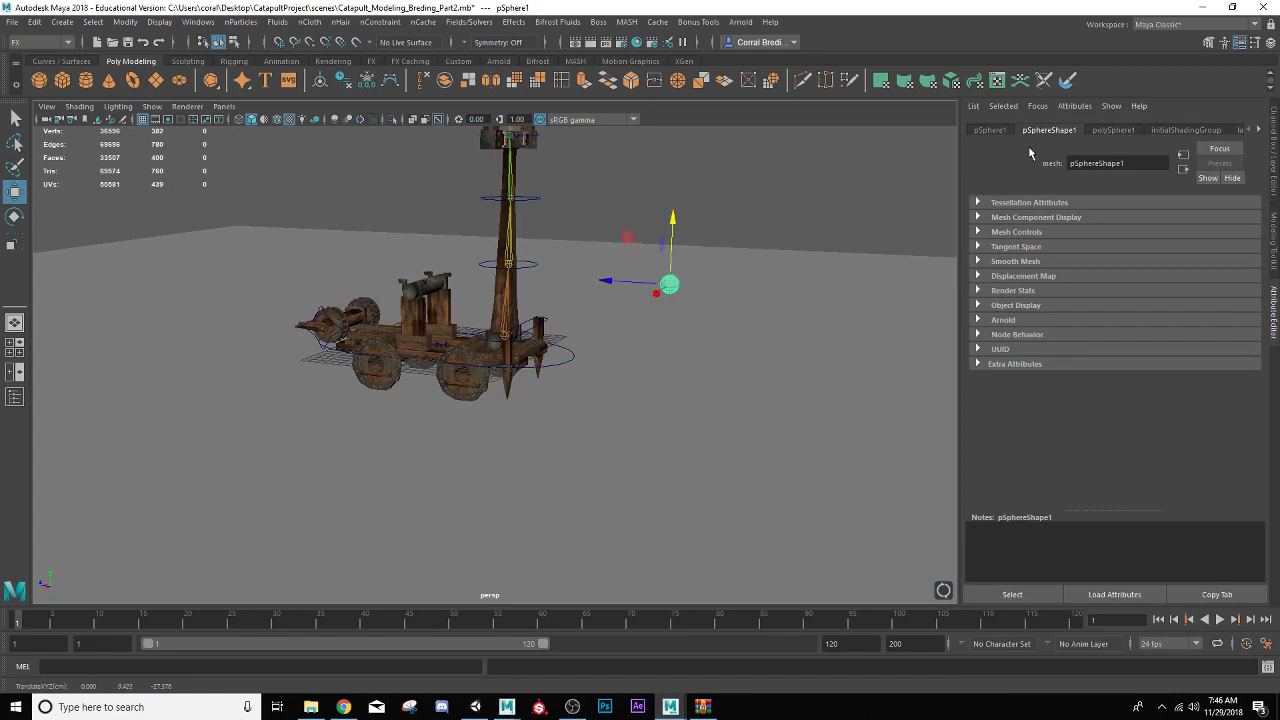
- Rename the ground plane as ground
click(859, 360)
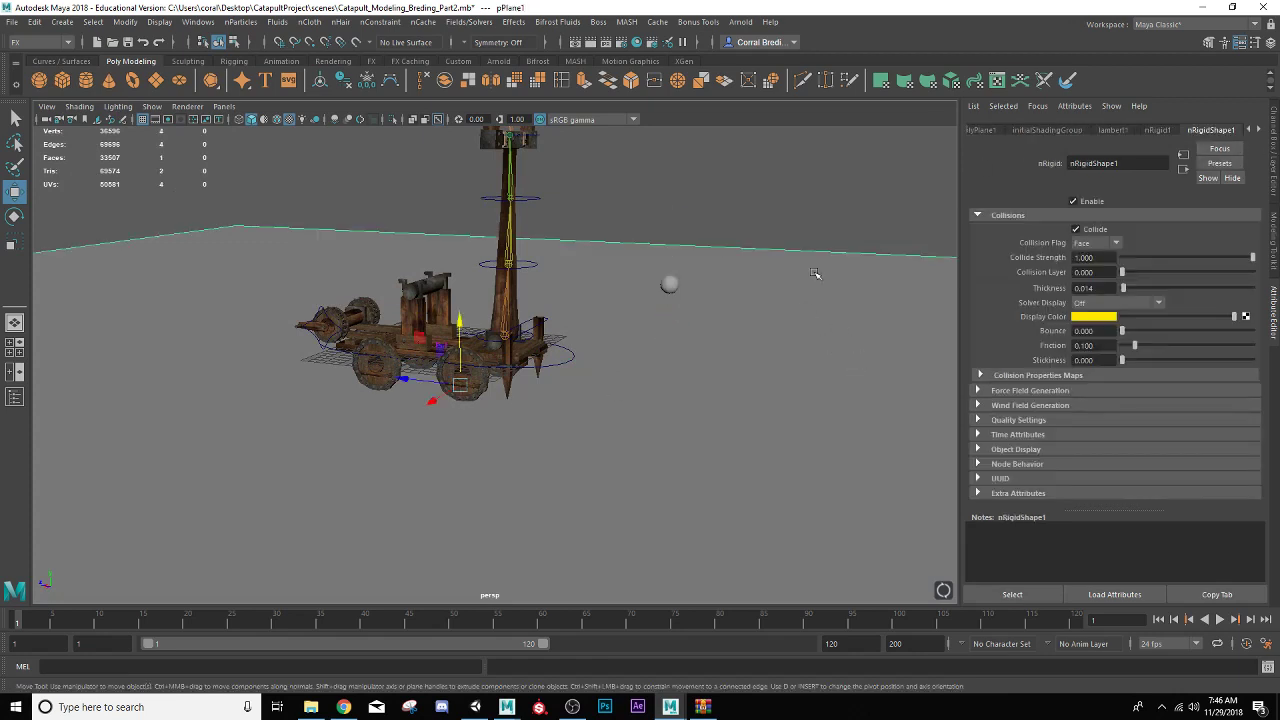
click(1270, 155)
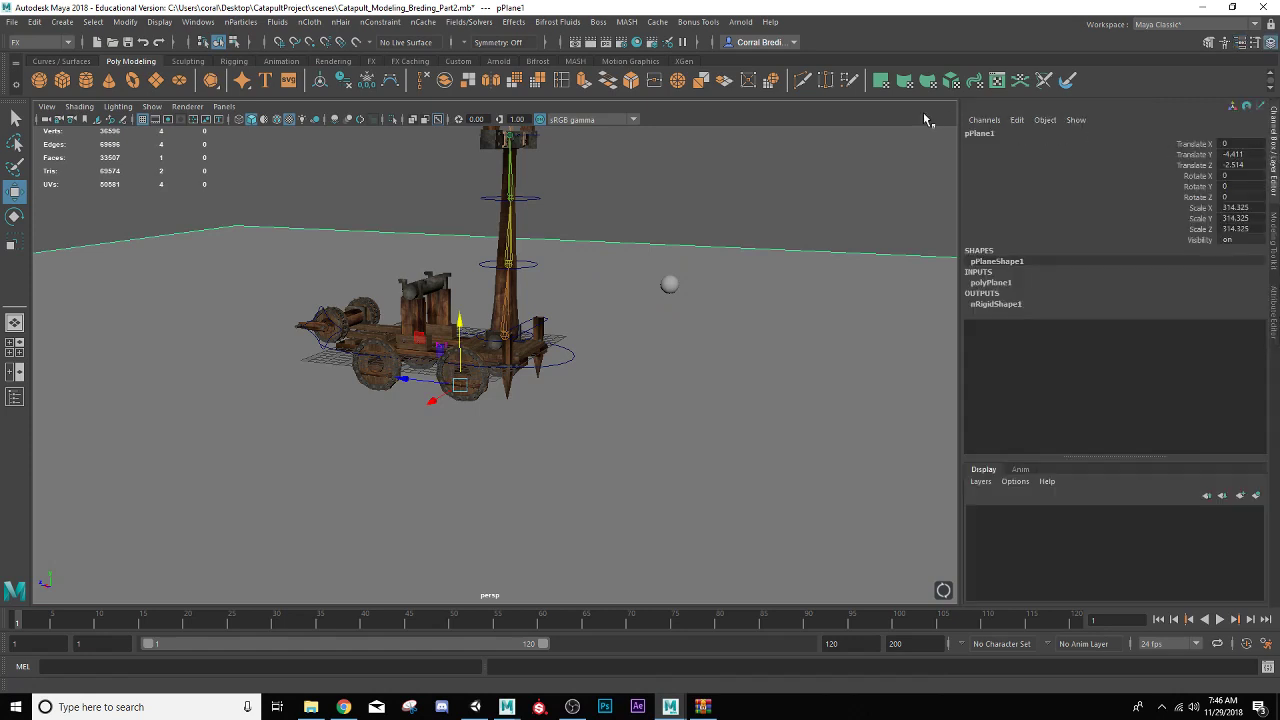
double_click(980, 133)
text(d)
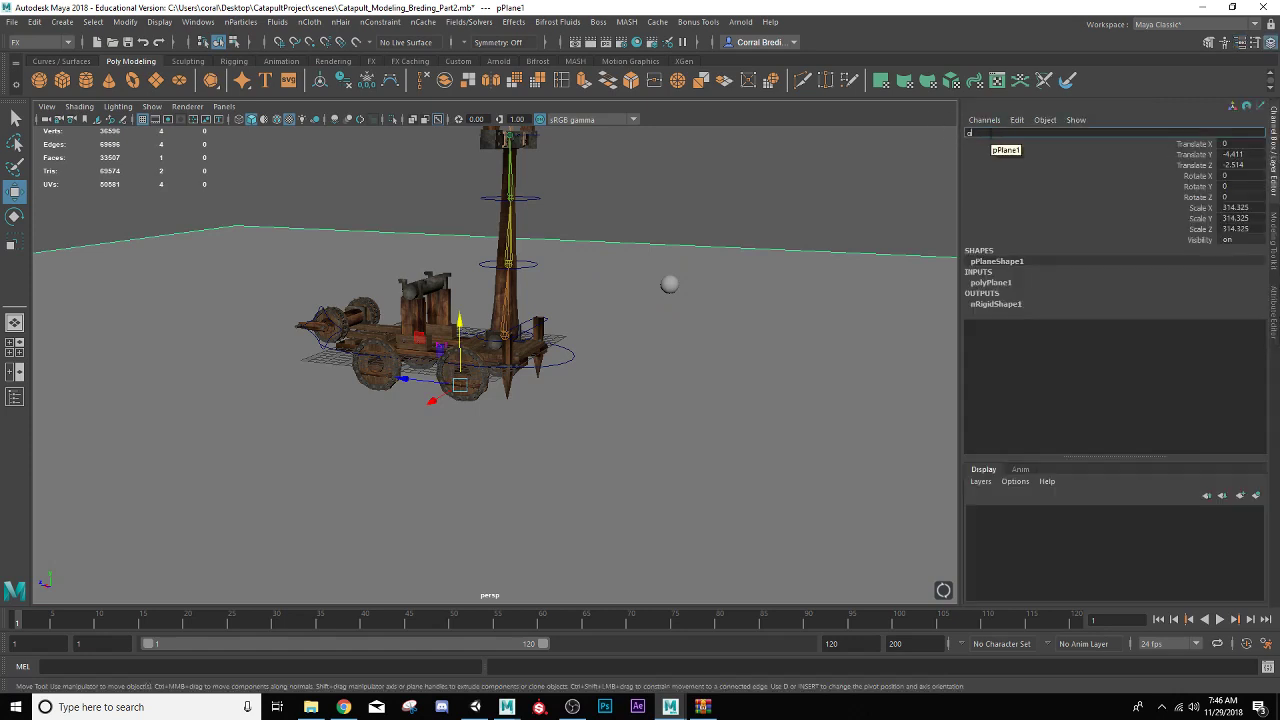
text(round)
key(Return)
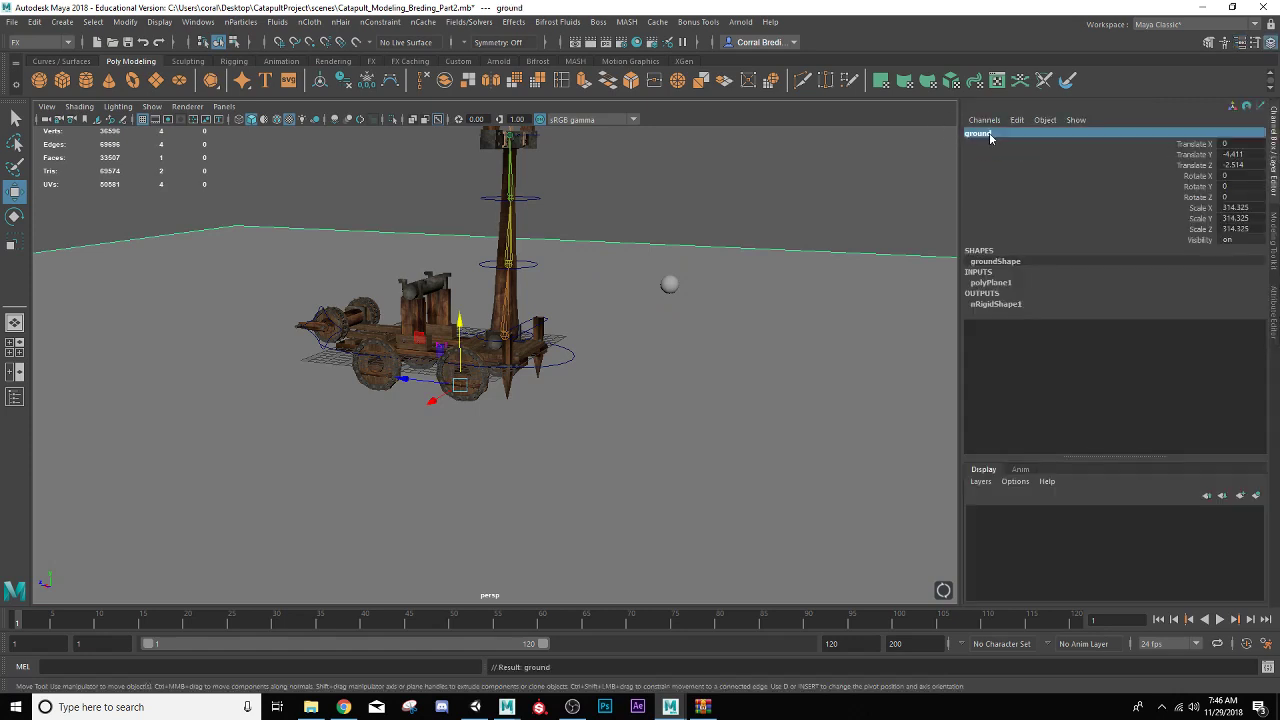
- Rename the polygon sphere as fireball
click(669, 286)
double_click(1001, 134)
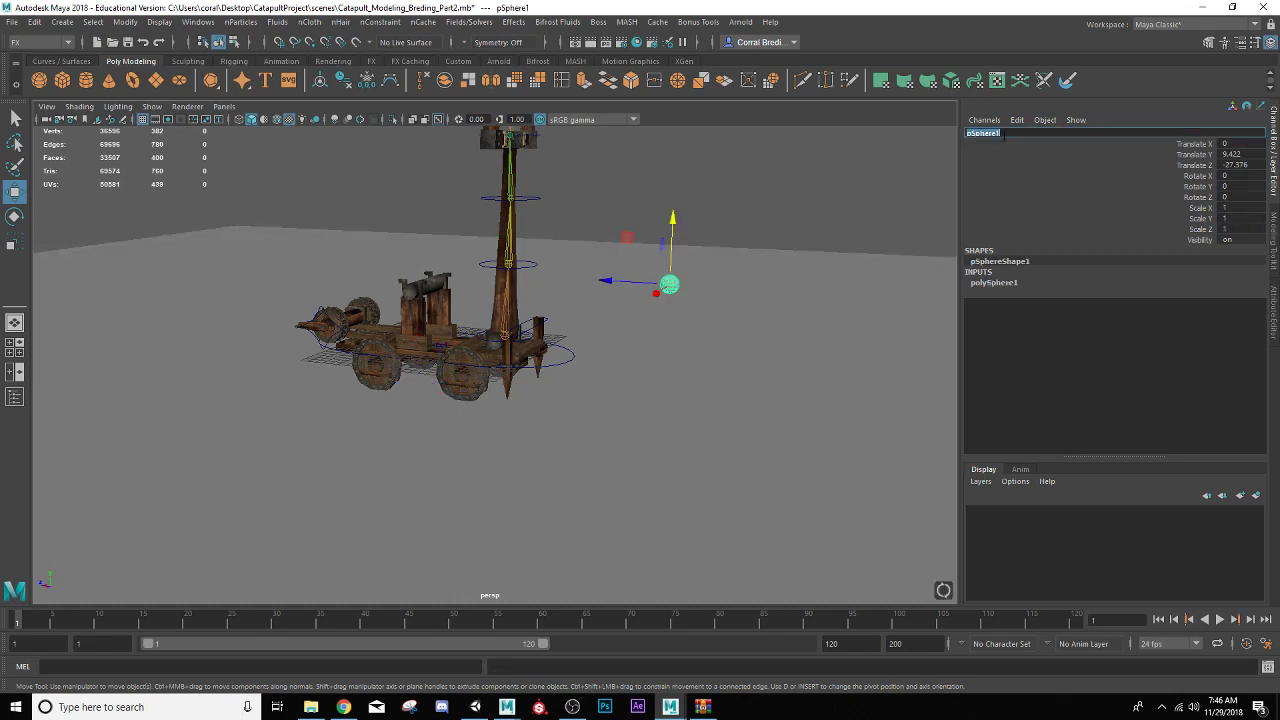
text(m)
key(Return)
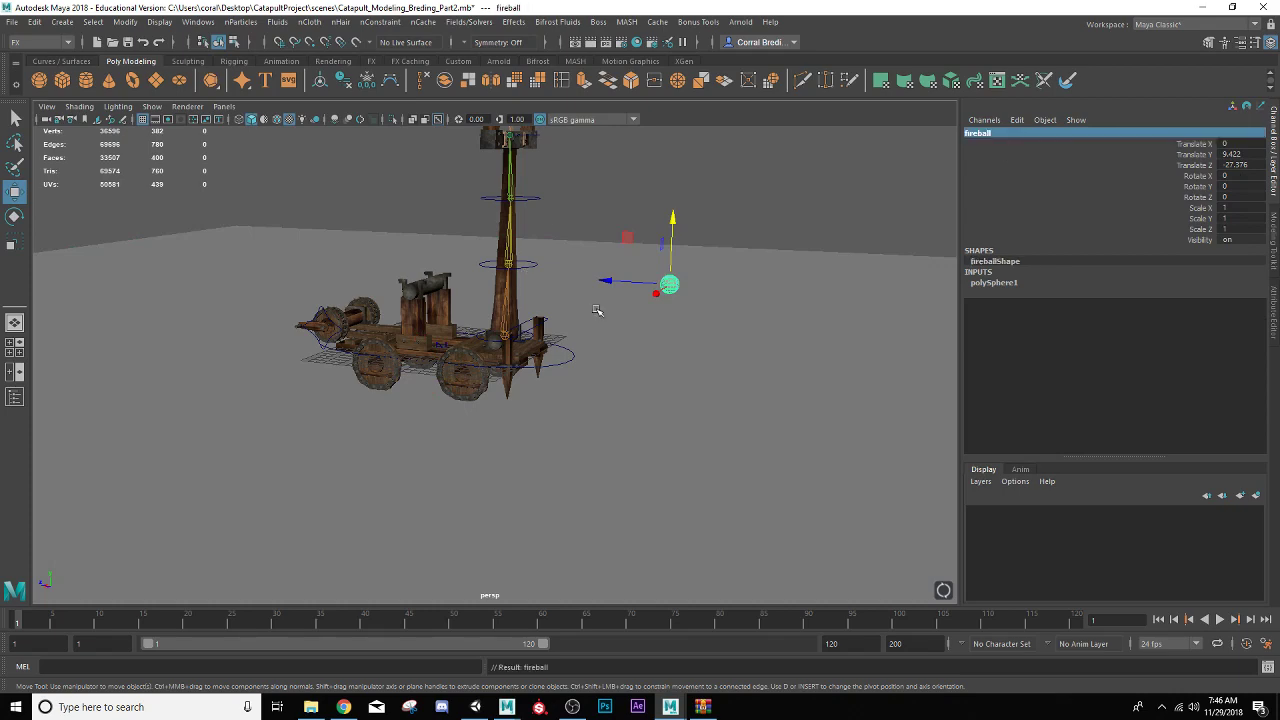
- Convert the fireball sphere into an nCloth object
scroll(597, 310, up, 5)
alt+middle_drag(597, 269, 497, 343)
scroll(500, 341, up, 3)
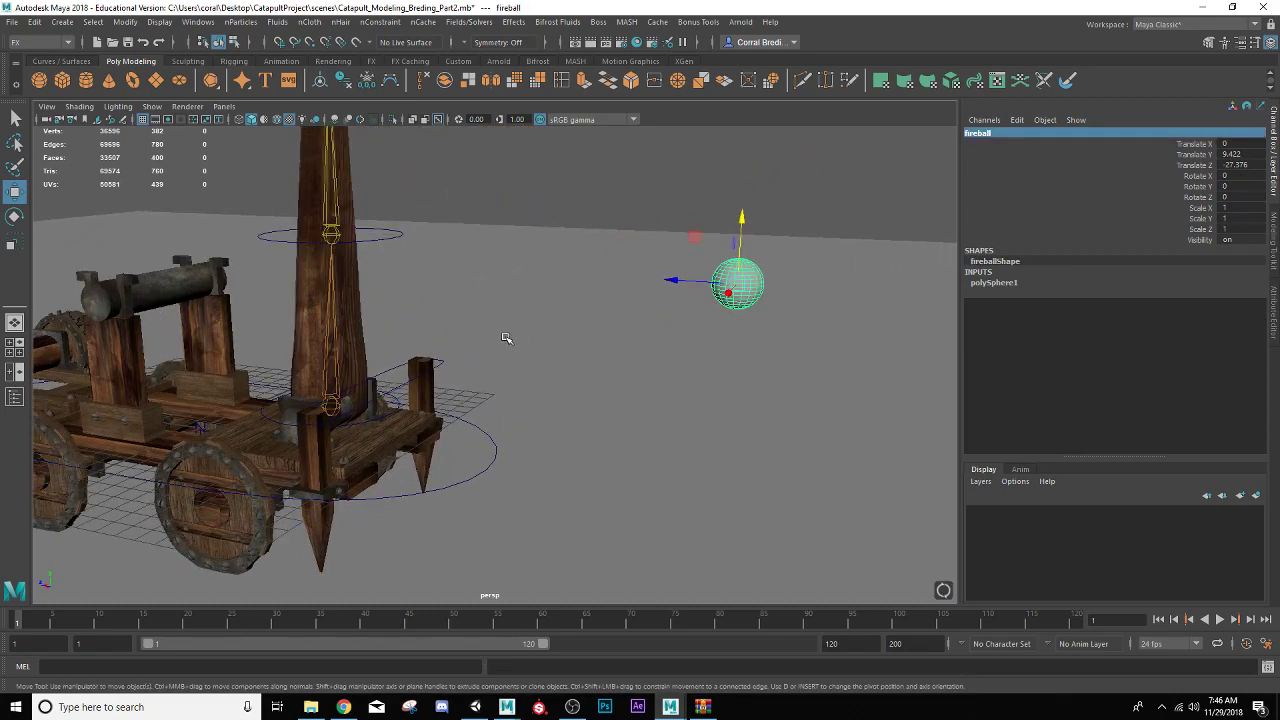
alt+drag(506, 338, 694, 328)
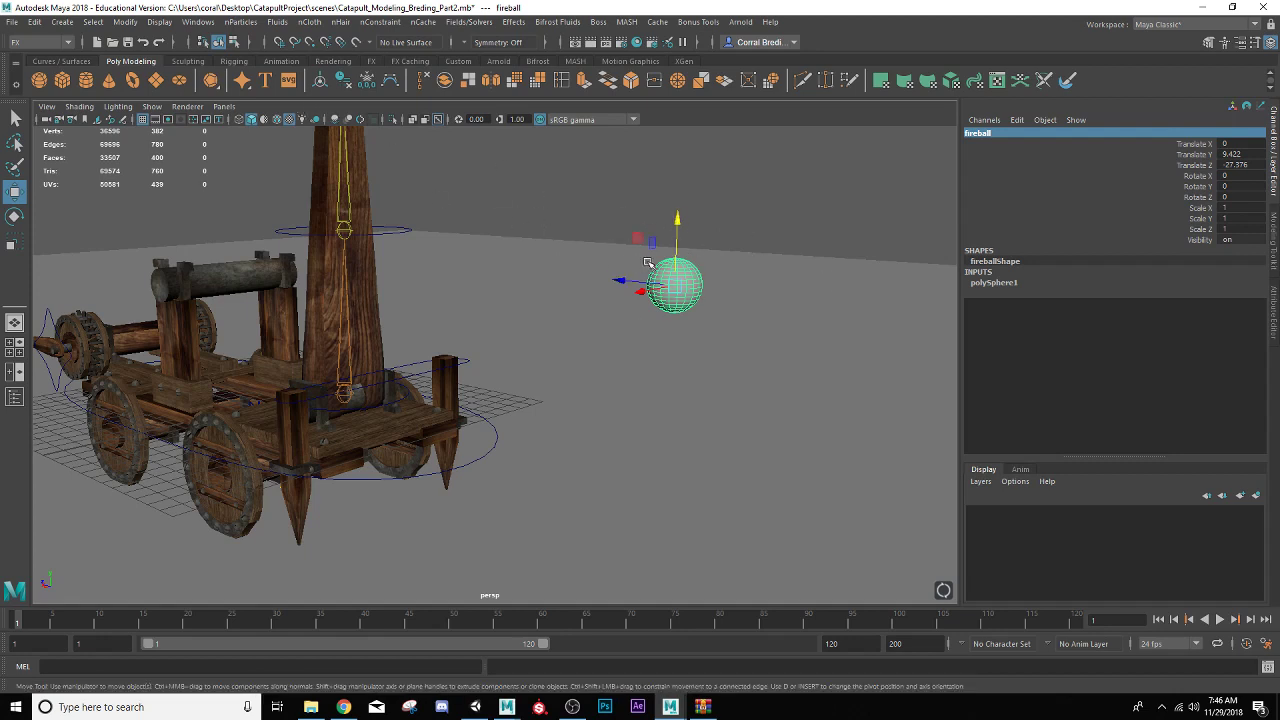
click(310, 22)
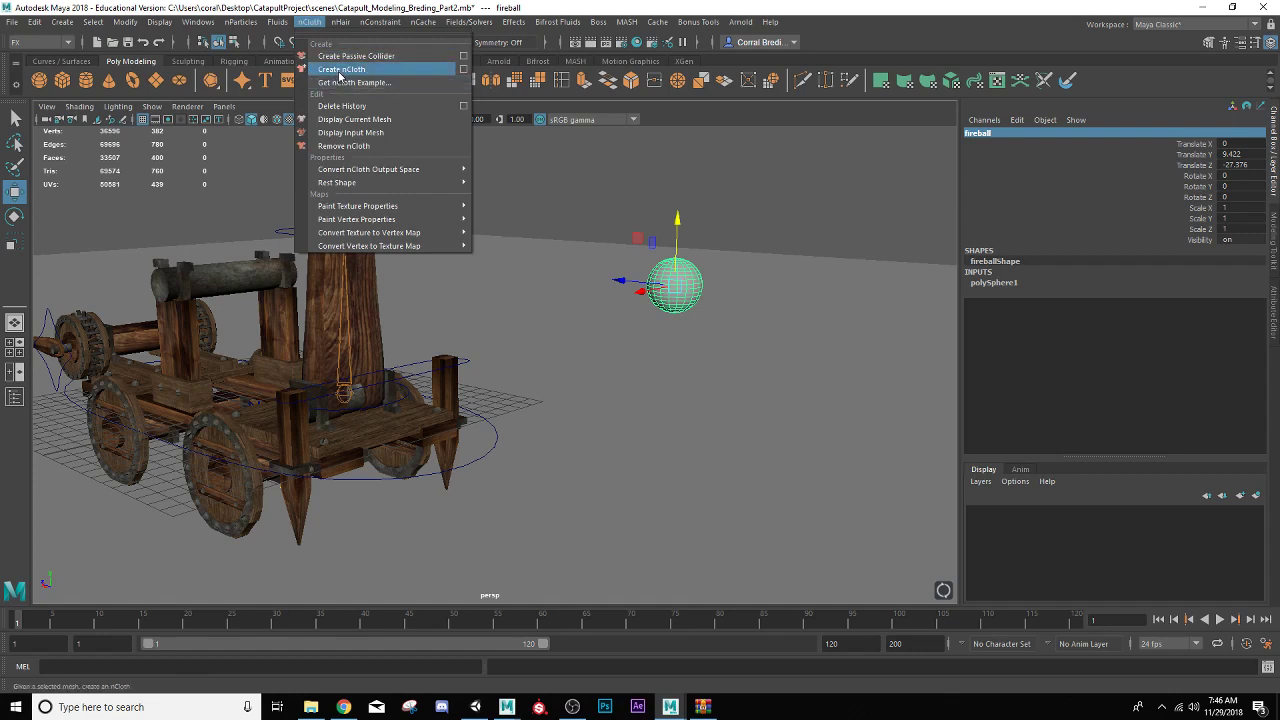
click(341, 70)
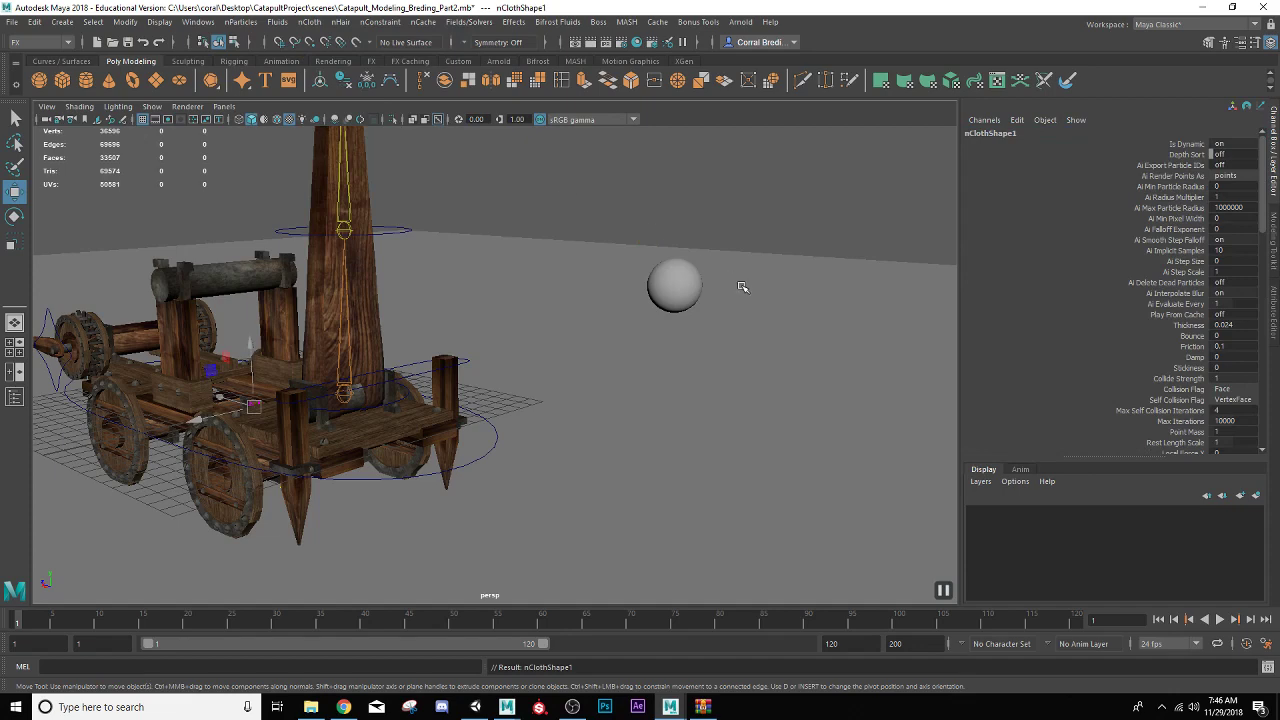
- Play the simulation to examine how the fireball lands on the ground, and return to frame 1
click(1220, 619)
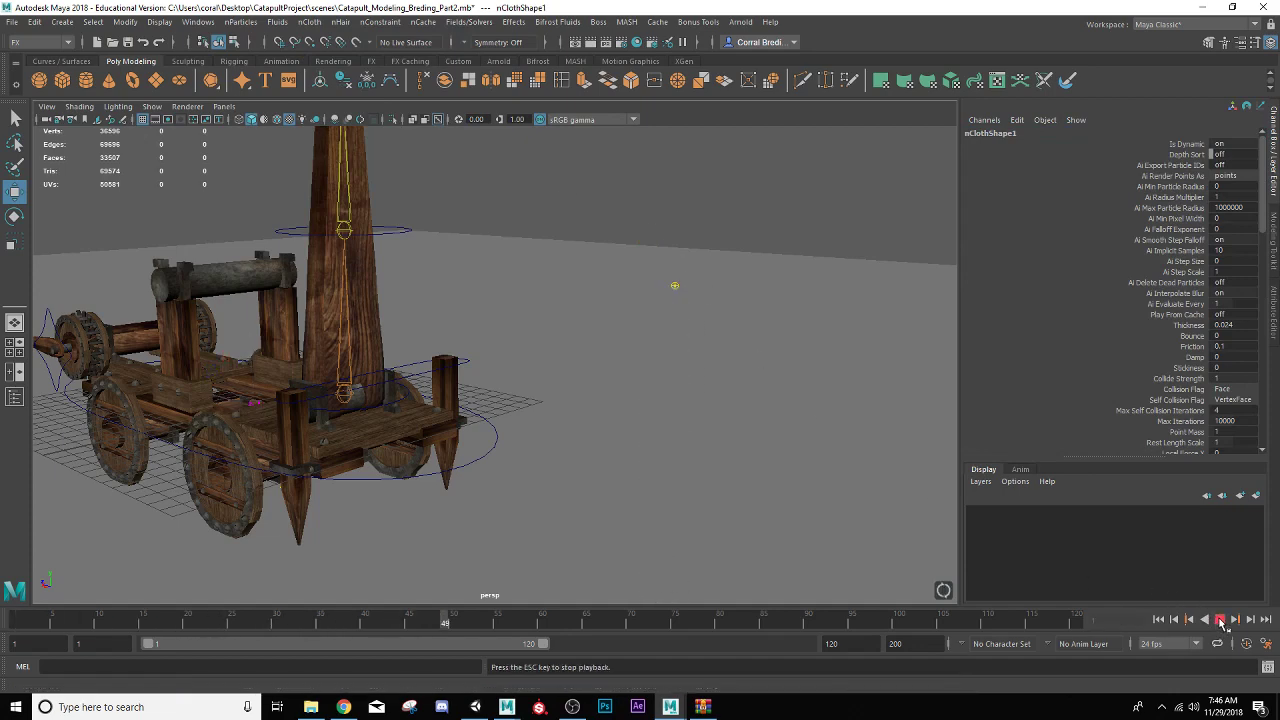
key(Escape)
scroll(772, 447, down, 5)
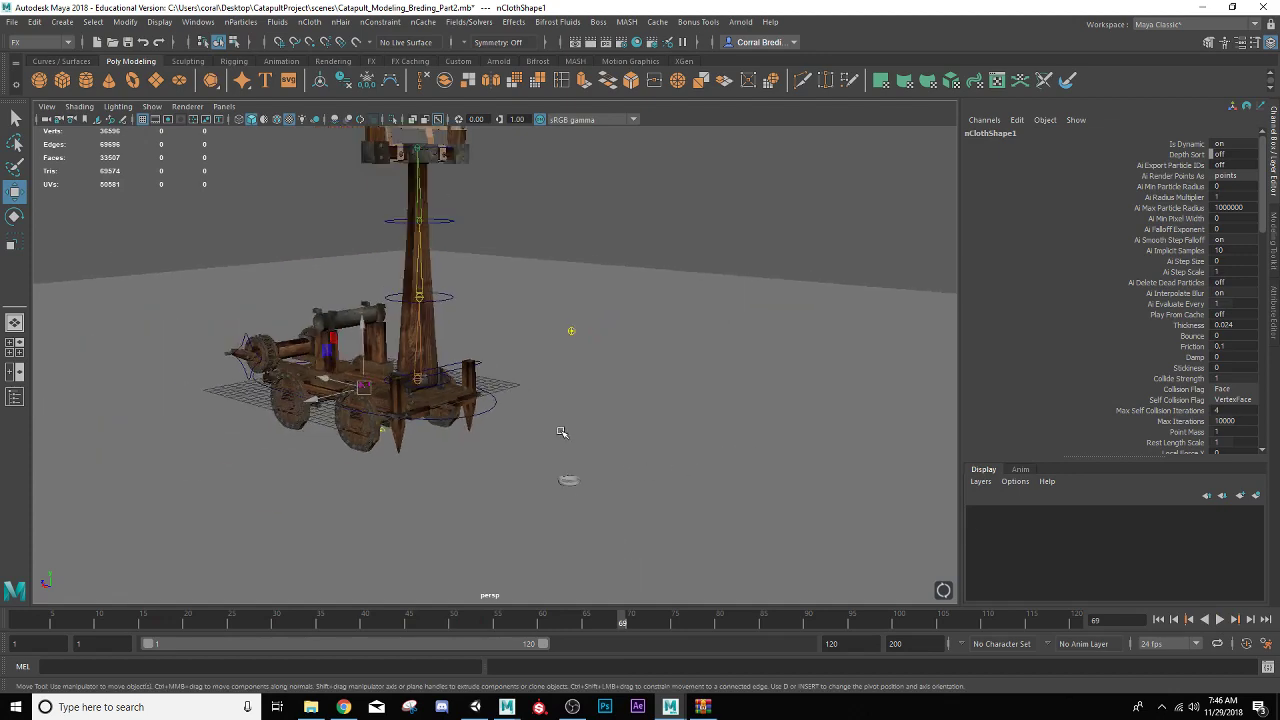
scroll(560, 431, up, 4)
alt+middle_drag(563, 434, 530, 393)
mouse_move(530, 392)
alt+mouse_down()
mouse_move(563, 371)
mouse_move(540, 372)
alt+mouse_up()
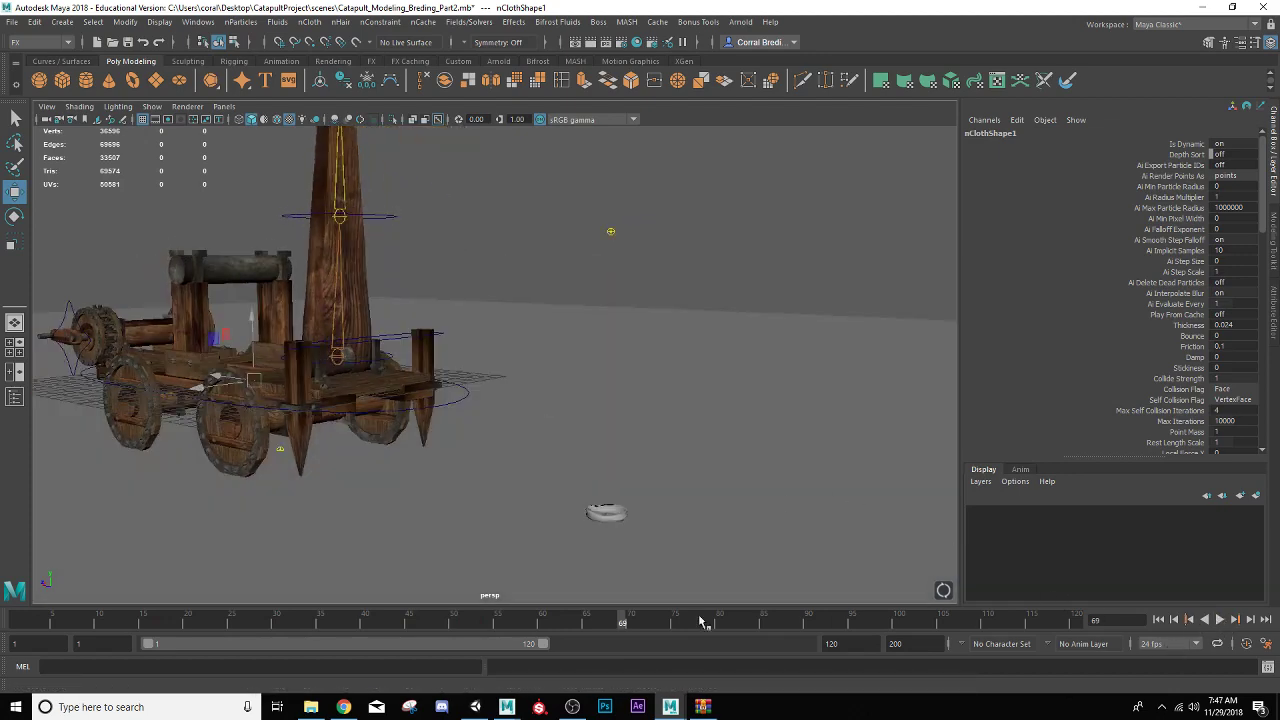
click(18, 622)
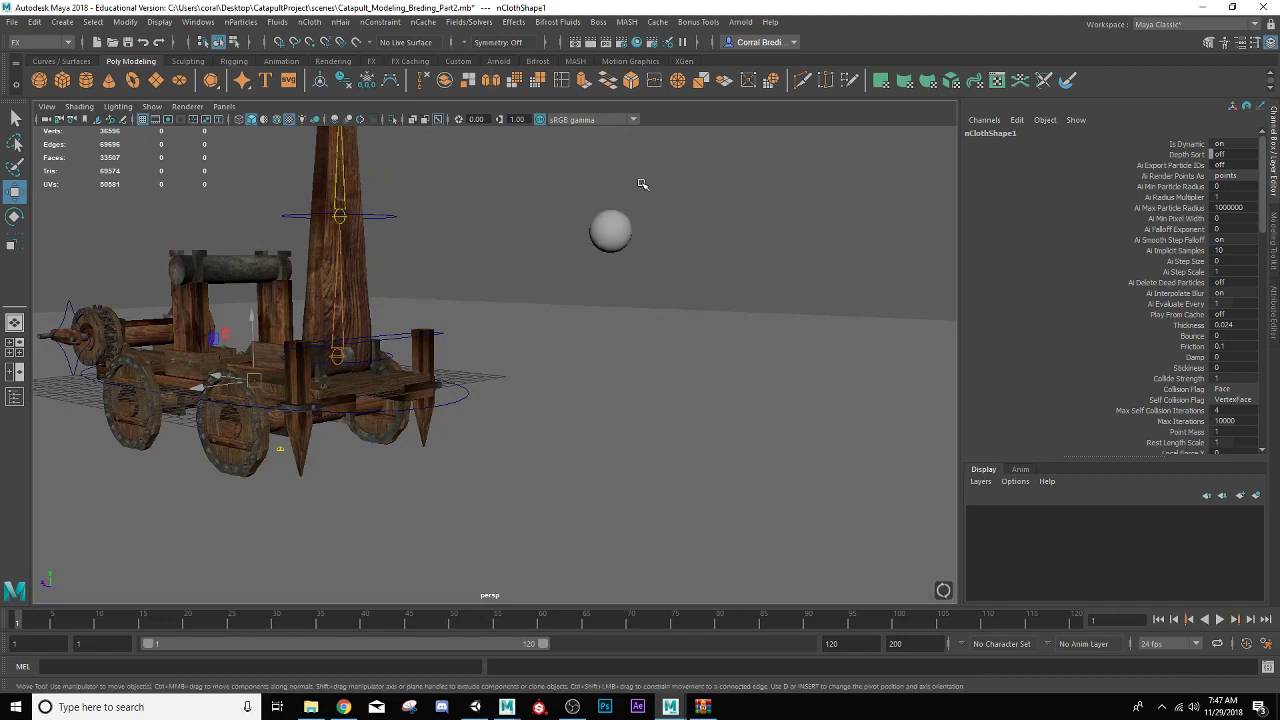
- Replace the fireball's nClothShape1 settings with the concrete preset and reselect the fireball
click(600, 243)
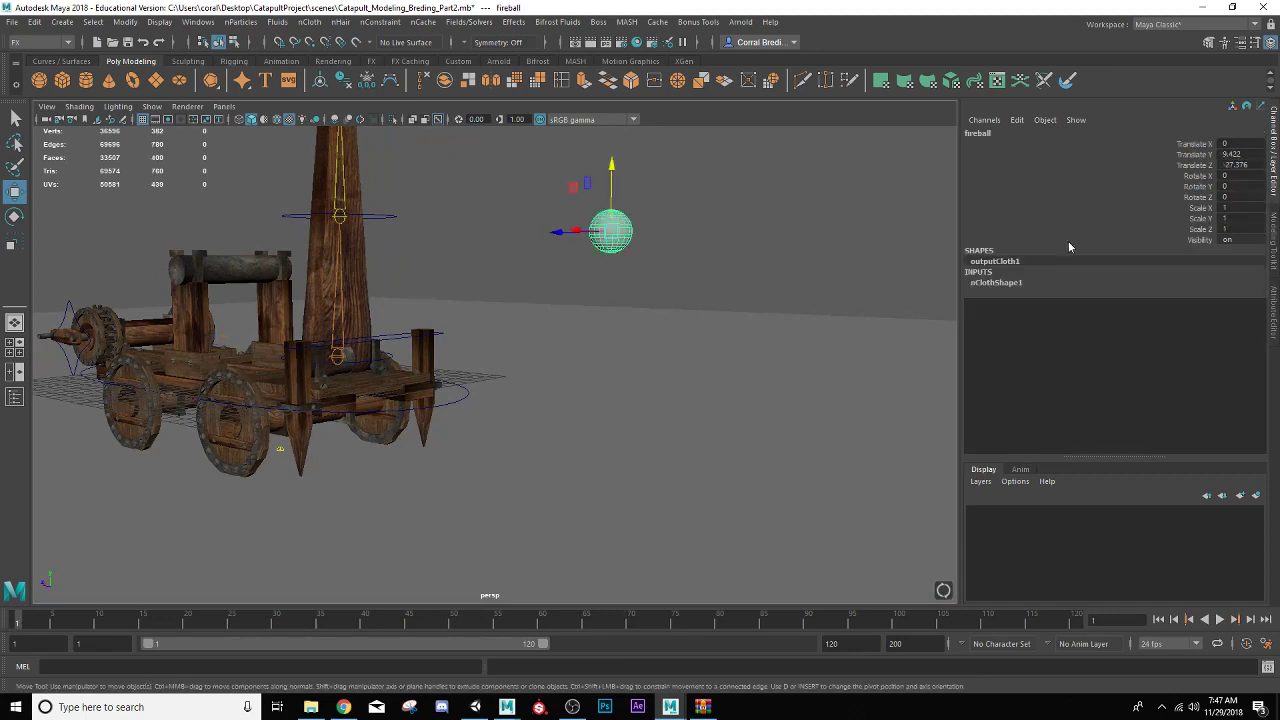
click(1276, 313)
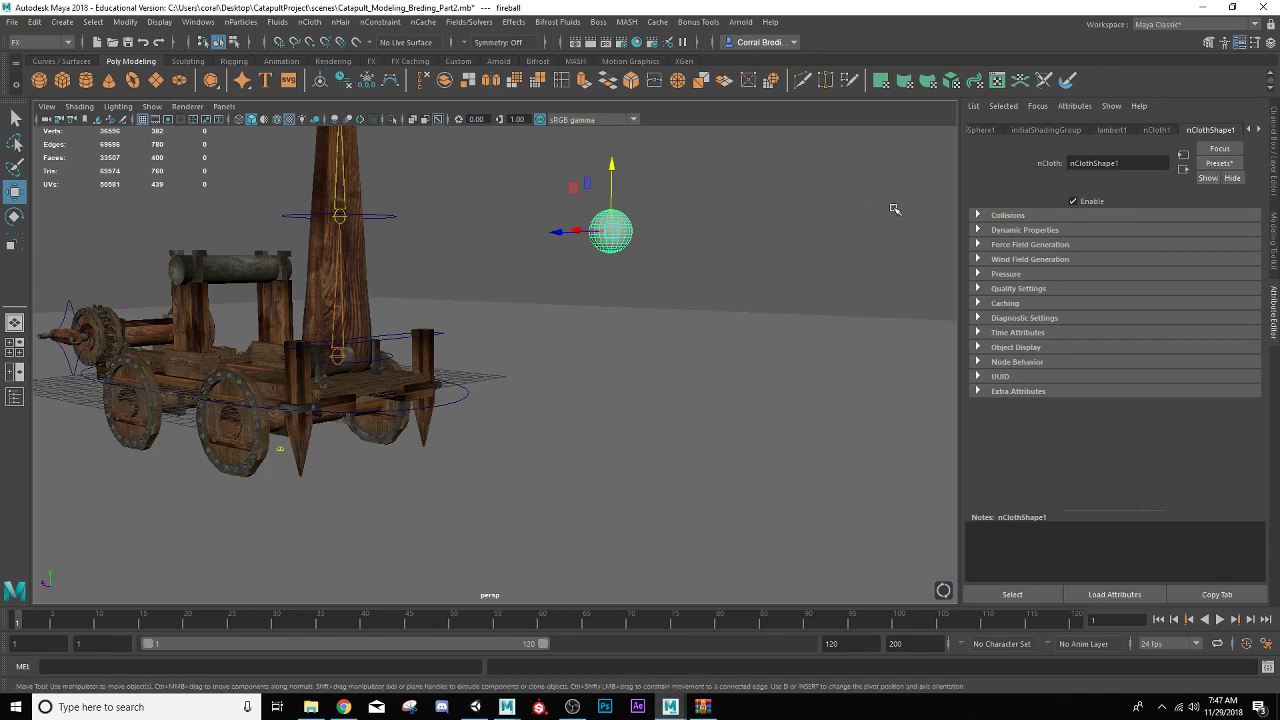
click(1213, 165)
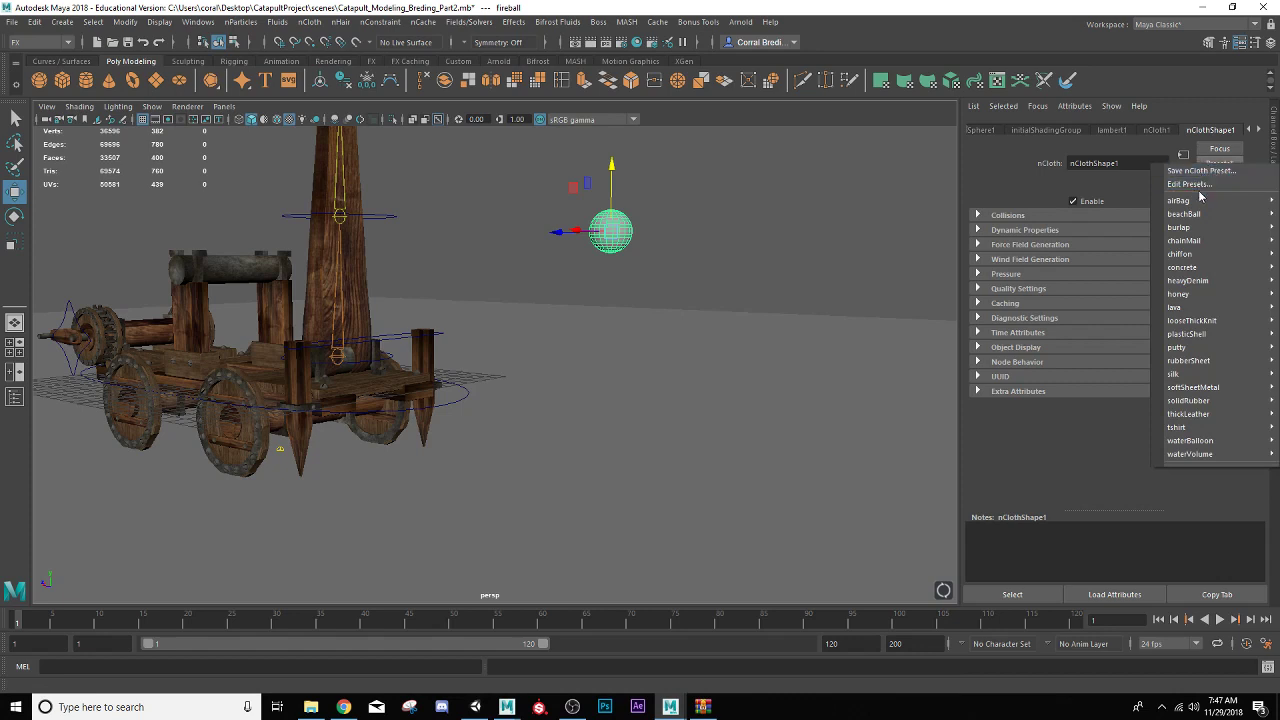
mouse_move(1189, 270)
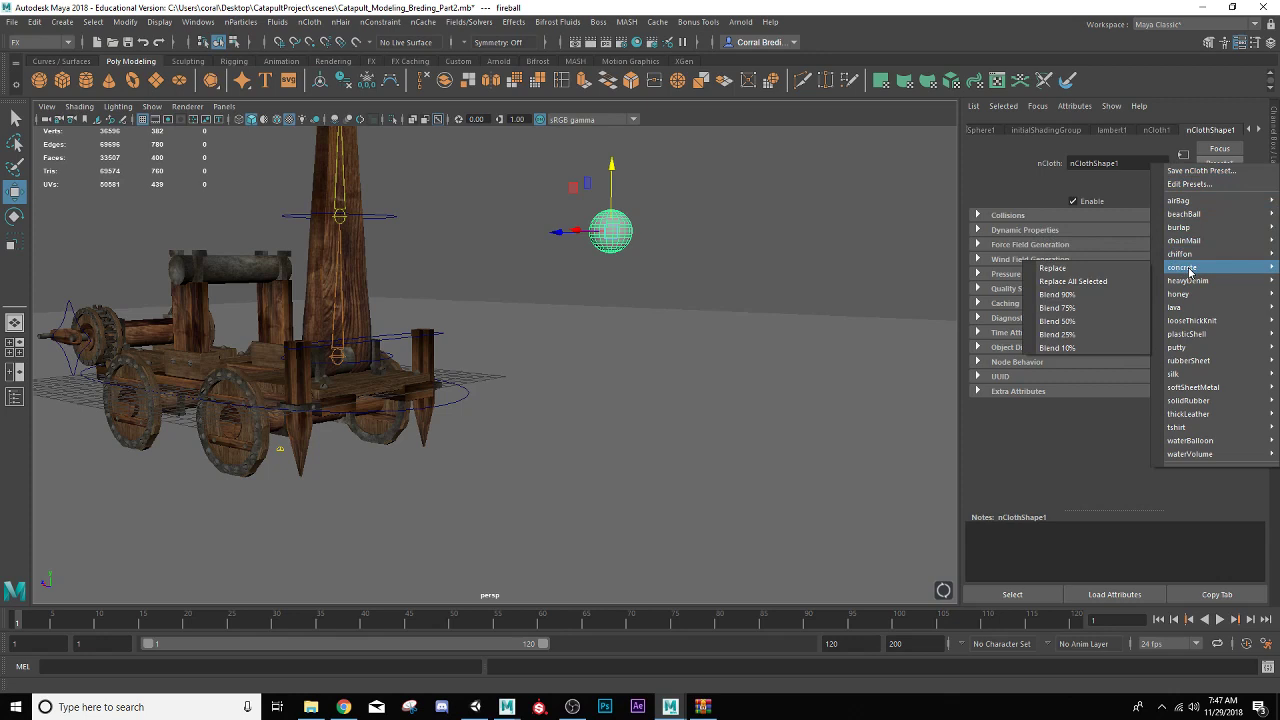
click(1097, 270)
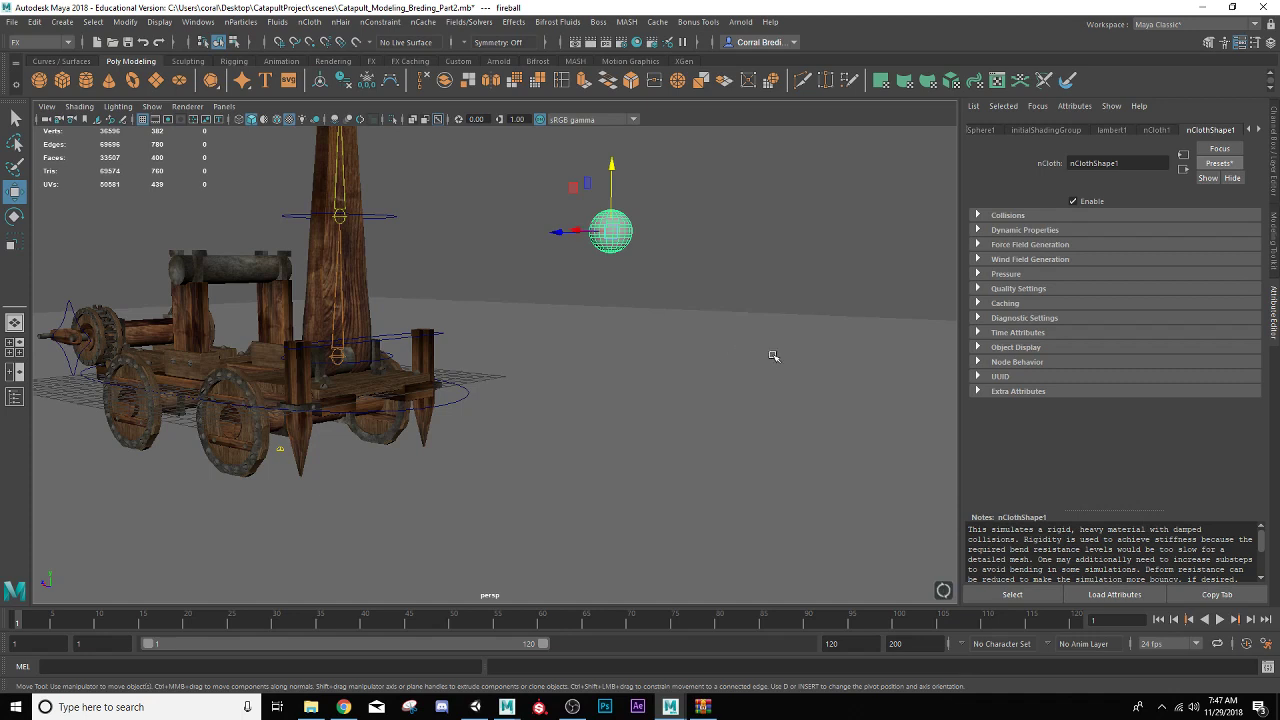
click(700, 263)
click(616, 235)
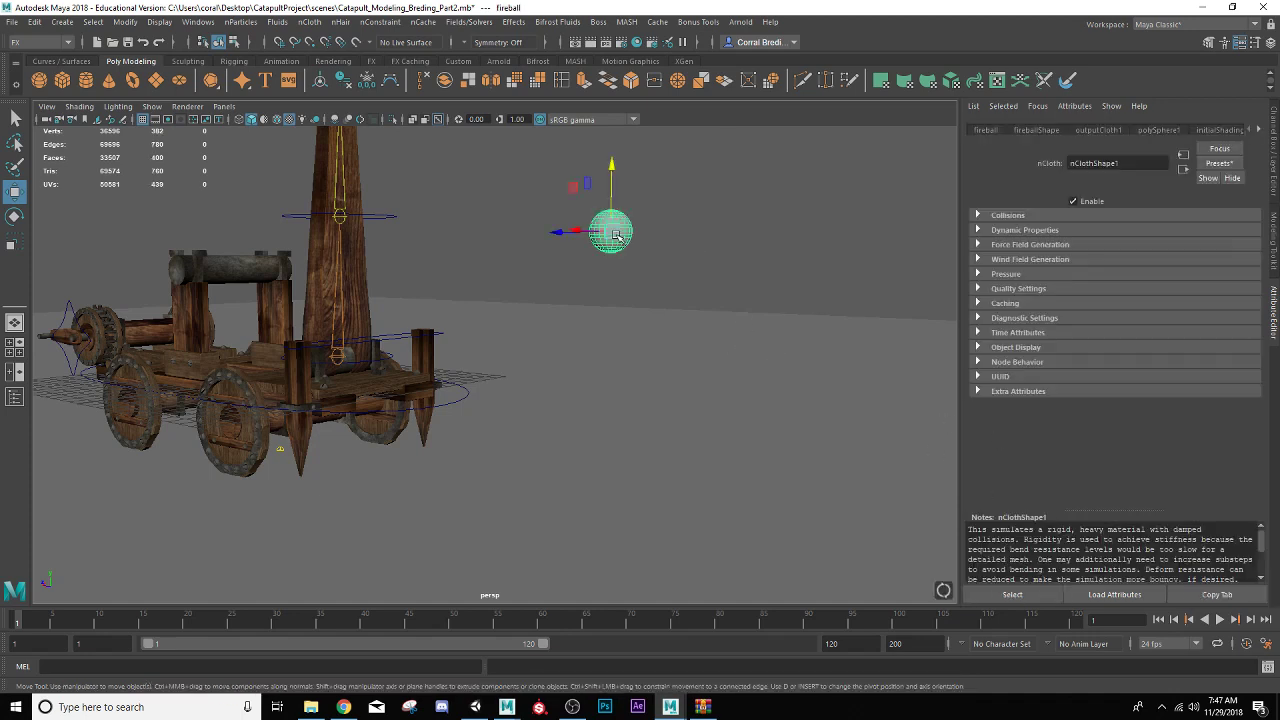
- Play the simulation with the concrete preset, examine the fireball's deformation up close, and undo back to frame 1
click(1204, 620)
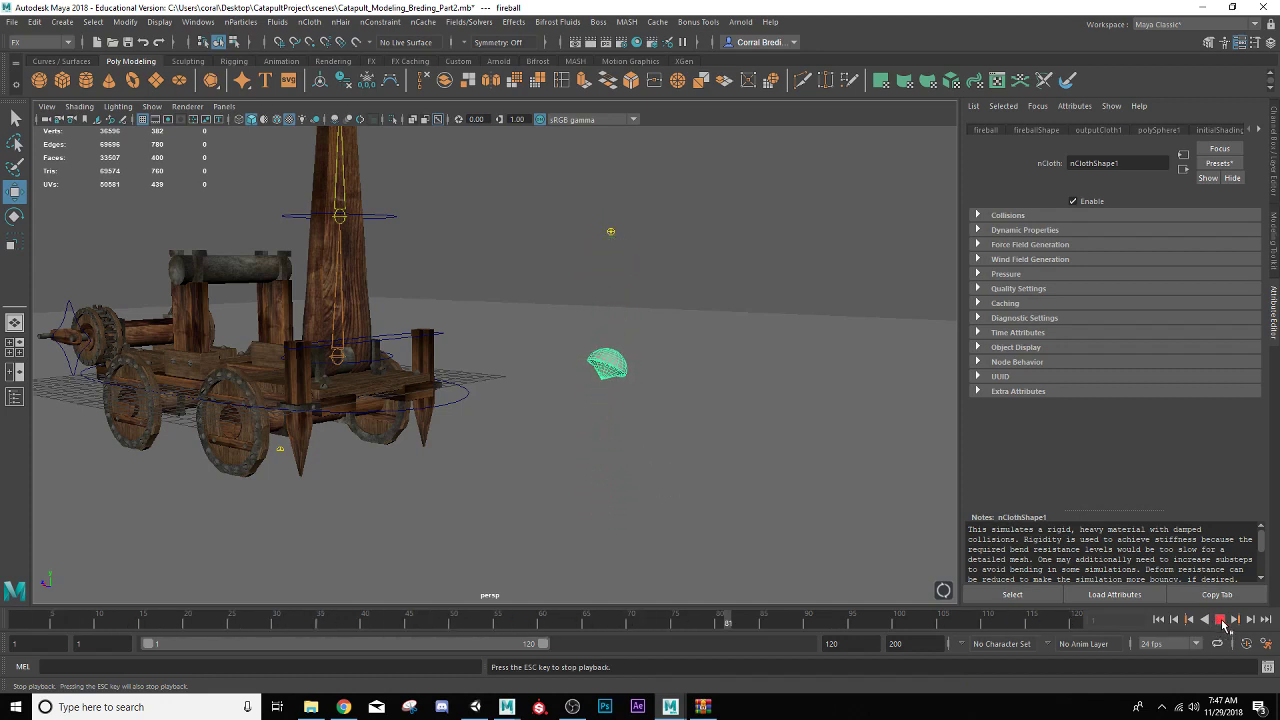
click(1219, 621)
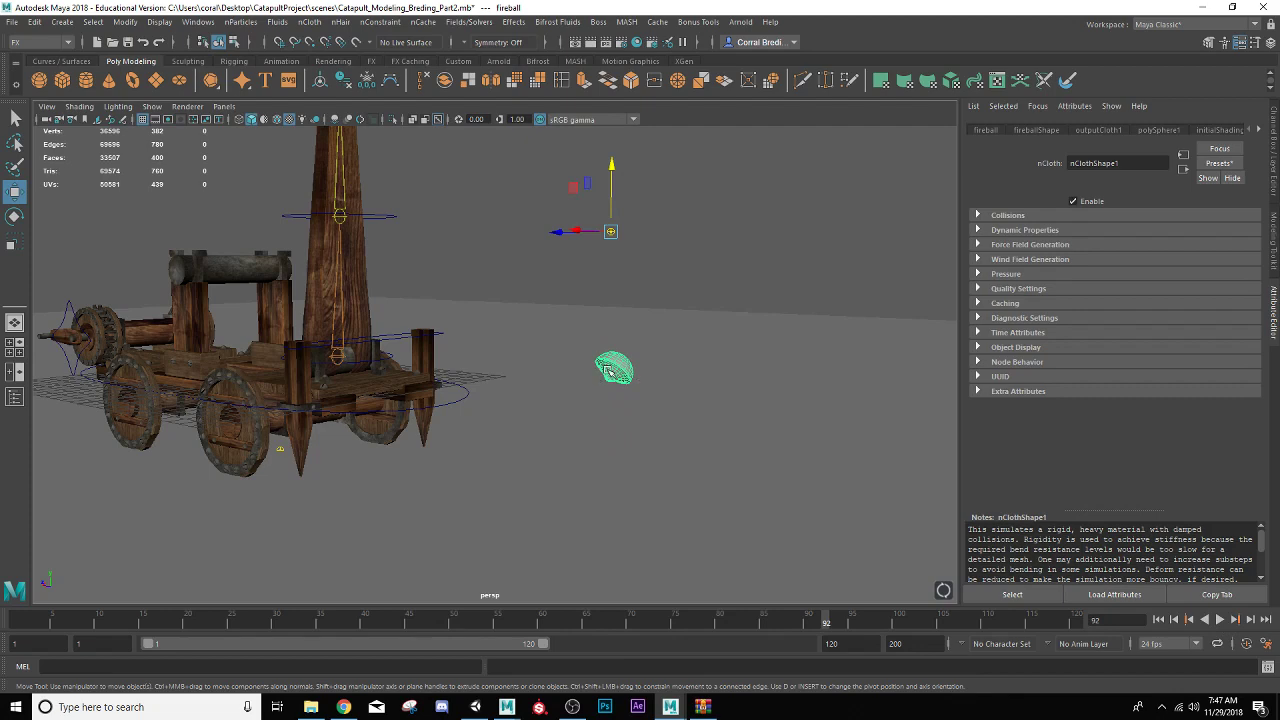
scroll(607, 372, up, 5)
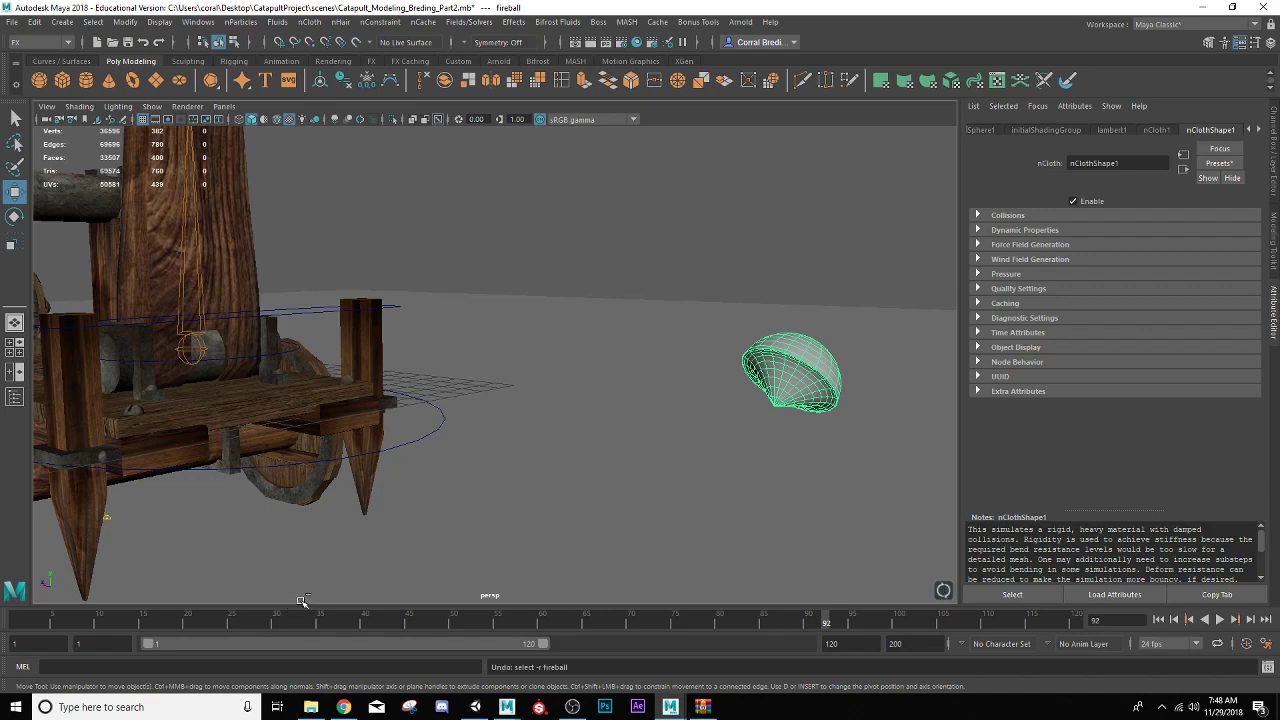
click(617, 303)
click(671, 217)
key(ctrl+z)
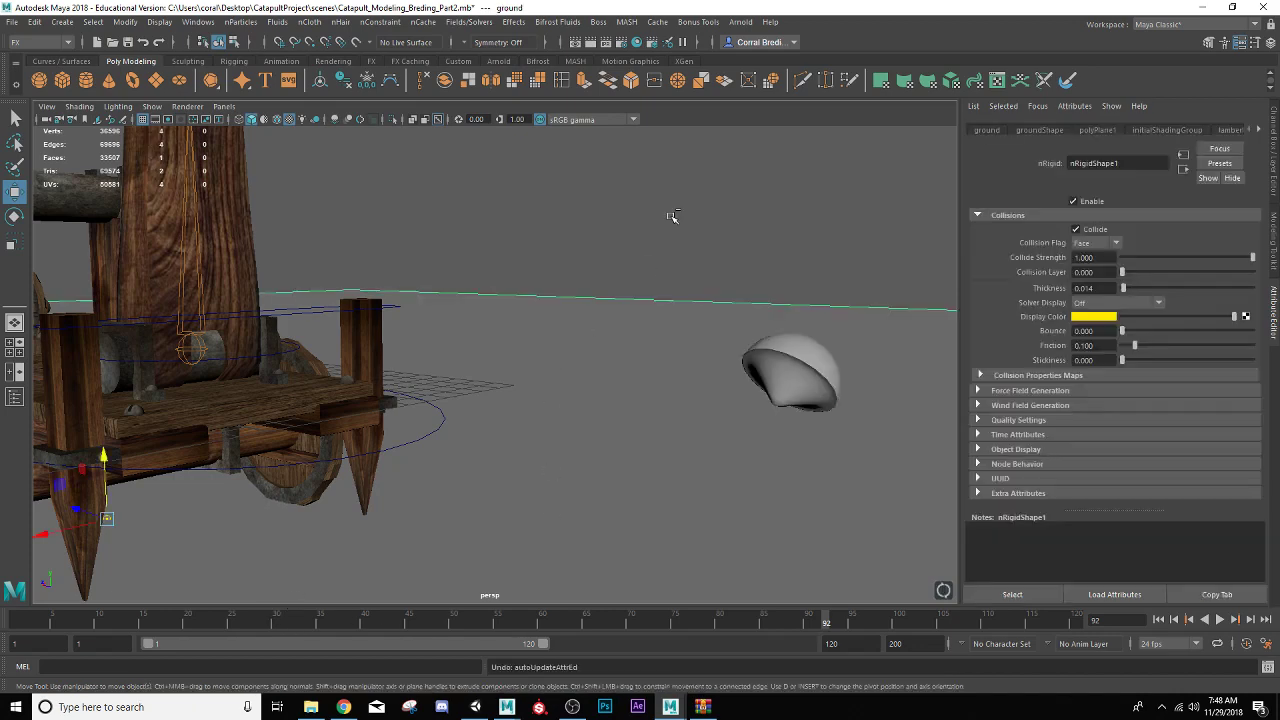
key(ctrl+z)
scroll(668, 240, down, 5)
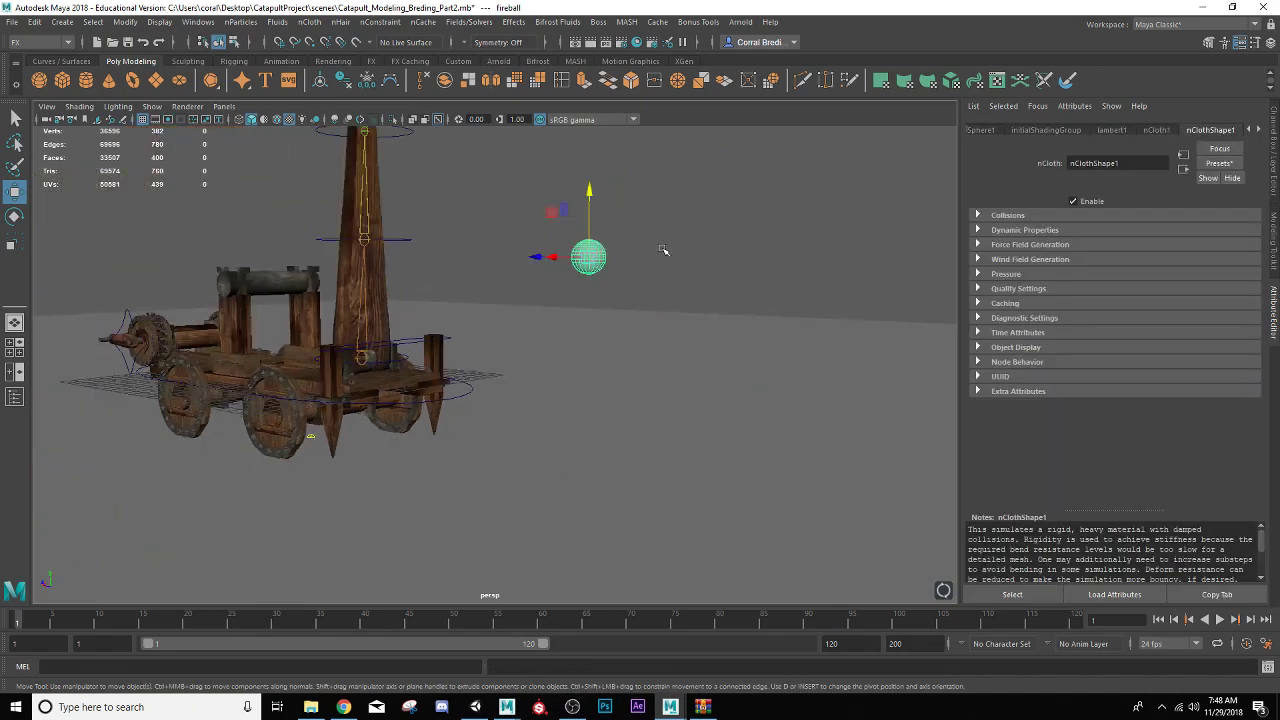
- Rotate the fireball 60 degrees about Z, play the simulation to check its landing, and return to frame 1
key(e)
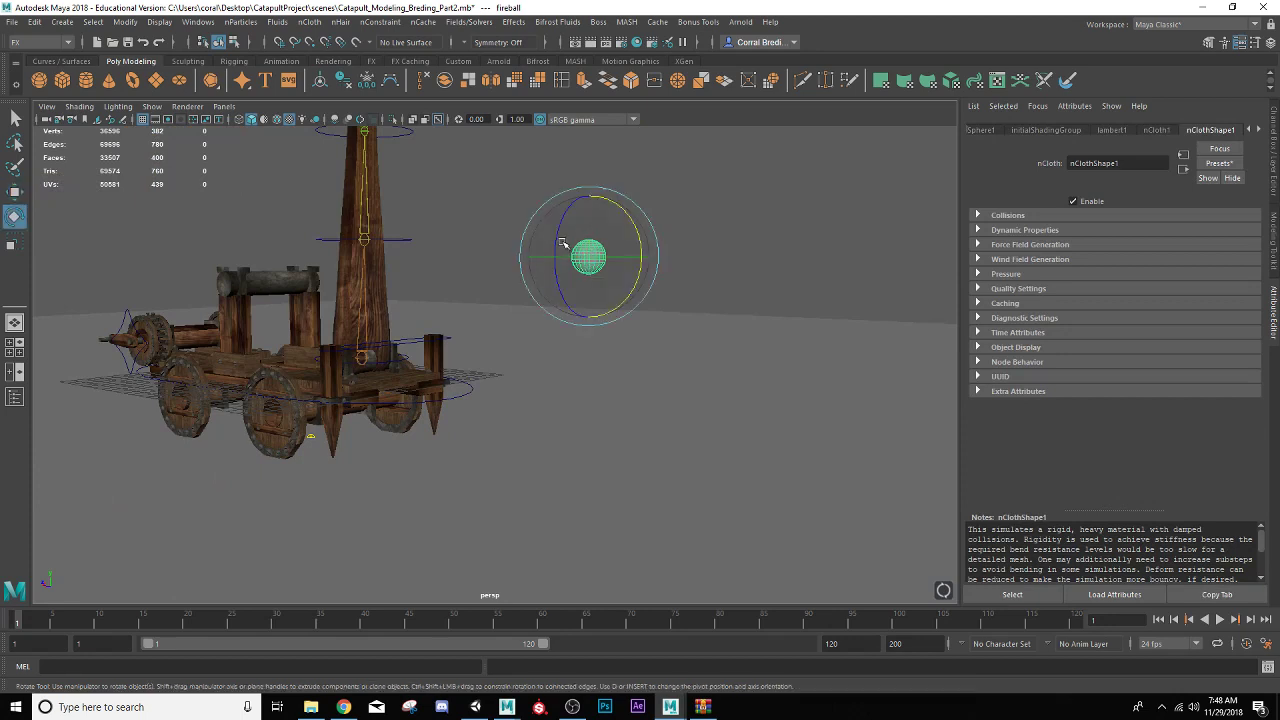
drag(558, 230, 589, 194)
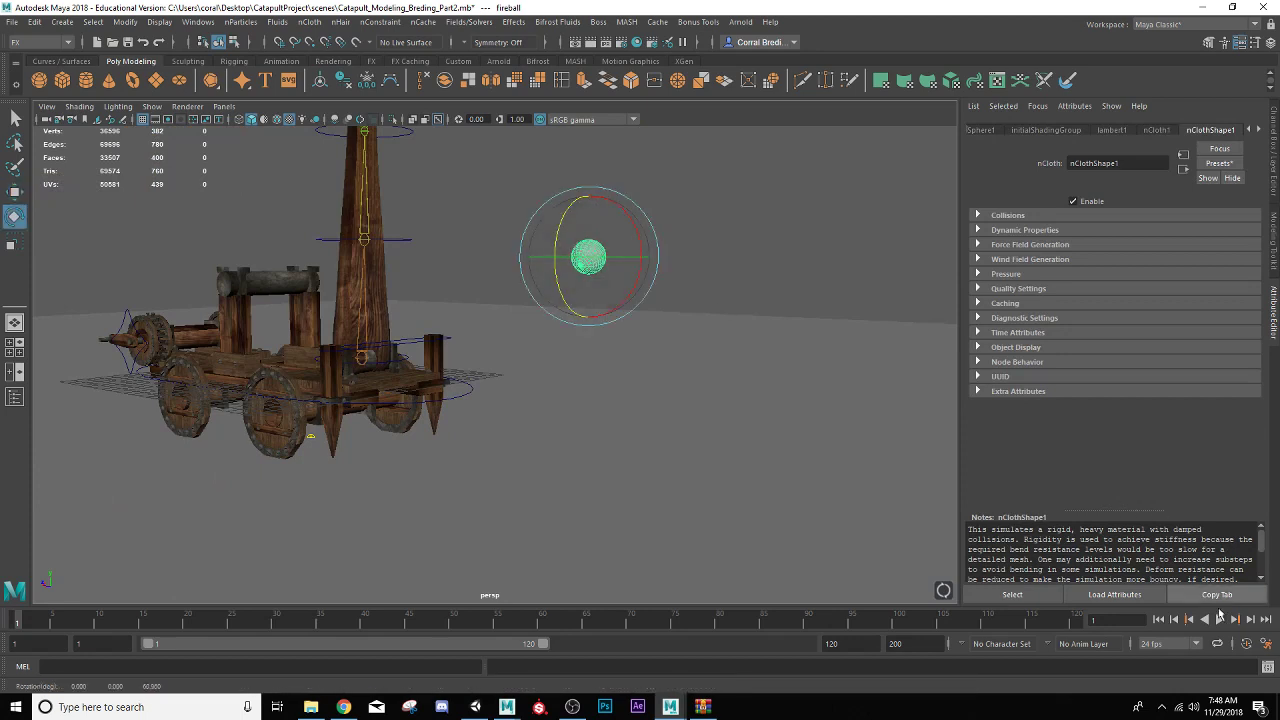
click(1220, 620)
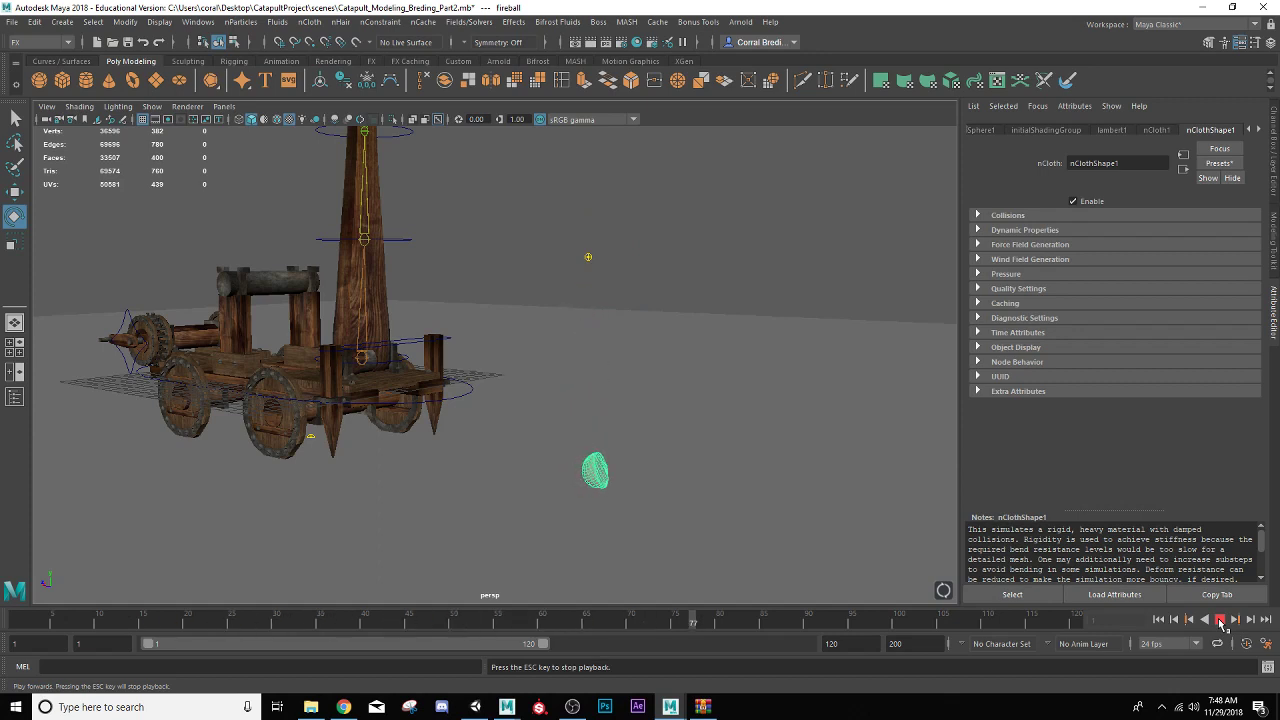
click(1221, 622)
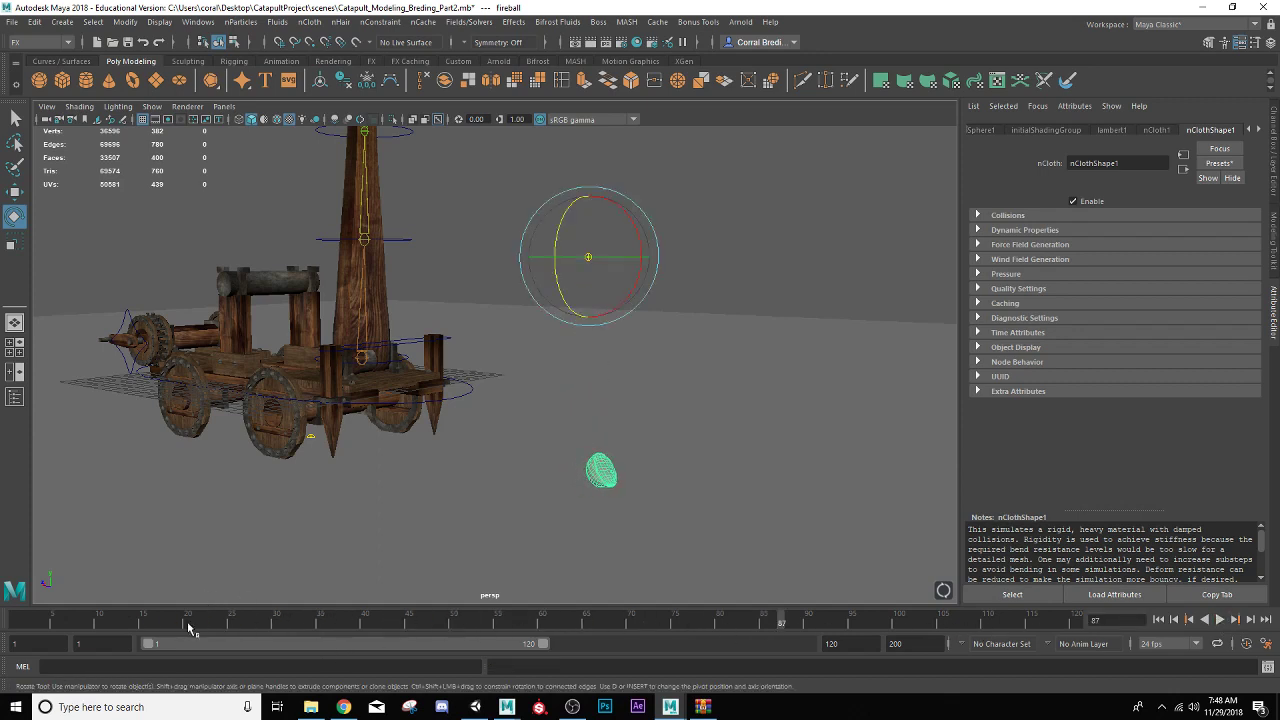
drag(189, 623, 8, 613)
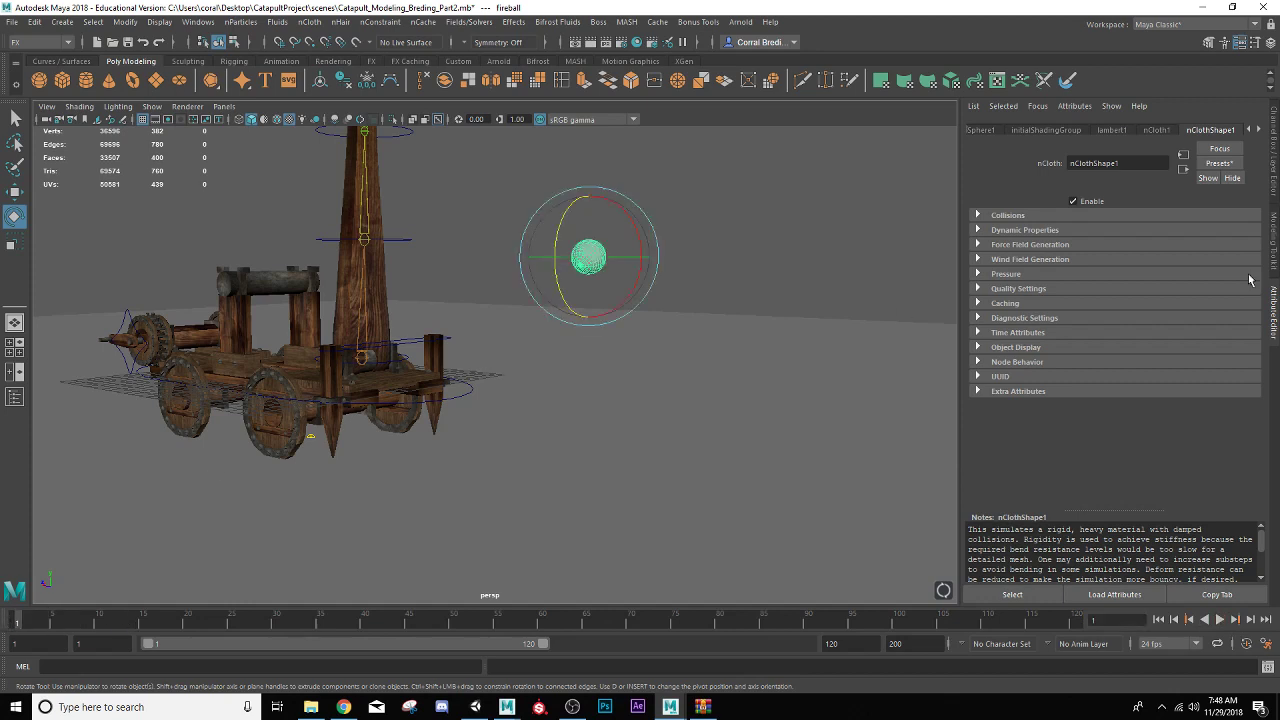
- Apply the solidRubber preset to the fireball's nClothShape1 and play the simulation to check how it meets the ground
click(1222, 164)
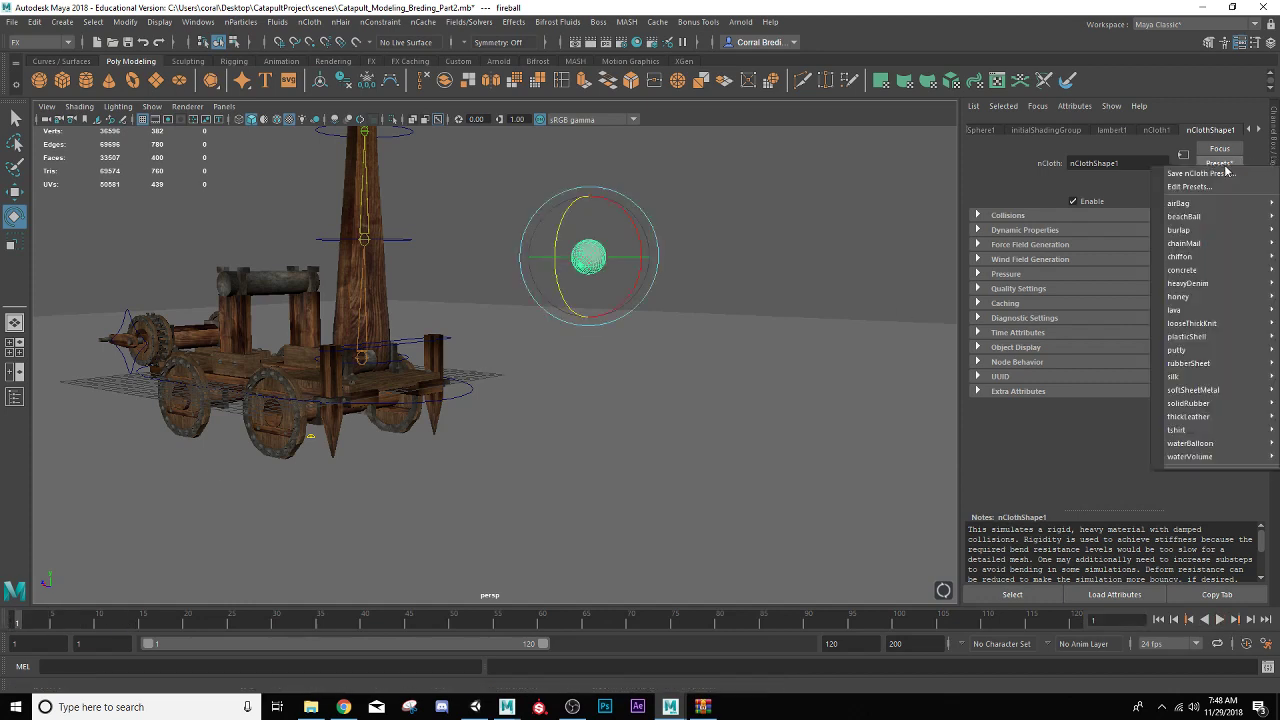
mouse_move(1200, 271)
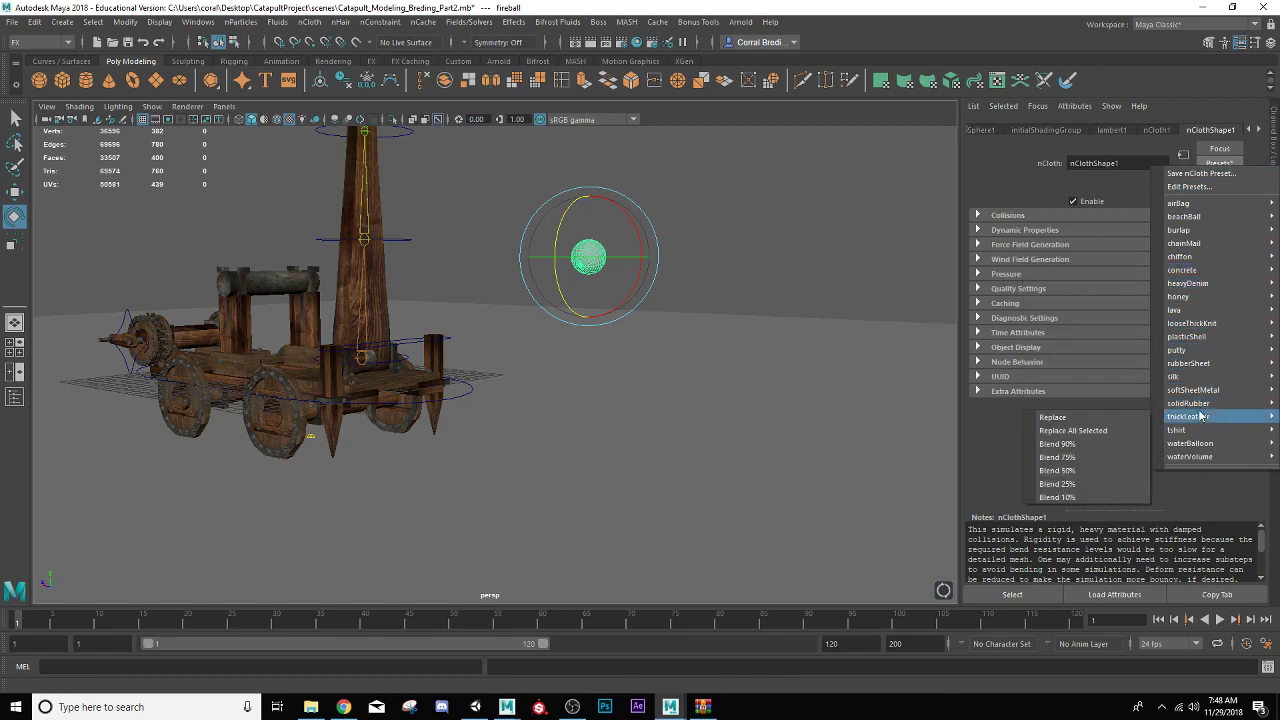
mouse_move(1200, 410)
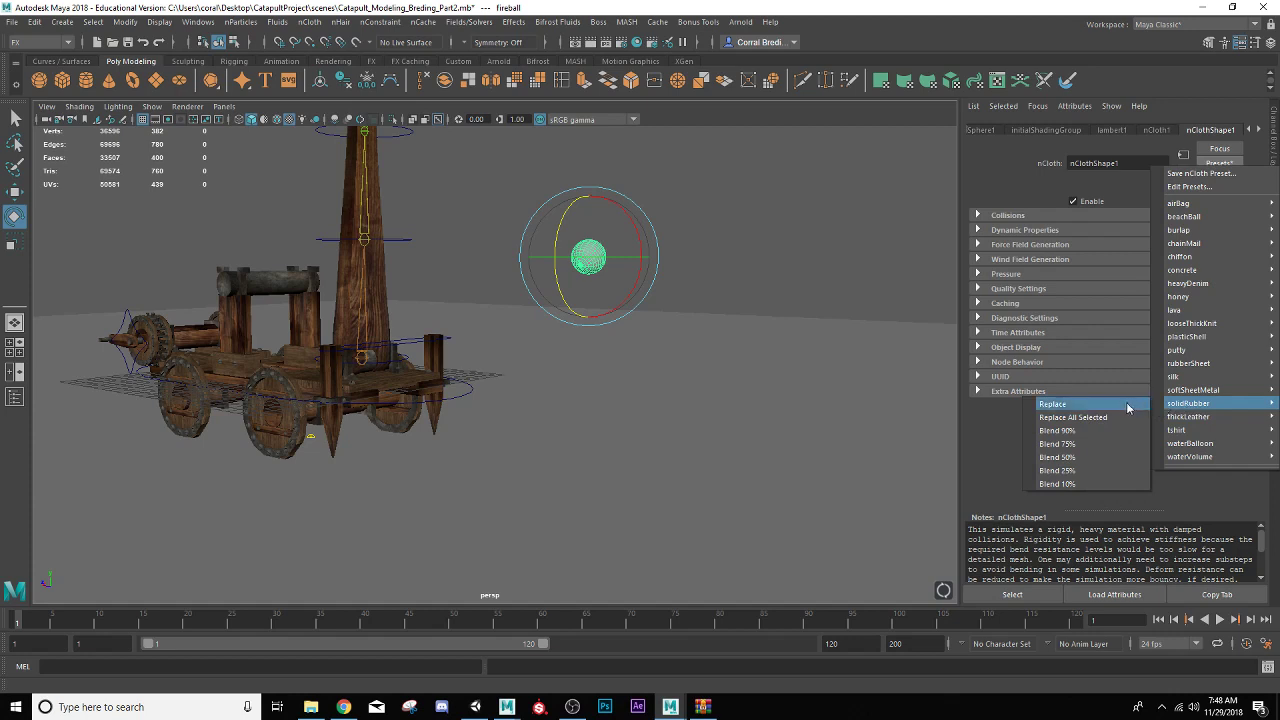
click(1062, 432)
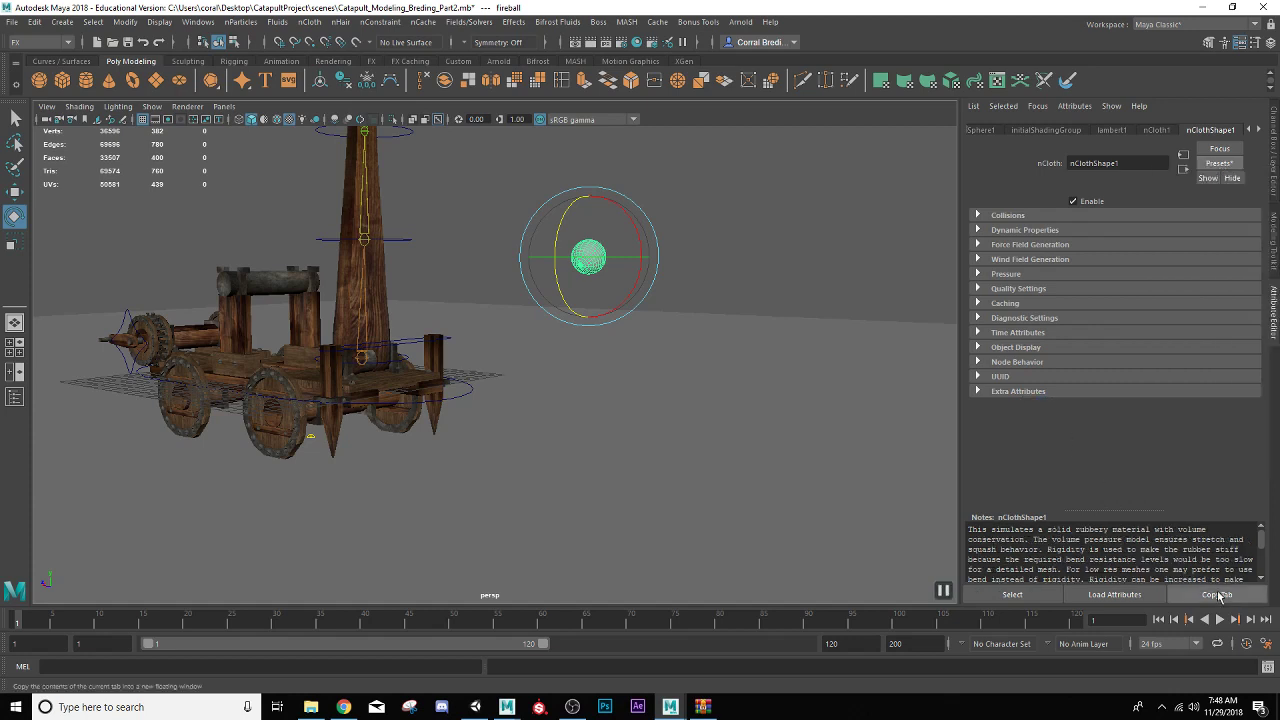
click(1219, 620)
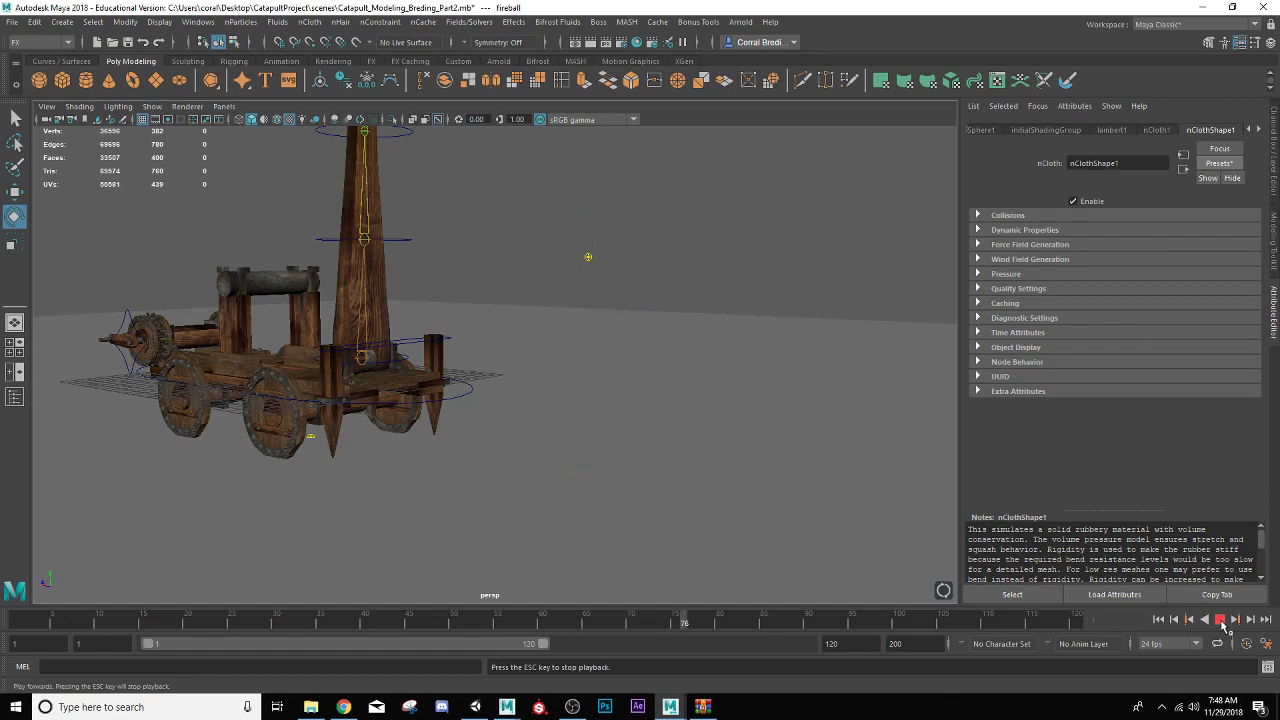
click(1219, 620)
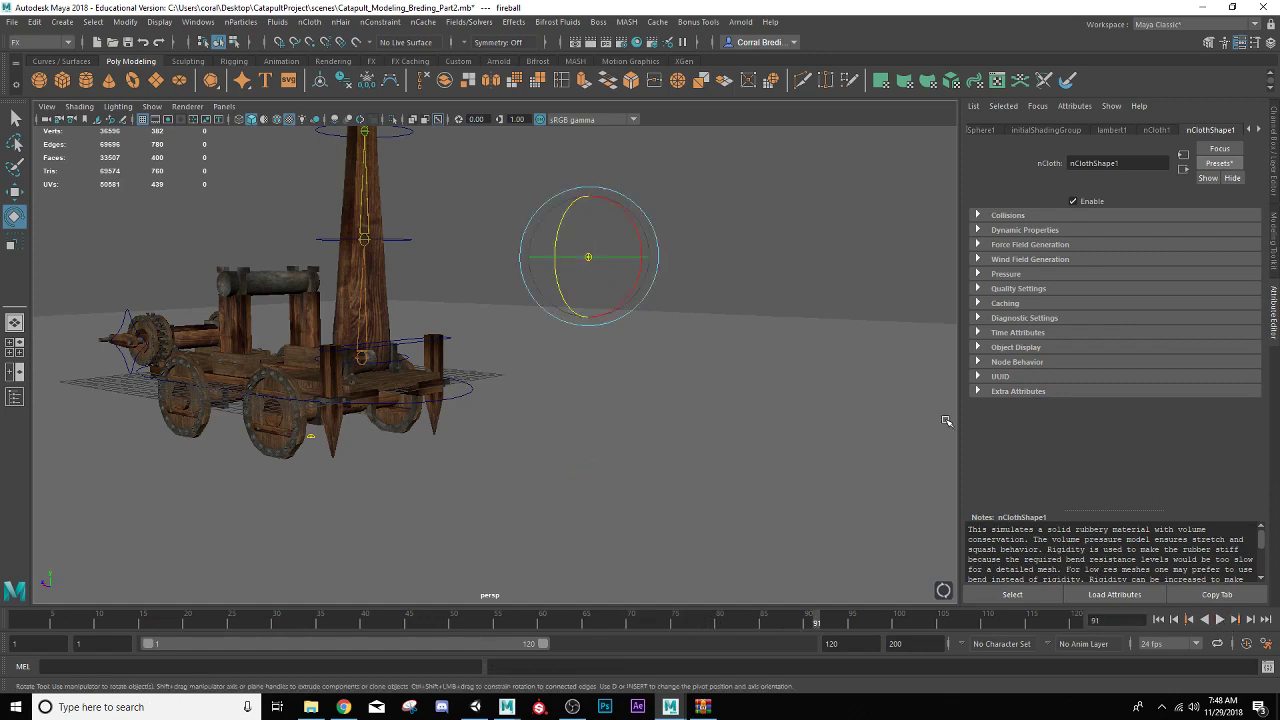
- Set the ground's nRigidShape1 collision thickness to 0.077 and return to frame 1
click(814, 414)
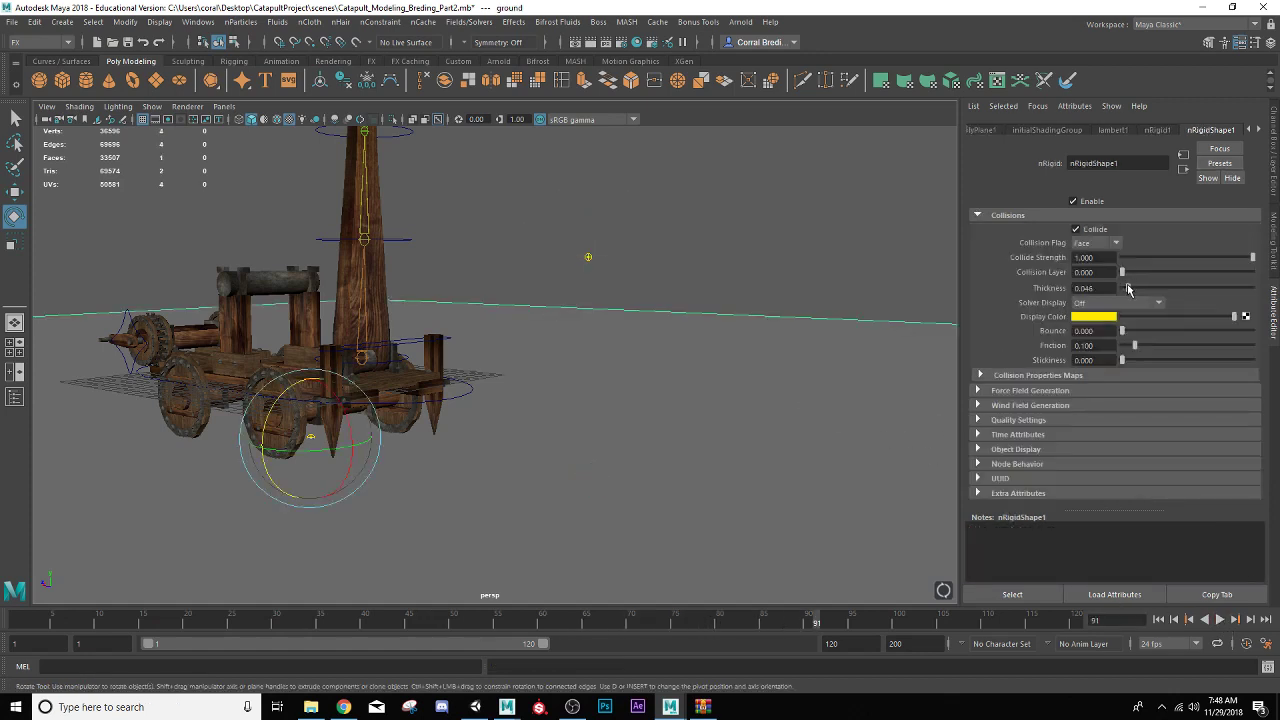
drag(1128, 289, 1132, 289)
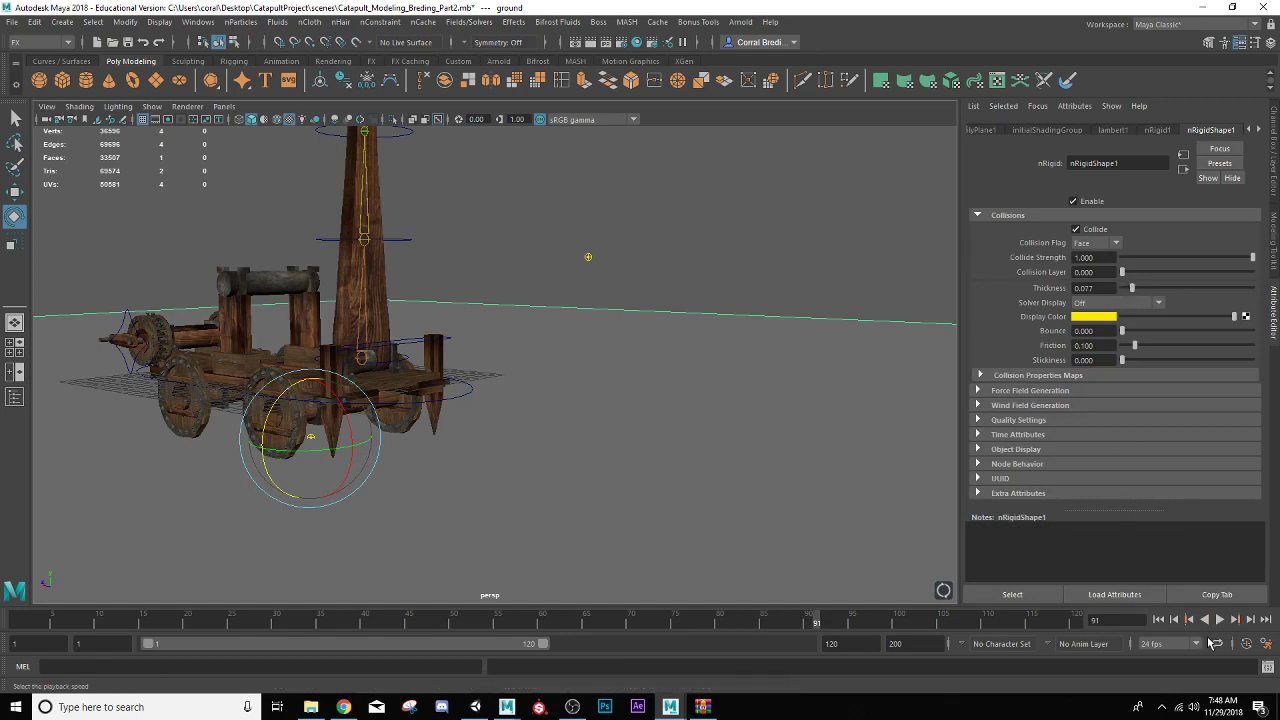
click(28, 618)
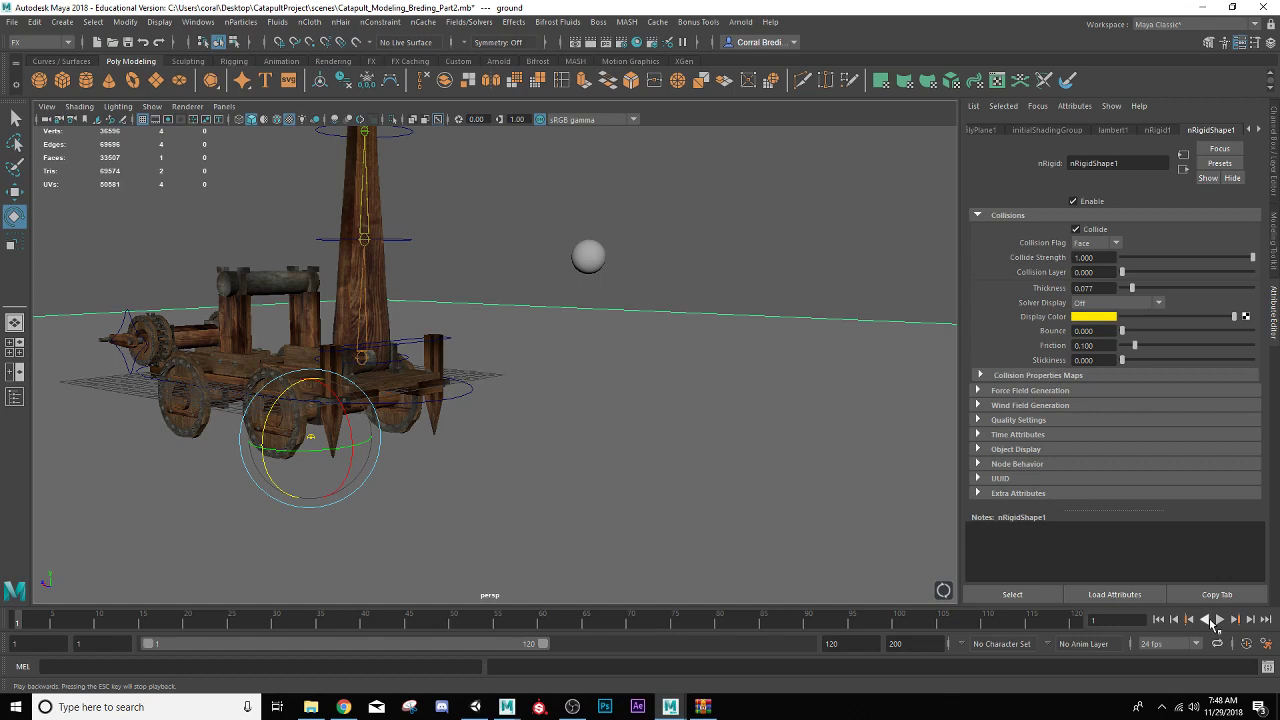
- Play the simulation to check the fireball's landing with the thicker ground collision, then rewind to frame 1
click(1219, 621)
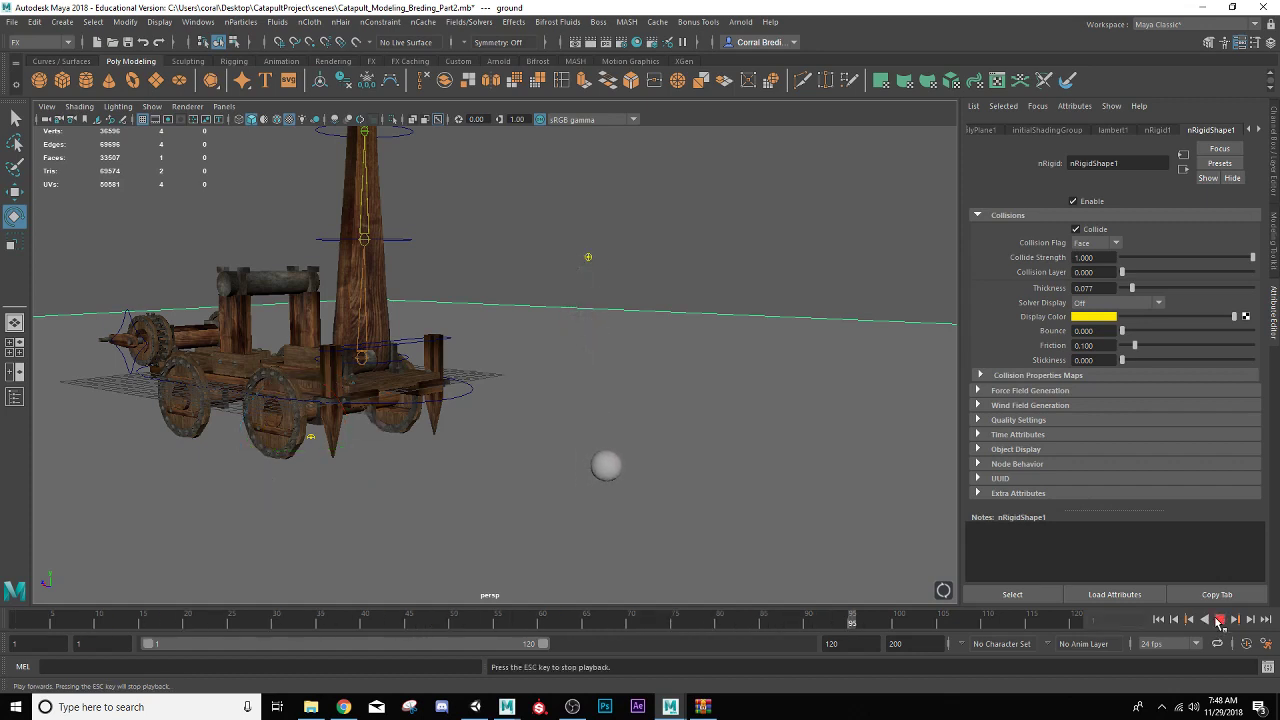
click(1219, 621)
key(e)
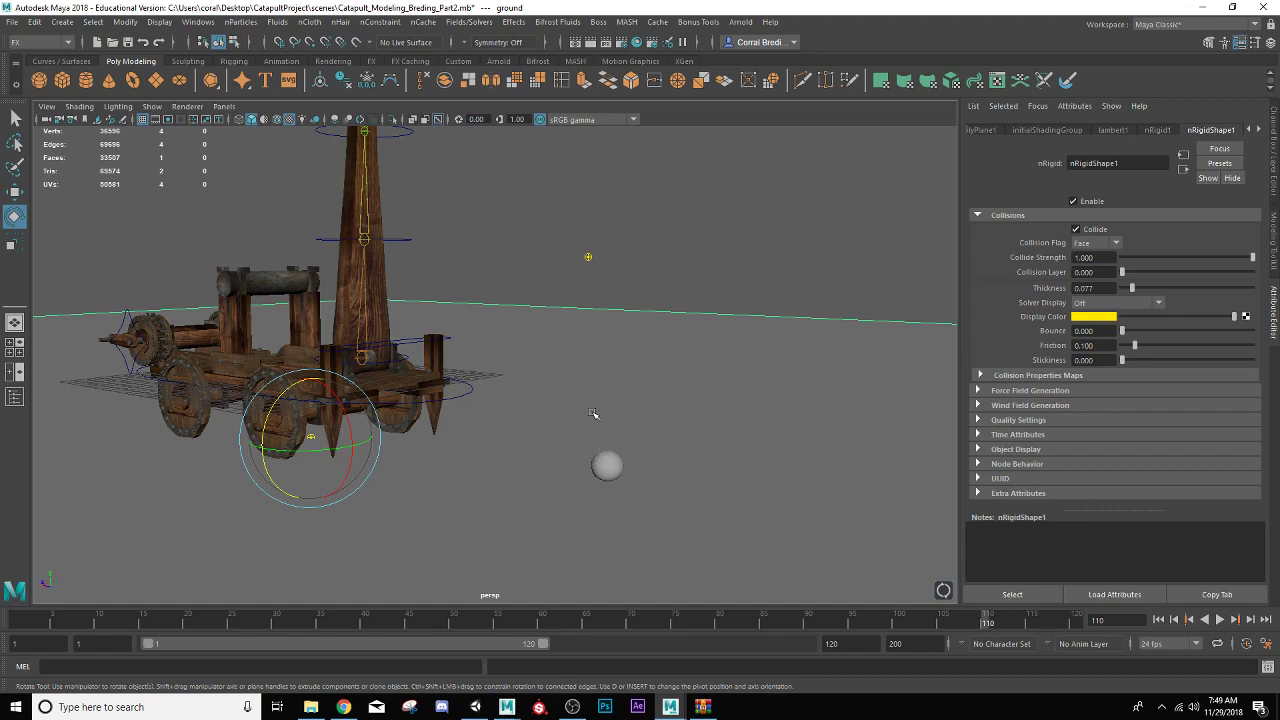
alt+drag(592, 400, 709, 338)
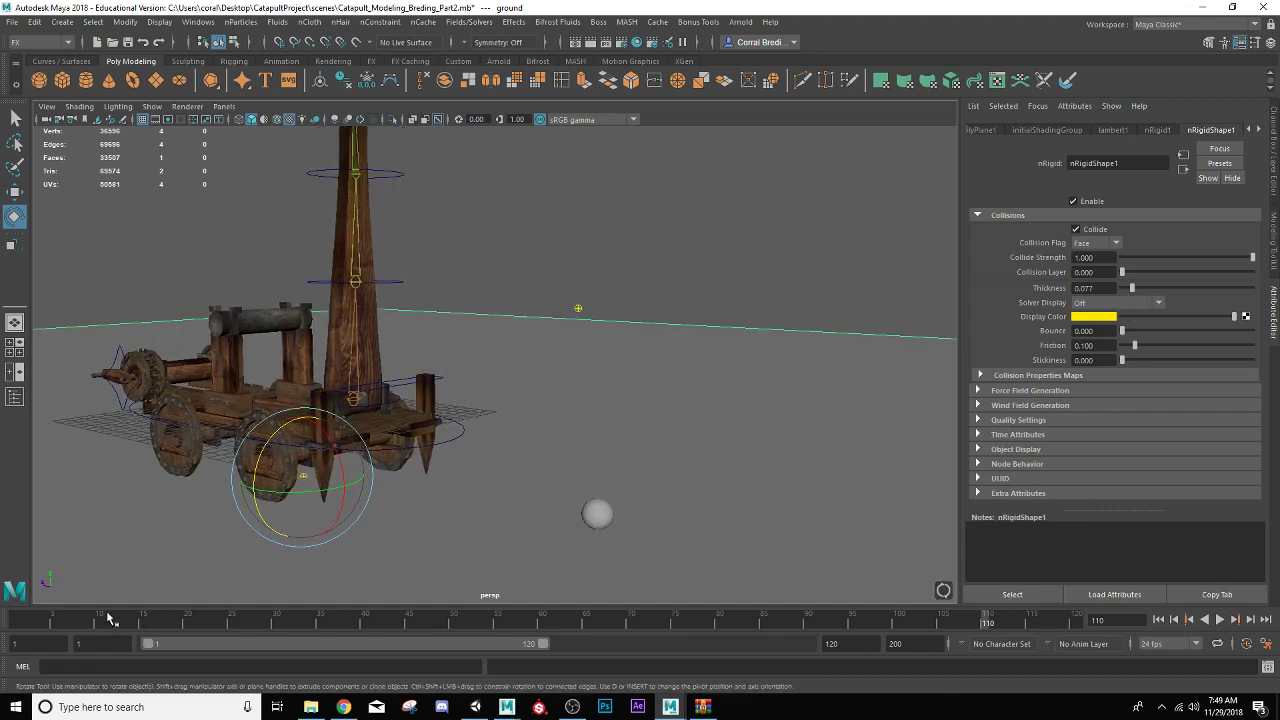
drag(113, 620, 2, 614)
key(alt+v)
key(alt+v)
- Clear the selection, replay the fireball's fall from a lower side view, and return to frame 1
alt+drag(603, 258, 623, 243)
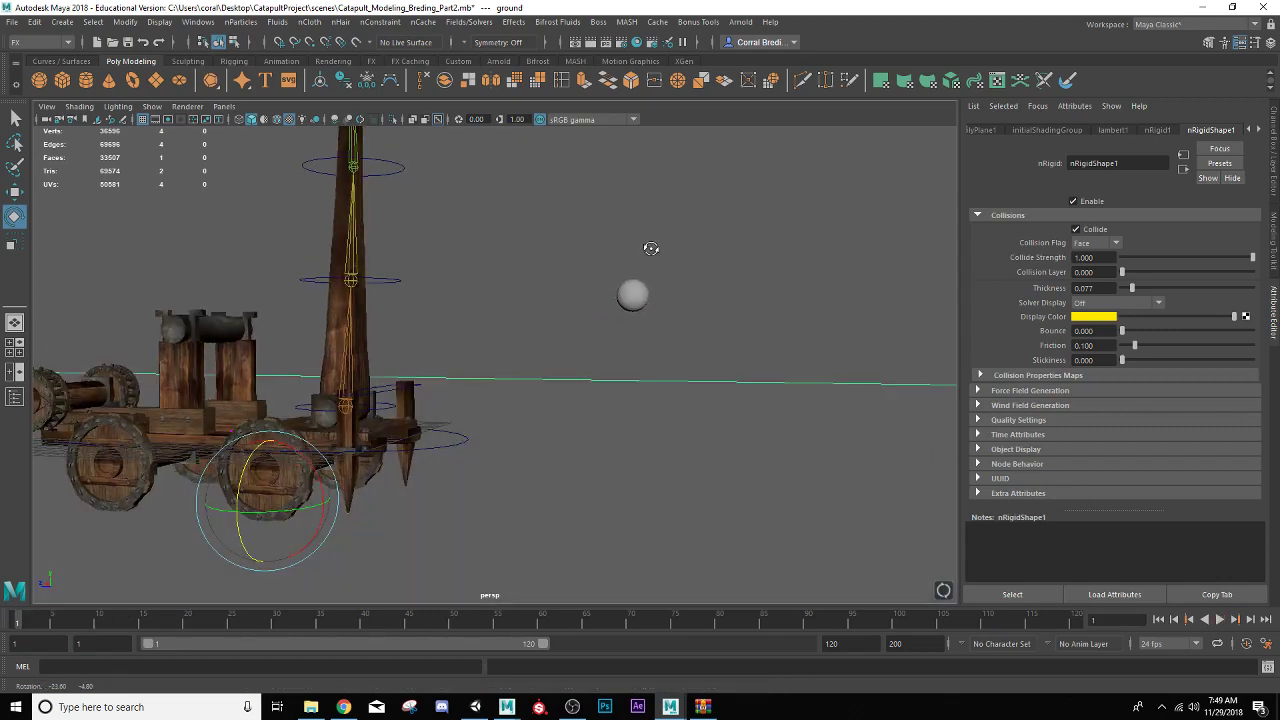
click(872, 344)
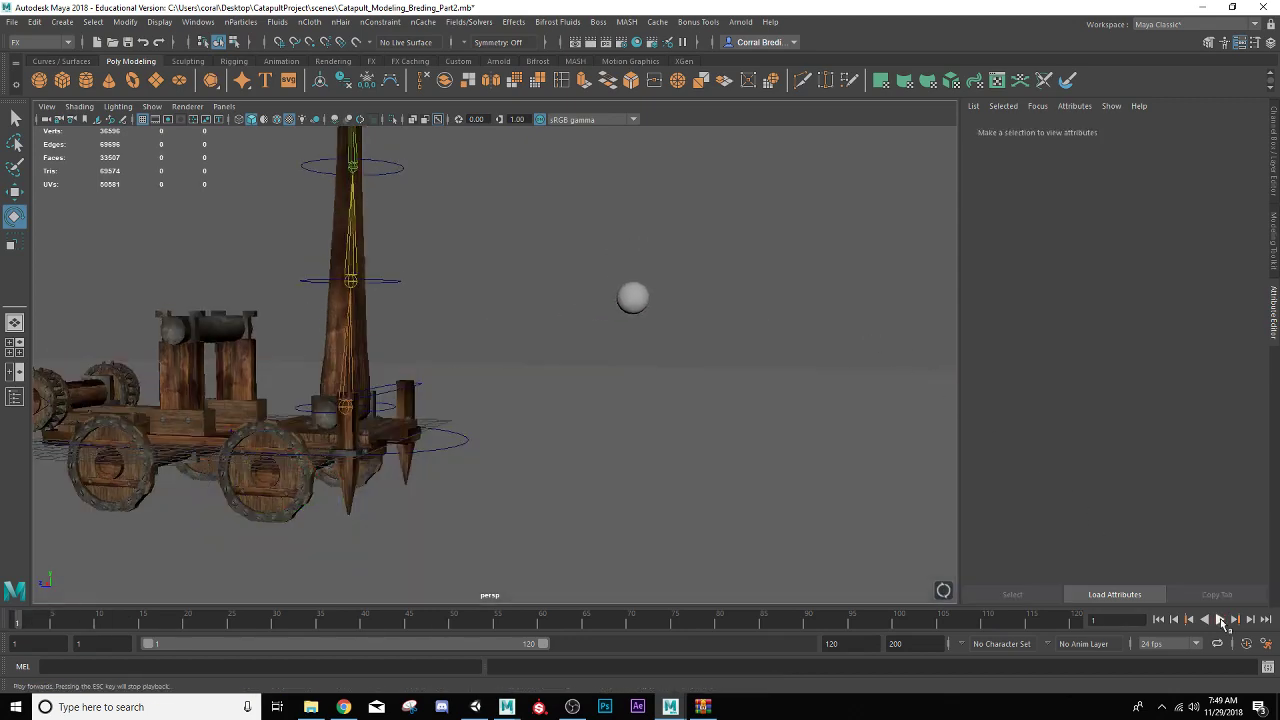
click(1220, 620)
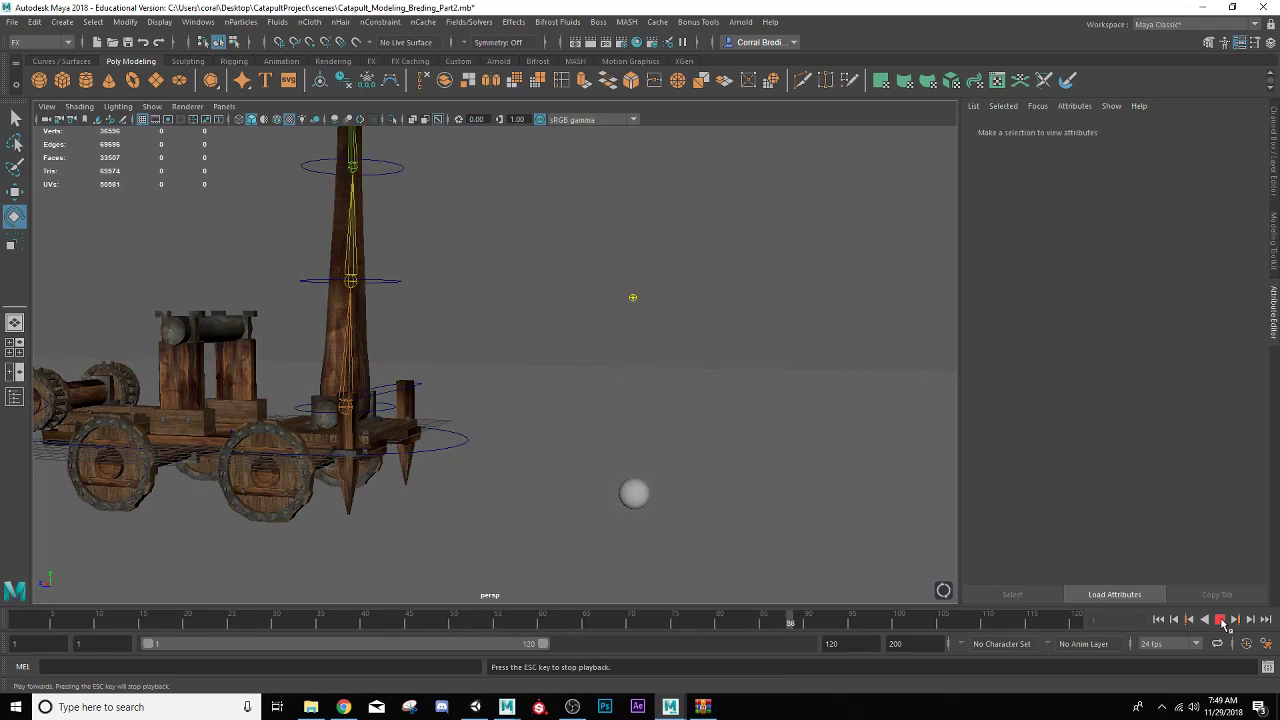
click(1220, 620)
click(16, 622)
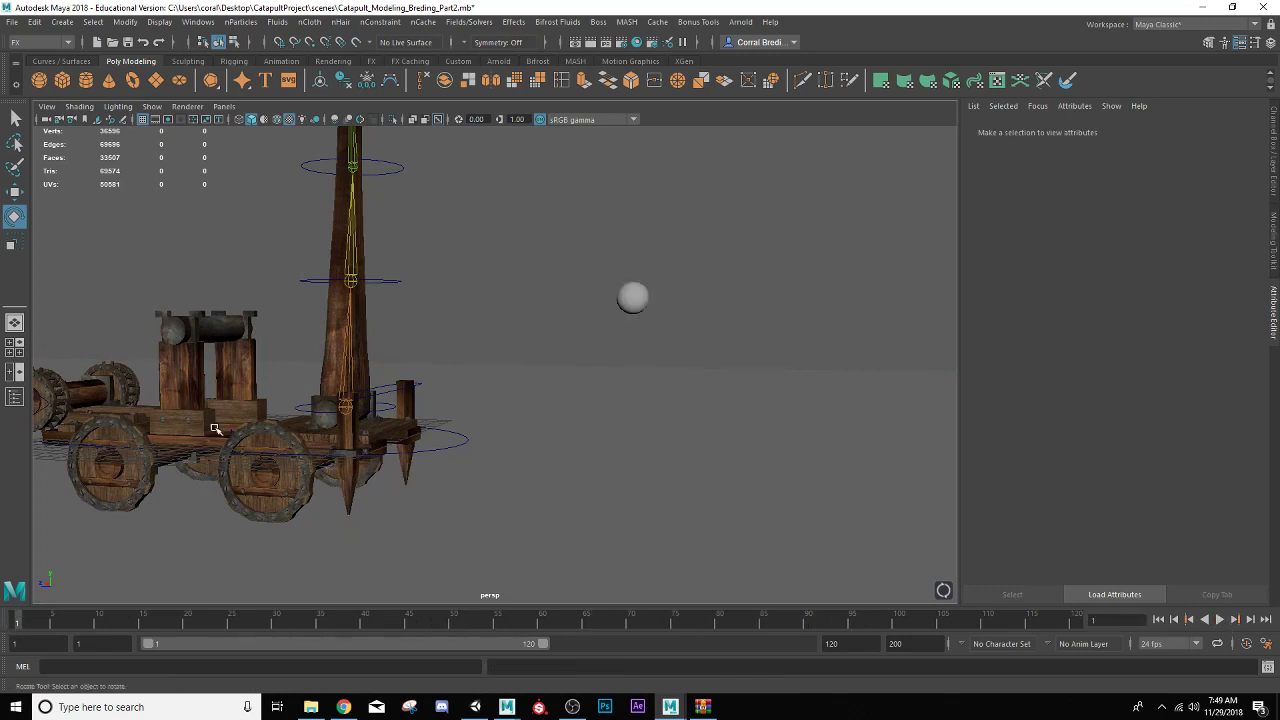
- Create a Fire effect on the fireball with a surface emitter, density 10, intensity 0.35 and speed 85
alt+middle_drag(446, 308, 420, 383)
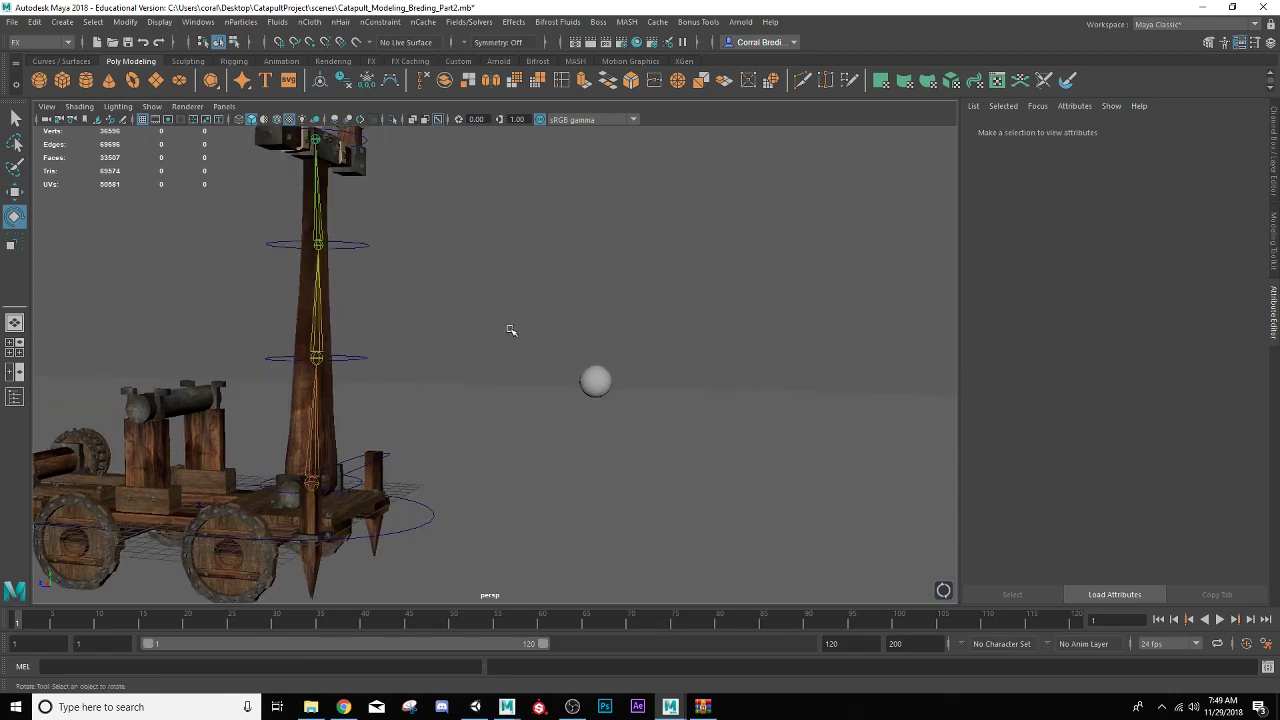
alt+right_drag(591, 354, 609, 377)
alt+drag(609, 377, 588, 366)
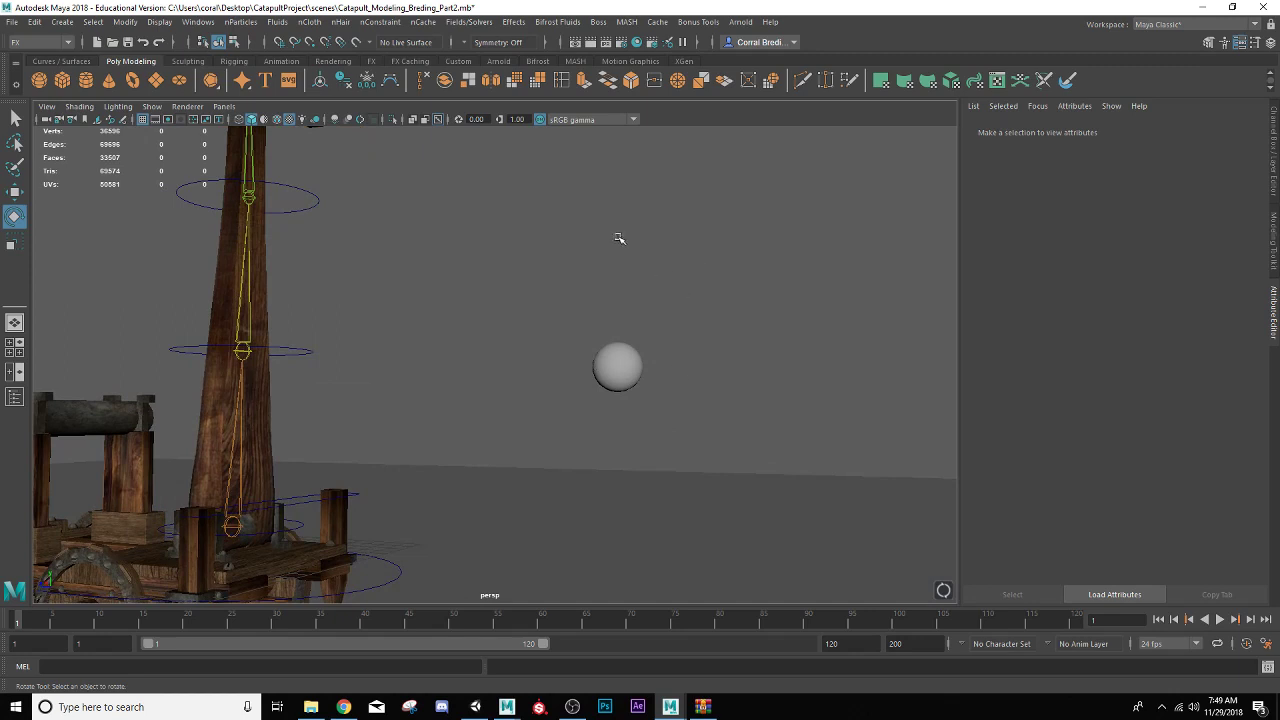
click(625, 366)
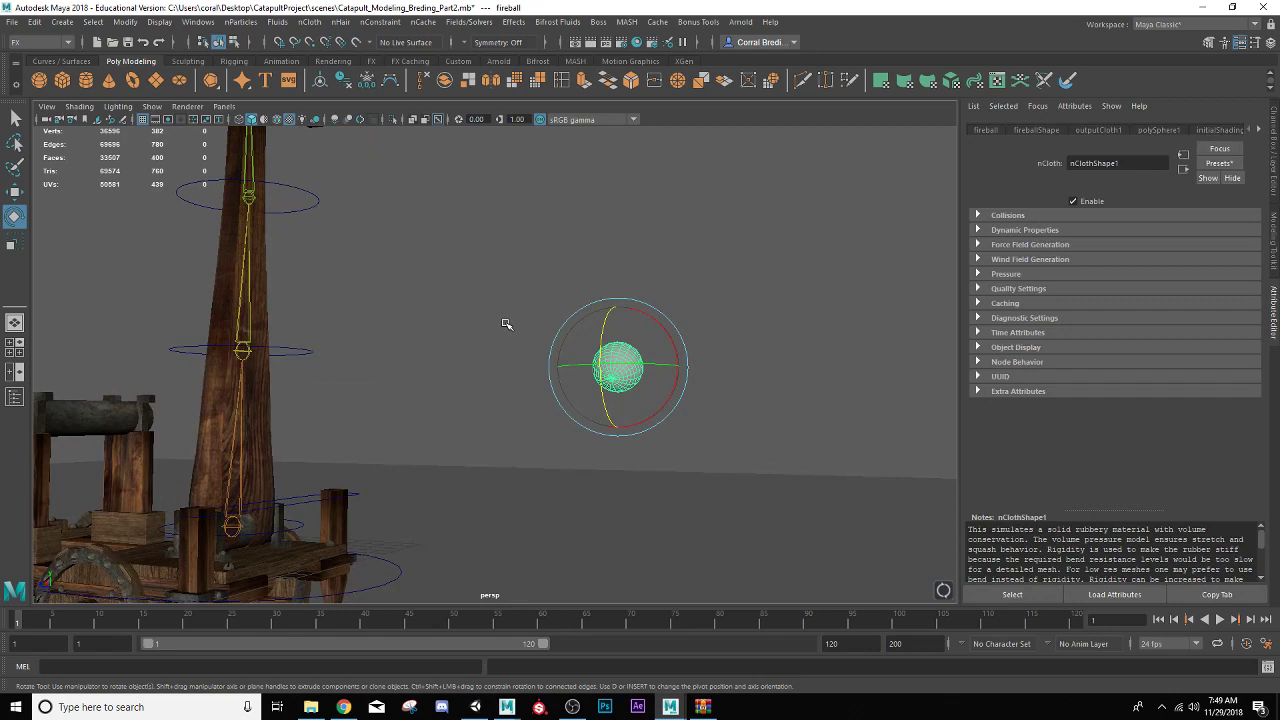
click(511, 24)
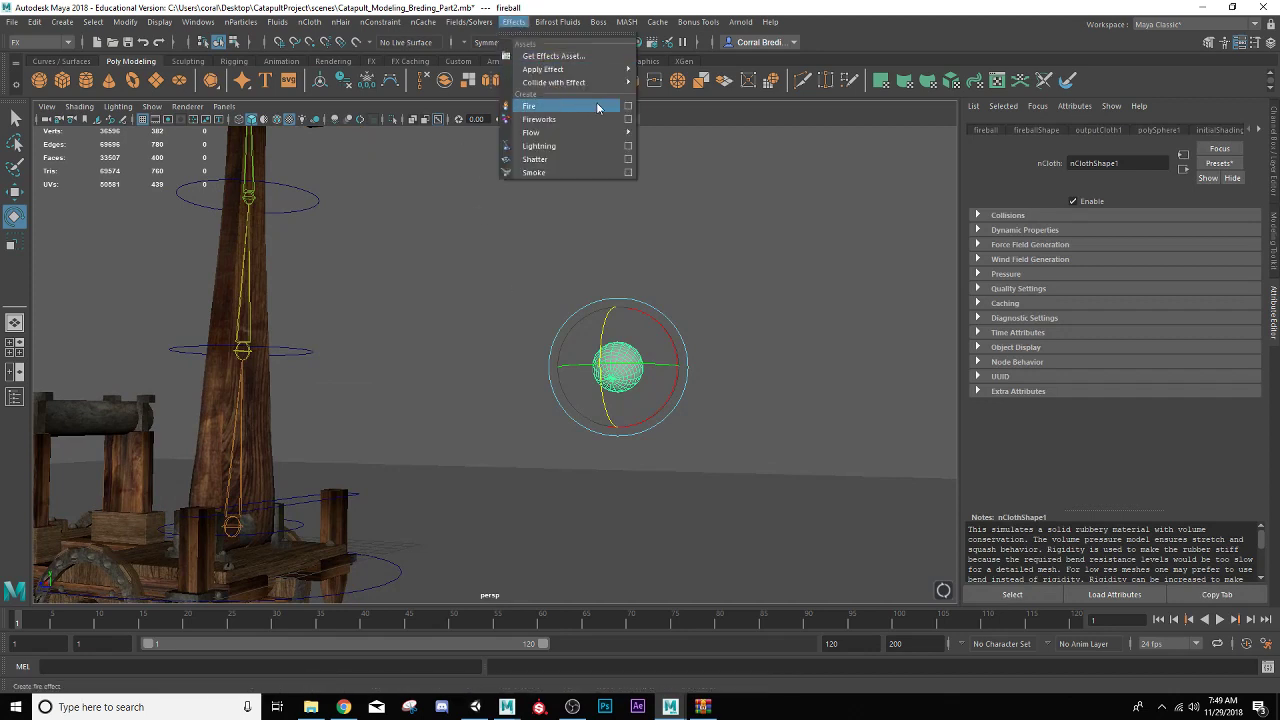
click(628, 106)
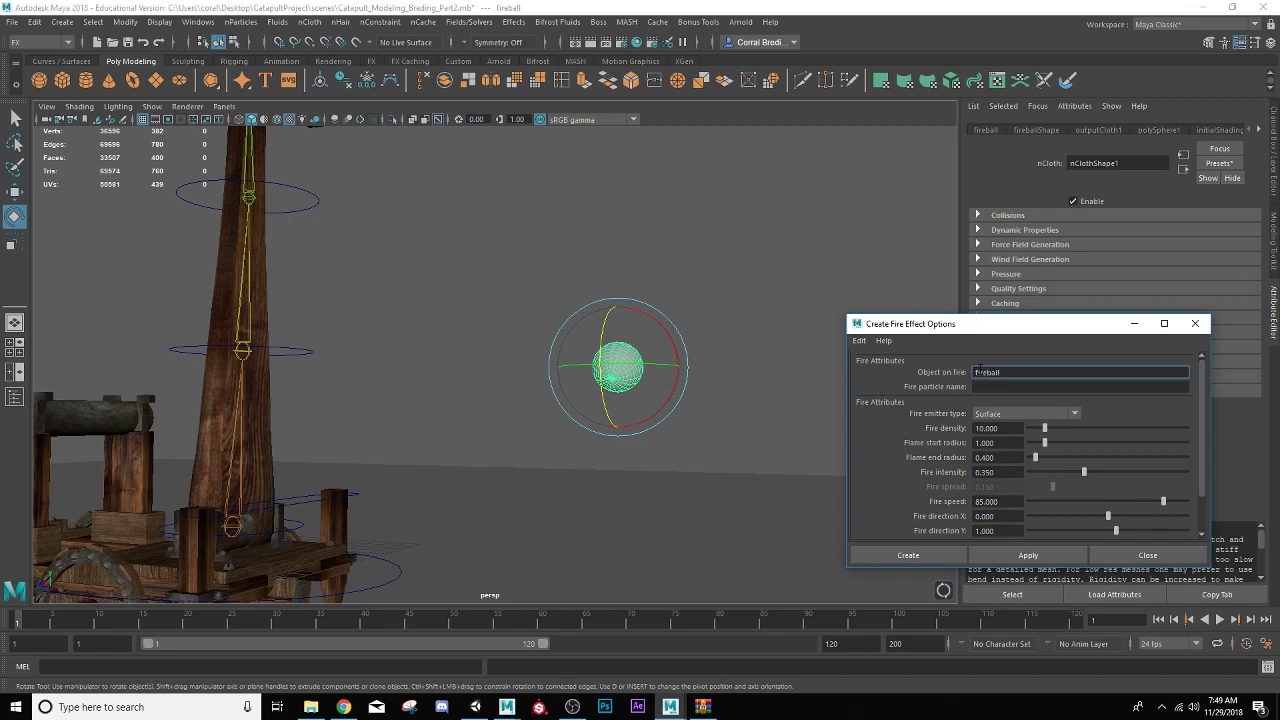
click(1030, 560)
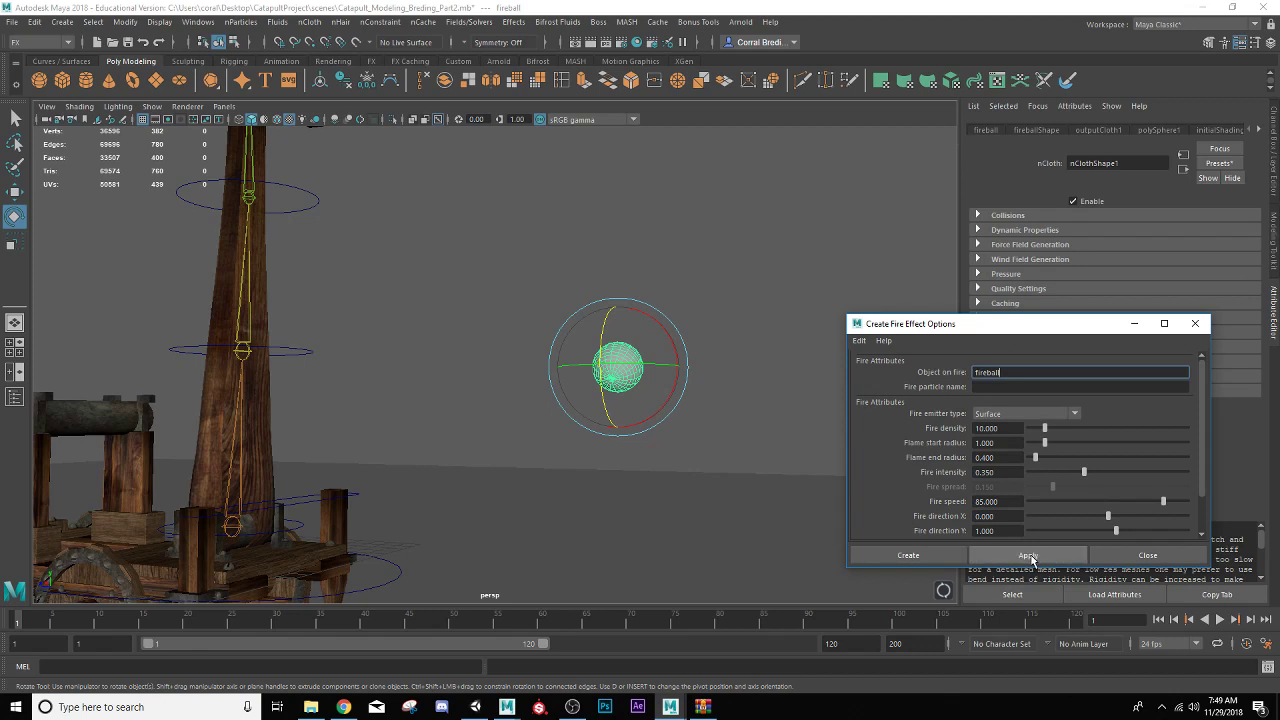
click(1146, 556)
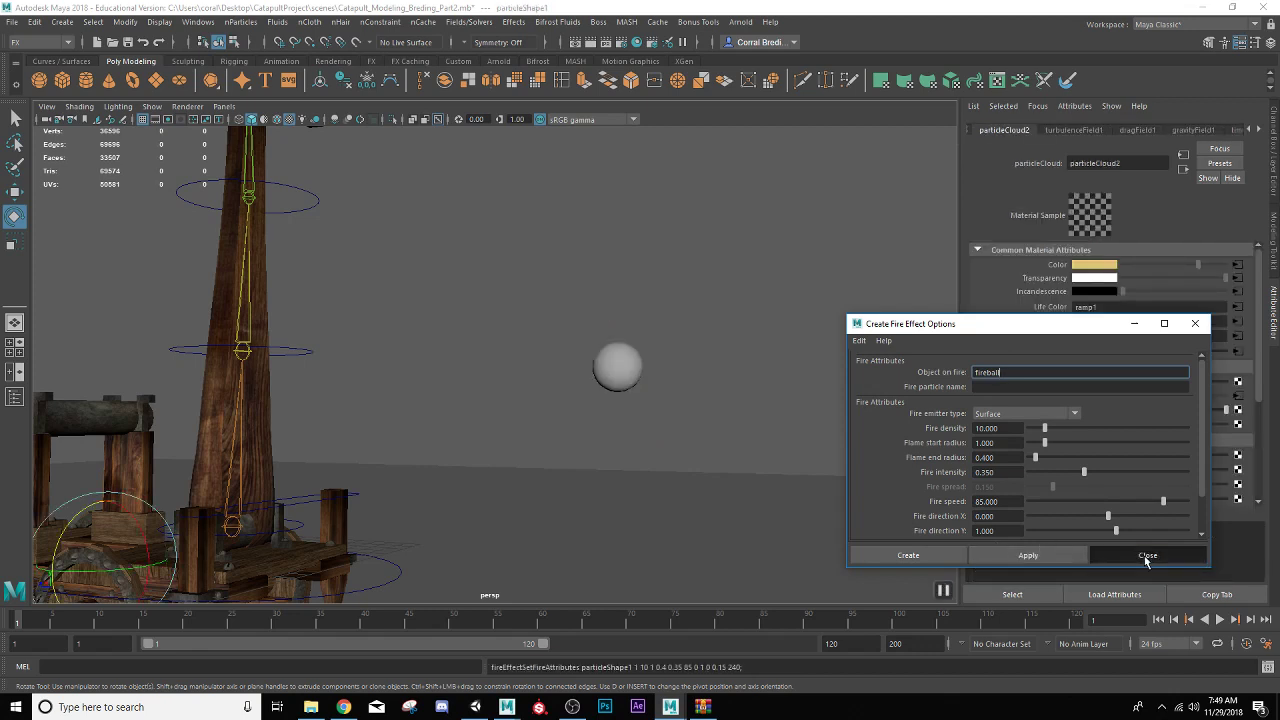
- Play the simulation with the fireball selected to examine its fire particles up close and from farther away, and return to frame 1
click(617, 368)
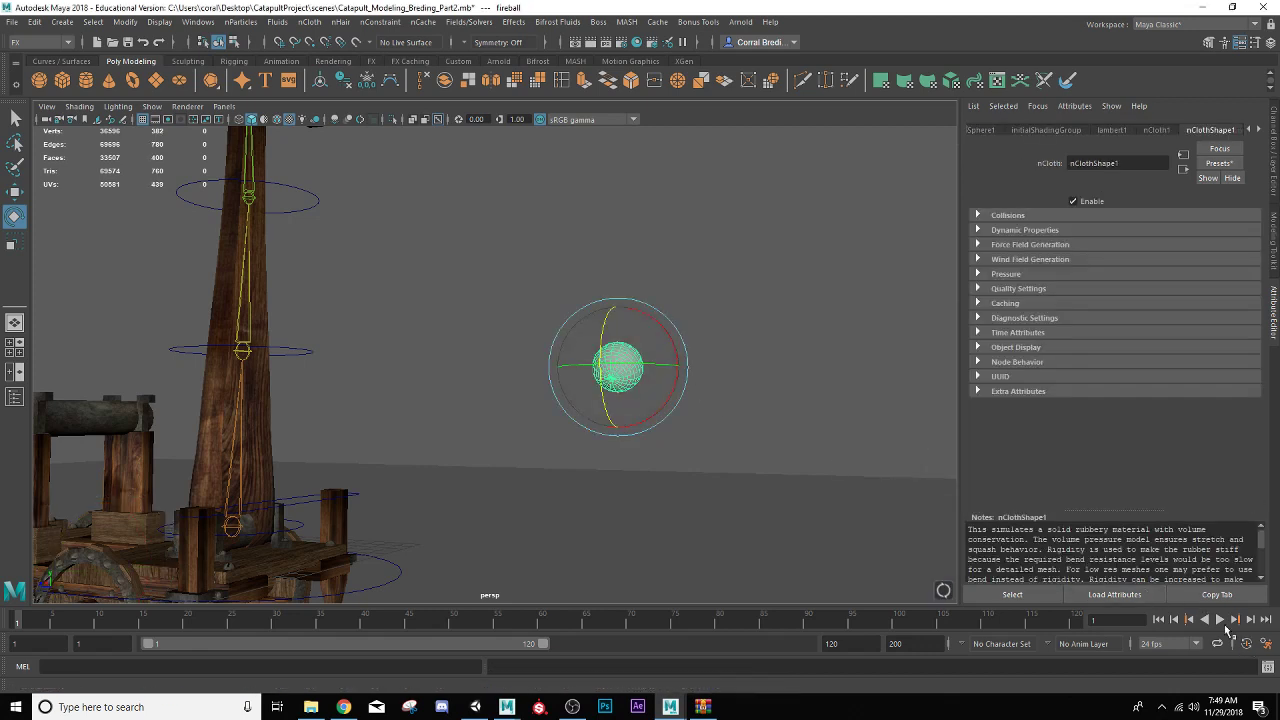
click(1220, 620)
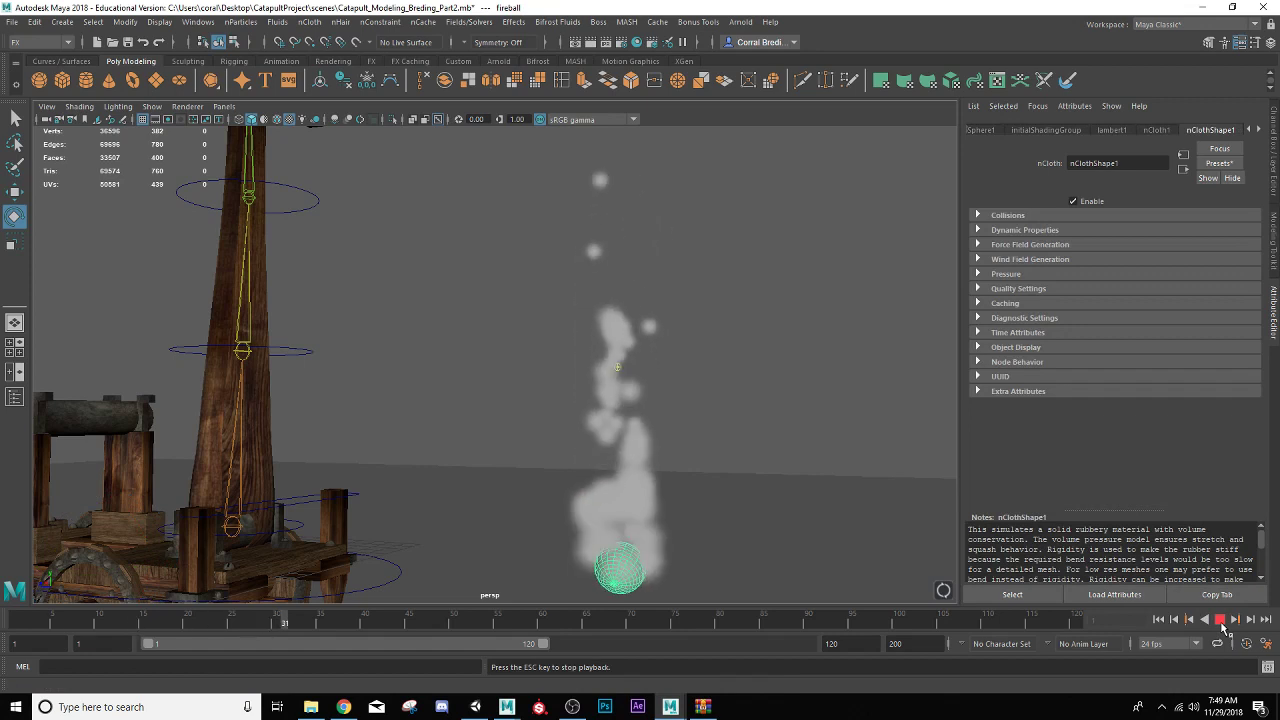
click(1220, 620)
scroll(828, 462, down, 3)
alt+drag(828, 463, 791, 456)
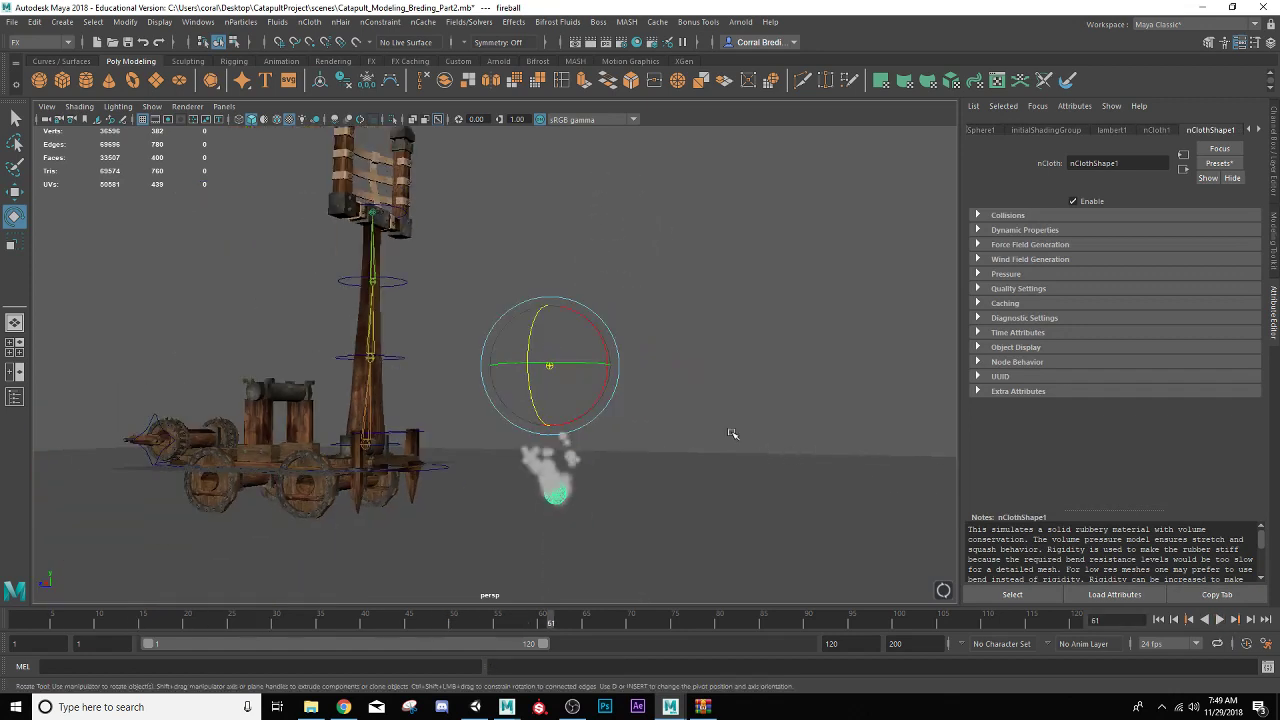
click(1220, 620)
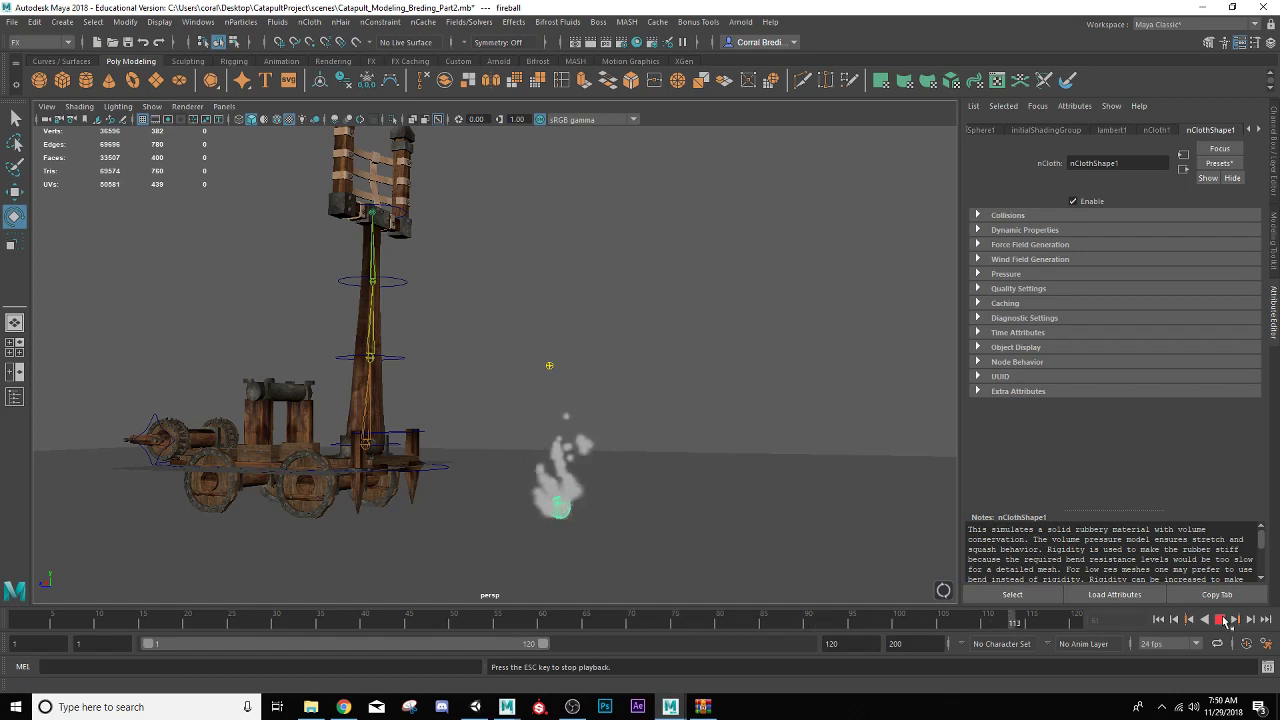
click(1221, 620)
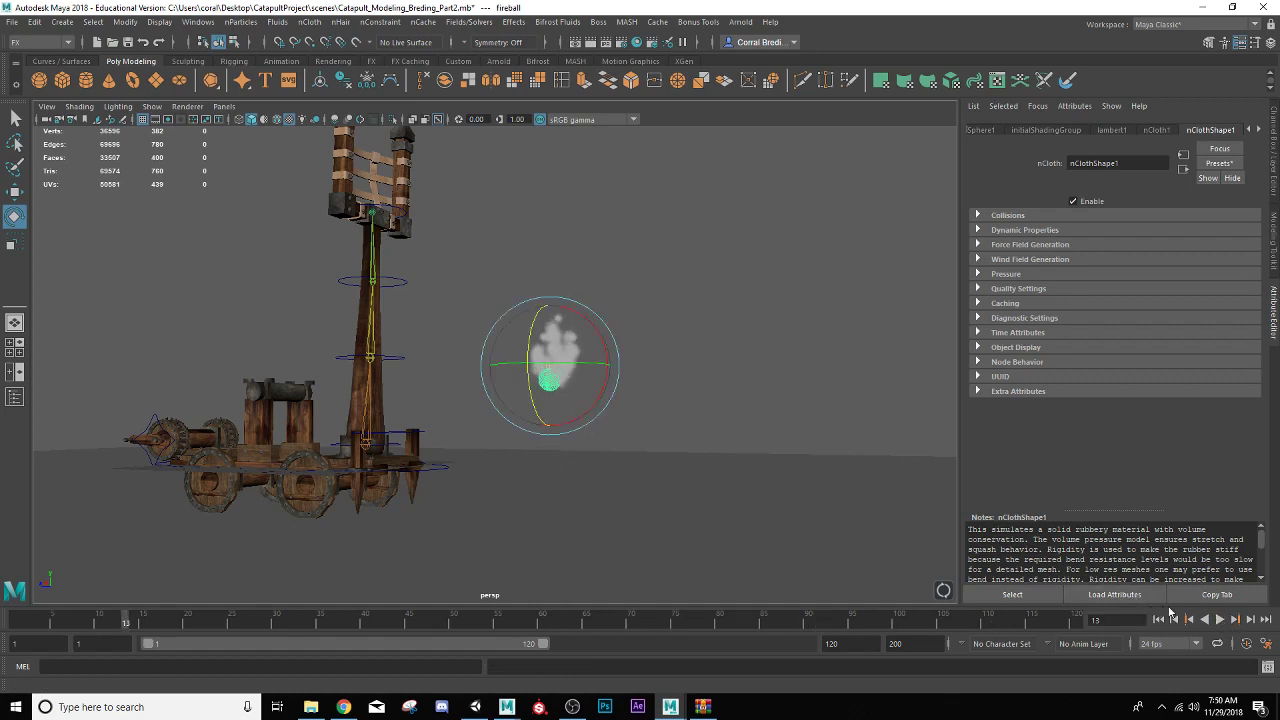
click(1220, 620)
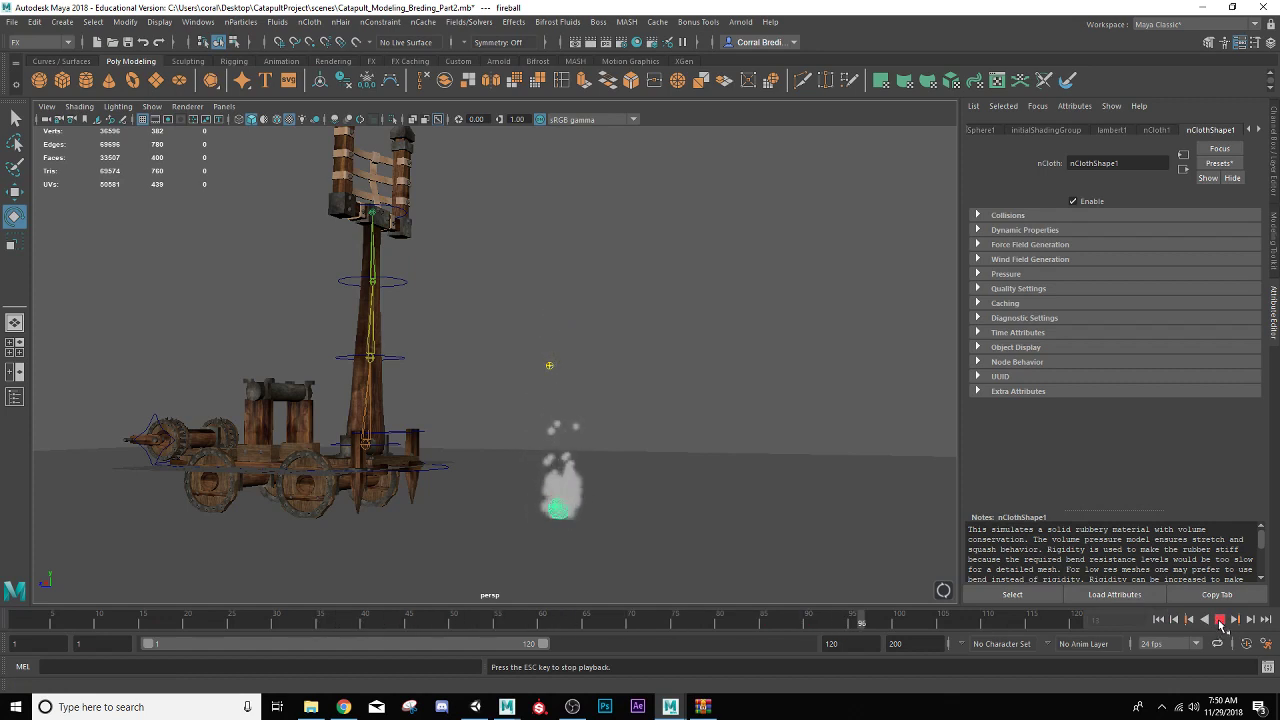
click(1220, 620)
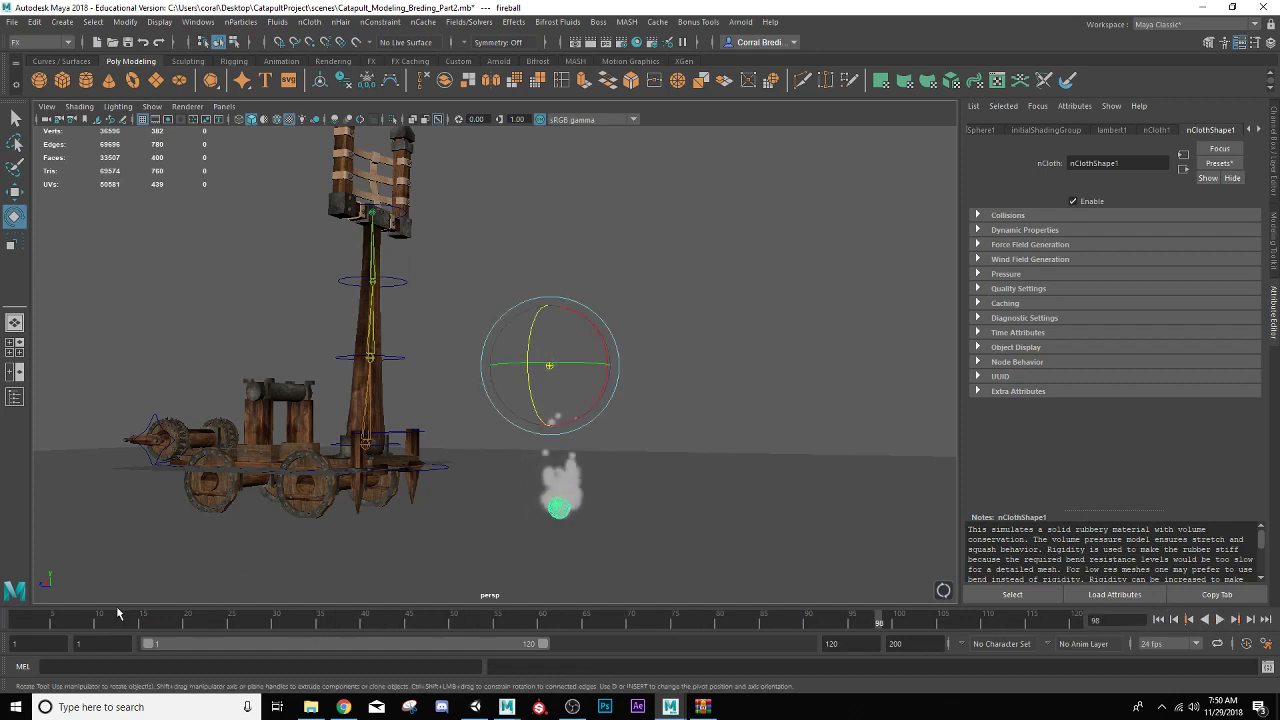
drag(81, 623, 2, 590)
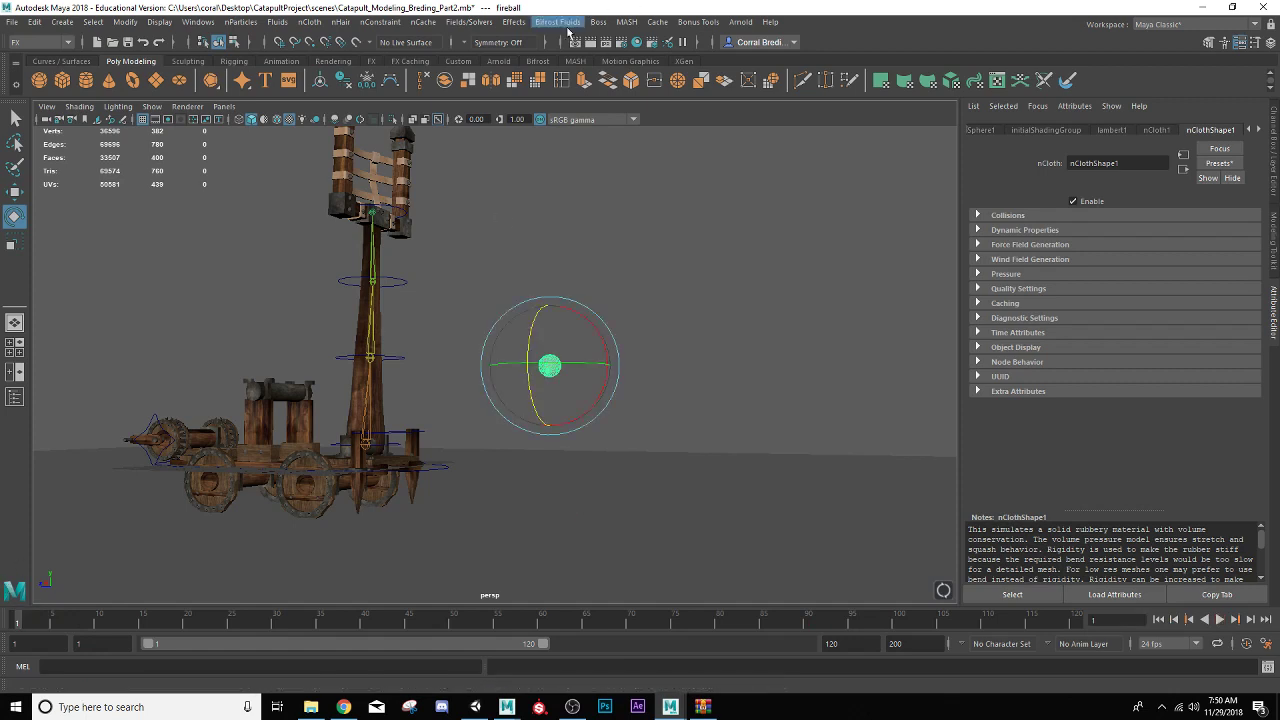
- Review the Create Fire effect options for the fireball, including direction, turbulence and scale, and close them without creating another effect
click(514, 22)
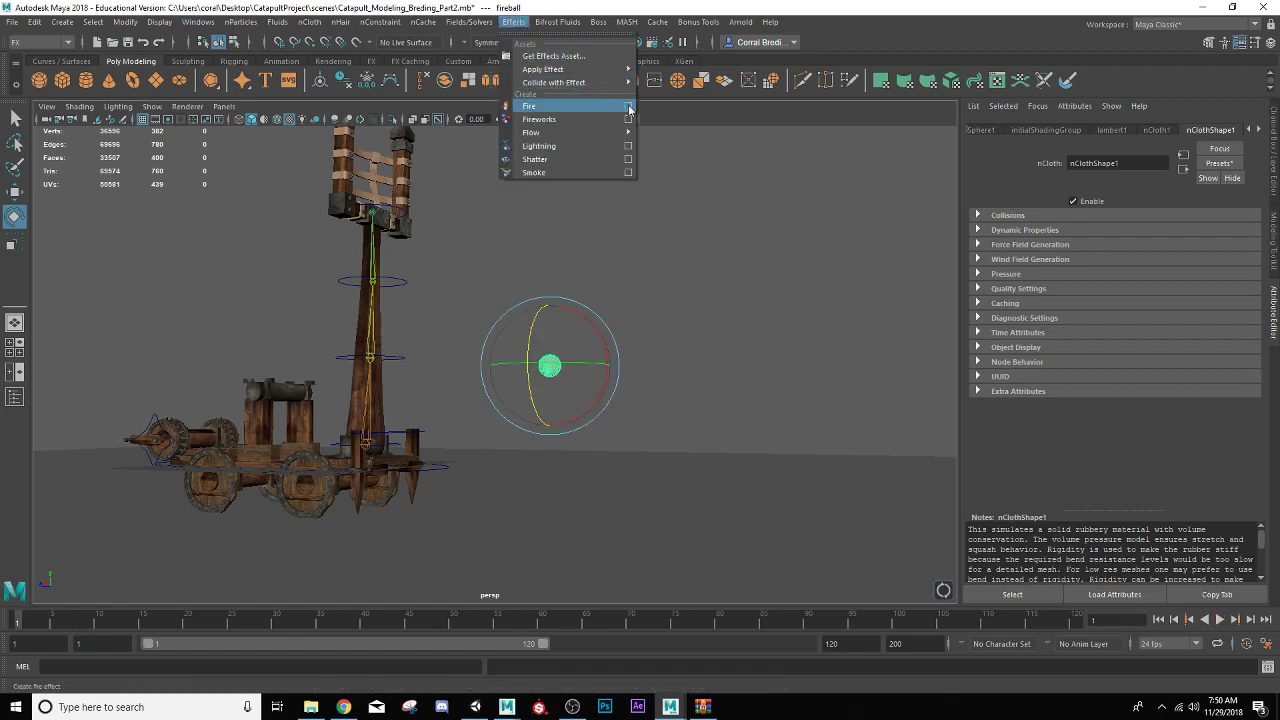
click(629, 108)
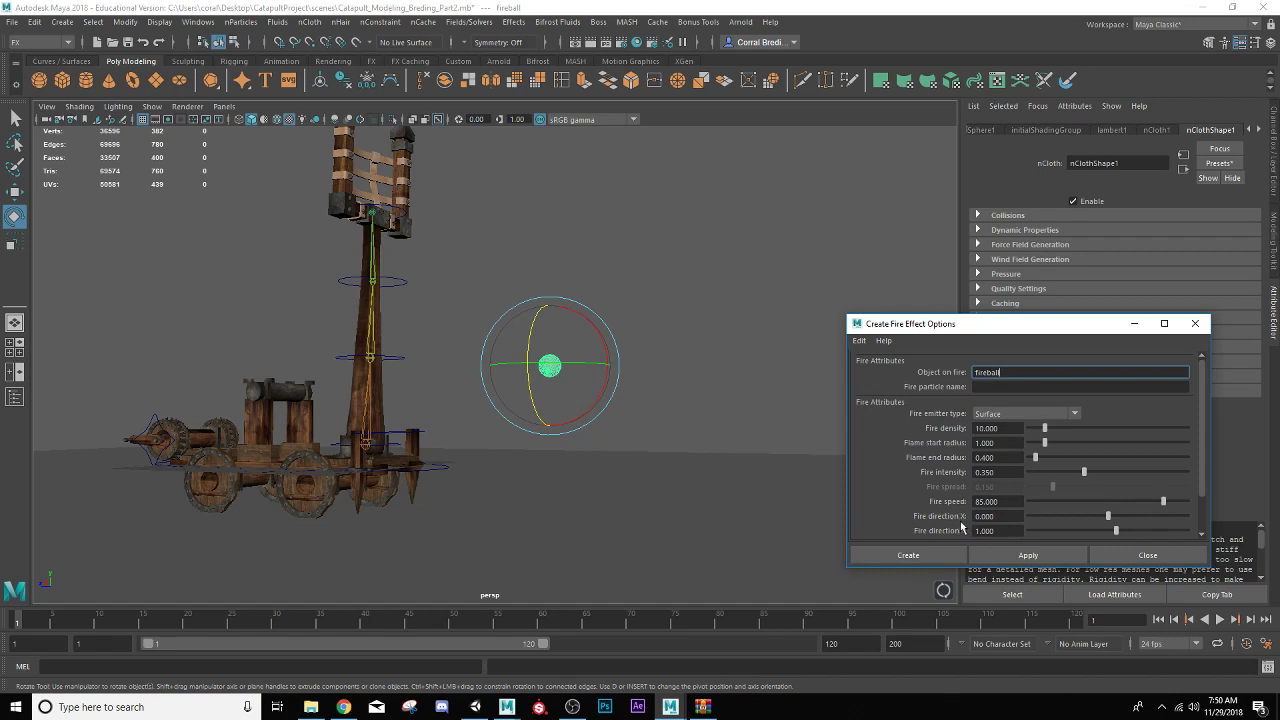
scroll(937, 510, down, 1)
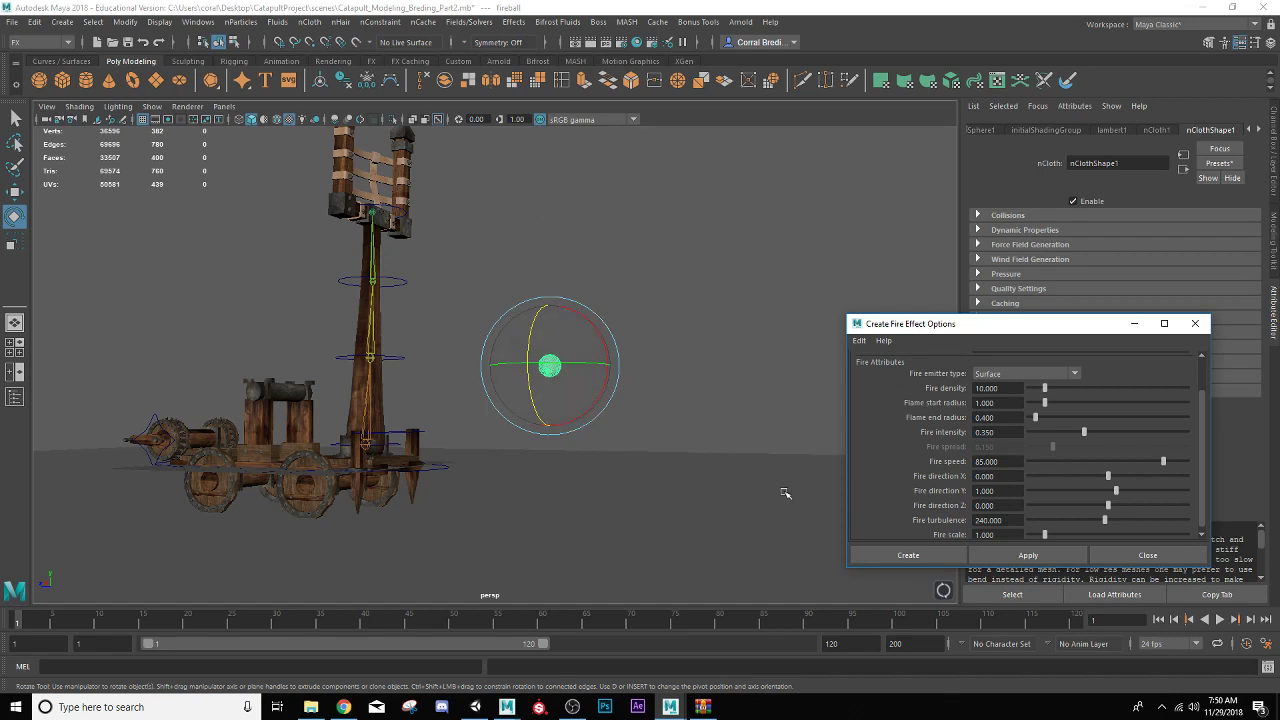
scroll(955, 530, down, 1)
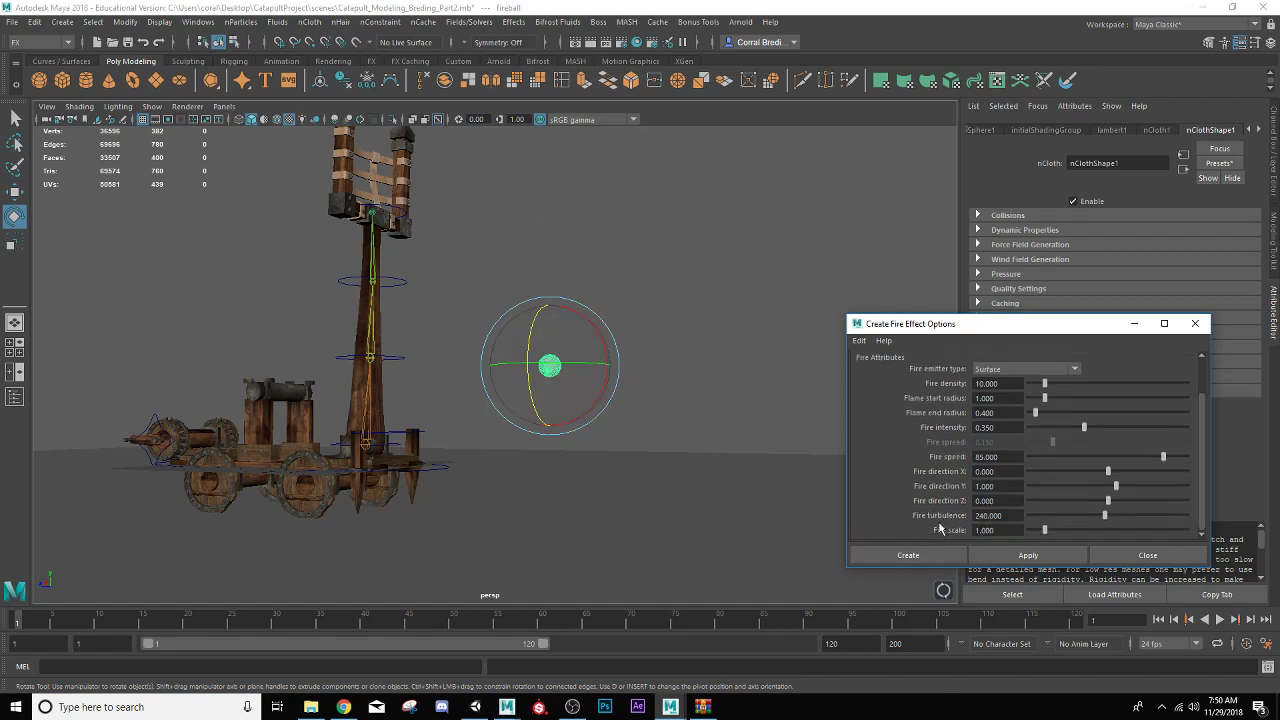
click(1150, 556)
- Play the simulation to frame 26 and frame the fireball and its fire particles closely for a test render
click(1219, 619)
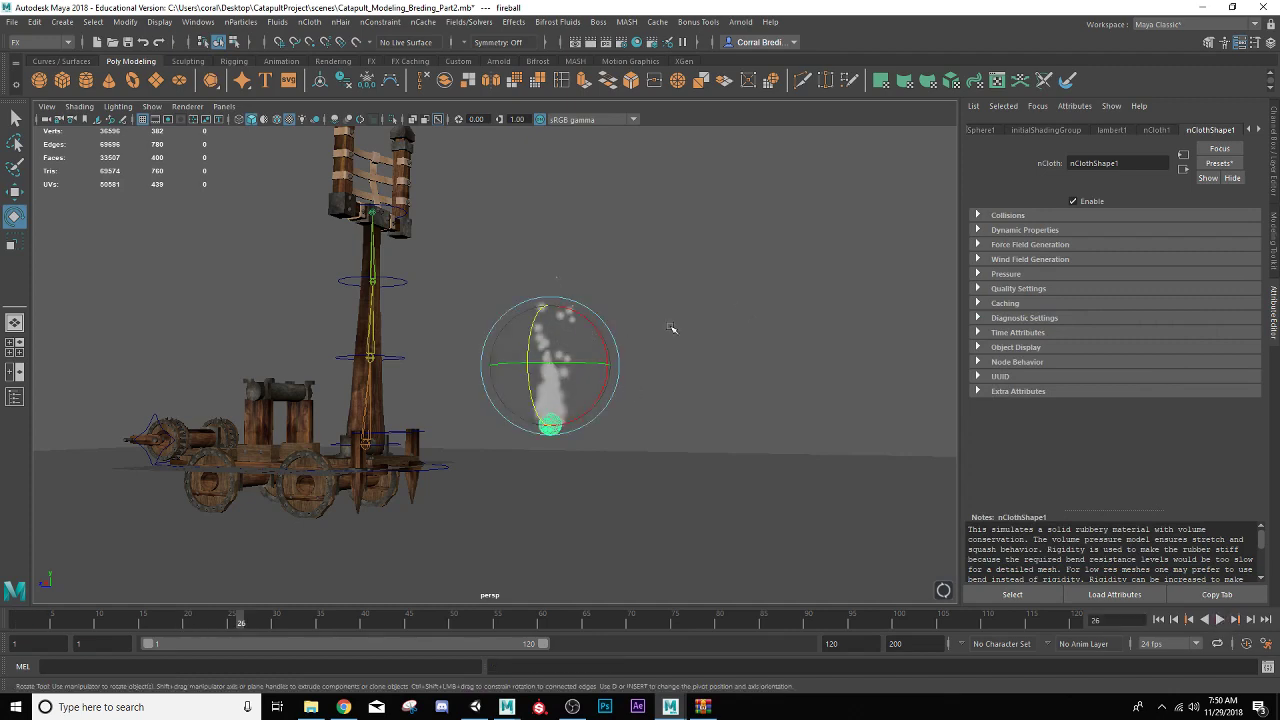
scroll(749, 310, up, 5)
alt+middle_drag(769, 342, 699, 292)
scroll(699, 292, down, 3)
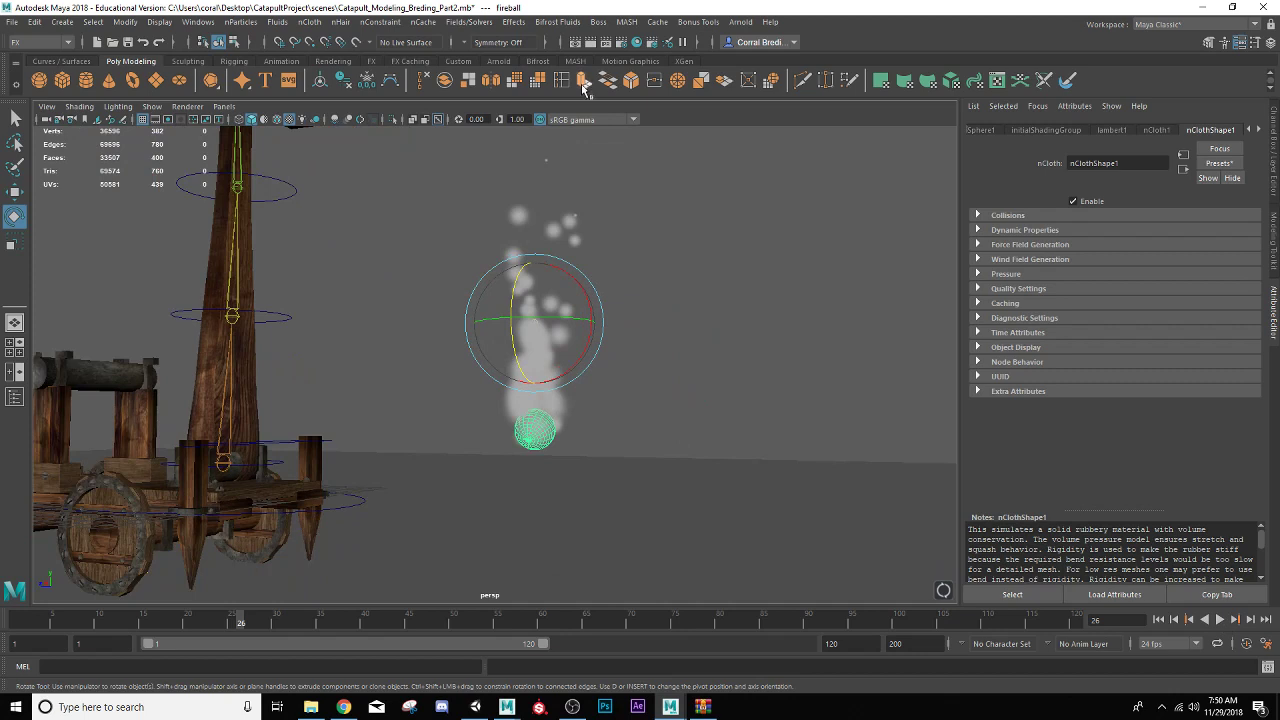
- Set the renderer to Maya Software, render frame 26 to check the fire, and close the render
click(632, 44)
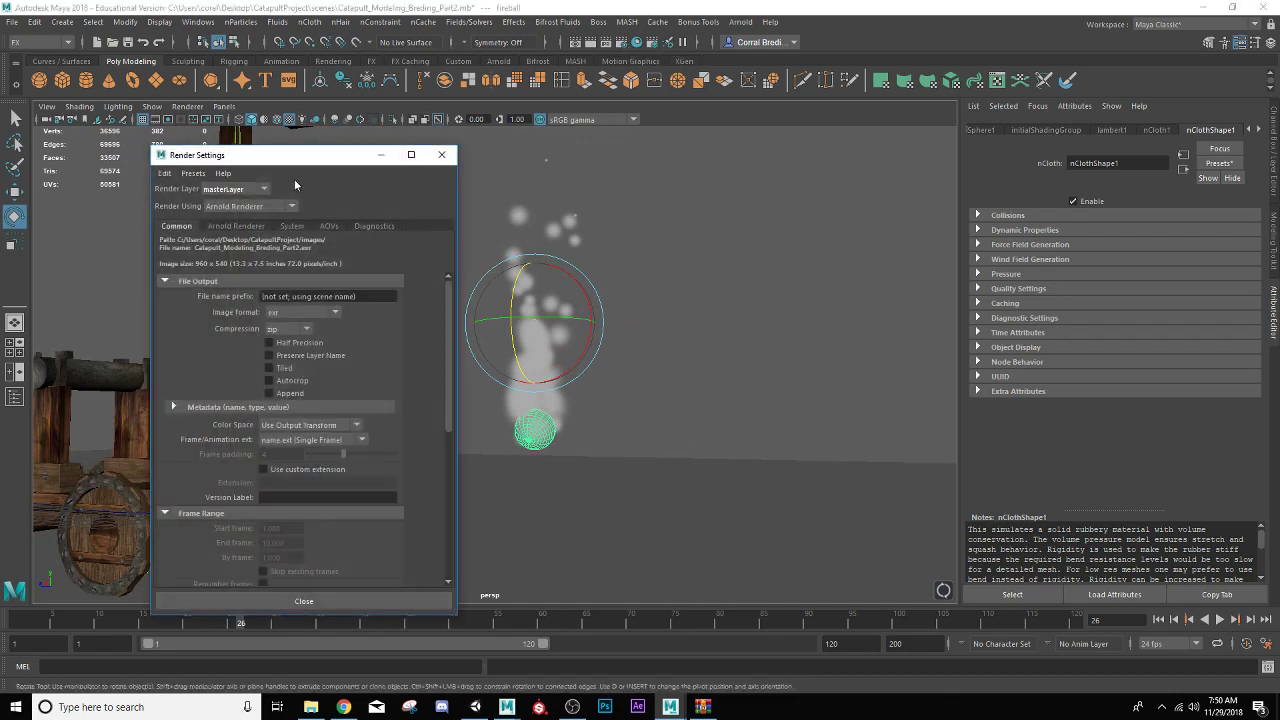
click(291, 207)
click(258, 225)
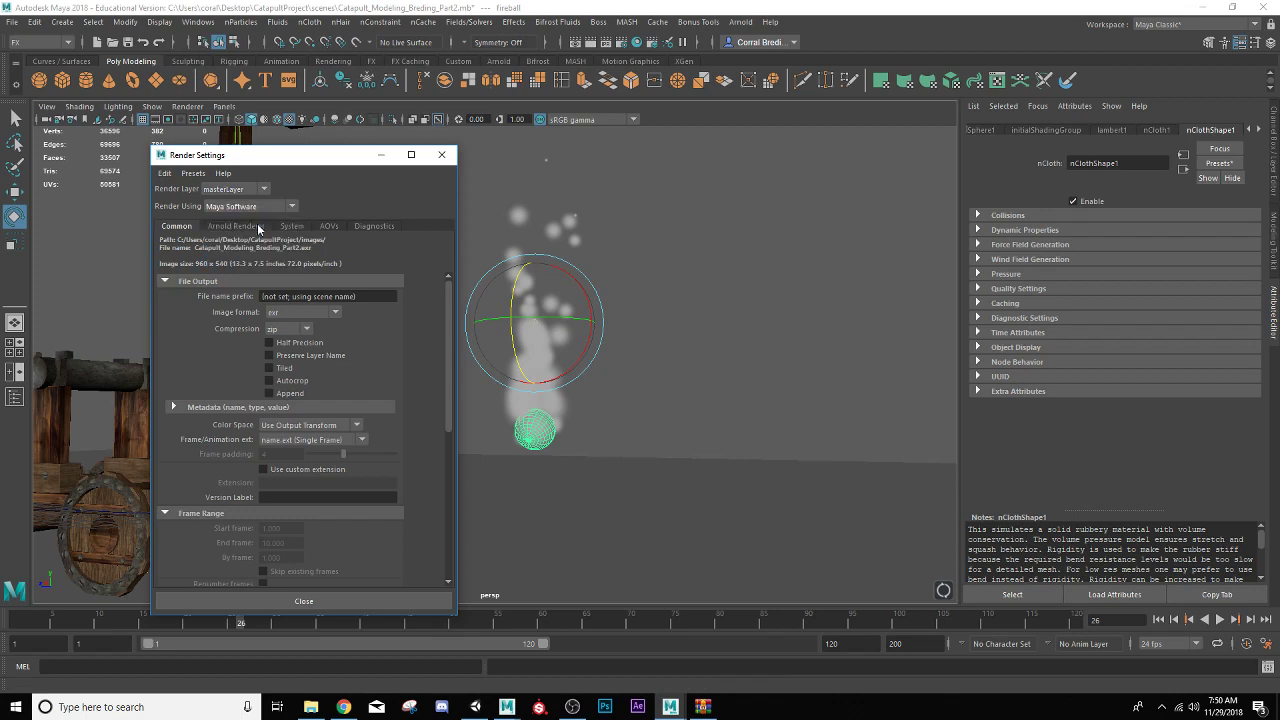
click(441, 157)
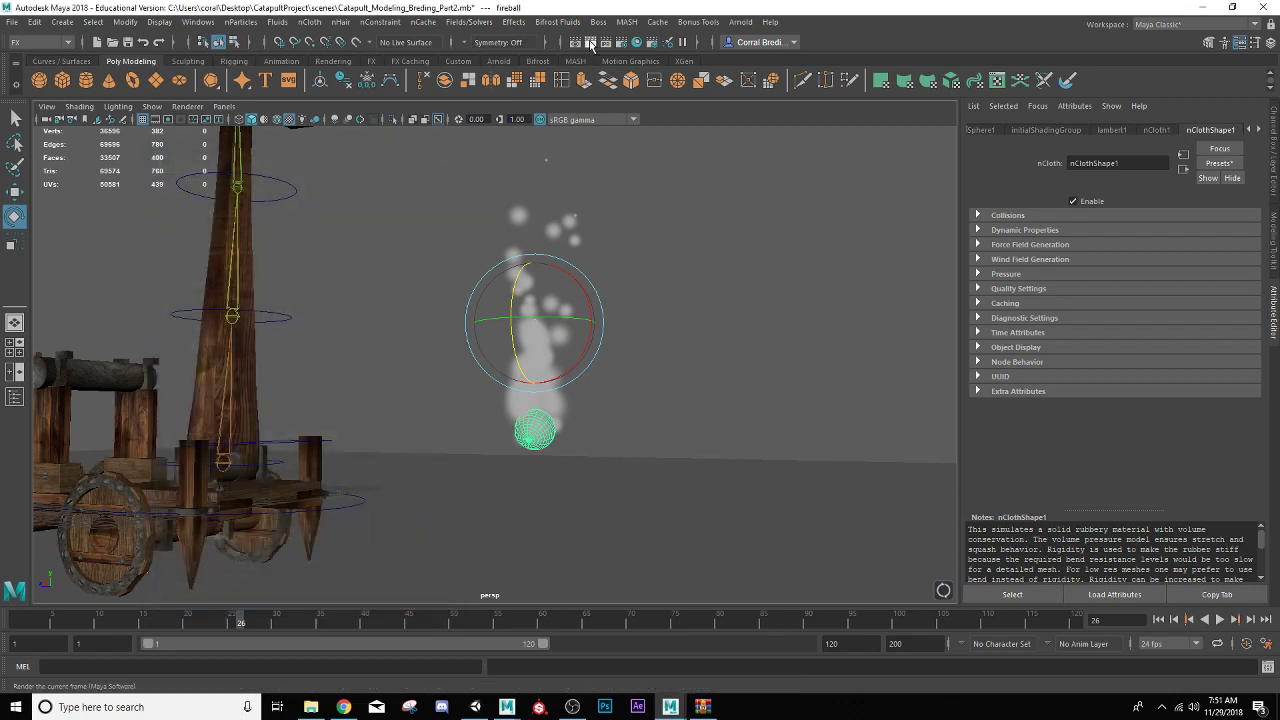
click(590, 43)
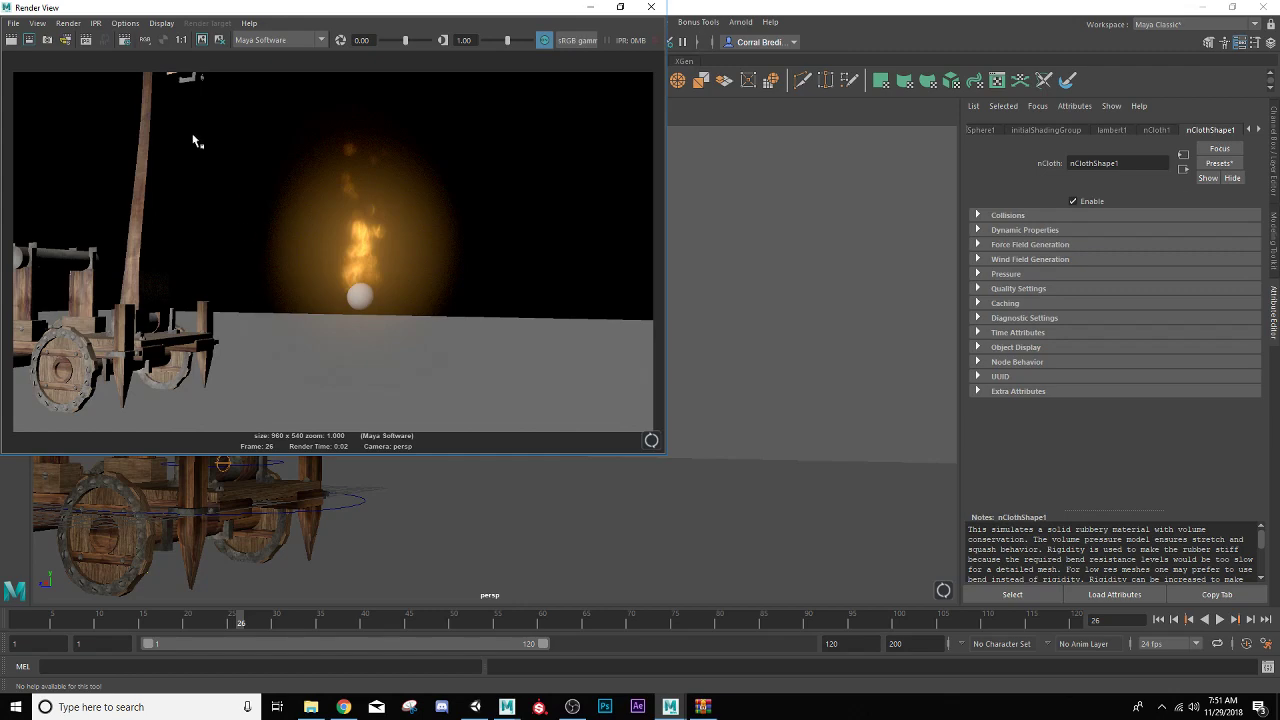
click(651, 7)
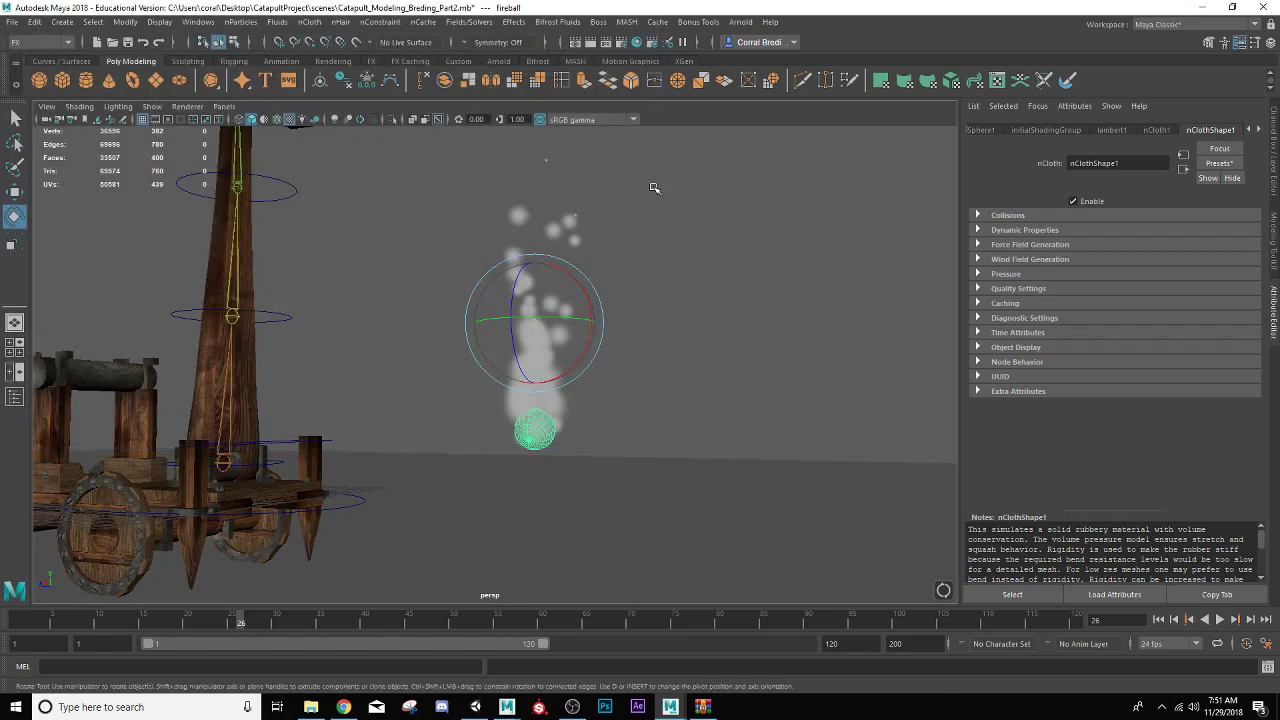
- Return to frame 1, rotate the catapult arm control back about 58° in X, and key it
drag(59, 620, 4, 622)
scroll(540, 391, down, 4)
alt+drag(592, 345, 705, 438)
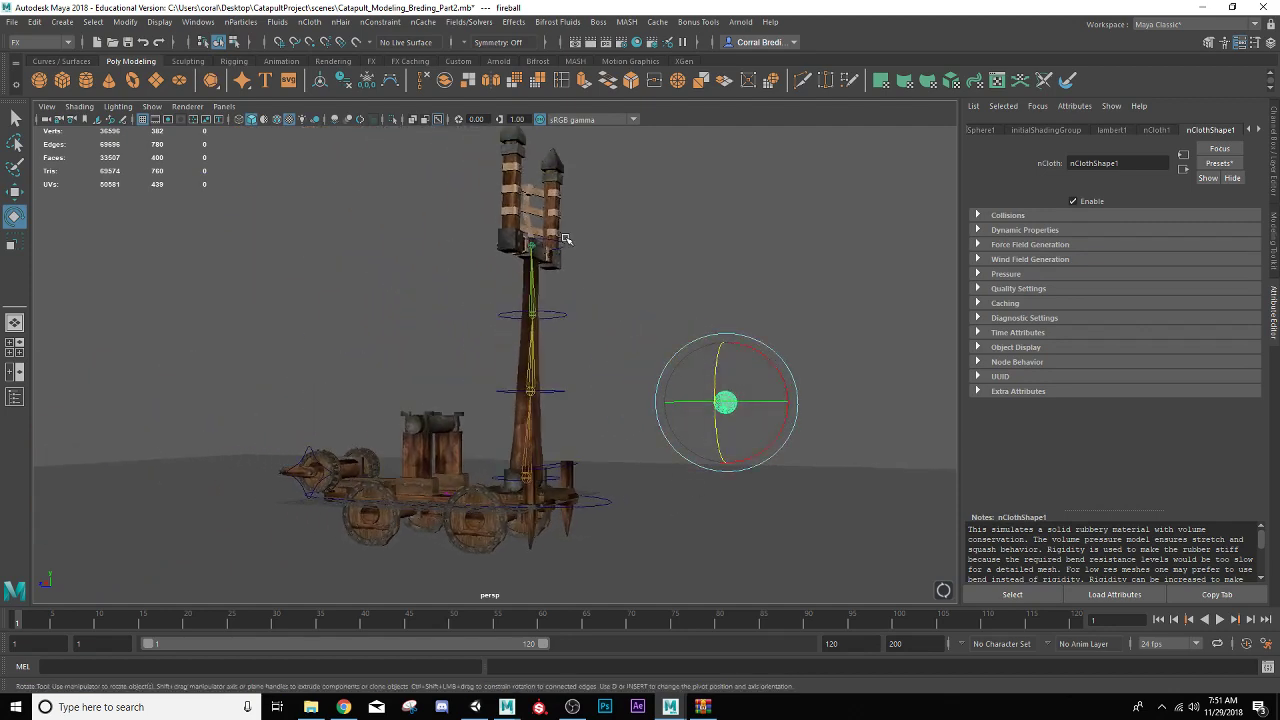
scroll(556, 453, up, 3)
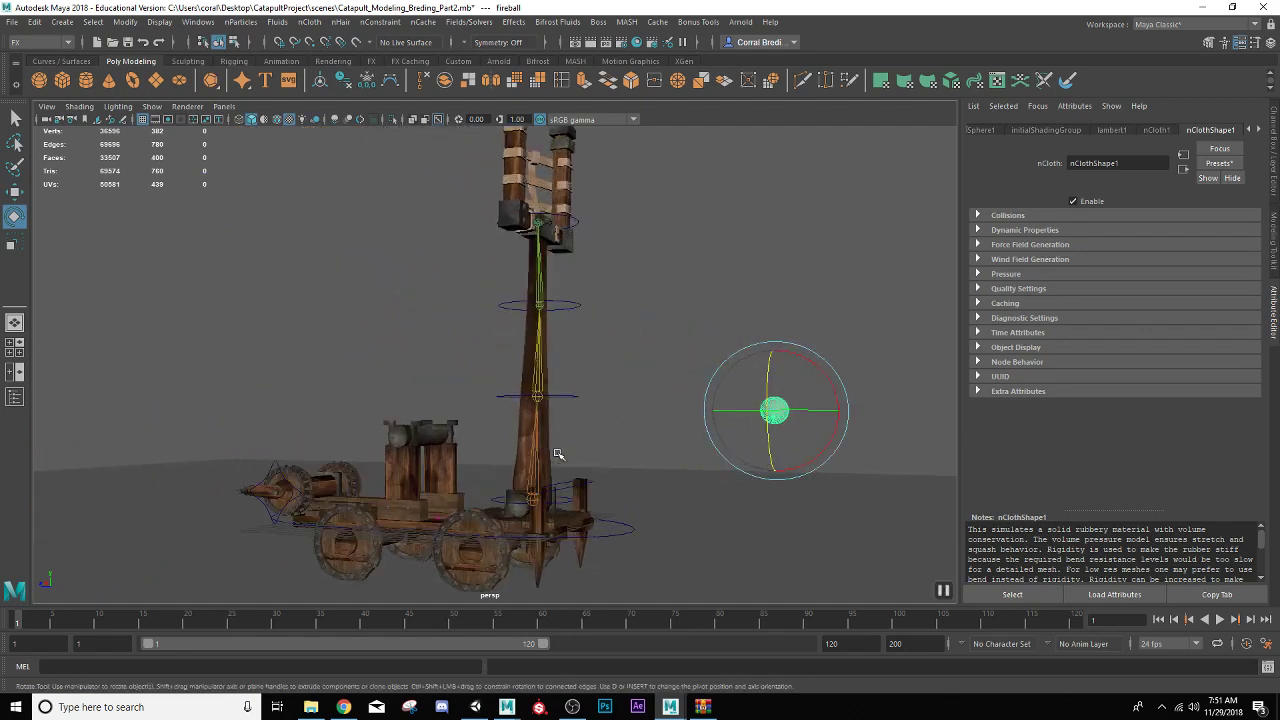
click(588, 531)
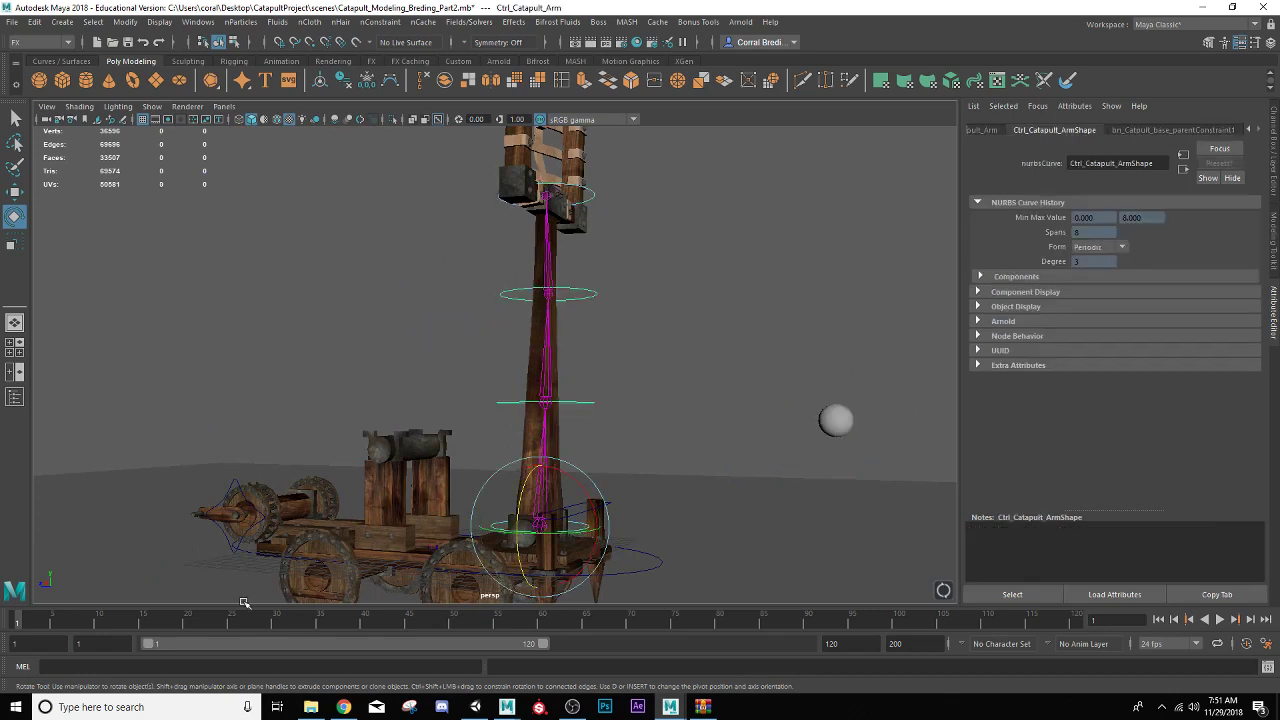
drag(40, 618, 2, 619)
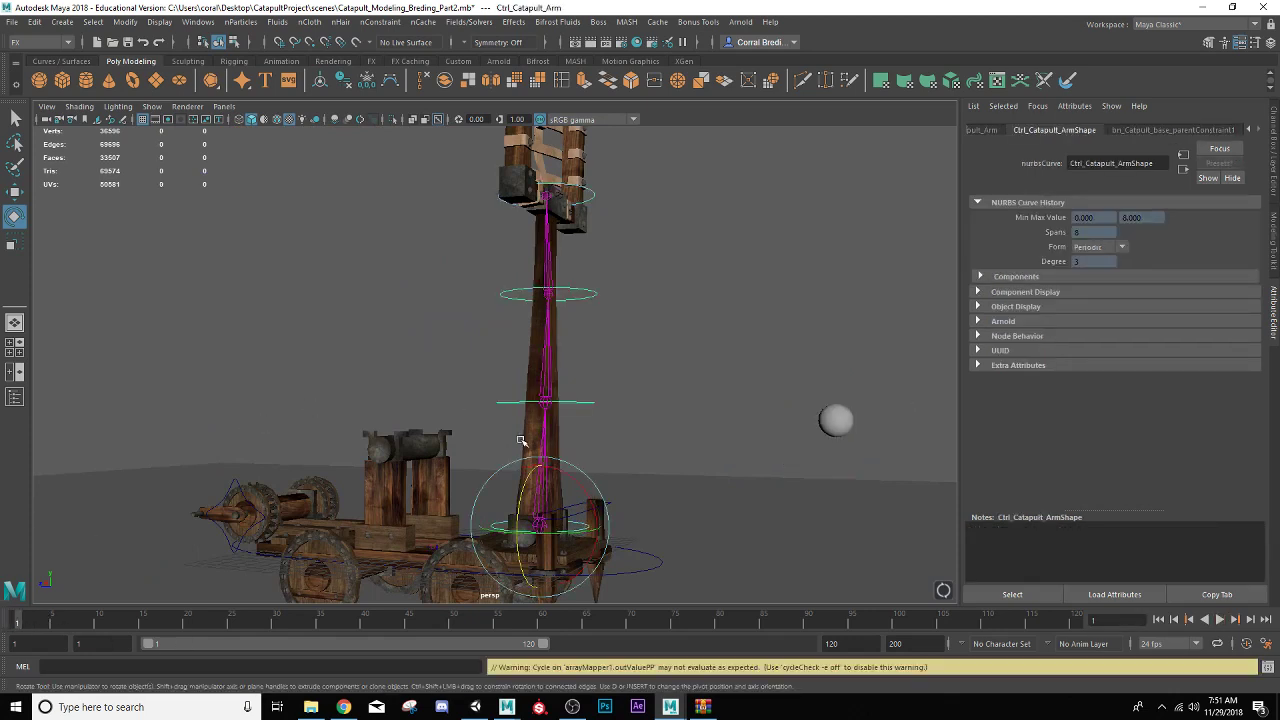
drag(585, 505, 539, 464)
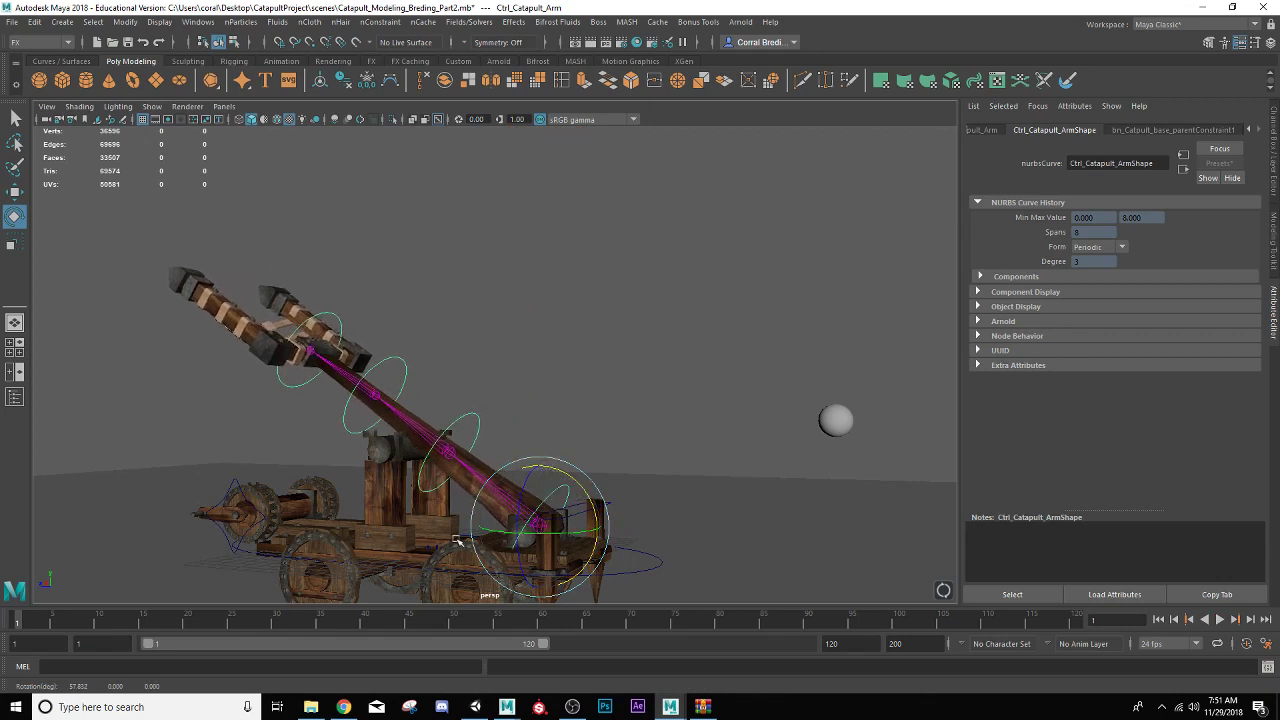
key(s)
- Key the catapult arm's lowered pose again at frame 15 and scrub between the two keys
key(alt+v)
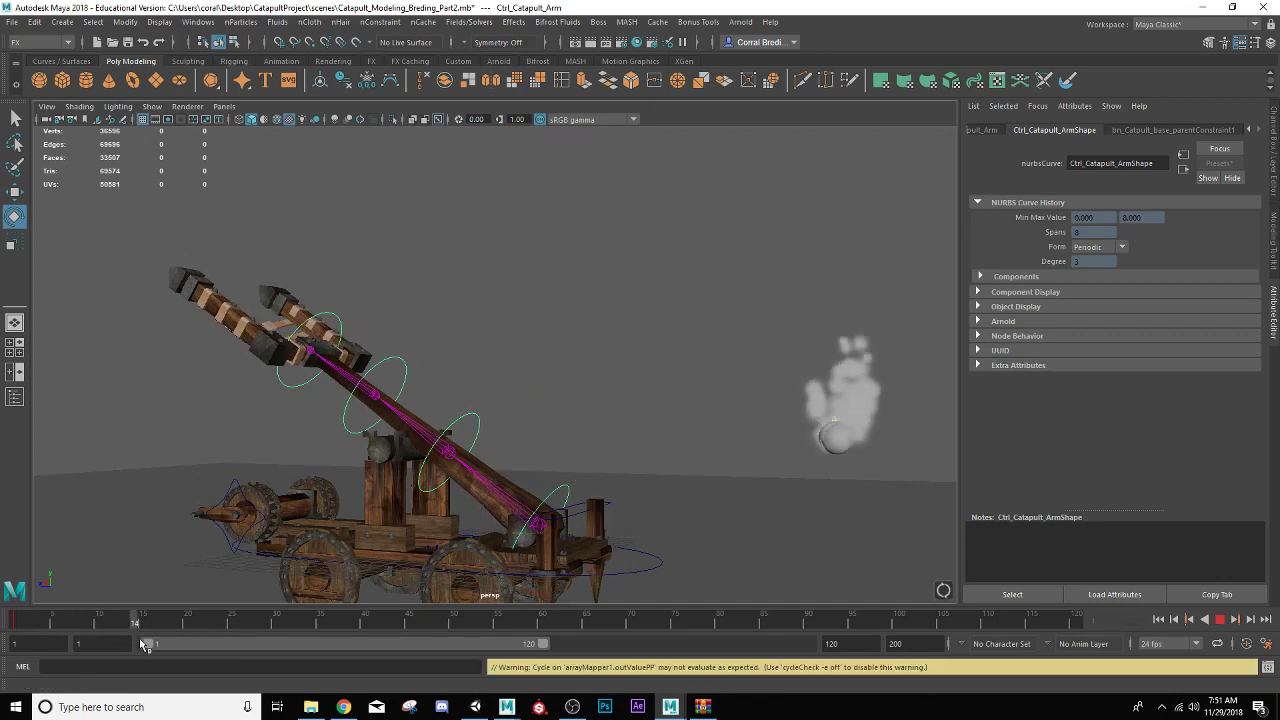
key(Escape)
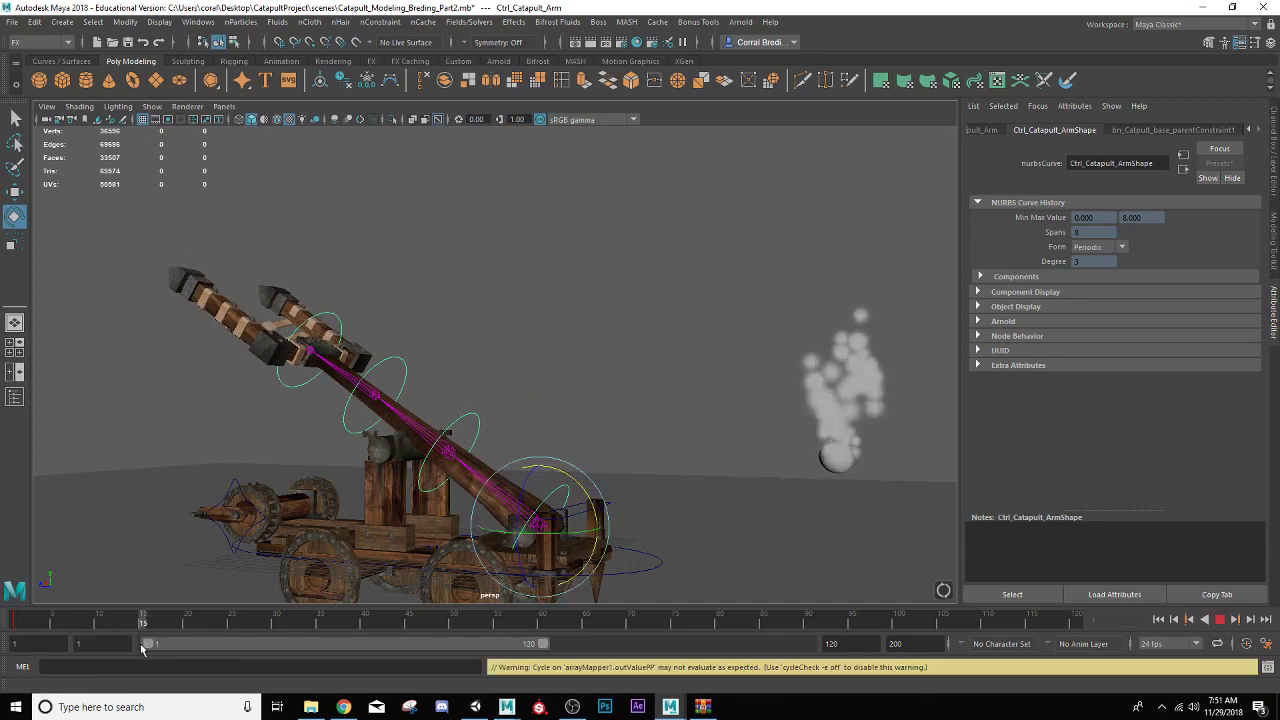
drag(145, 625, 163, 627)
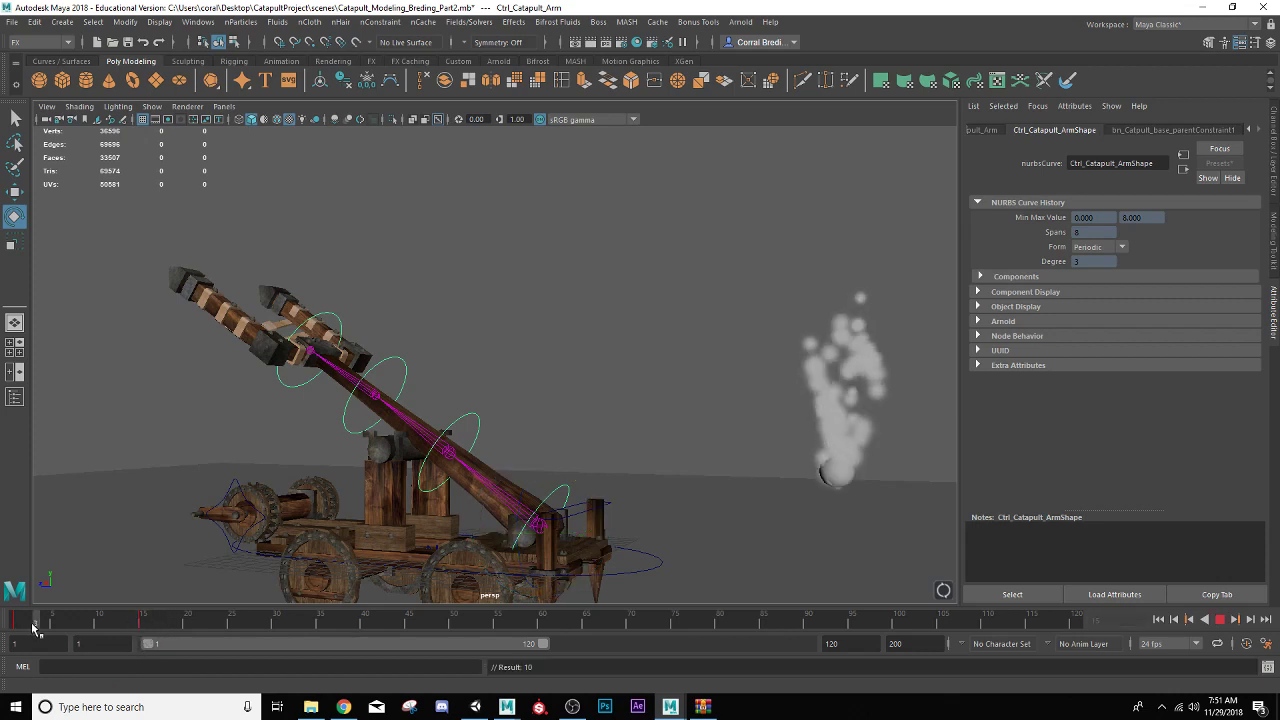
drag(93, 627, 141, 640)
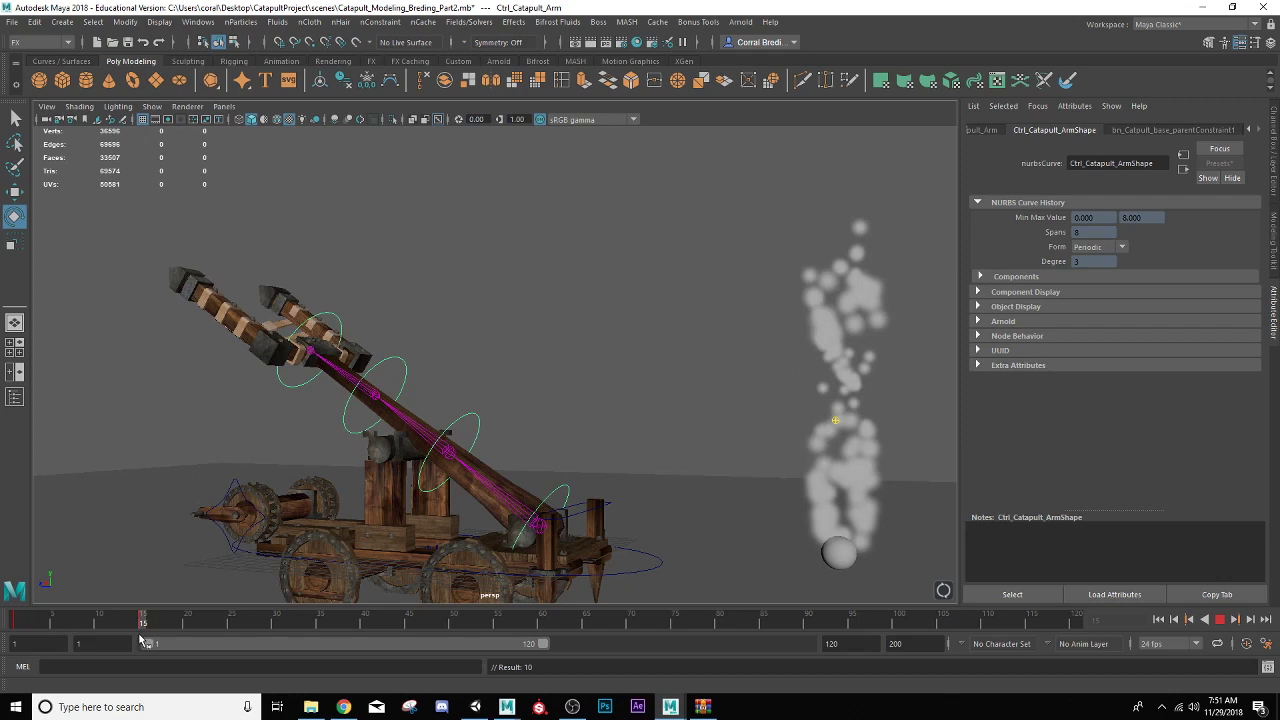
- Key the catapult arm rotated up to just past vertical at frame 30, preview the swing, and return to frame 1
mouse_move(140, 635)
mouse_down()
mouse_move(456, 622)
mouse_move(294, 622)
mouse_move(279, 642)
mouse_up()
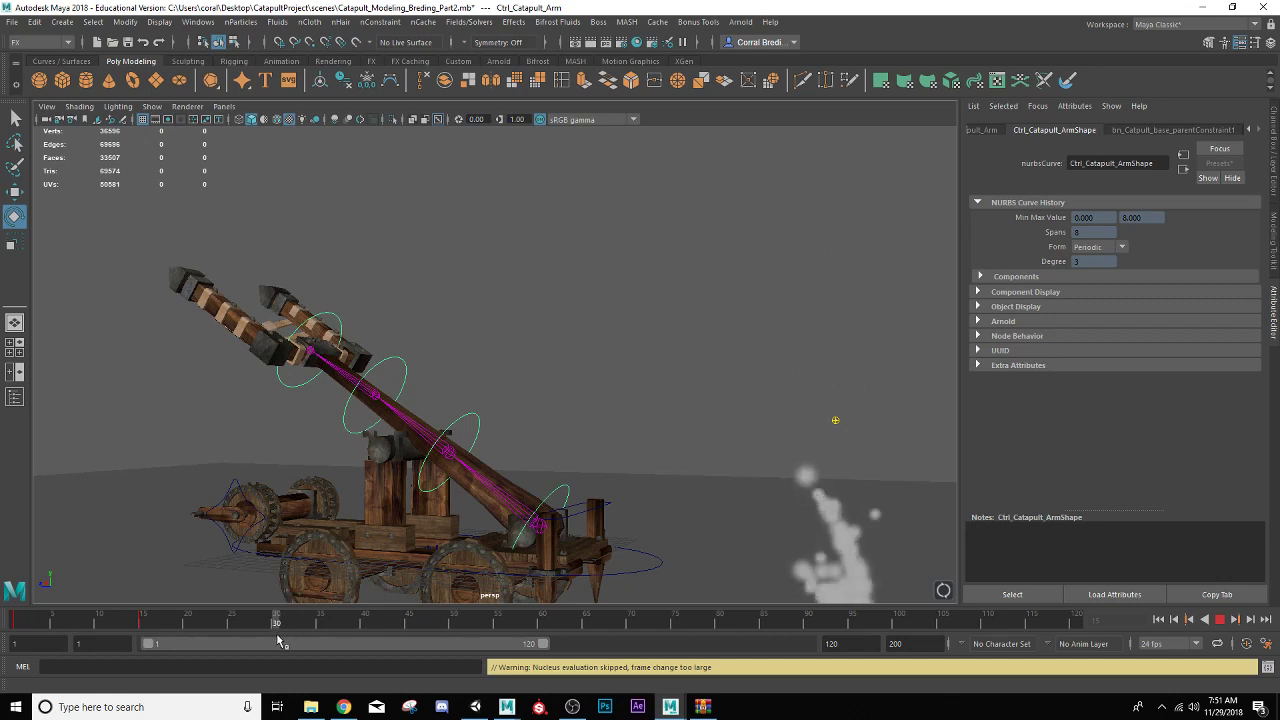
drag(576, 487, 620, 549)
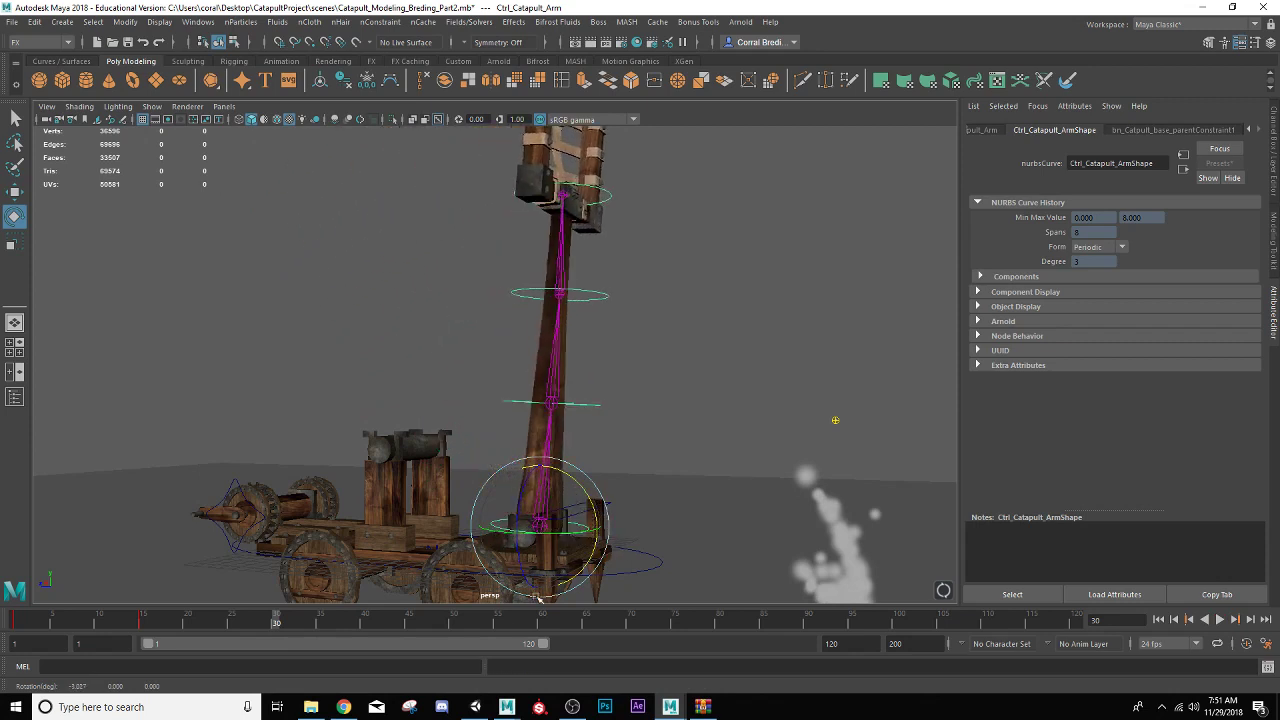
drag(118, 620, 163, 647)
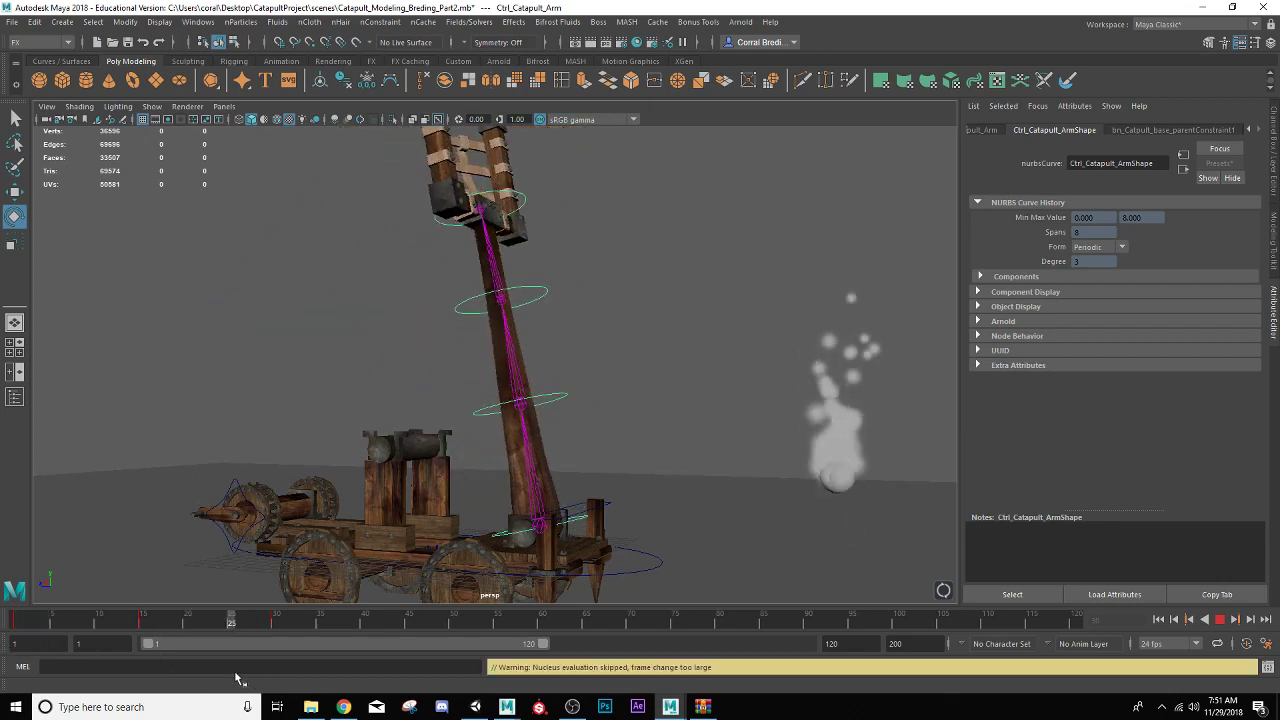
key(alt+v)
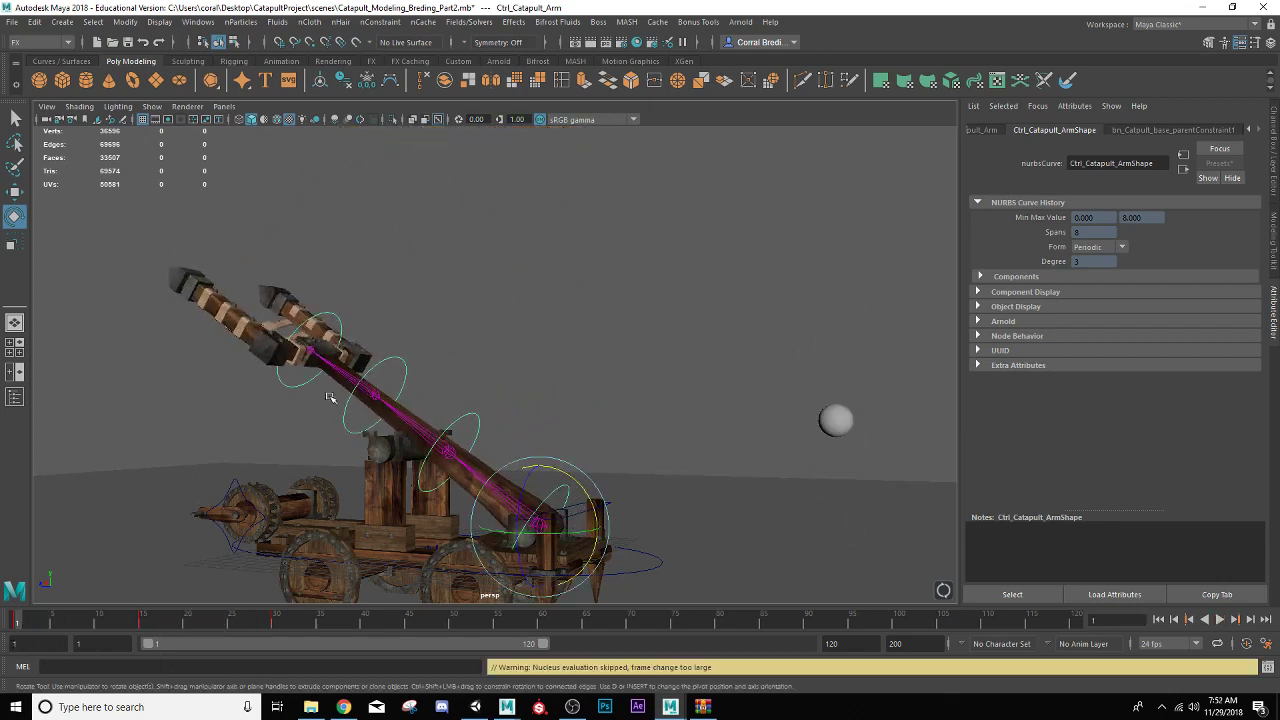
- Move the fireball onto the straps between the prongs of the lowered catapult arm
alt+middle_drag(300, 374, 340, 360)
click(886, 404)
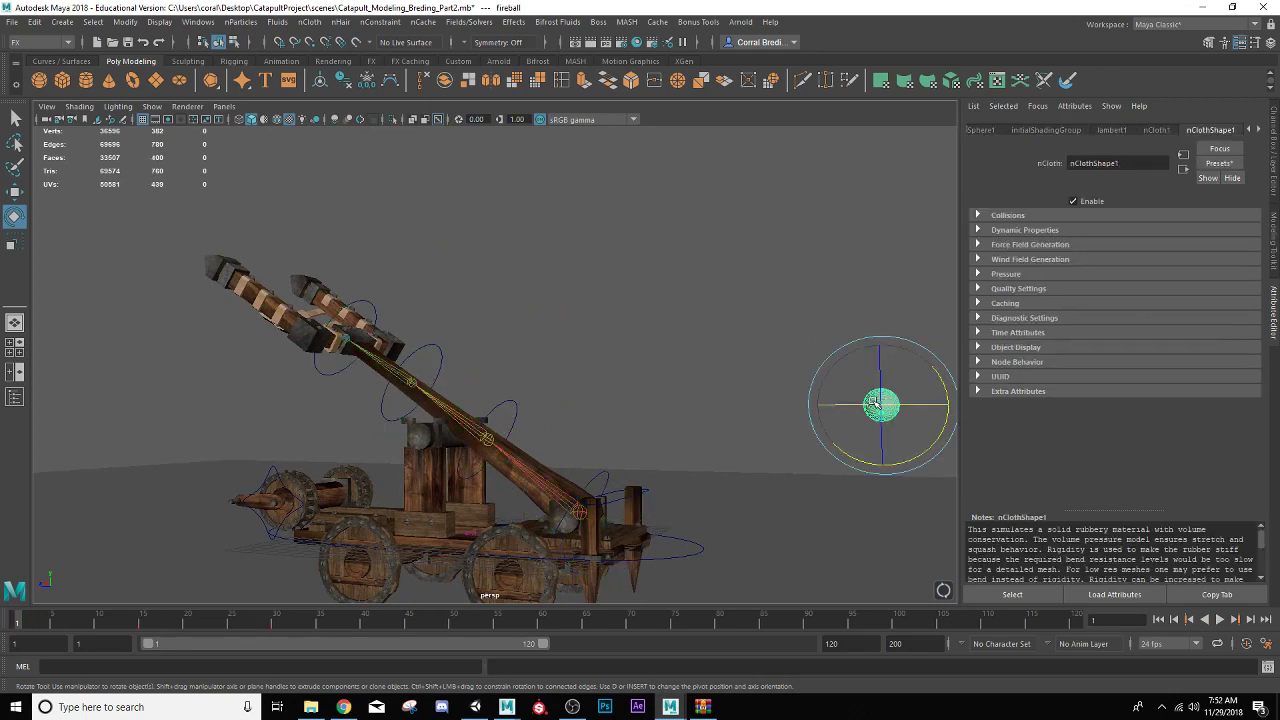
key(w)
drag(879, 406, 344, 245)
key(f)
alt+drag(348, 316, 393, 375)
scroll(393, 375, down, 4)
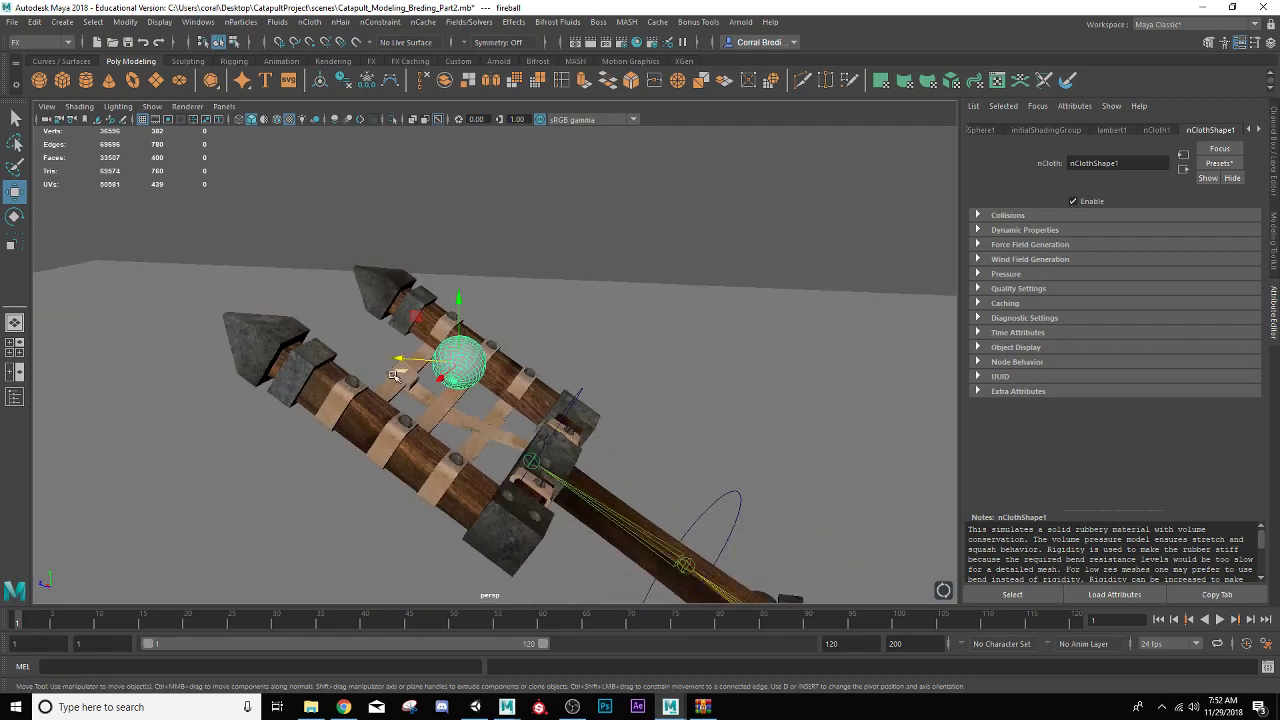
- Create a polygon sphere and move it up from the origin to the fireball's place between the arm's prongs
scroll(457, 358, down, 3)
click(581, 226)
alt+drag(581, 226, 523, 386)
scroll(434, 365, up, 4)
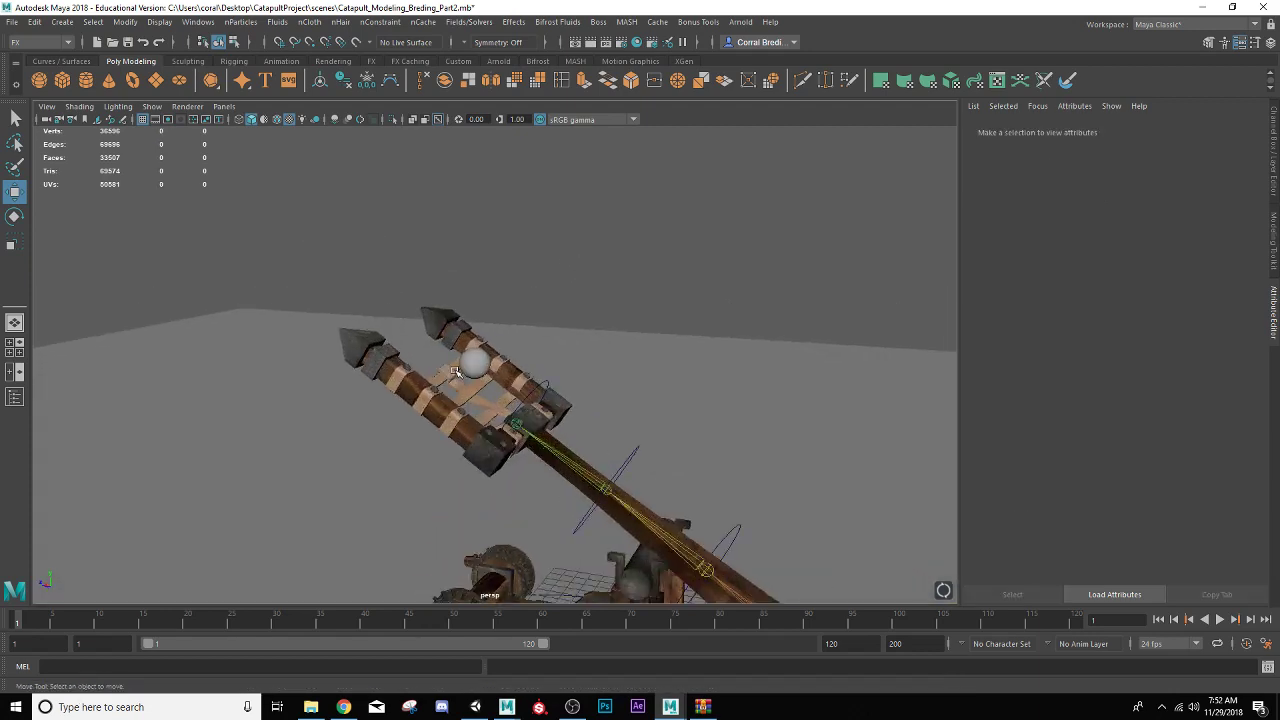
scroll(261, 172, up, 2)
alt+drag(369, 425, 380, 426)
alt+drag(477, 399, 425, 530)
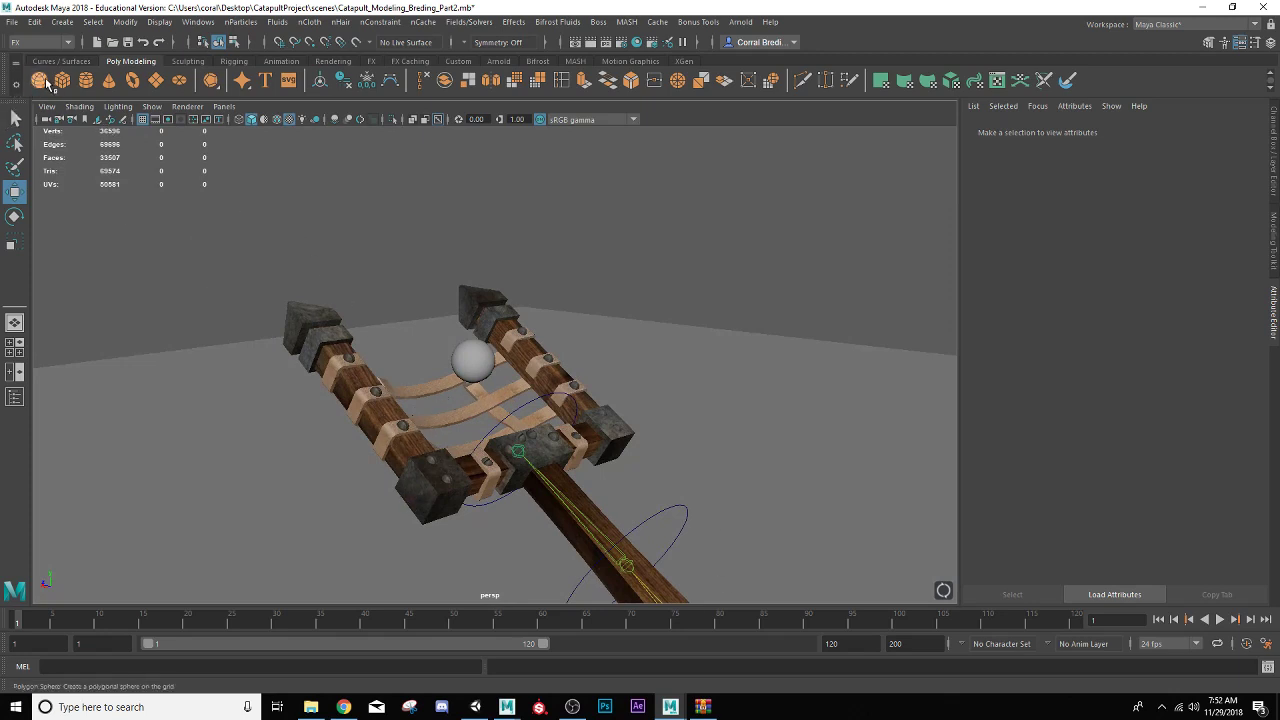
click(39, 80)
scroll(407, 410, down, 4)
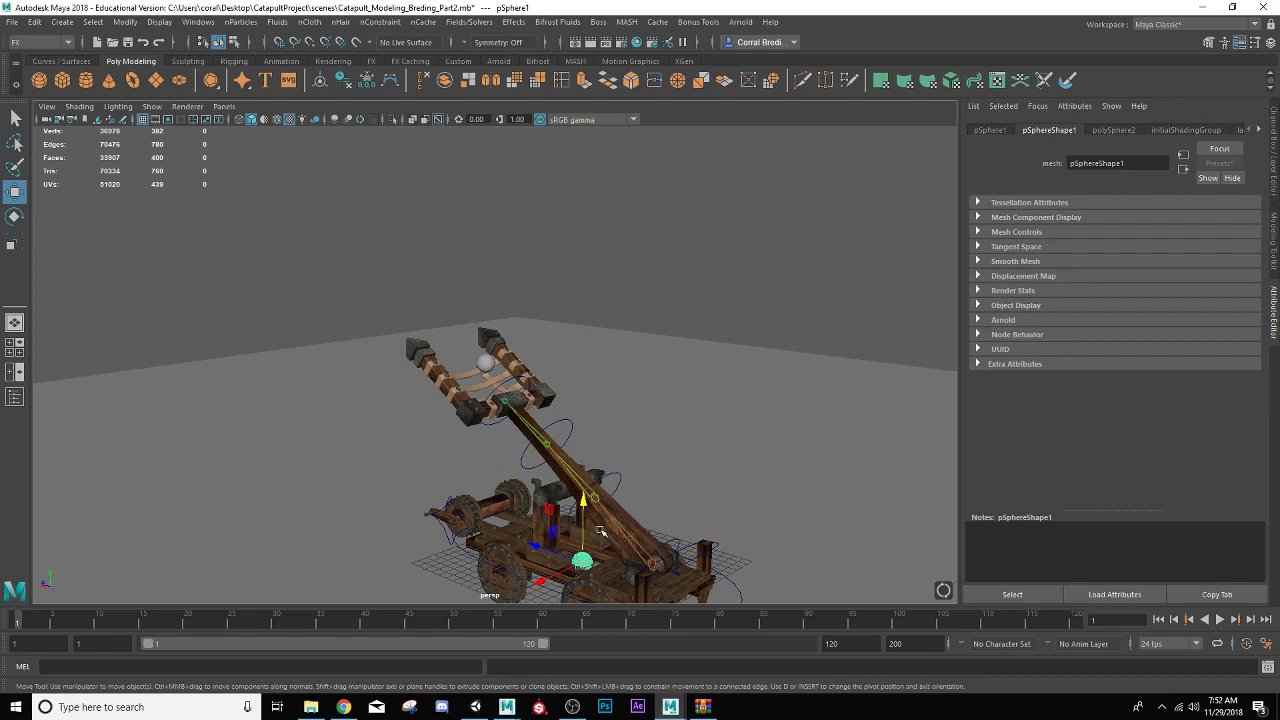
drag(583, 505, 546, 338)
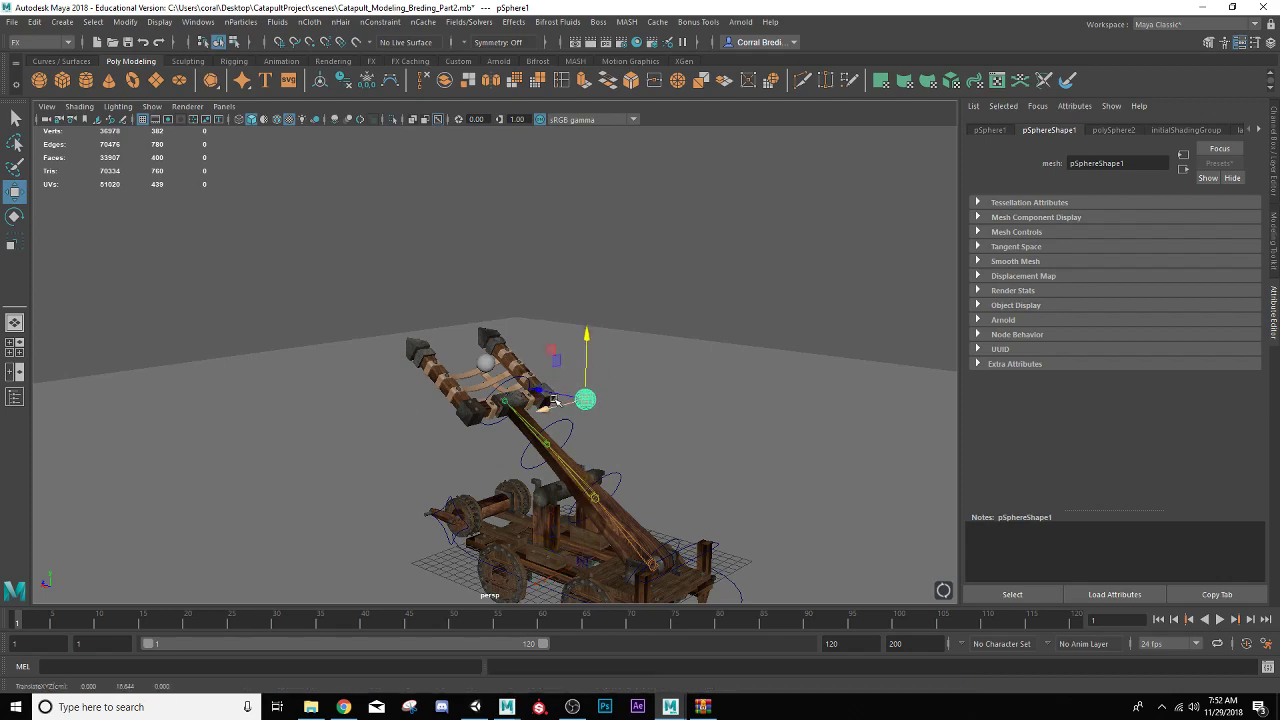
drag(553, 401, 452, 273)
- Scale up the new sphere until it encloses the fireball and spans the space between the arm's prongs
scroll(432, 368, up, 5)
key(r)
key(w)
key(e)
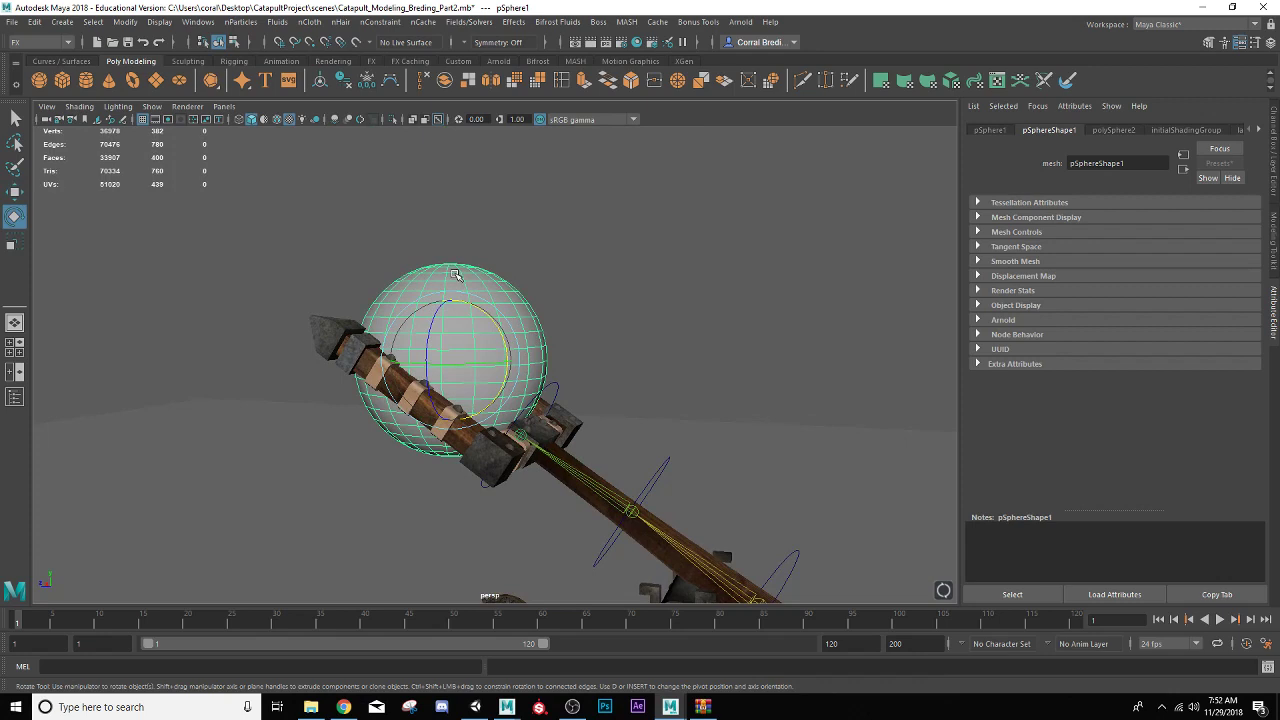
- Delete the upper half of the new sphere's faces to leave an open bowl, and return to object selection
right_click(455, 274)
right_drag(455, 274, 458, 305)
drag(289, 232, 595, 359)
key(Delete)
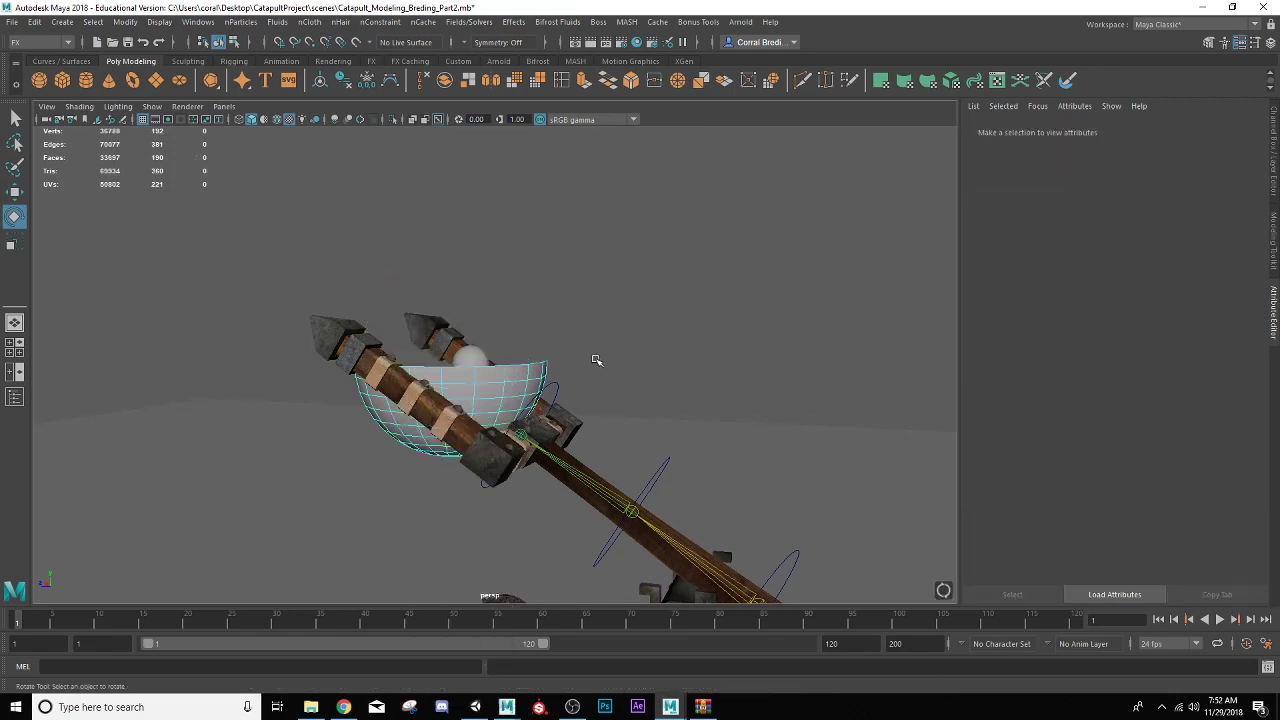
right_drag(506, 372, 570, 261)
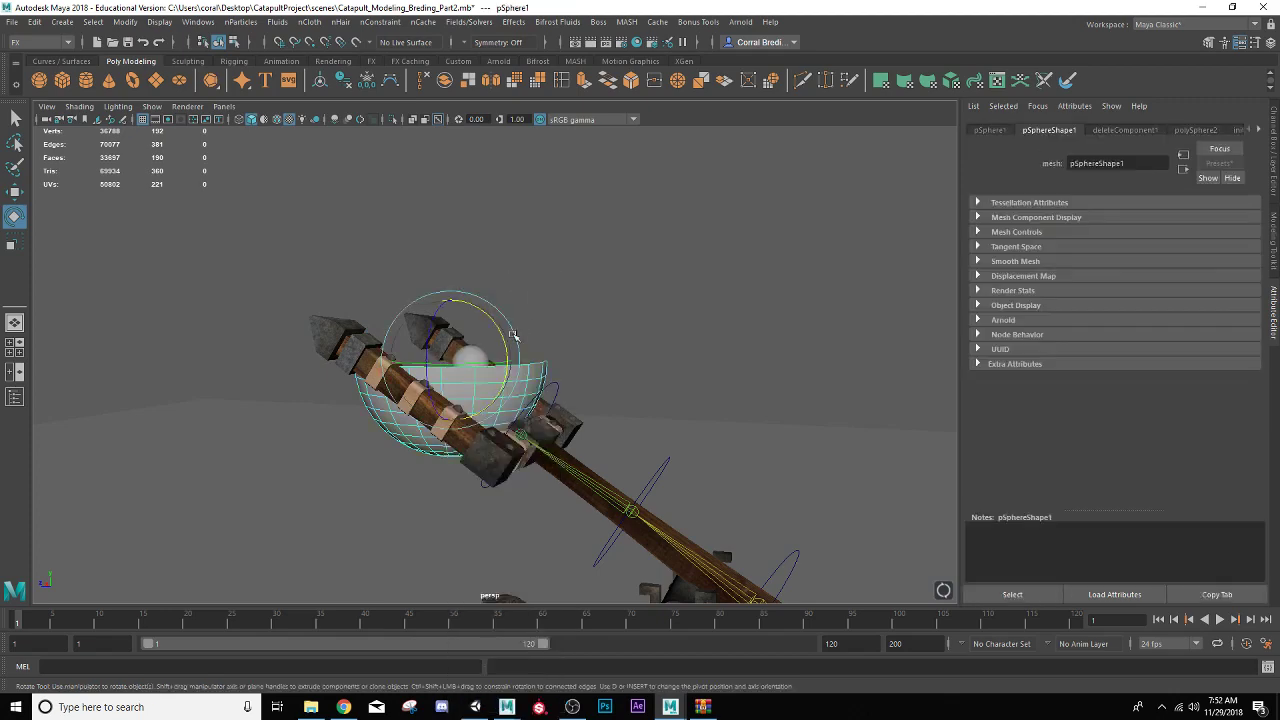
- Delete the topmost ring of faces around the bowl's rim and return to object selection
alt+drag(514, 338, 546, 376)
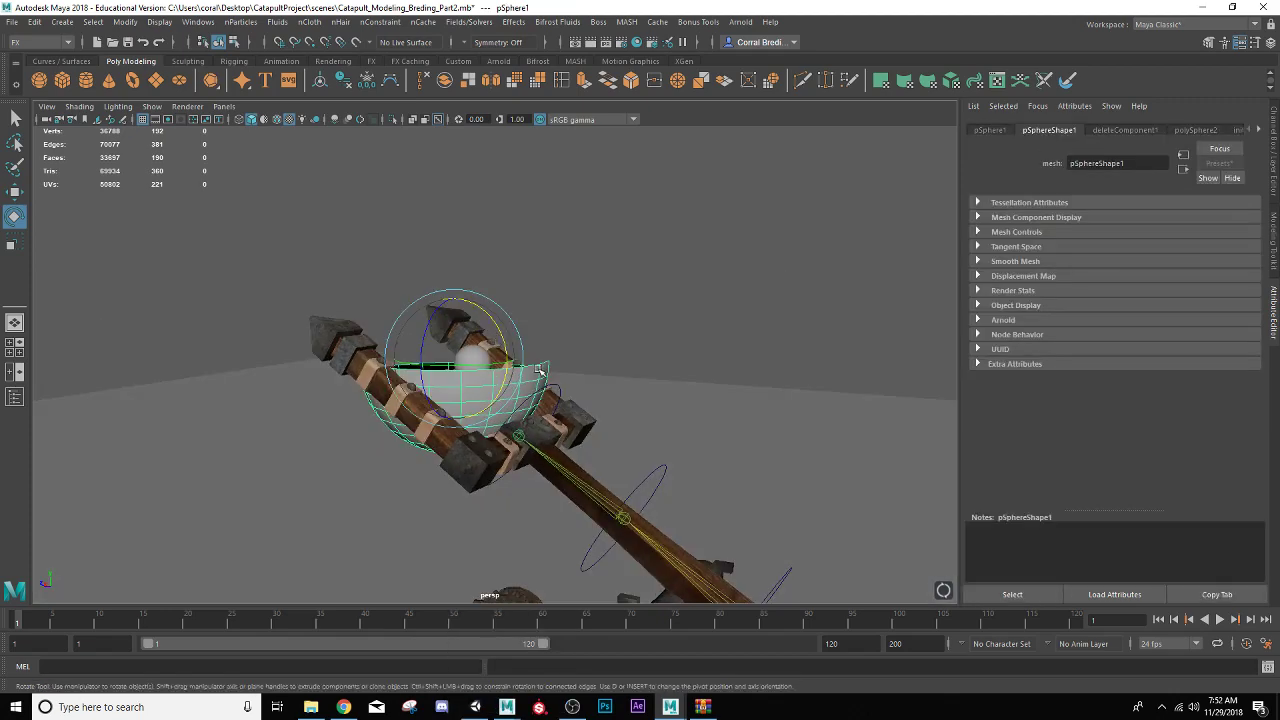
right_drag(538, 368, 540, 318)
click(543, 369)
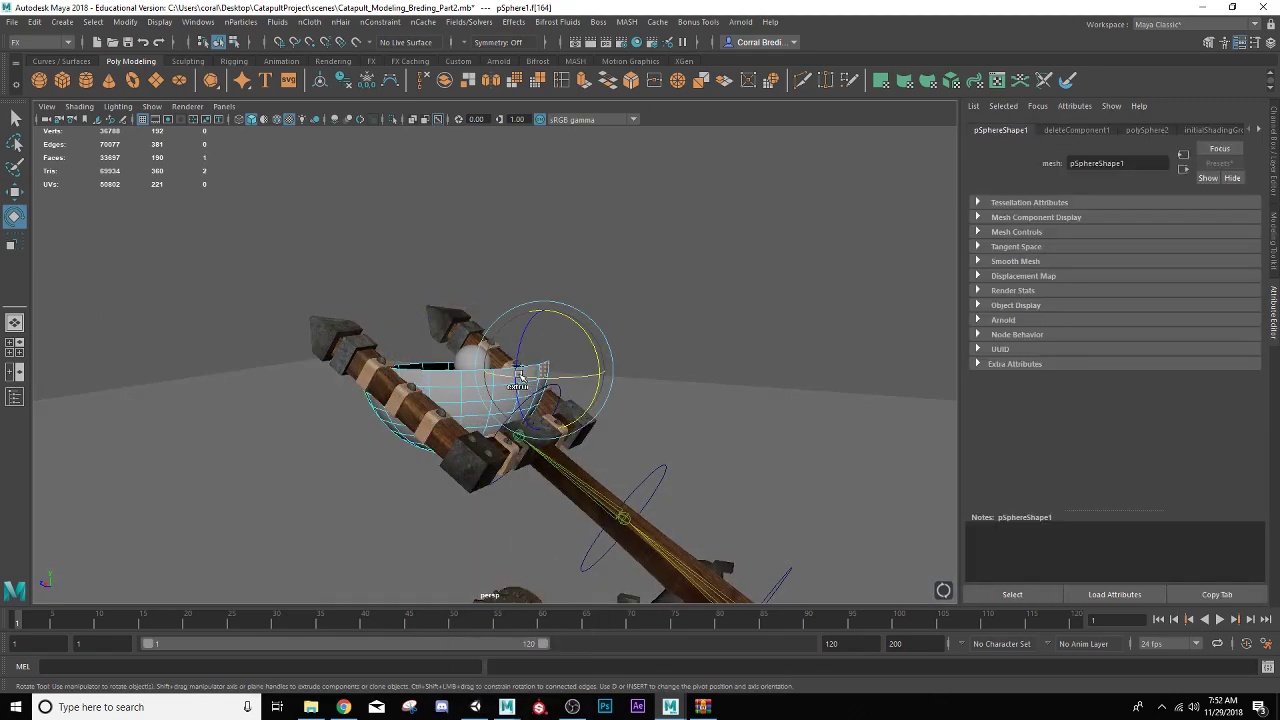
key(q)
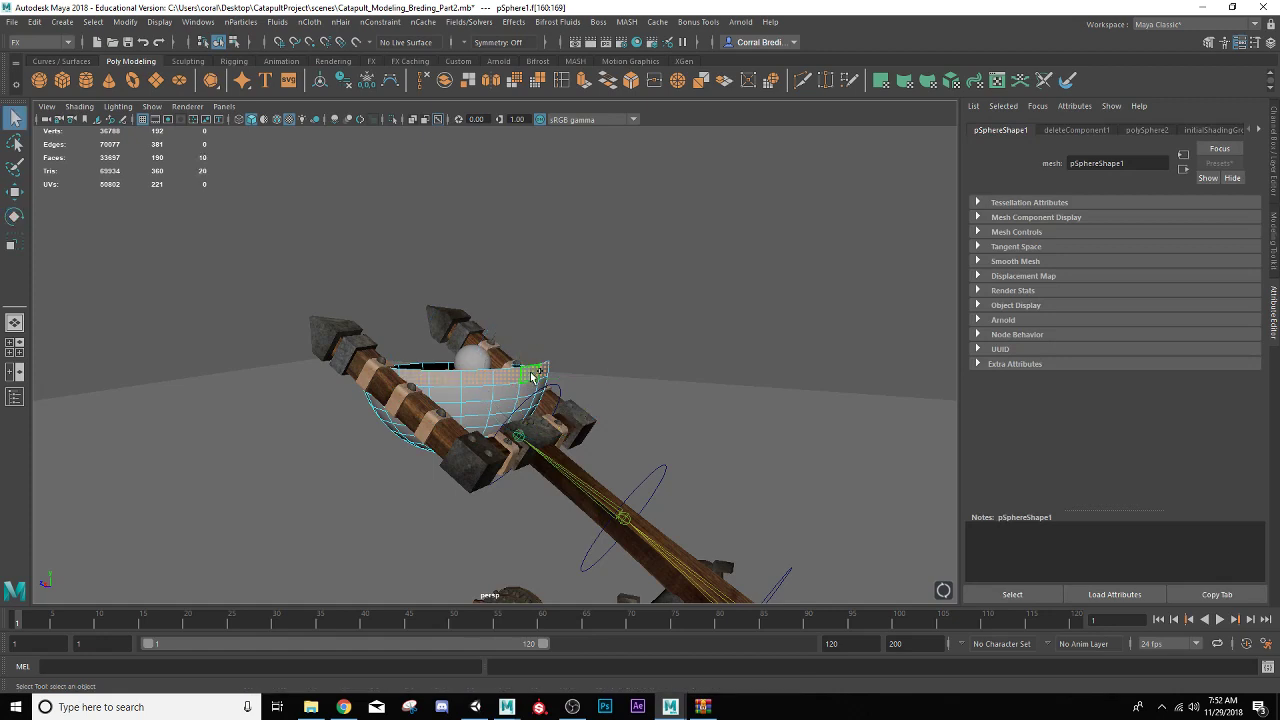
key(Delete)
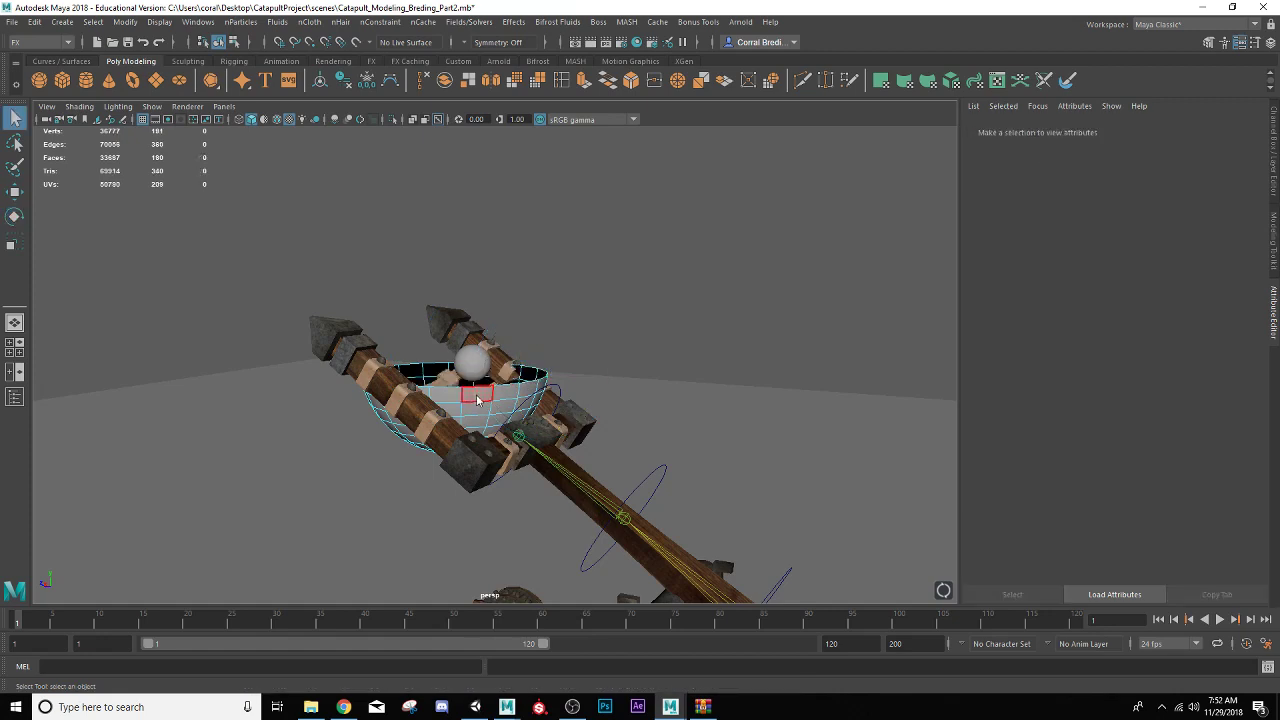
right_drag(474, 283, 531, 268)
- Tilt the bowl to match the arm's slope and move it into place between the prongs, around the fireball
key(w)
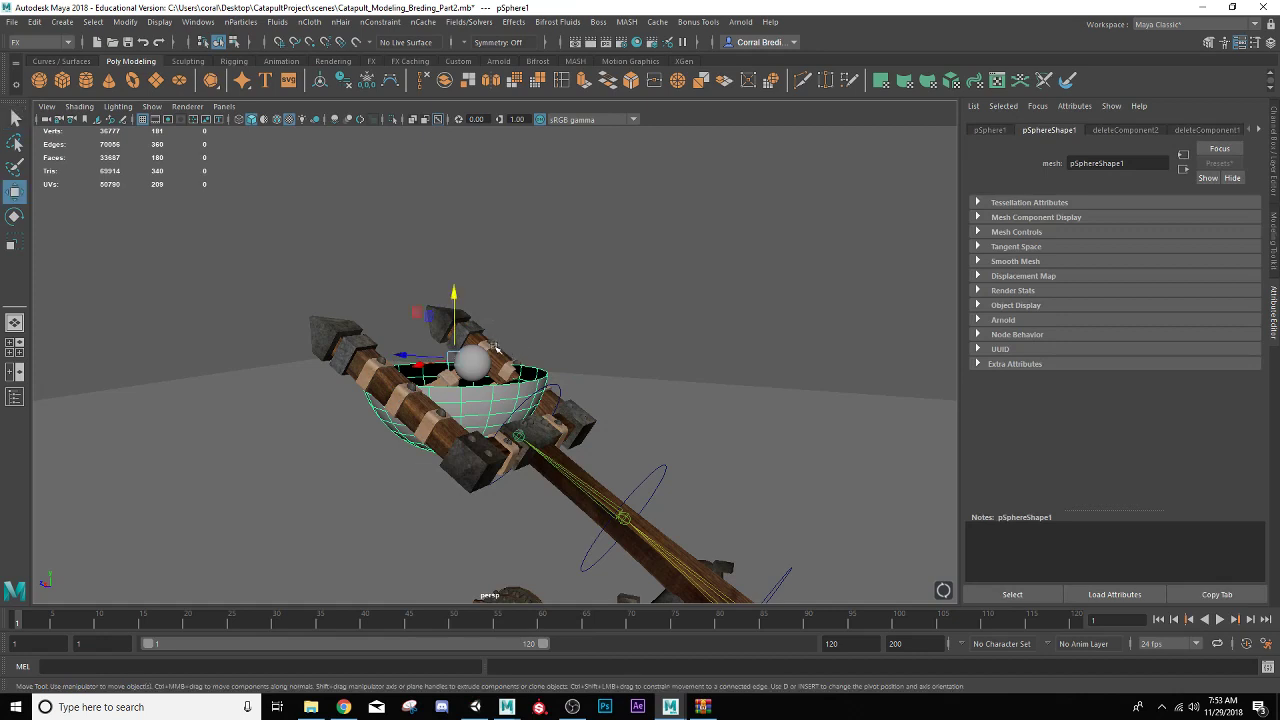
key(e)
drag(487, 301, 497, 333)
key(w)
drag(423, 350, 450, 332)
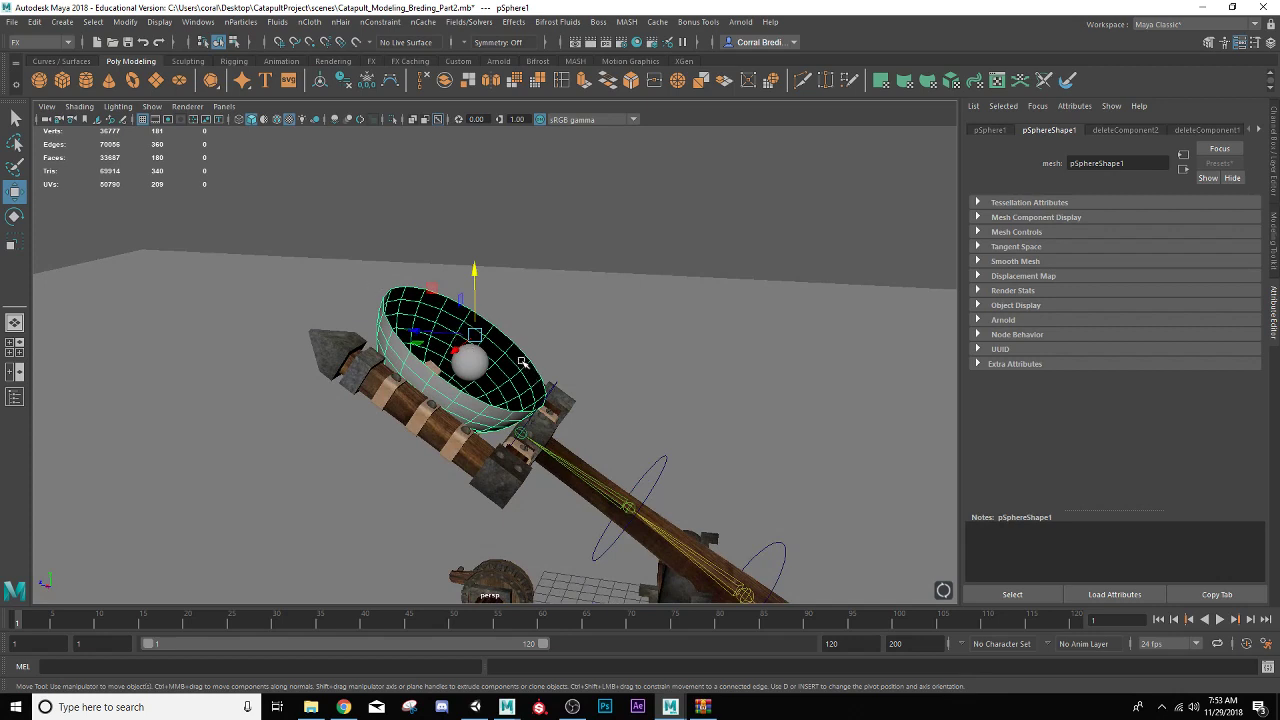
- Make the bowl an nCloth passive collider and set its solver display to Collision Thickness
click(318, 24)
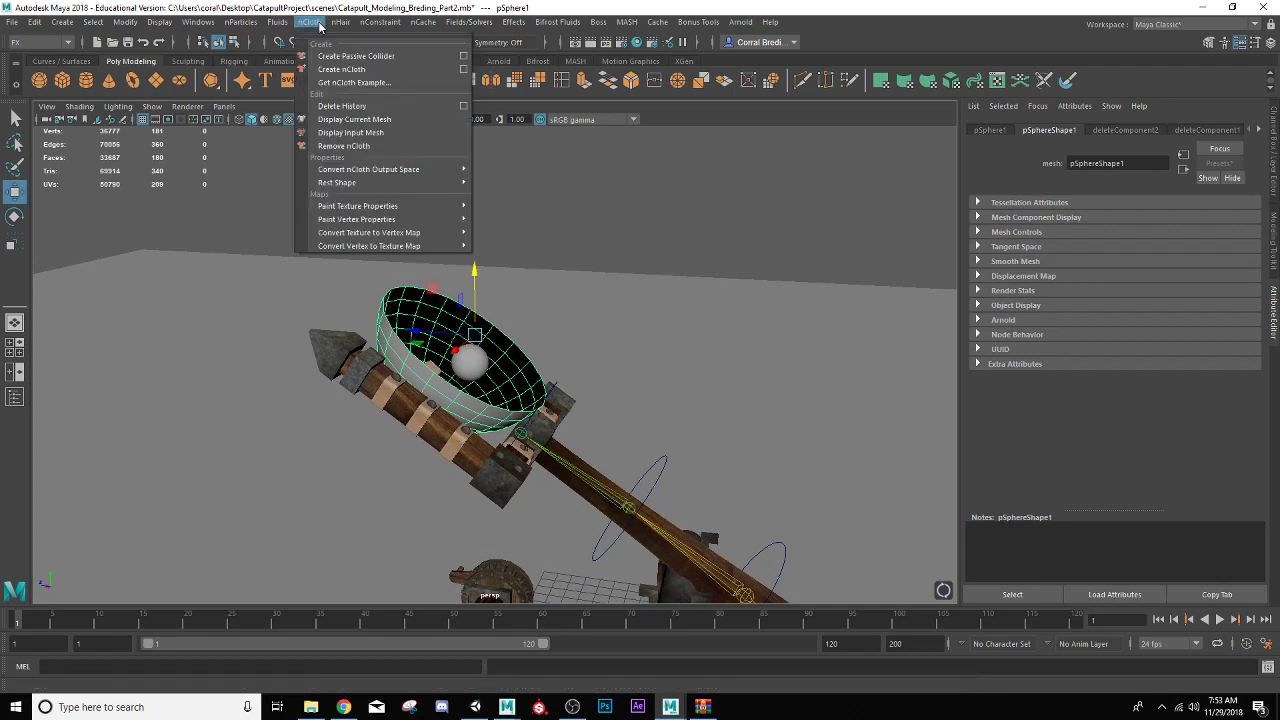
click(350, 57)
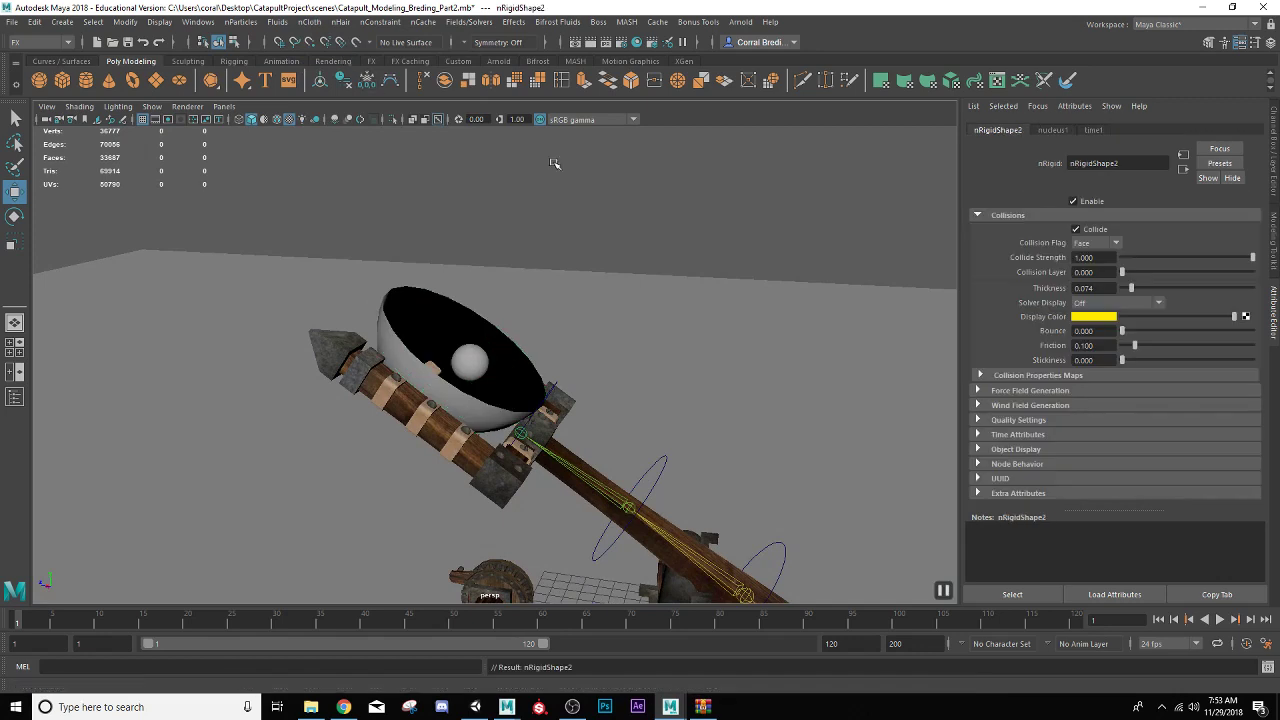
click(1090, 302)
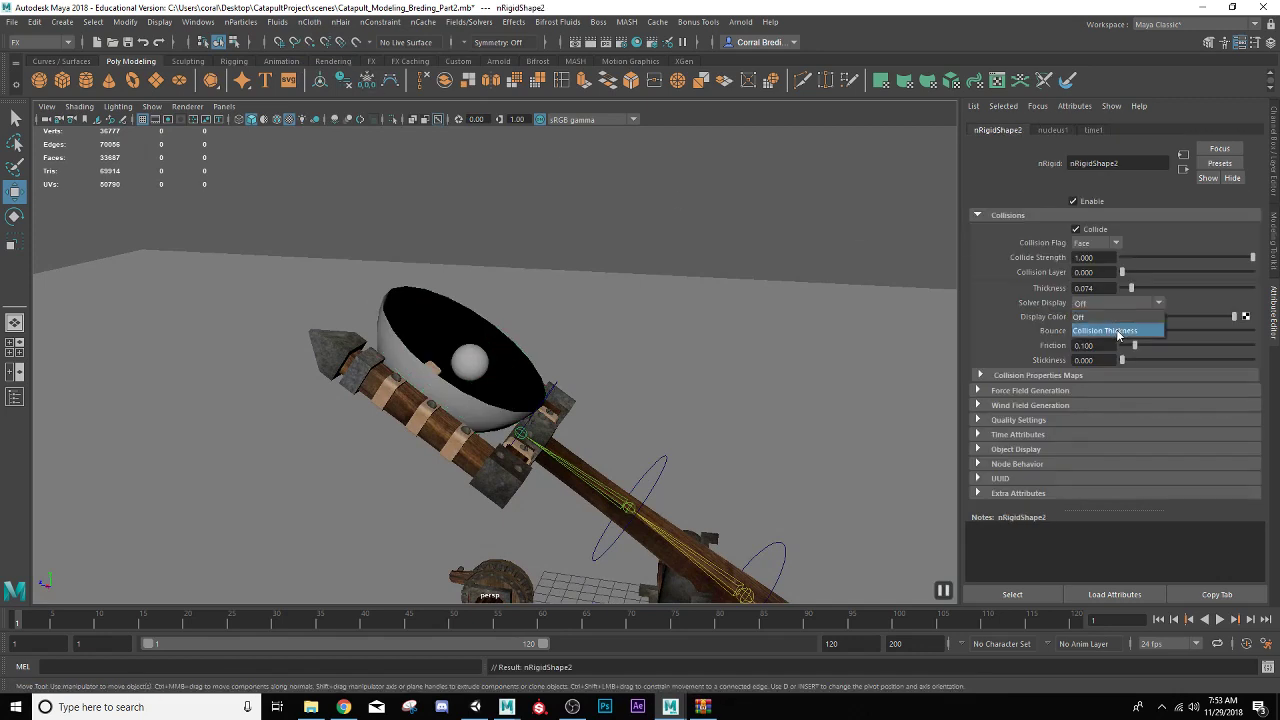
click(1117, 331)
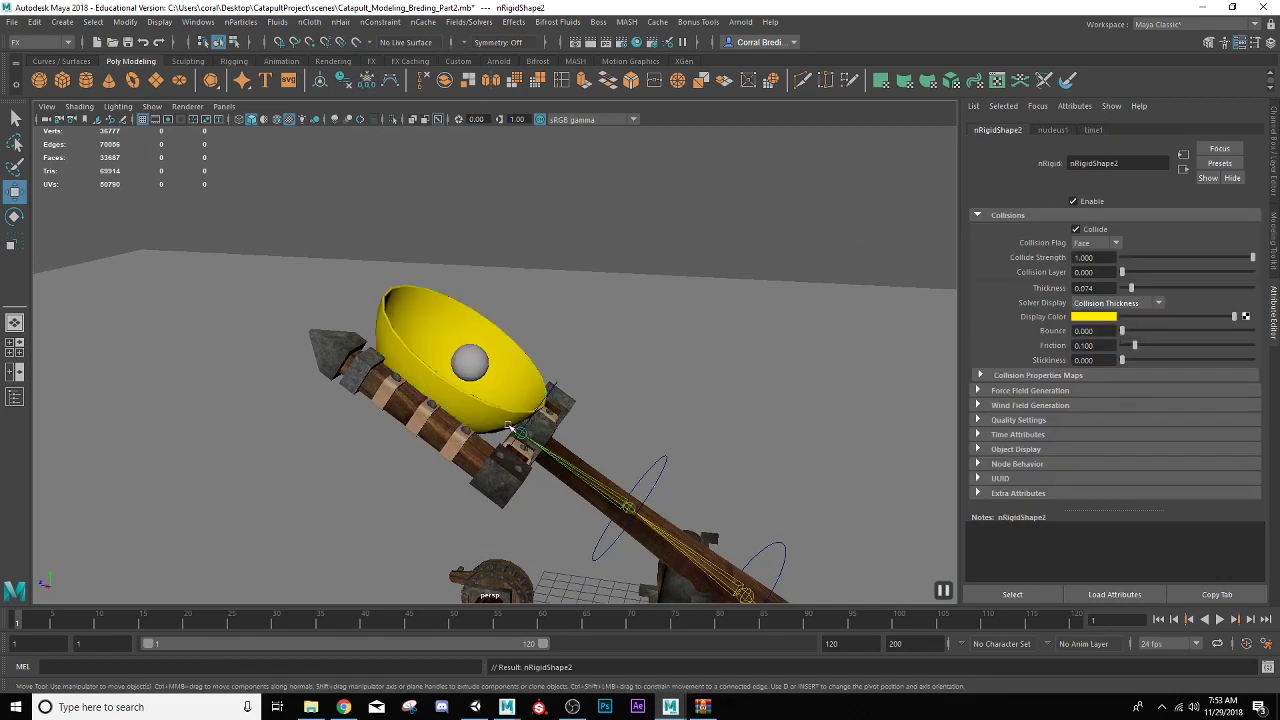
- Raise the bowl collider's thickness to about 0.459 and set its solver display to Off
scroll(436, 355, up, 3)
alt+drag(436, 355, 424, 390)
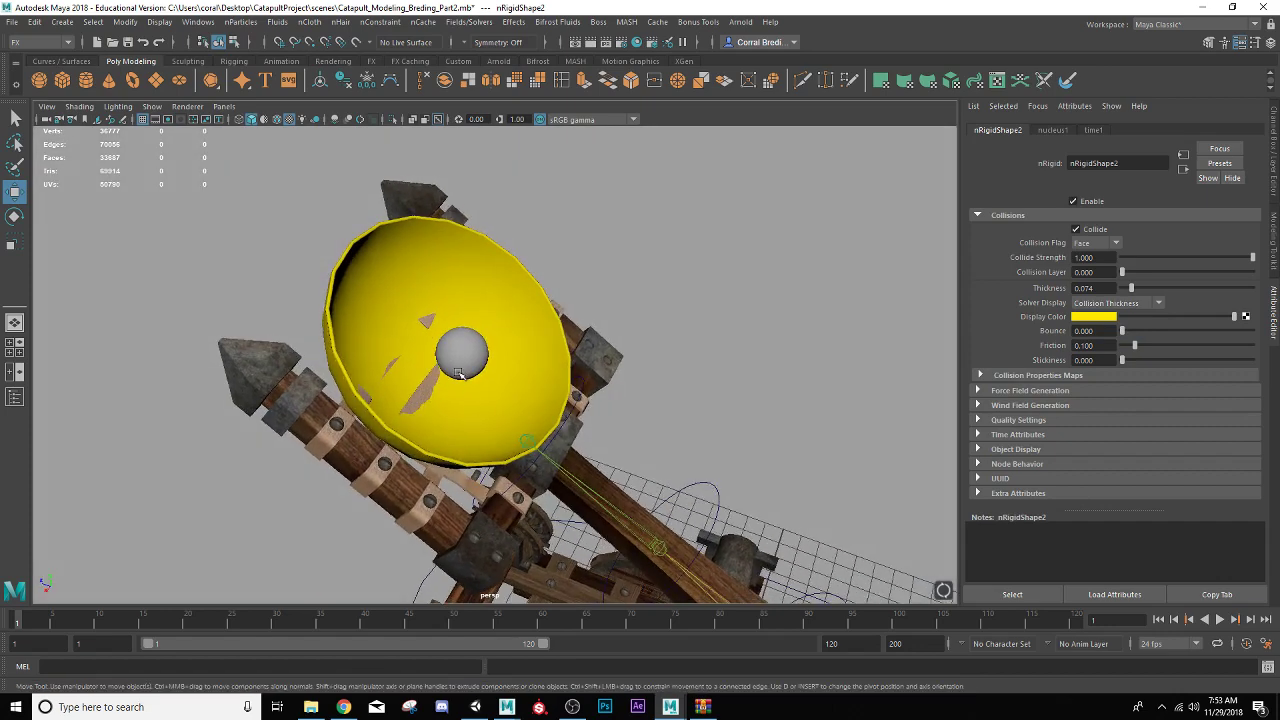
alt+drag(566, 415, 601, 364)
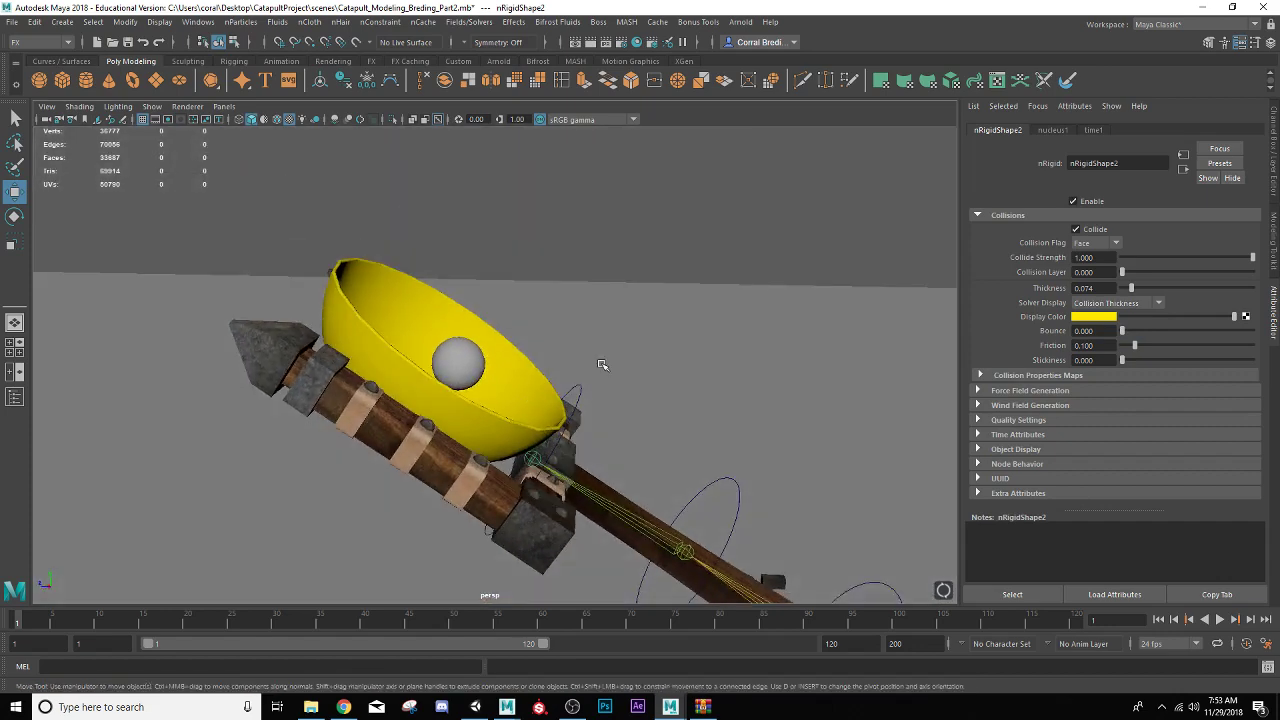
drag(1133, 288, 1182, 288)
alt+drag(661, 386, 531, 382)
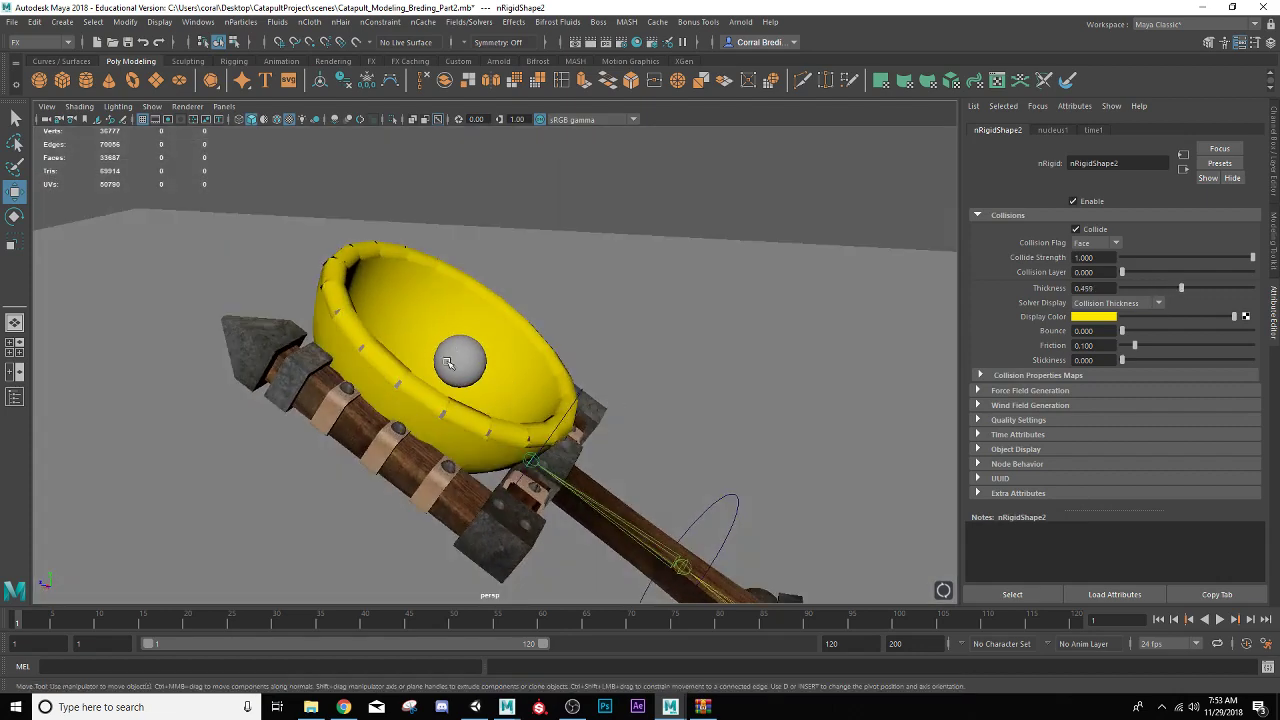
click(1158, 303)
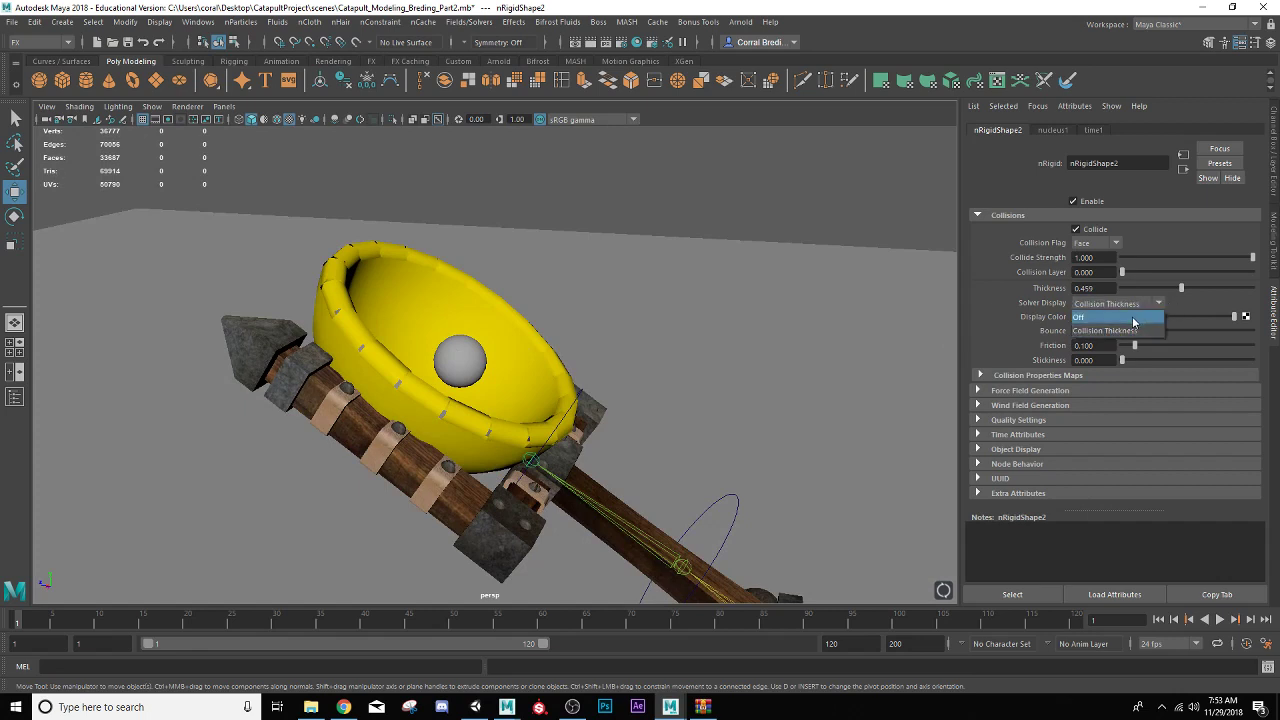
click(1110, 318)
- Parent the bowl to the Ctrl_Catapult_Spine3 control curve at the base of the prongs
click(463, 440)
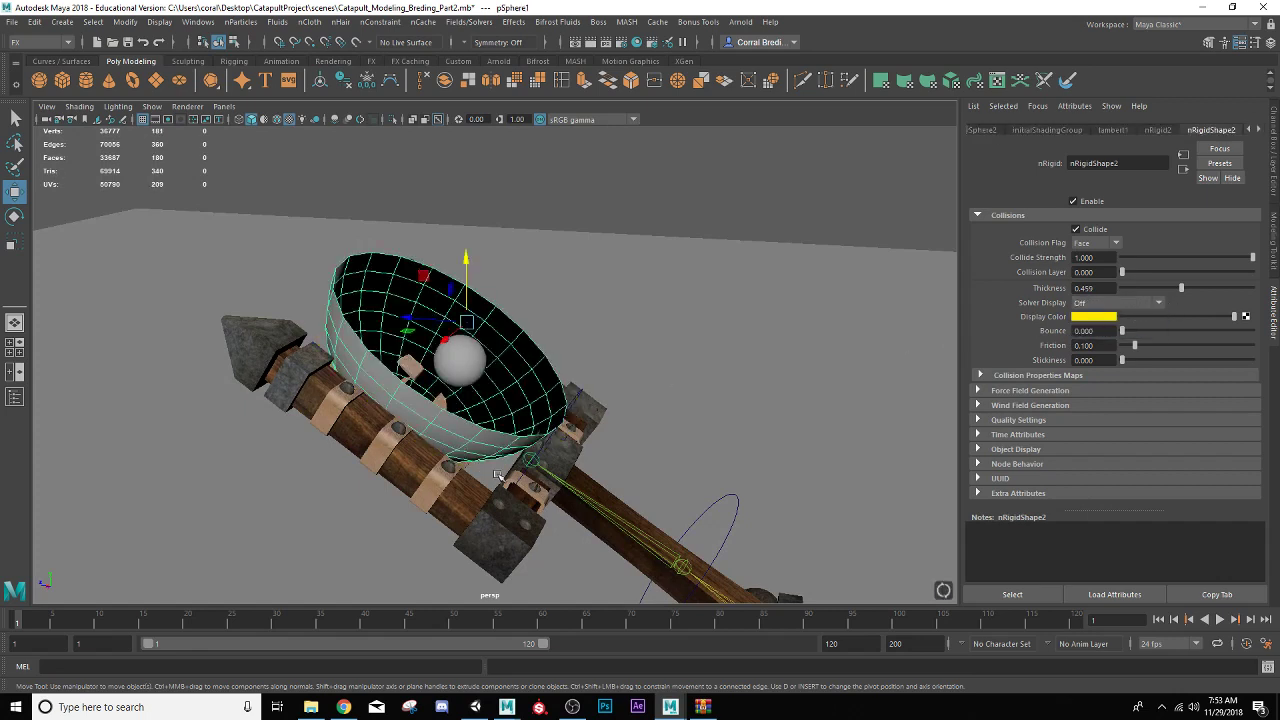
alt+drag(519, 471, 495, 448)
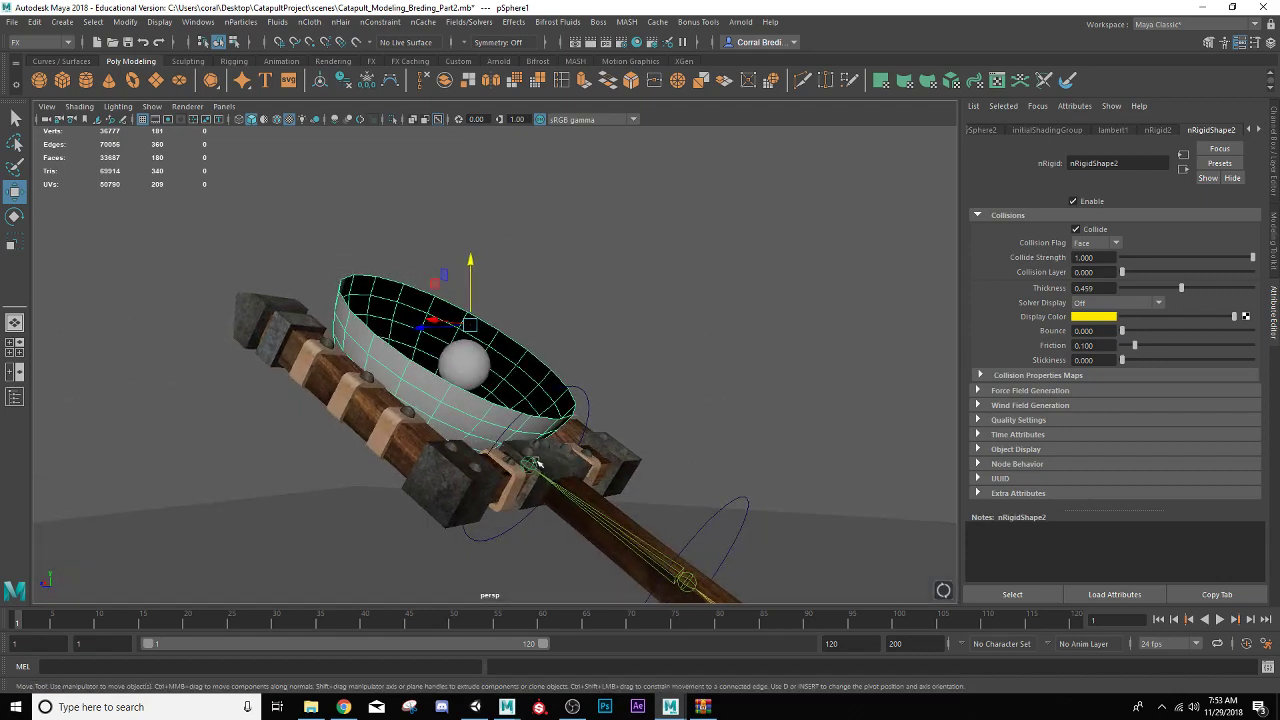
click(585, 388)
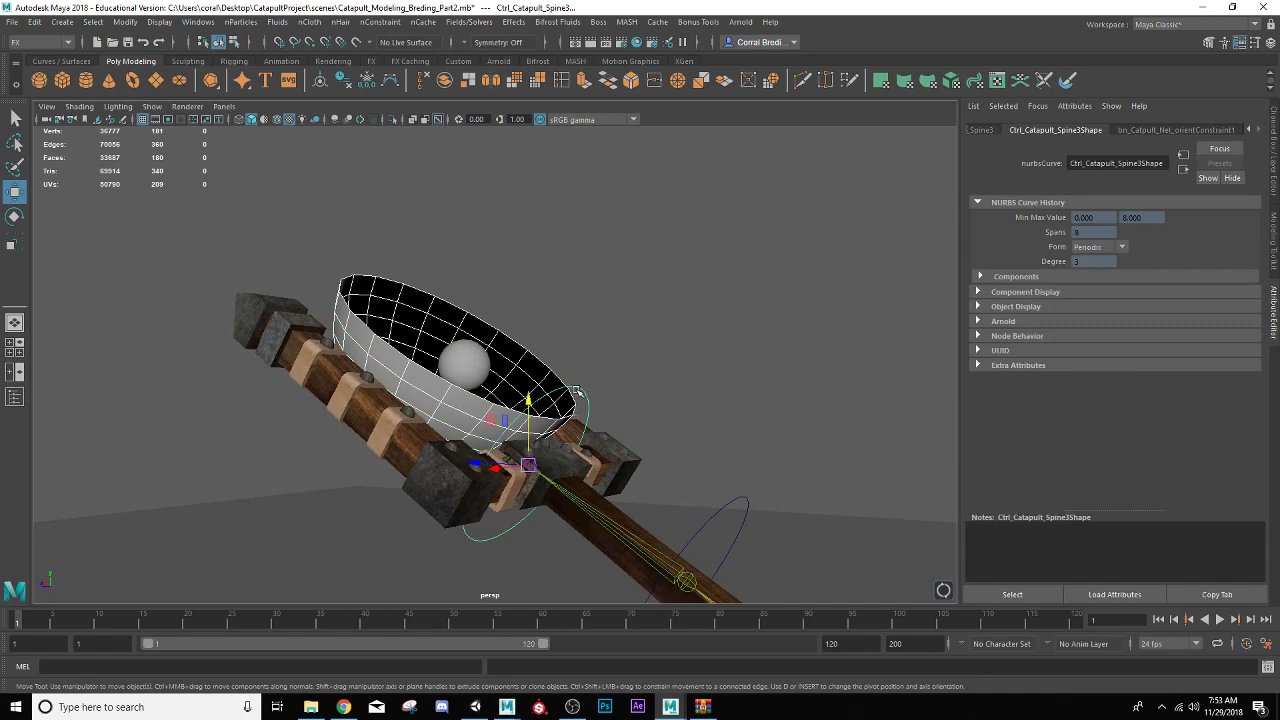
key(p)
click(578, 390)
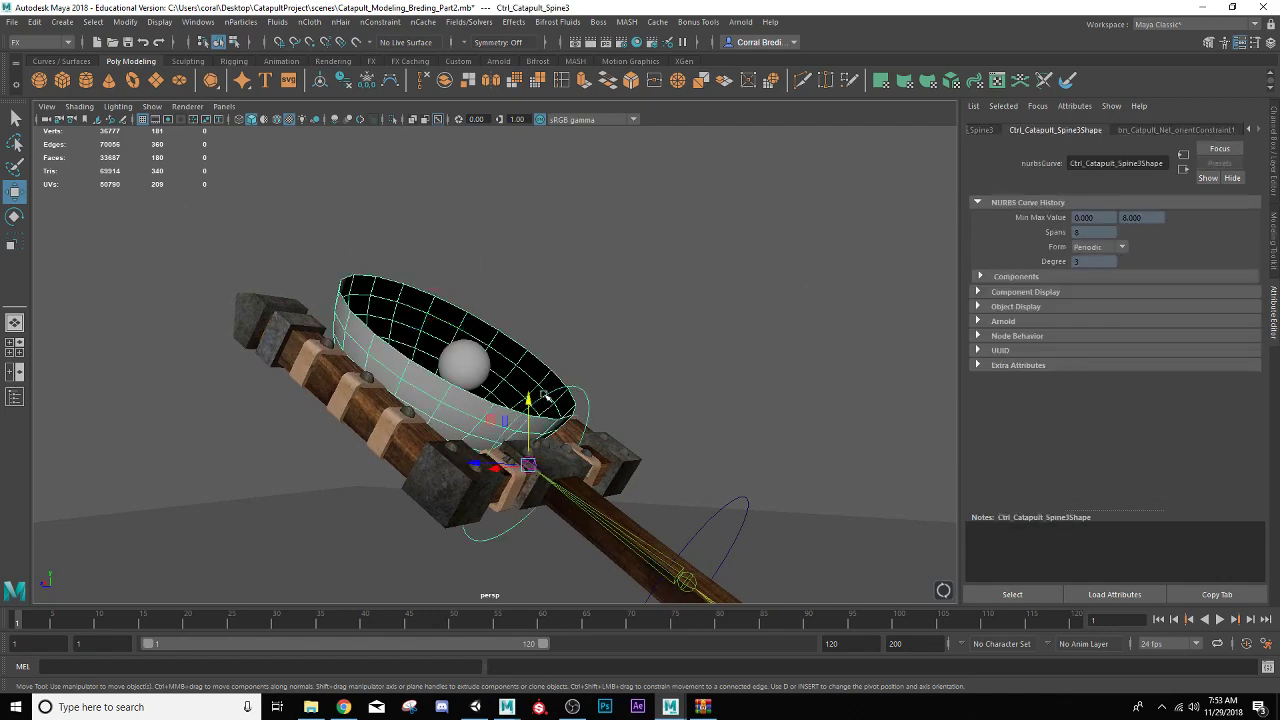
- Test-rotate the Ctrl_Catapult_Spine3 control with the attached bowl, undo the rotation, and clear the selection
key(e)
drag(540, 420, 565, 432)
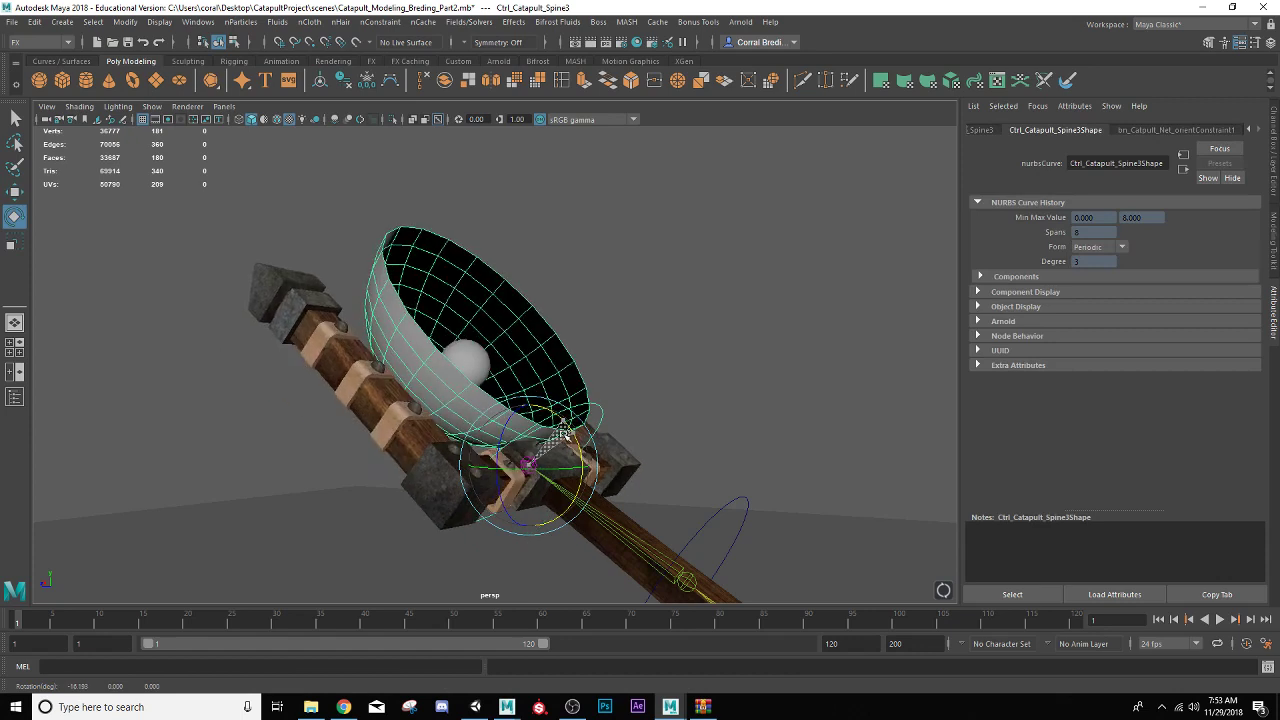
key(ctrl+z)
click(622, 355)
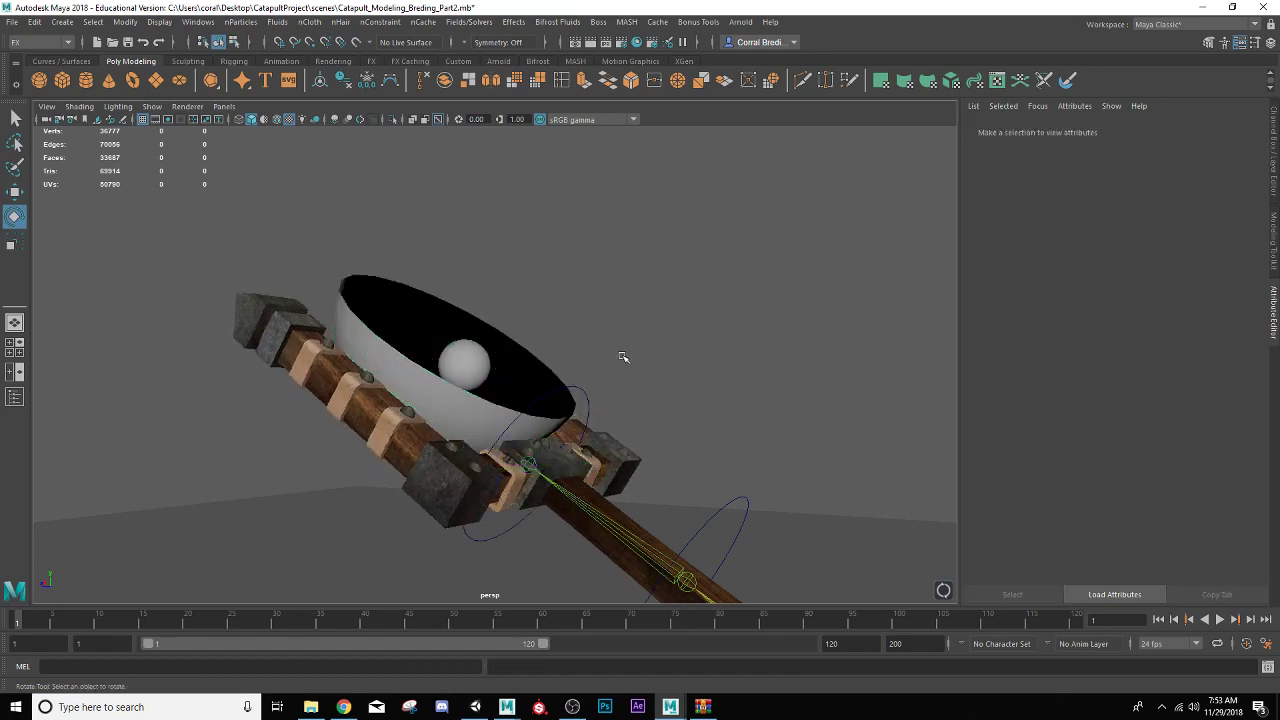
- Play the launch animation with the whole catapult in view, stop it, and return to frame 1
scroll(624, 368, down, 4)
alt+middle_drag(757, 523, 699, 490)
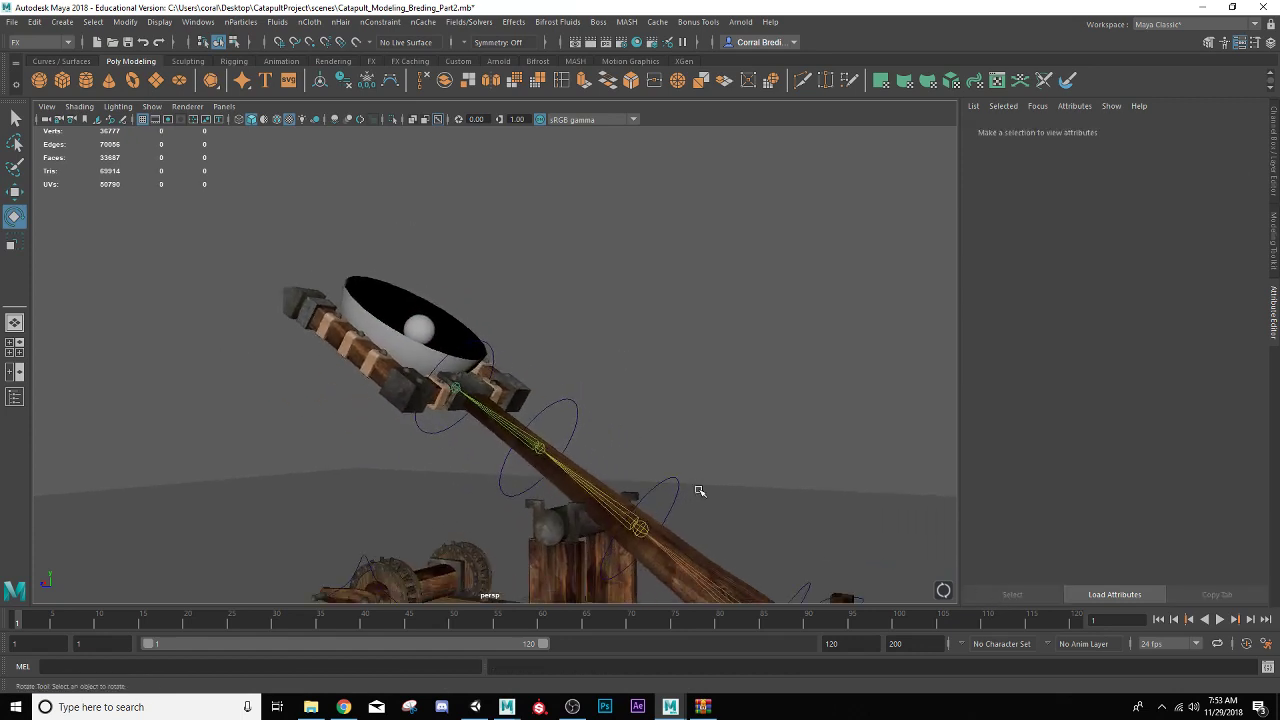
alt+right_drag(737, 449, 435, 377)
alt+middle_drag(436, 377, 354, 349)
alt+drag(354, 349, 450, 375)
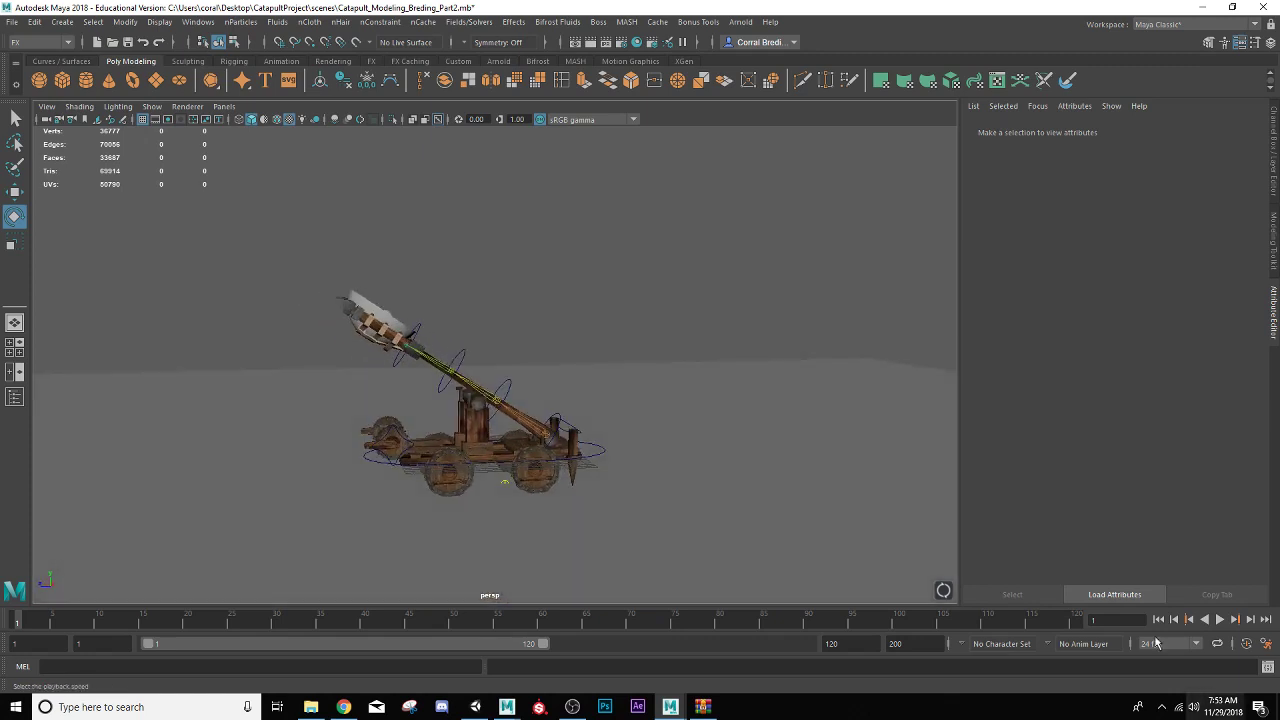
click(1218, 620)
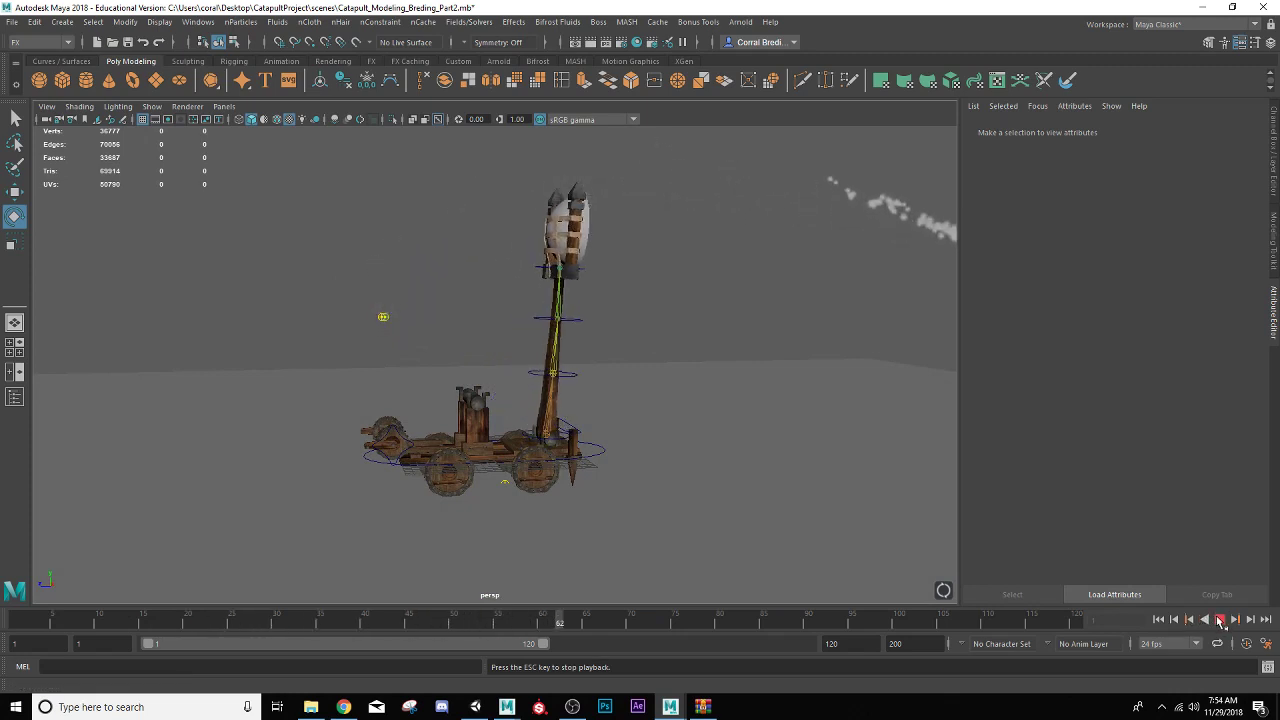
click(1219, 620)
click(1158, 619)
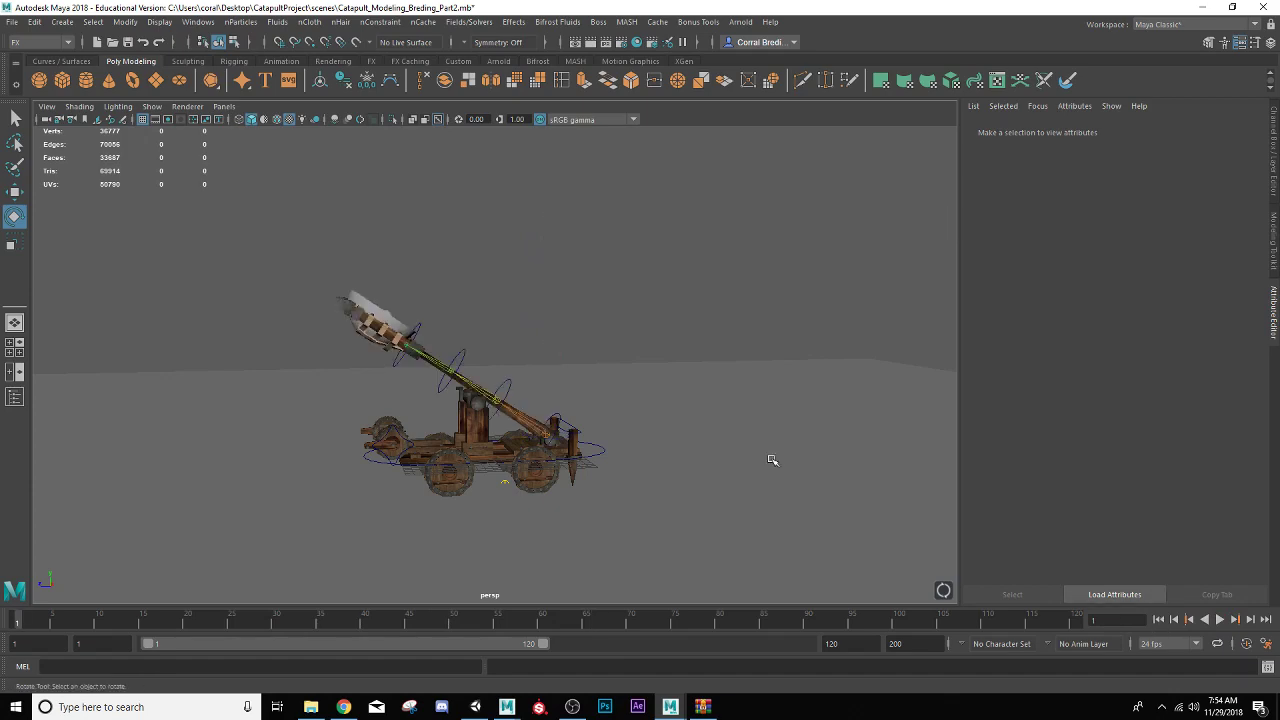
- Rename the bowl mesh as cup_colider
alt+drag(622, 384, 514, 394)
alt+middle_drag(514, 394, 800, 431)
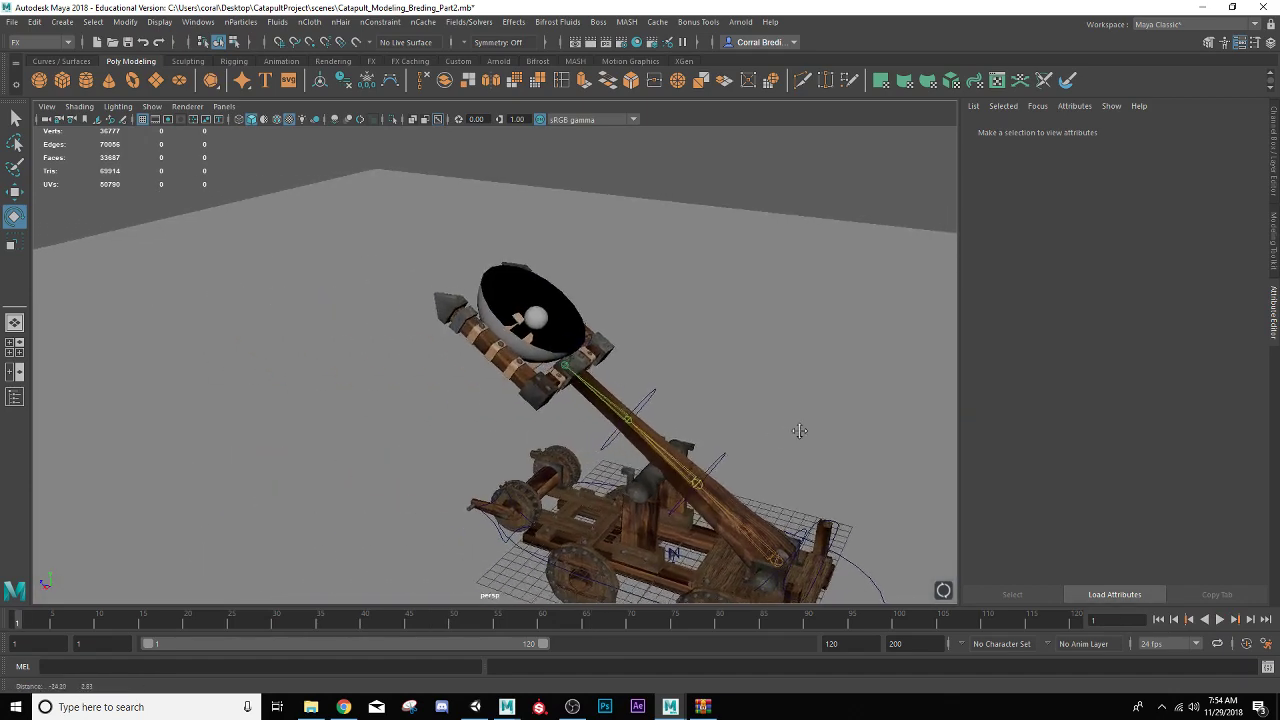
scroll(586, 331, up, 5)
click(605, 273)
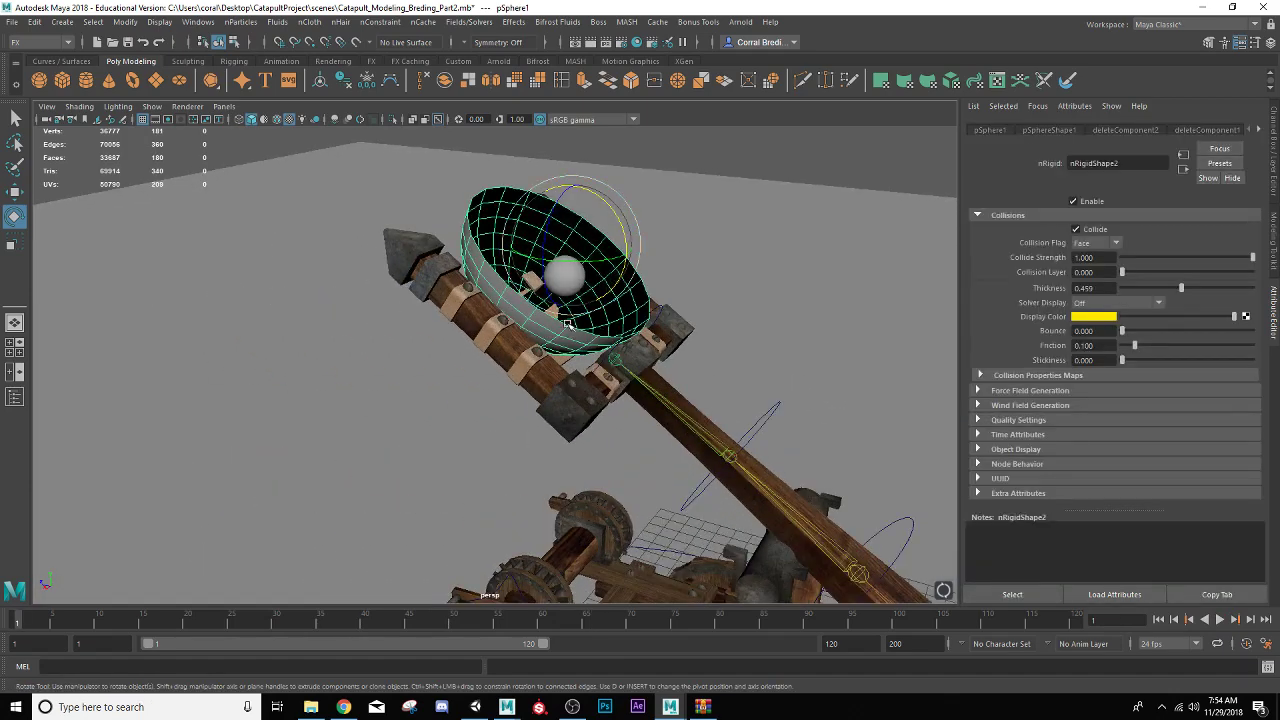
click(1275, 148)
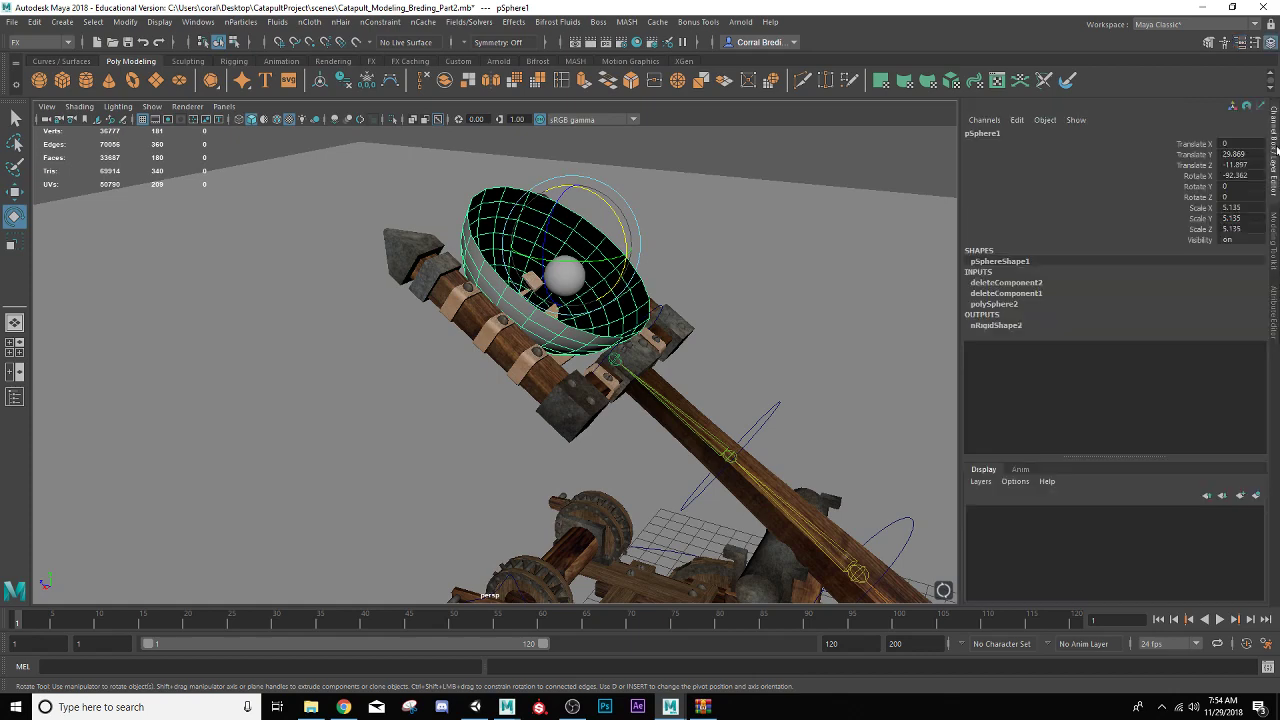
alt+drag(505, 280, 340, 328)
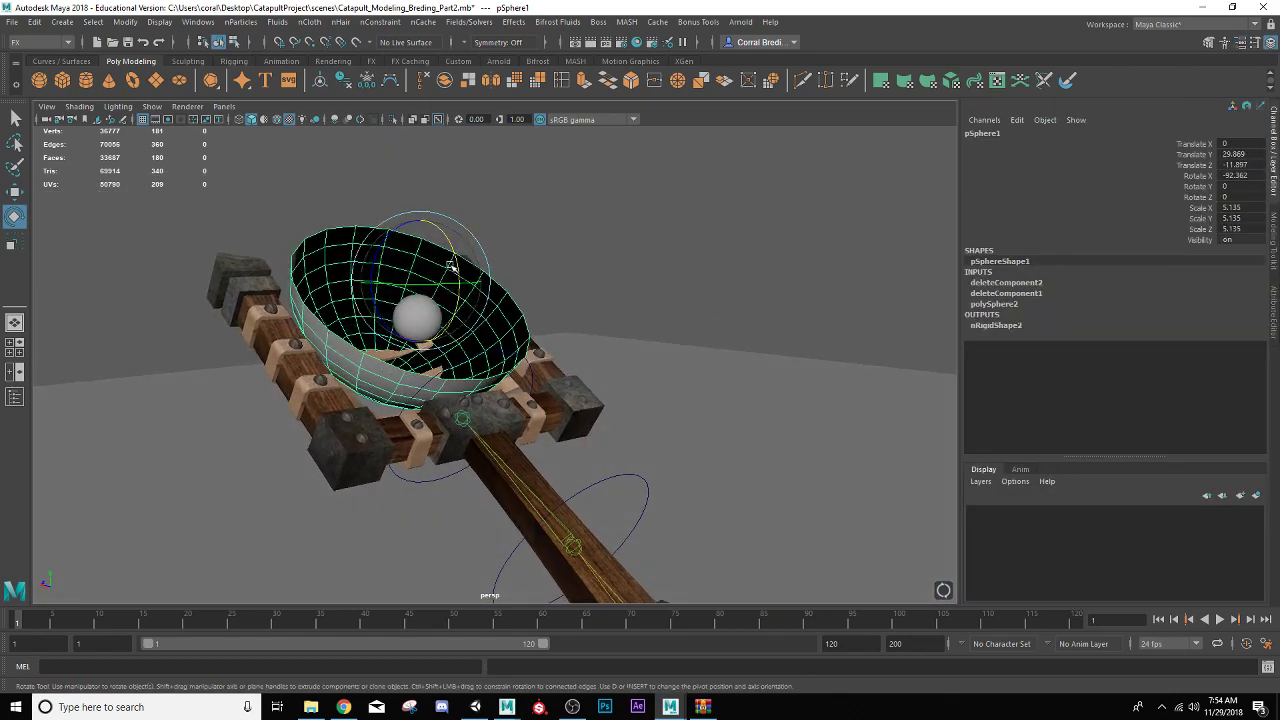
double_click(986, 136)
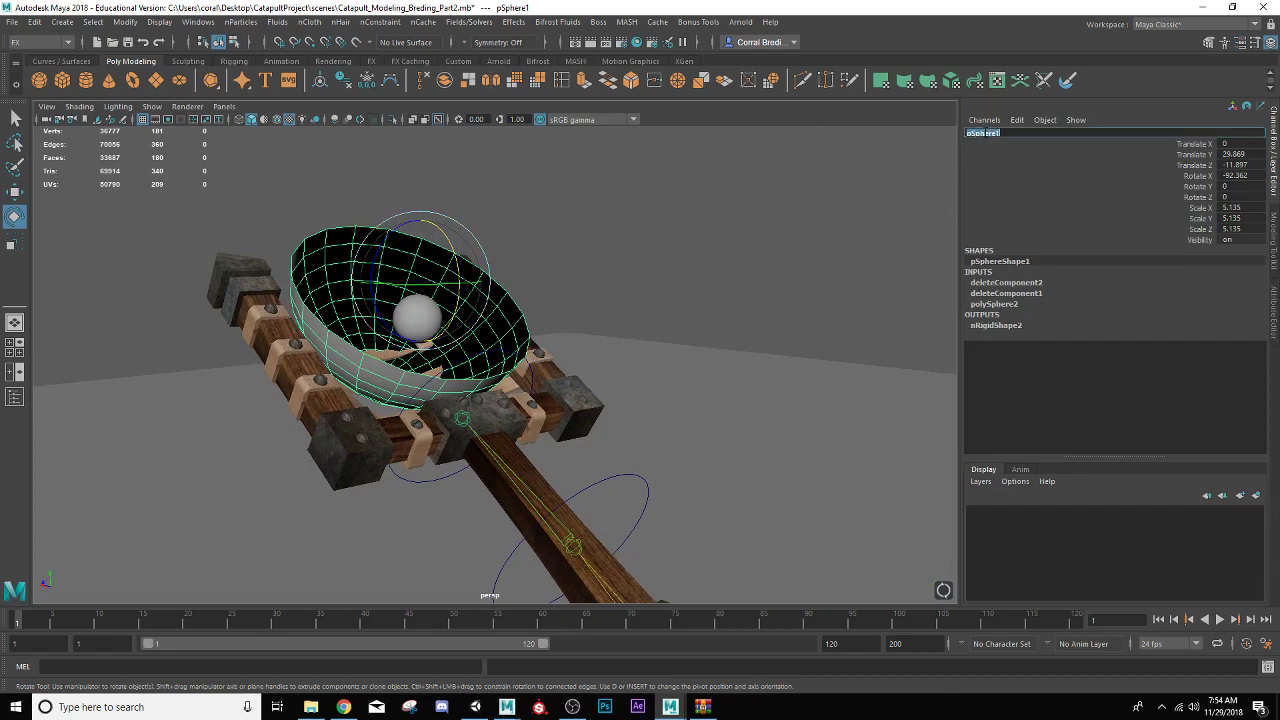
text(cup_colider)
key(Return)
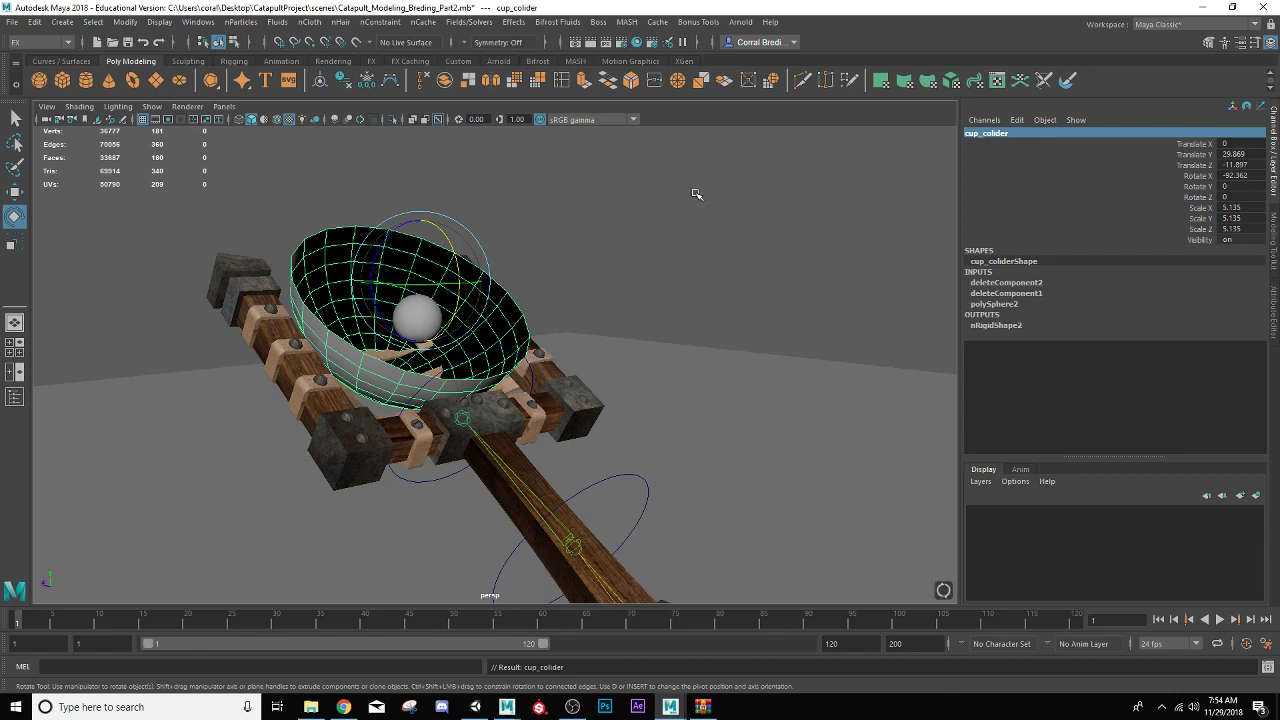
- Freeze the cup_colider mesh's transformations, turn its visibility off, and clear the selection
click(366, 81)
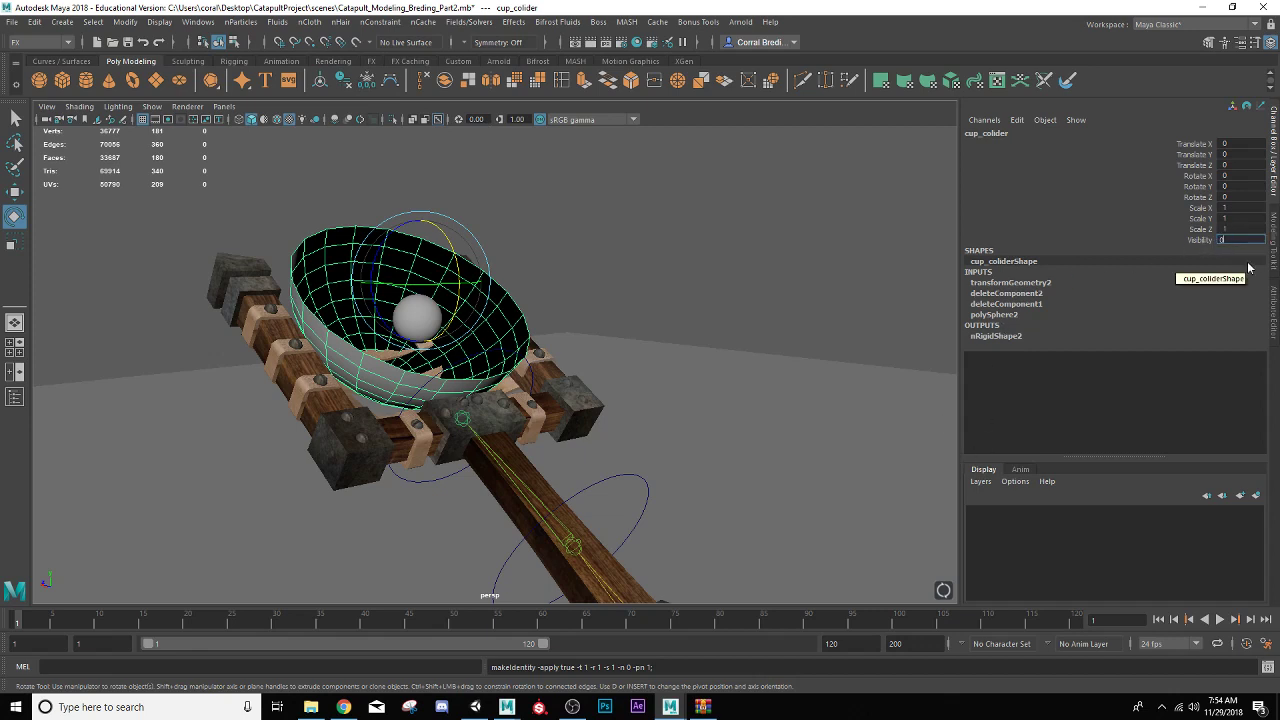
key(Return)
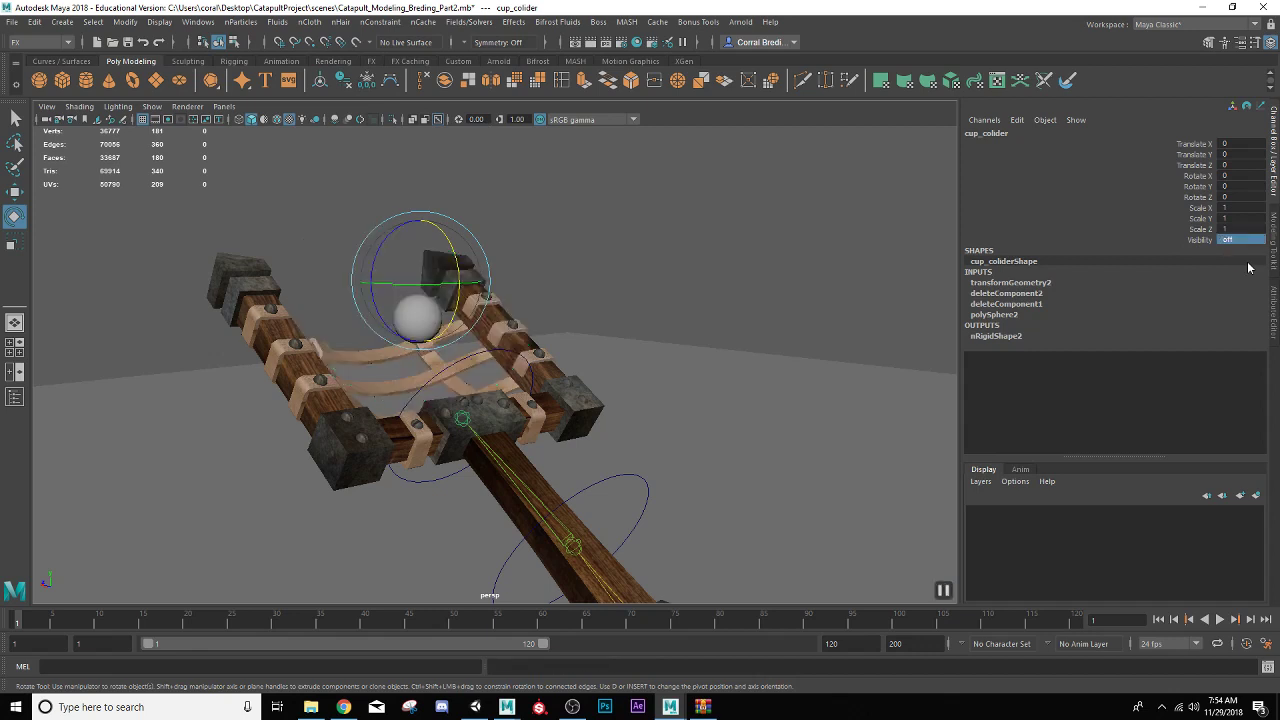
click(690, 267)
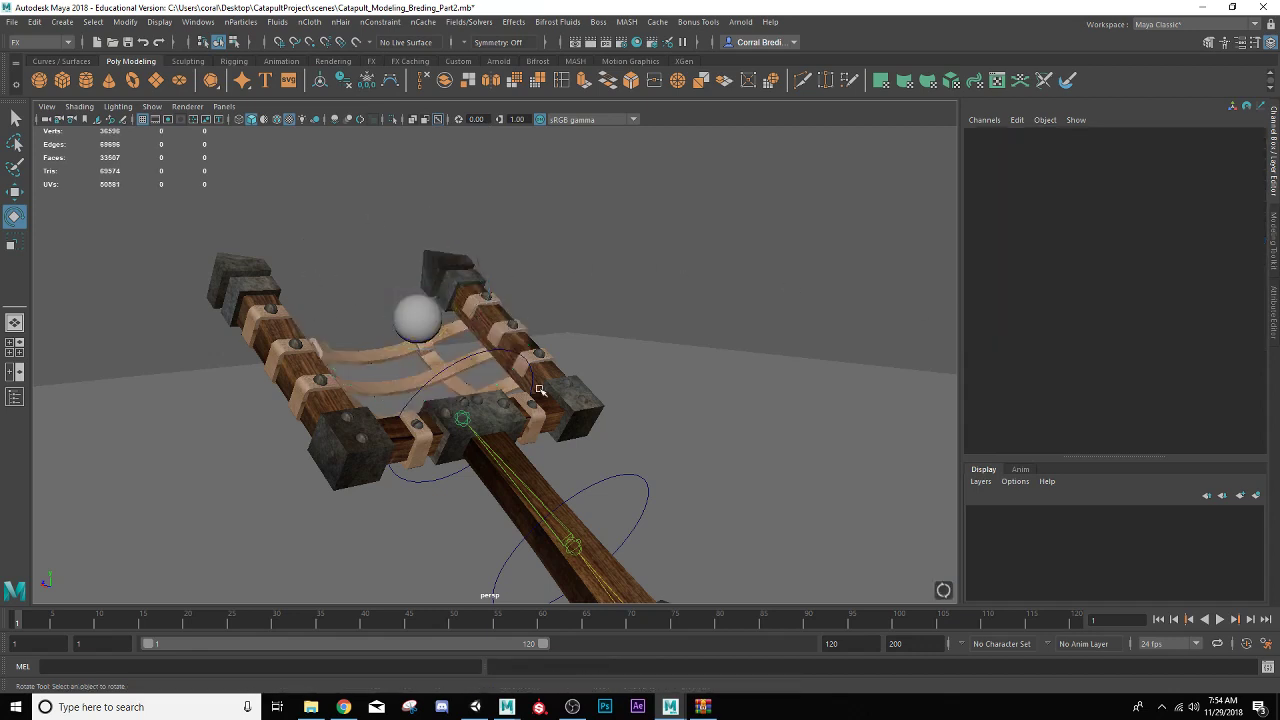
- Play the simulation with the collider bowl hidden to check the fireball's launch, and stop playback
click(1220, 620)
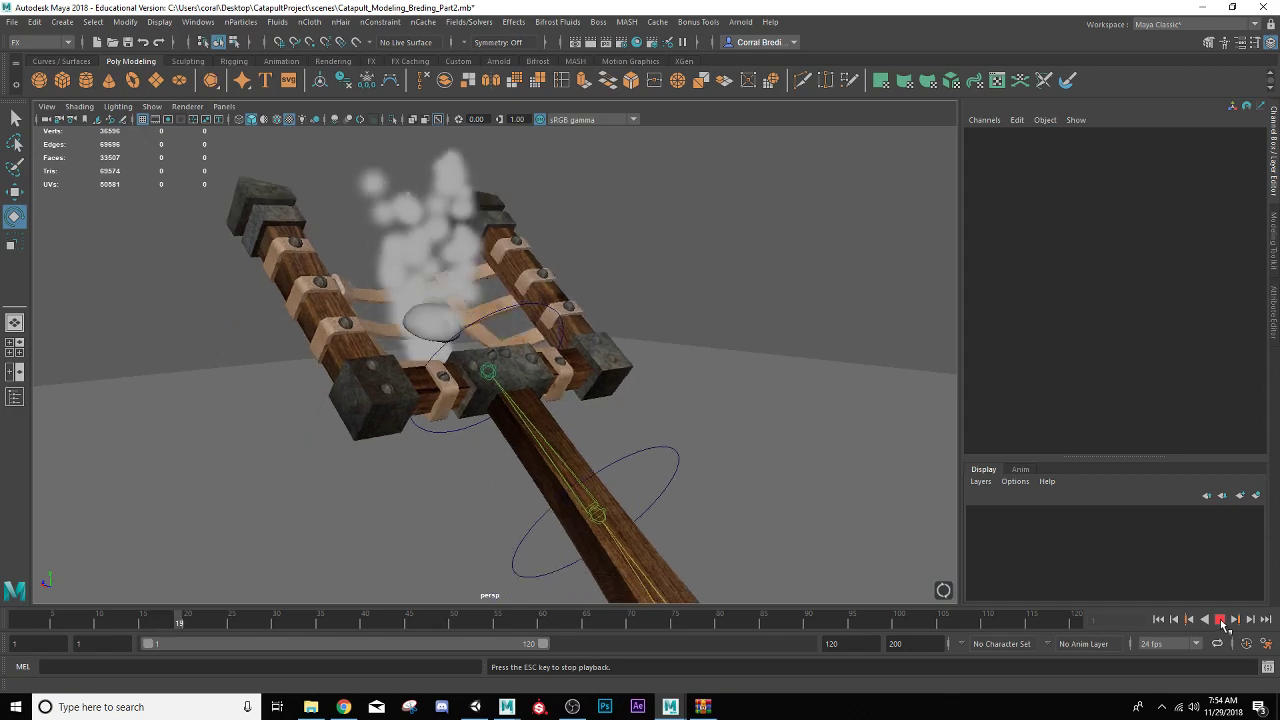
click(1220, 620)
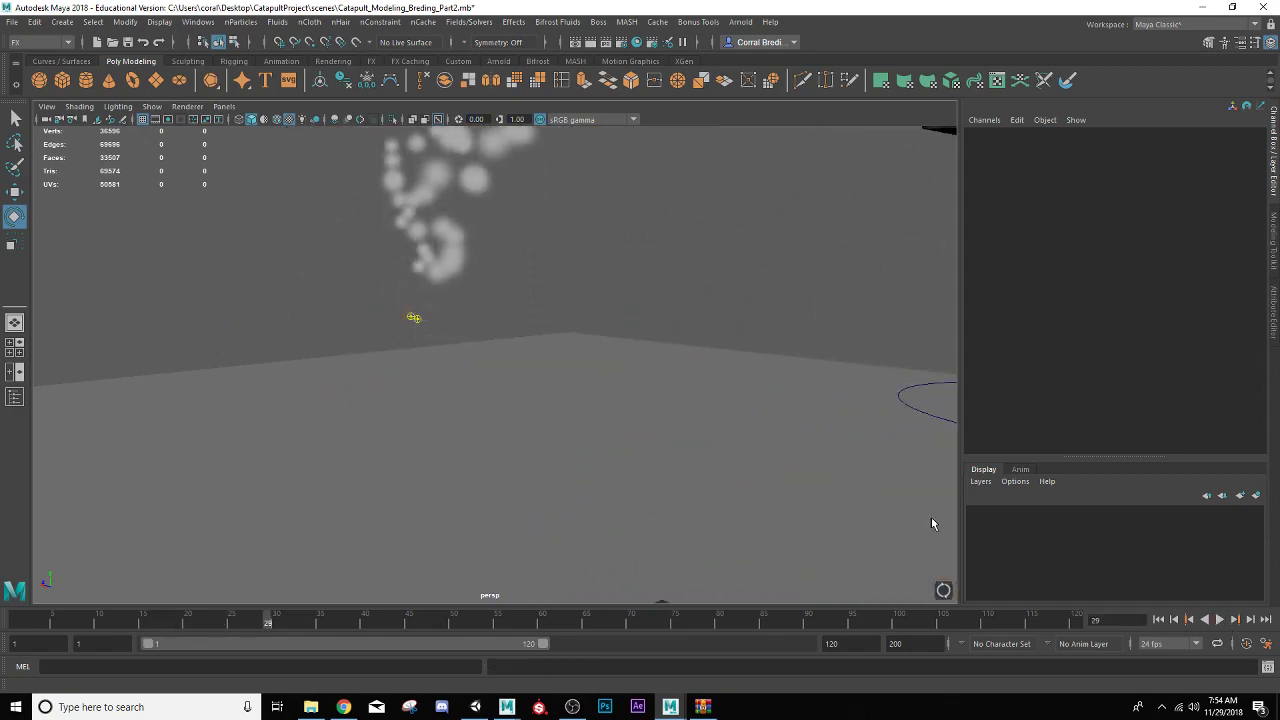
- Run the launch simulation to frame 72 and render that frame with both the catapult and the flying fireball in view
scroll(657, 465, down, 5)
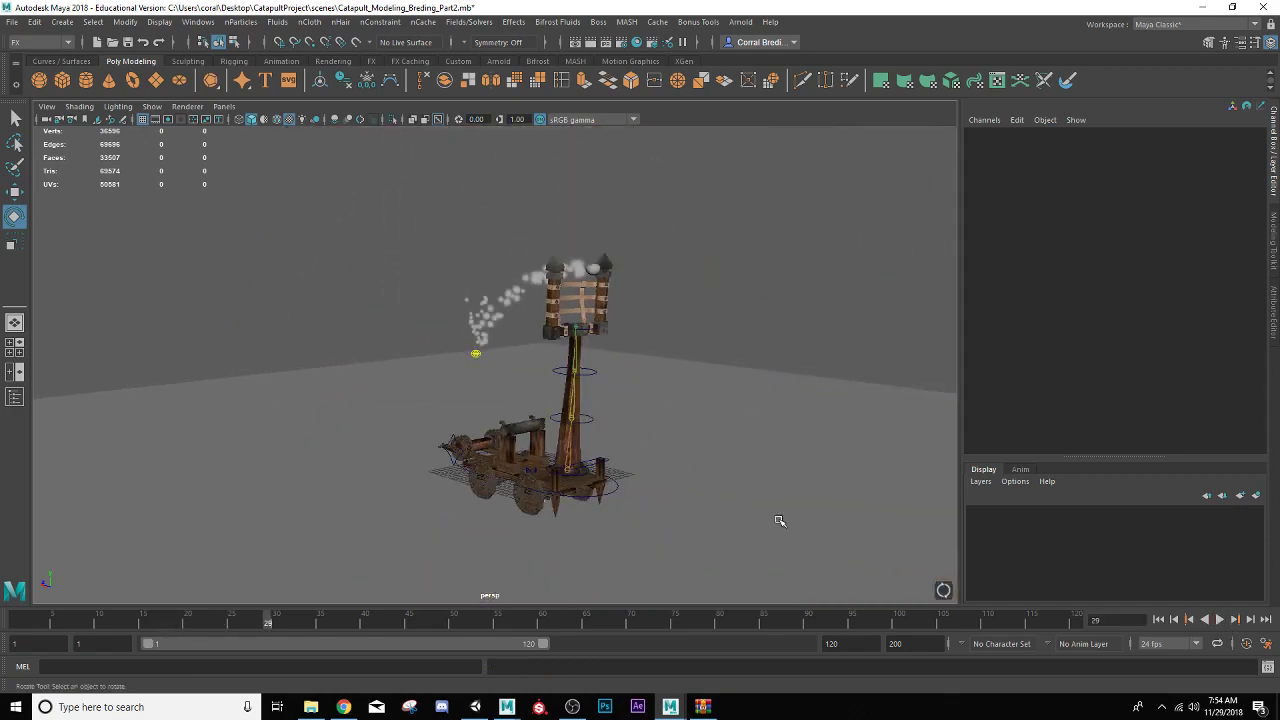
click(1220, 620)
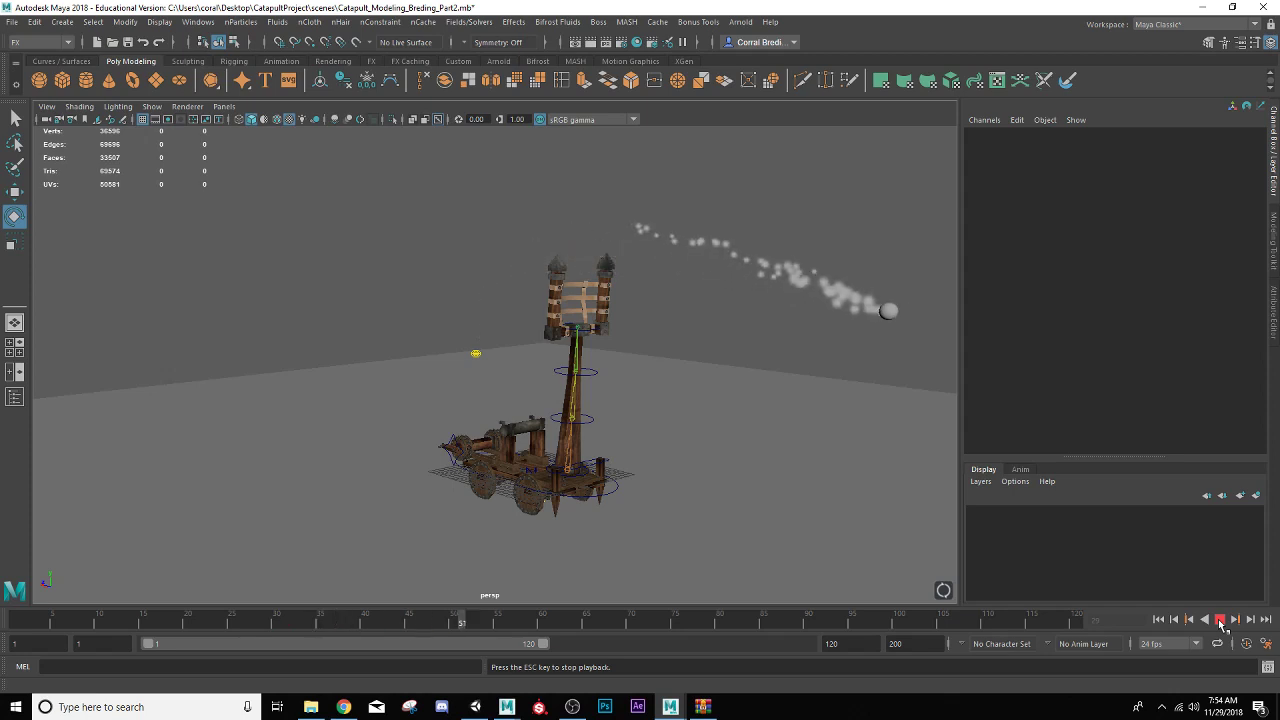
click(1220, 620)
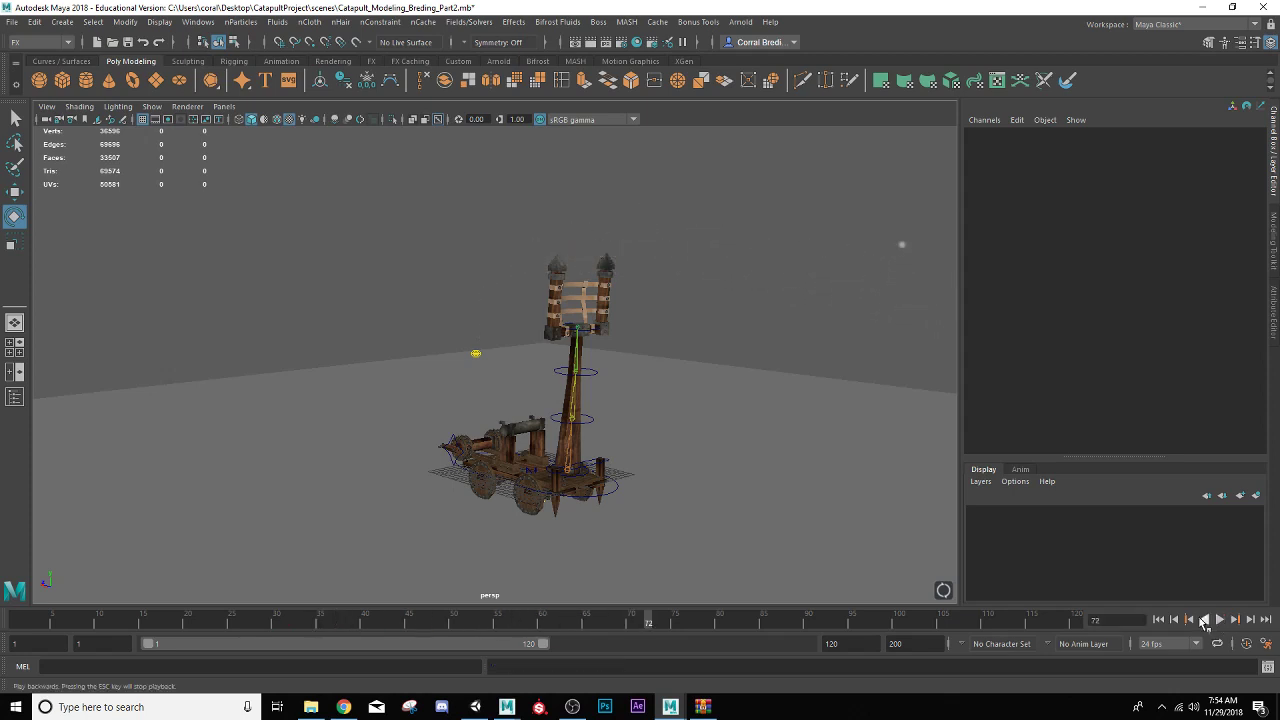
alt+drag(651, 397, 436, 308)
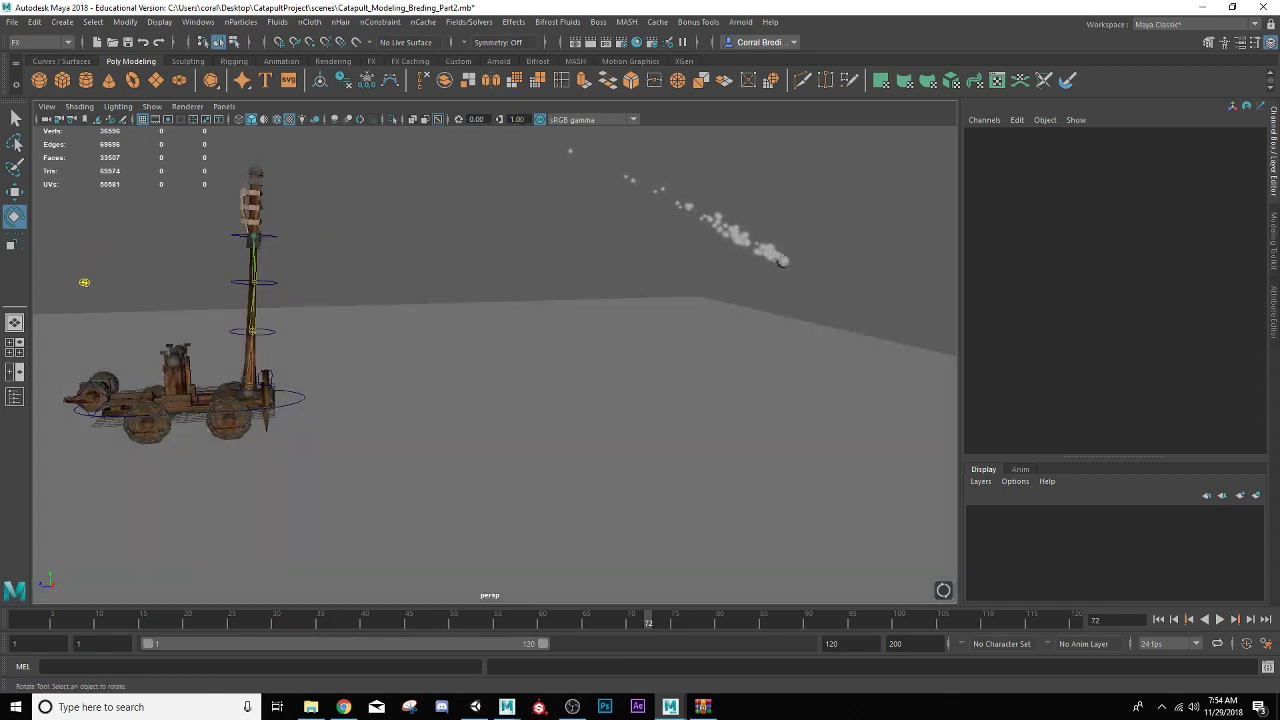
click(586, 41)
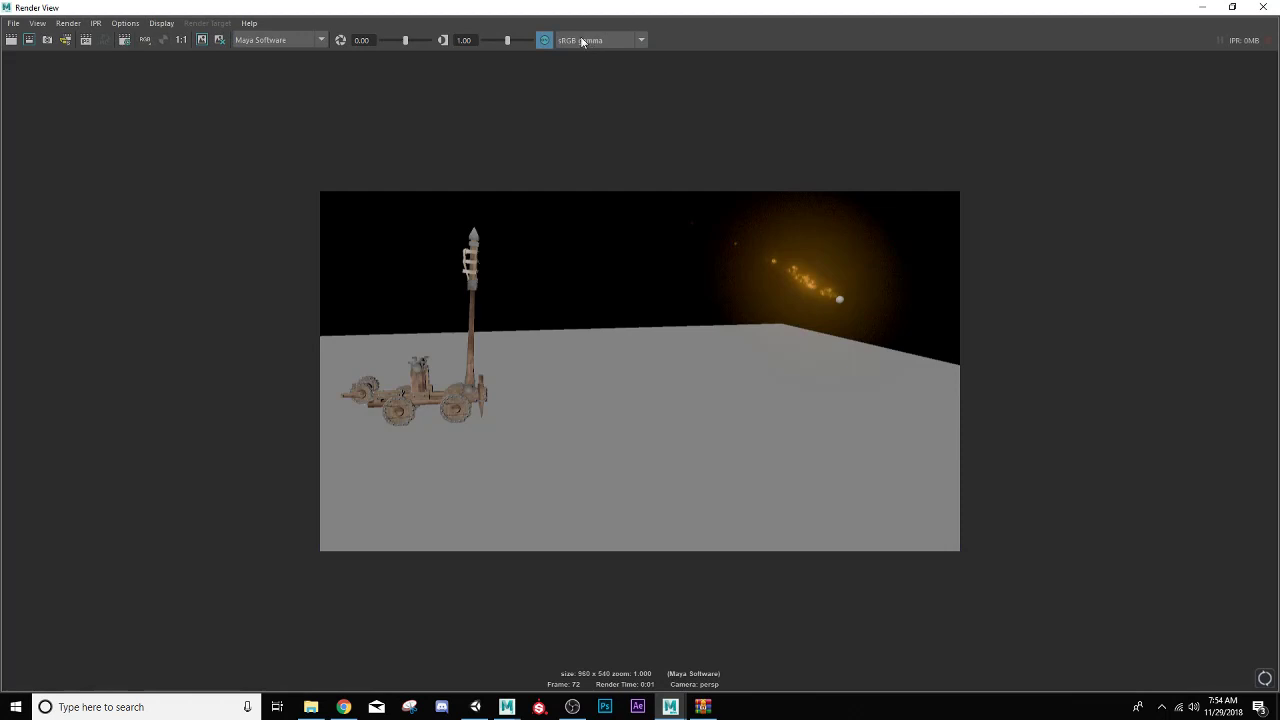
click(1262, 7)
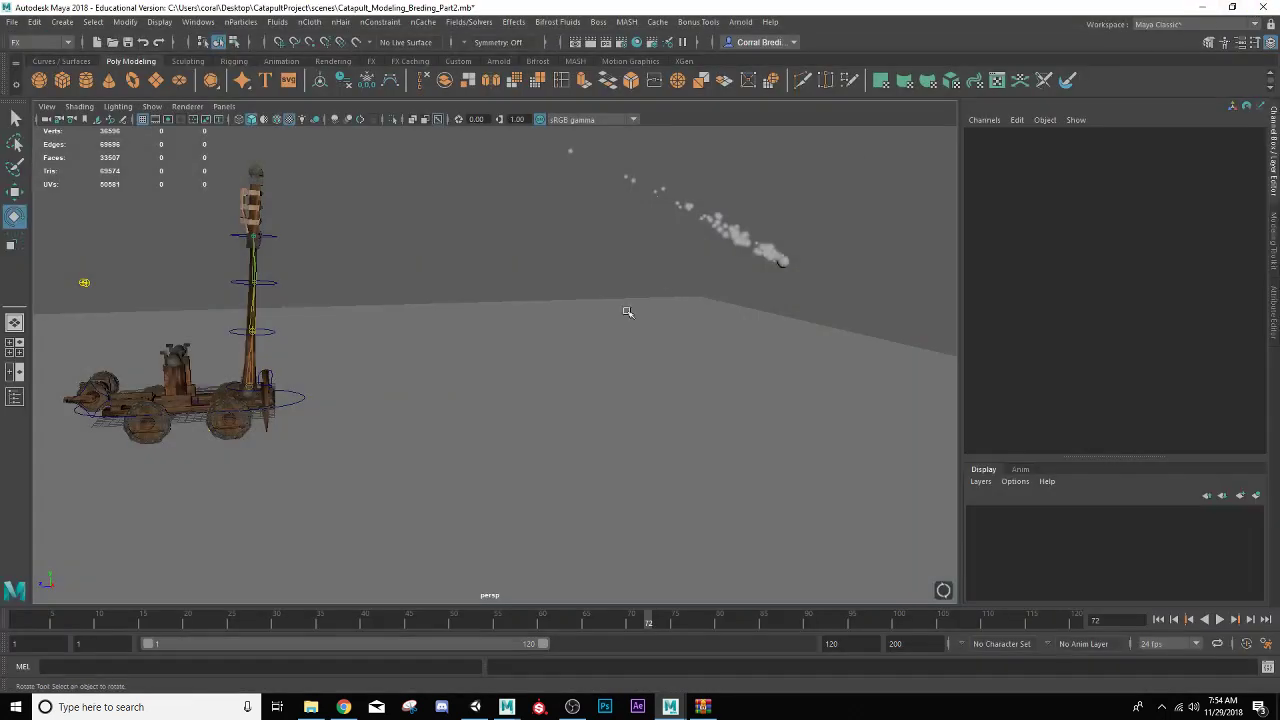
- Assign a new Blinn material to the fireball mesh
click(784, 262)
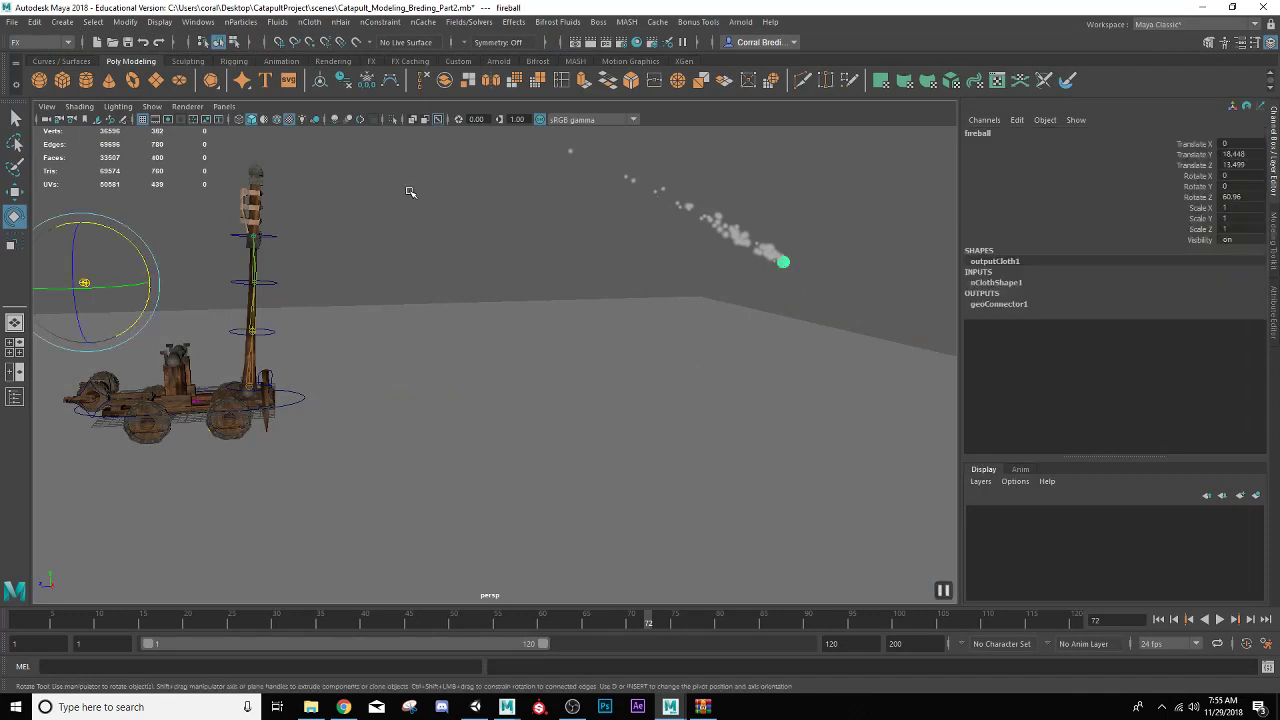
right_click(519, 224)
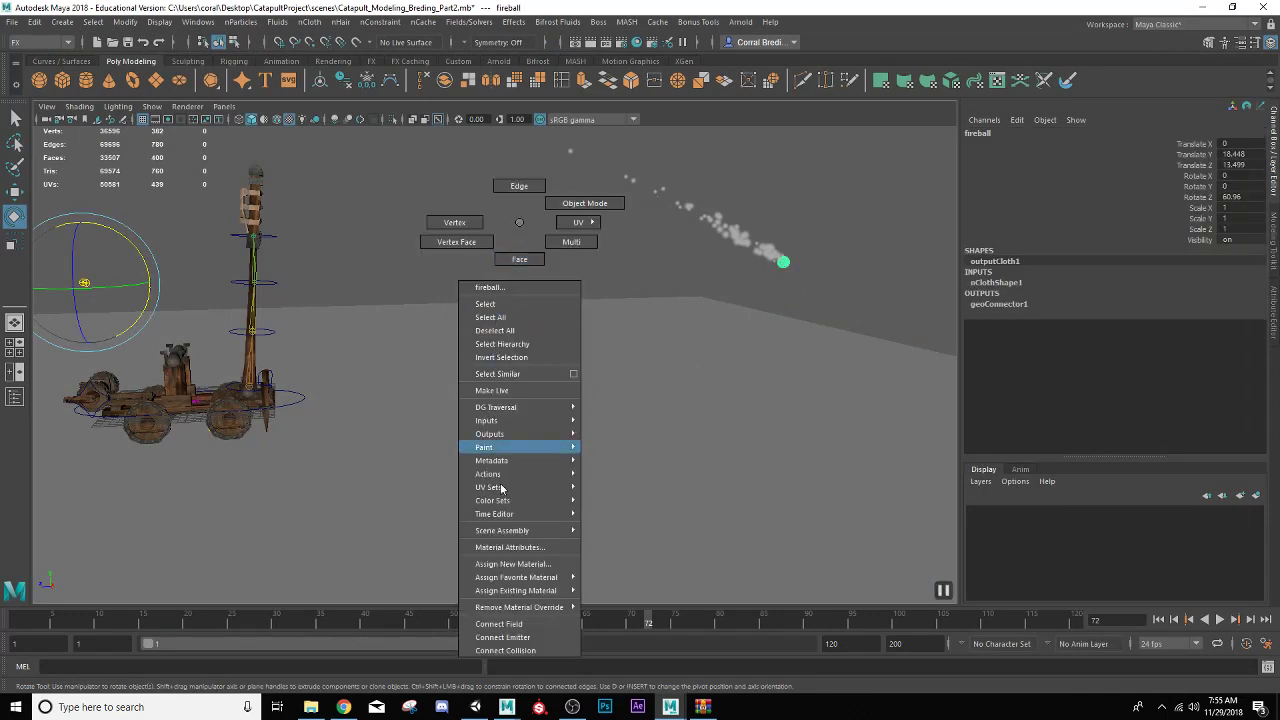
mouse_move(533, 607)
mouse_move(535, 578)
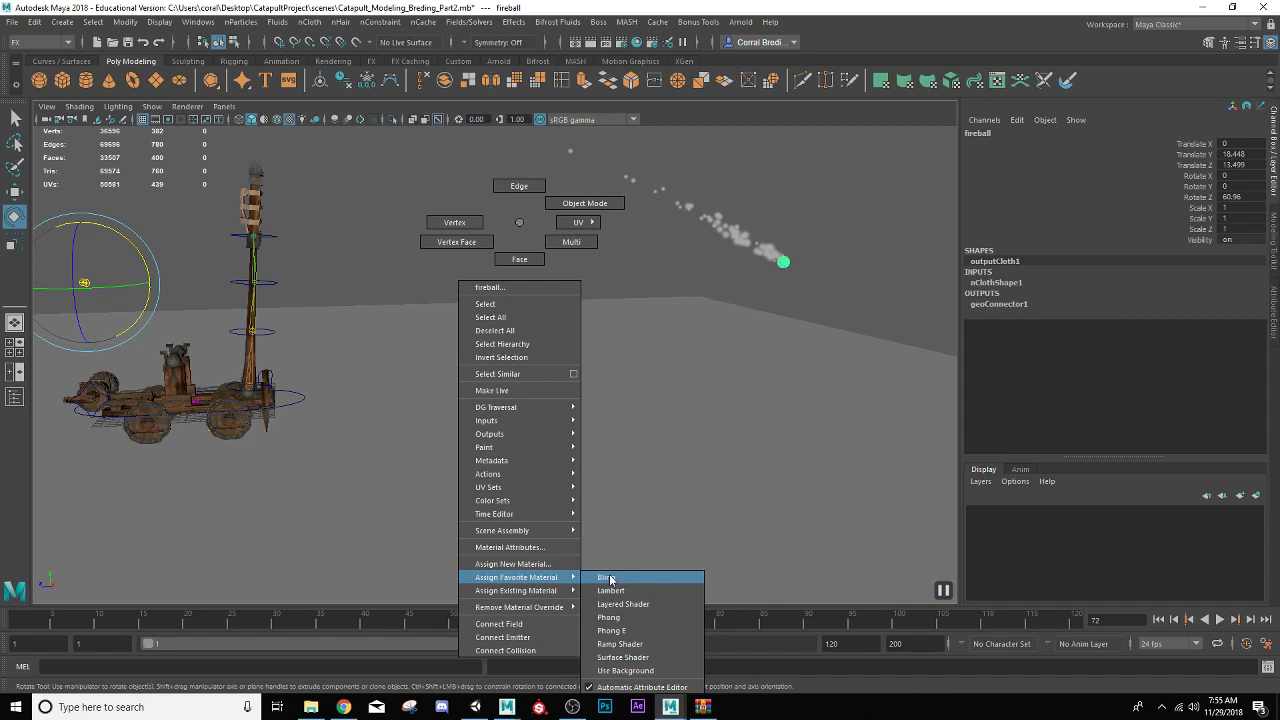
click(610, 578)
- Set the fireball's Blinn color to a saturated orange with a saturation of about 0.987
key(ctrl+a)
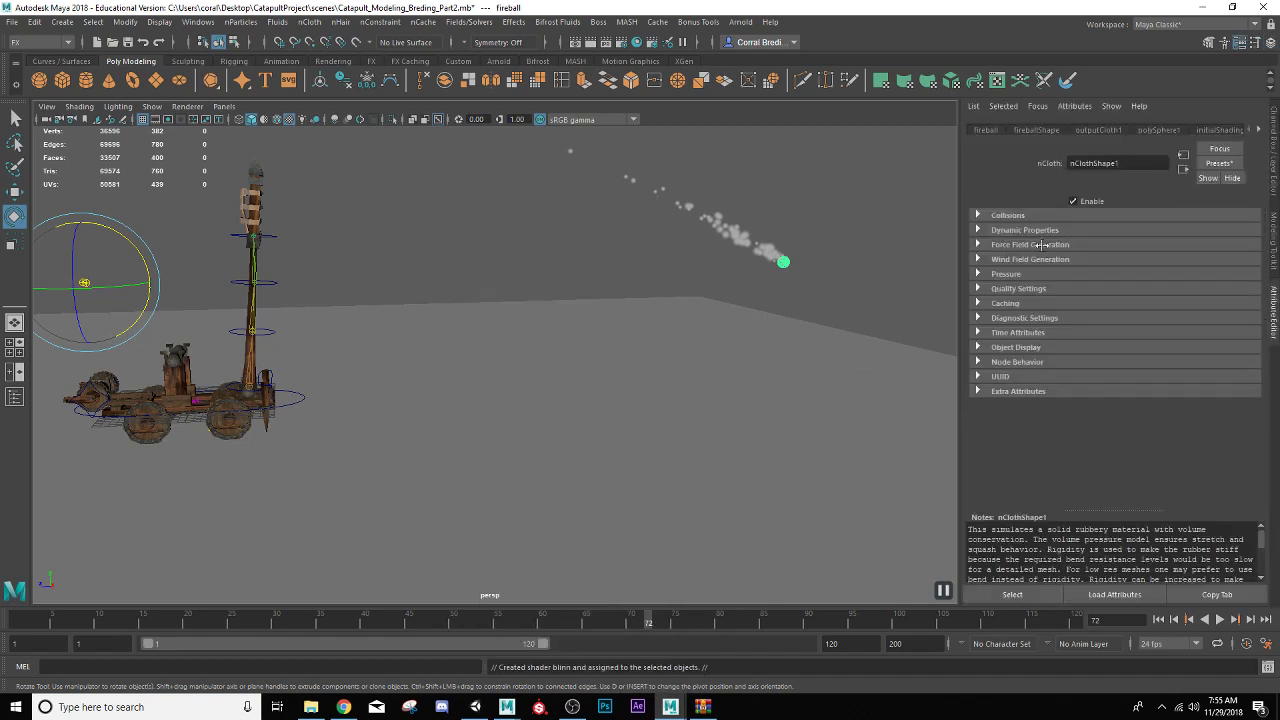
click(1259, 128)
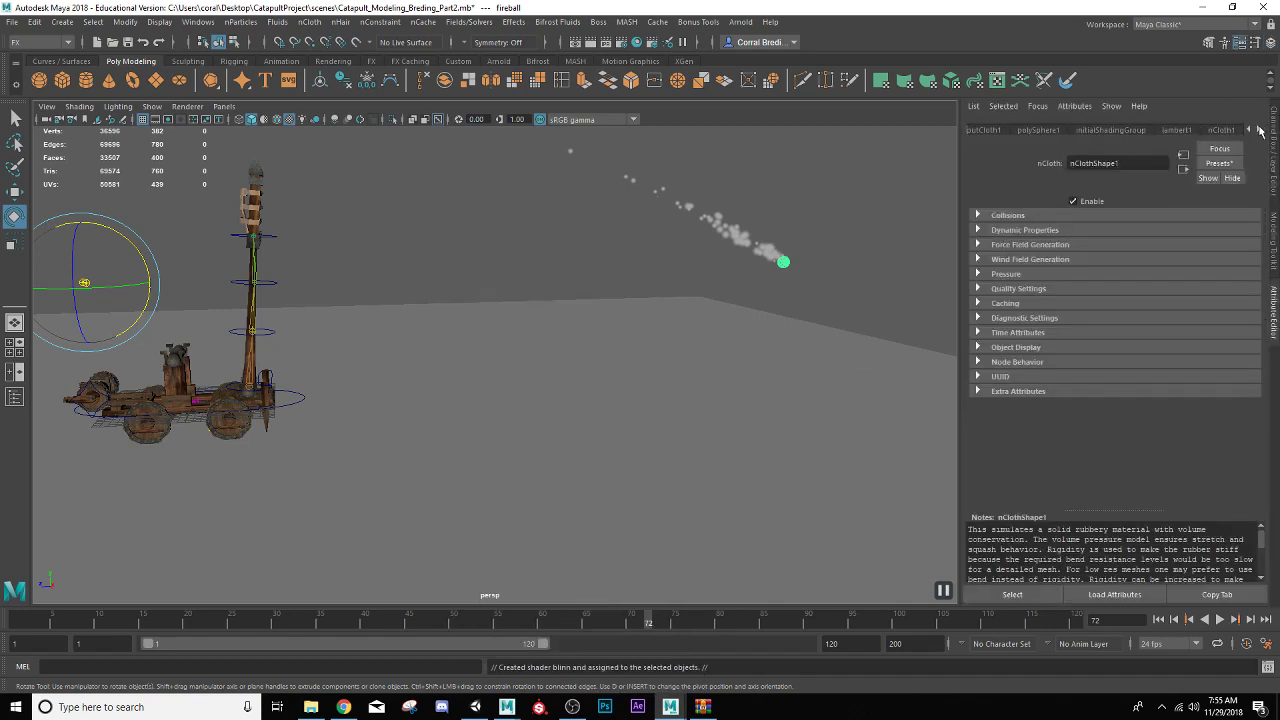
click(1259, 128)
click(1259, 128)
click(1259, 128)
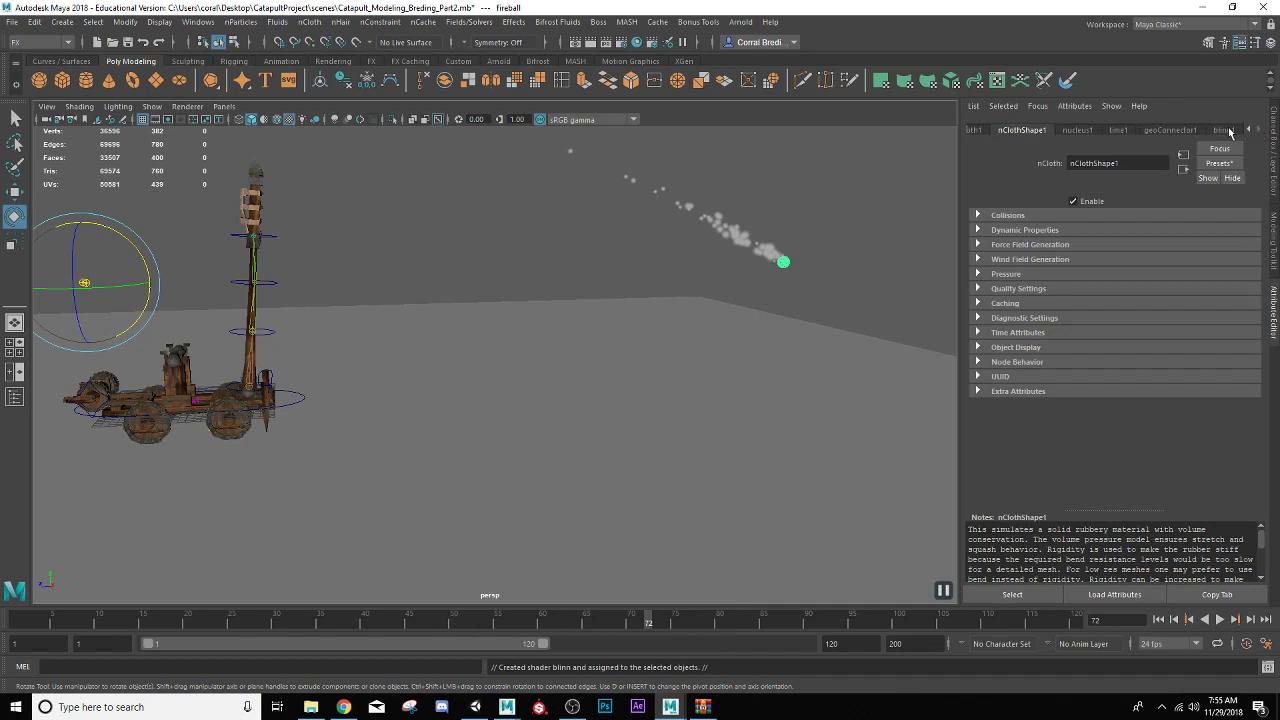
click(1226, 130)
click(1076, 282)
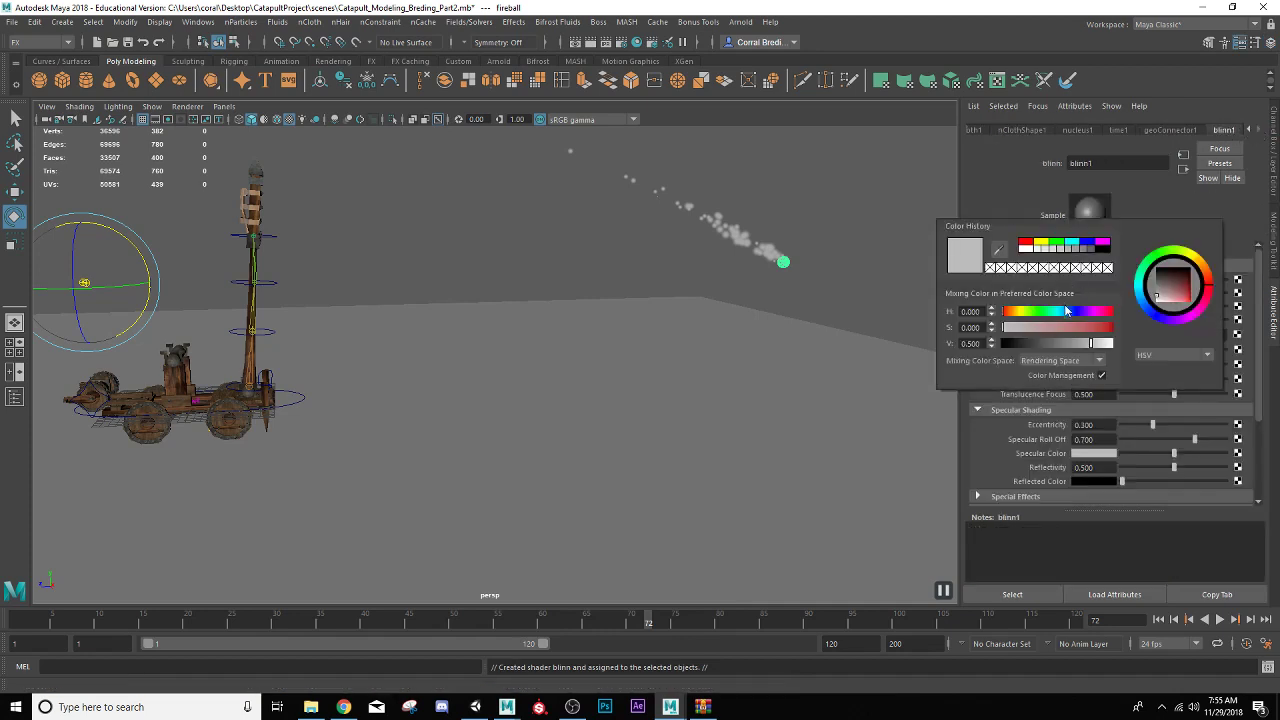
drag(1020, 311, 1016, 312)
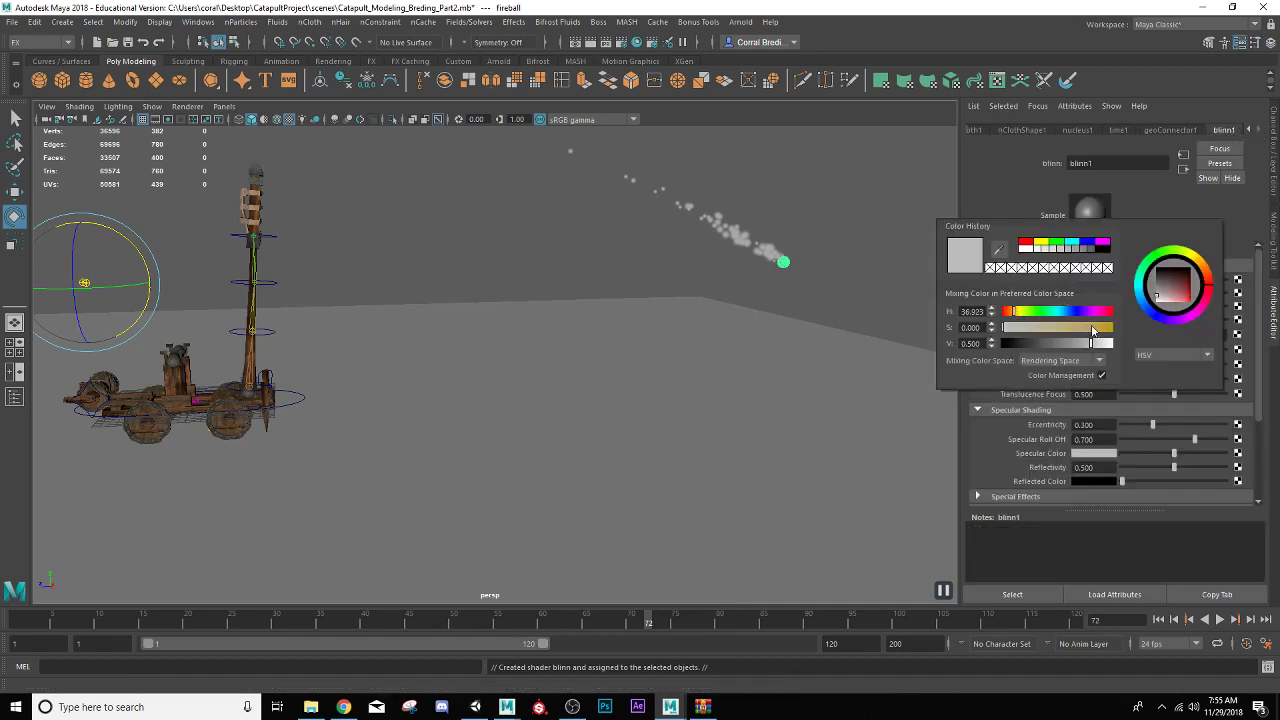
drag(1093, 330, 1109, 328)
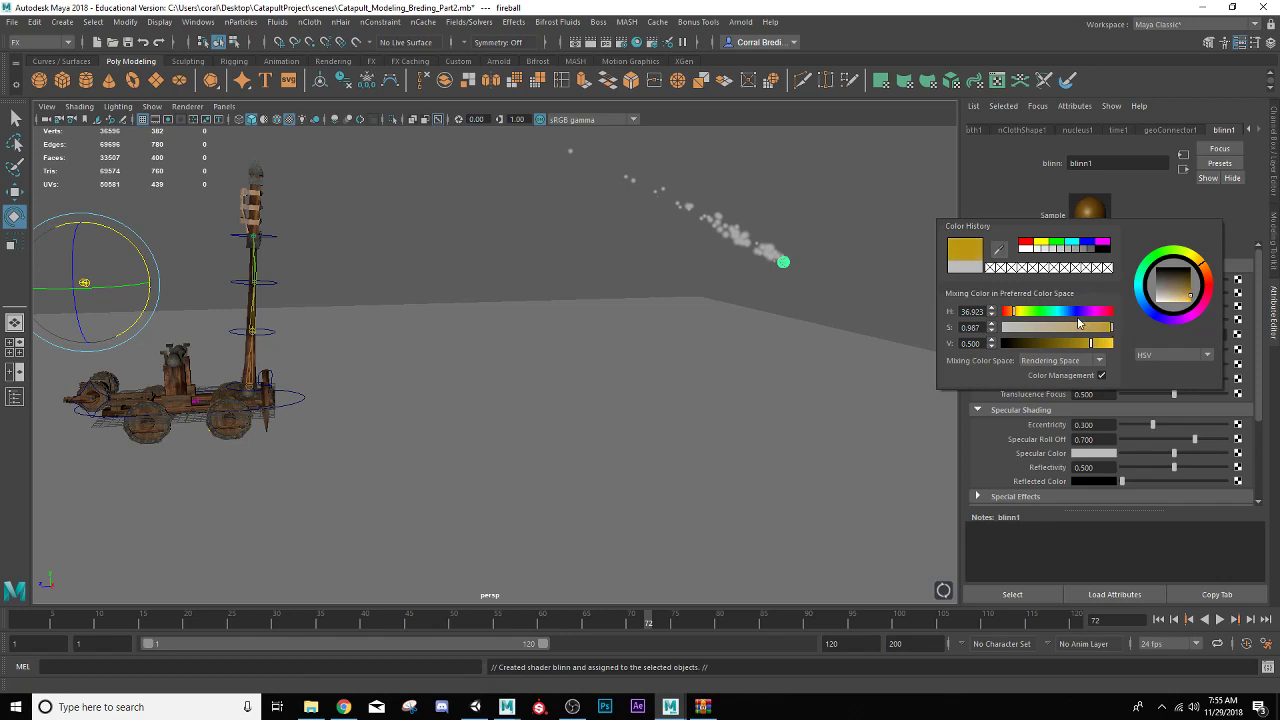
drag(1210, 281, 1210, 279)
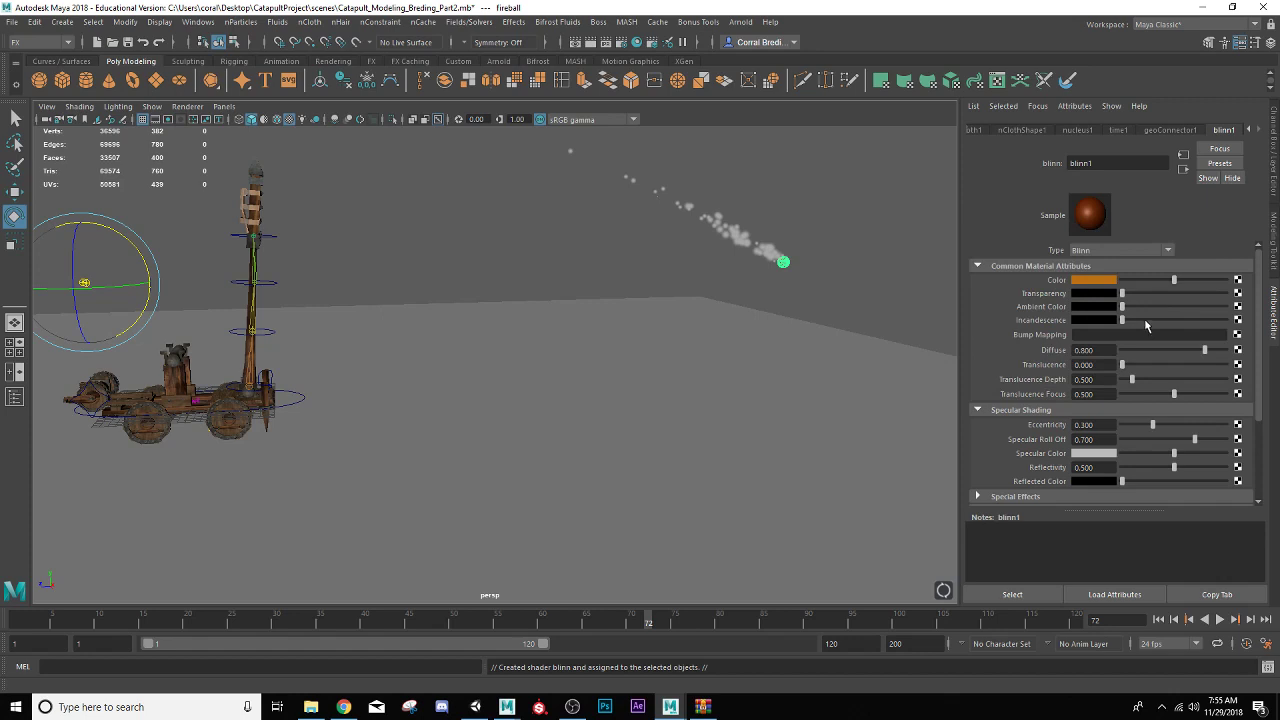
- Raise the Blinn's ambient color and incandescence slightly to dark grey, and set its glow intensity to about 0.032
drag(1122, 320, 1136, 306)
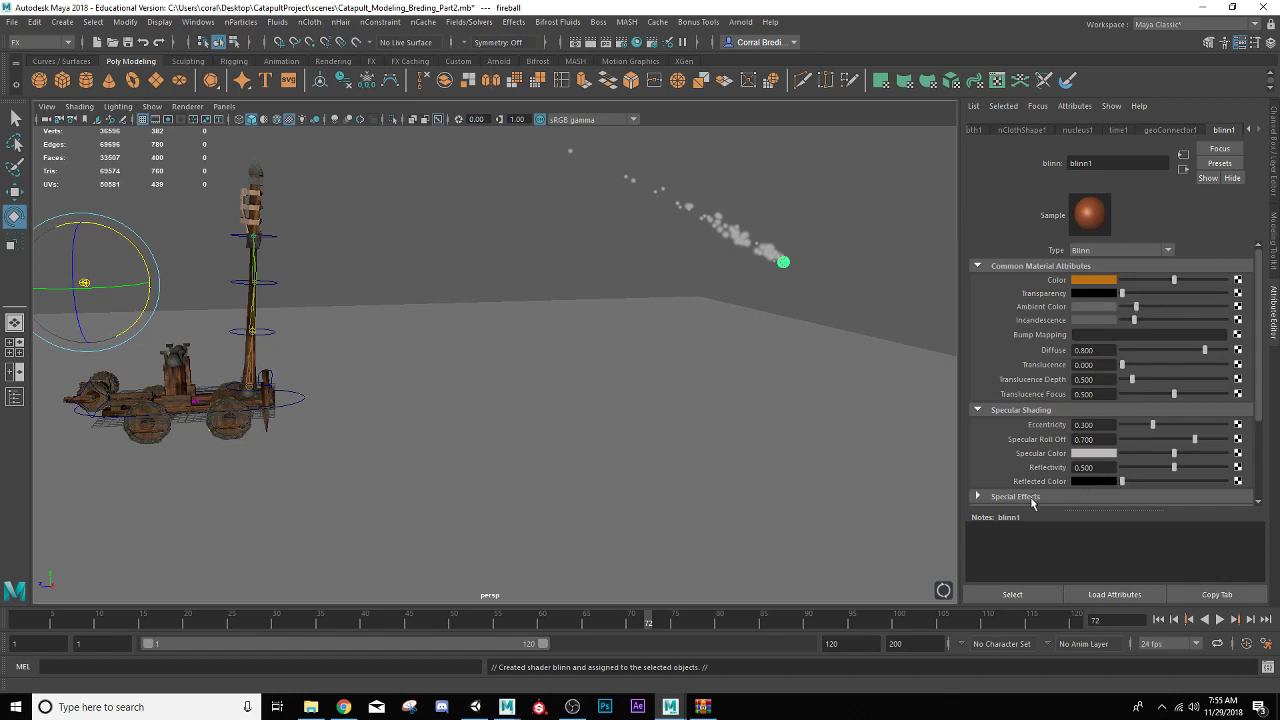
scroll(1034, 505, down, 3)
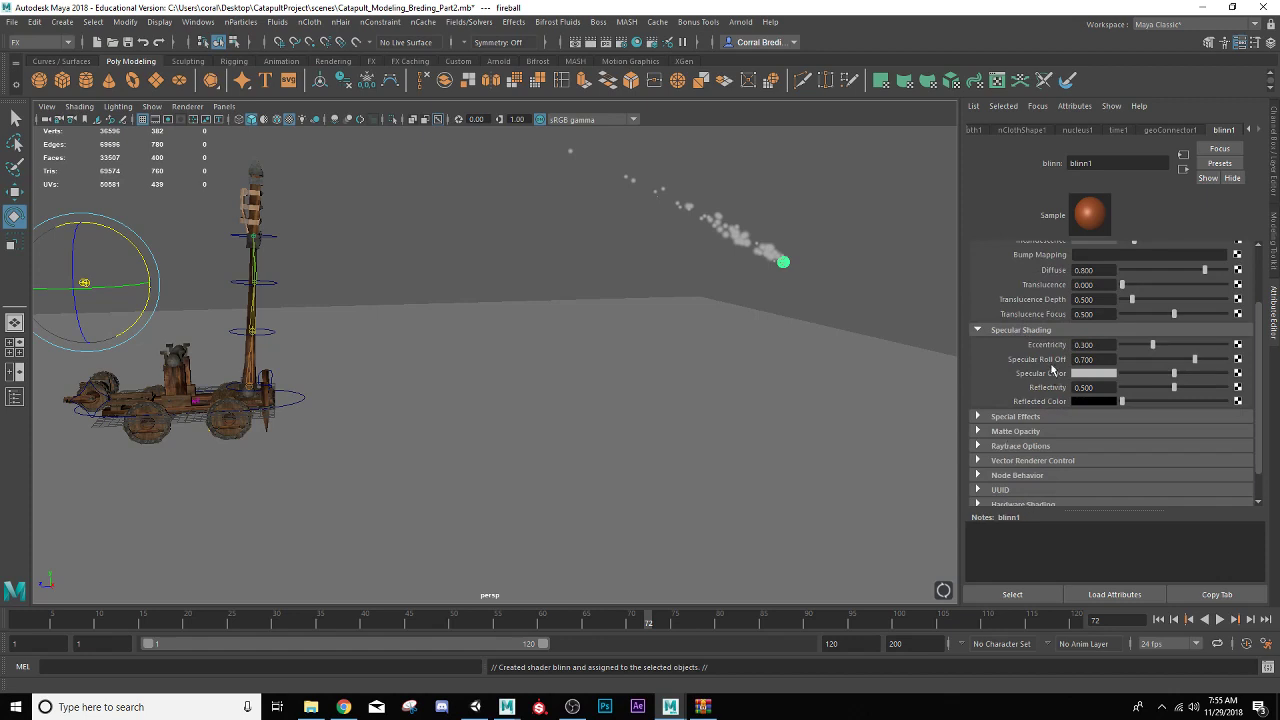
click(984, 418)
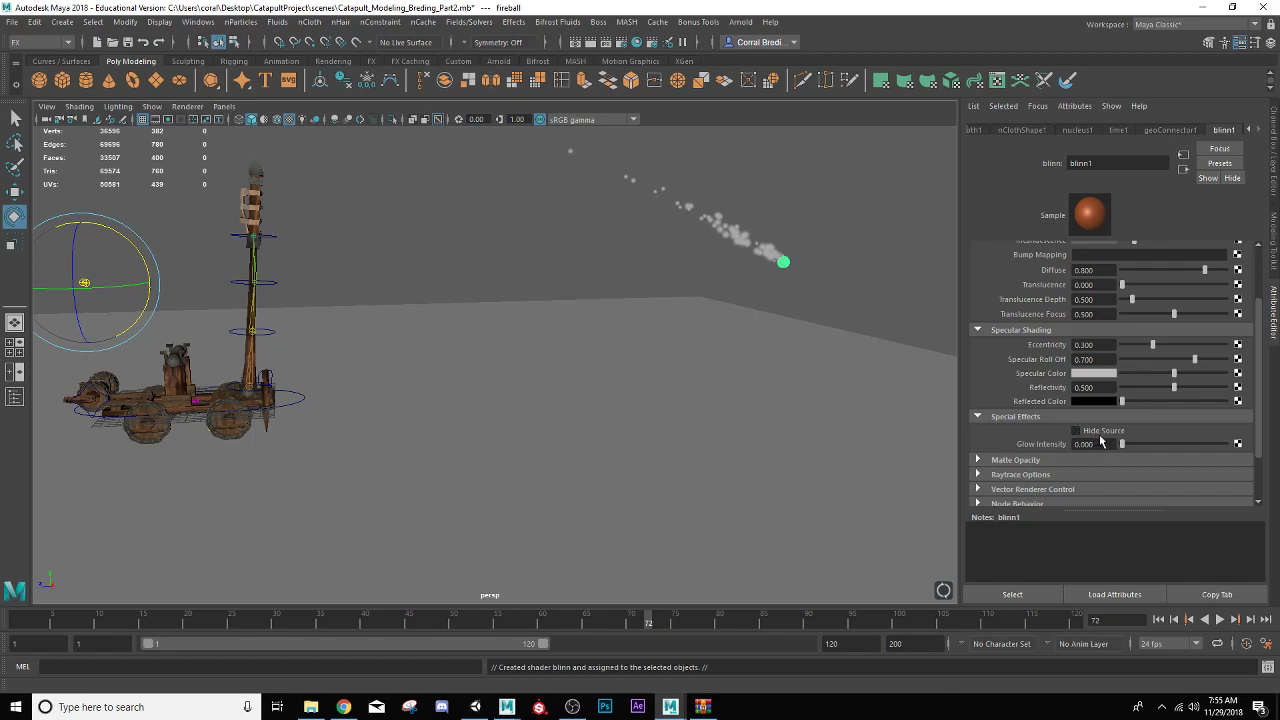
drag(1122, 444, 1125, 444)
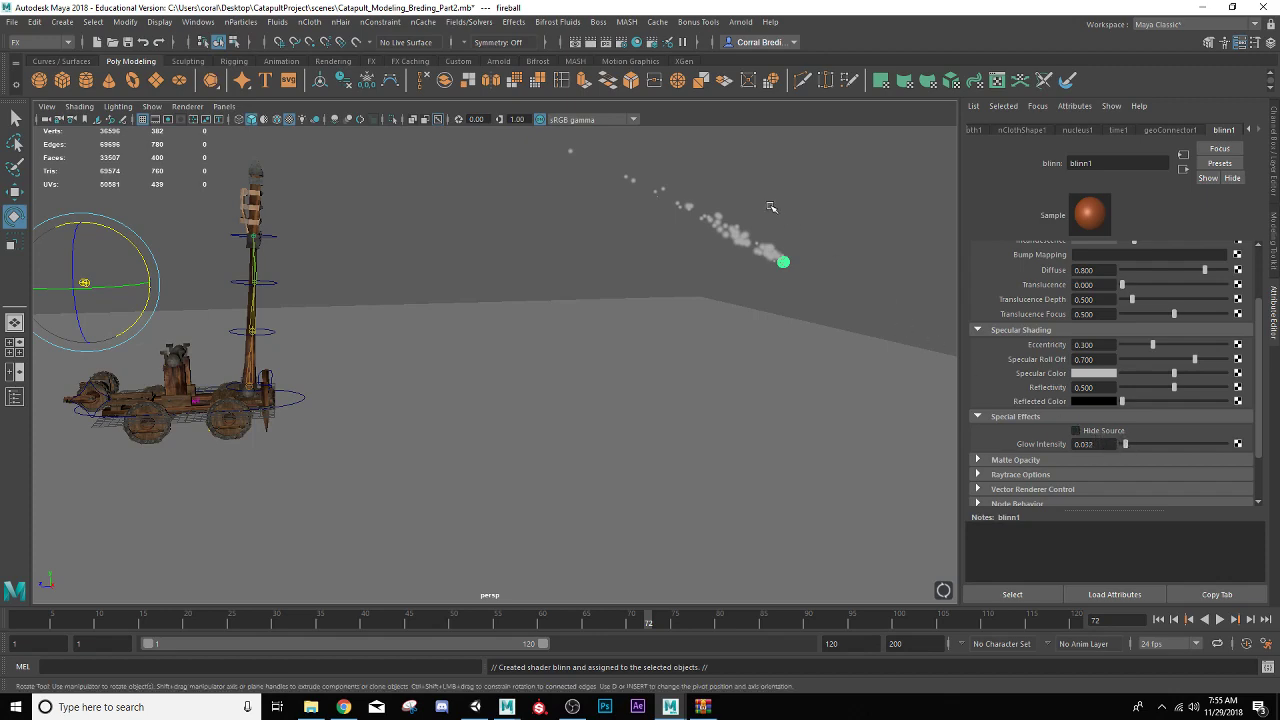
- Render frame 72 to check the orange fireball, viewing the image with the sRGB gamma view transform turned off
click(591, 45)
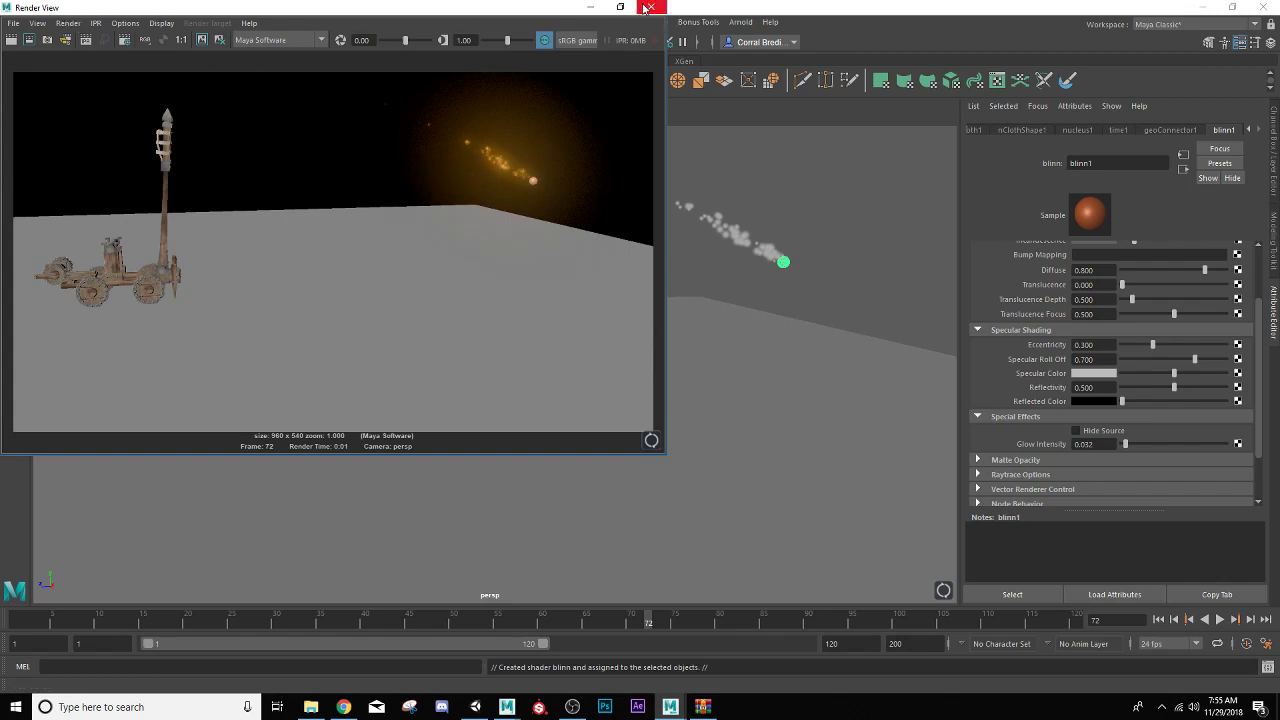
click(546, 40)
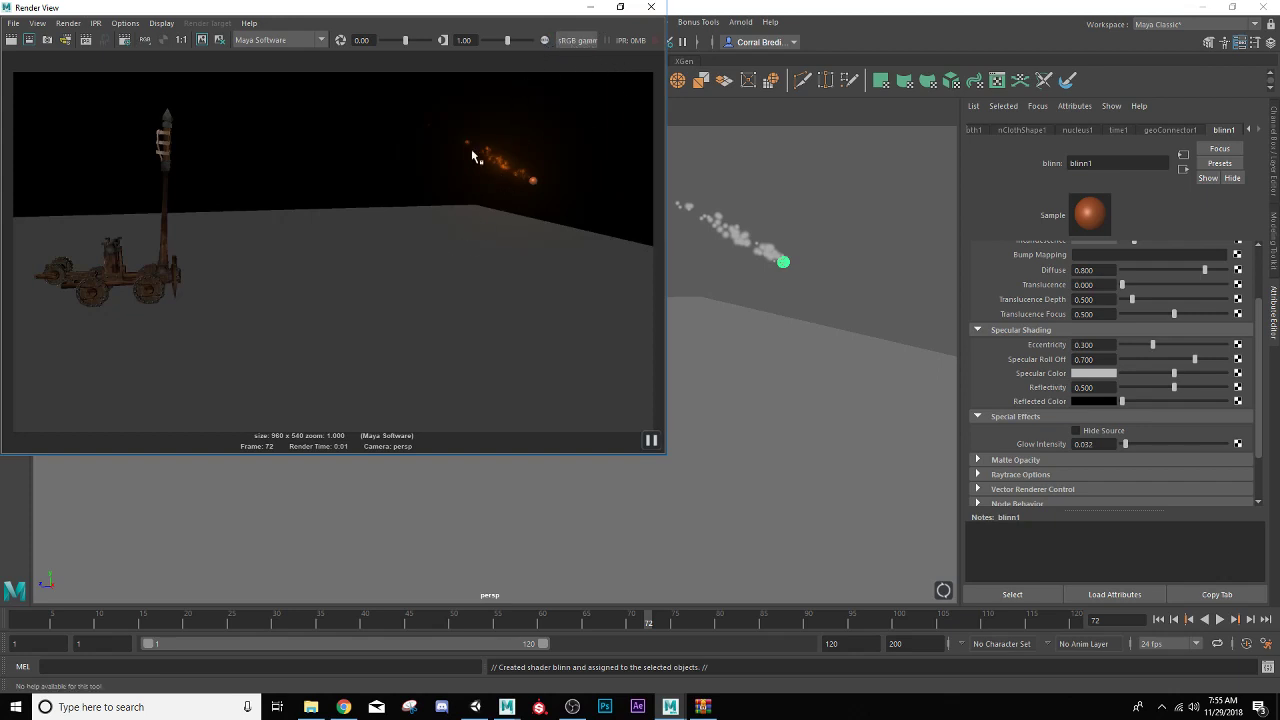
click(656, 7)
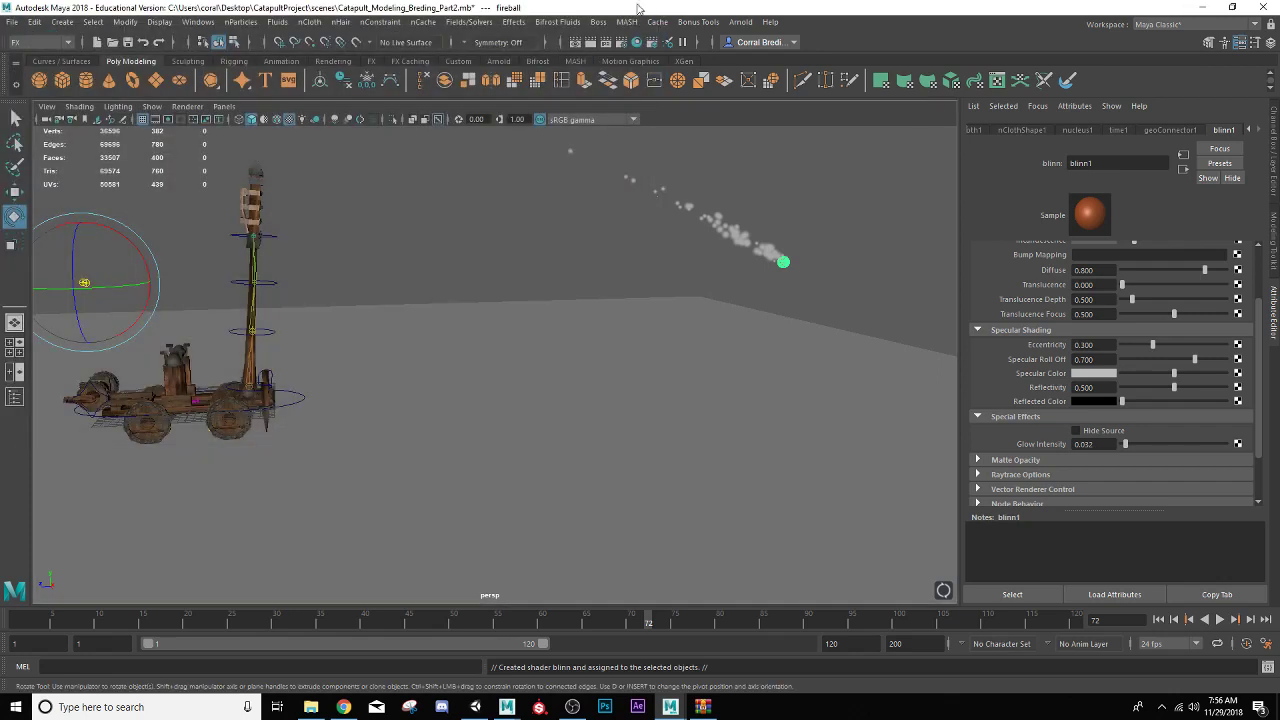